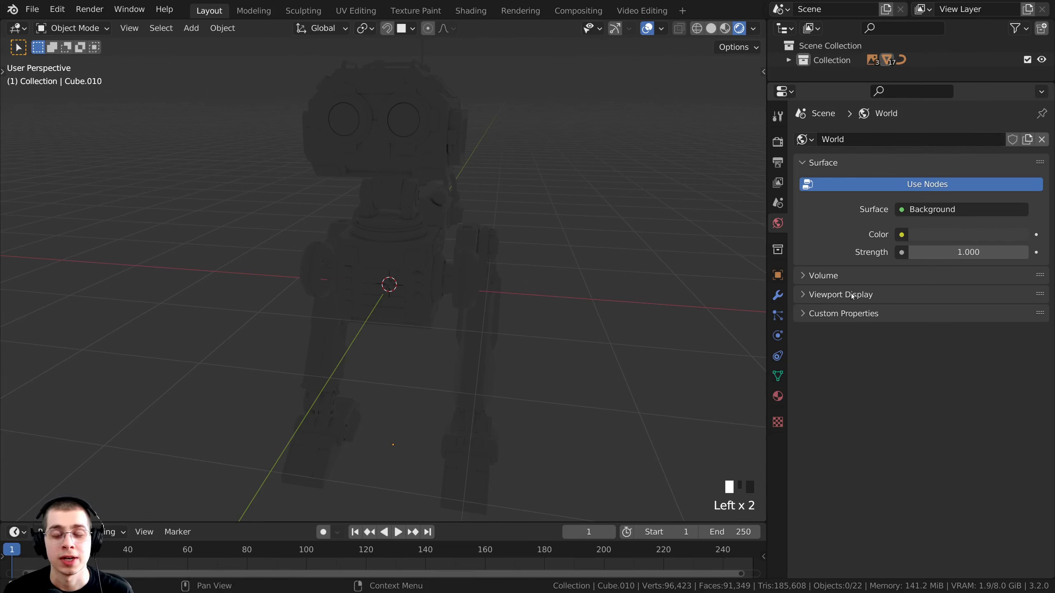
- Brighten the world background colour to a medium grey
left_click(965, 236)
left_click_drag(1016, 131, 1017, 83)
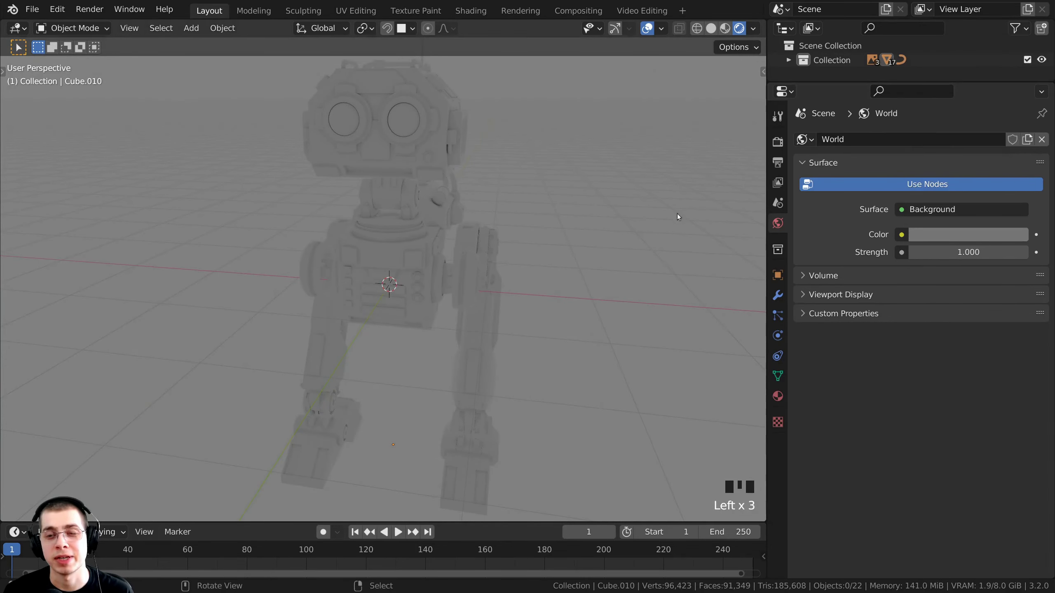
middle_click_drag(692, 250, 531, 274)
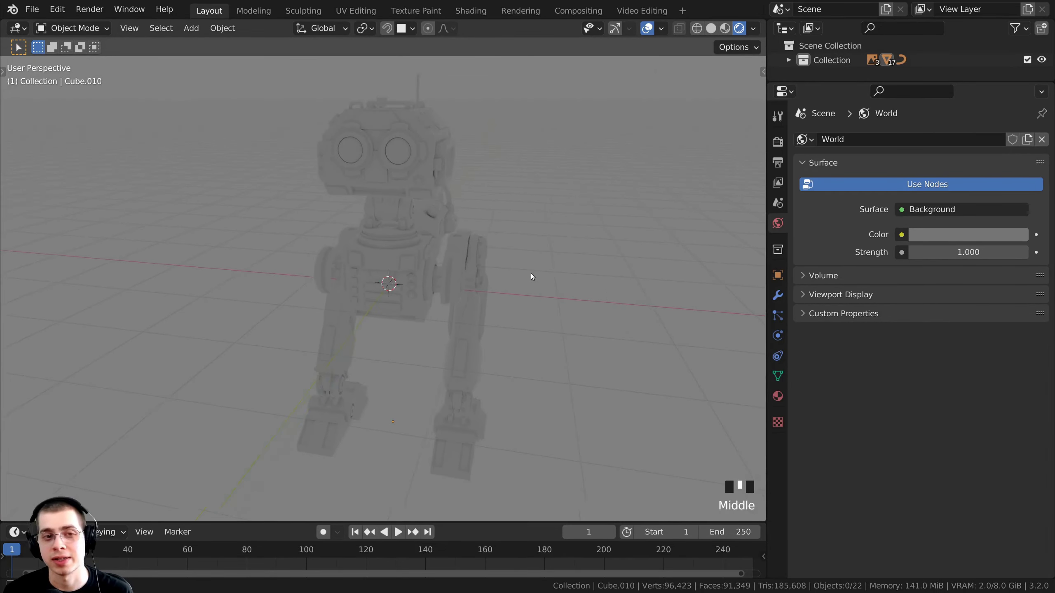
- Use an Environment Texture for the world colour and load suburban_field_02_1k.hdr from the Tutorial Files folder
left_click(901, 235)
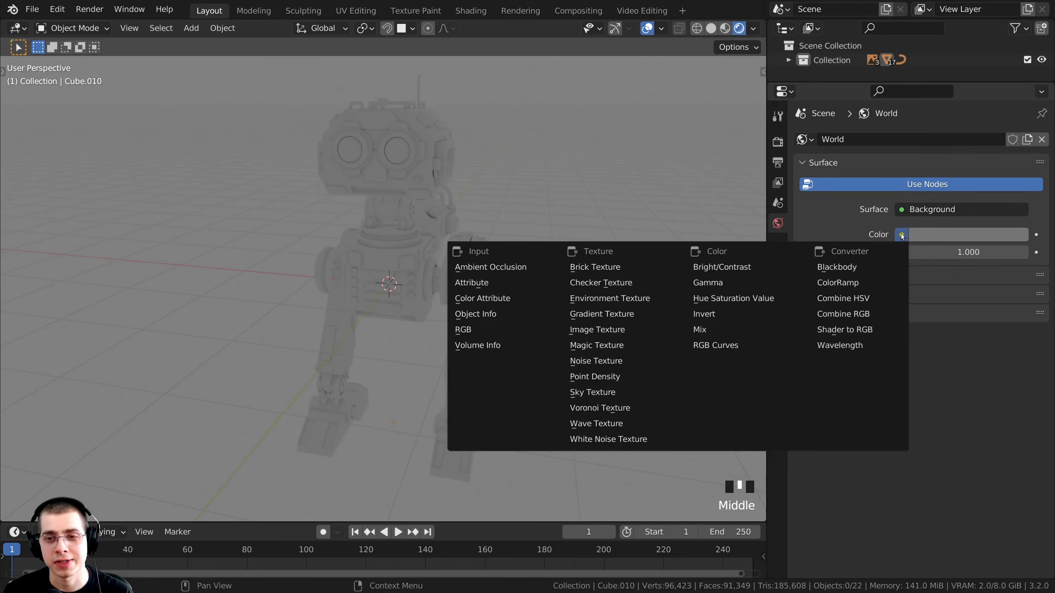
left_click(615, 303)
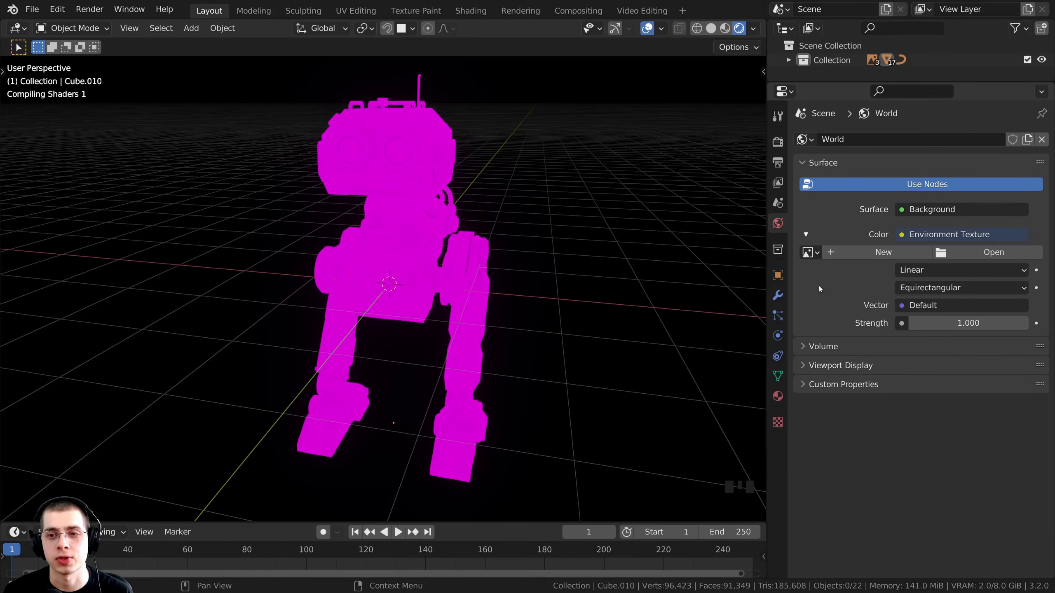
middle_click_drag(460, 280, 567, 214)
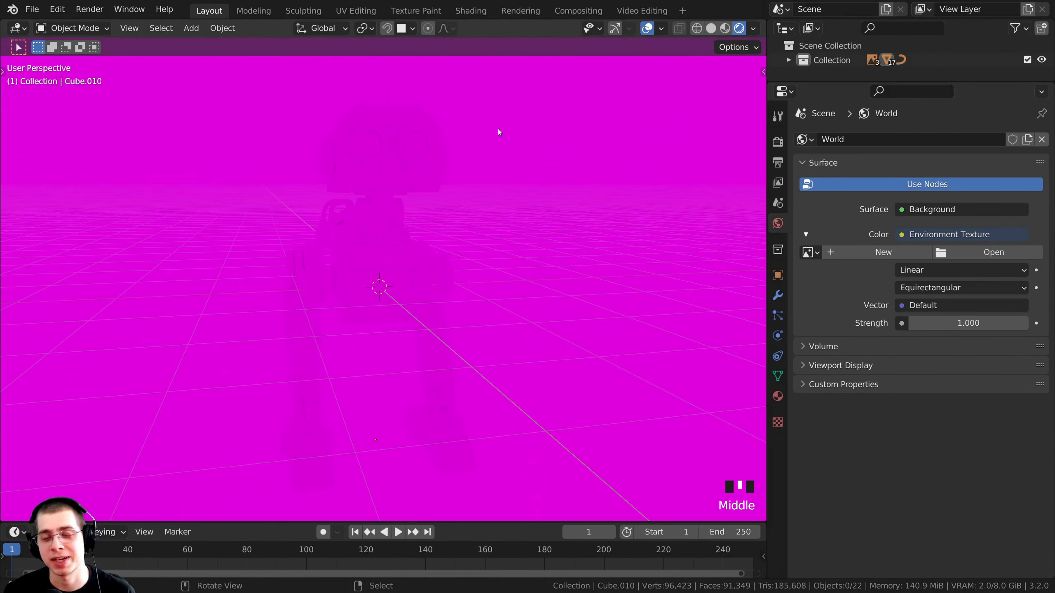
middle_click_drag(429, 129, 378, 287)
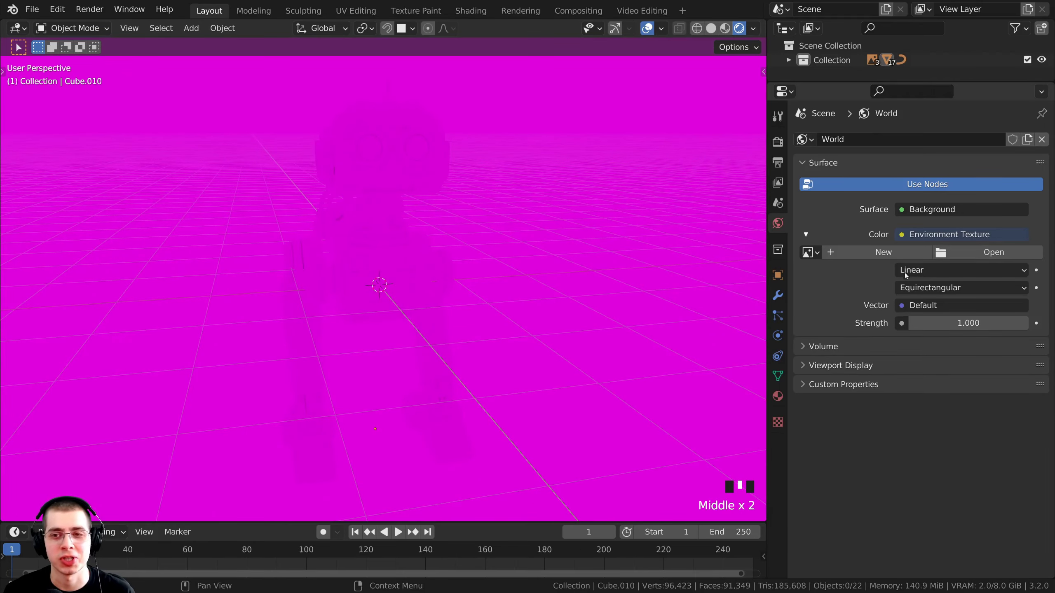
left_click(986, 252)
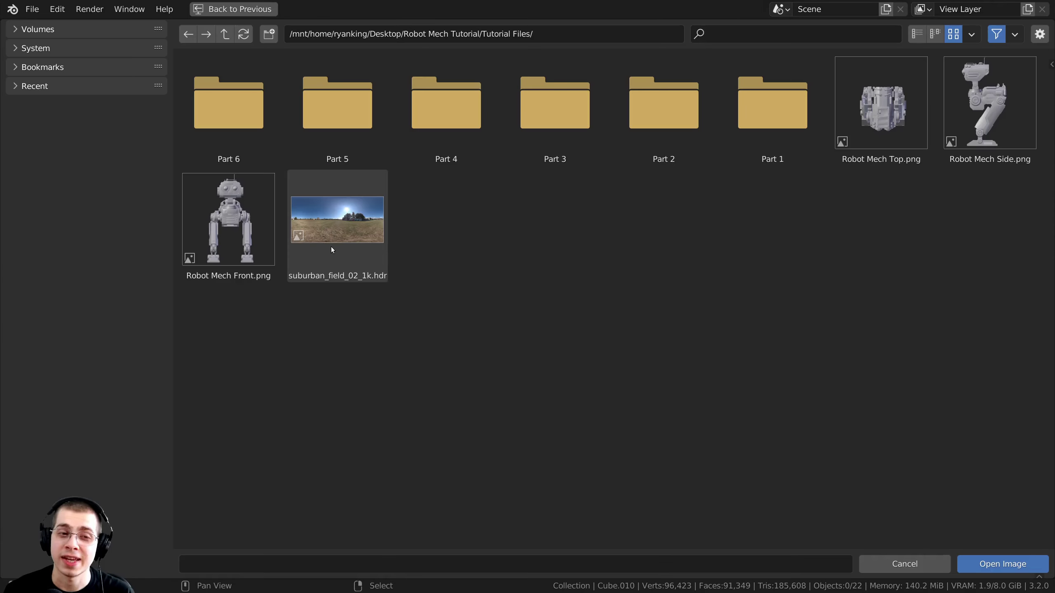
left_click(328, 240)
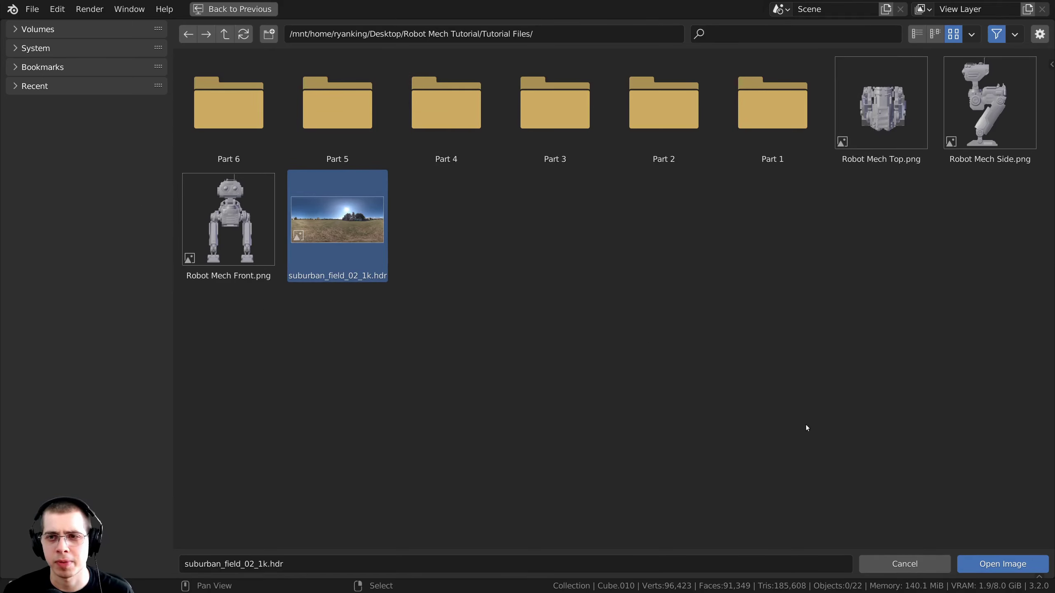
left_click(988, 567)
- Inspect the robot's lighting and the HDRI background from several angles and distances
scroll(401, 304, "down", 3)
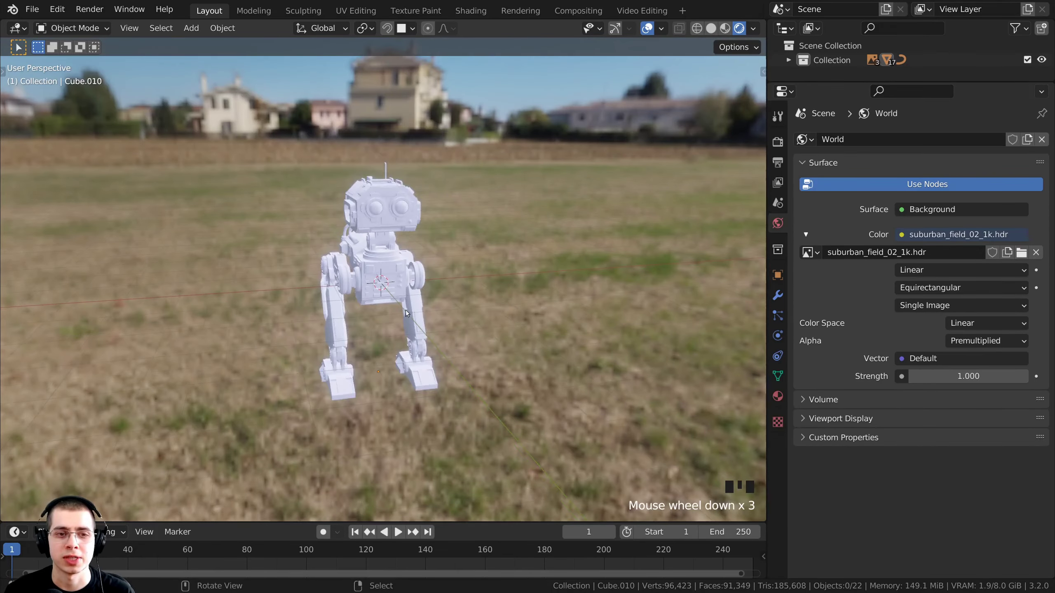
middle_click_drag(406, 310, 270, 290)
scroll(398, 212, "up", 5)
middle_click_drag(398, 212, 351, 172, "shift")
middle_click_drag(421, 242, 383, 177)
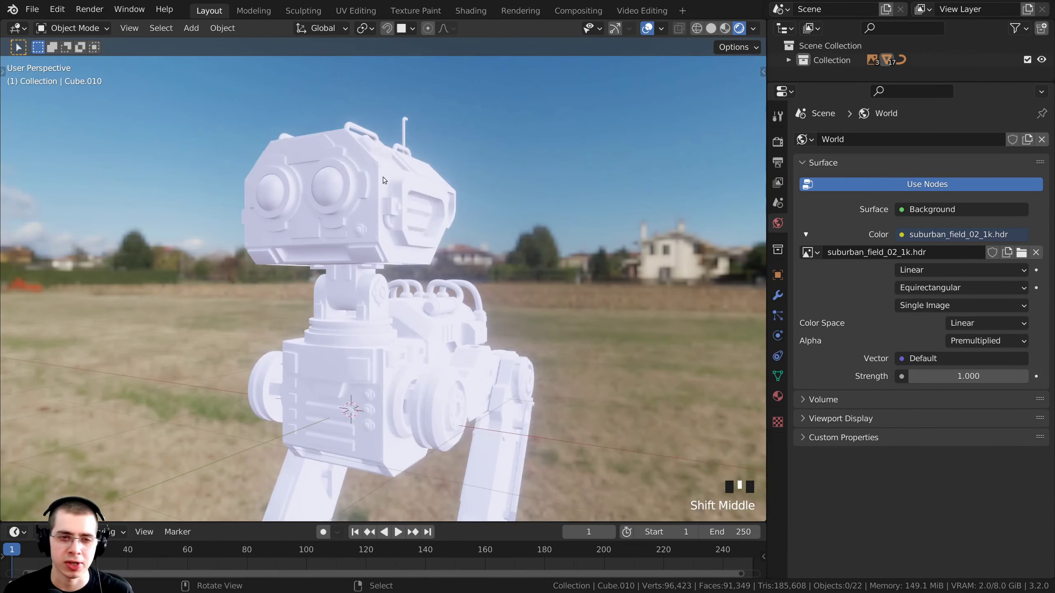
scroll(383, 153, "up", 4)
middle_click_drag(385, 131, 412, 231, "shift")
scroll(565, 203, "down", 3)
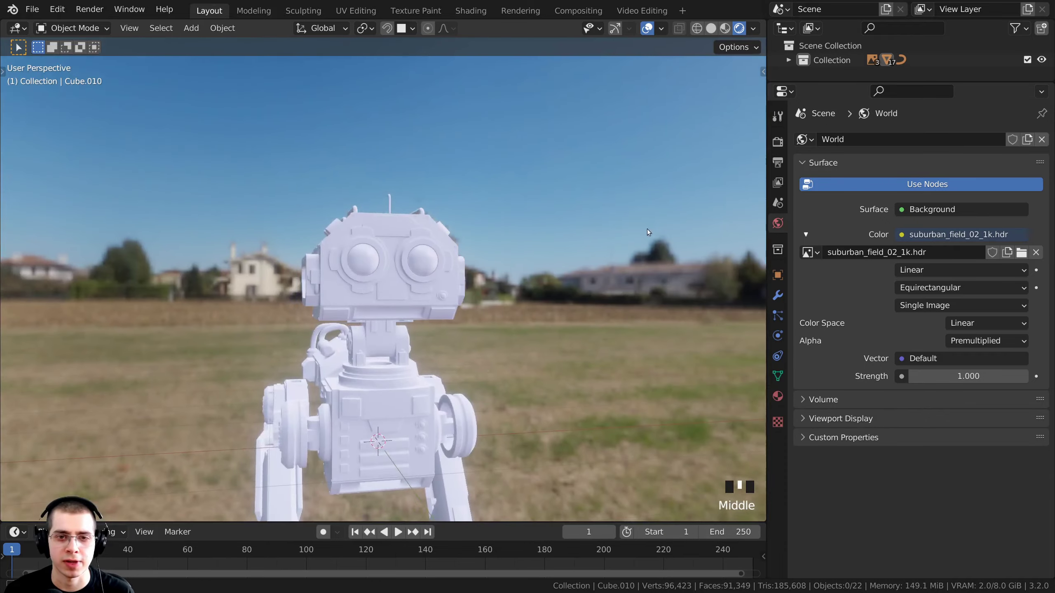
scroll(477, 196, "up", 2)
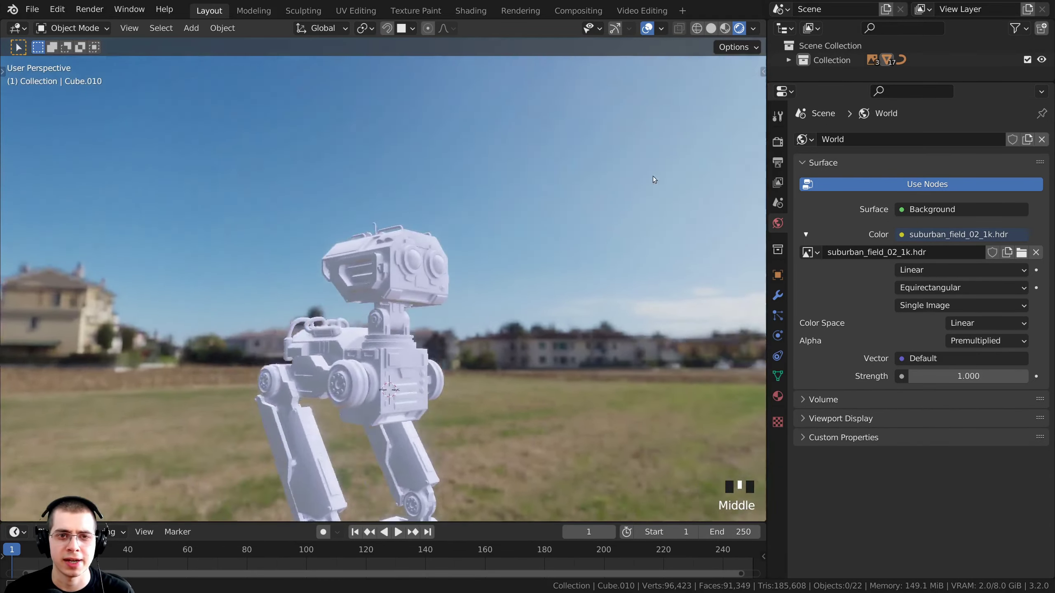
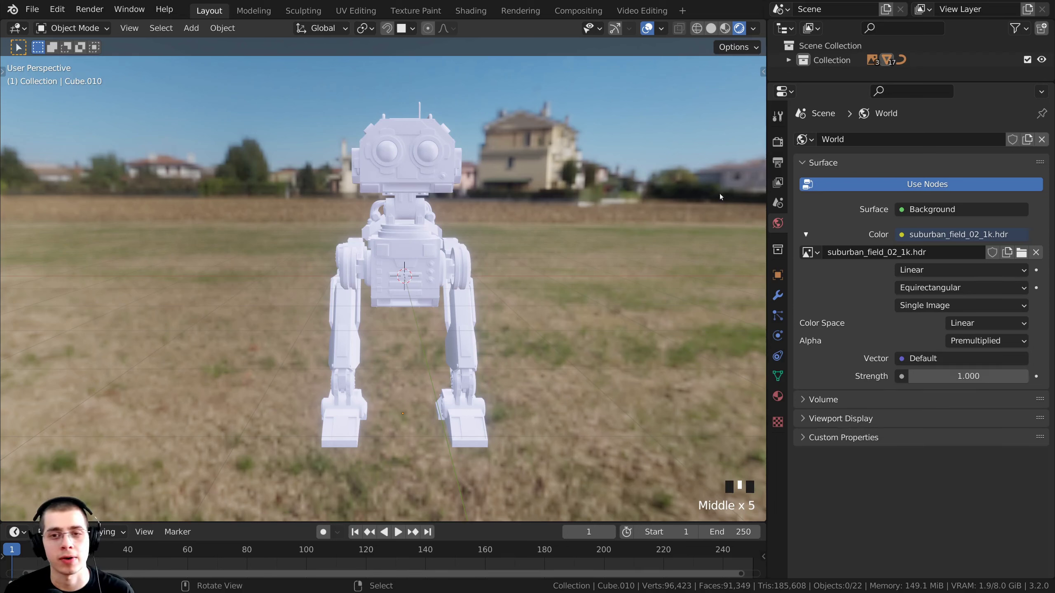
- Make the render background transparent in the Film settings so the HDRI image is hidden behind the robot
left_click(776, 144)
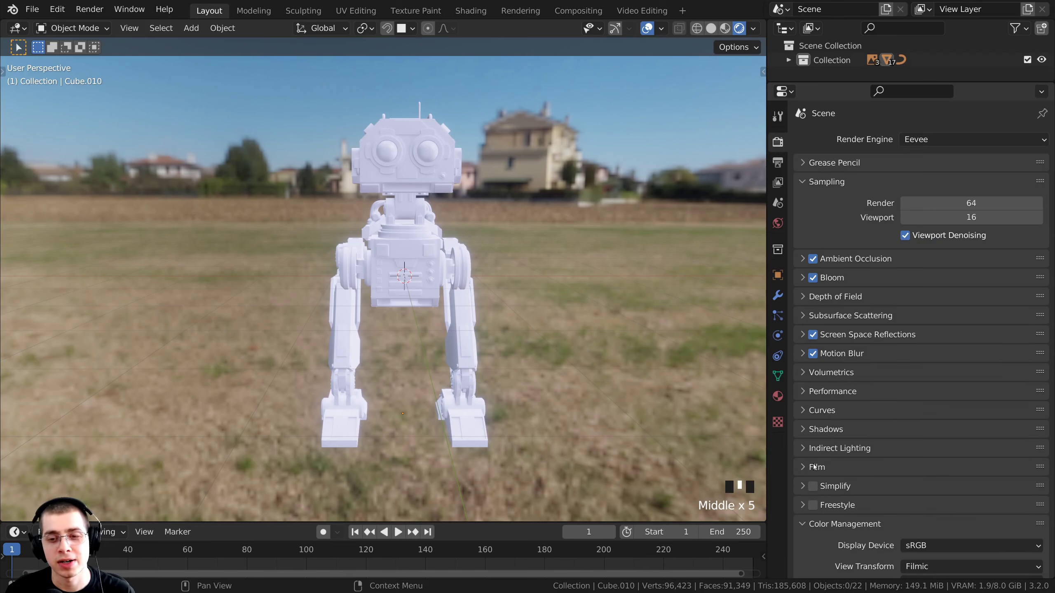
scroll(814, 466, "down", 3)
left_click(810, 417)
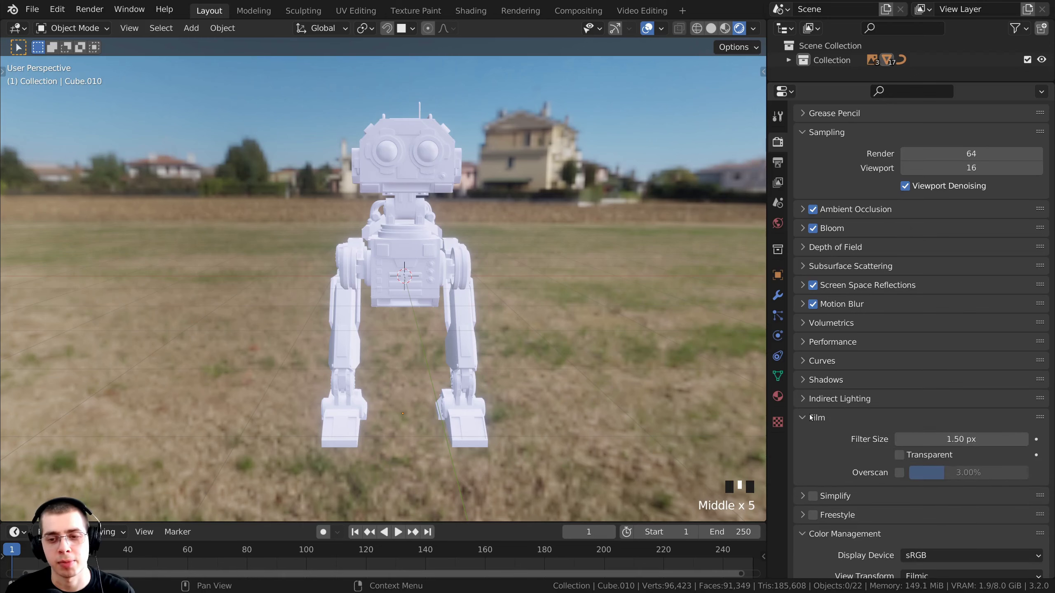
scroll(812, 399, "down", 3)
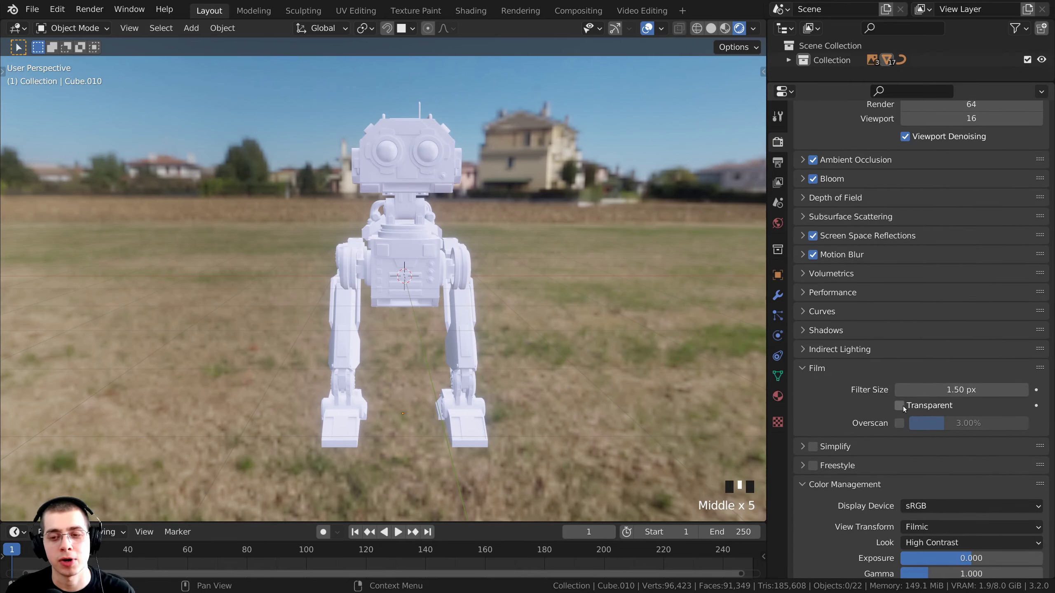
left_click(900, 406)
middle_click_drag(693, 158, 482, 237)
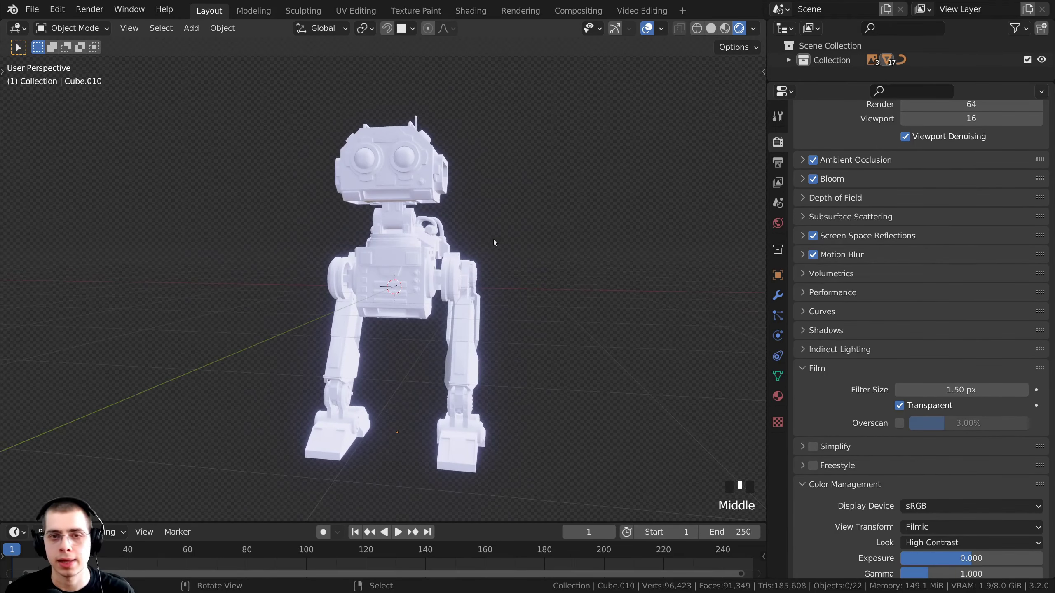
left_click(809, 367)
middle_click_drag(455, 253, 441, 157)
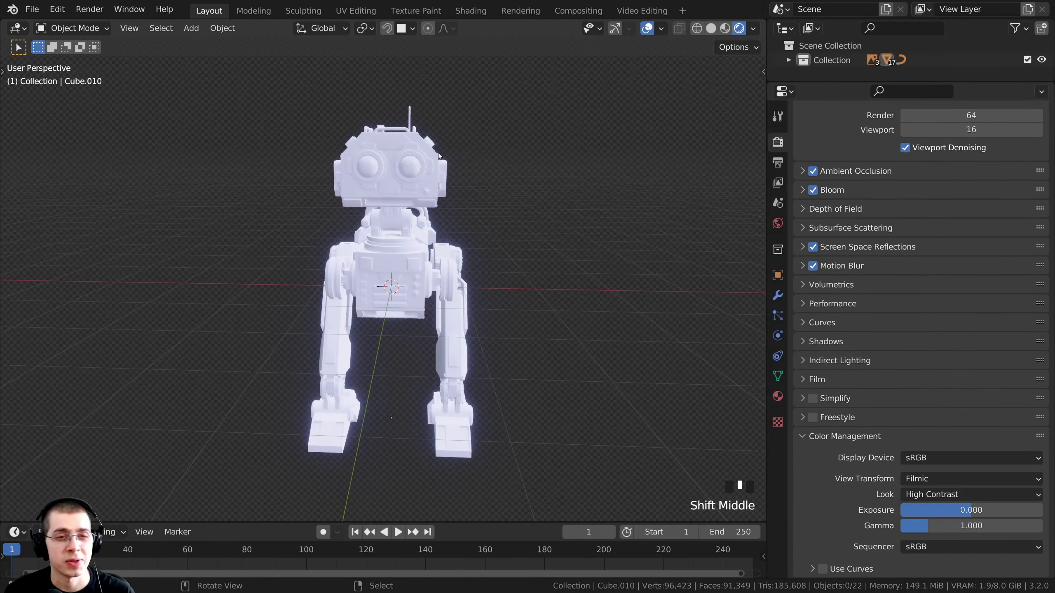
- Select the robot's head
scroll(296, 189, "up", 1)
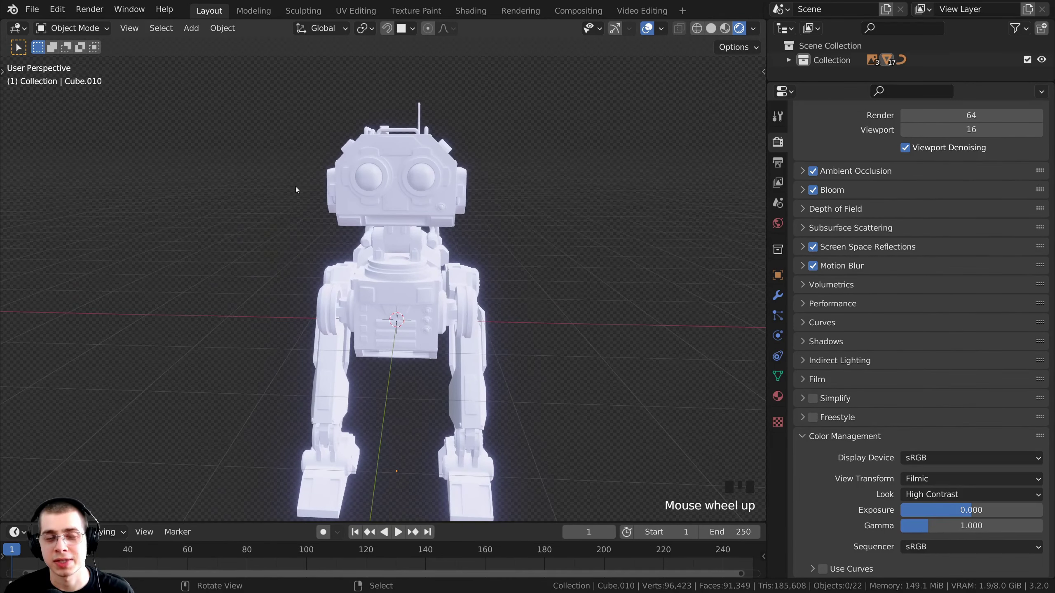
middle_click_drag(352, 187, 380, 197, "shift")
scroll(374, 193, "up", 1)
left_click(390, 184)
scroll(371, 225, "up", 1)
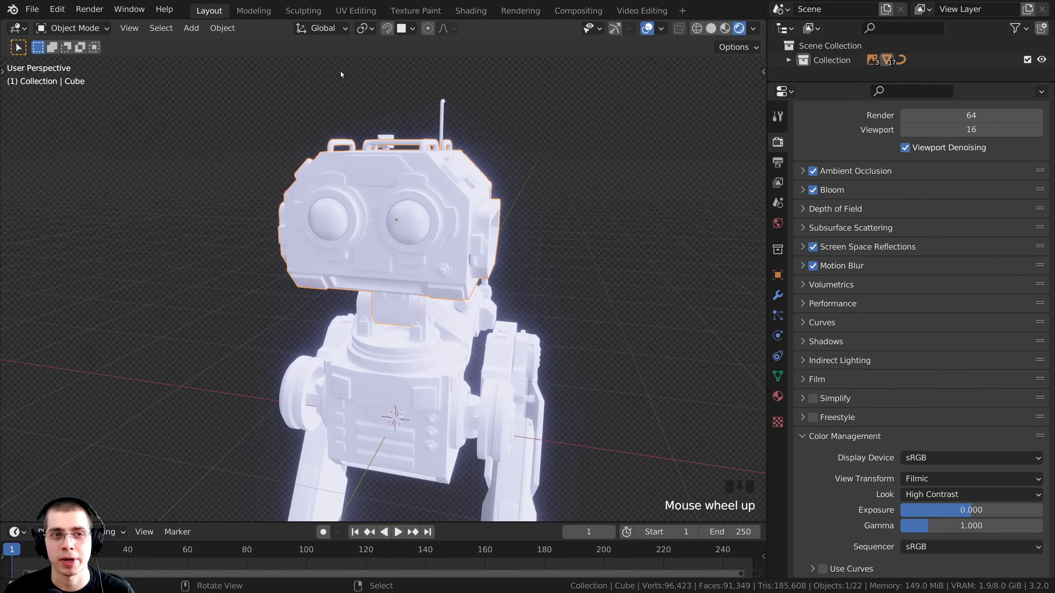
- Switch to the Shading workspace and display its 3D viewport in rendered shading
left_click(466, 13)
middle_click_drag(307, 105, 233, 154)
scroll(234, 154, "up", 2)
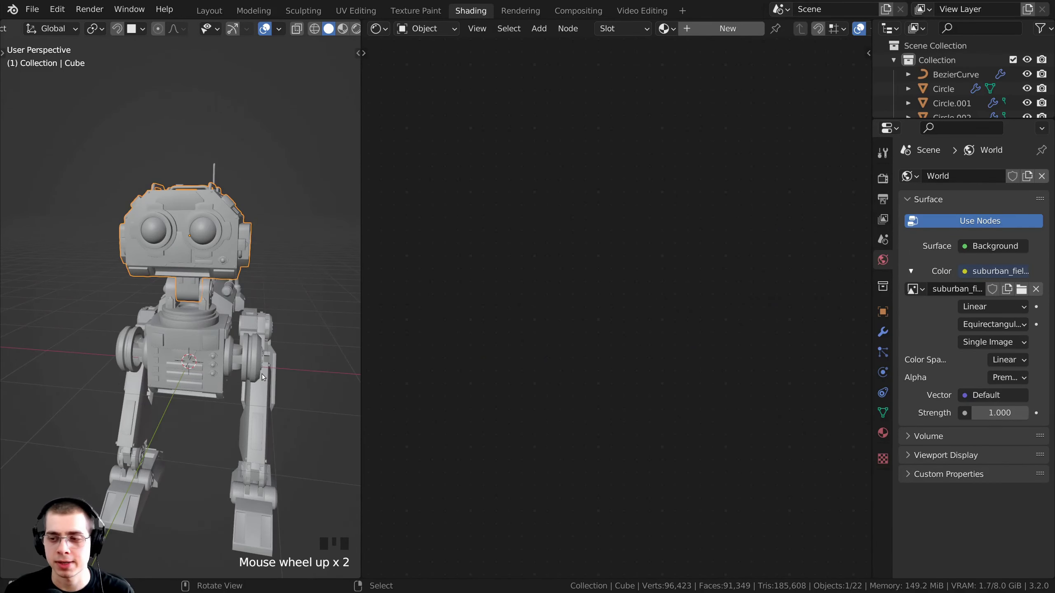
key("z")
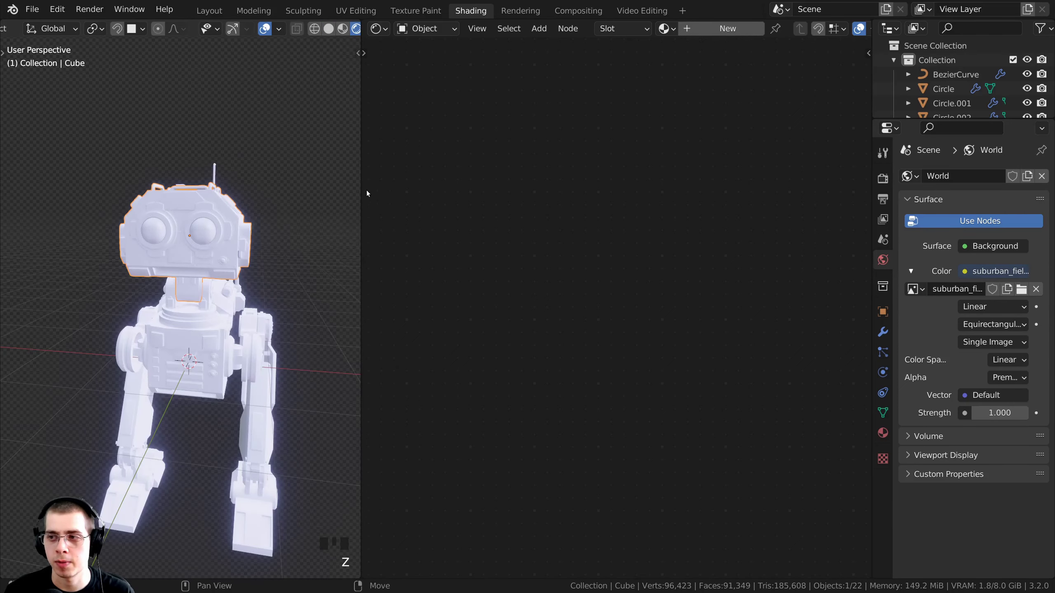
- Widen the shader editor by narrowing the 3D viewport and the properties area, and frame the robot's head in the viewport
left_click_drag(362, 190, 276, 185)
middle_click_drag(258, 184, 186, 300)
scroll(210, 287, "up", 2)
key("KP_Decimal")
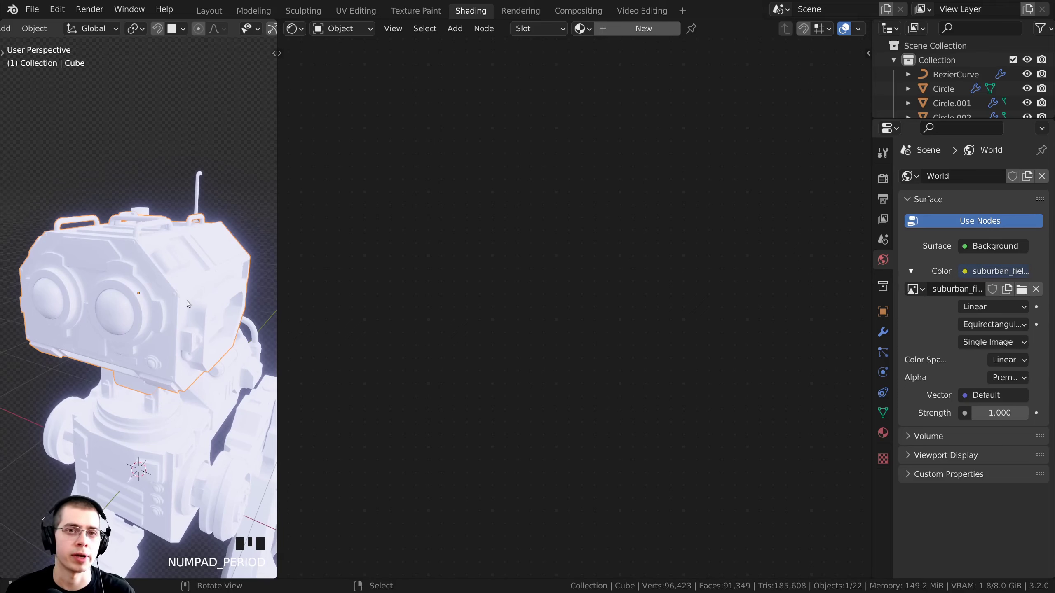
left_click_drag(871, 86, 934, 83)
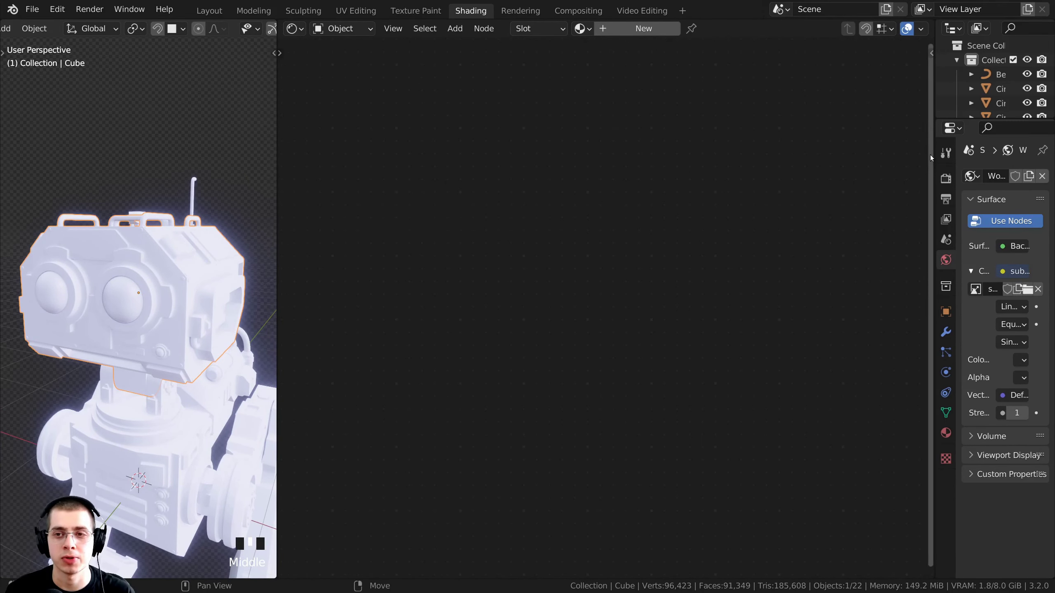
left_click_drag(935, 154, 1025, 155)
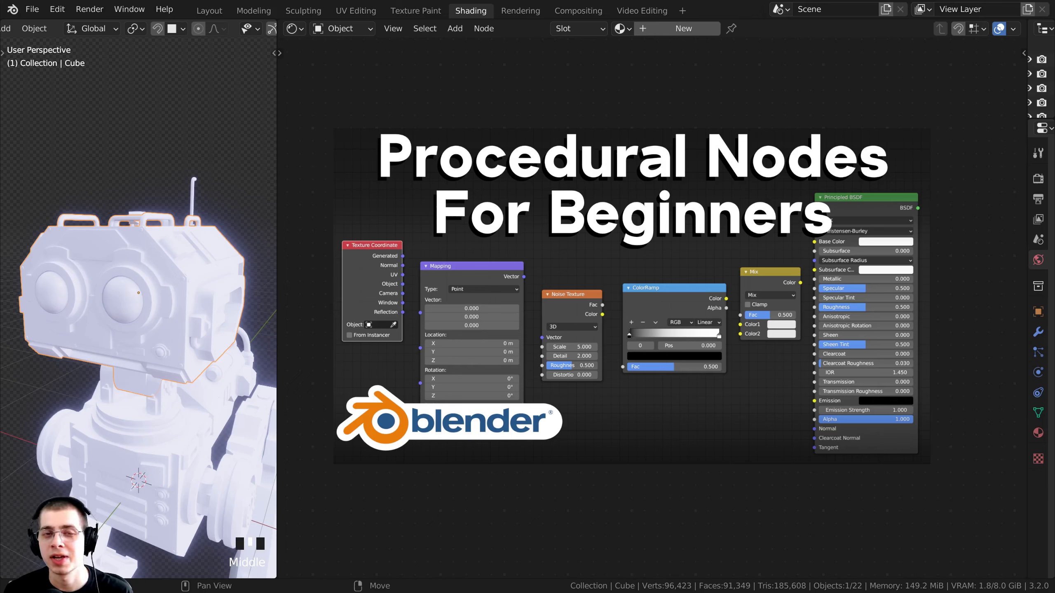
middle_click_drag(192, 353, 193, 372)
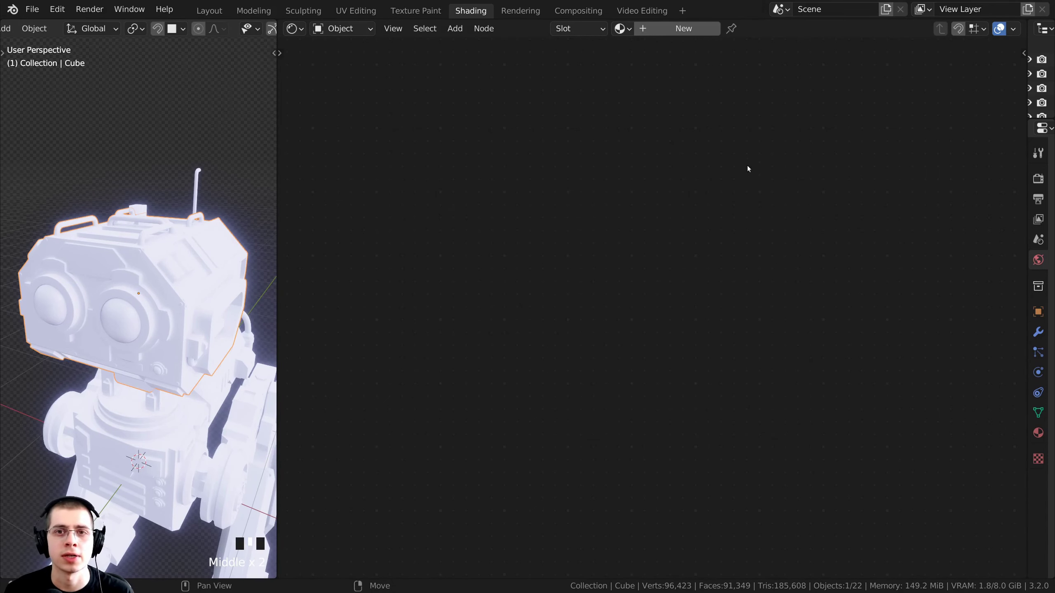
- Create a new material on the robot's head and name it Light Metal
left_click(685, 29)
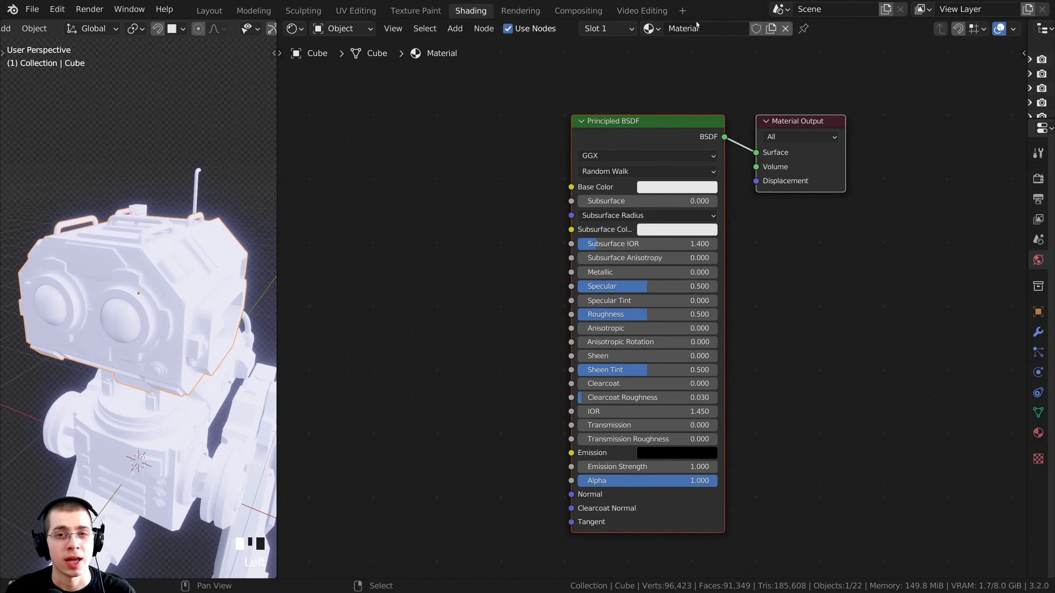
left_click(680, 32)
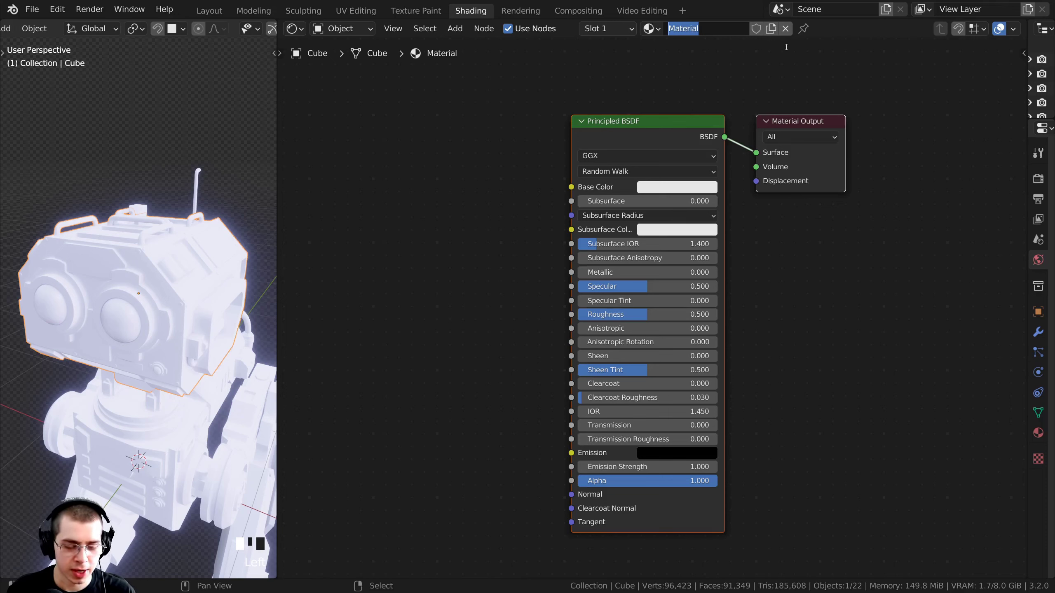
type("Light Me")
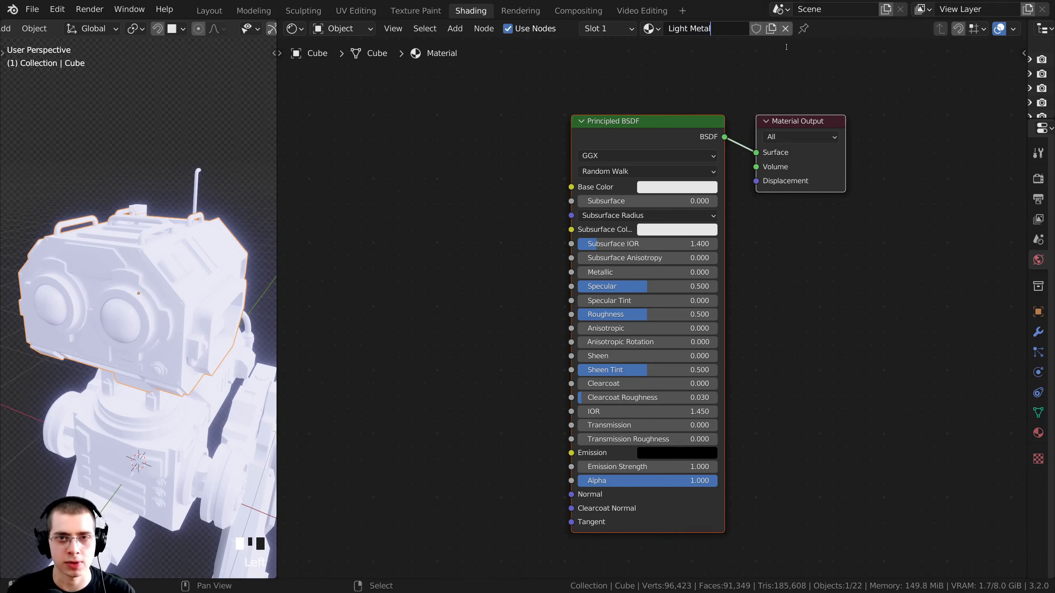
key("Return")
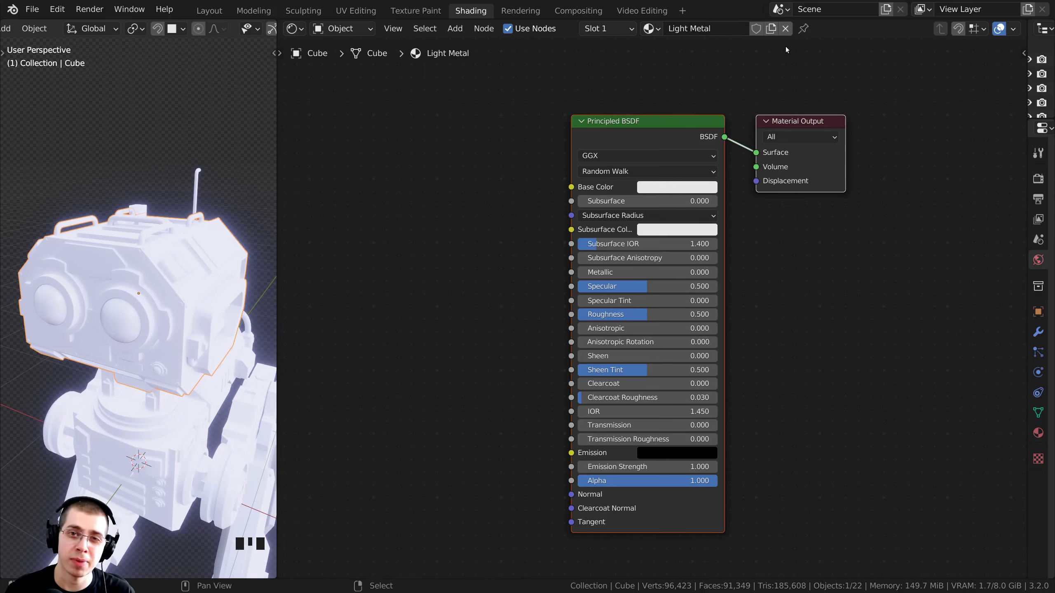
- Select the Principled BSDF node and nudge it slightly towards the Material Output node
scroll(723, 90, "down", 1)
mouse_move(727, 81)
middle_mouse_down()
mouse_move(742, 77)
mouse_move(731, 77)
middle_mouse_up()
left_click(678, 134)
middle_click_drag(599, 143, 608, 138)
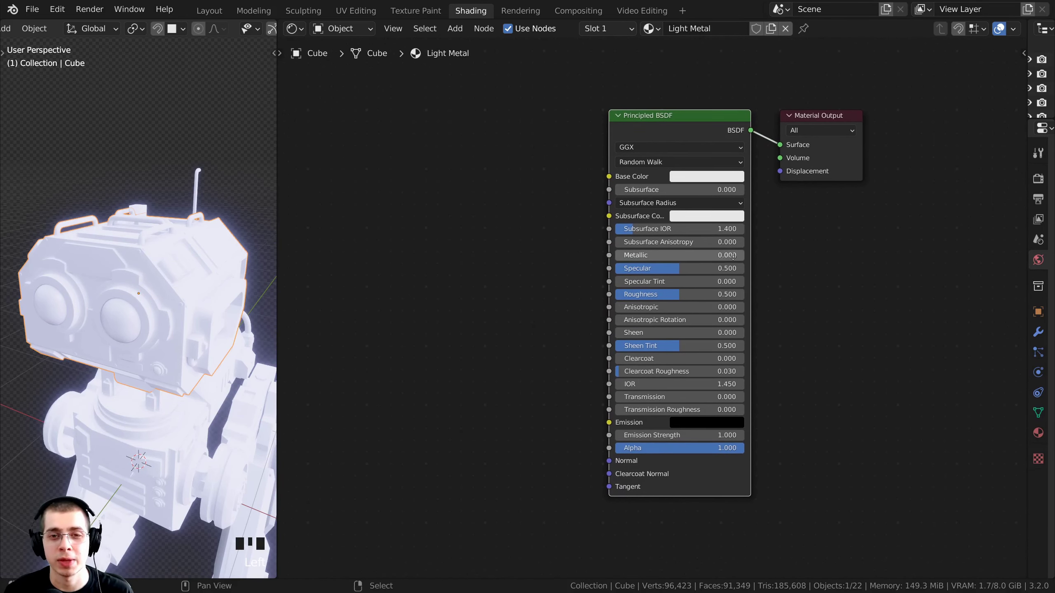
middle_click_drag(703, 254, 731, 258)
left_click_drag(731, 134, 737, 137)
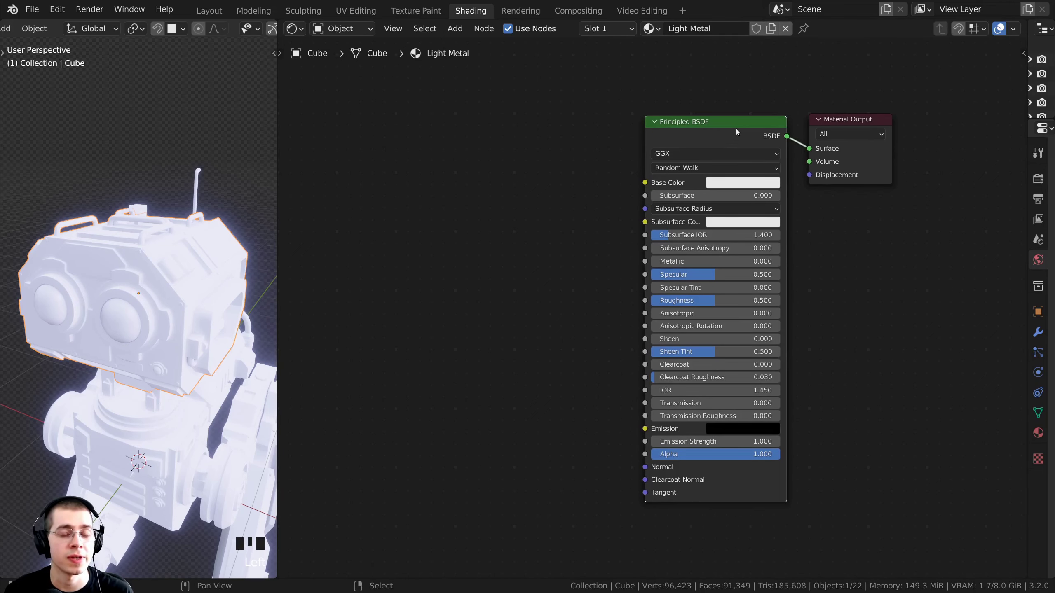
middle_click_drag(706, 129, 719, 128)
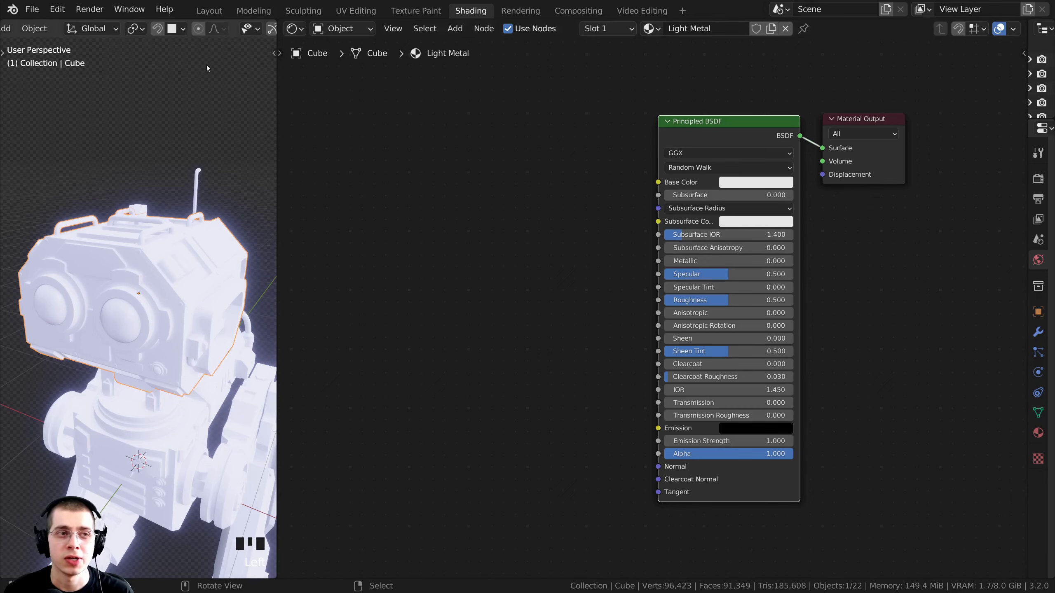
- Open the add-on preferences and search the add-ons for "node"
left_click(58, 8)
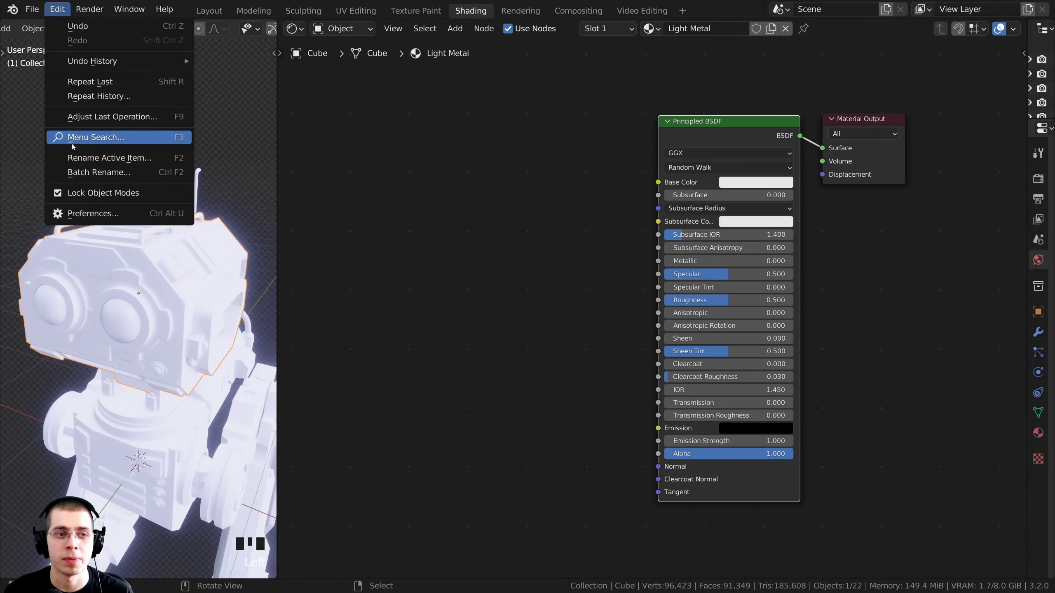
left_click(94, 213)
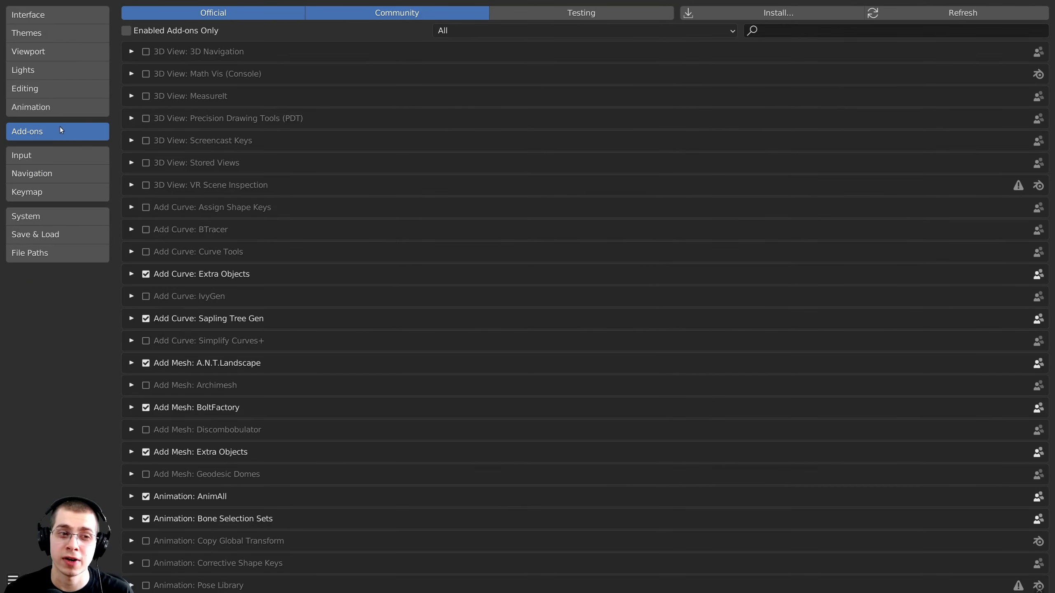
left_click(769, 29)
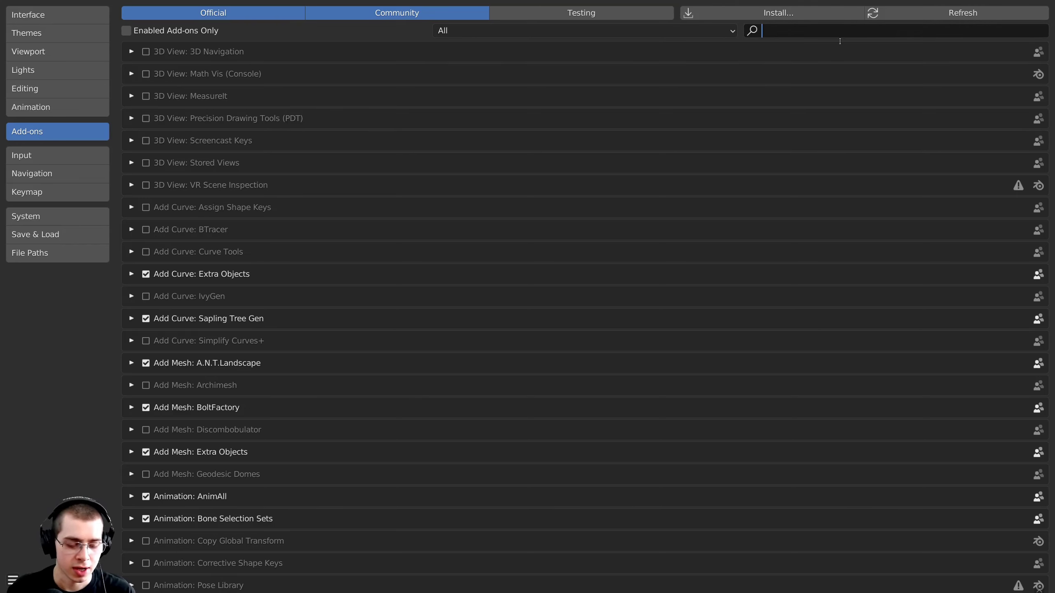
type("node")
key("Return")
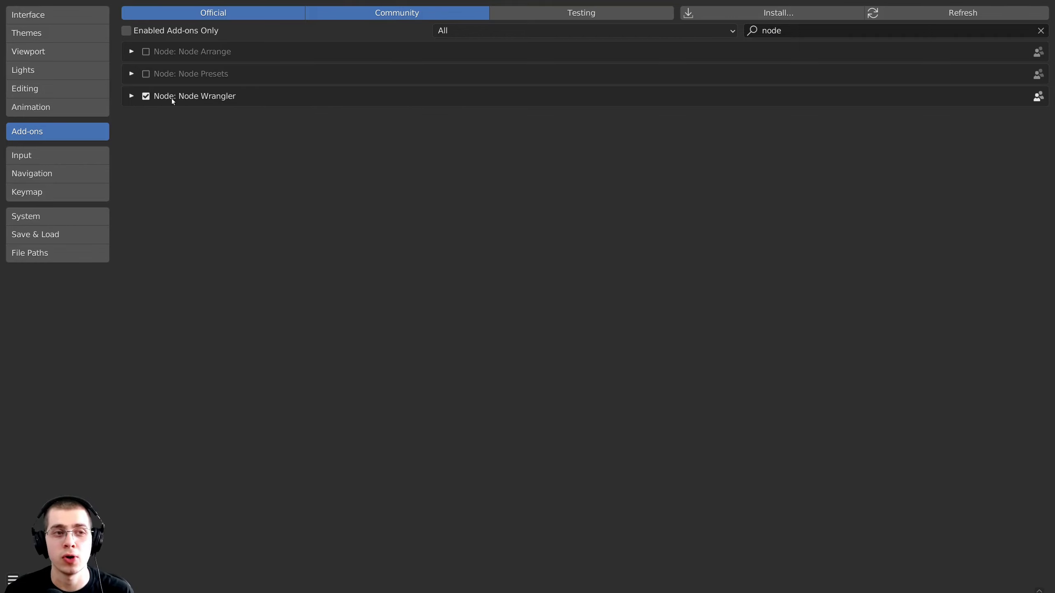
- Check whether the Node Wrangler add-on is enabled and look over its details and the option for saving preferences
left_click(131, 97)
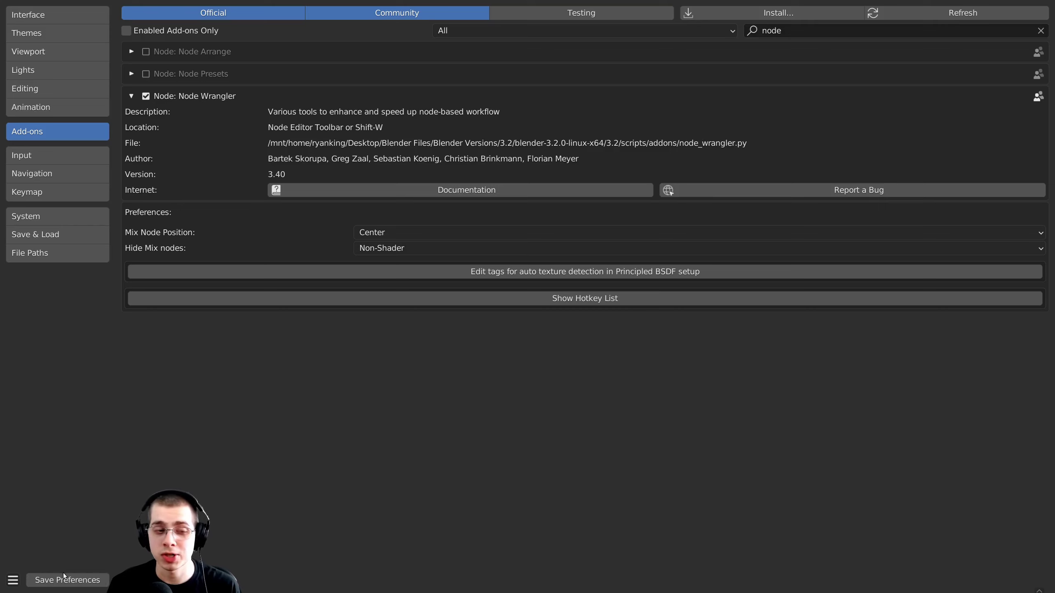
left_click(13, 580)
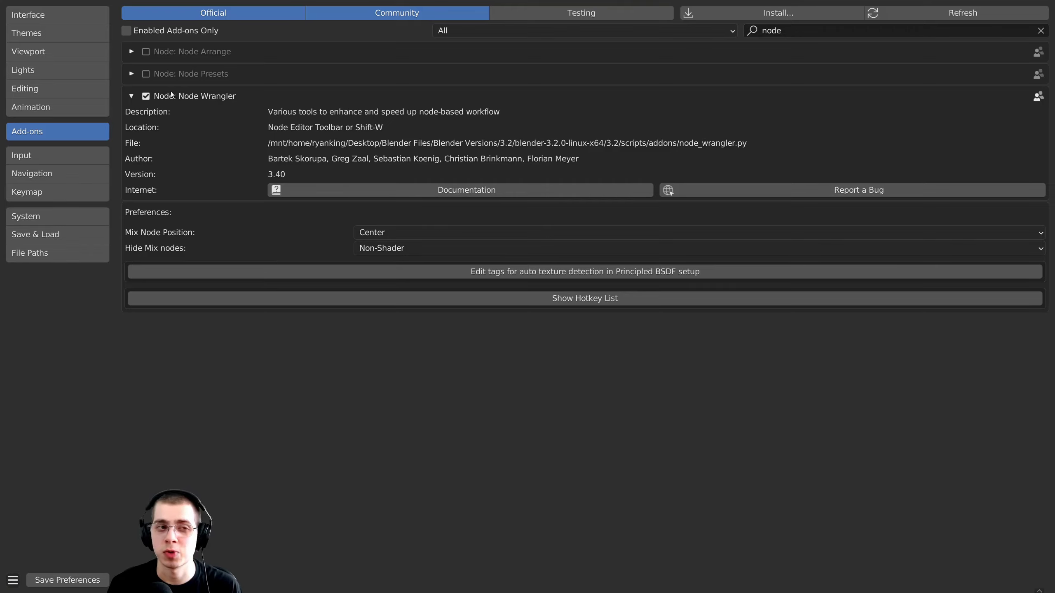
left_click(131, 97)
left_click(131, 97)
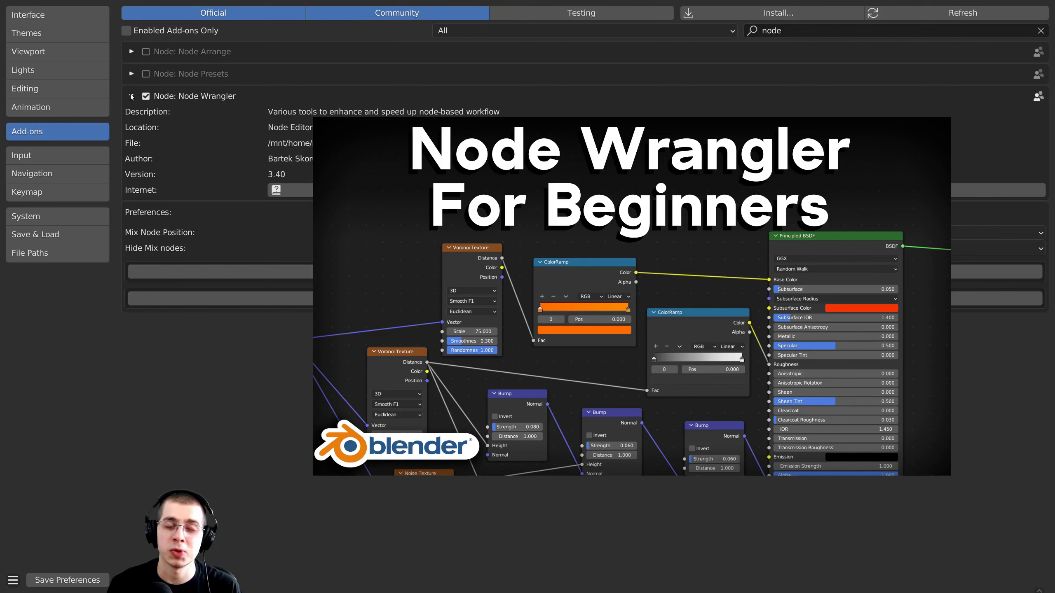
left_click(131, 96)
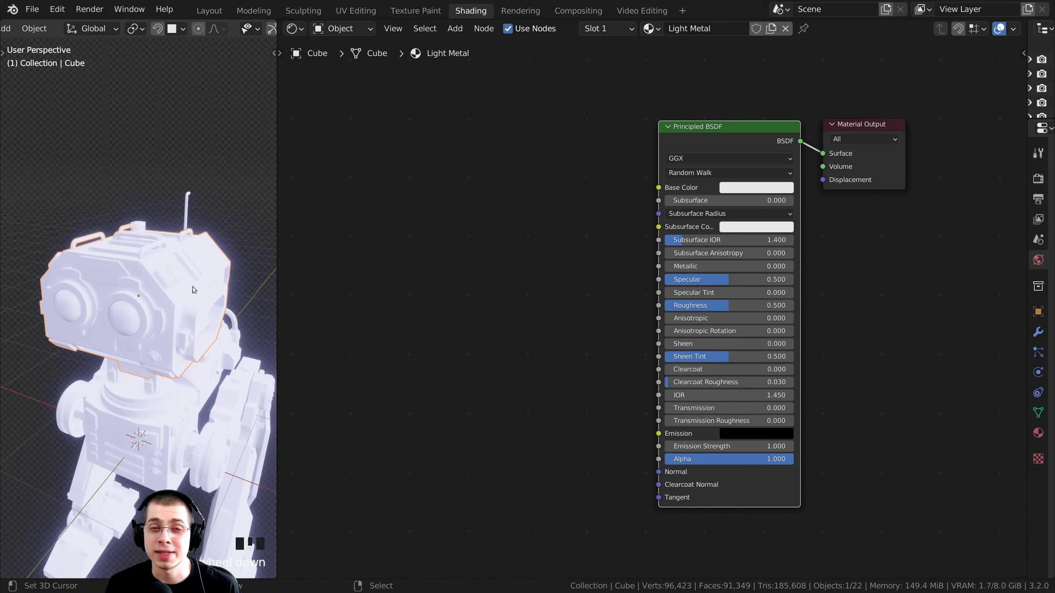
scroll(380, 268, "down", 1)
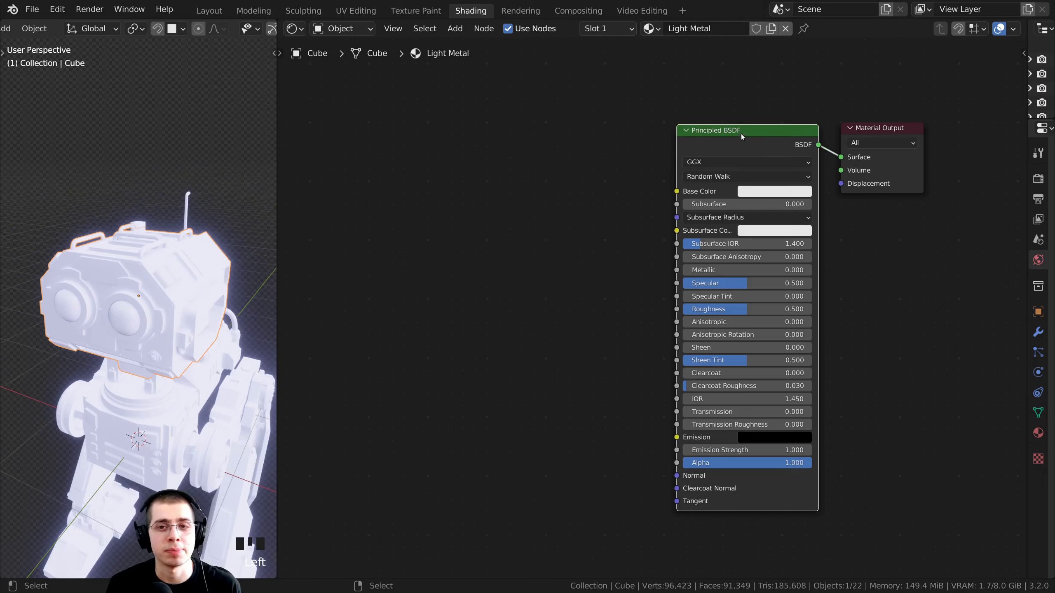
scroll(739, 345, "down", 1)
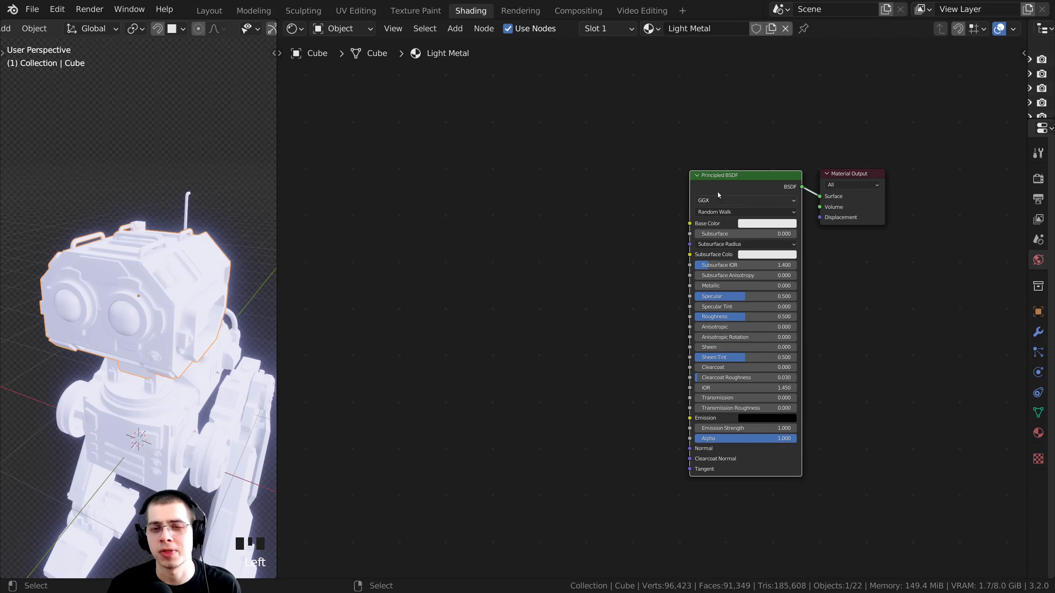
scroll(730, 71, "up", 1)
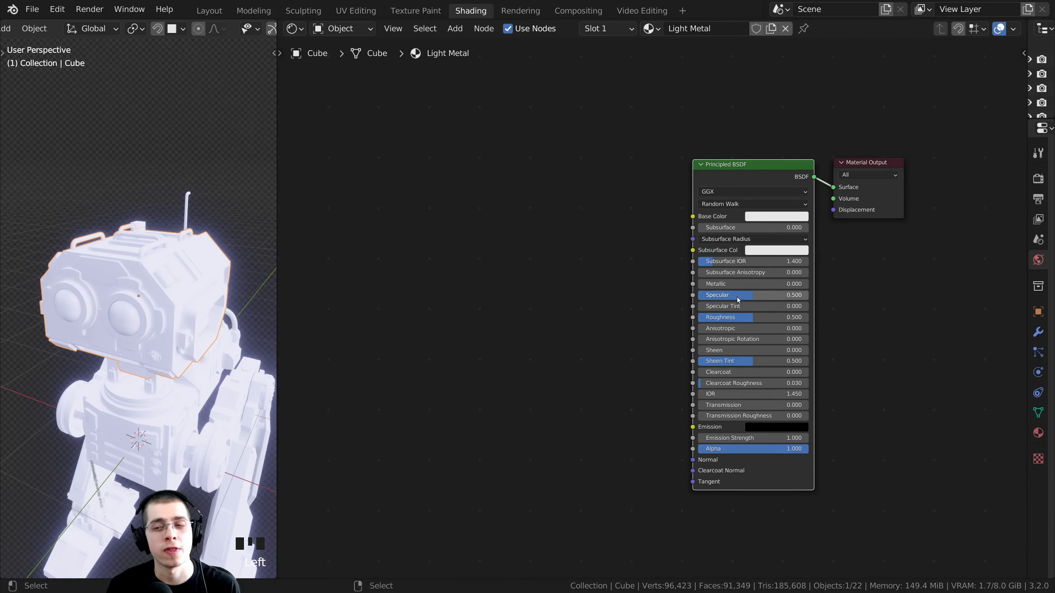
middle_click_drag(735, 297, 775, 301)
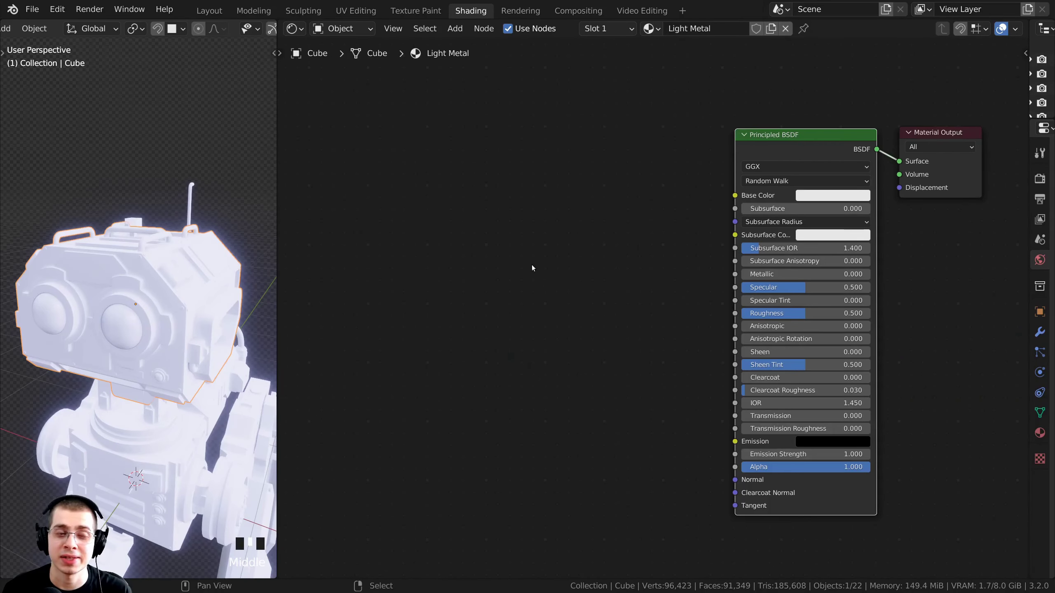
middle_click_drag(528, 257, 525, 254)
scroll(565, 204, "up", 1)
middle_click_drag(526, 204, 532, 208)
scroll(532, 207, "down", 1)
middle_click_drag(232, 216, 207, 241)
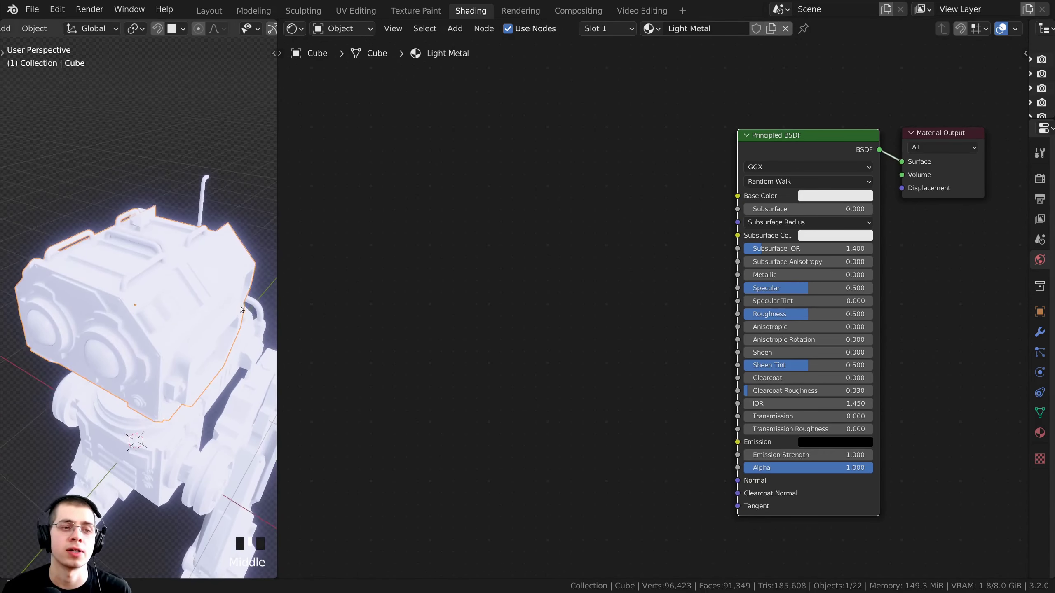
- Add an Ambient Occlusion node in the empty space before the Principled BSDF node of the Light Metal material
middle_click_drag(544, 205, 550, 206)
key("shift+a")
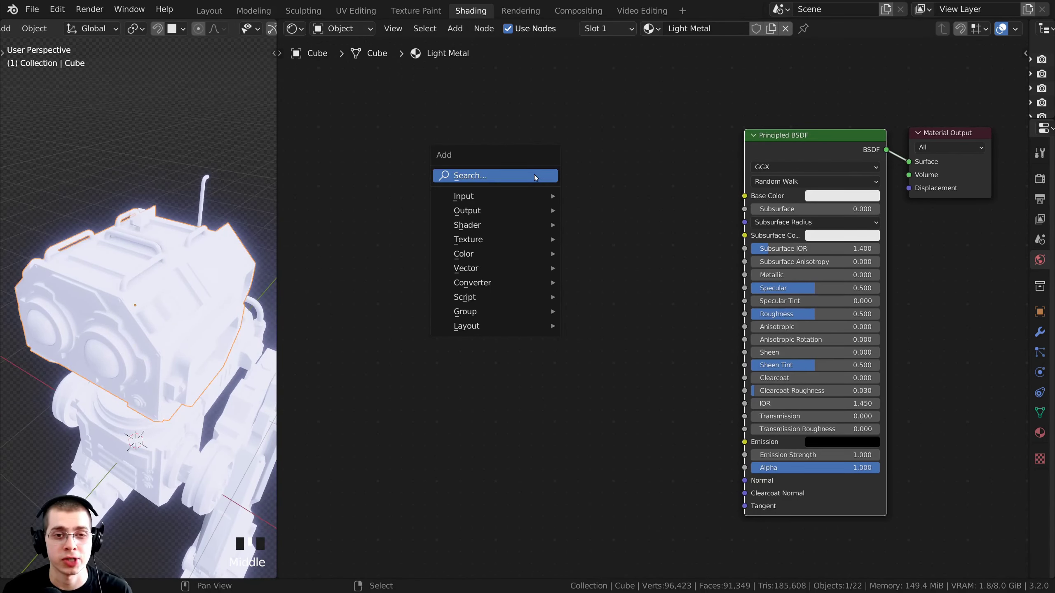
key("shift+a")
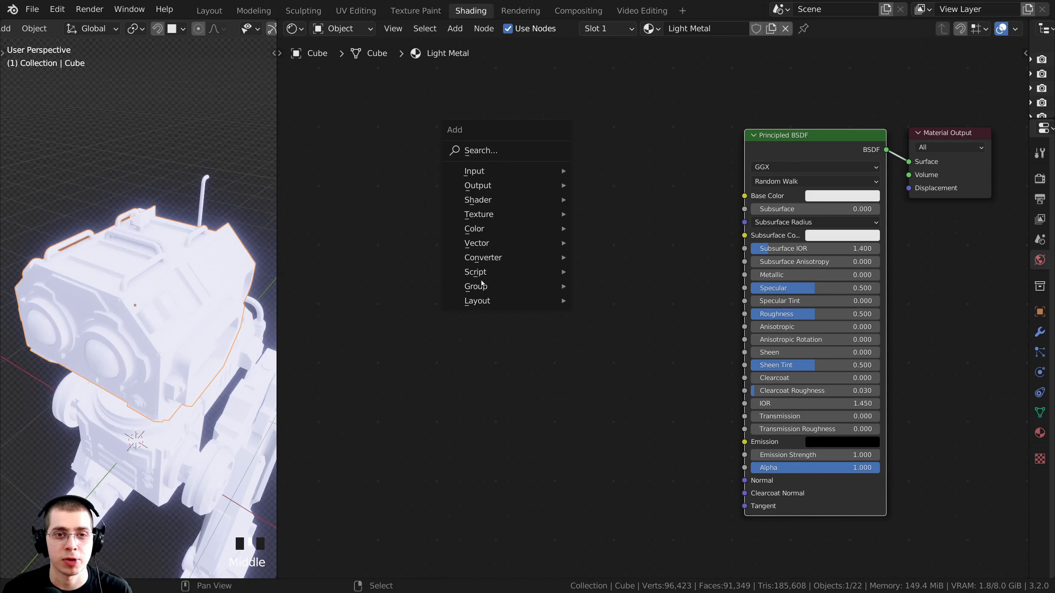
left_click(486, 151)
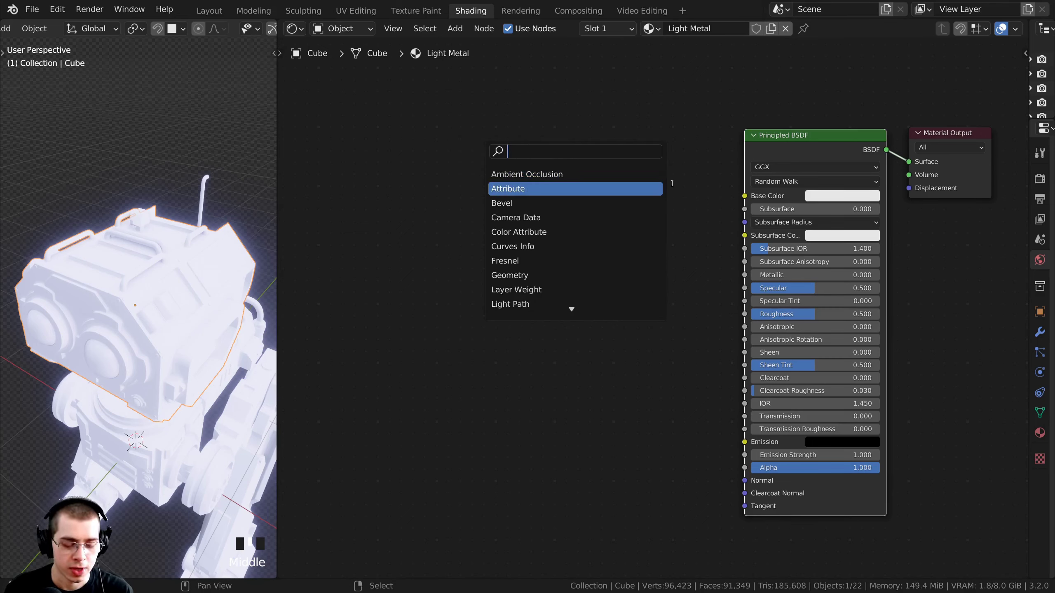
type("am")
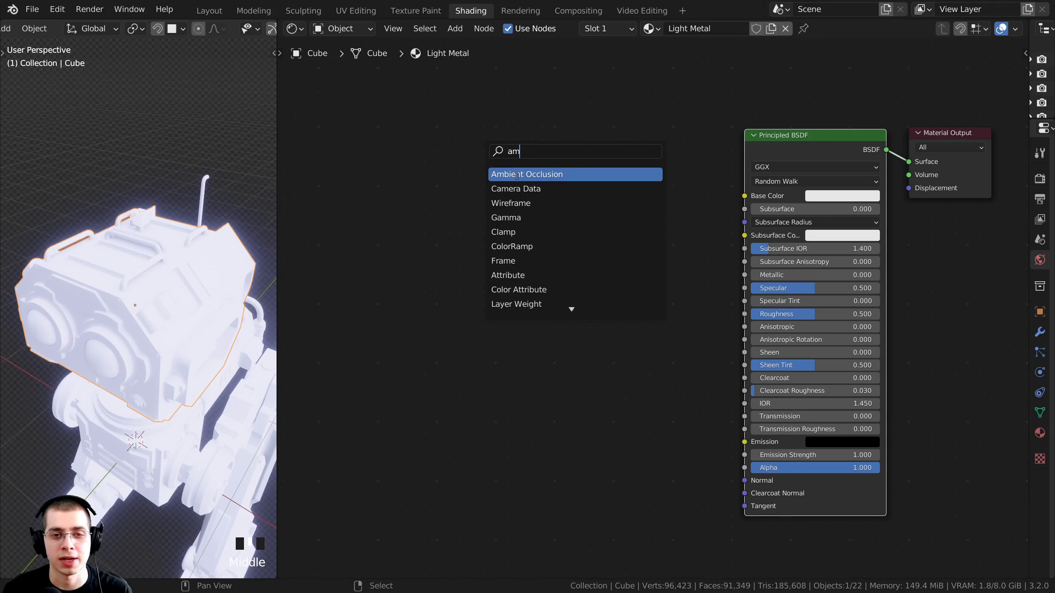
left_click(517, 176)
left_click(424, 169)
middle_click_drag(454, 209, 491, 275)
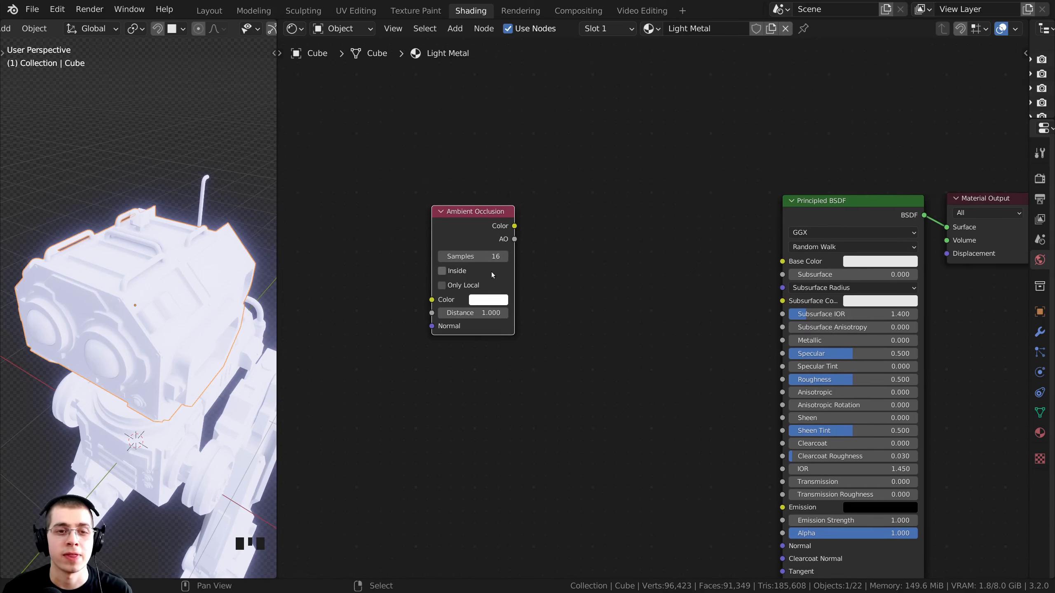
scroll(492, 275, "down", 1)
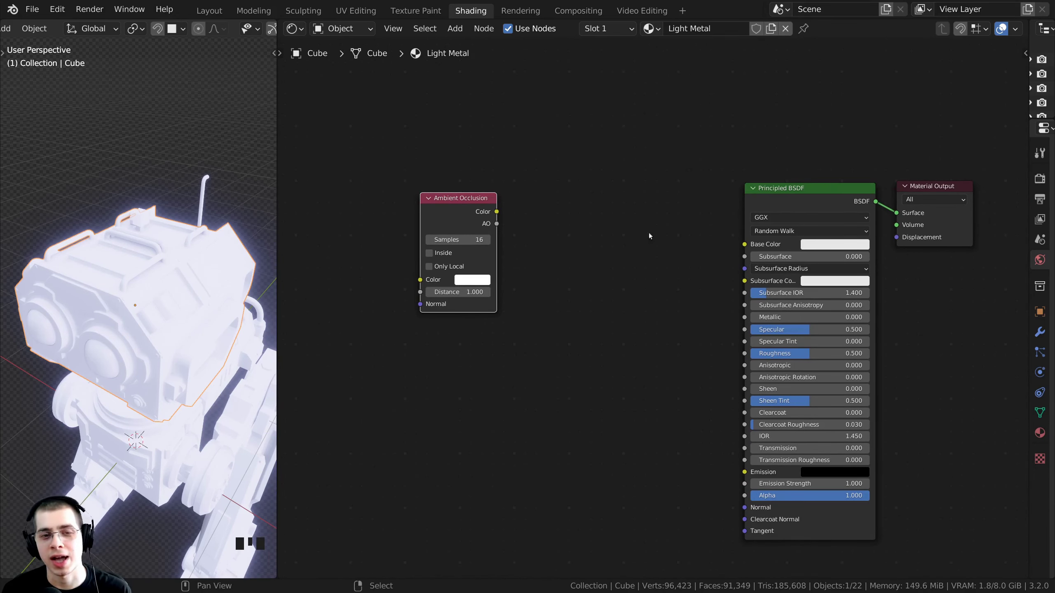
scroll(141, 309, "up", 1)
- Preview the Ambient Occlusion node's Color output on the robot's head through a Viewer node
middle_click_drag(140, 309, 146, 298)
middle_click_drag(231, 291, 229, 297, "shift")
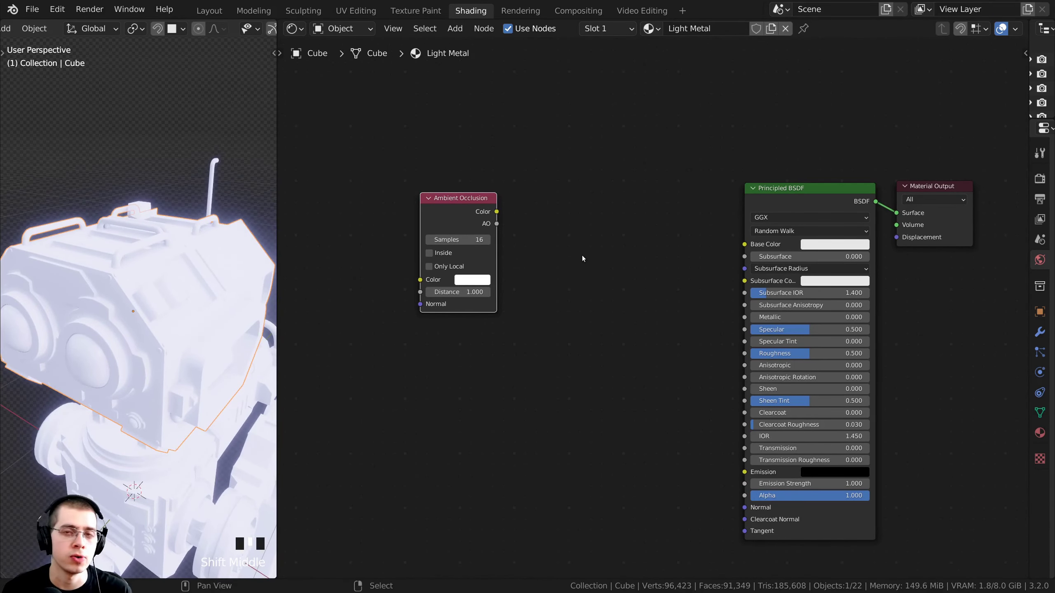
middle_click_drag(449, 240, 451, 243)
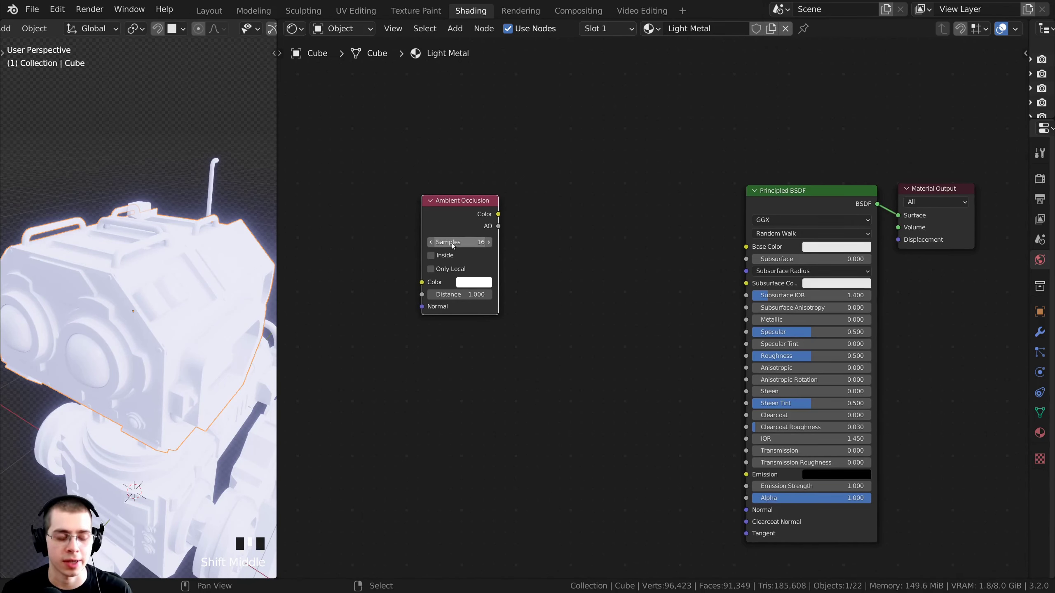
left_click(457, 211, "ctrl+shift")
middle_click_drag(174, 266, 143, 320)
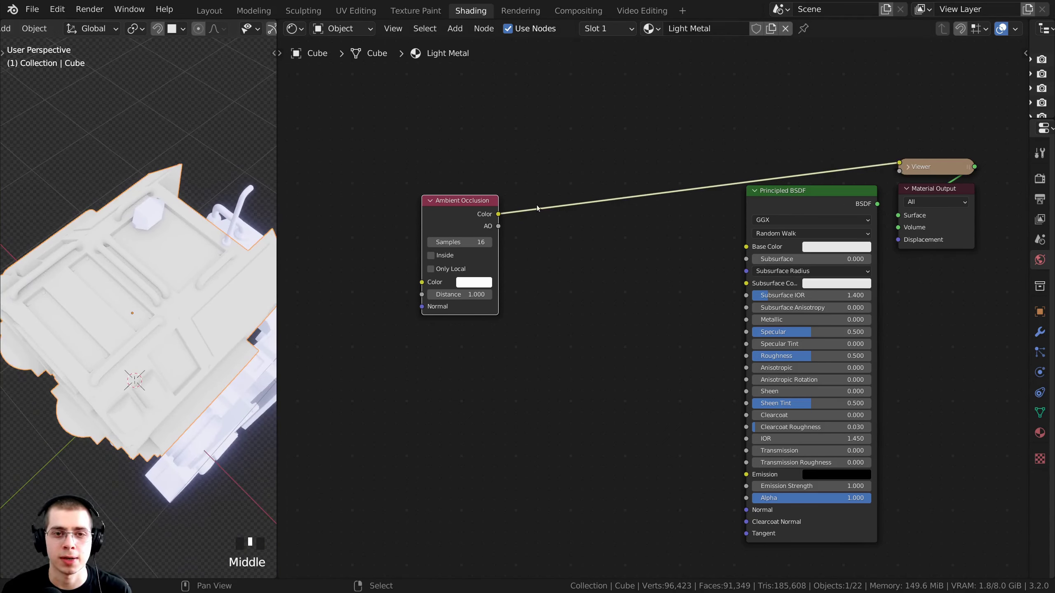
- Examine the ambient occlusion shading in the panel recesses and around the handles on top of the robot's head
mouse_move(153, 384)
middle_mouse_down()
mouse_move(135, 299)
mouse_move(168, 292)
middle_mouse_up()
scroll(168, 291, "up", 2)
key("z")
left_click(175, 234)
middle_click_drag(175, 219, 167, 302)
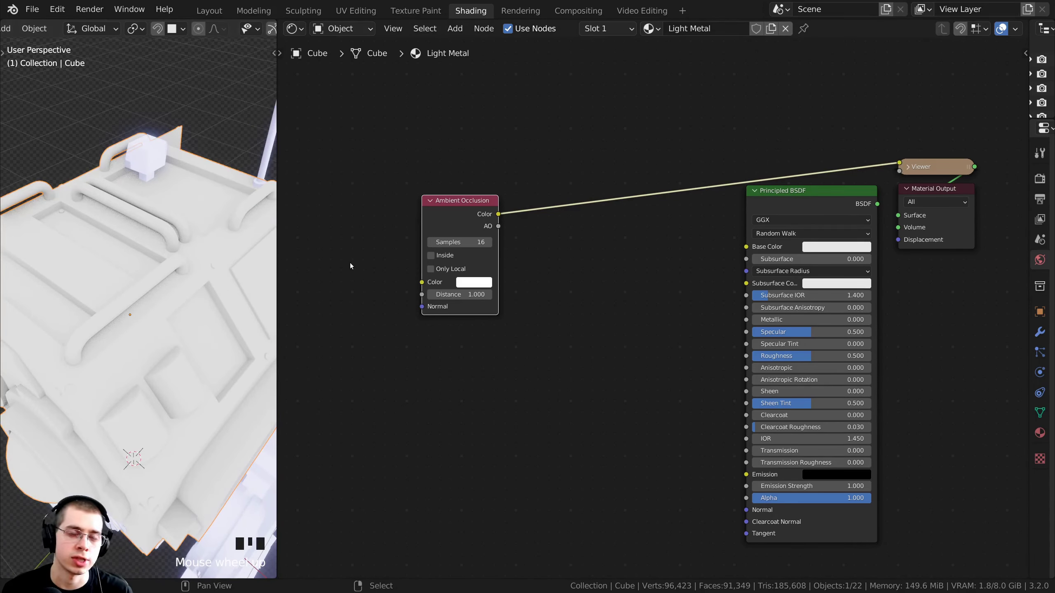
middle_click_drag(161, 369, 185, 307)
scroll(184, 306, "up", 2)
middle_click_drag(156, 274, 157, 238, "shift")
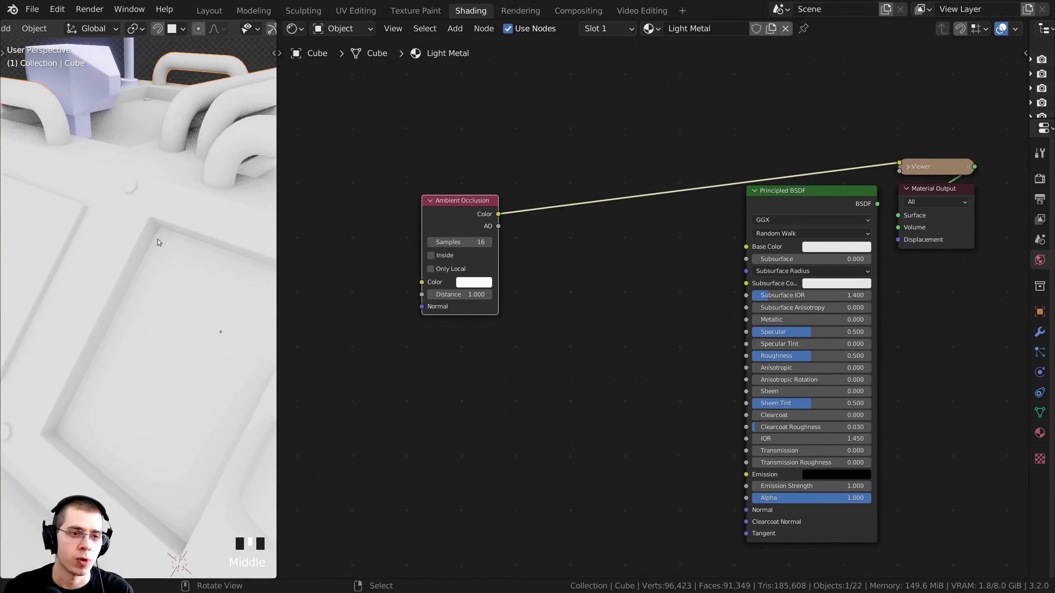
scroll(154, 241, "down", 6)
mouse_move(166, 310)
middle_mouse_down()
mouse_move(84, 228)
mouse_move(82, 148)
mouse_move(140, 239)
mouse_move(135, 264)
mouse_move(162, 342)
mouse_move(170, 301)
middle_mouse_up()
scroll(190, 297, "up", 2)
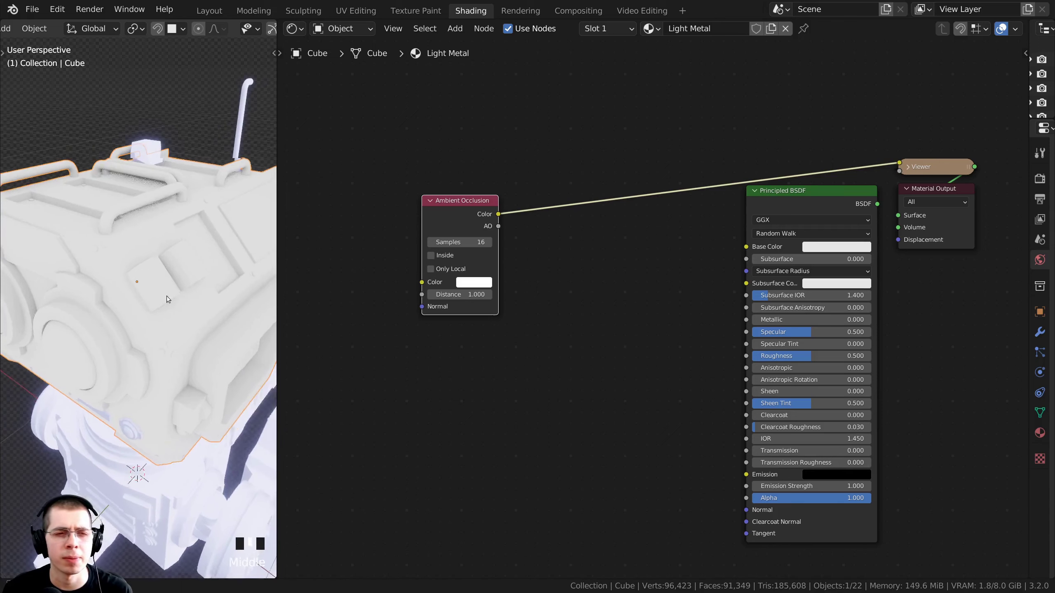
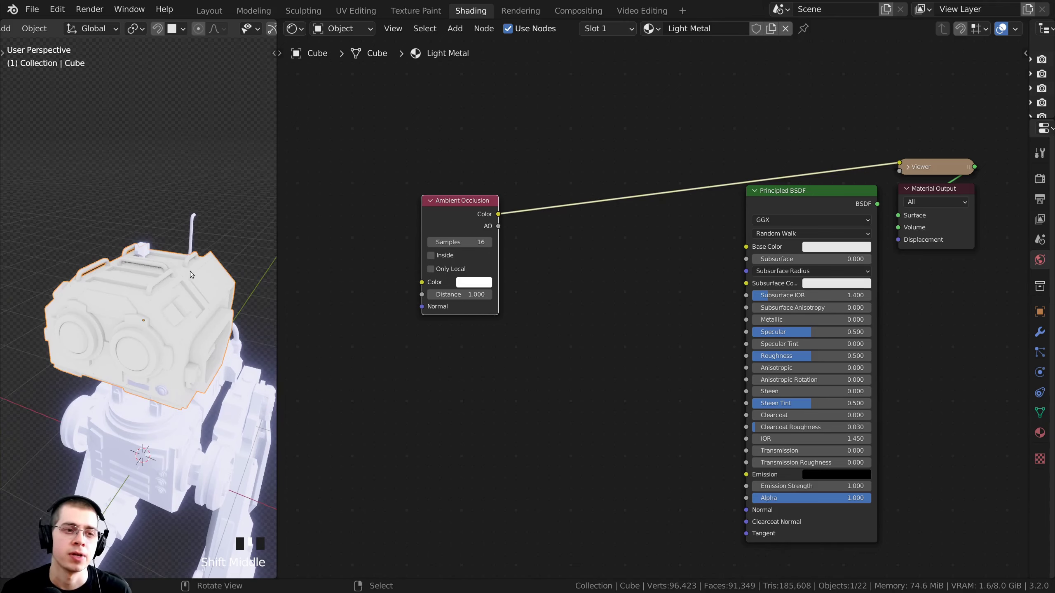
- Nudge the Ambient Occlusion node slightly upward and away from the Principled BSDF node, with the head's top framed closely
middle_click_drag(193, 258, 191, 241, "shift")
scroll(490, 192, "up", 3)
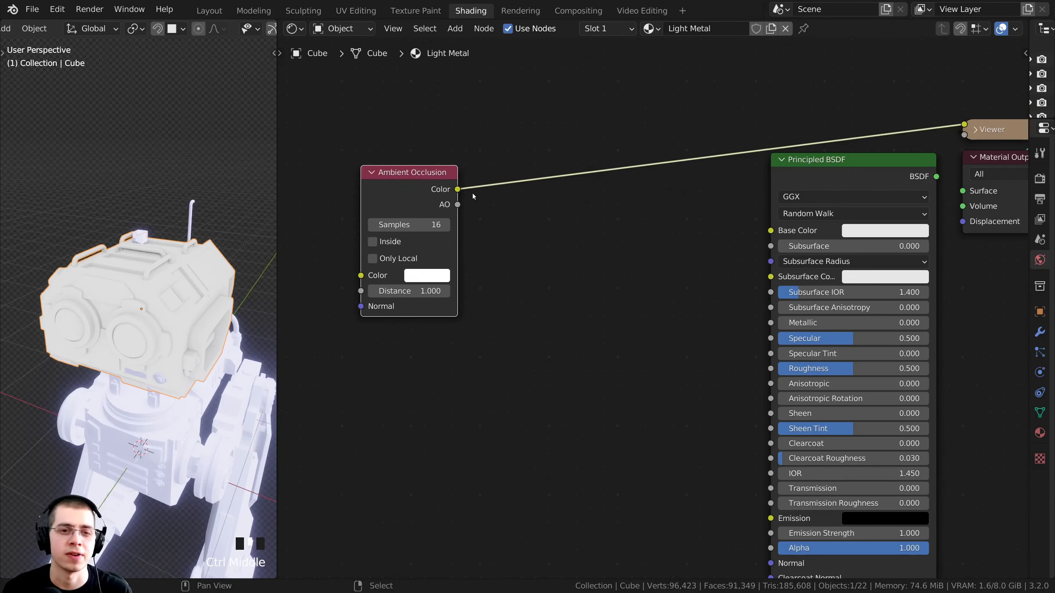
middle_click_drag(457, 189, 452, 170)
left_click_drag(411, 174, 448, 156)
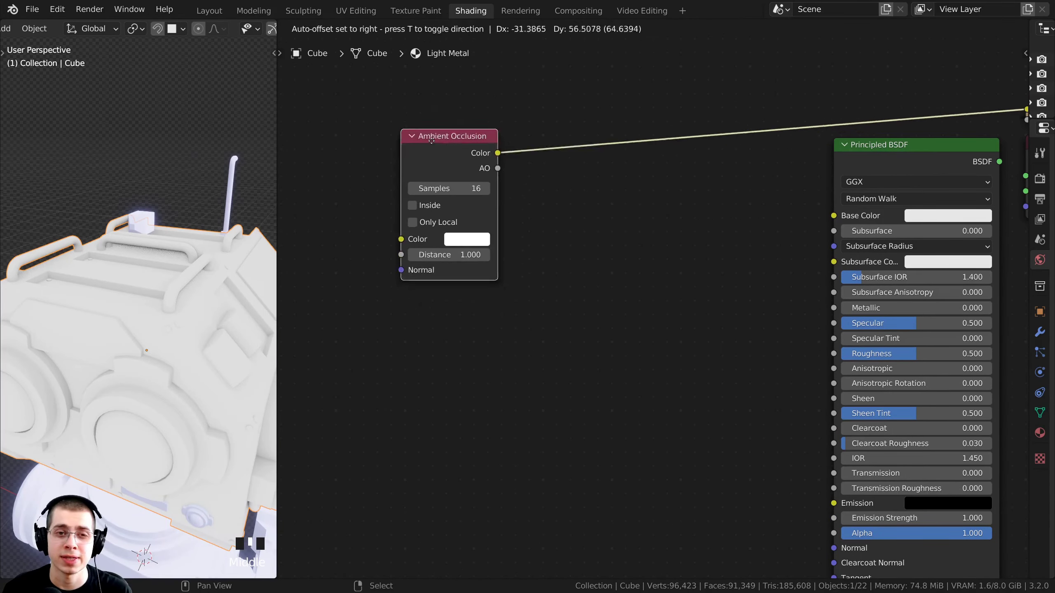
middle_click_drag(175, 323, 180, 346)
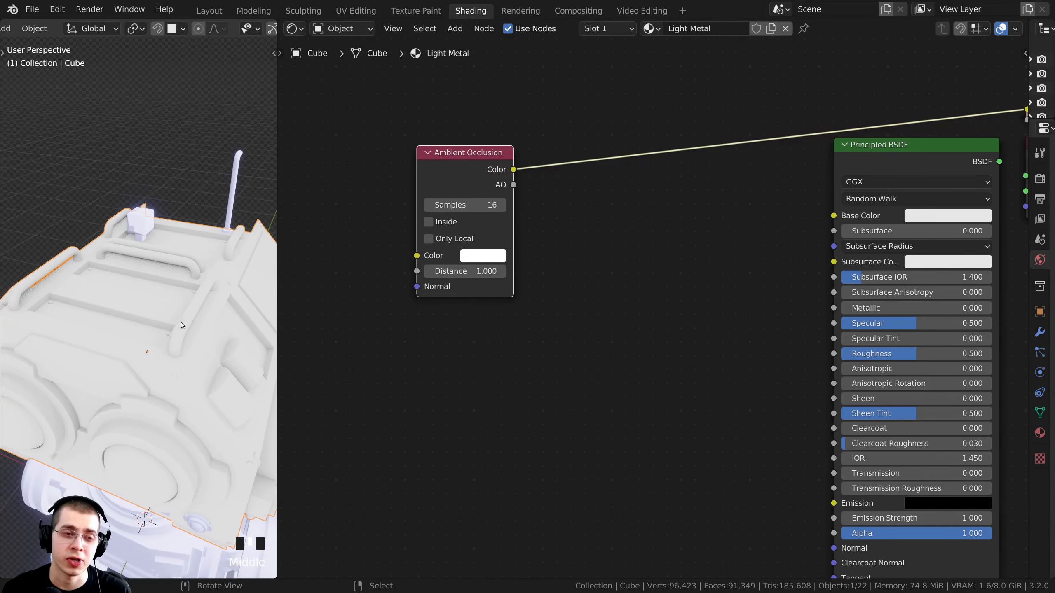
middle_click_drag(69, 301, 87, 324)
middle_click_drag(516, 176, 458, 206)
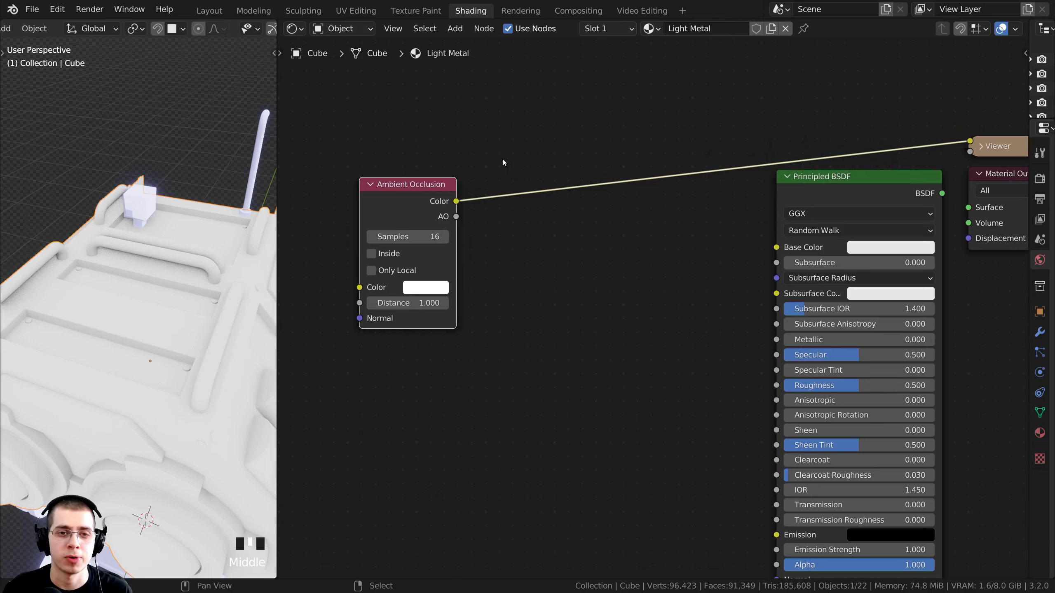
- Insert a ColorRamp node on the link between the Ambient Occlusion node and the Viewer node
key("shift+a")
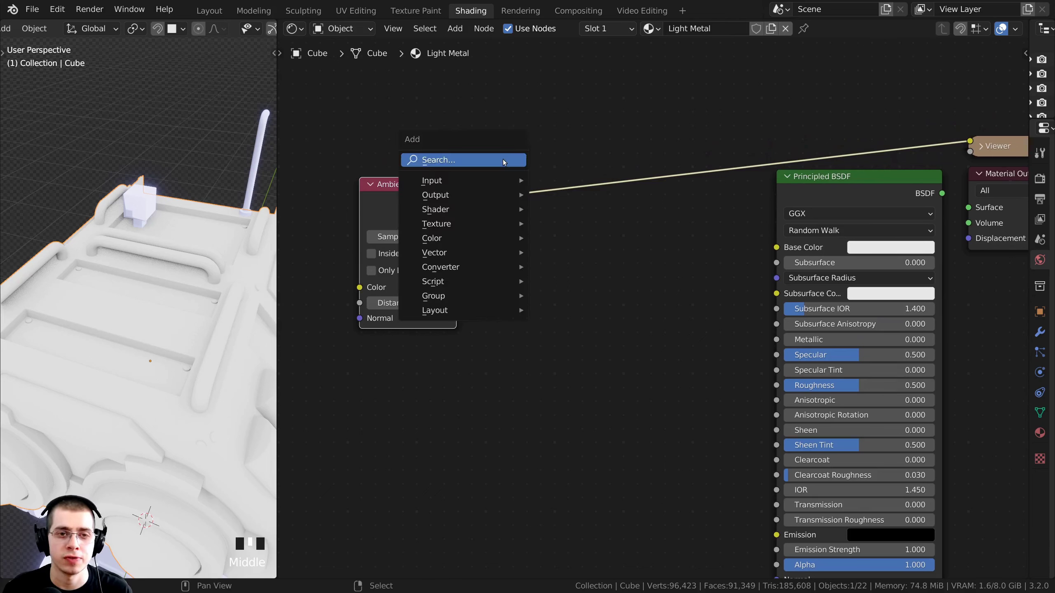
left_click(430, 160)
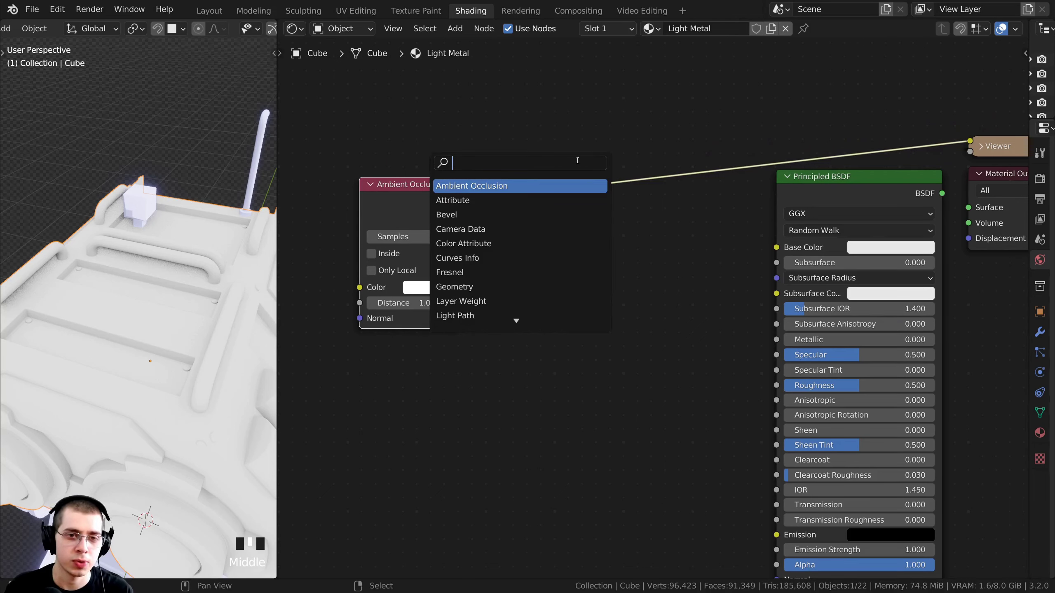
type("col")
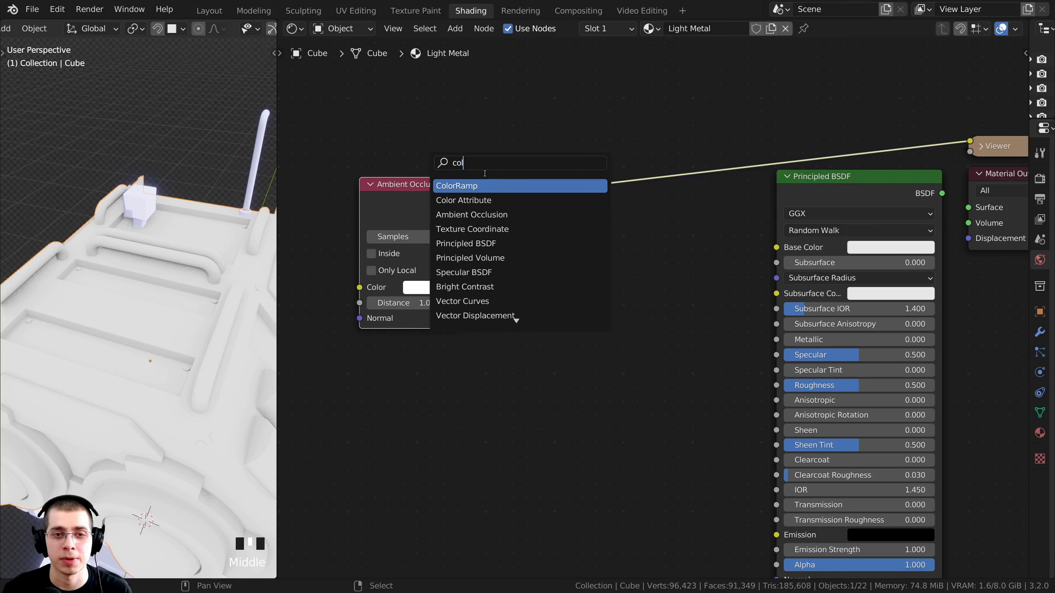
left_click(469, 186)
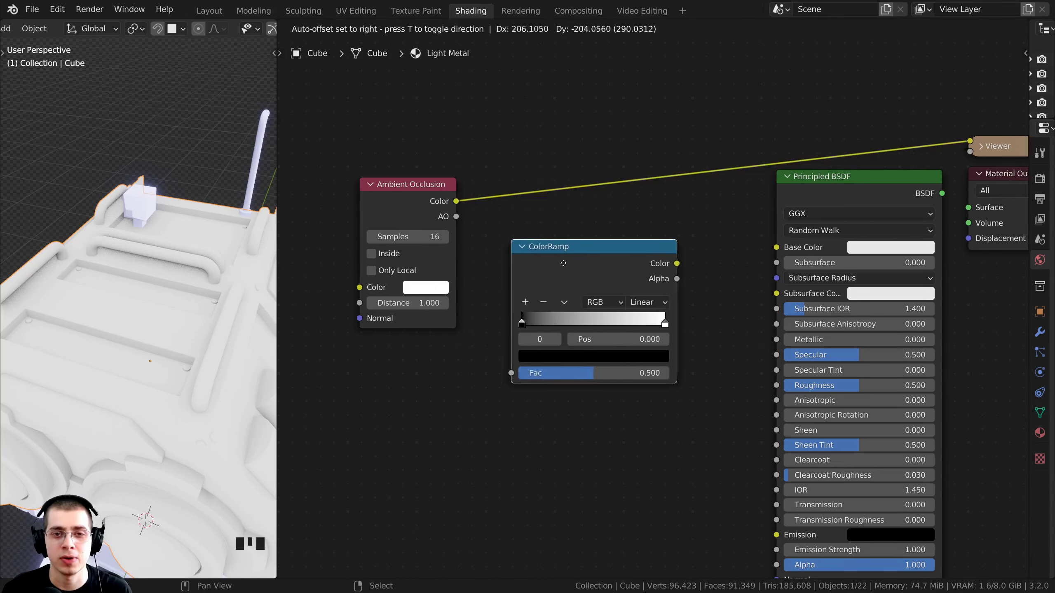
left_click(573, 172)
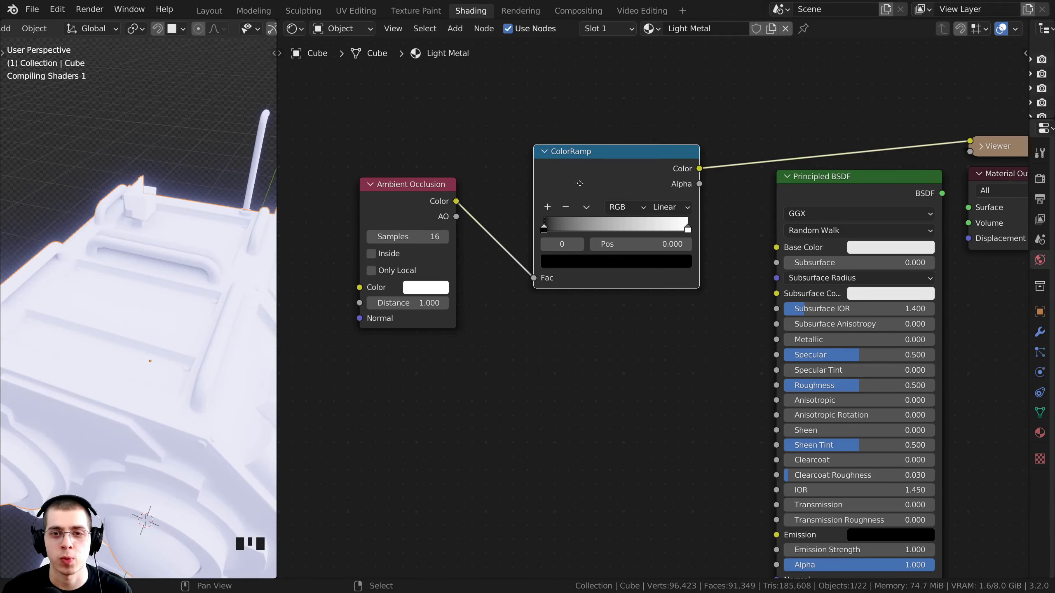
- Place the ColorRamp node between the Ambient Occlusion and Viewer nodes, closer to the Ambient Occlusion node
left_click_drag(580, 181, 549, 181)
left_click_drag(423, 213, 419, 213)
left_click_drag(556, 159, 538, 161)
middle_click_drag(863, 150, 777, 164)
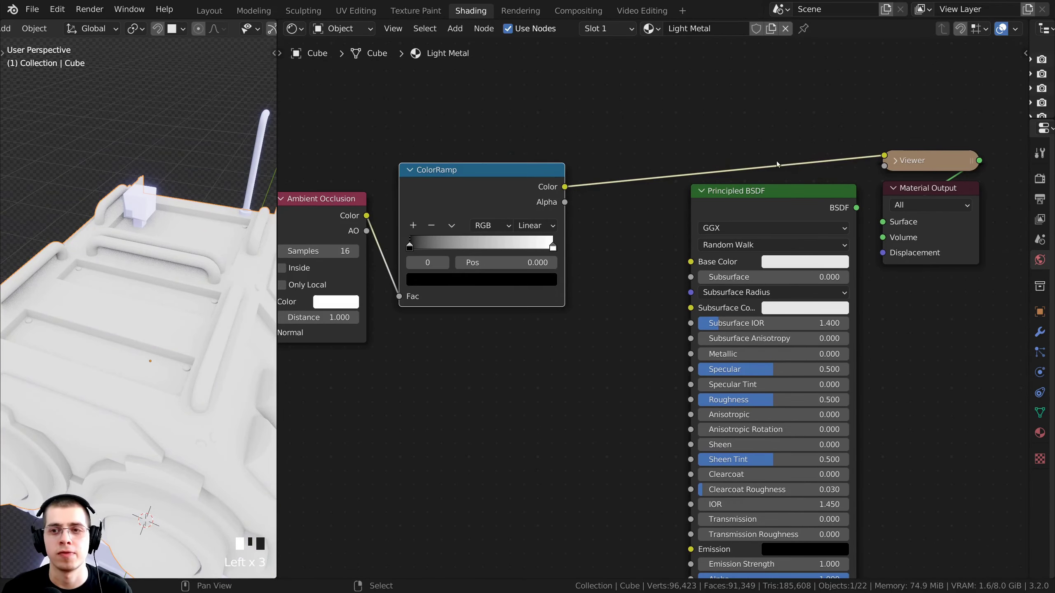
middle_click_drag(497, 223, 507, 229)
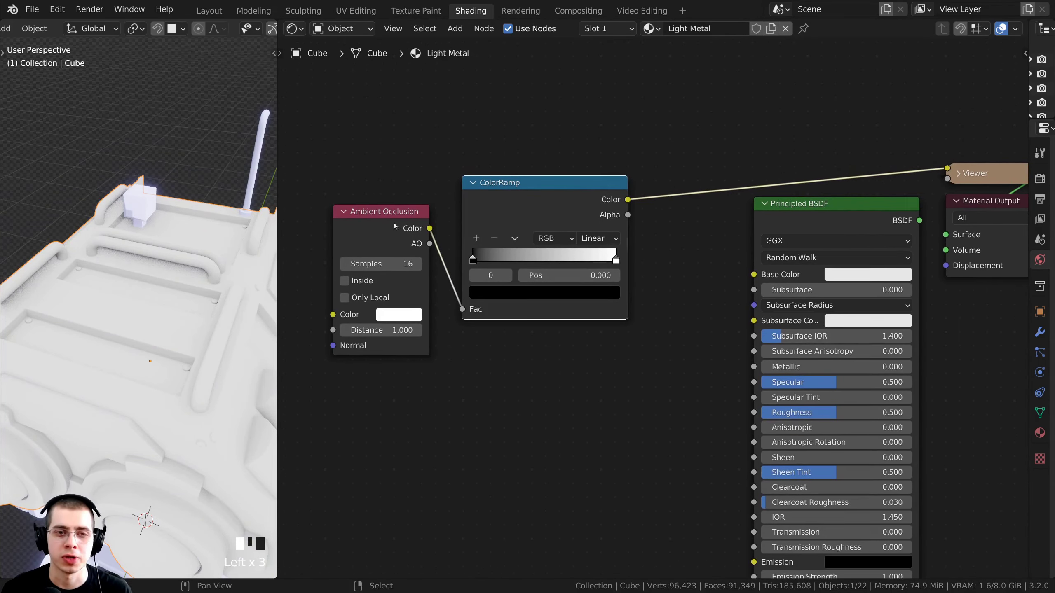
- Compare the raw Ambient Occlusion output with the ColorRamp output on the robot's head, ending on the ColorRamp preview
left_click(610, 203, "ctrl+shift")
left_click(610, 203, "ctrl+shift")
left_click(415, 216, "ctrl+shift")
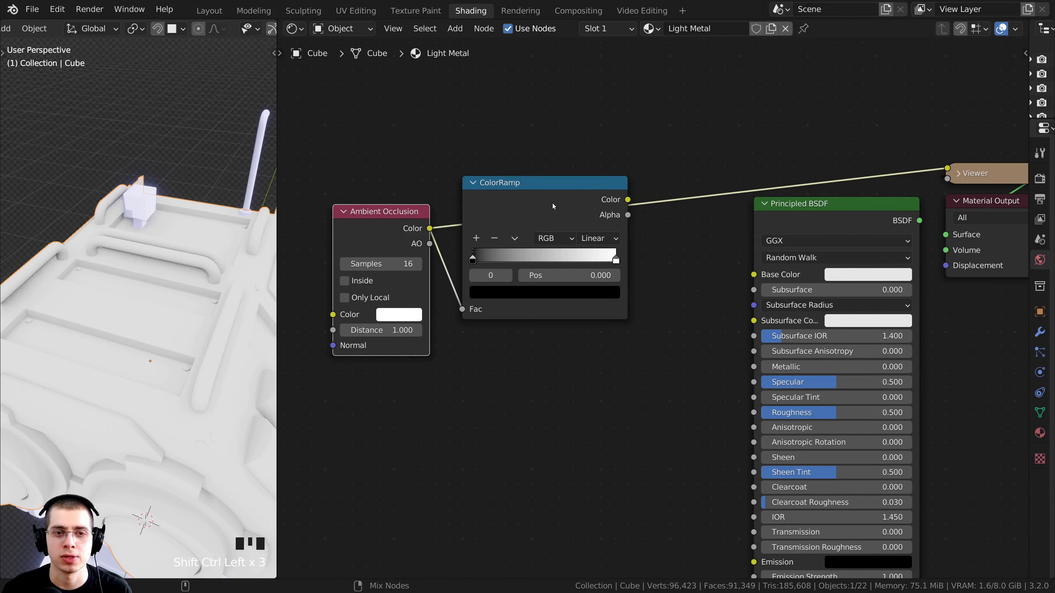
left_click(552, 203, "ctrl+shift")
- Move the ColorRamp's black stop to position 0.514 to strengthen the occlusion shading
scroll(506, 220, "up", 4)
mouse_move(544, 223)
middle_mouse_down()
mouse_move(506, 221)
mouse_move(537, 218)
middle_mouse_up()
scroll(477, 218, "up", 2)
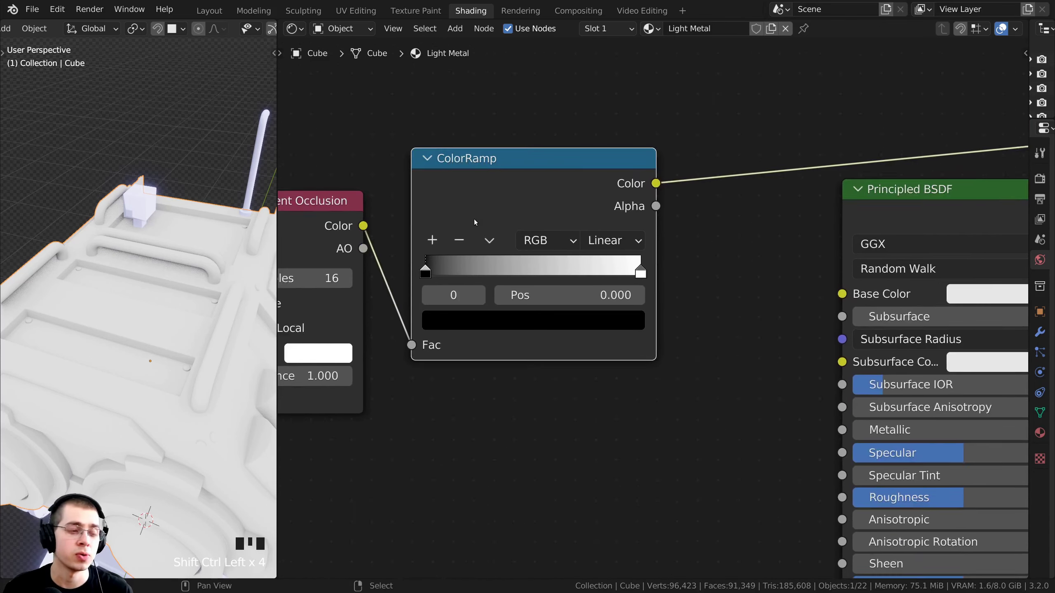
scroll(485, 237, "up", 1)
middle_click_drag(444, 251, 509, 250)
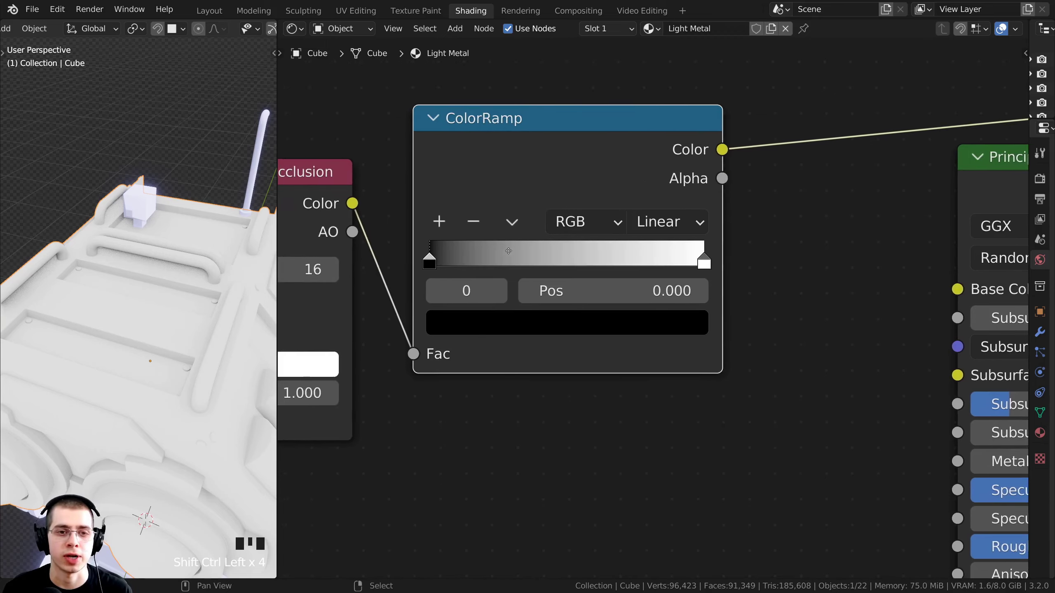
scroll(509, 250, "down", 2)
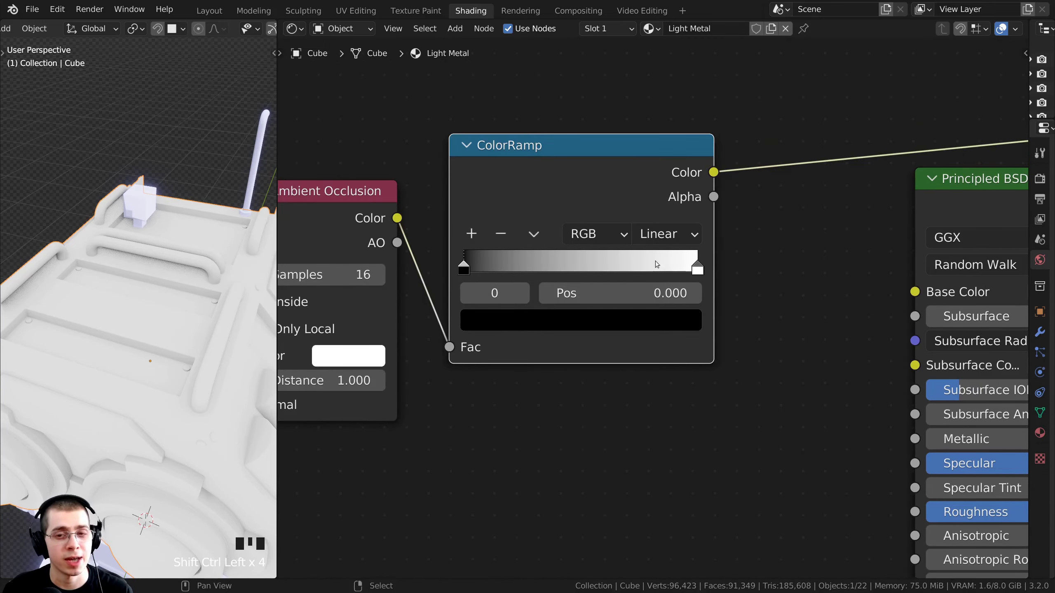
left_click_drag(466, 267, 596, 270)
scroll(596, 270, "up", 2)
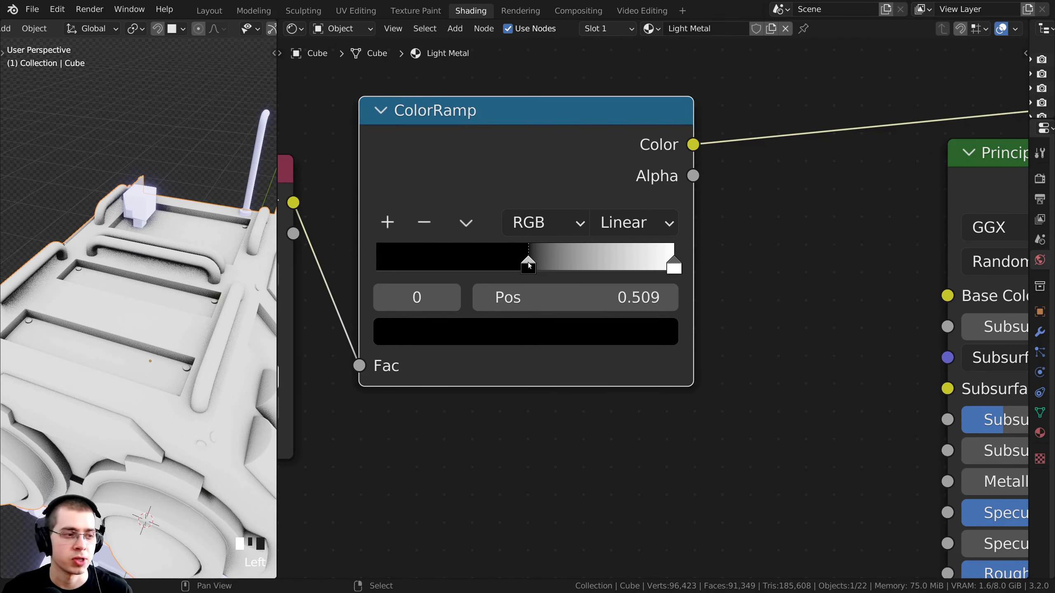
left_click_drag(528, 262, 530, 262)
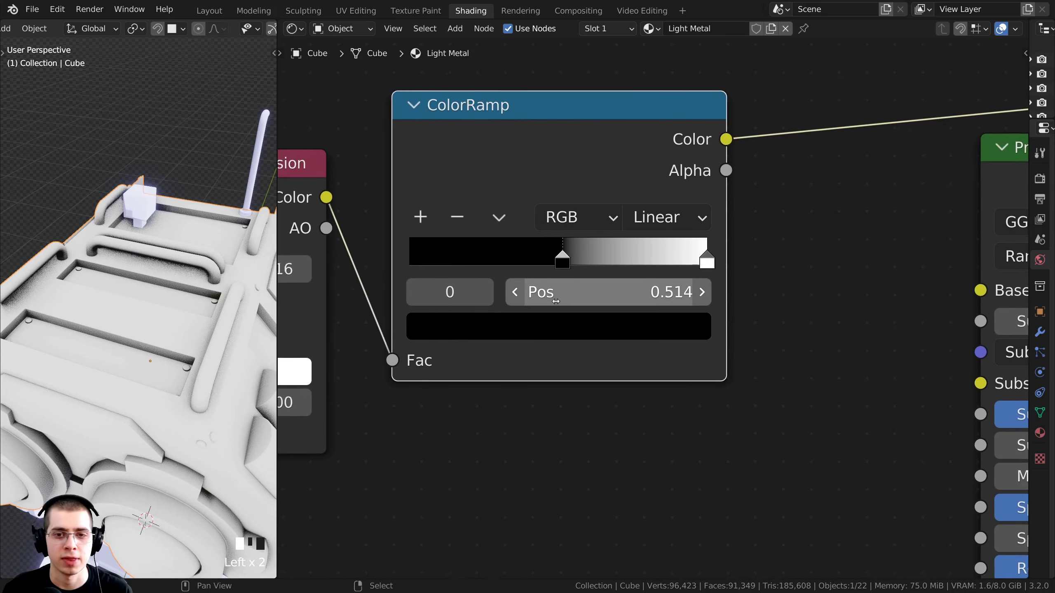
left_click(661, 292)
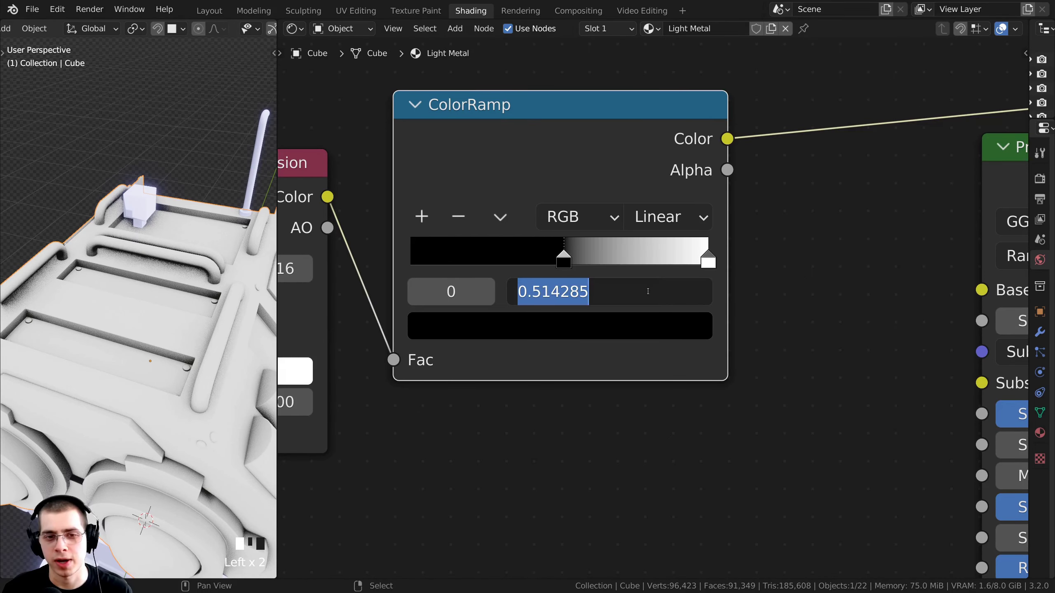
key("Return")
- Examine the darkened occlusion shading in the recesses and around the handles of the robot's head
middle_click_drag(112, 307, 150, 252)
scroll(150, 252, "up", 2)
scroll(560, 323, "down", 10)
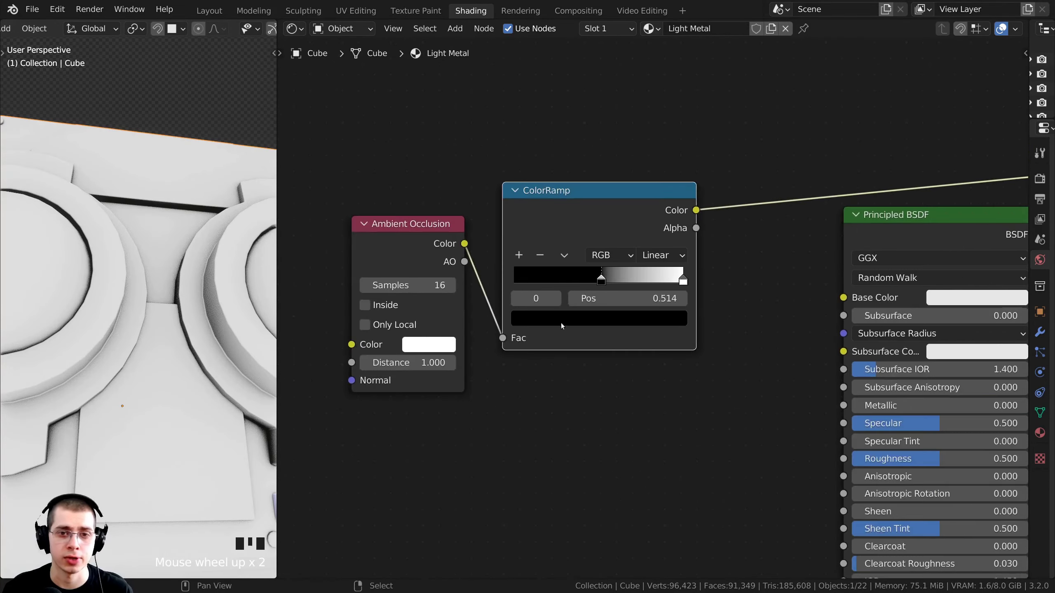
middle_click_drag(553, 304, 539, 263)
middle_click_drag(132, 241, 181, 346)
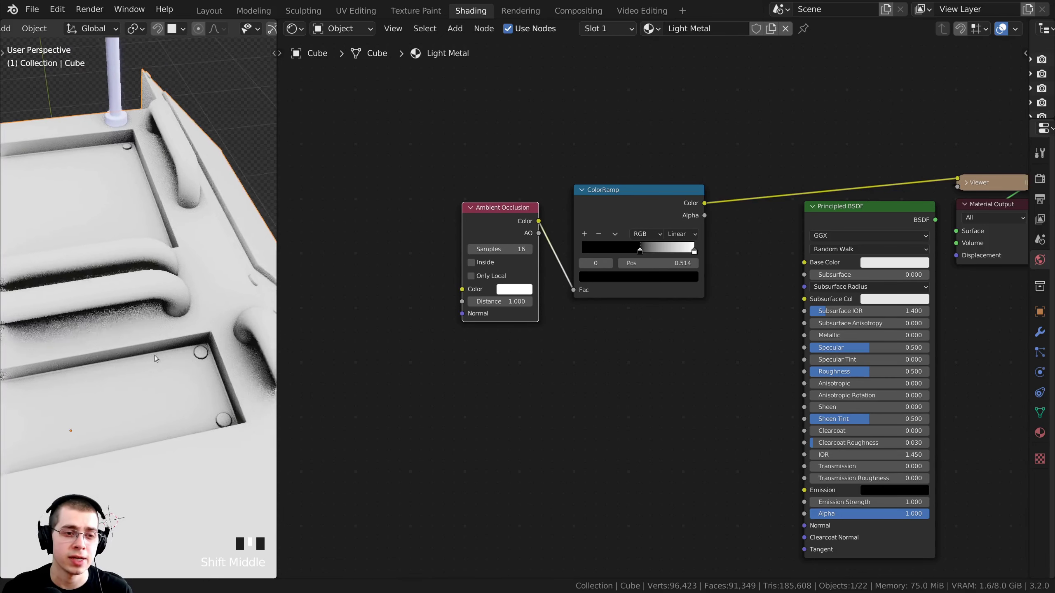
- Add a Noise Texture node below the ColorRamp and nudge the Ambient Occlusion and ColorRamp nodes away from the Principled BSDF
middle_click_drag(479, 226, 498, 225)
left_click_drag(495, 214, 493, 211)
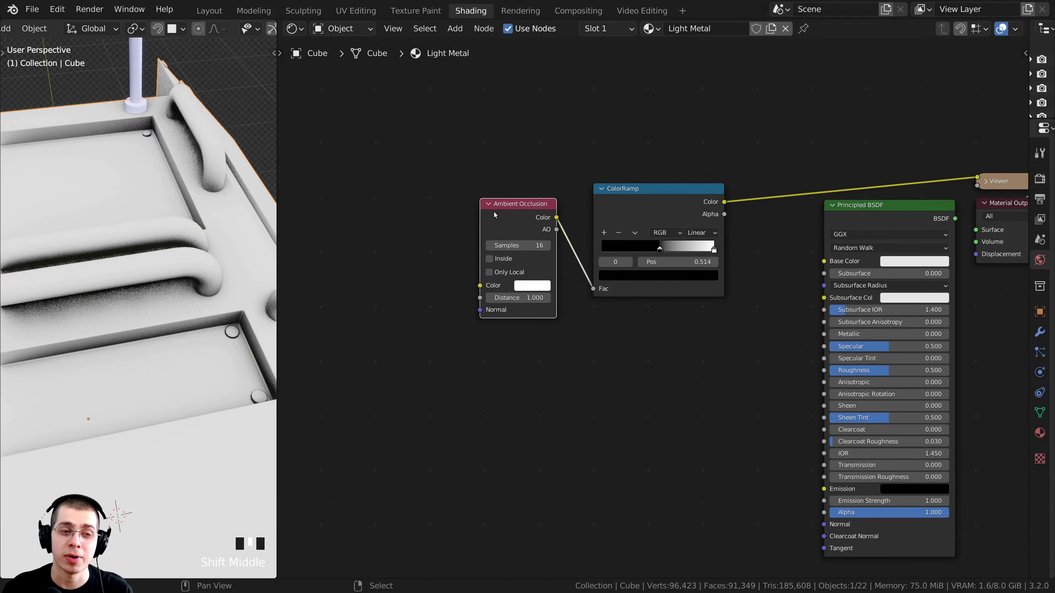
scroll(516, 186, "up", 1)
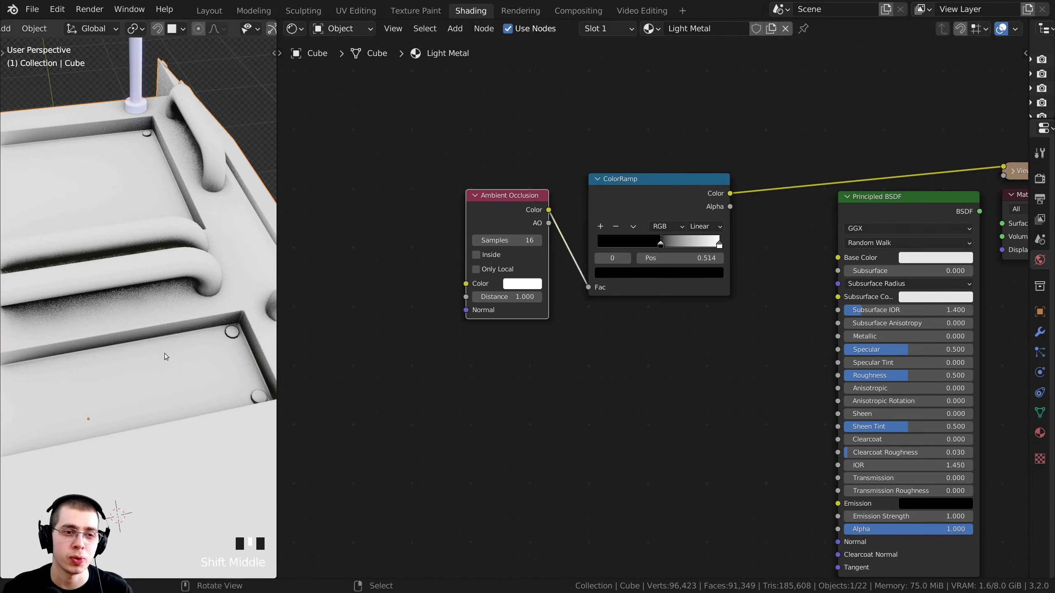
middle_click_drag(478, 285, 490, 279)
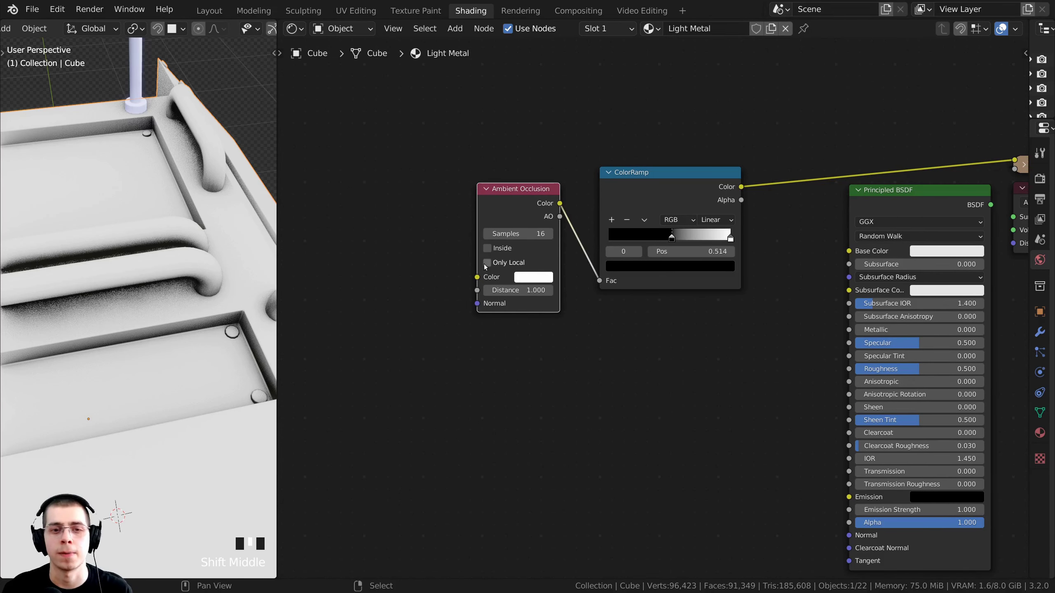
key("shift+a")
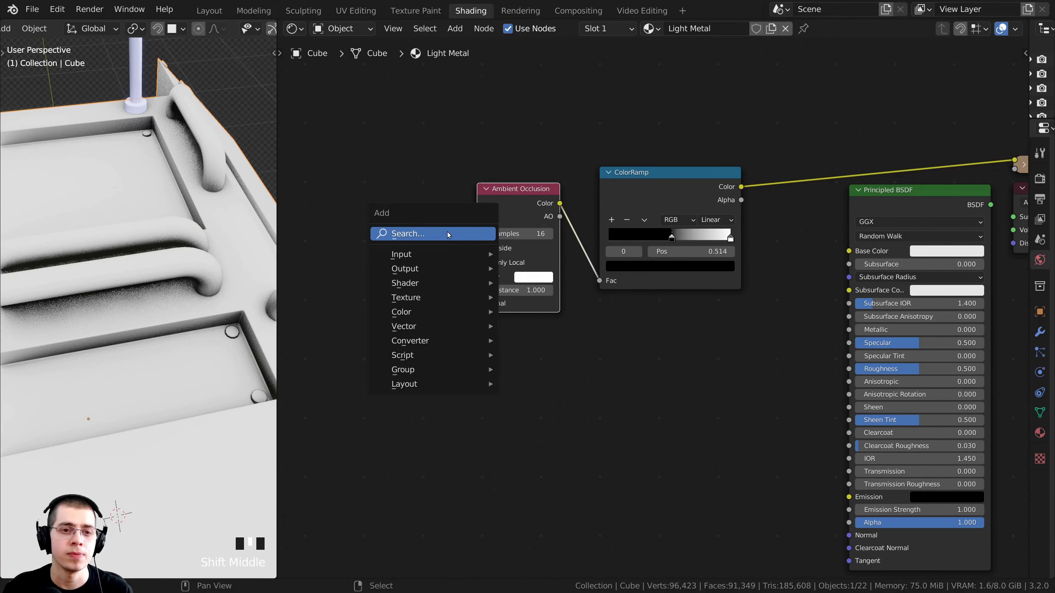
left_click(449, 234)
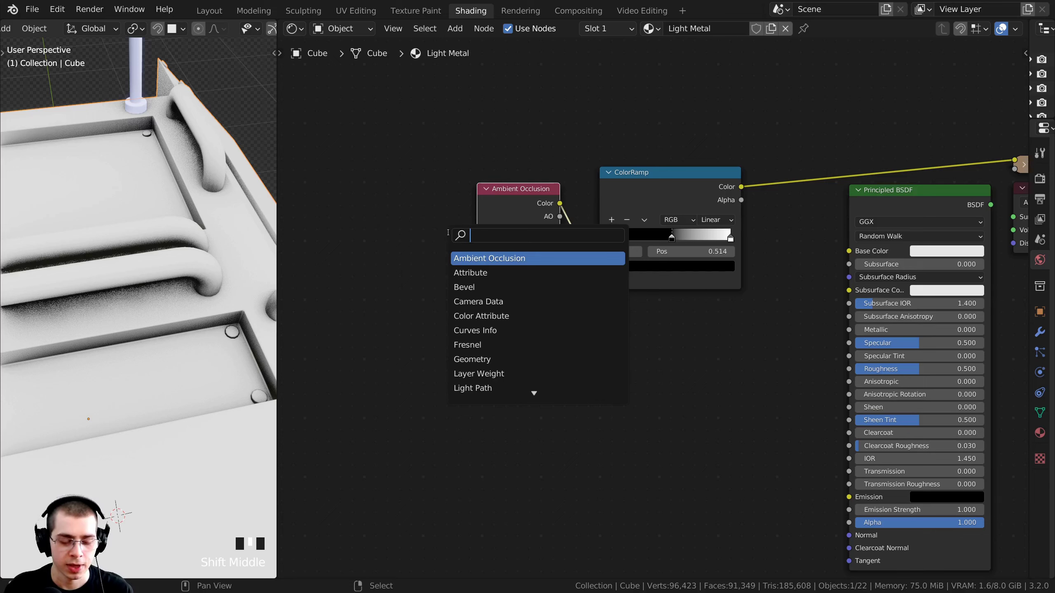
type("nois")
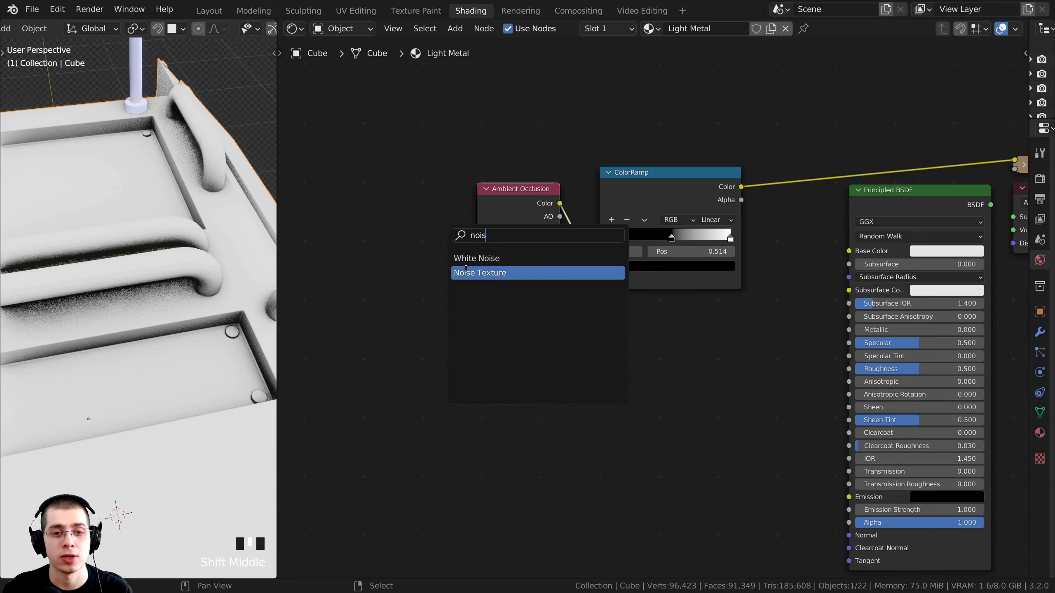
left_click(466, 273)
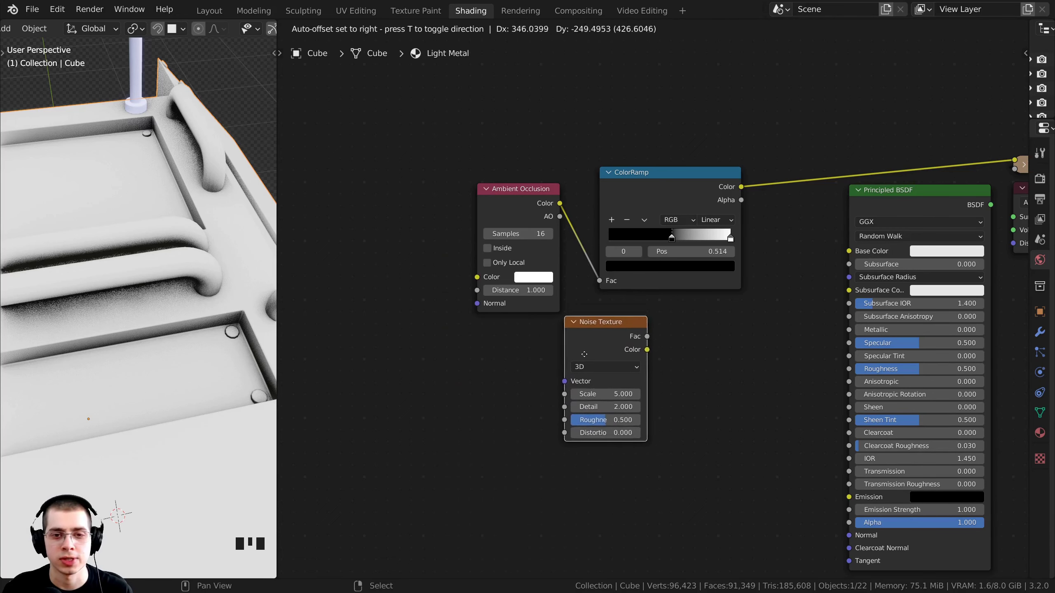
left_click(590, 349)
left_click_drag(539, 195, 536, 193)
left_click_drag(609, 191, 599, 193)
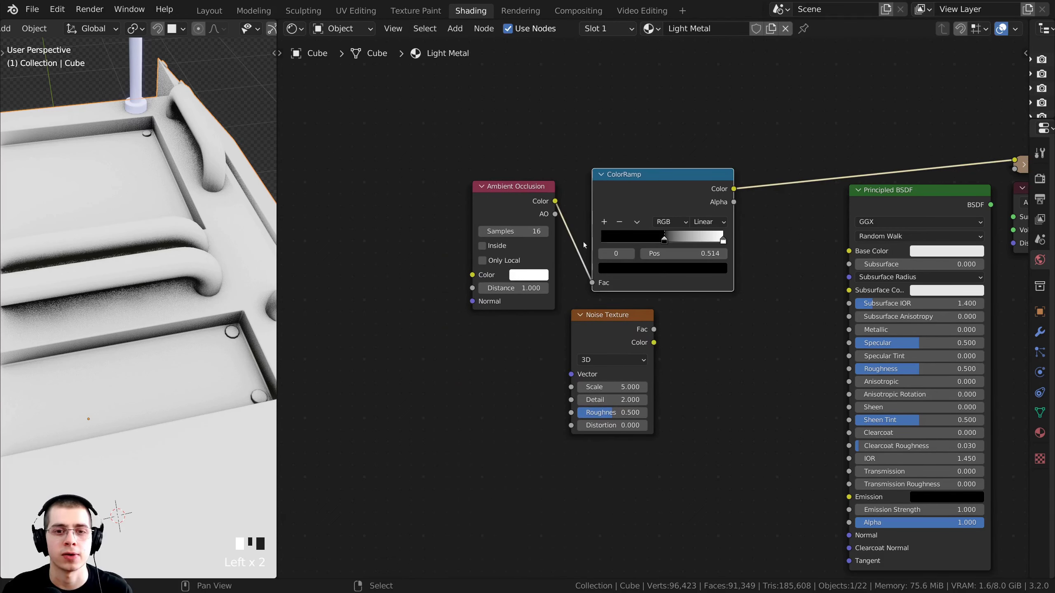
- Preview the Noise Texture's Fac output through the Viewer node and inspect the pattern across the whole head
middle_click_drag(584, 245, 572, 248)
scroll(605, 307, "up", 2)
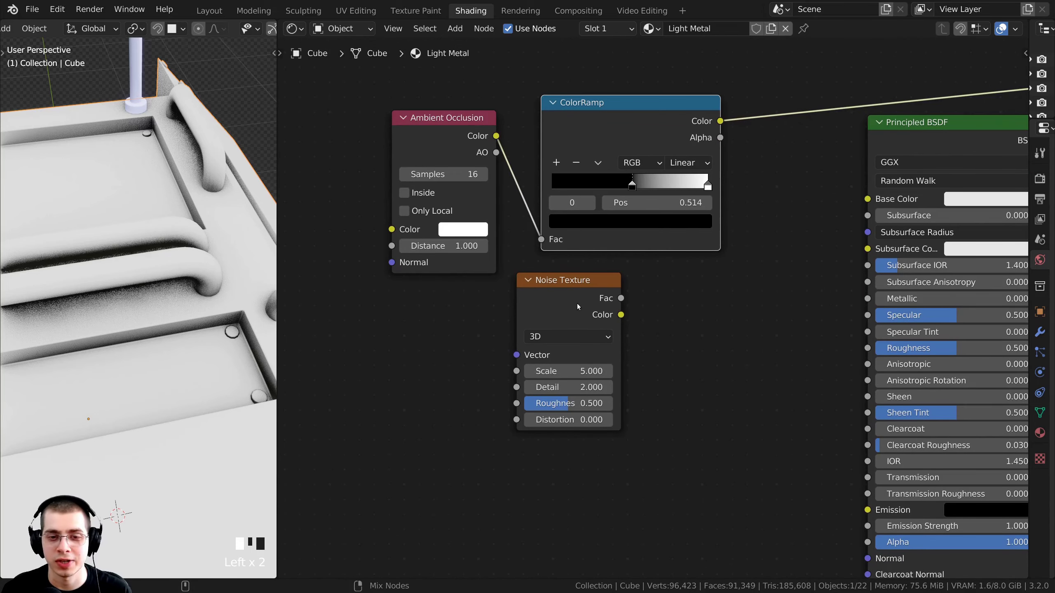
left_click(577, 304, "ctrl+shift")
scroll(588, 314, "up", 1)
middle_click_drag(589, 324, 610, 304)
scroll(592, 321, "up", 1)
scroll(171, 302, "down", 4)
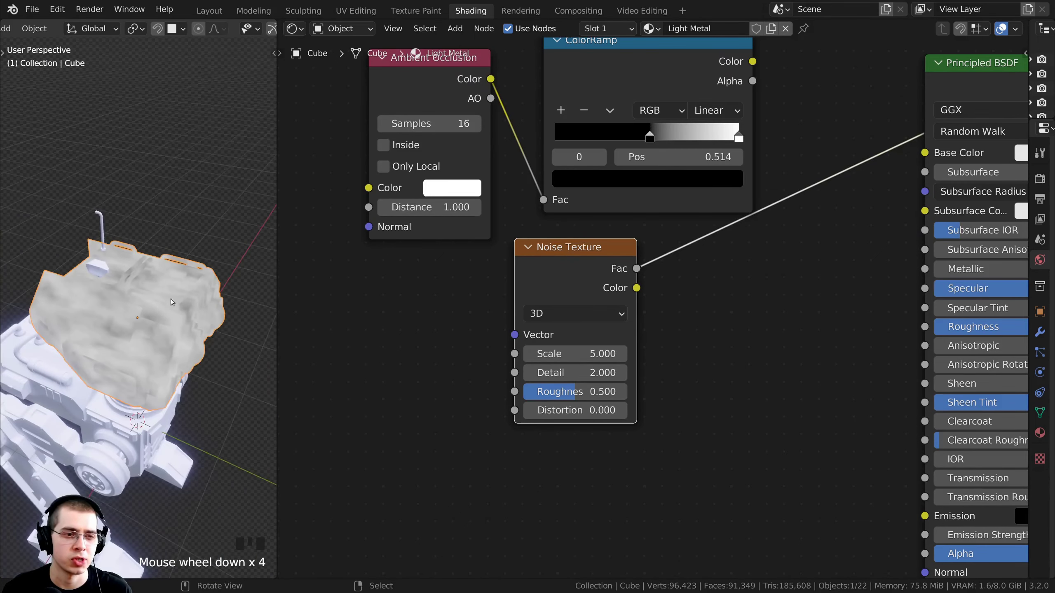
scroll(172, 302, "up", 1)
middle_click_drag(172, 302, 187, 291)
- Reposition the Noise Texture node slightly and attach Mapping and Texture Coordinate nodes to its Vector input
left_click_drag(572, 276, 576, 278)
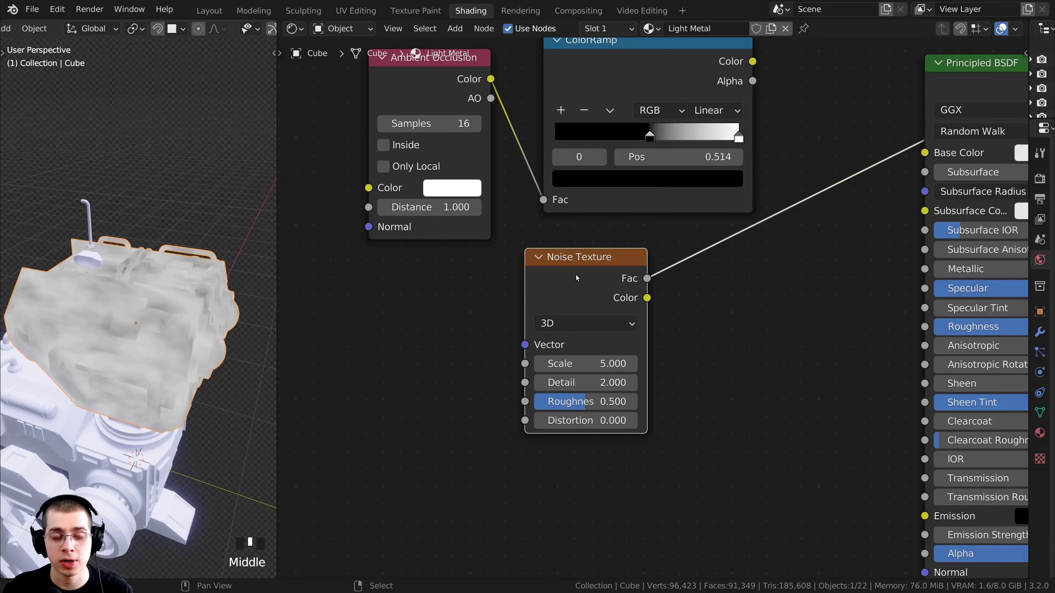
key("ctrl+t")
middle_click_drag(520, 279, 538, 245)
scroll(561, 261, "up", 1)
scroll(427, 266, "down", 1)
middle_click_drag(428, 266, 515, 264)
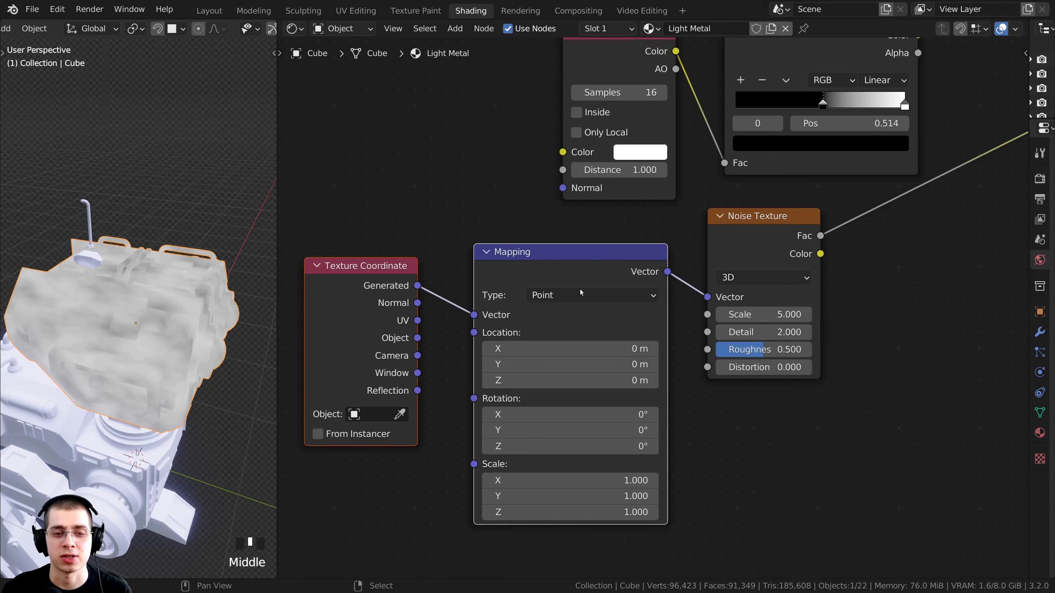
left_click(555, 282)
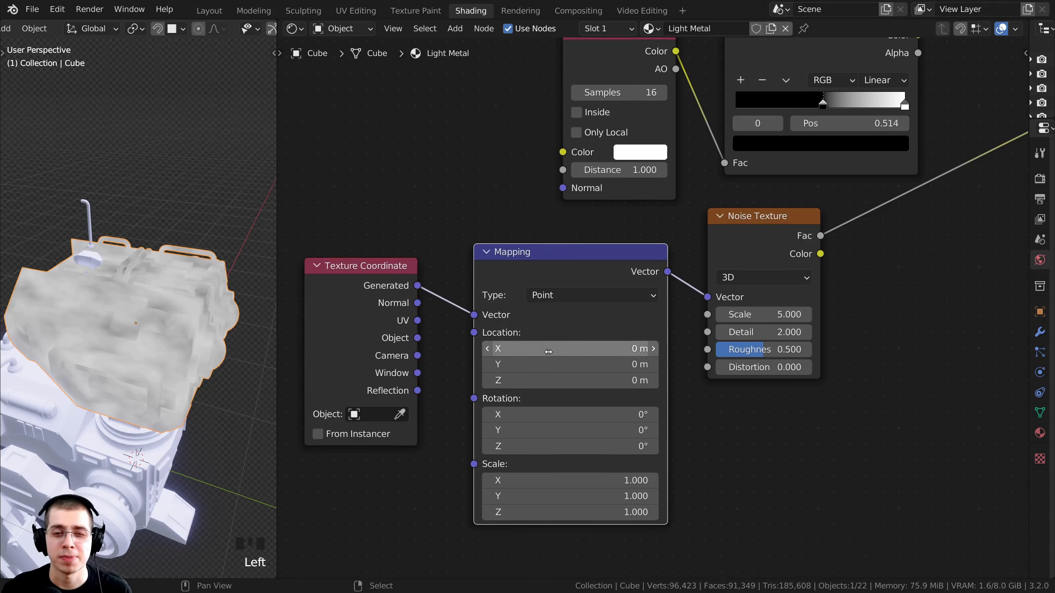
left_click_drag(550, 364, 658, 364)
right_click(657, 364)
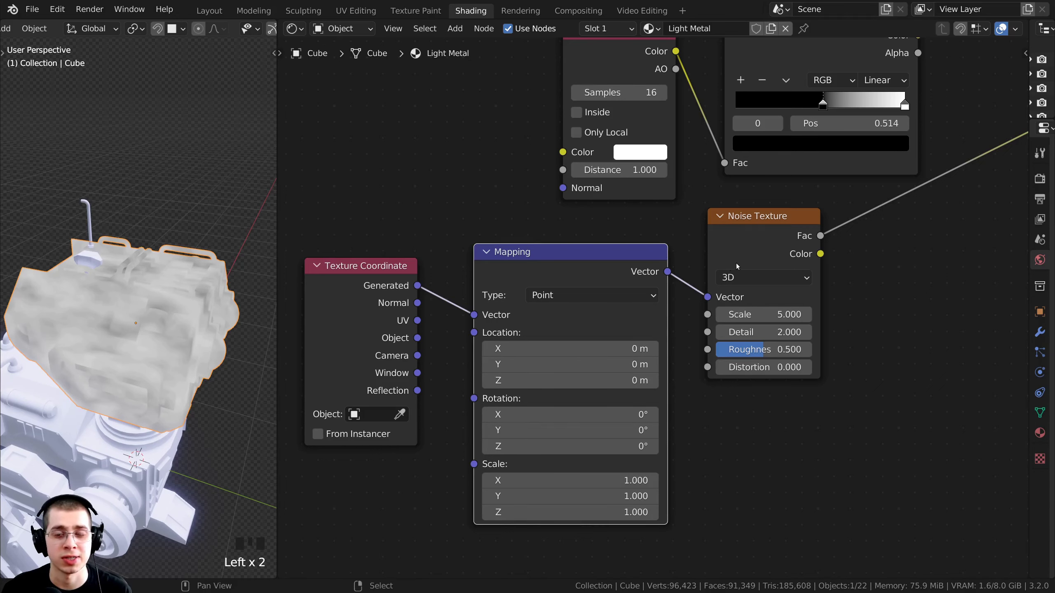
- Delete the Mapping node and place the Texture Coordinate node beside the Noise Texture node
left_click_drag(737, 266, 745, 267)
left_click(545, 273)
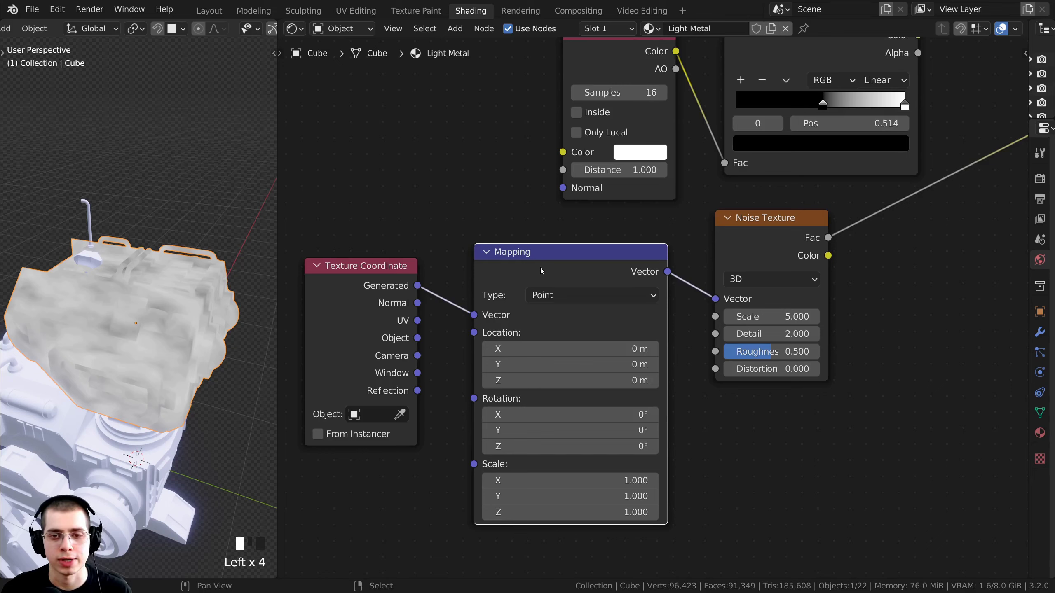
key("x")
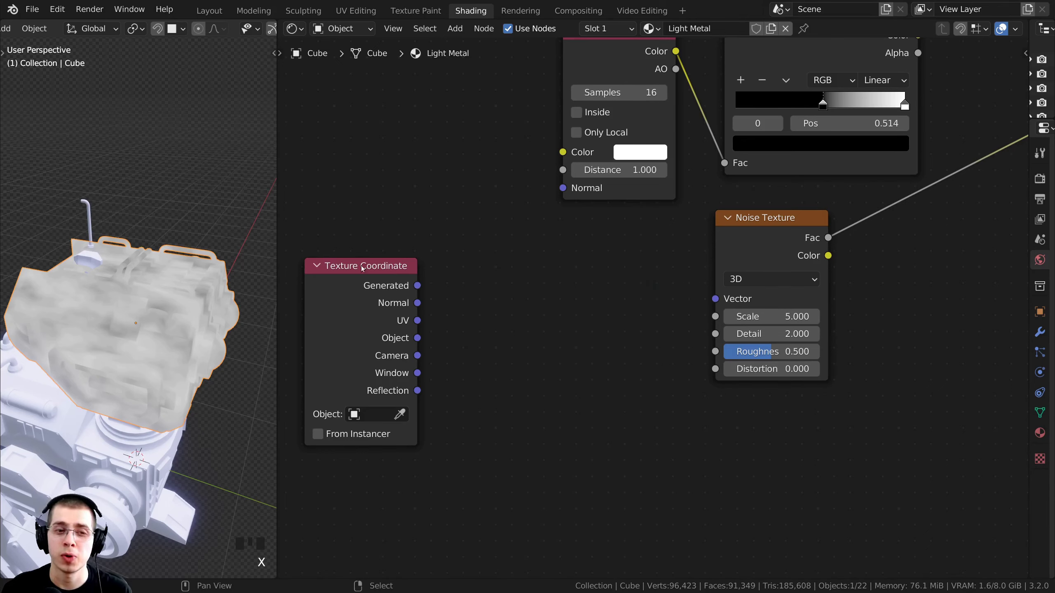
left_click_drag(374, 269, 511, 257)
left_click(651, 245)
- Connect the Texture Coordinate node's Object output to the Noise Texture's Vector input and inspect the pattern on the head
scroll(650, 246, "up", 3)
left_click(528, 270)
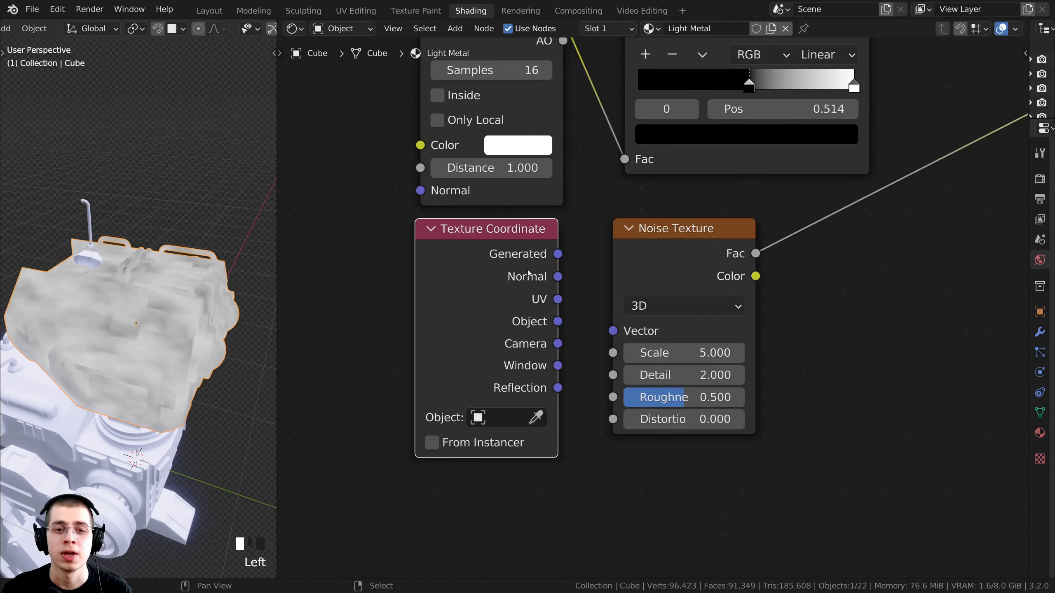
scroll(549, 323, "up", 1)
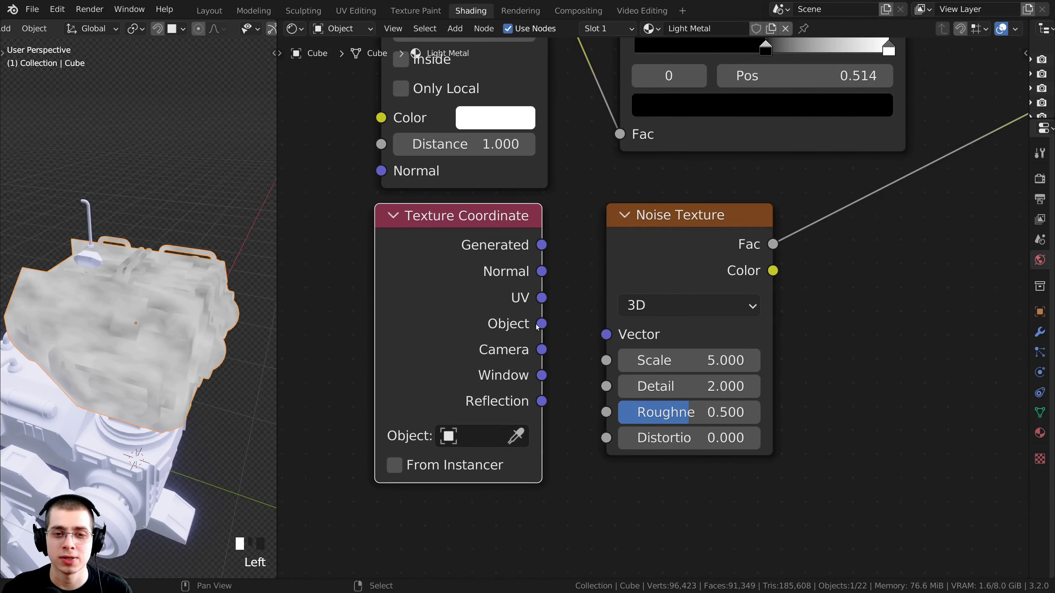
left_click_drag(541, 328, 606, 335)
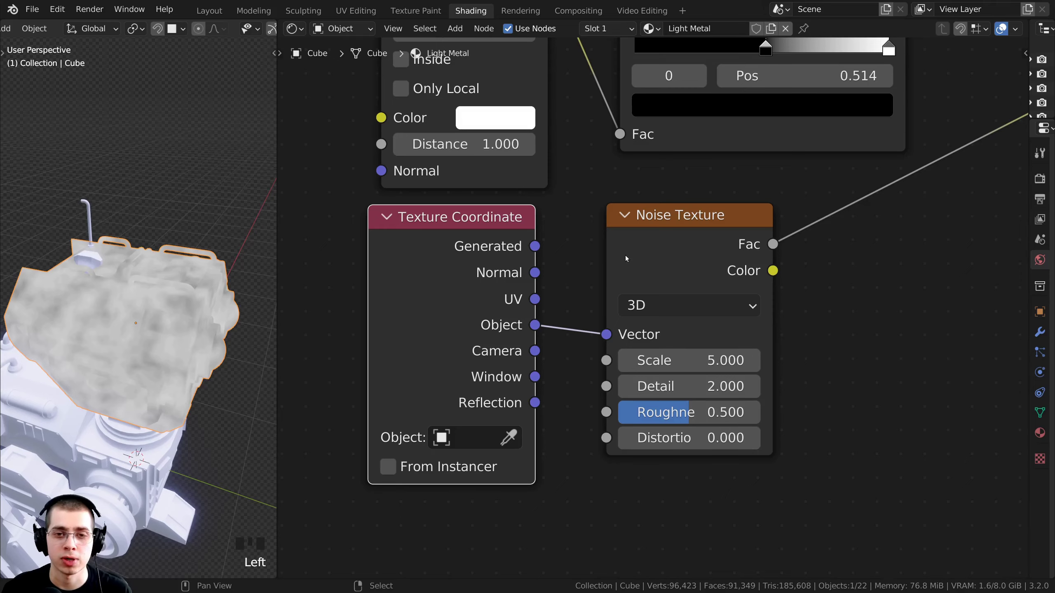
left_click_drag(626, 258, 633, 255)
middle_click_drag(174, 332, 113, 314)
scroll(133, 315, "up", 2)
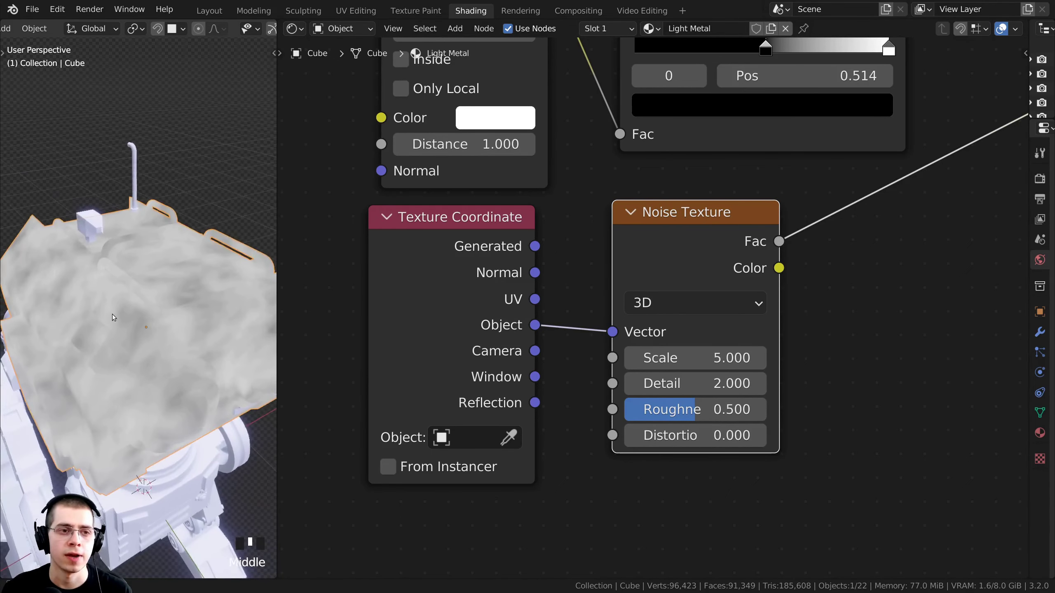
- Set the Noise Texture's Scale to 3
scroll(655, 236, "down", 2)
middle_click_drag(655, 235, 595, 228)
scroll(621, 241, "up", 3)
left_click_drag(595, 228, 604, 220)
scroll(594, 348, "up", 1)
middle_click_drag(594, 349, 563, 309)
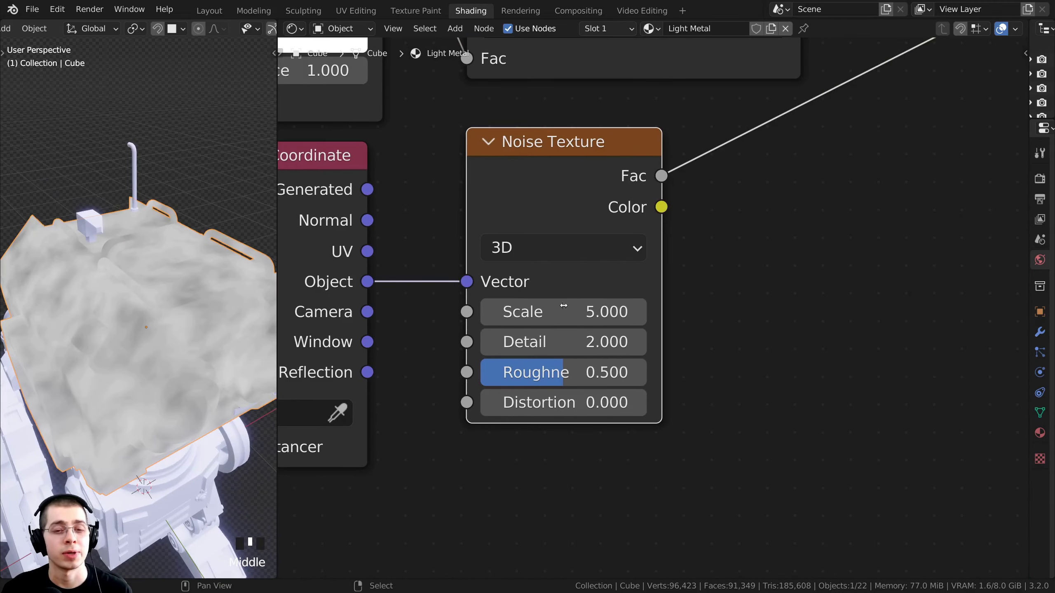
scroll(568, 206, "down", 4)
middle_click_drag(568, 205, 562, 209)
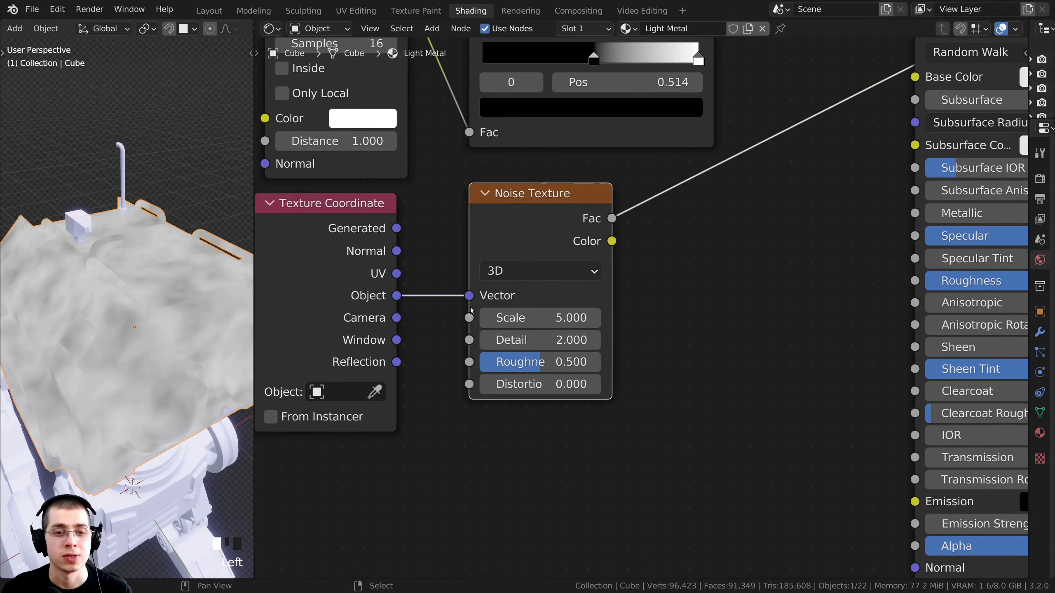
scroll(498, 339, "up", 1)
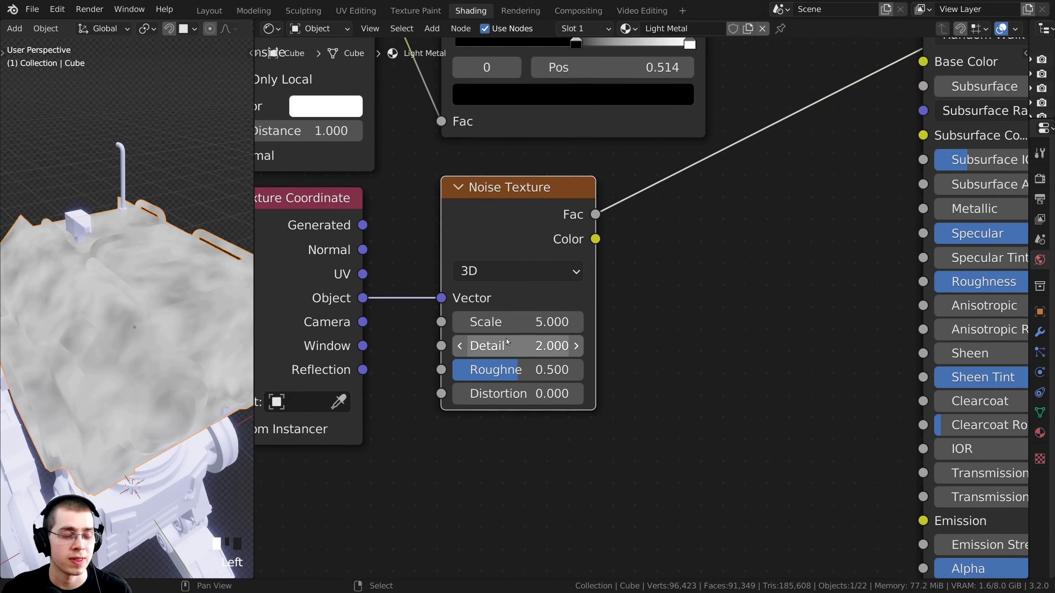
left_click(535, 317)
type("3")
key("Return")
scroll(631, 287, "up", 1)
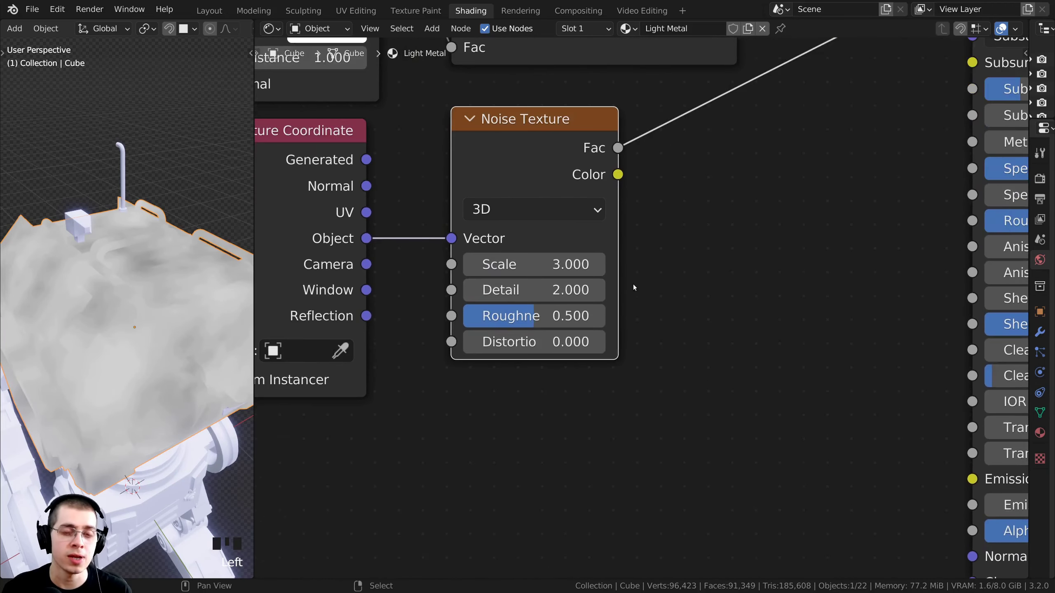
- Raise the Noise Texture's Detail to 15
scroll(536, 289, "up", 1)
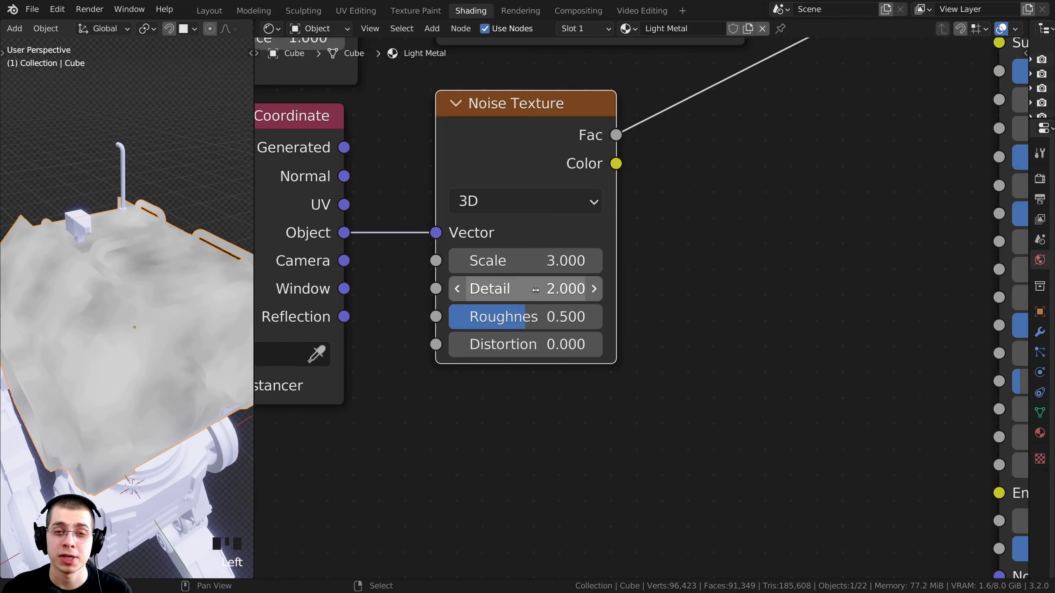
left_click(501, 291)
left_click_drag(501, 290, 594, 289)
middle_click_drag(529, 288, 500, 299)
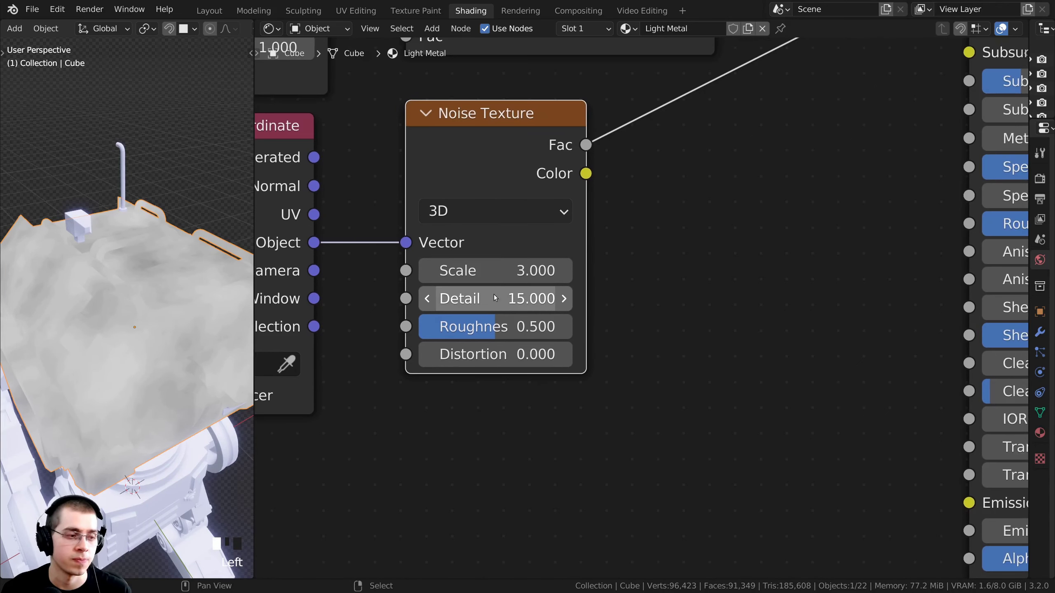
- Set the Noise Texture's Roughness to 0.6 and inspect the pattern on the head up close
left_click(485, 327)
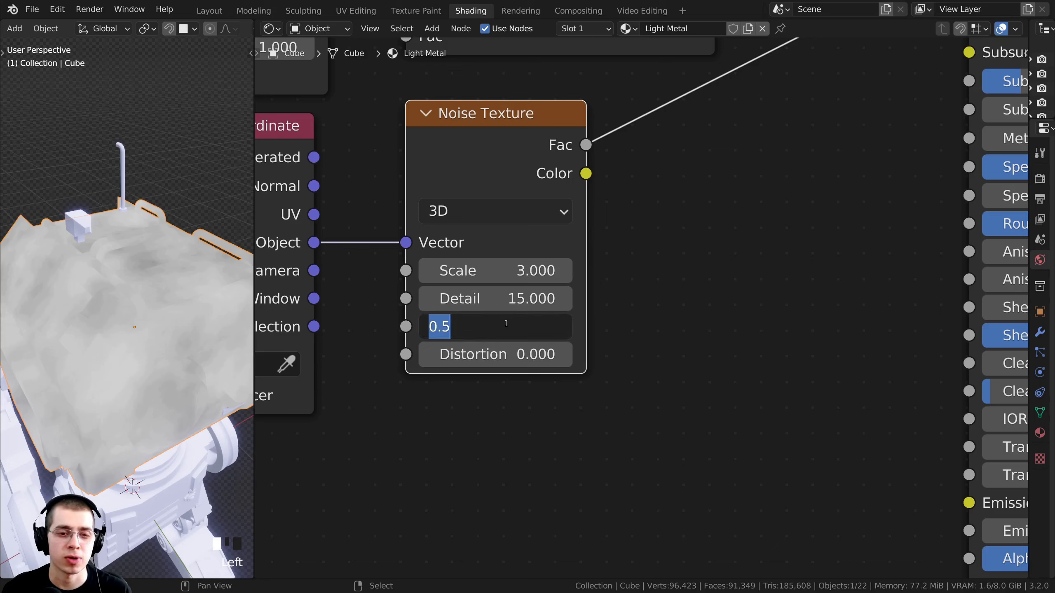
left_click(506, 324)
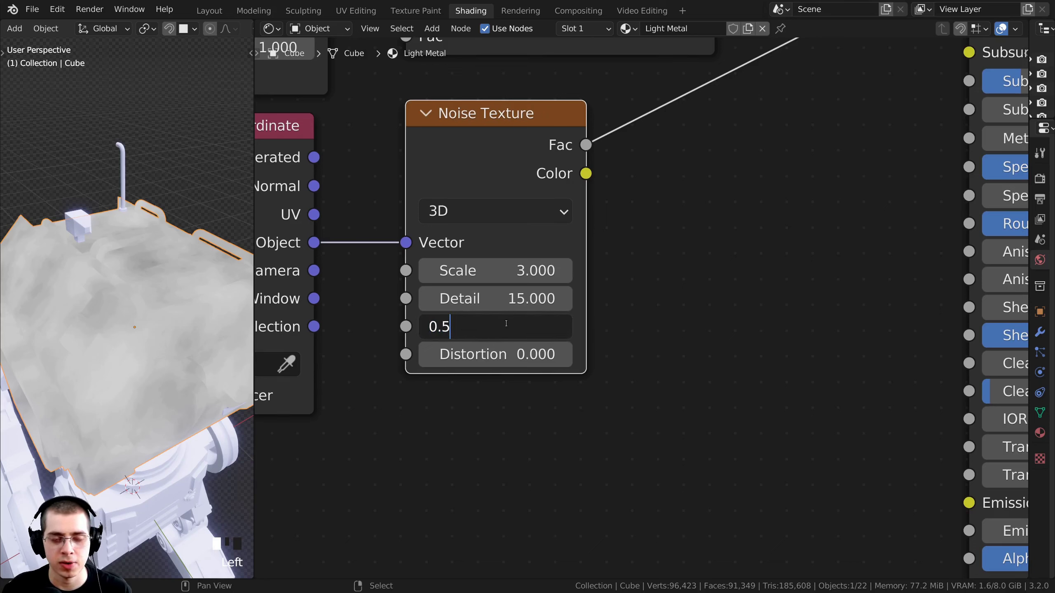
key("BackSpace")
type("6")
key("Return")
middle_click_drag(187, 362, 170, 383)
scroll(174, 333, "up", 3)
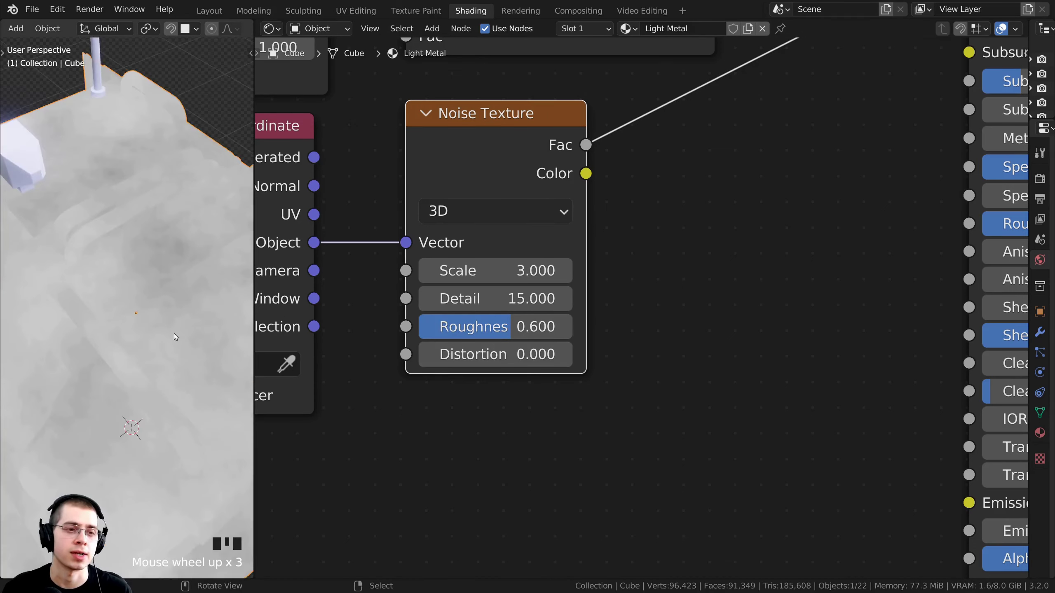
middle_click_drag(175, 338, 170, 411)
scroll(559, 116, "down", 5)
- Add a ColorRamp node after the Noise Texture, inserting it into the link from the Fac output to the Viewer
middle_click_drag(559, 116, 552, 253)
scroll(540, 245, "down", 4)
scroll(525, 233, "up", 2)
middle_click_drag(157, 257, 158, 316)
middle_click_drag(449, 316, 531, 315)
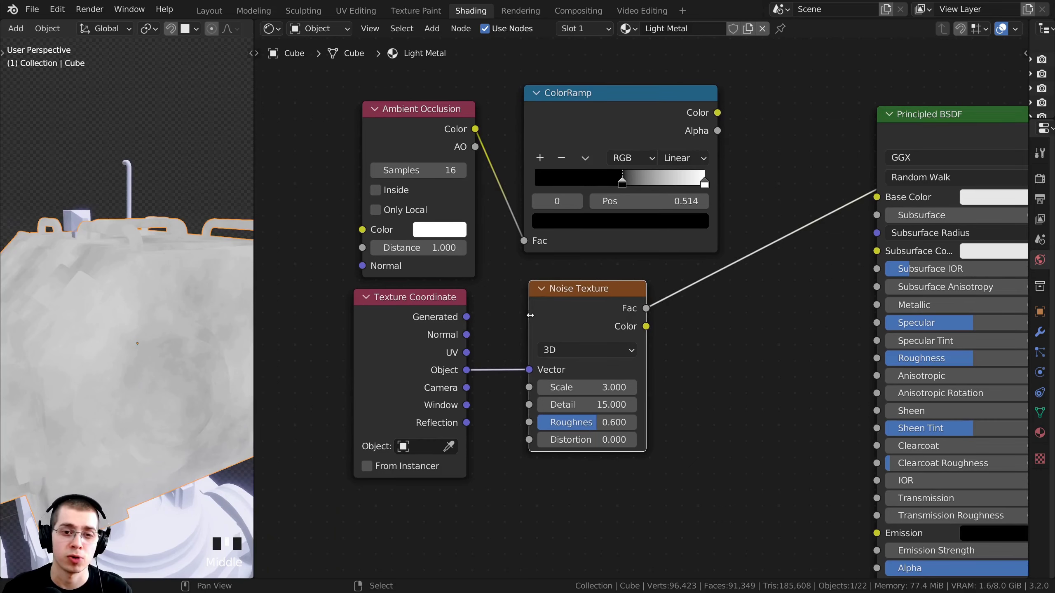
middle_click_drag(599, 300, 560, 295)
key("shift+a")
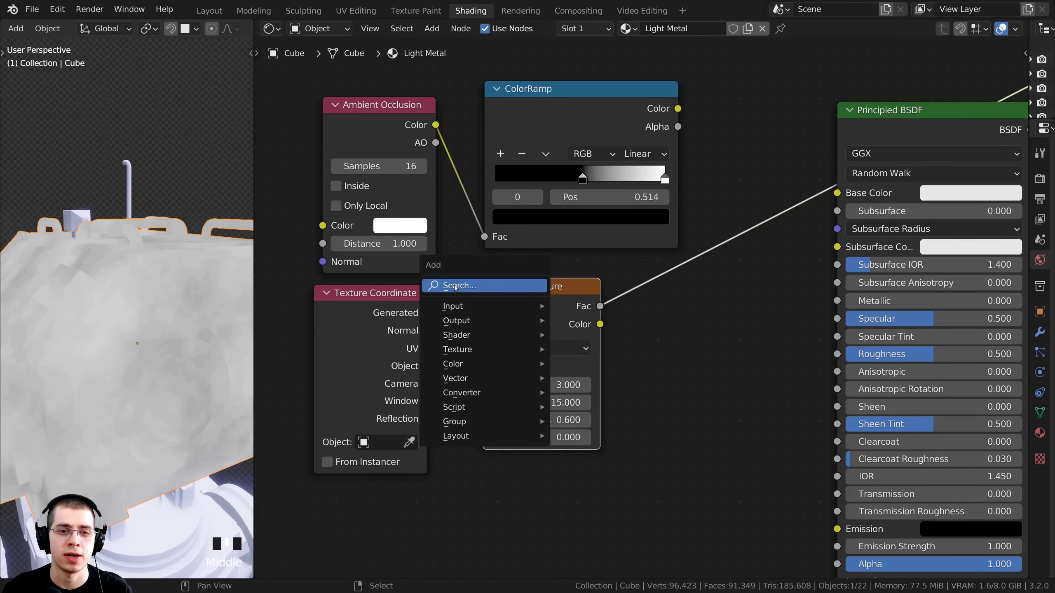
left_click(464, 287)
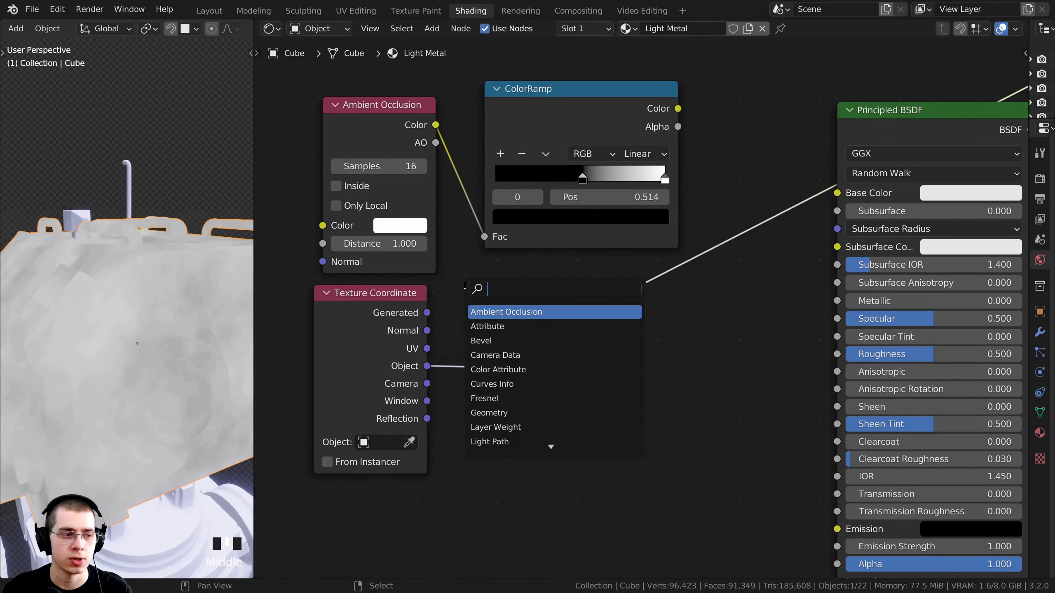
type("col")
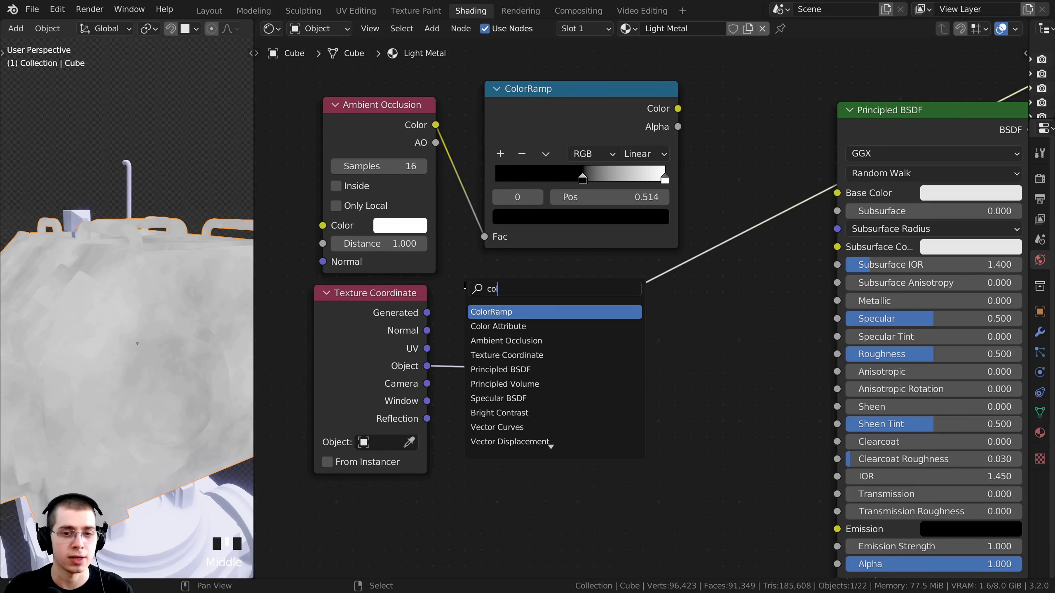
left_click(486, 311)
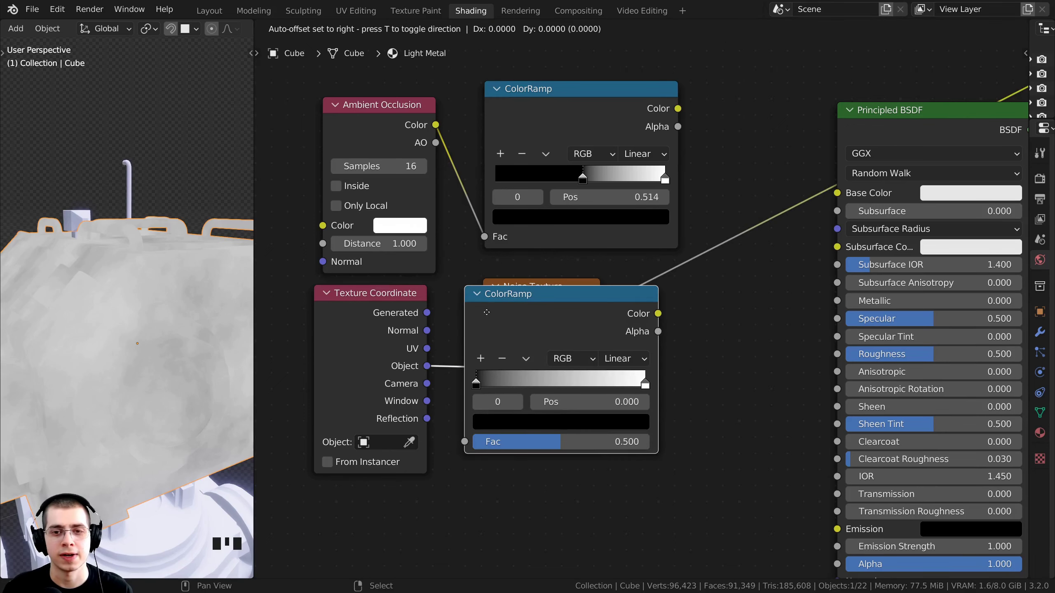
left_click(653, 300)
scroll(644, 307, "down", 5)
left_click_drag(683, 293, 667, 293)
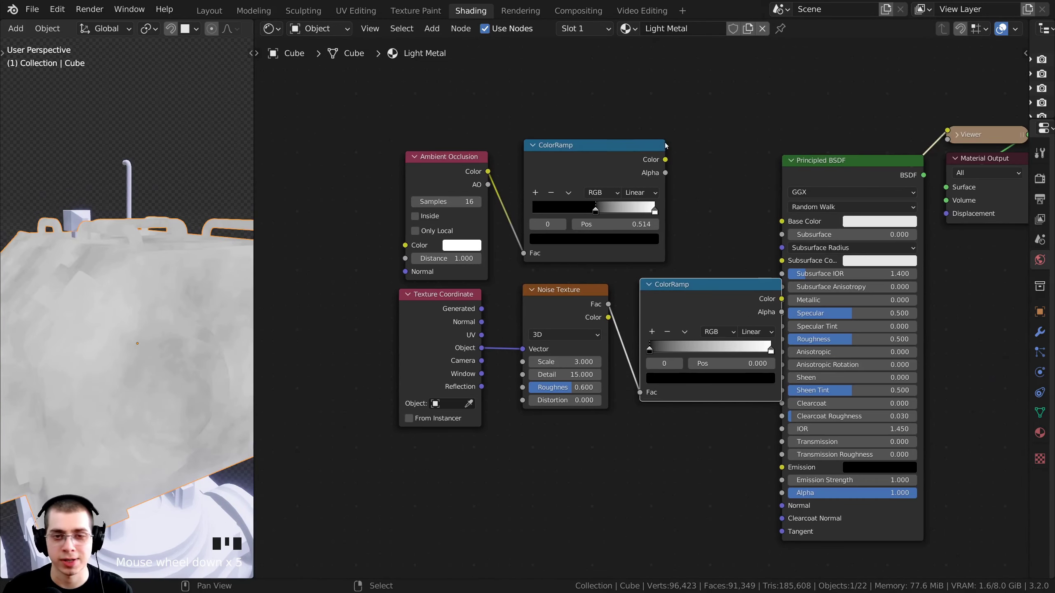
- Move the ambient occlusion and noise nodes together with both ColorRamps away from the Principled BSDF to make room
key("b")
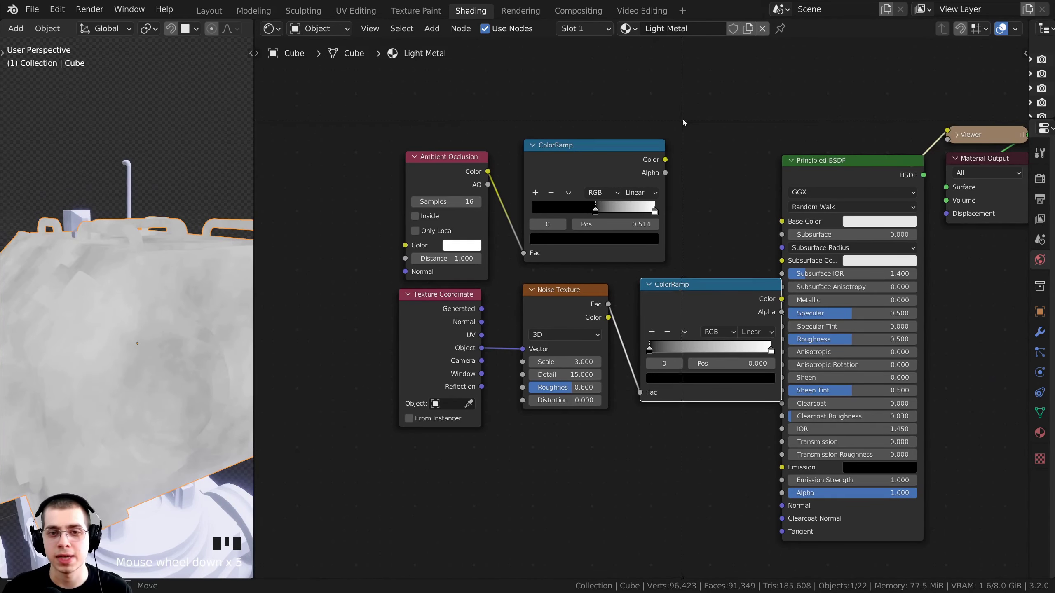
left_click_drag(701, 92, 353, 426)
scroll(712, 292, "down", 1)
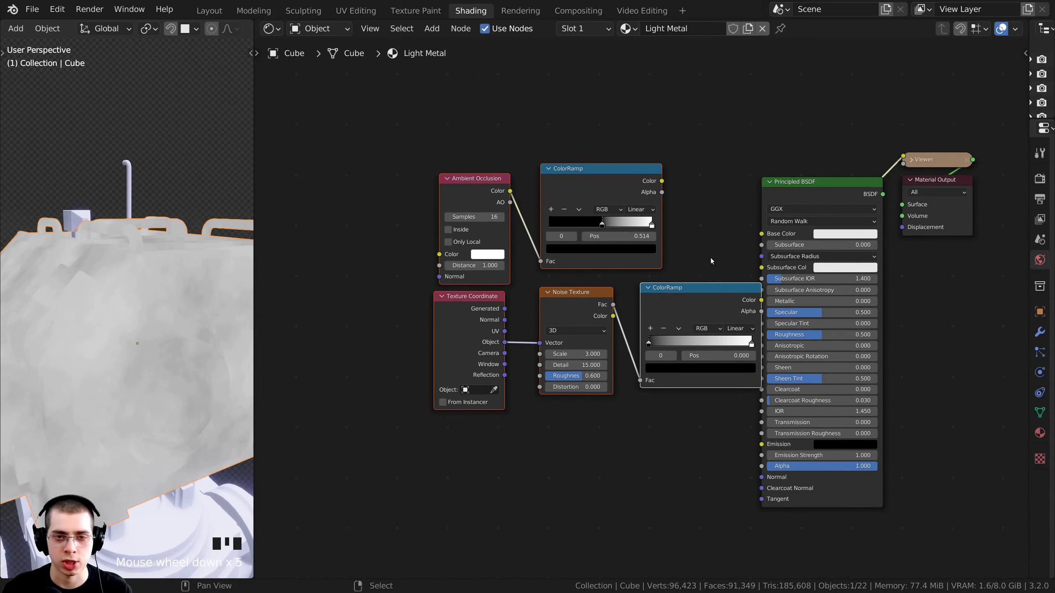
key("g")
left_click(544, 213)
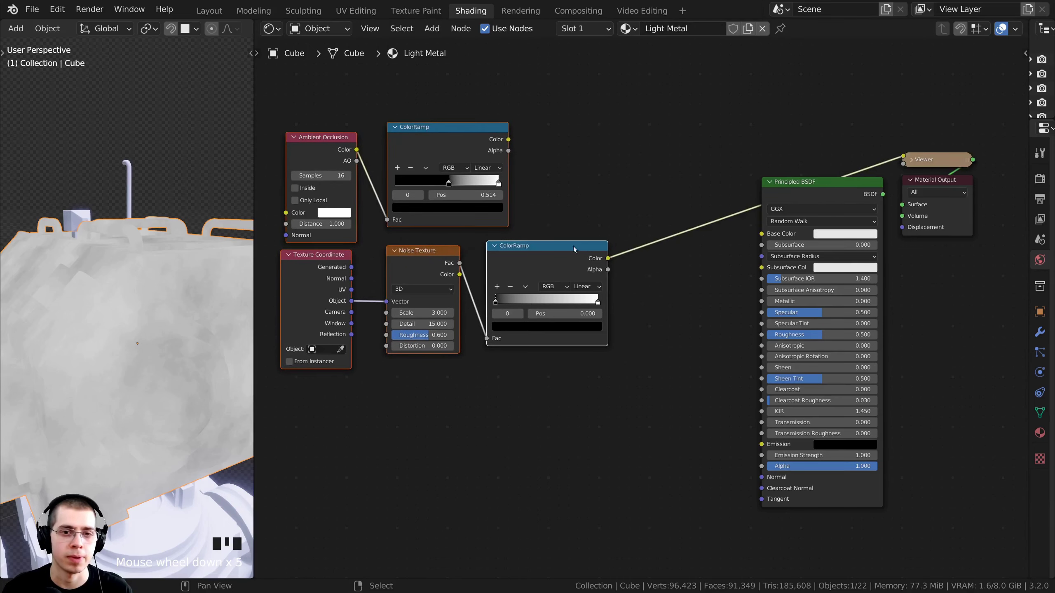
key("alt+a")
- Preview the Color output of the noise ColorRamp on the head through the Viewer node
middle_click_drag(552, 261, 616, 300)
scroll(616, 300, "up", 1)
scroll(616, 302, "up", 2)
left_click(622, 311, "ctrl+shift")
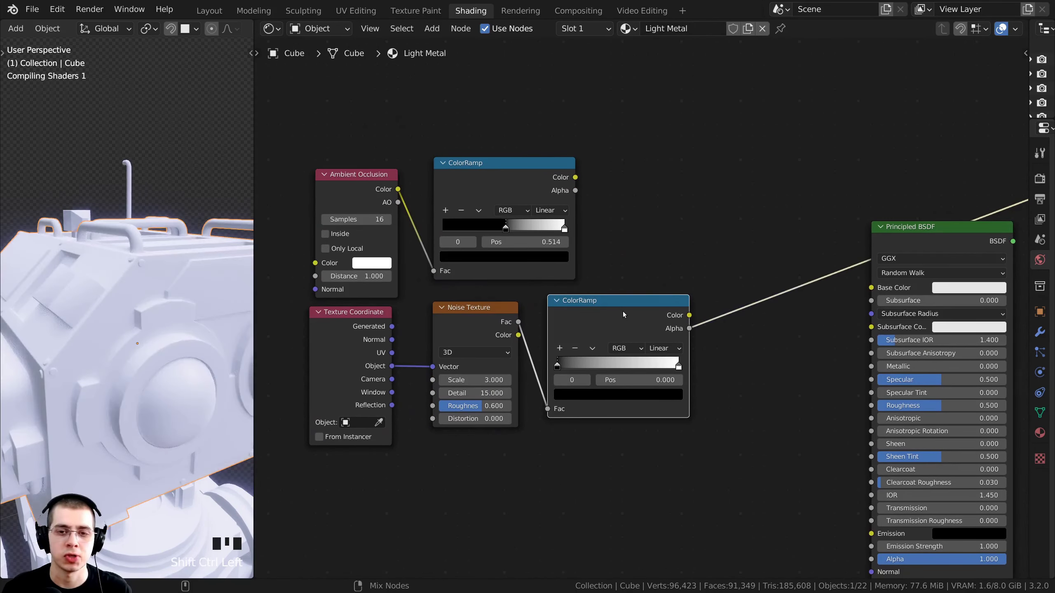
left_click(593, 314, "ctrl+shift")
left_click(601, 325)
middle_click_drag(602, 325, 587, 320)
scroll(587, 319, "up", 4)
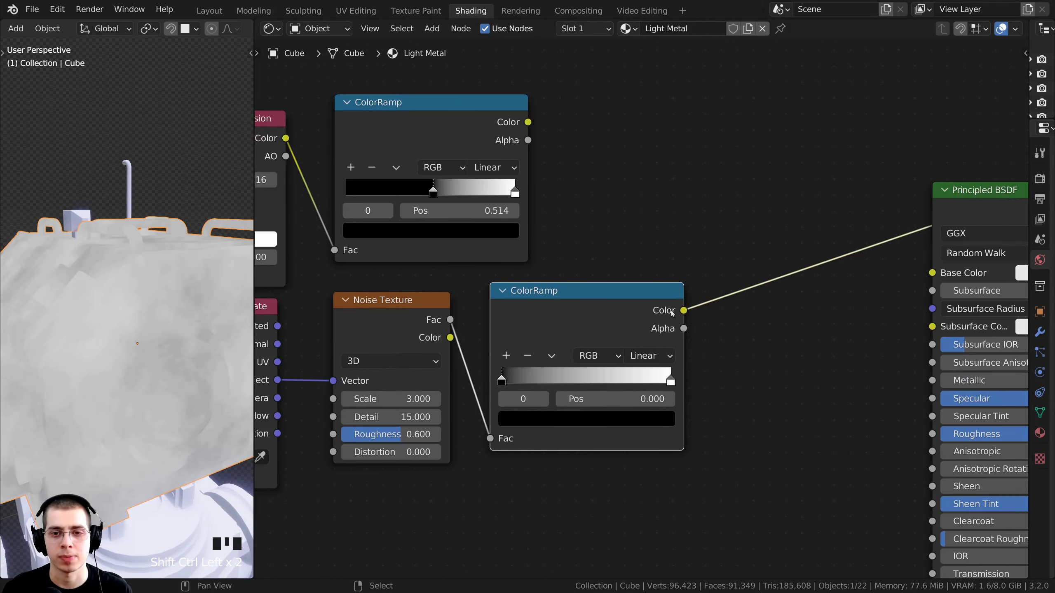
- Move the black stop of the noise ColorRamp to position 0.499 and inspect the contrast on the head
left_click_drag(593, 316, 588, 311)
middle_click_drag(538, 327, 548, 313)
scroll(549, 313, "up", 2)
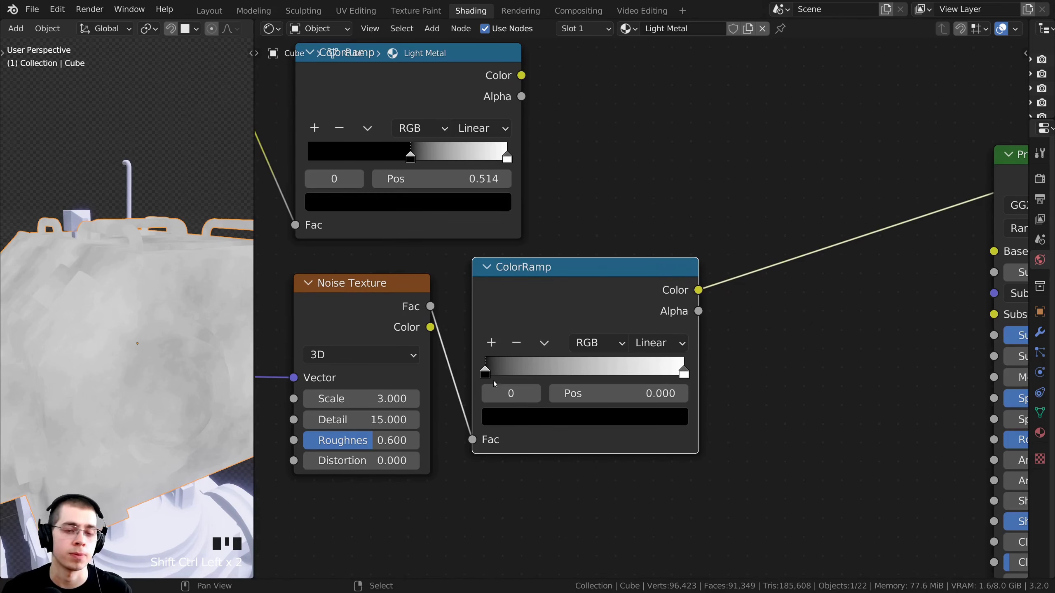
left_click_drag(495, 367, 599, 375)
scroll(193, 393, "down", 3)
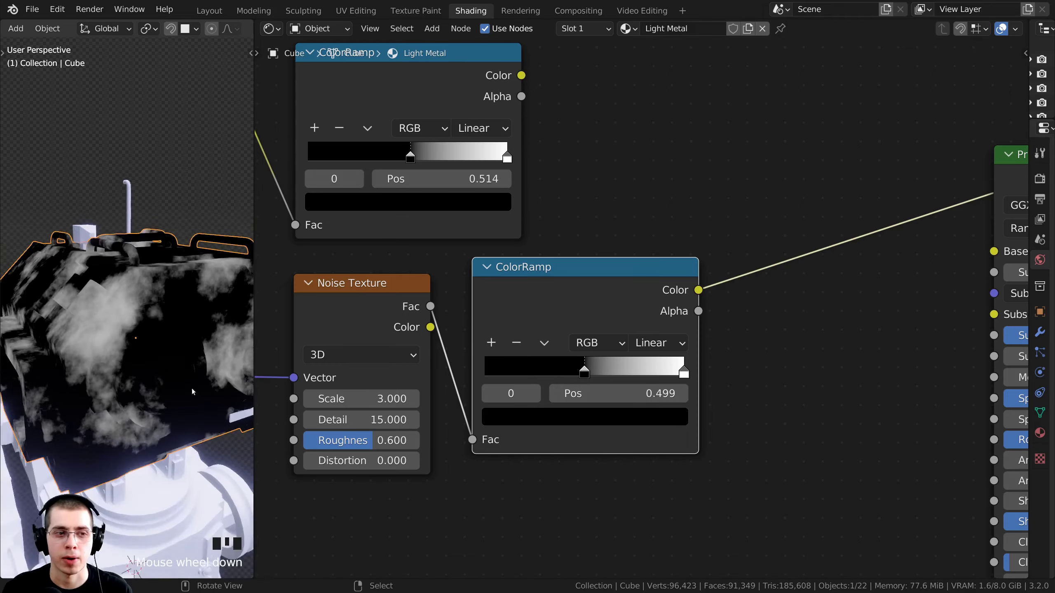
middle_click_drag(193, 393, 162, 428)
scroll(174, 428, "up", 1)
middle_click_drag(656, 269, 655, 274)
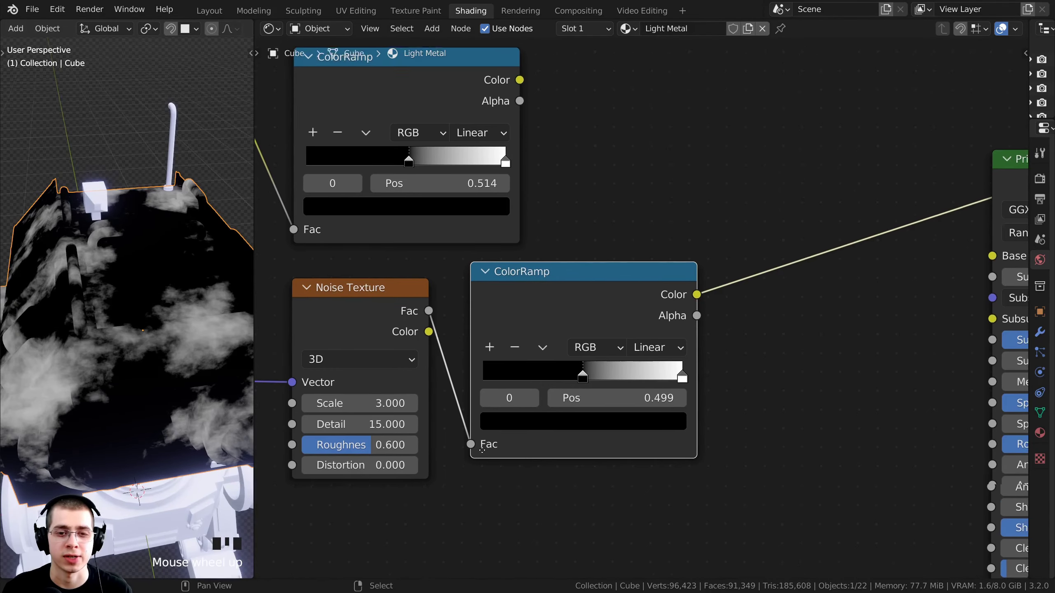
scroll(655, 274, "up", 2)
middle_click_drag(186, 296, 125, 395)
scroll(539, 415, "down", 3)
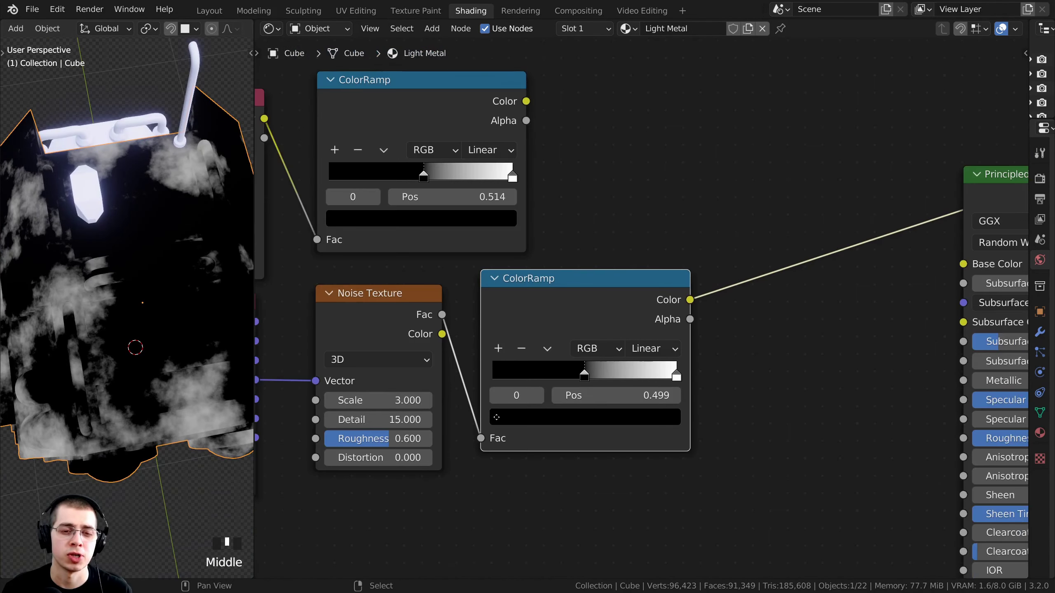
- Lighten the black stop of the noise ColorRamp to a dark grey with an HSV value of 0.033
middle_click_drag(539, 415, 549, 429)
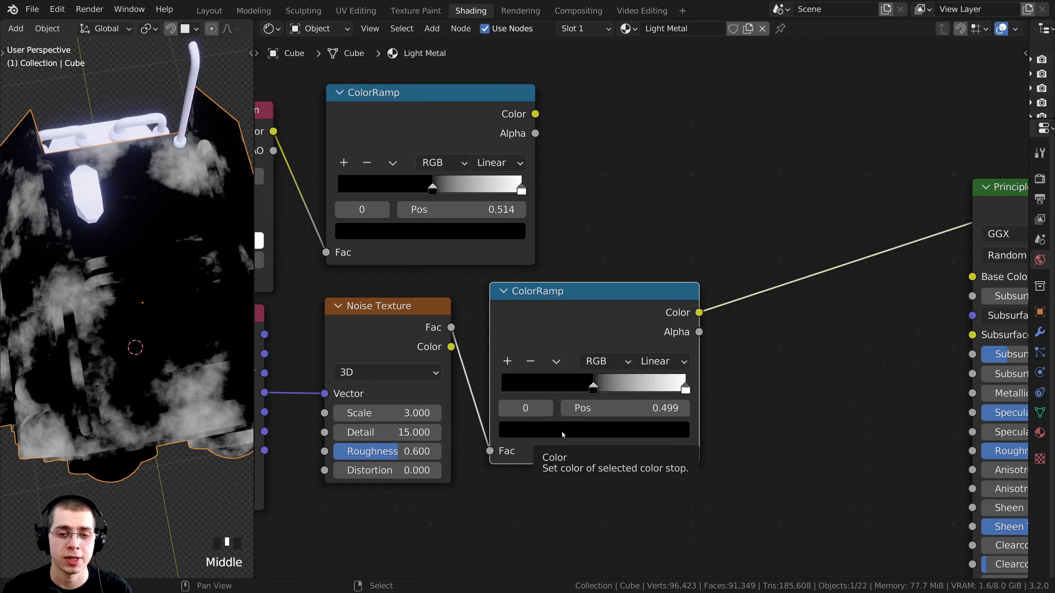
left_click(549, 430)
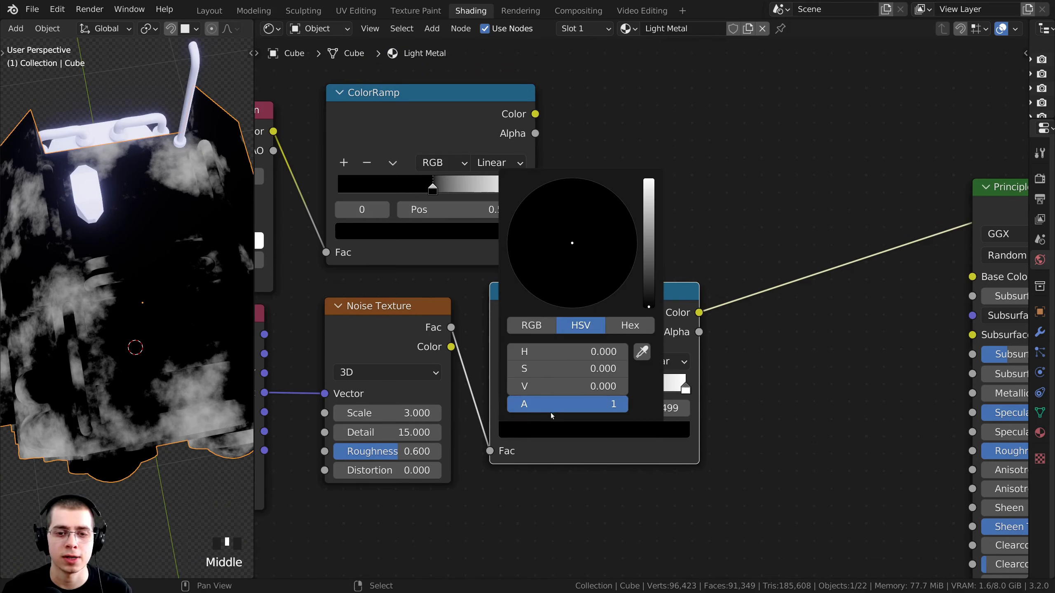
left_click_drag(650, 294, 649, 248)
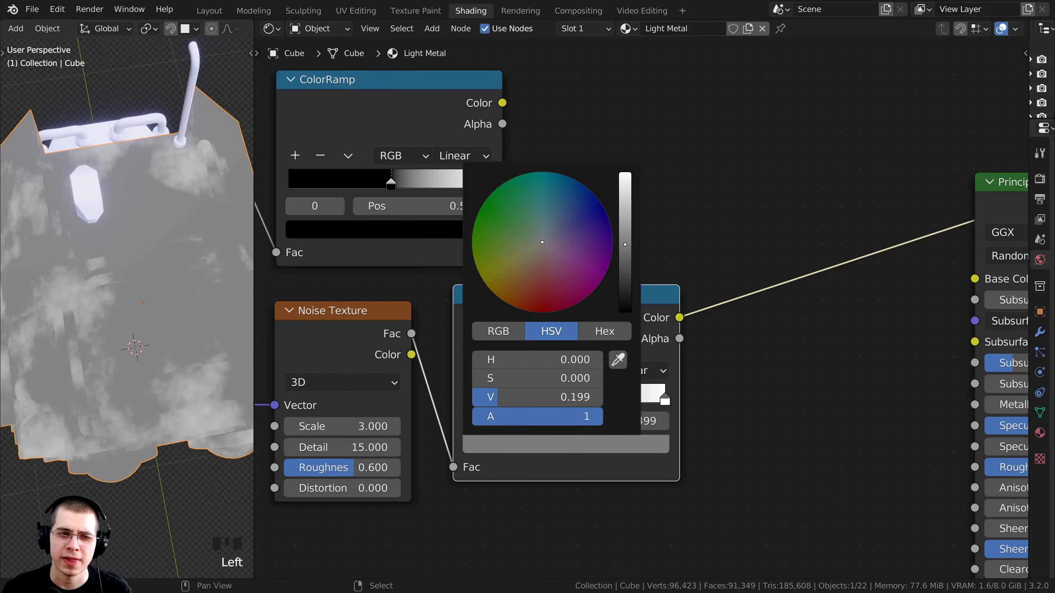
left_click_drag(625, 245, 625, 281)
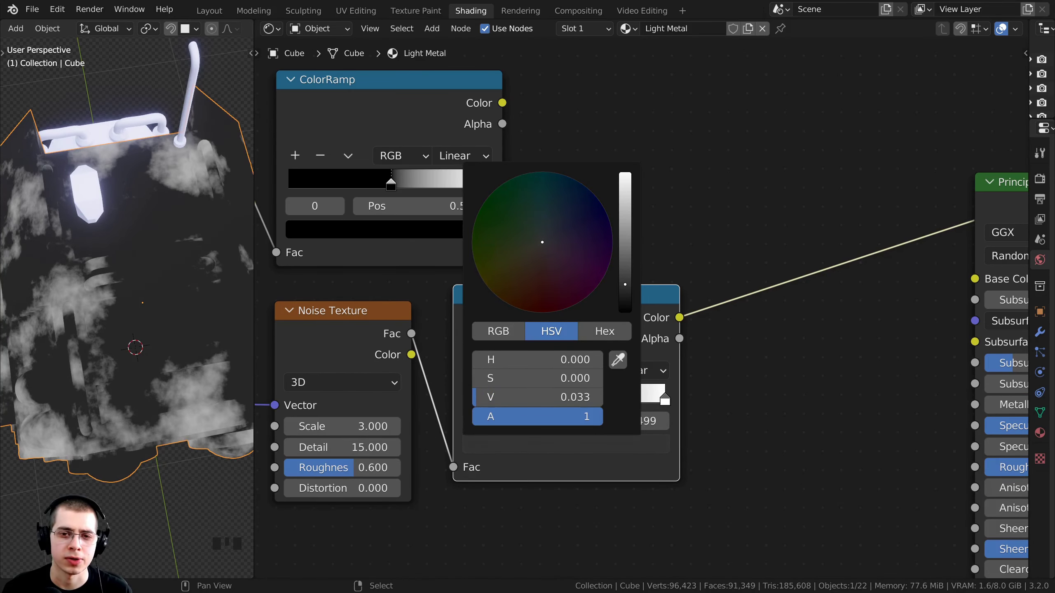
middle_click_drag(516, 447, 500, 444)
key("ctrl+v")
left_click(497, 442)
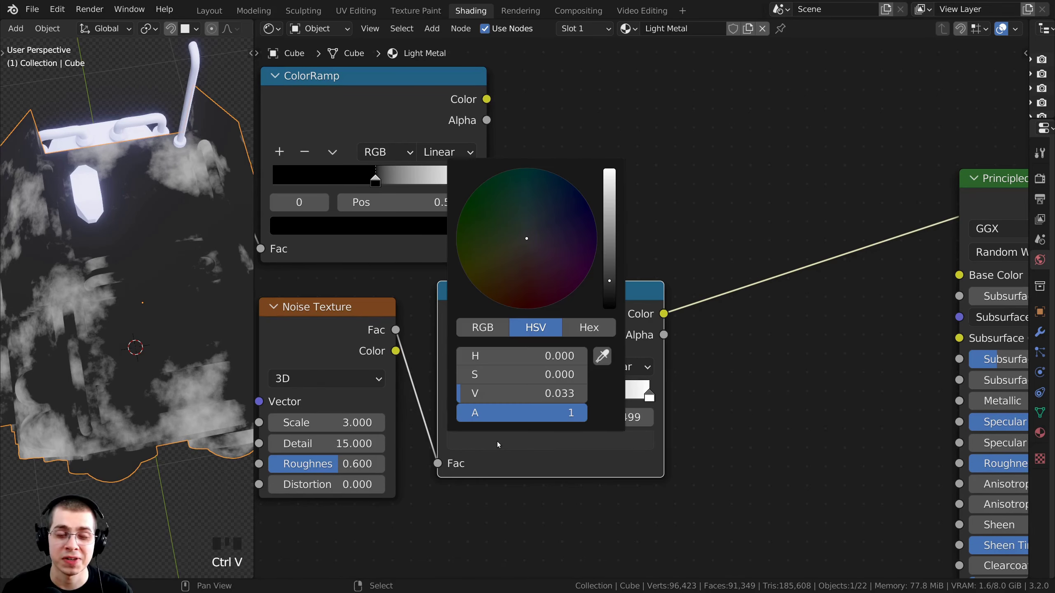
left_click(590, 328)
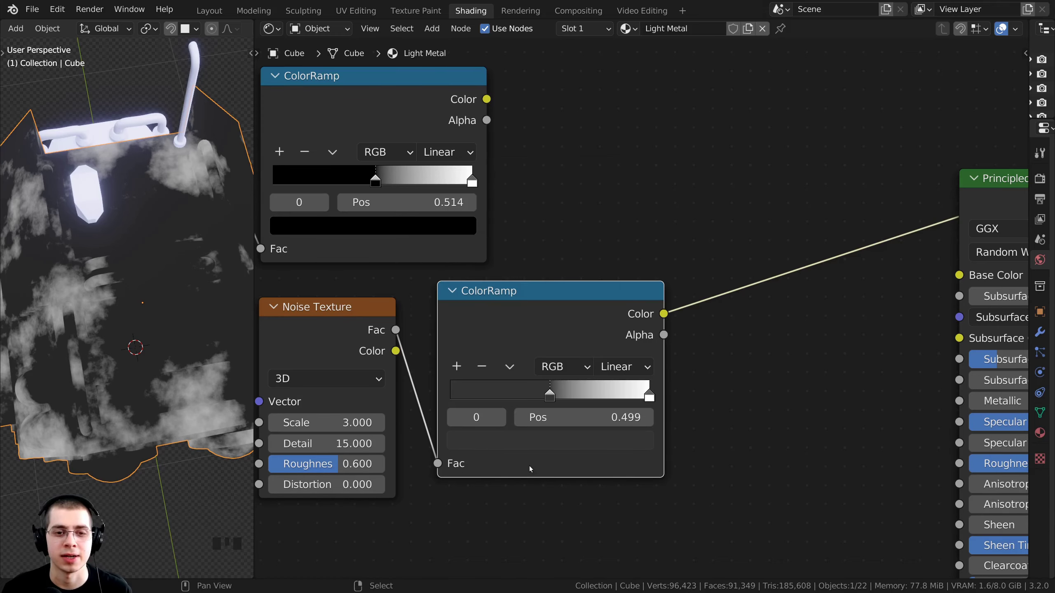
- Nudge the noise ColorRamp closer to the Noise Texture and inspect the grey noise pattern around the head
left_click_drag(566, 346, 558, 346)
scroll(154, 345, "down", 3)
middle_click_drag(154, 353, 125, 291)
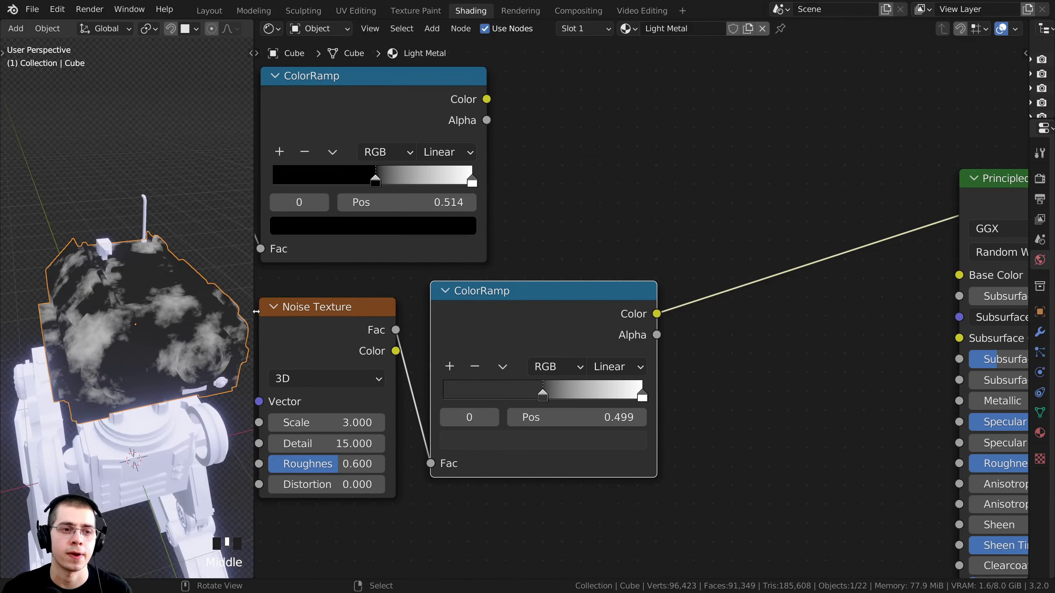
scroll(245, 308, "up", 2)
middle_click_drag(256, 311, 259, 315)
middle_click_drag(141, 295, 248, 285)
scroll(109, 350, "down", 2)
middle_click_drag(109, 349, 141, 335)
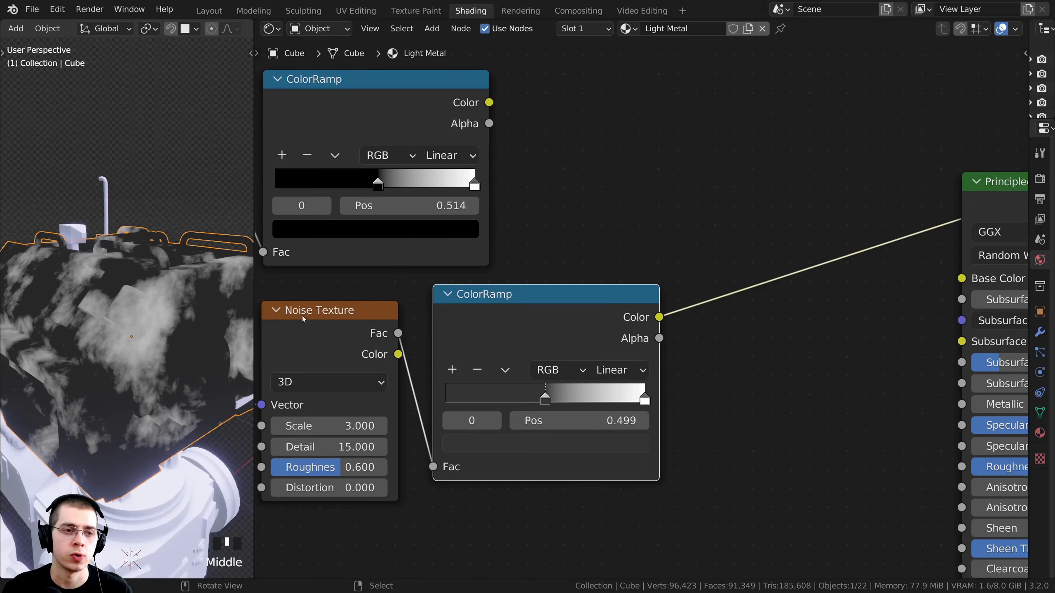
- Shift the ambient occlusion ColorRamp slightly farther from its Ambient Occlusion node
middle_click_drag(733, 210, 732, 241)
scroll(659, 238, "down", 3)
left_click(445, 212)
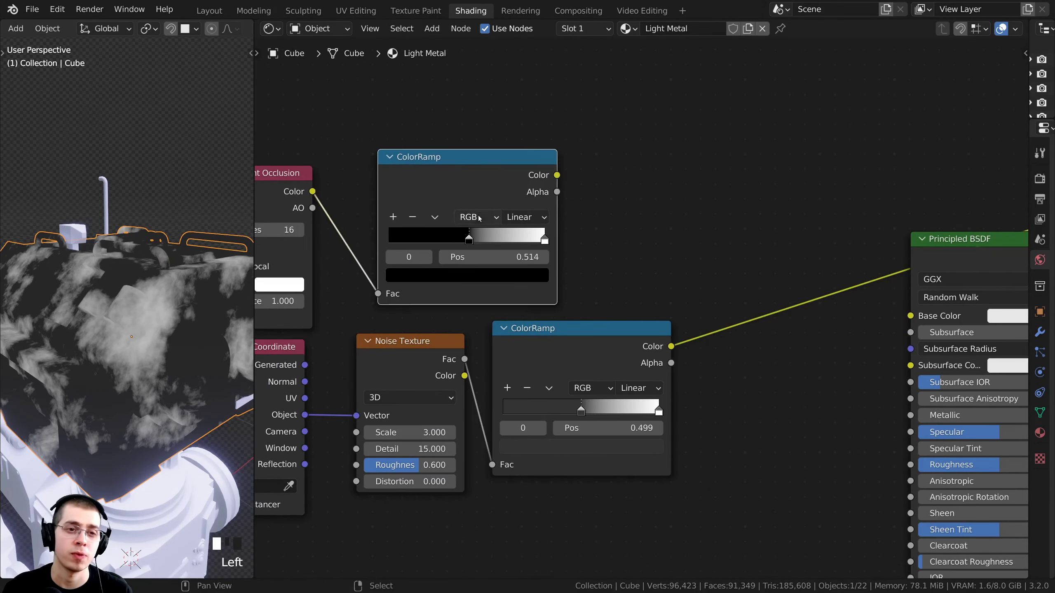
scroll(477, 241, "down", 2)
scroll(522, 273, "up", 3)
left_click_drag(512, 192, 533, 184)
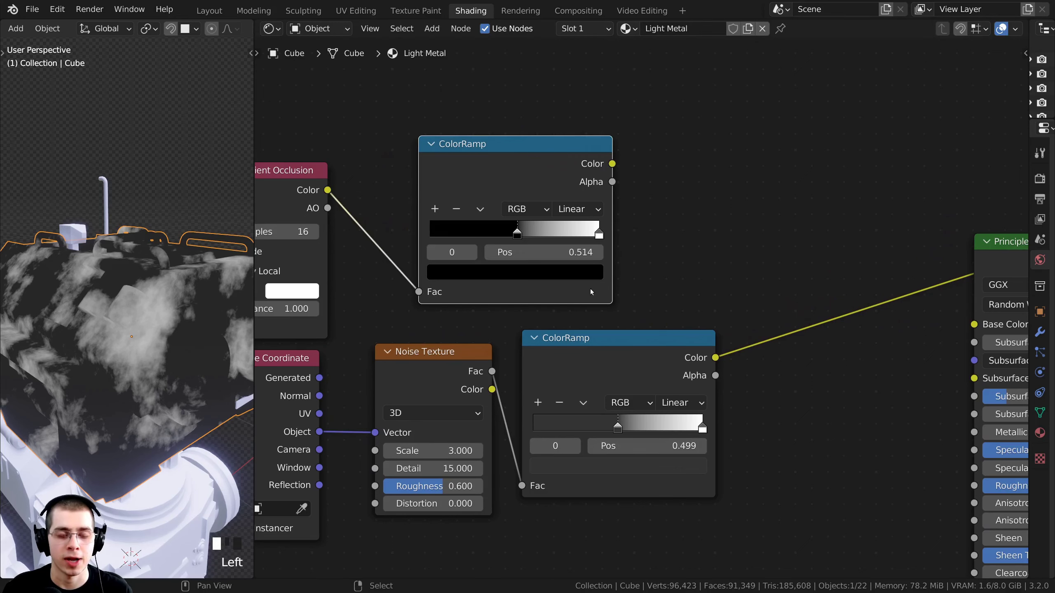
- Combine the ambient occlusion ColorRamp and the noise ColorRamp with a Mix node
left_click(608, 348, "shift")
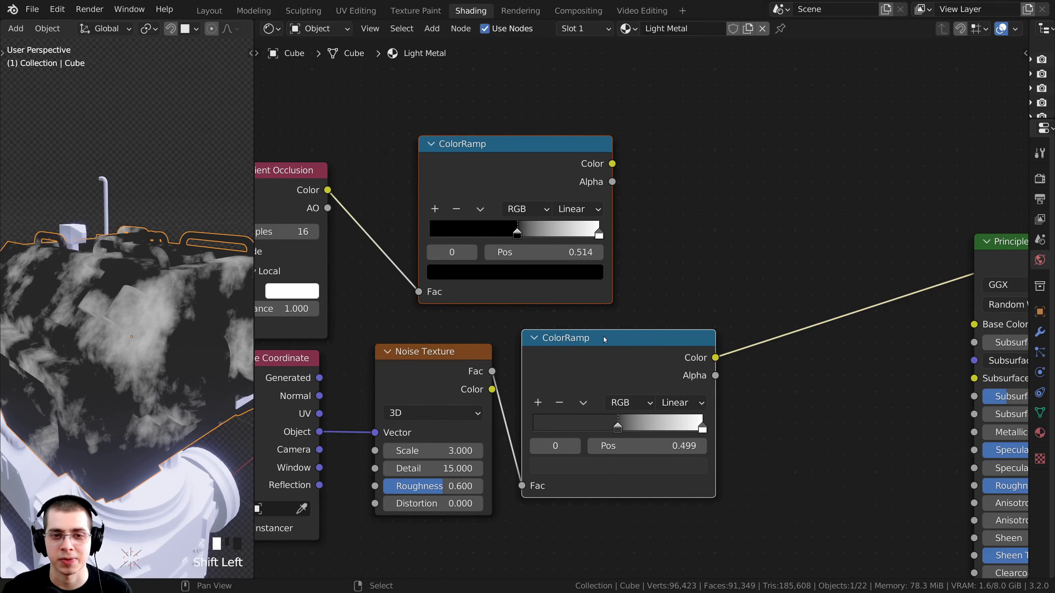
middle_click_drag(572, 306, 554, 310)
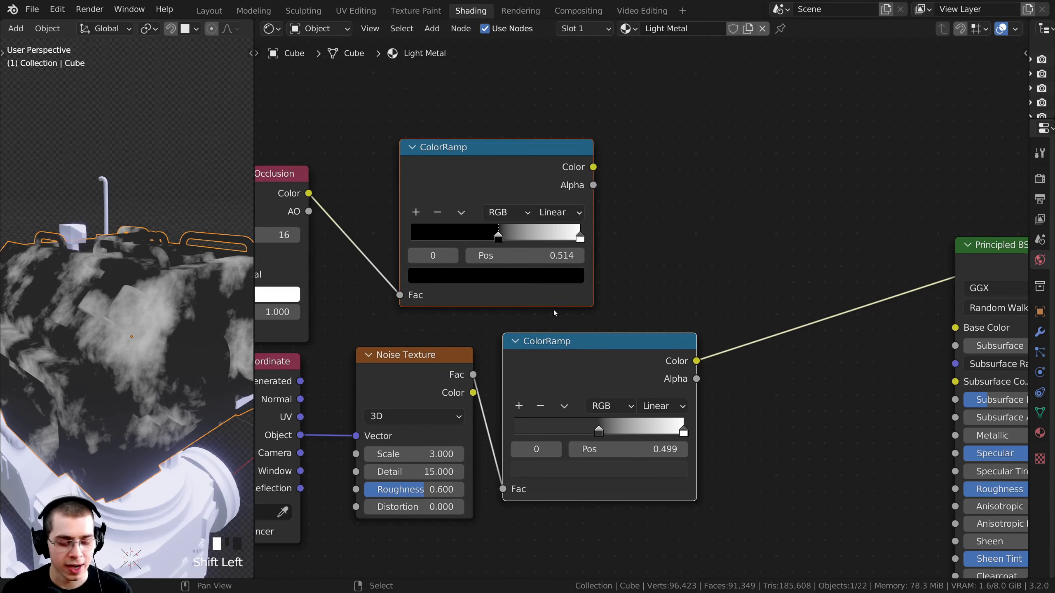
key("ctrl+0")
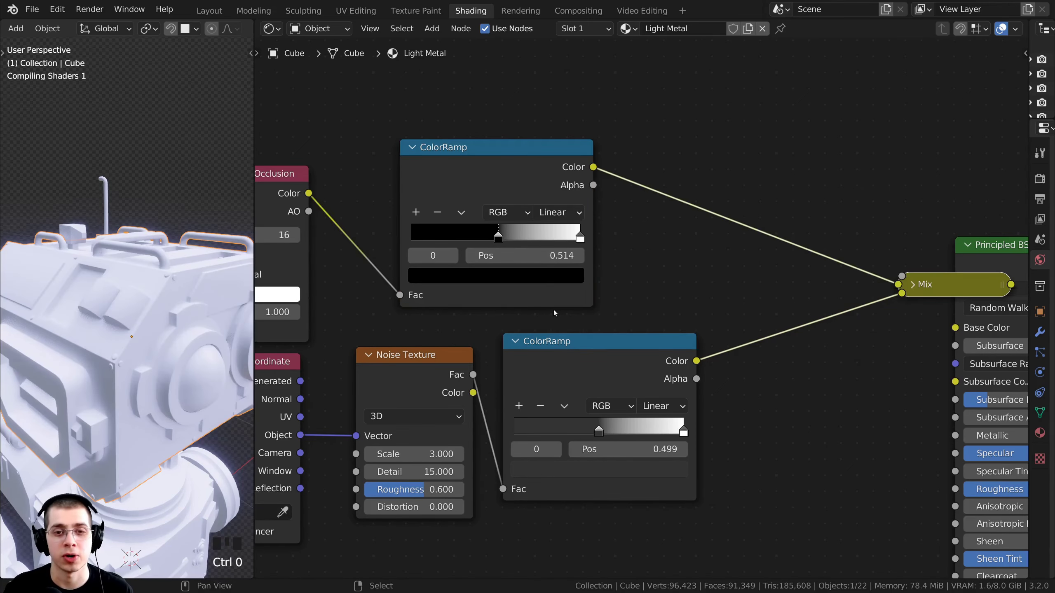
middle_click_drag(828, 312, 808, 316)
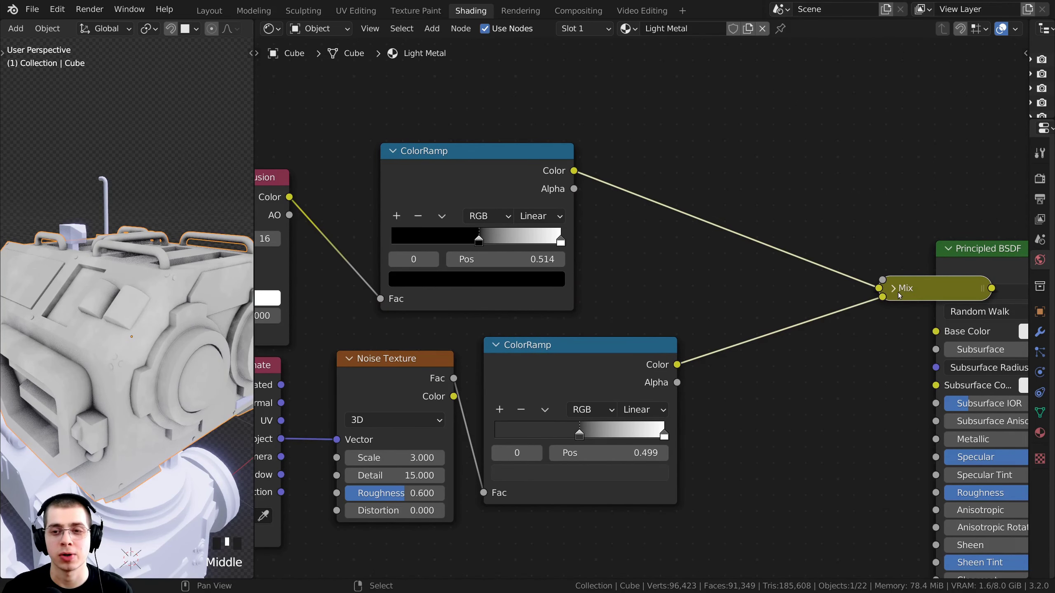
- Expand the collapsed Mix node and place it midway between the two ColorRamps and the Principled BSDF
middle_click_drag(897, 295, 861, 300)
left_click_drag(885, 299, 777, 271)
left_click(750, 269)
key("g")
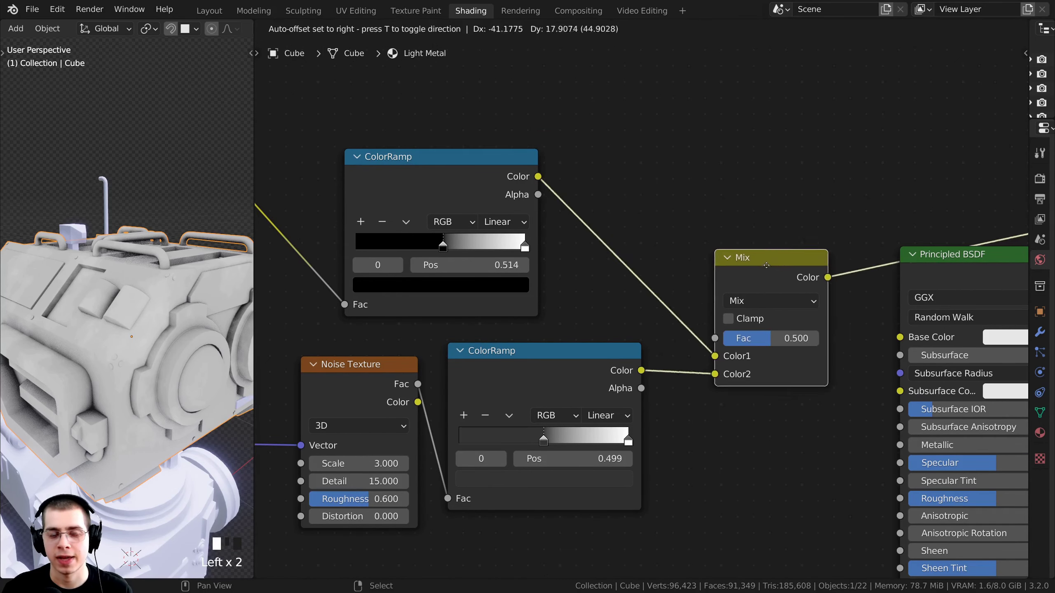
left_click_drag(540, 369, 538, 367)
middle_click_drag(577, 317, 511, 331)
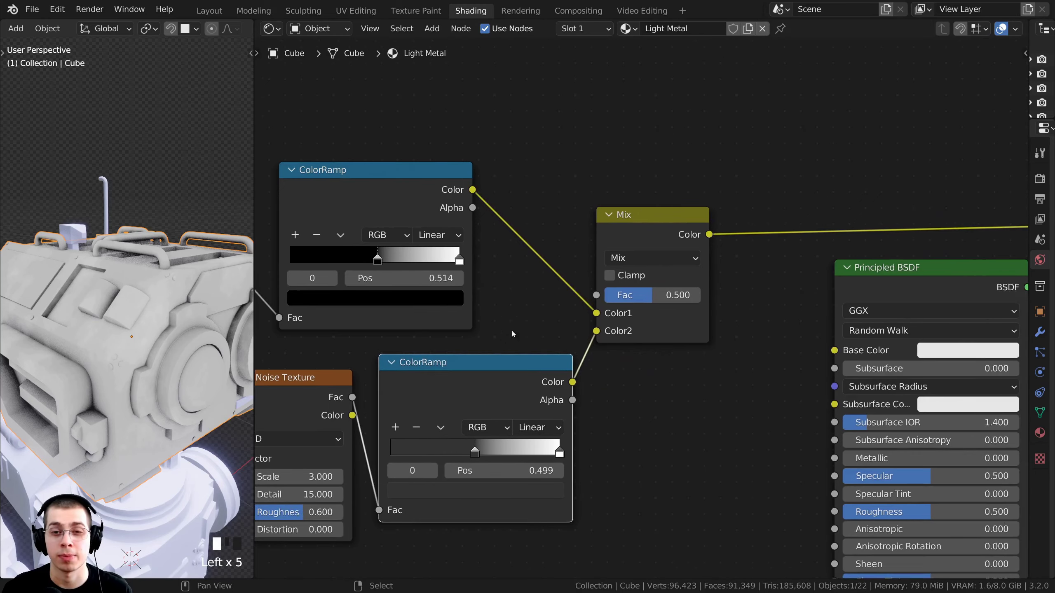
scroll(512, 331, "up", 2)
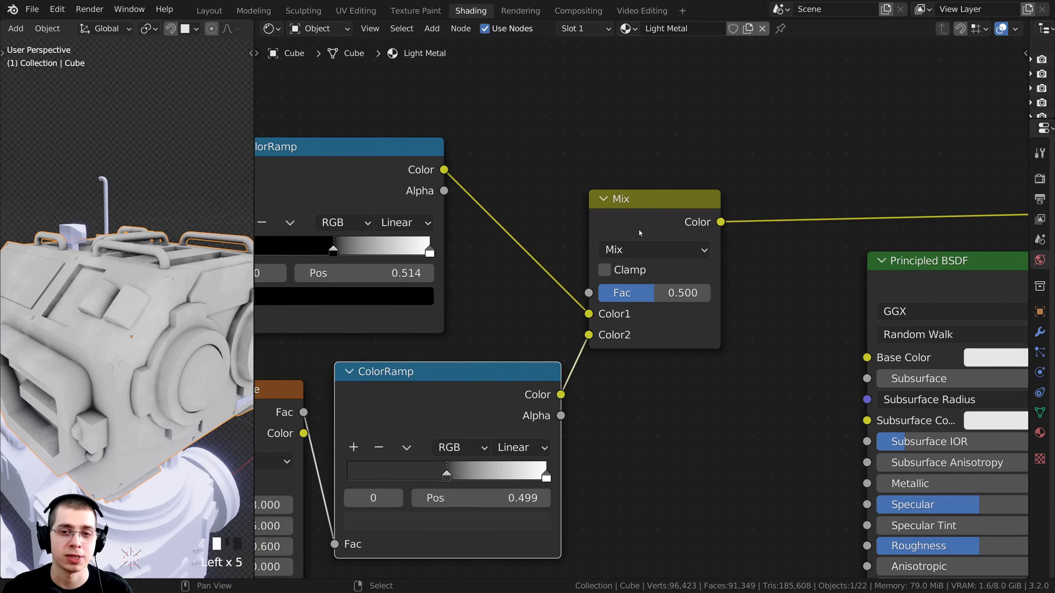
left_click_drag(641, 233, 649, 236)
- Examine how the ambient occlusion and noise ColorRamps feed the Mix node's colour inputs and its Fac setting
left_click(374, 202)
left_click(405, 386)
left_click(330, 203)
middle_click_drag(332, 190, 464, 221)
scroll(464, 222, "down", 2)
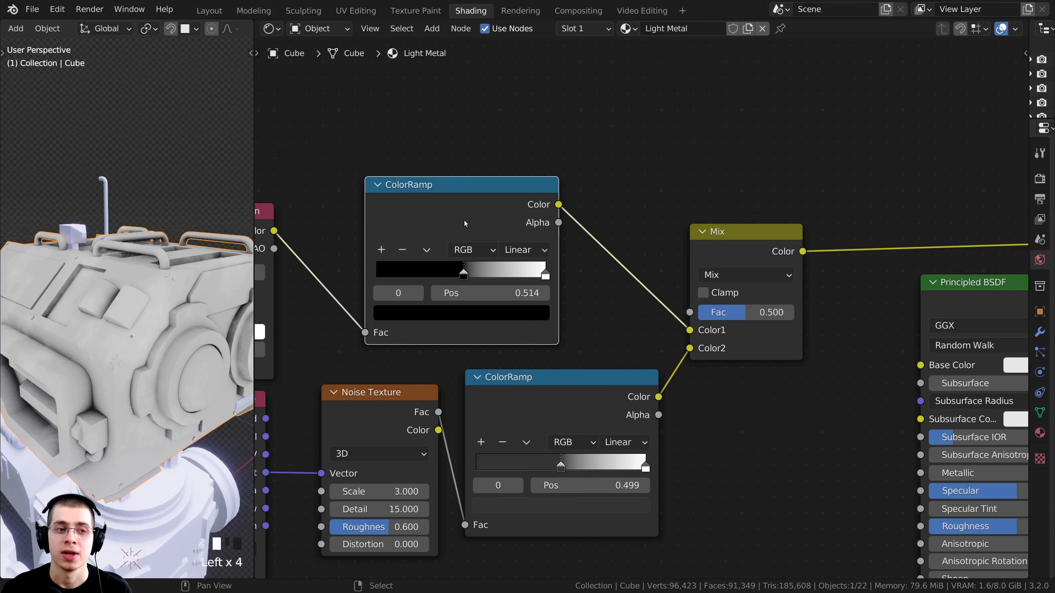
left_click(558, 375)
middle_click_drag(557, 374, 476, 396)
scroll(475, 396, "up", 4)
left_click(641, 263)
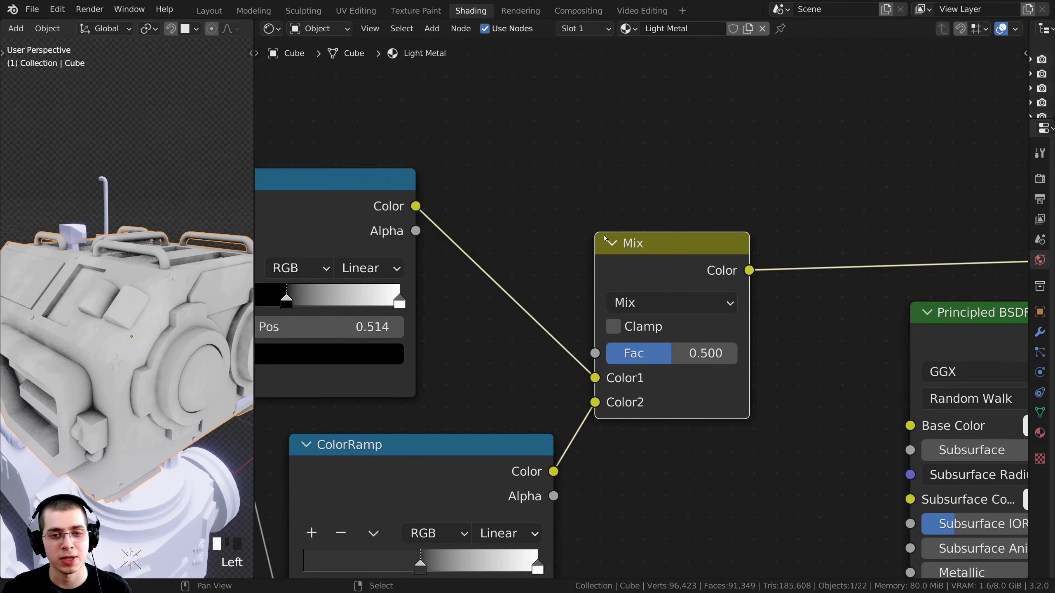
middle_click_drag(665, 269, 643, 273)
scroll(658, 259, "up", 4)
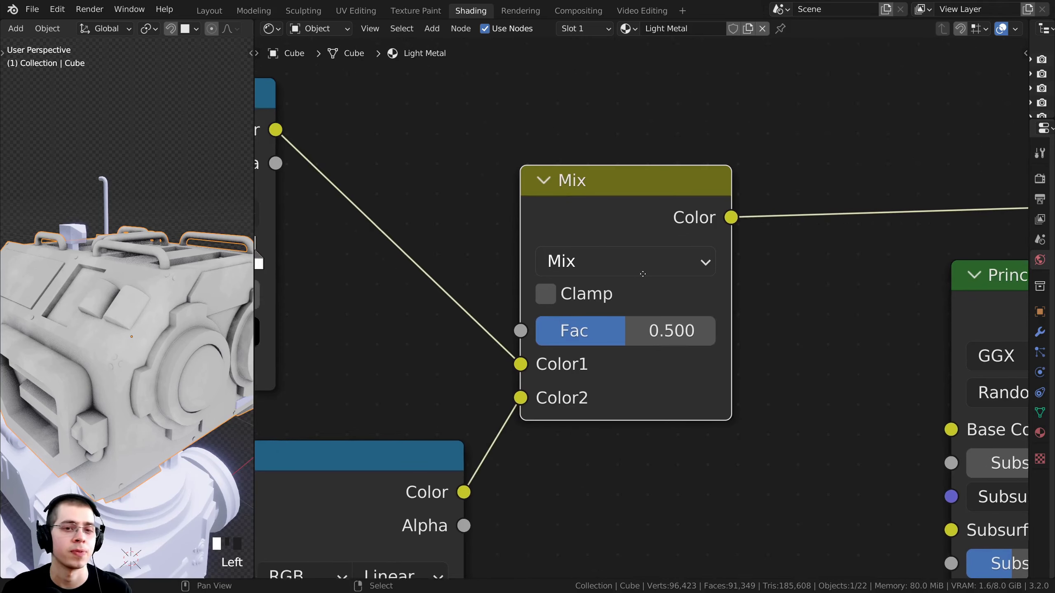
scroll(643, 273, "down", 3)
middle_click_drag(544, 243, 572, 265)
scroll(573, 266, "down", 3)
scroll(683, 367, "up", 4)
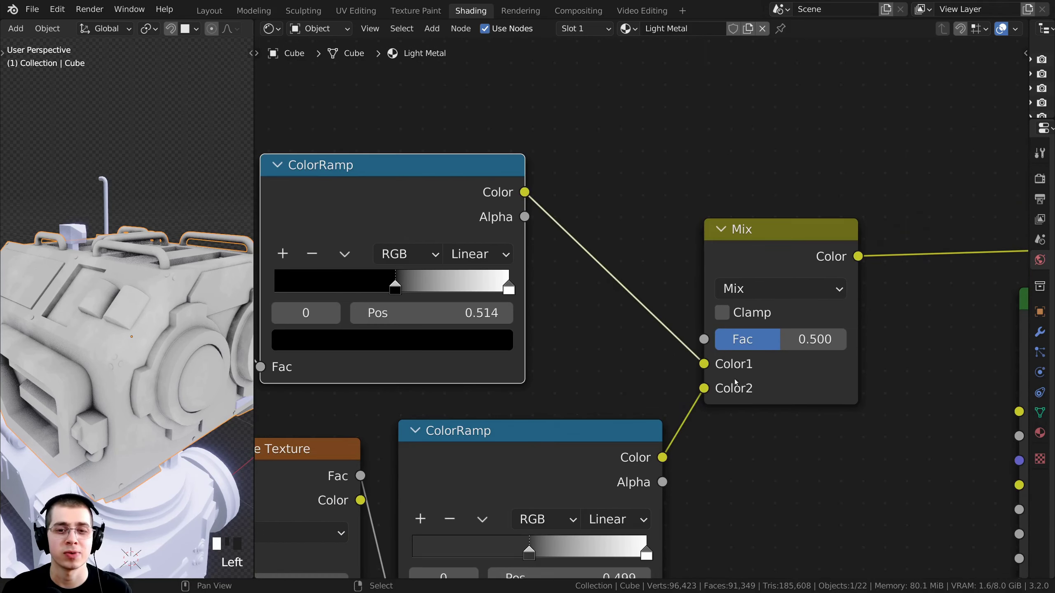
mouse_move(682, 366)
left_mouse_down()
mouse_move(640, 337)
mouse_move(674, 344)
mouse_move(675, 367)
left_mouse_up()
mouse_move(750, 341)
left_mouse_down()
mouse_move(767, 341)
mouse_move(685, 341)
mouse_move(816, 341)
mouse_move(685, 341)
mouse_move(750, 342)
left_mouse_up()
scroll(324, 417, "down", 2)
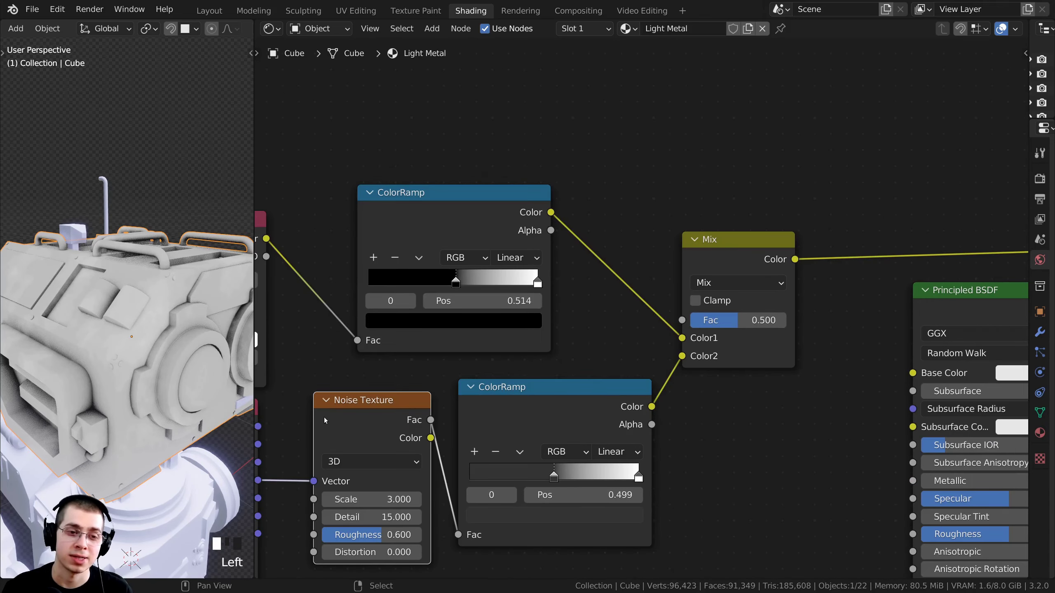
left_click(345, 412)
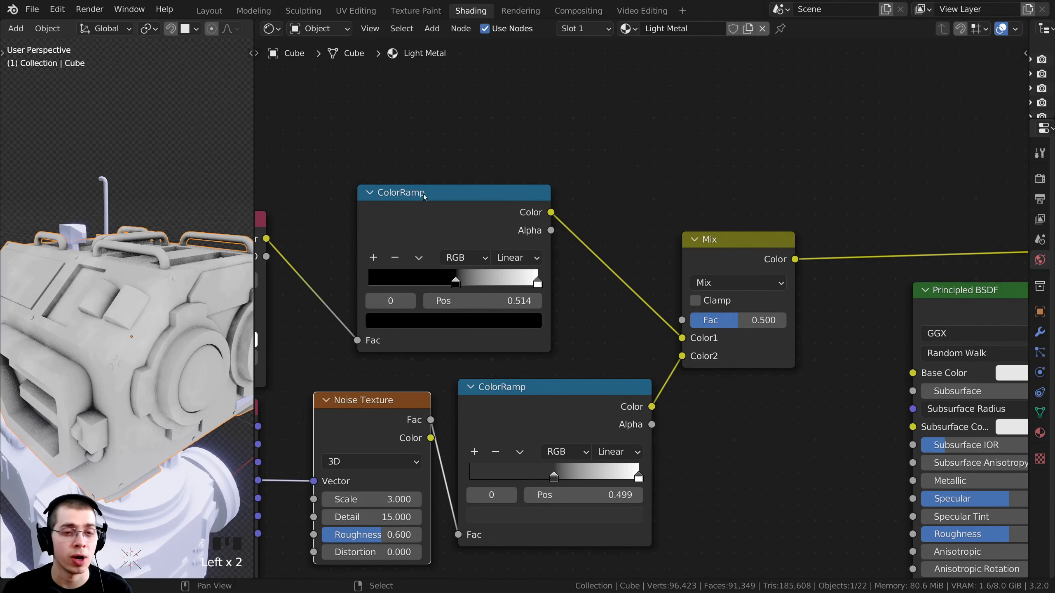
scroll(400, 237, "down", 2)
scroll(468, 326, "up", 3)
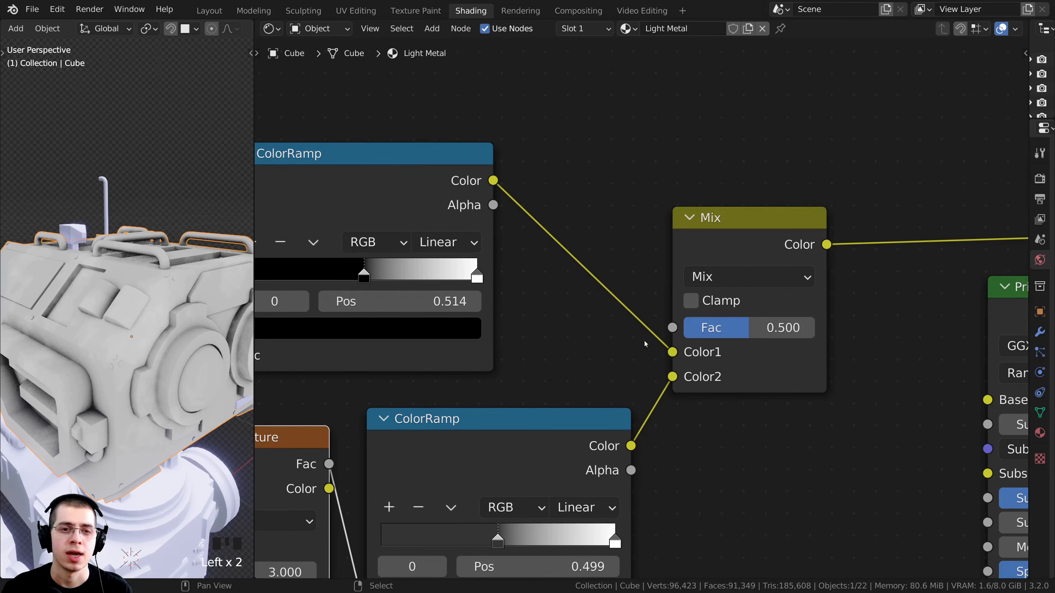
- Reconnect the ambient occlusion ColorRamp to the Mix node's Fac and the noise ColorRamp to its Color1
scroll(645, 341, "down", 1)
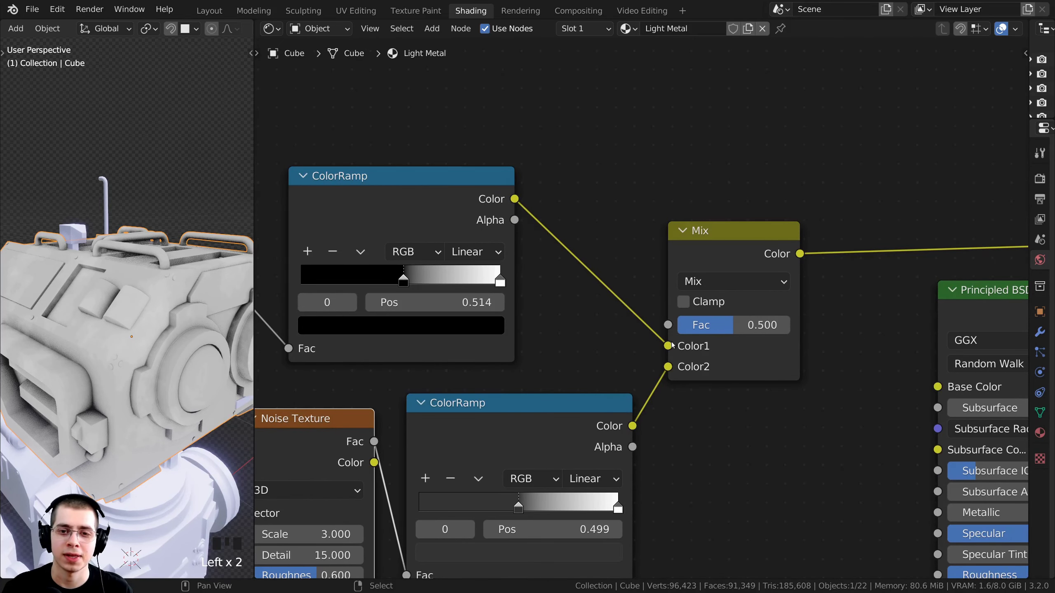
left_click_drag(668, 346, 668, 326)
scroll(622, 312, "up", 2)
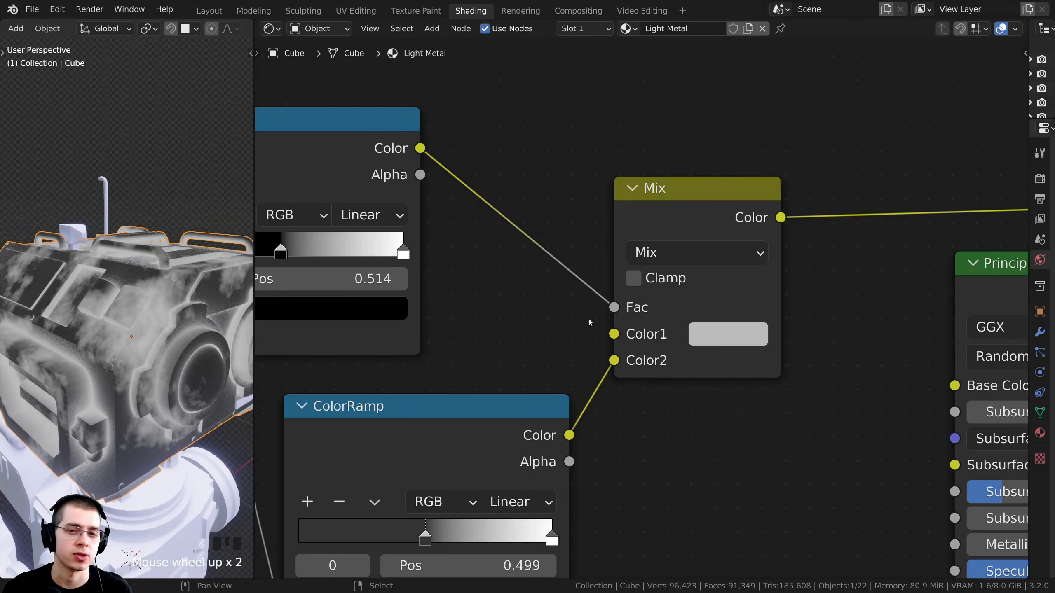
middle_click_drag(589, 323, 612, 315)
left_click_drag(507, 424, 487, 422)
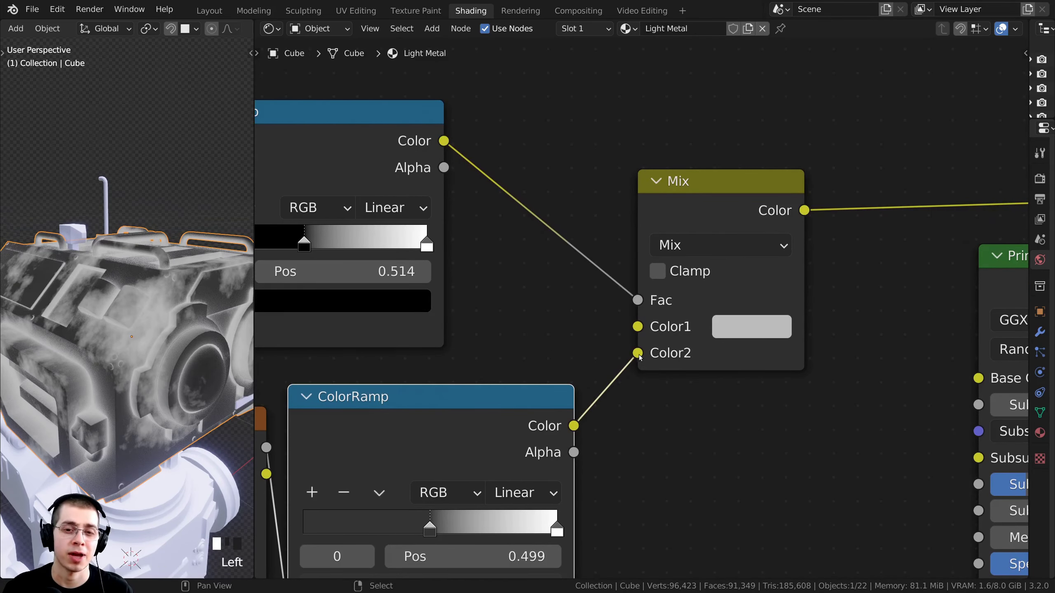
left_click_drag(638, 353, 637, 326)
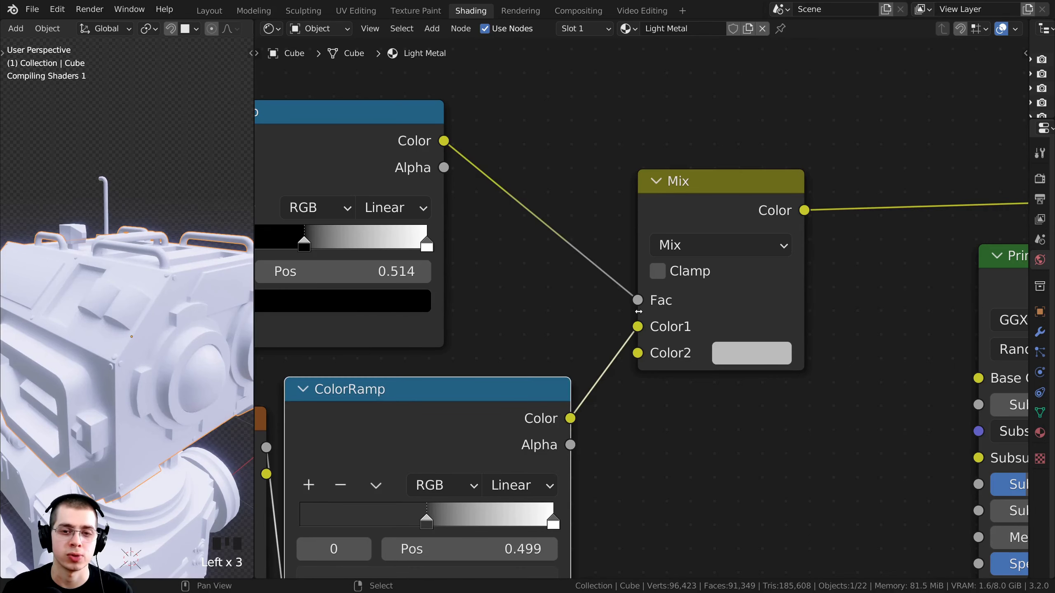
left_click_drag(715, 212, 739, 234)
middle_click_drag(739, 234, 672, 197)
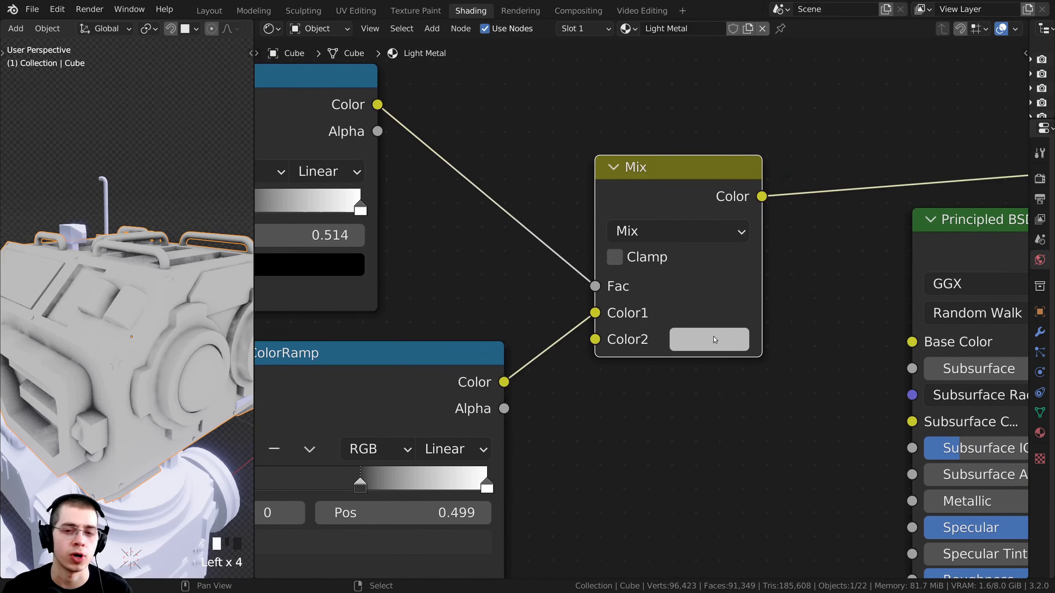
- Set the Mix node's Color2 to pure white (FFFFFF) and inspect the crevices on the head up close
scroll(714, 339, "down", 1)
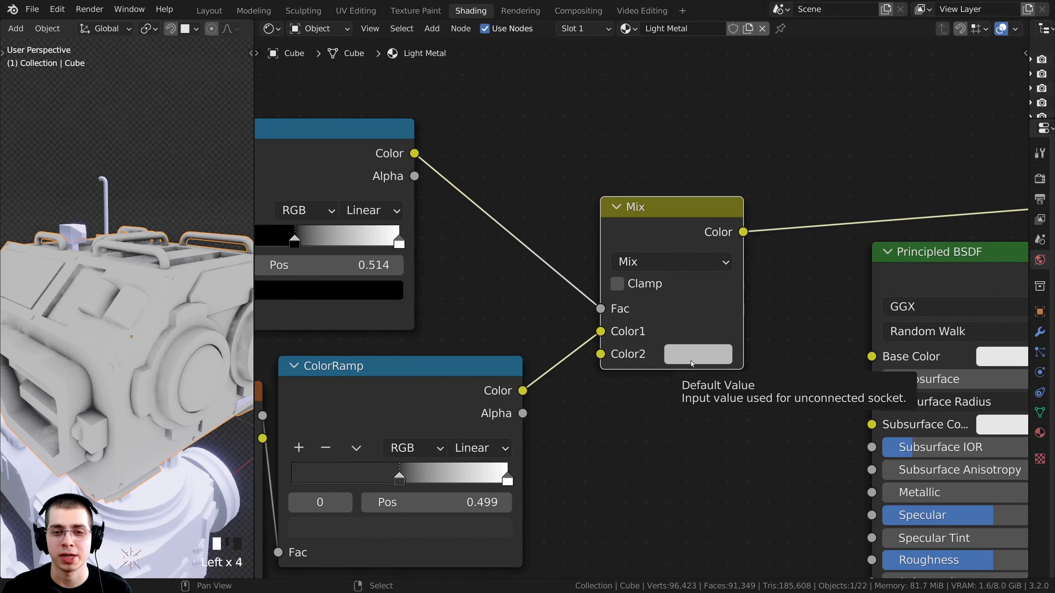
left_click(701, 353)
left_click_drag(839, 100, 839, 60)
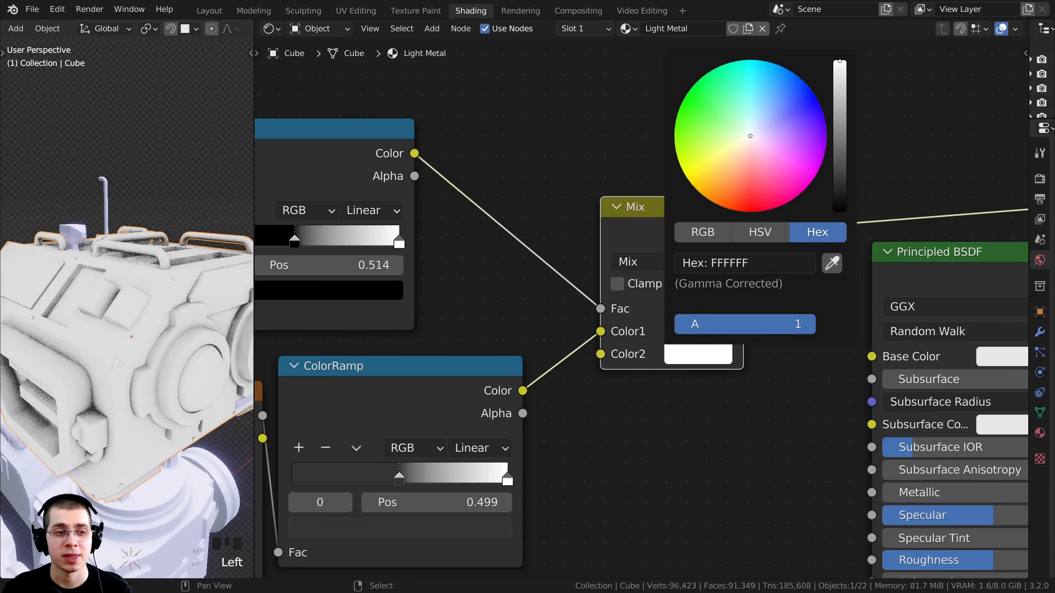
middle_click_drag(137, 299, 84, 365)
scroll(84, 364, "up", 5)
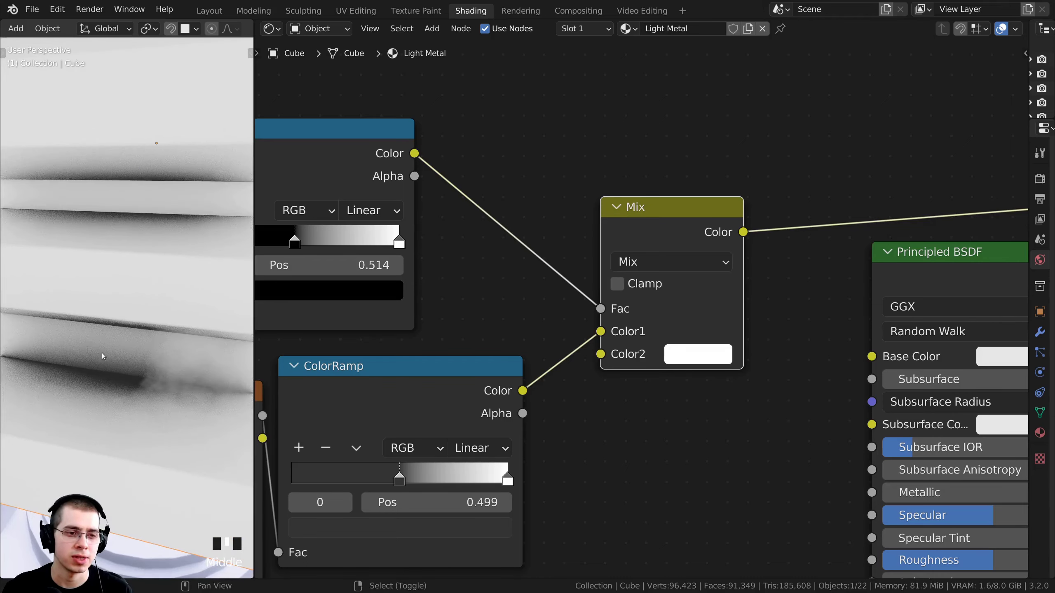
- Shift the Noise Texture node slightly away from its ColorRamp
middle_click_drag(426, 372, 601, 306)
scroll(393, 346, "down", 2)
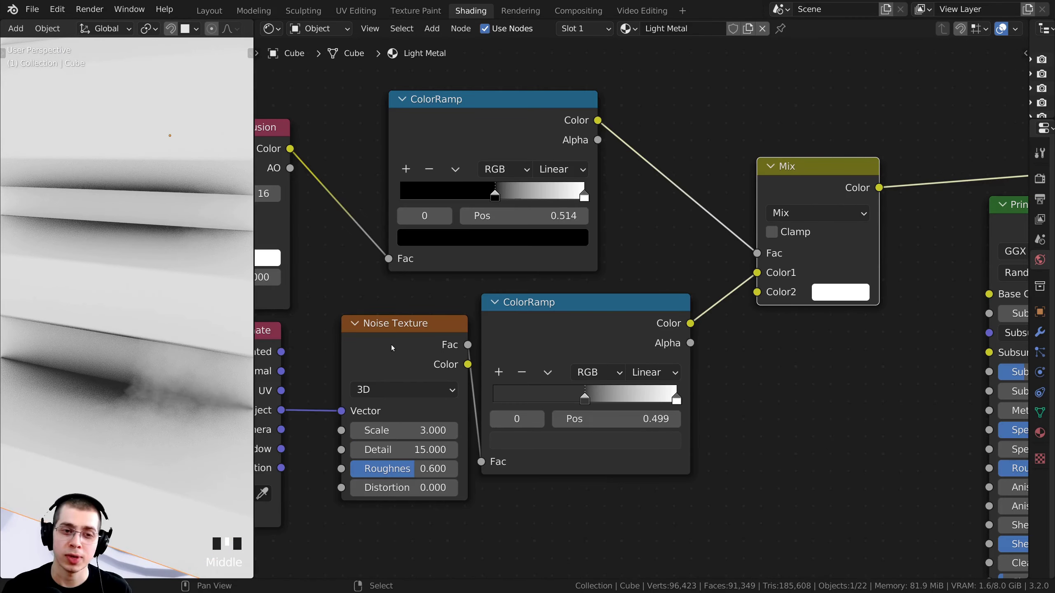
left_click_drag(393, 346, 378, 349)
scroll(378, 349, "down", 3)
middle_click_drag(391, 306, 395, 316)
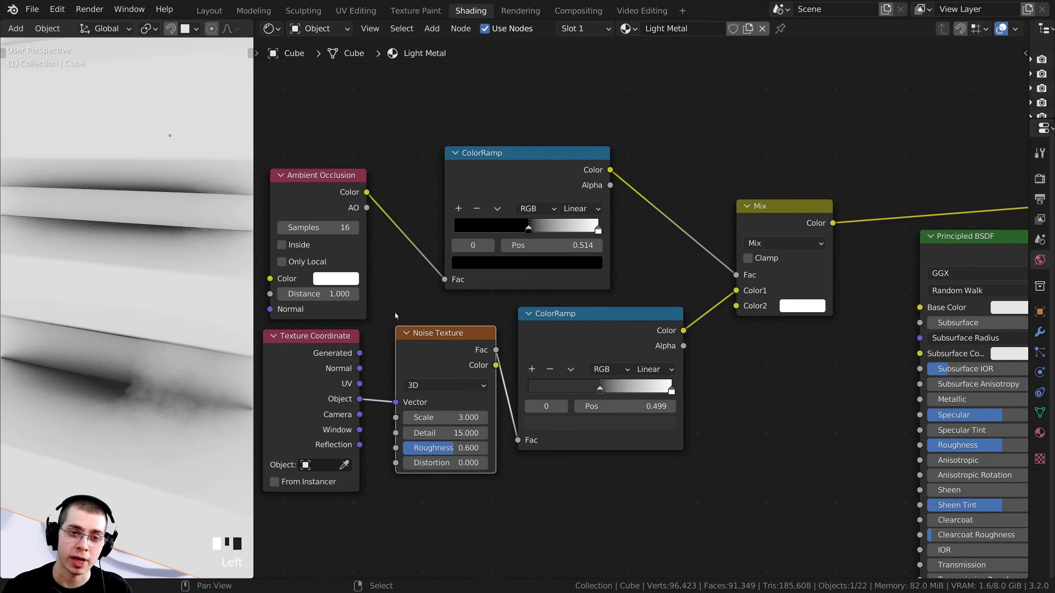
left_click(480, 182)
- Inspect the mixed ambient occlusion shading around the head's recesses, roof rails and front
middle_click_drag(120, 385, 121, 302, "shift")
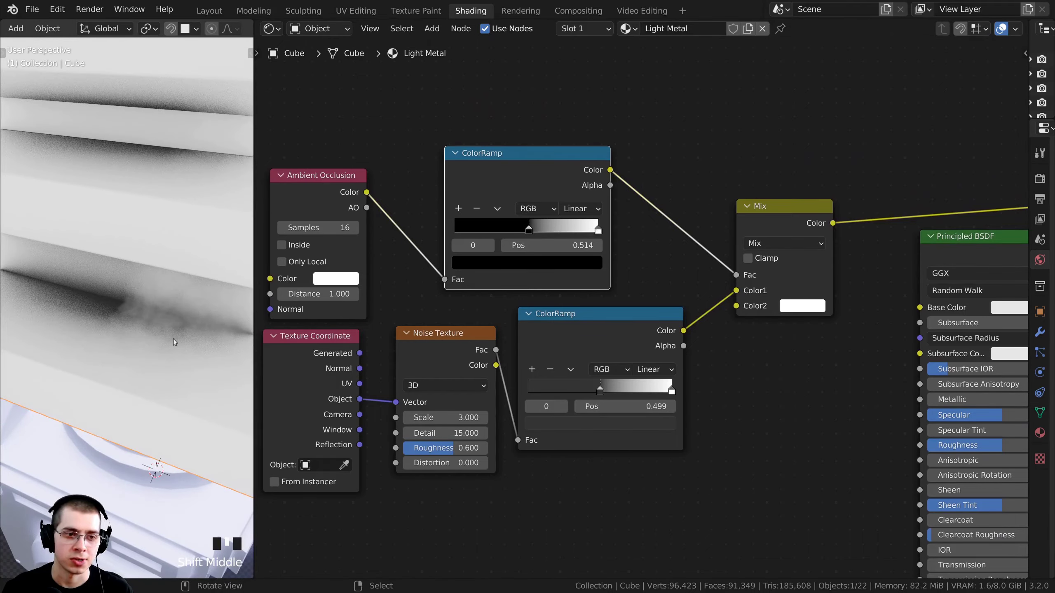
scroll(133, 316, "down", 4)
middle_click_drag(72, 142, 52, 266, "shift")
scroll(83, 328, "up", 2)
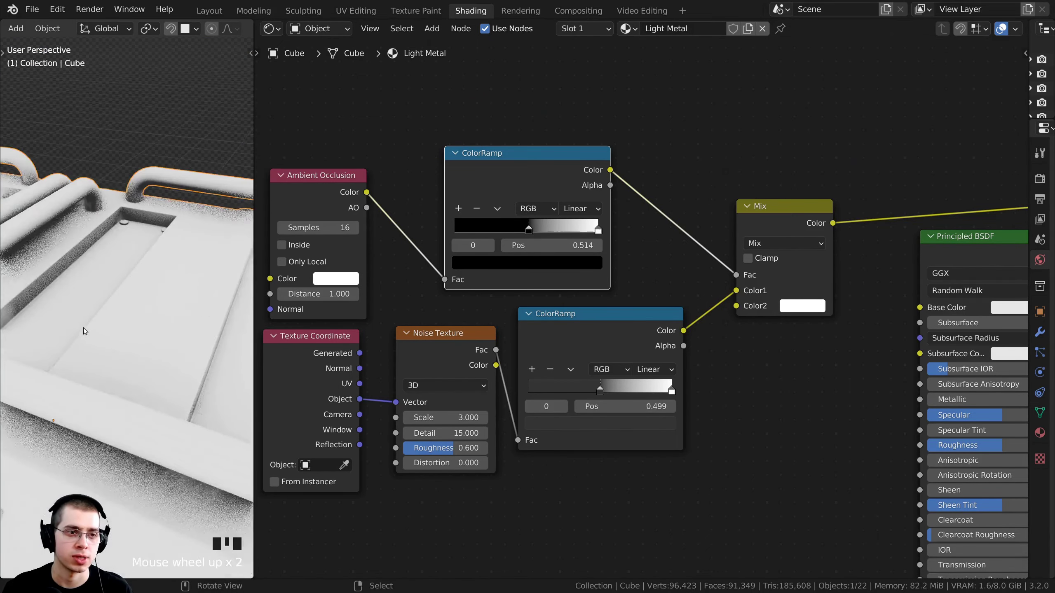
middle_click_drag(83, 328, 96, 356, "shift")
scroll(103, 271, "up", 1)
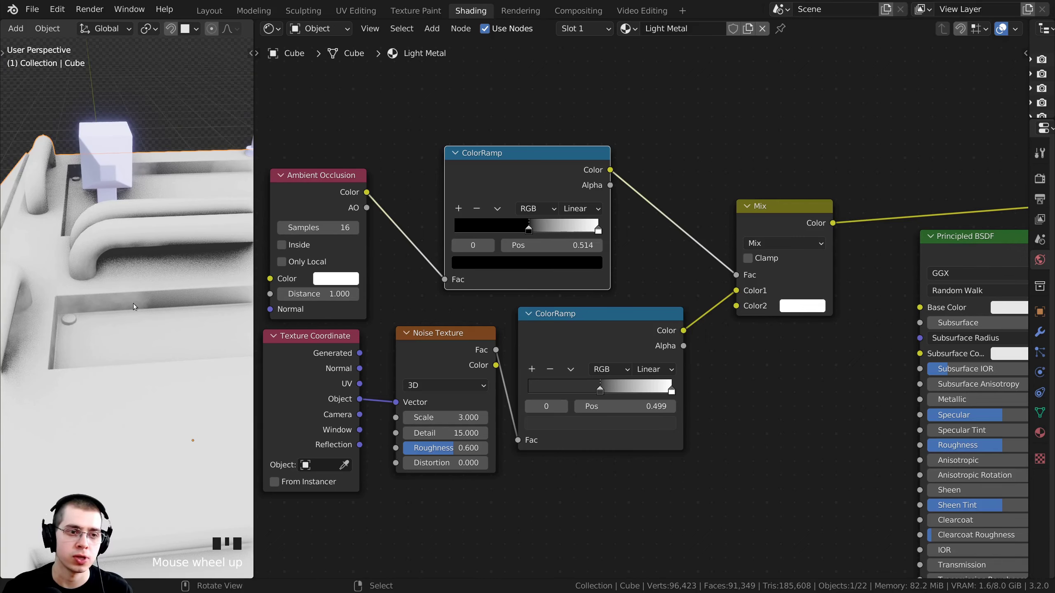
middle_click_drag(133, 306, 155, 228)
scroll(741, 195, "down", 6)
- Move the whole ambient occlusion and noise node group, including the Mix node, farther from the Principled BSDF
middle_click_drag(741, 194, 744, 170)
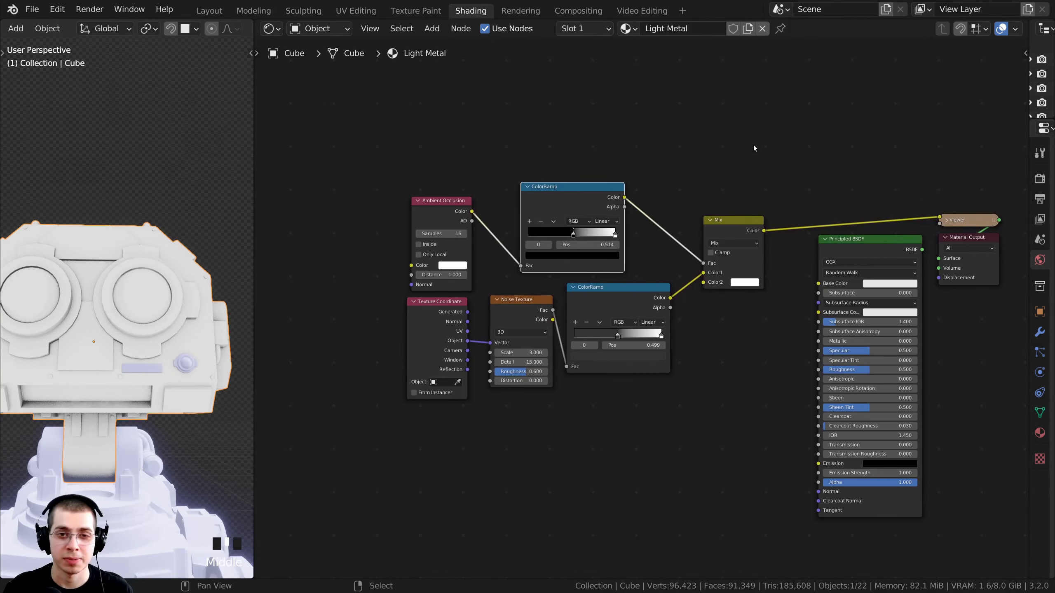
key("b")
left_click_drag(759, 127, 301, 443)
scroll(629, 305, "down", 2)
left_click_drag(607, 291, 534, 261)
middle_click_drag(547, 253, 553, 238)
left_click(546, 235)
- Add a second Noise Texture node directly below the existing one
middle_click_drag(174, 291, 120, 327)
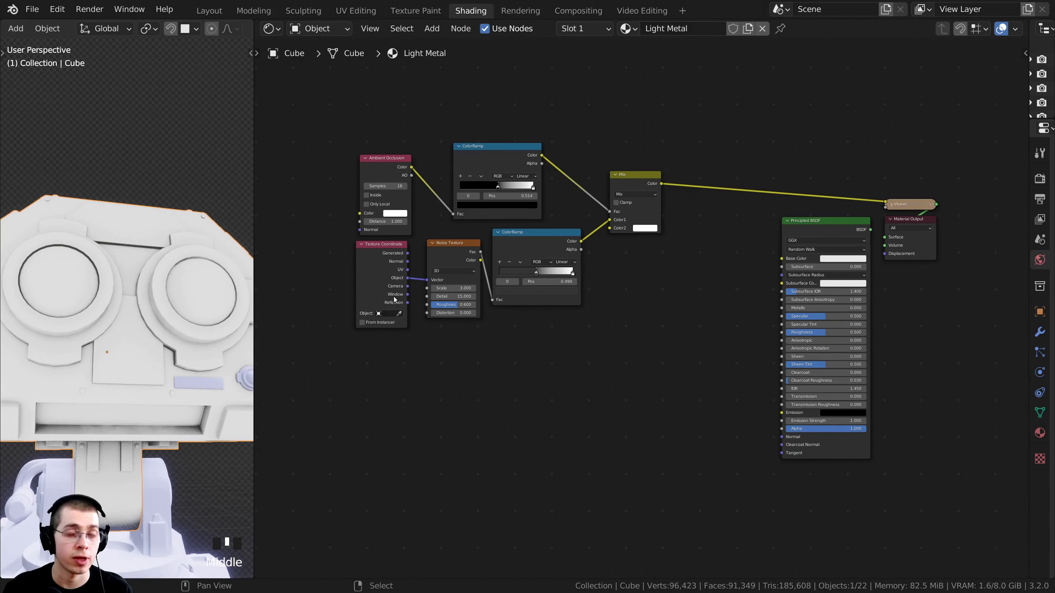
scroll(394, 299, "up", 1)
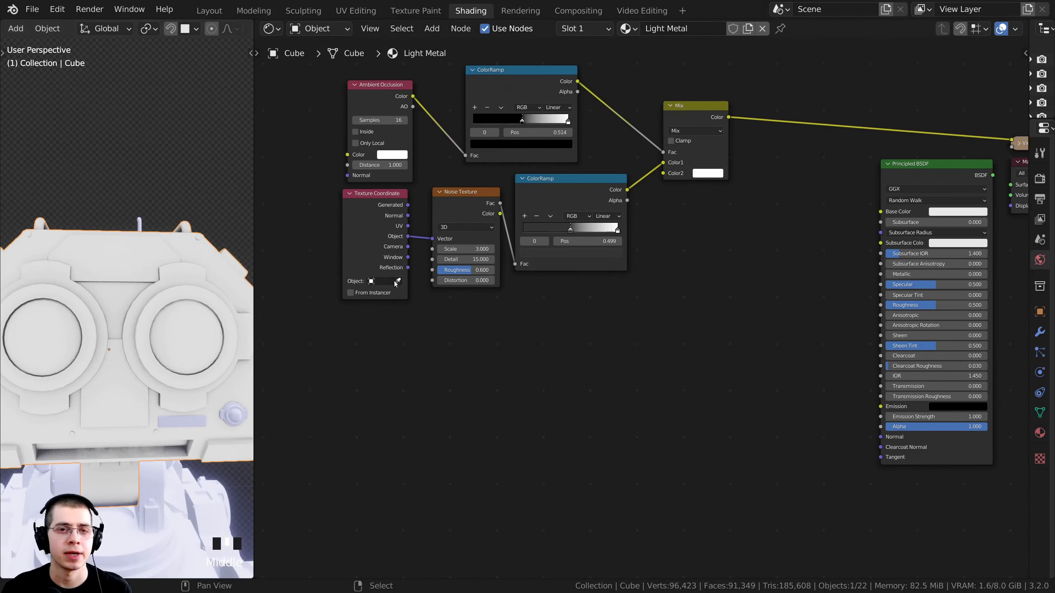
middle_click_drag(140, 305, 182, 329)
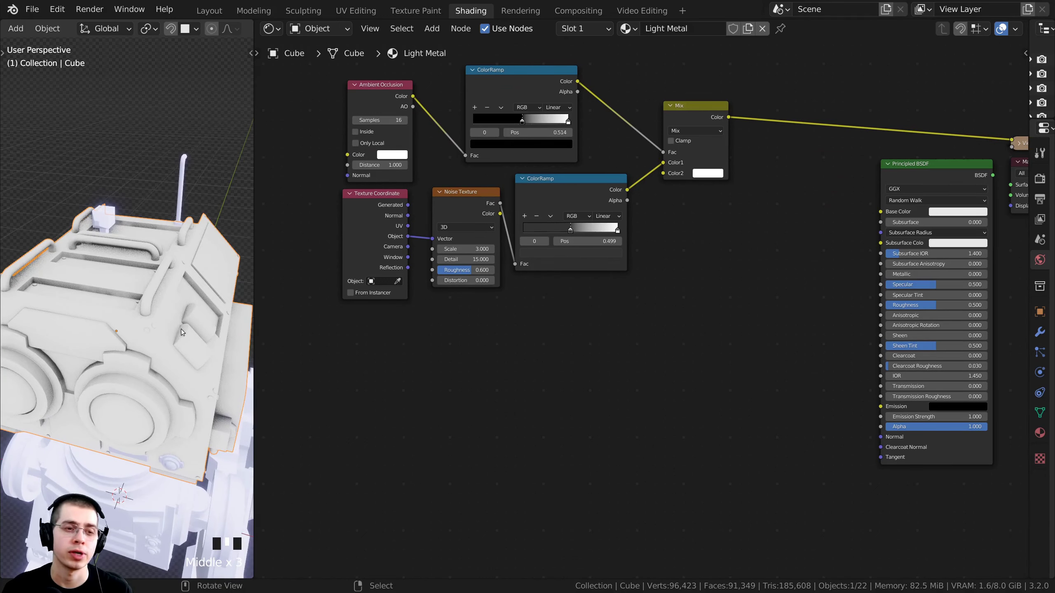
scroll(557, 296, "up", 2)
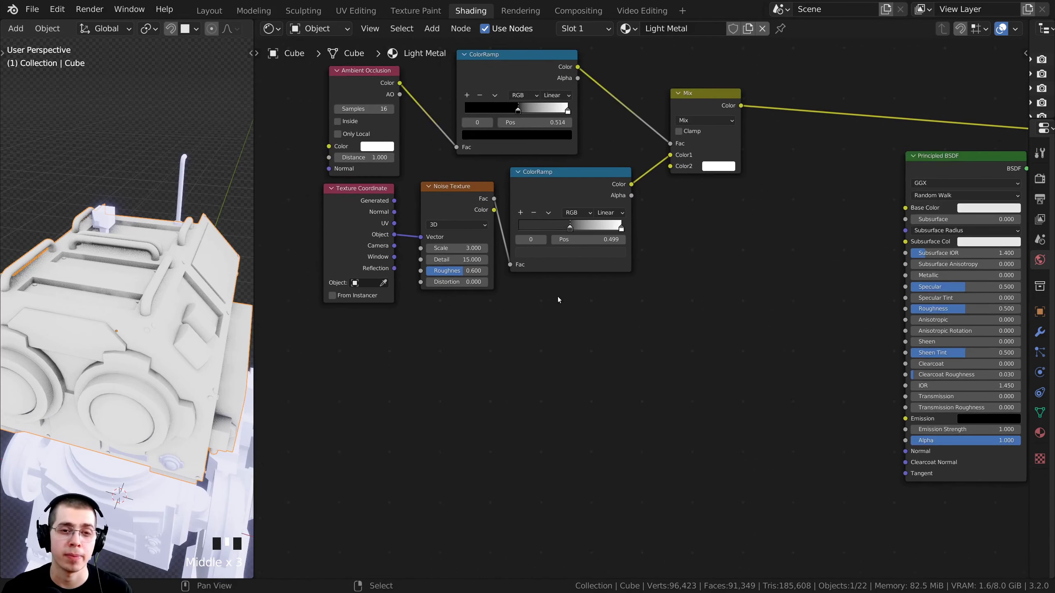
key("shift+a")
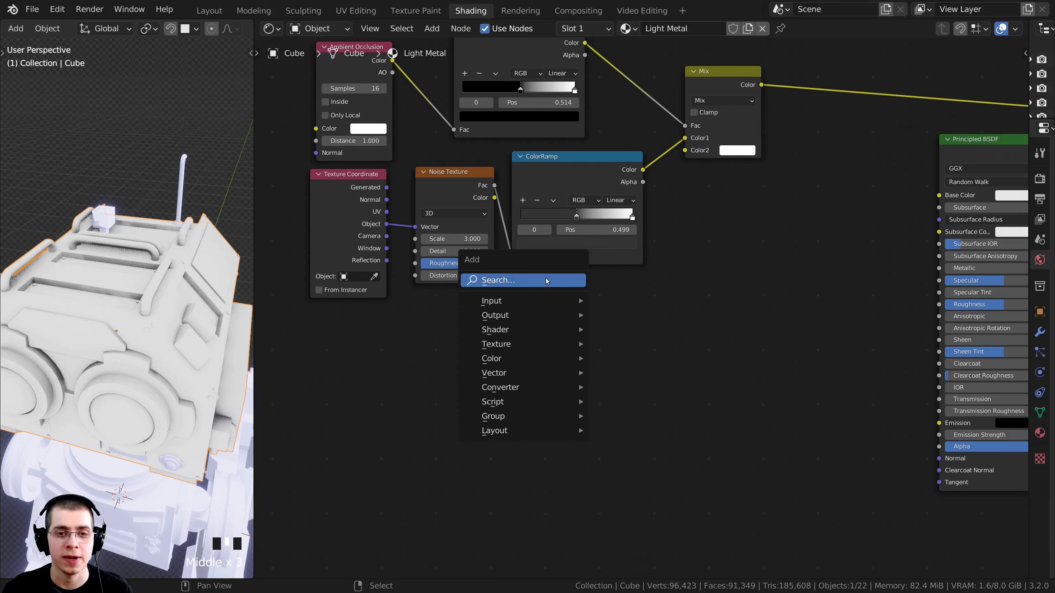
left_click(545, 280)
type("noi")
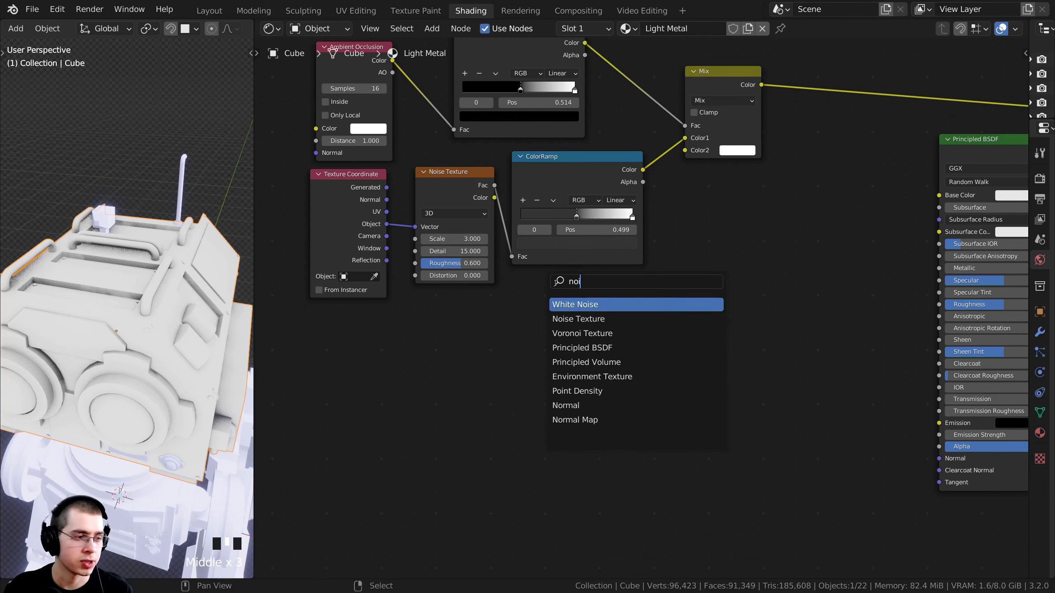
type("se")
left_click(572, 318)
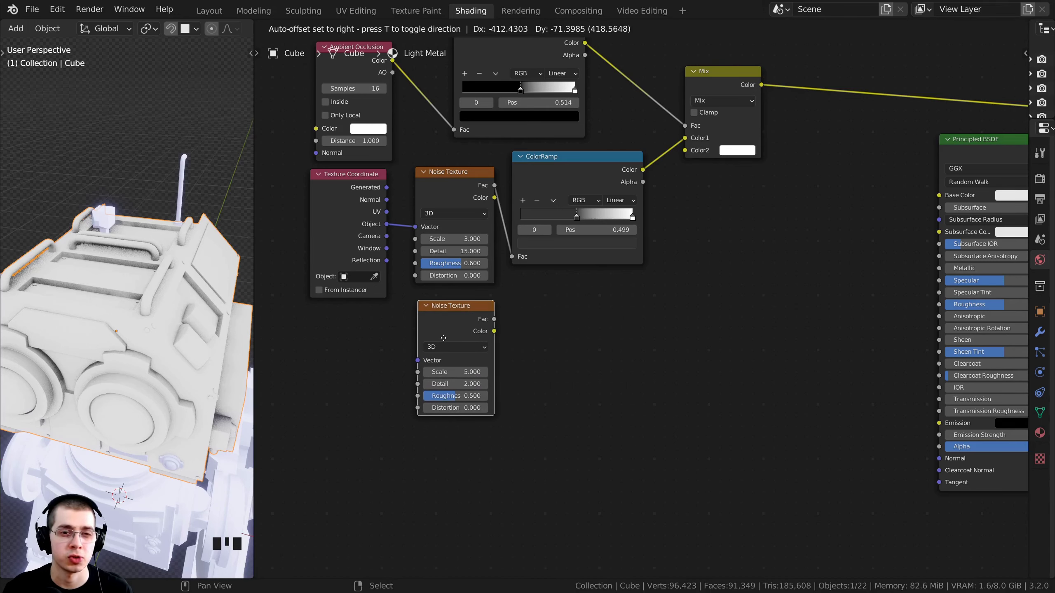
left_click(442, 337)
- Shift the Texture Coordinate node slightly away from the Noise Texture nodes
middle_click_drag(449, 236, 565, 261)
scroll(565, 260, "up", 1)
left_click_drag(453, 238, 442, 242)
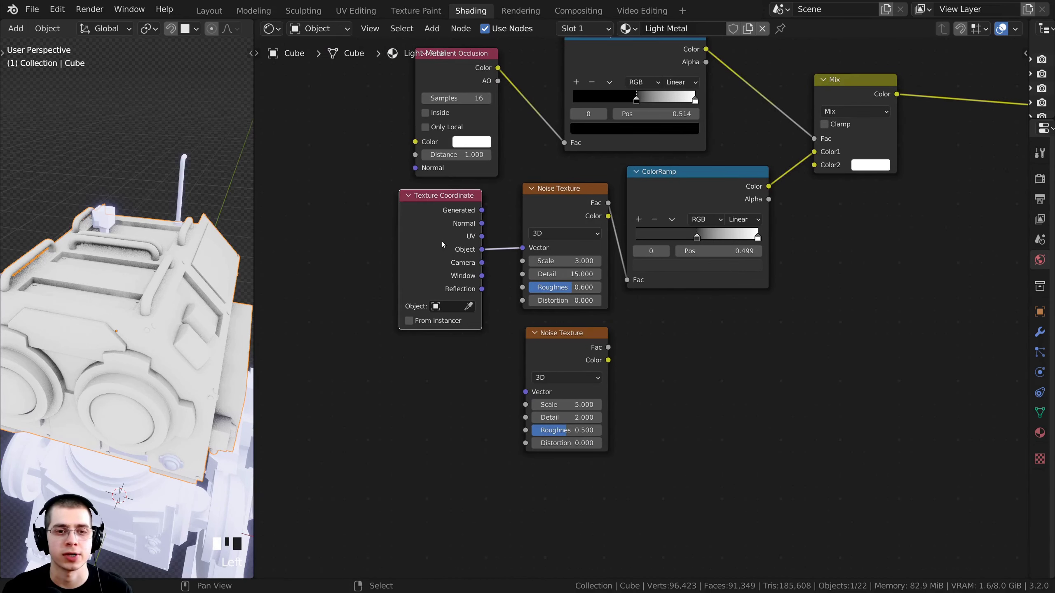
- Preview the new Noise Texture on the head and widen the gap between the Texture Coordinate and noise nodes
middle_click_drag(579, 366, 546, 333)
scroll(546, 334, "up", 1)
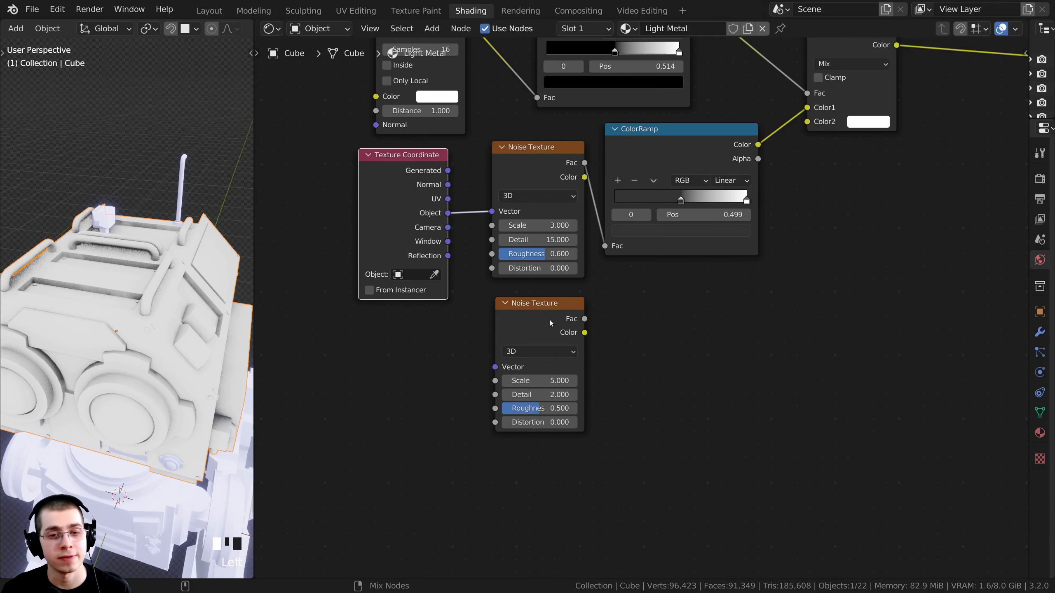
left_click(550, 319, "ctrl+shift")
scroll(481, 321, "up", 1)
left_click_drag(392, 245, 381, 248)
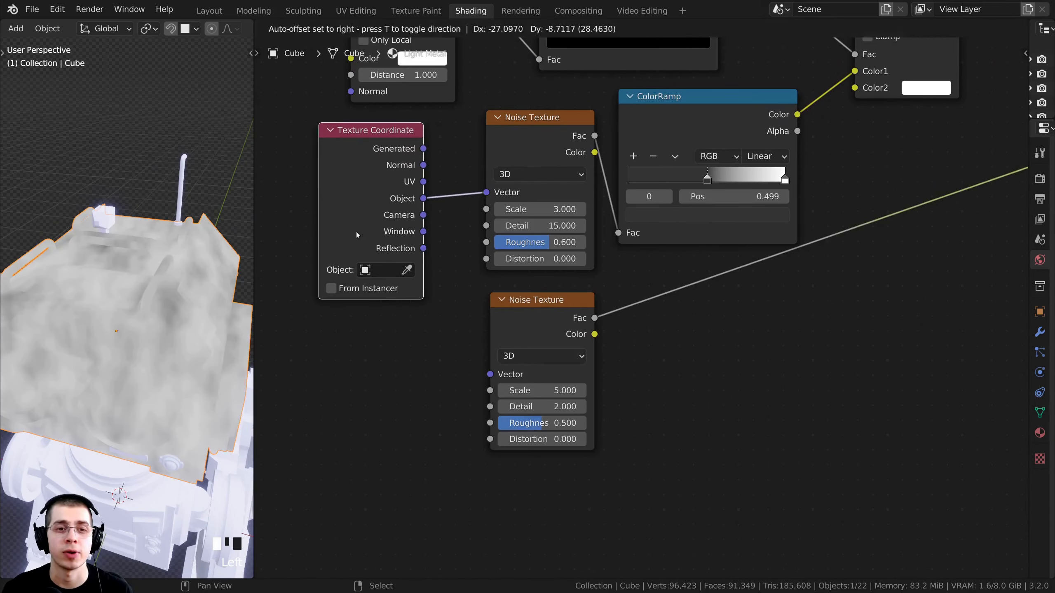
scroll(356, 236, "up", 1)
middle_click_drag(379, 214, 390, 196)
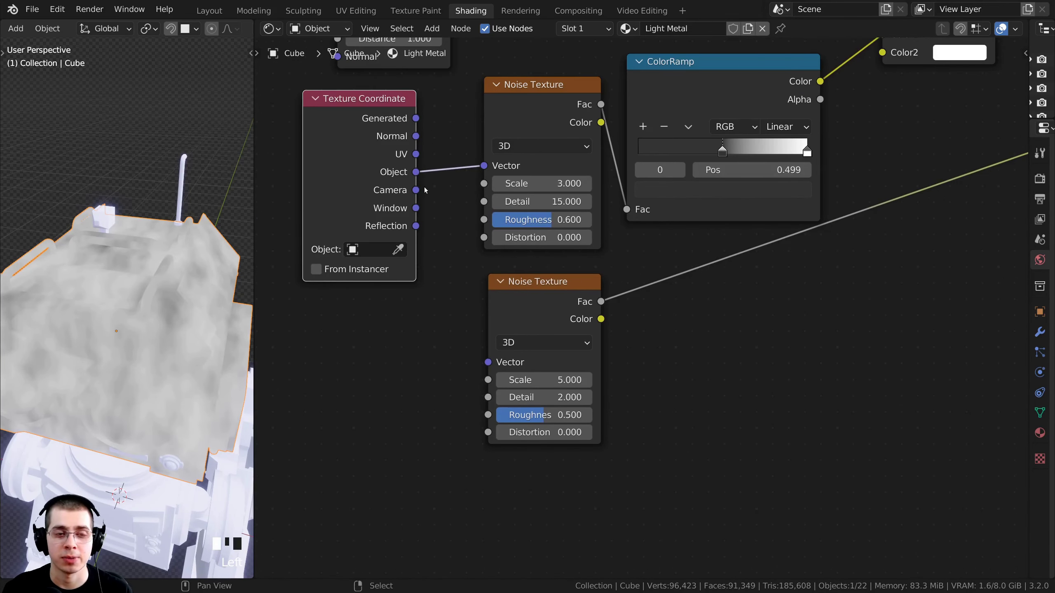
- Feed the Texture Coordinate's Object output into the Vector input of the second Noise Texture
left_click_drag(416, 172, 486, 362)
middle_click_drag(116, 416, 226, 302)
middle_click_drag(543, 305, 505, 257)
left_click(465, 300)
scroll(474, 263, "up", 4)
left_click_drag(472, 238, 471, 235)
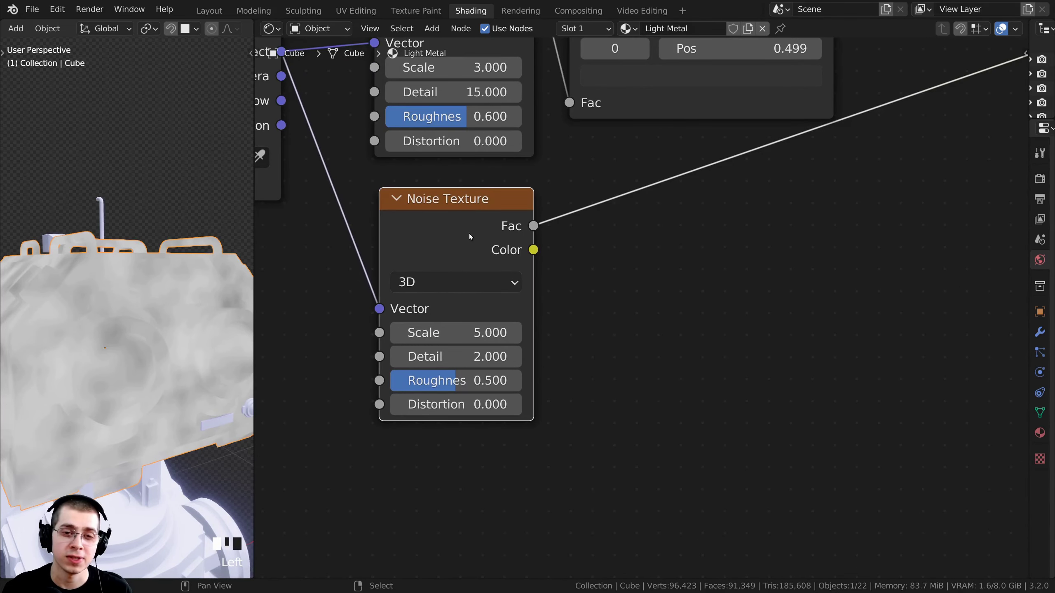
- Set the second Noise Texture's Scale to 2 and its Detail to 15
left_click(427, 336)
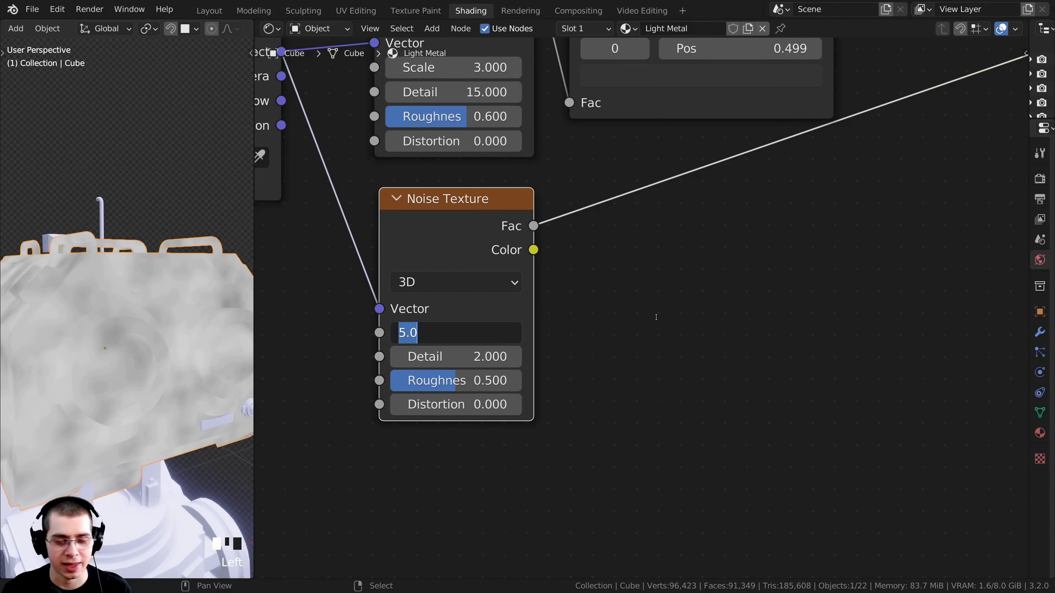
type("2")
left_click(605, 335)
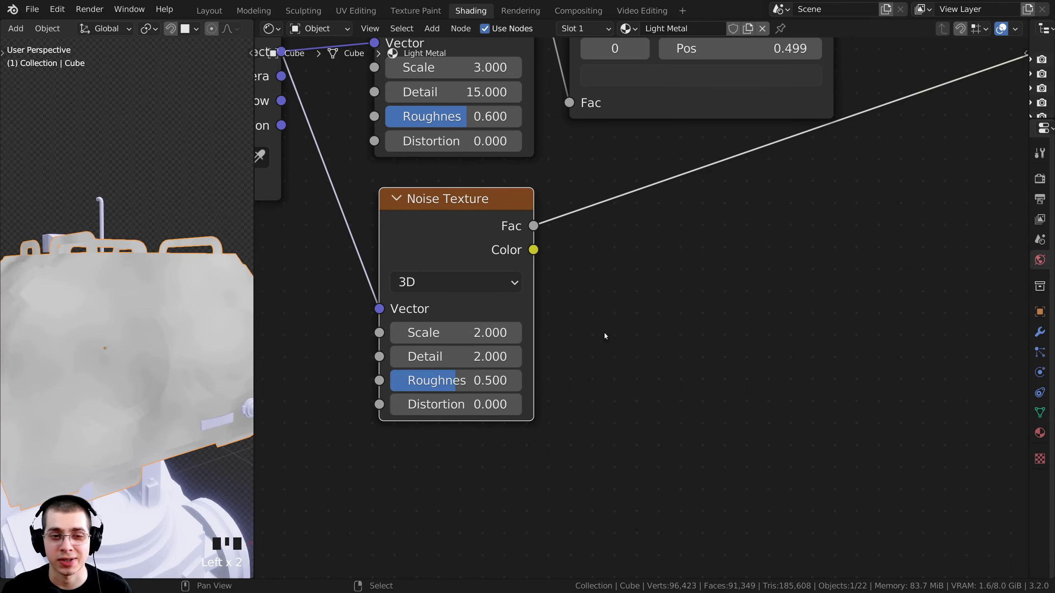
left_click(458, 356)
left_click_drag(458, 356, 521, 356)
scroll(104, 291, "down", 3)
middle_click_drag(104, 291, 123, 323)
scroll(559, 209, "down", 7)
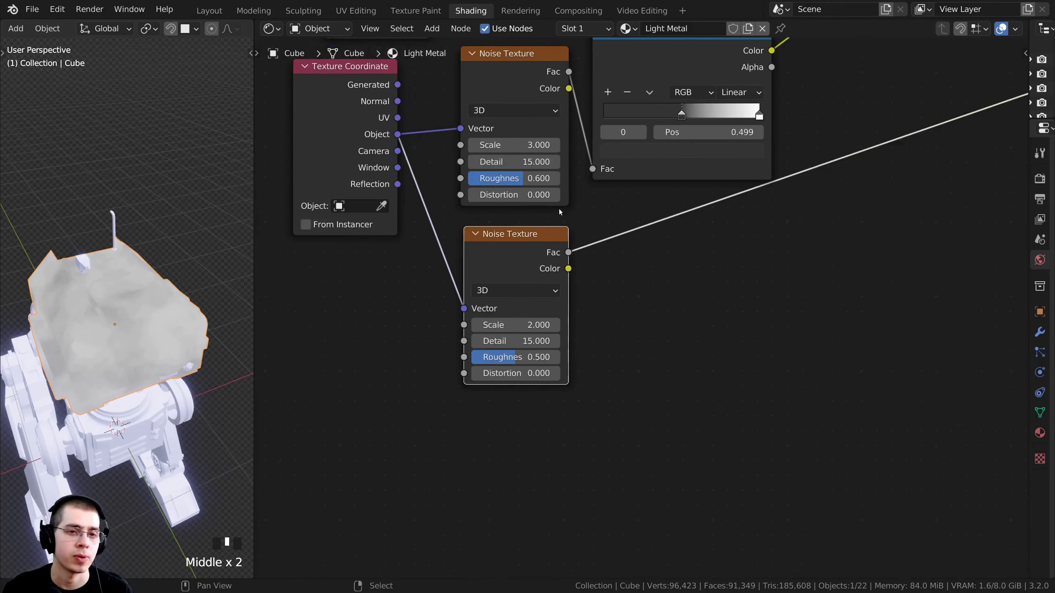
- Duplicate the noise ColorRamp and insert the copy into the link coming out of the second Noise Texture
middle_click_drag(625, 167, 499, 278)
scroll(540, 272, "up", 1)
middle_click_drag(409, 370, 427, 322)
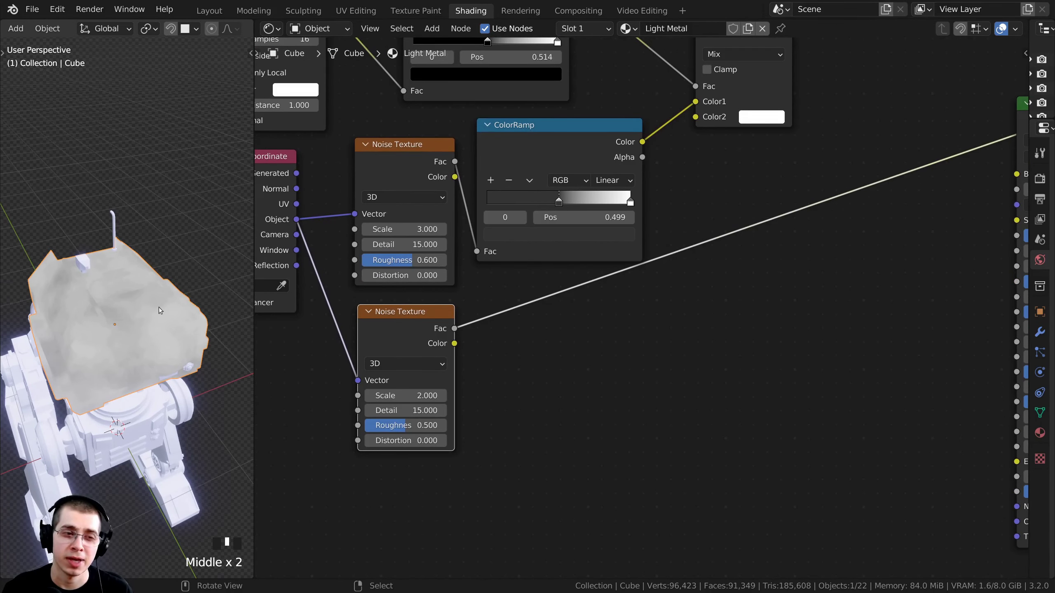
scroll(158, 307, "down", 5)
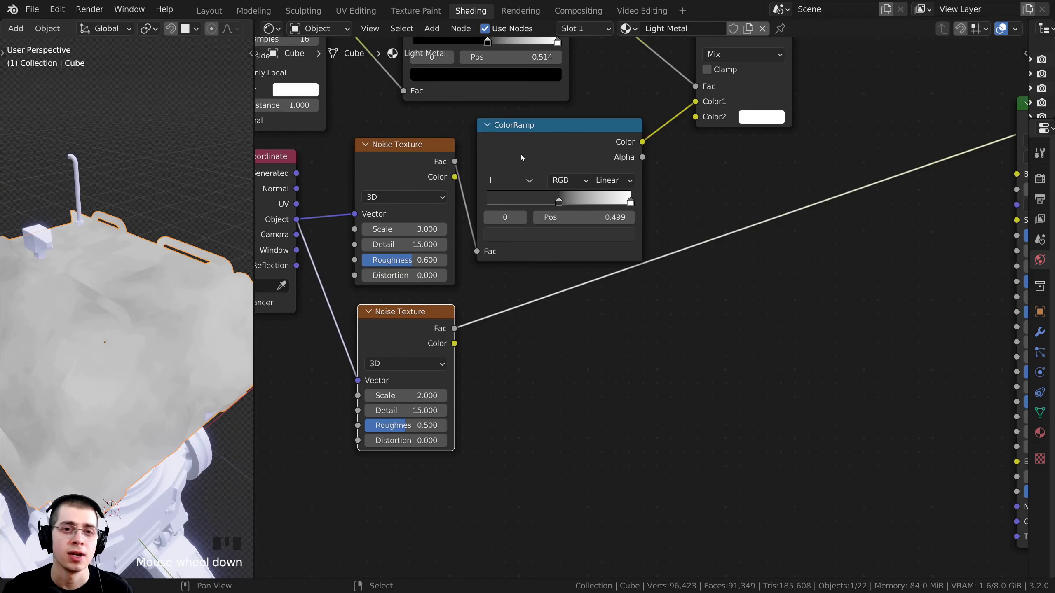
left_click_drag(522, 150, 535, 138)
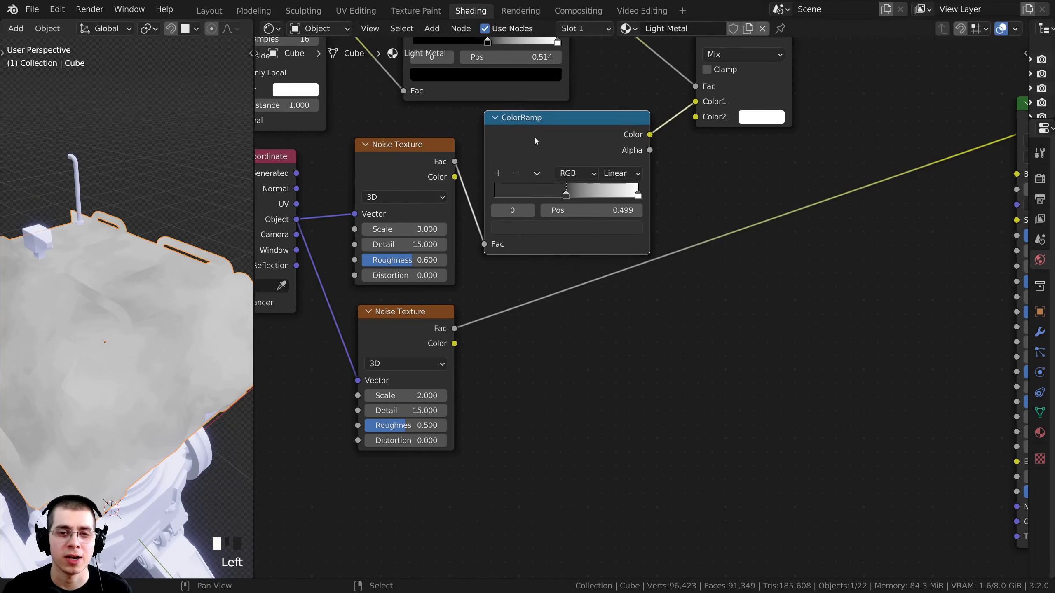
key("shift+d")
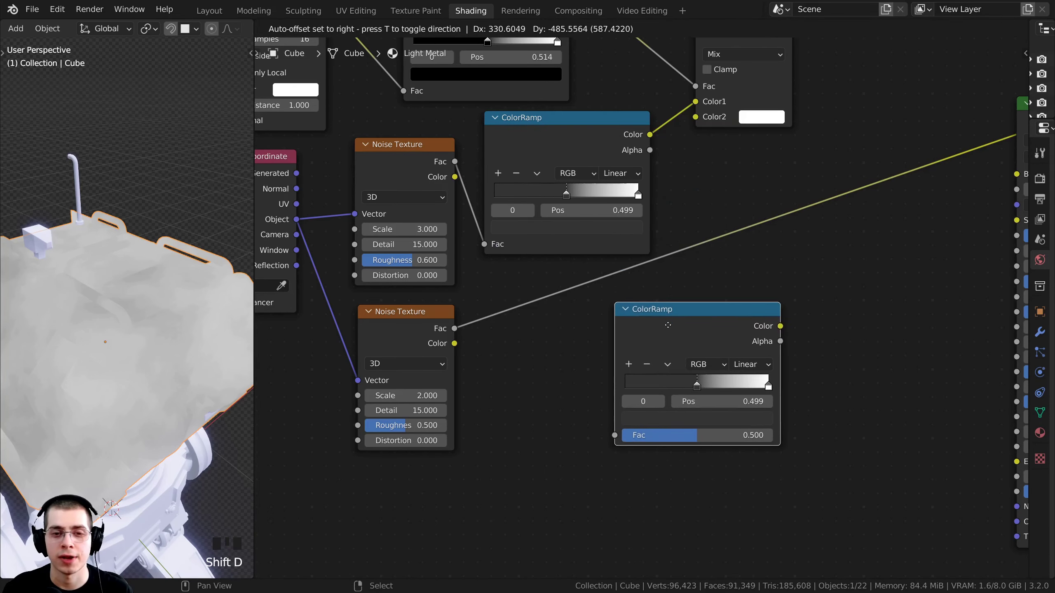
left_click(544, 295)
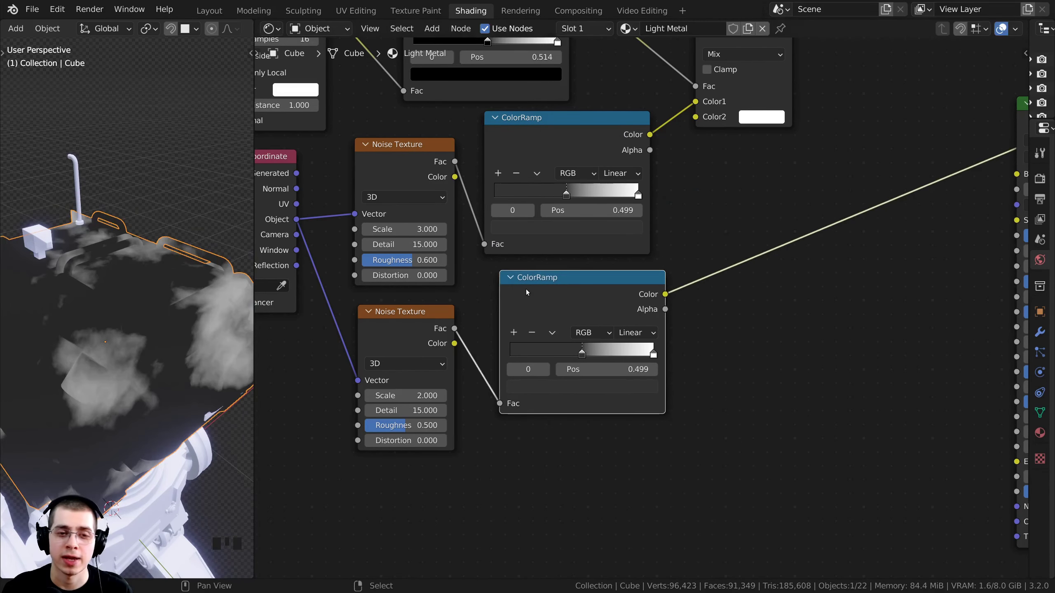
- Set the duplicated ColorRamp's dark stop to position 0
middle_click_drag(454, 334, 483, 326)
scroll(506, 320, "up", 5)
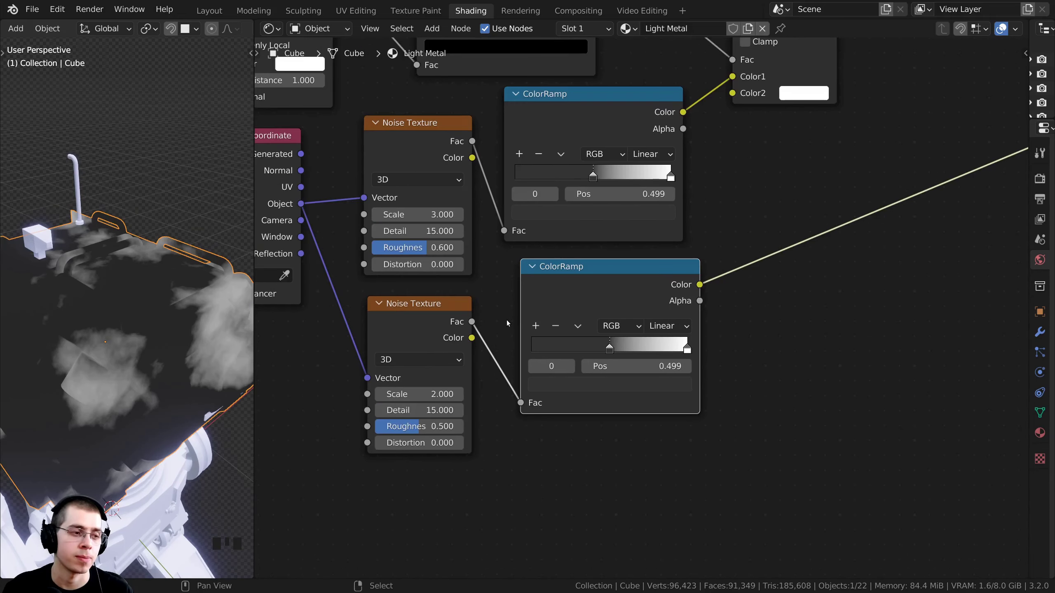
left_click_drag(606, 363, 444, 366)
middle_click_drag(464, 375, 460, 380)
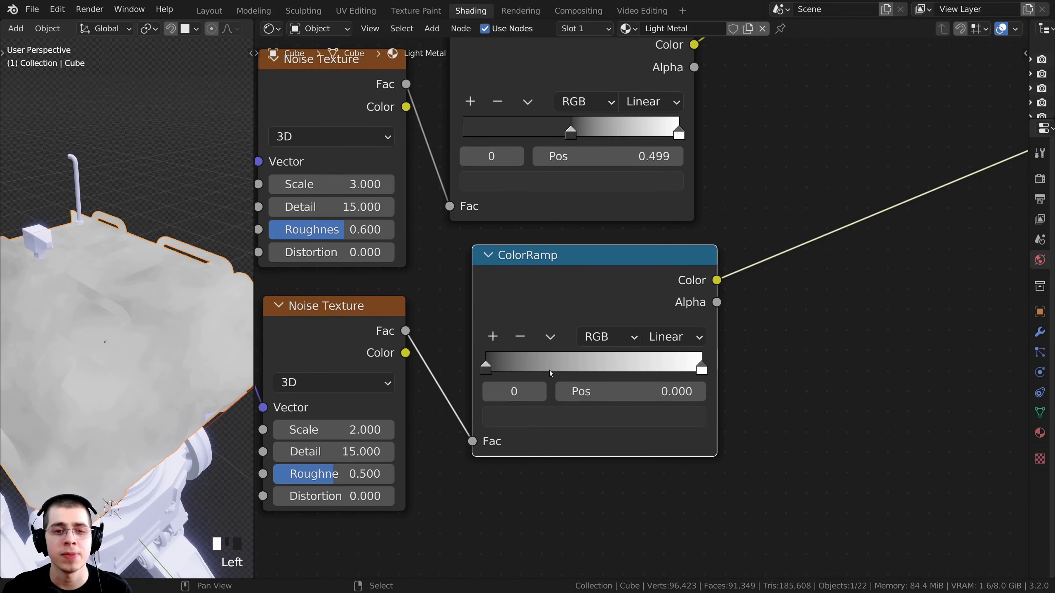
middle_click_drag(569, 394, 544, 418)
scroll(540, 428, "down", 2)
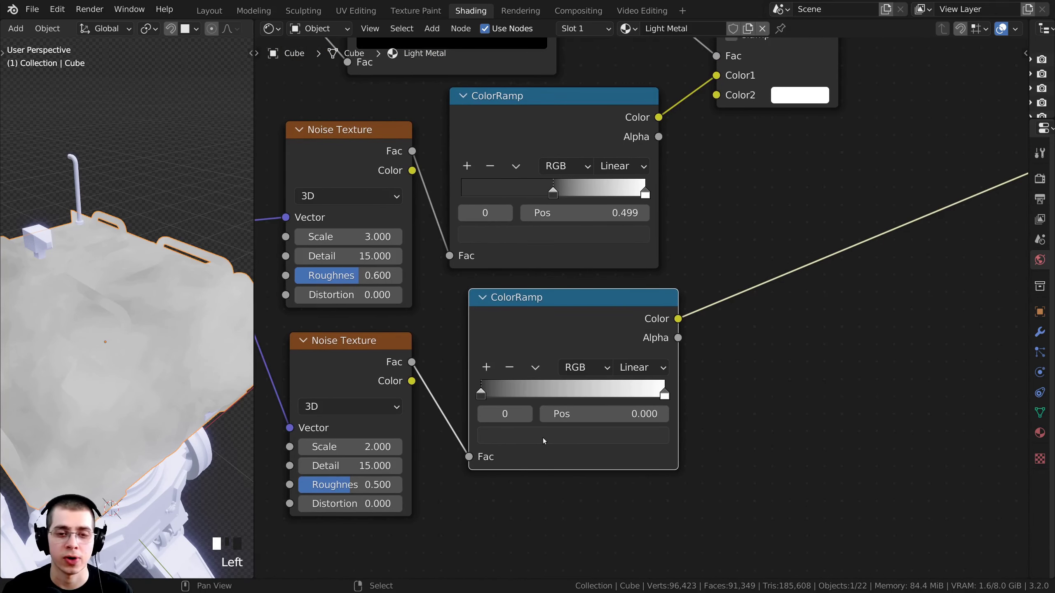
- Lighten the duplicated ColorRamp's dark stop to the mid grey hex 858585
left_click(520, 437)
left_click_drag(628, 290, 628, 247)
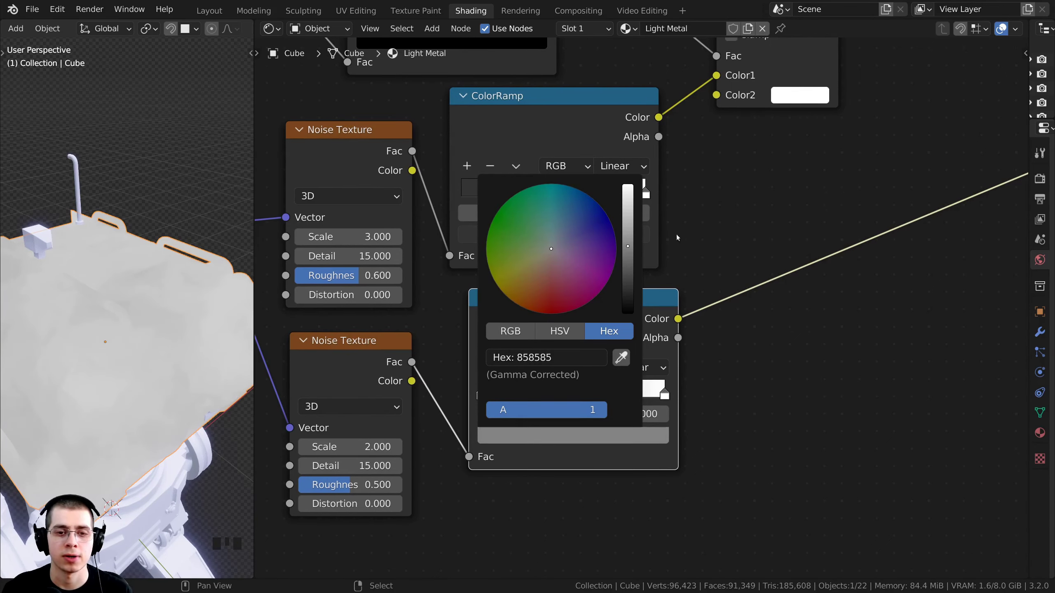
scroll(615, 345, "up", 1)
key("ctrl+v")
left_click(529, 456)
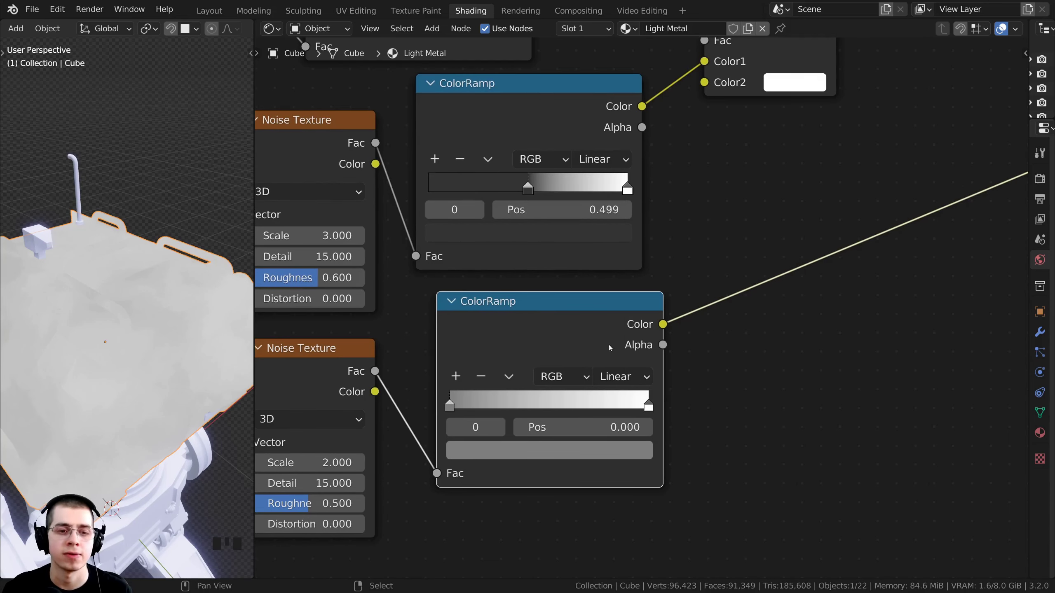
- Darken the duplicated ColorRamp's white stop to the light grey hex BFBFBF
double_click(647, 403)
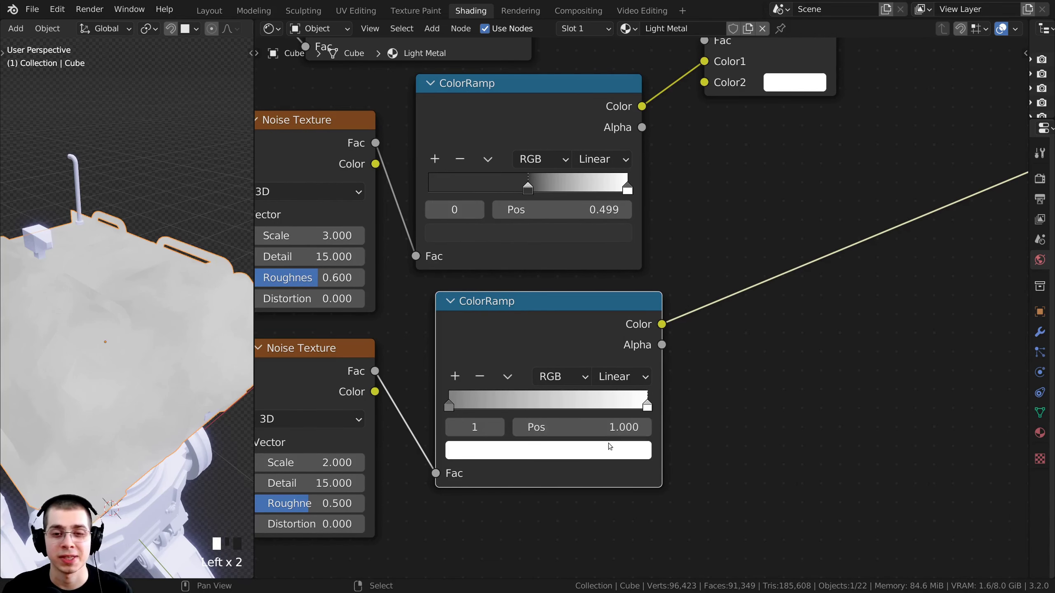
left_click(584, 449)
left_click_drag(607, 180, 608, 206)
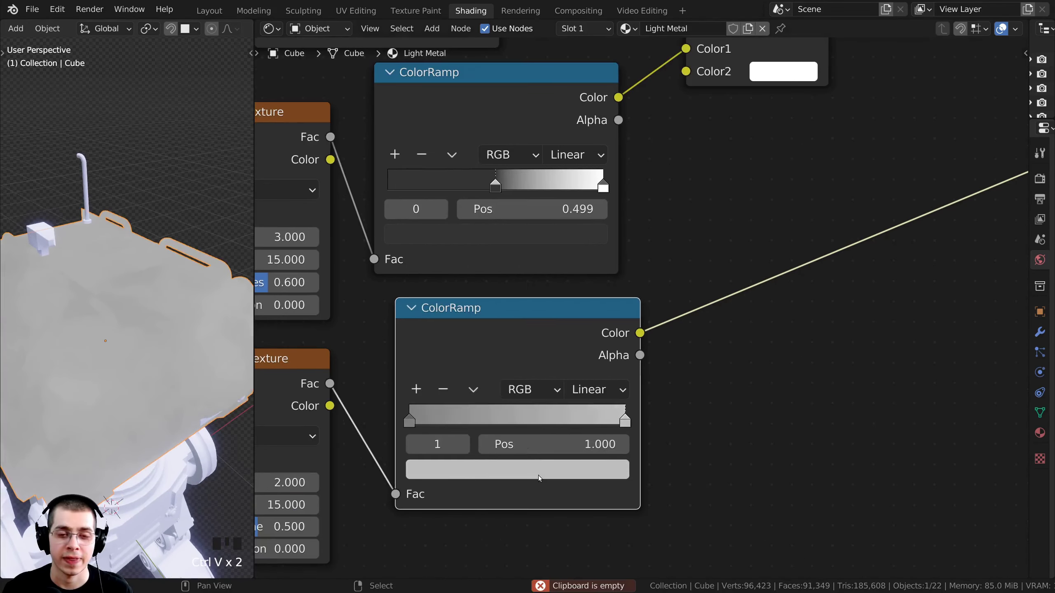
left_click(538, 475)
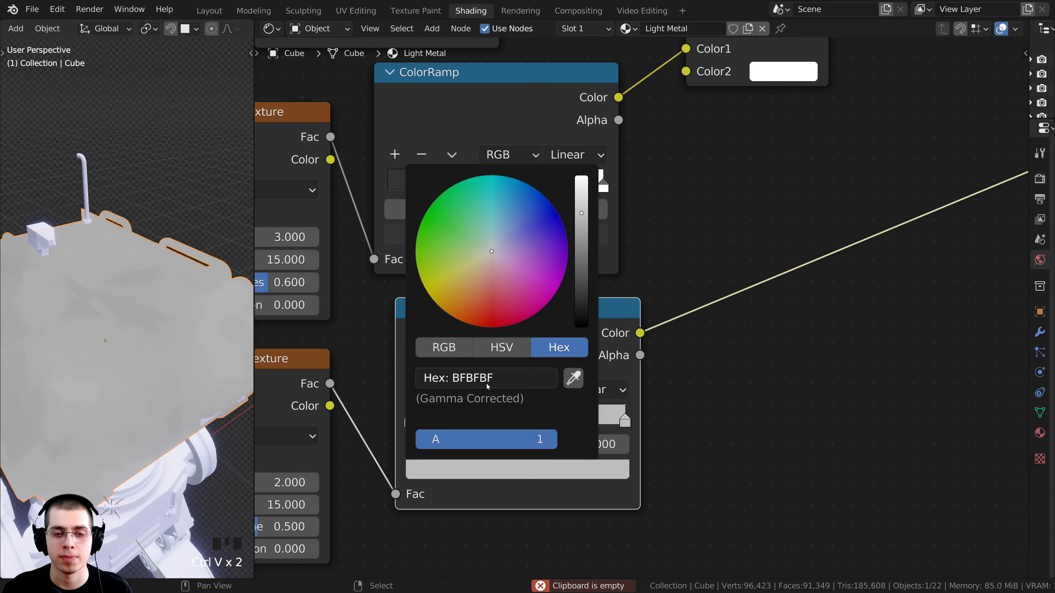
key("Escape")
- Line up the two noise ColorRamp nodes one above the other
left_click_drag(521, 331, 513, 330)
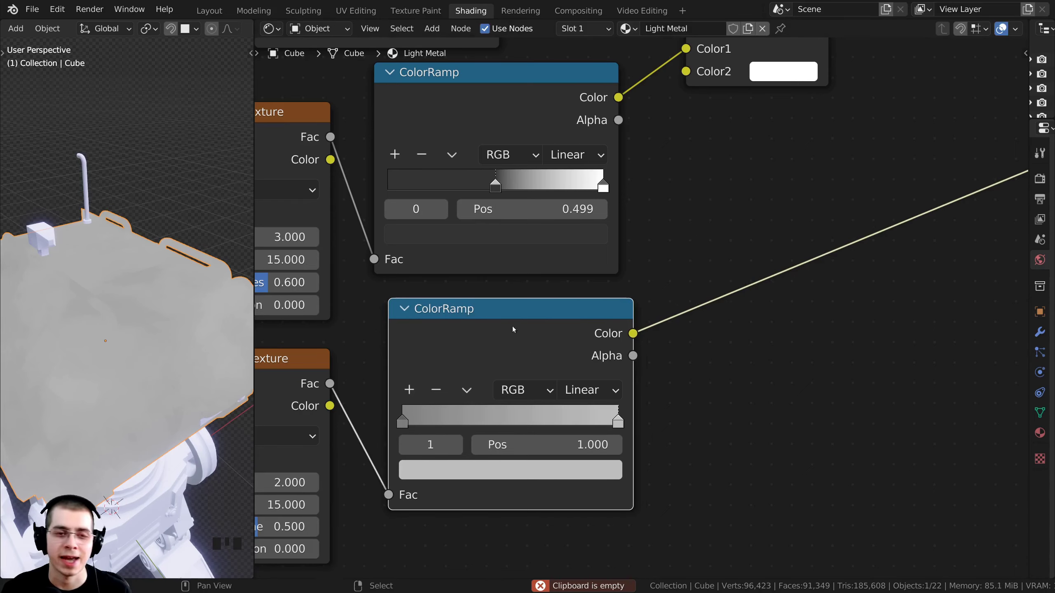
scroll(513, 330, "down", 4)
left_click_drag(485, 160, 491, 160)
left_click(490, 307)
scroll(174, 333, "down", 4)
middle_click_drag(174, 333, 224, 382)
scroll(199, 353, "up", 2)
left_click_drag(513, 331, 511, 330)
left_click(511, 330)
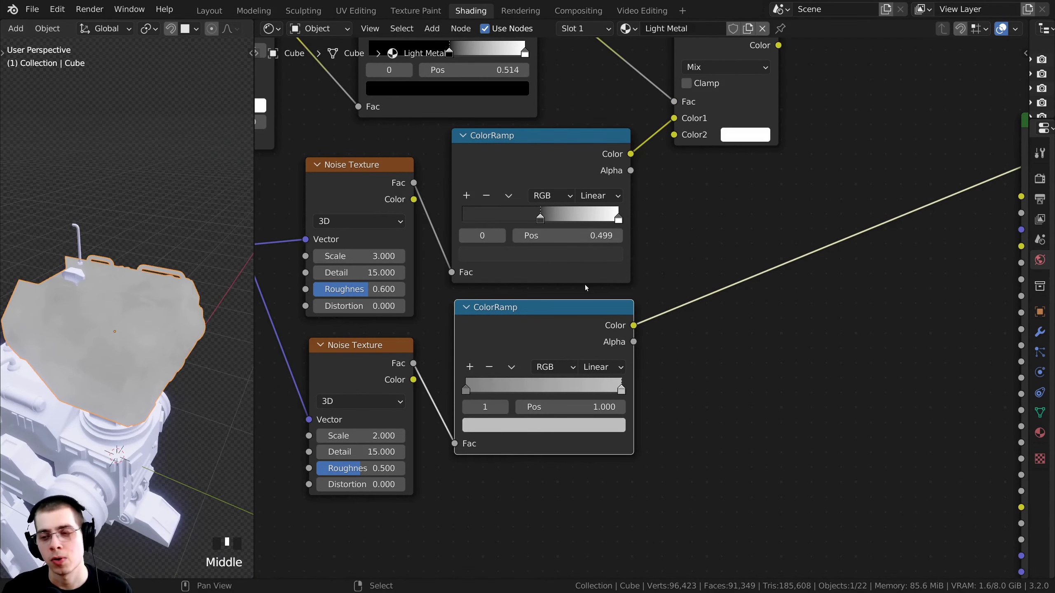
- Combine the existing Mix node and the lower ColorRamp through a new Mix node
middle_click_drag(220, 358, 158, 288)
scroll(120, 349, "up", 1)
scroll(583, 300, "down", 3)
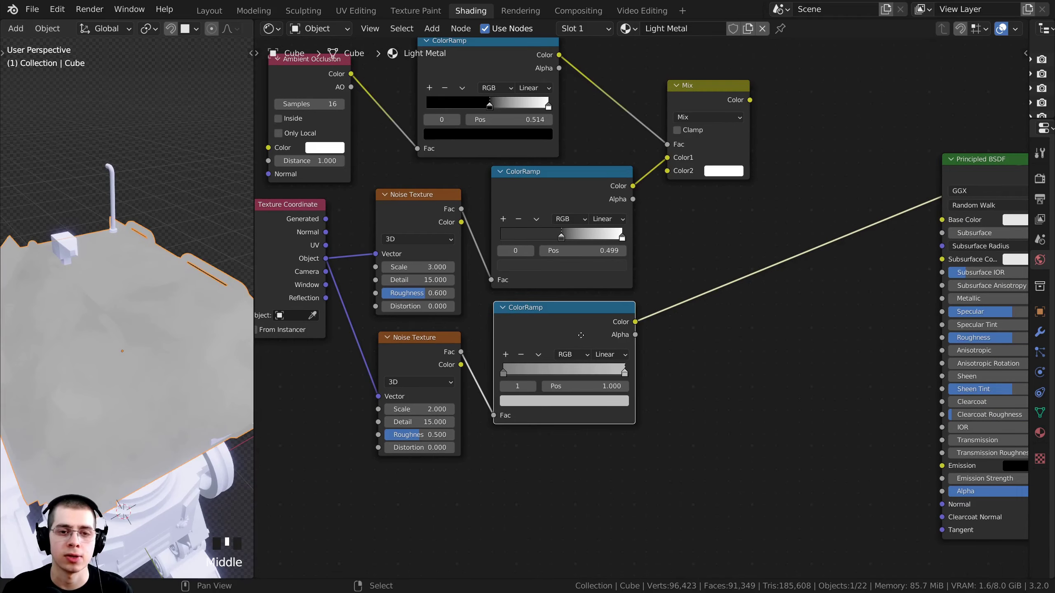
middle_click_drag(600, 302, 501, 295)
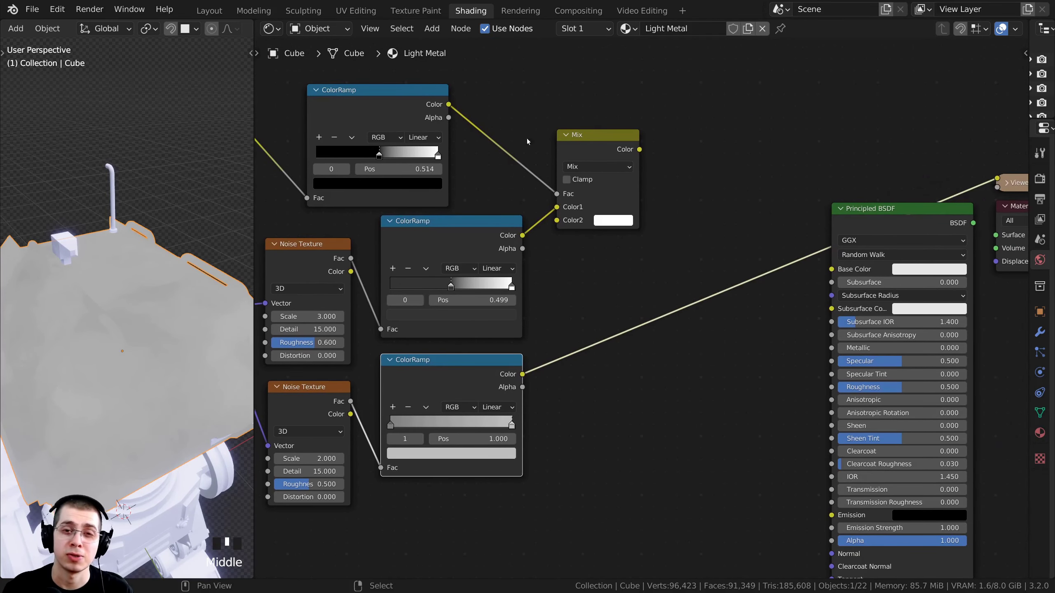
scroll(589, 138, "down", 2)
middle_click_drag(588, 139, 598, 161)
left_click(601, 165)
middle_click_drag(568, 194, 548, 208)
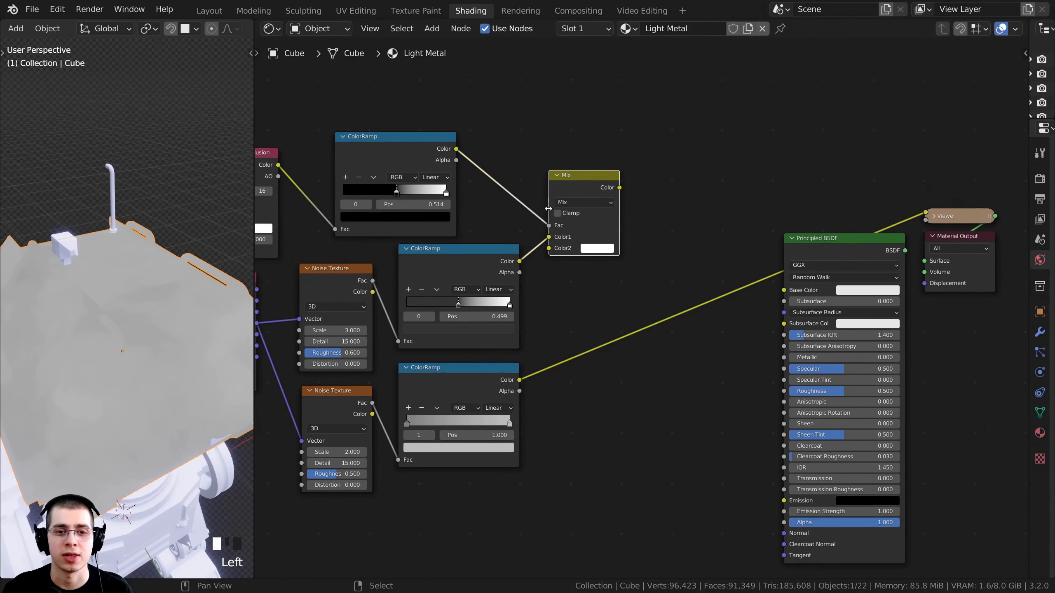
scroll(637, 160, "up", 1)
middle_click_drag(637, 160, 665, 118)
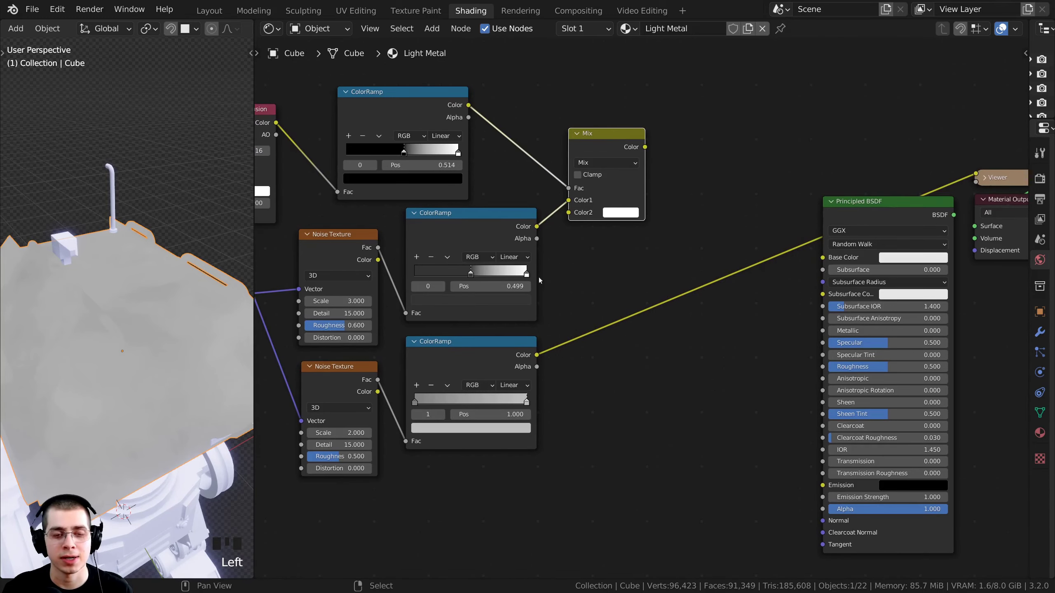
left_click(431, 367, "shift")
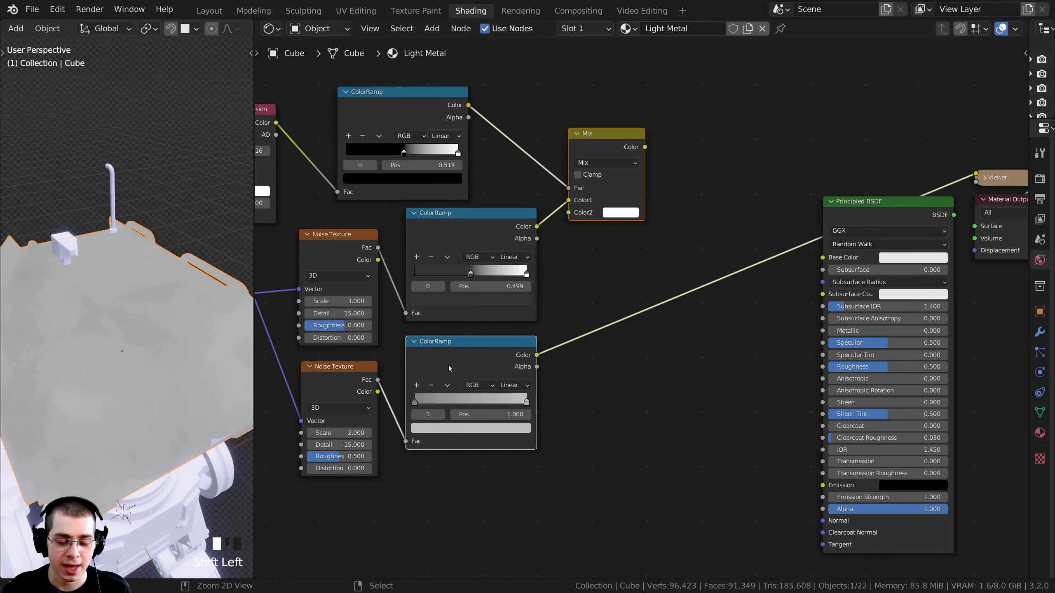
key("ctrl+0")
- Expand the new Mix node and move it clear of the Principled BSDF
middle_click_drag(685, 298, 648, 309)
scroll(648, 310, "up", 2)
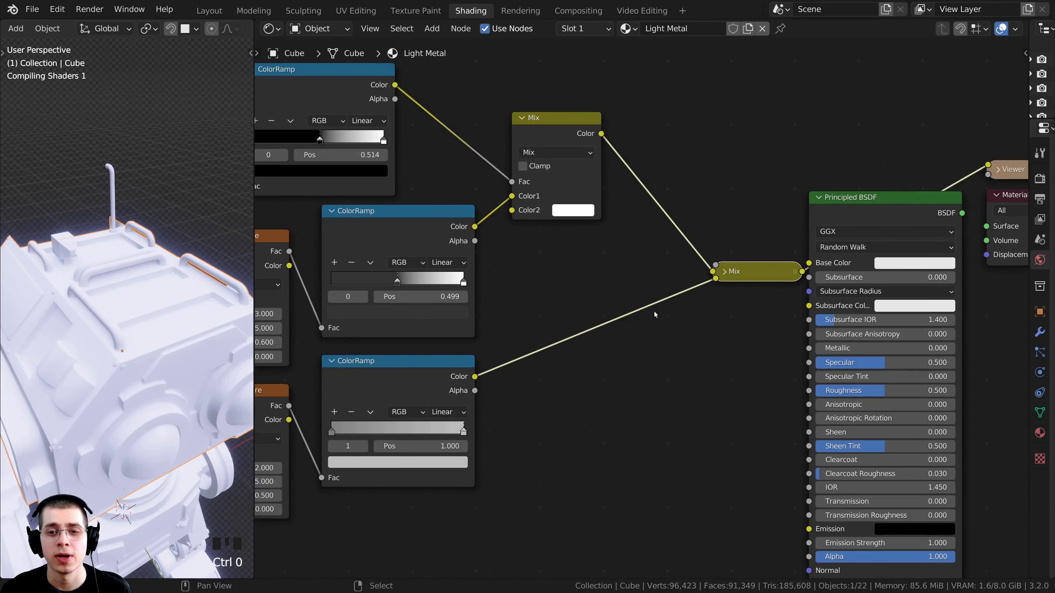
left_click(724, 270)
left_click_drag(723, 270, 682, 231)
middle_click_drag(682, 231, 656, 221)
left_click_drag(674, 233, 671, 232)
middle_click_drag(569, 219, 542, 226)
scroll(543, 226, "up", 1)
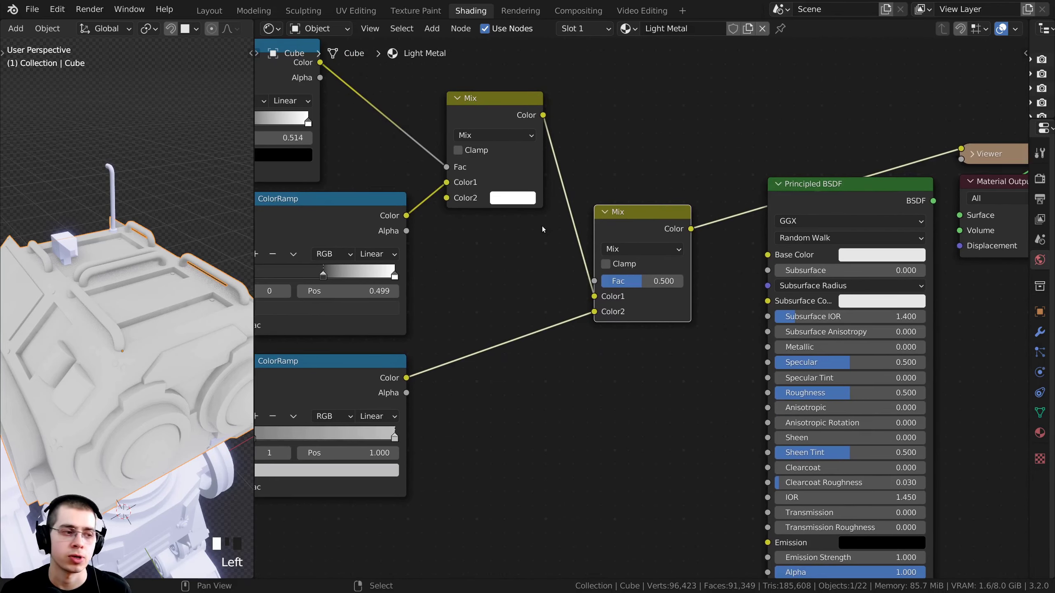
- Set the new Mix node's blending mode to Darken
scroll(637, 311, "up", 1)
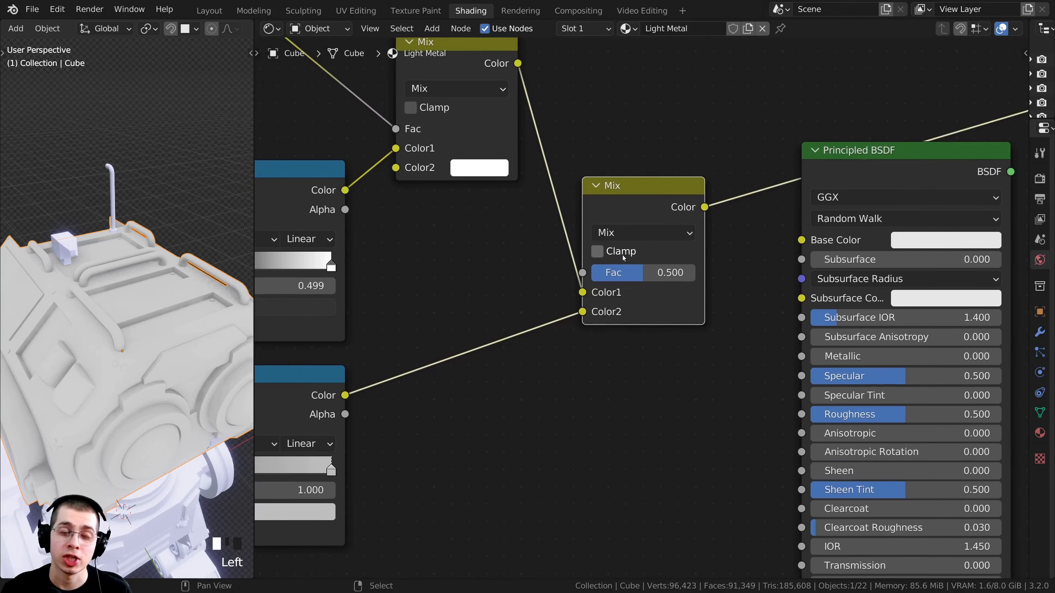
scroll(625, 249, "up", 1)
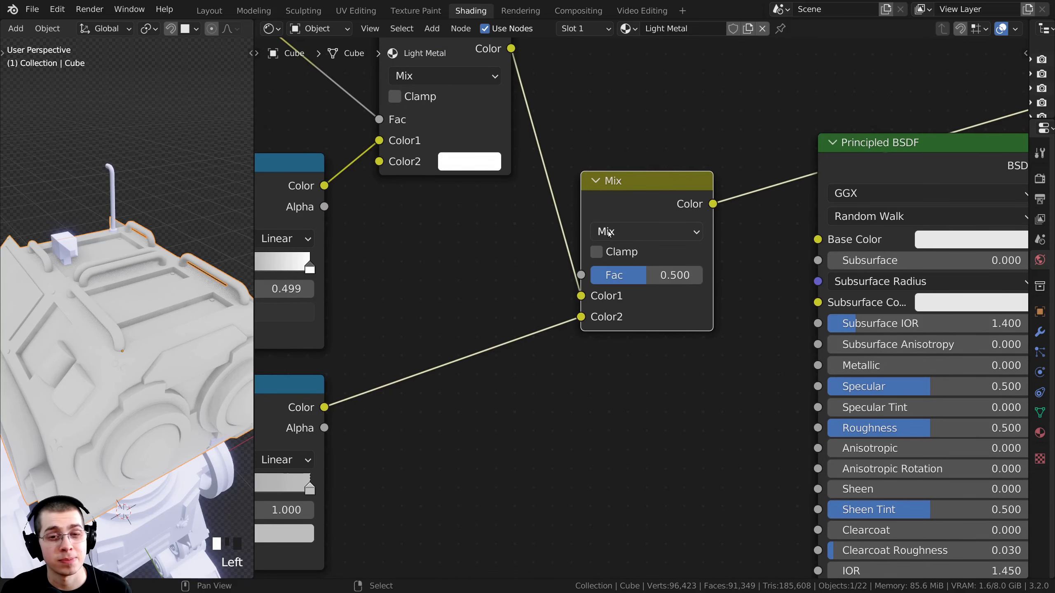
left_click(609, 232)
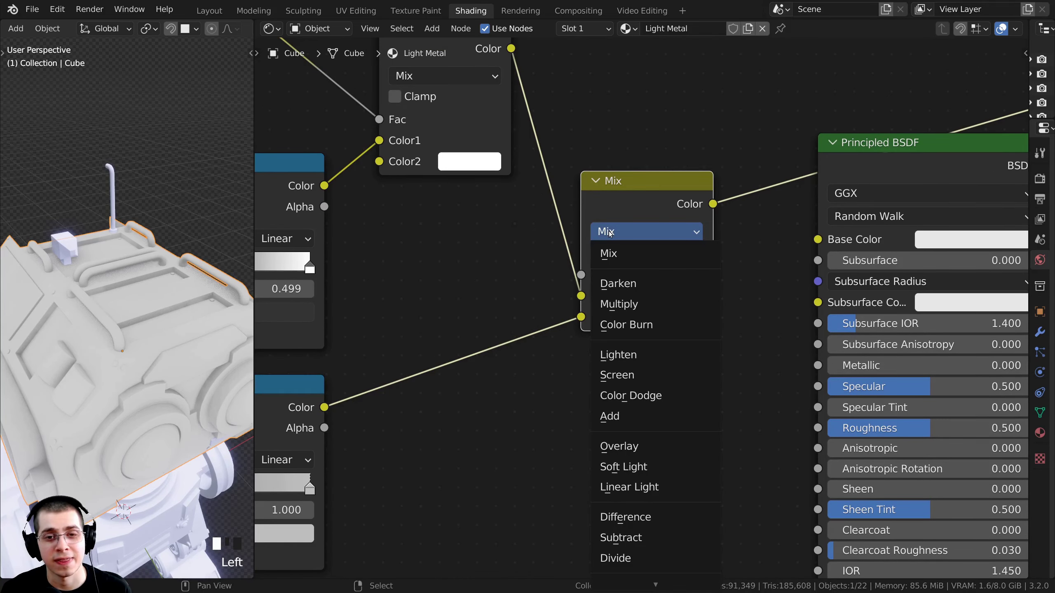
left_click(628, 284)
scroll(623, 283, "down", 2)
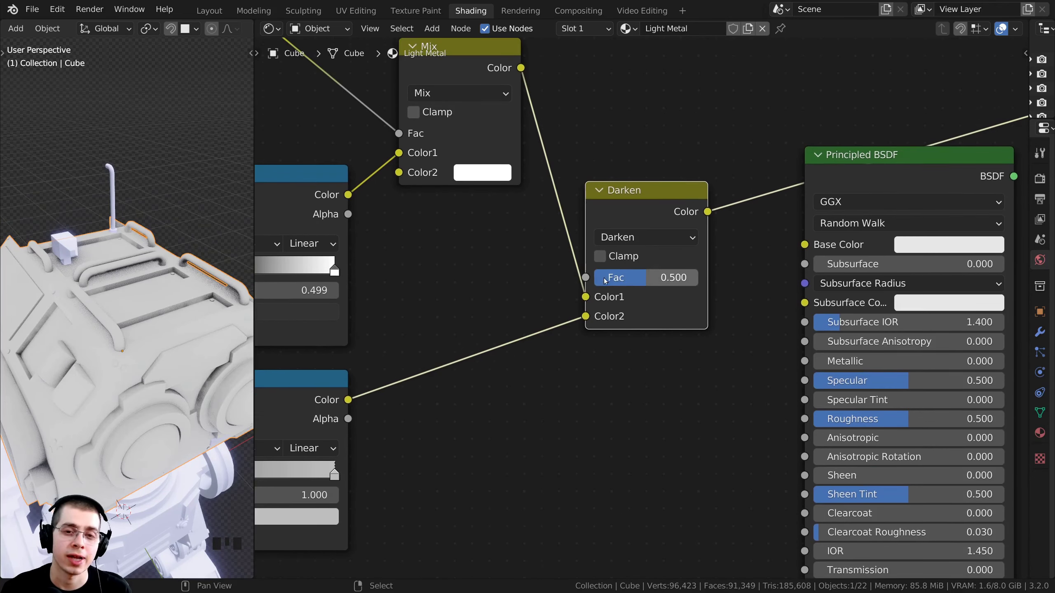
scroll(605, 271, "up", 1)
- Swap the Darken node's inputs so the lower ColorRamp feeds Color1 and the Mix node feeds Color2
middle_click_drag(605, 271, 618, 326)
scroll(599, 258, "down", 3)
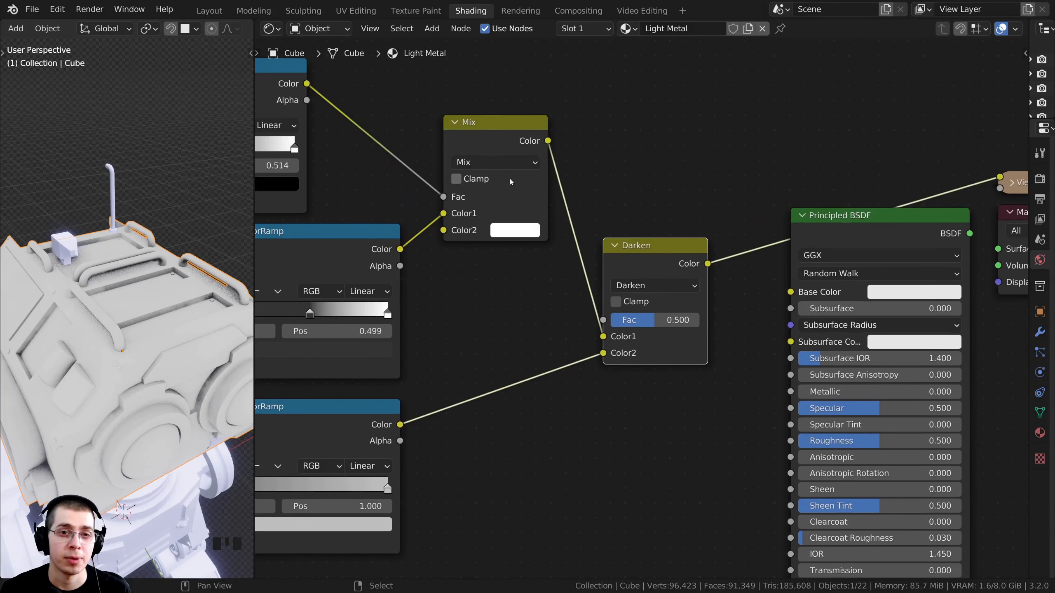
left_click_drag(511, 187, 506, 187)
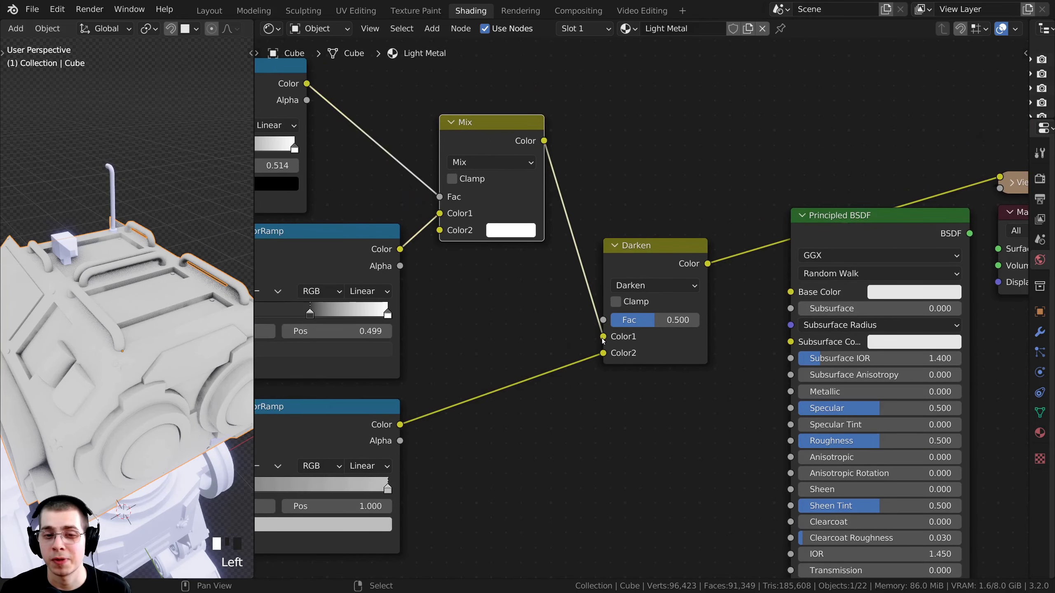
left_click_drag(603, 338, 602, 353)
middle_click_drag(342, 422, 438, 389)
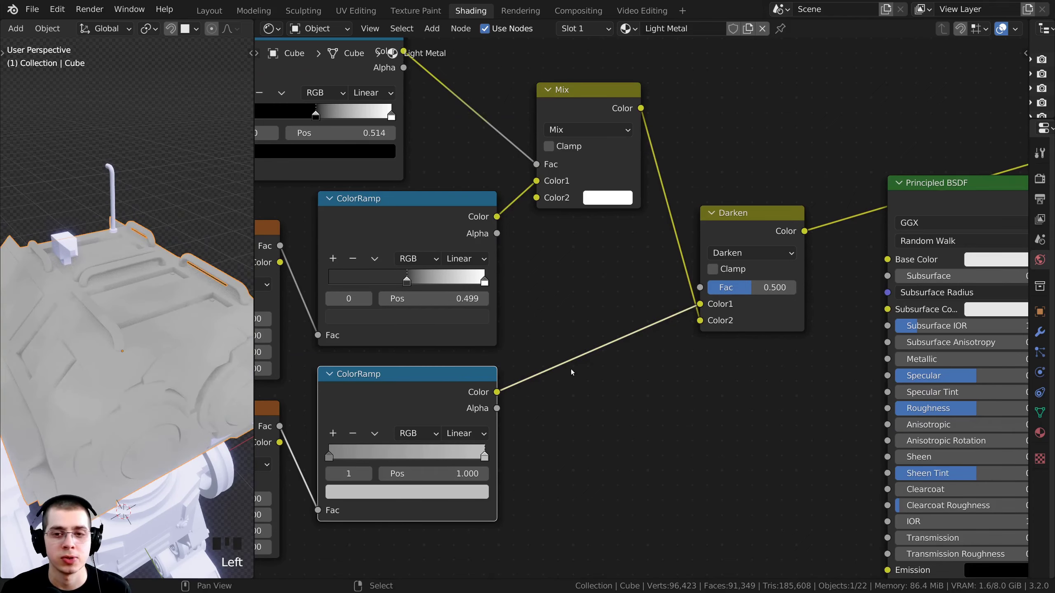
- Set the Darken node's Fac to 1
middle_click_drag(638, 315, 563, 344)
scroll(670, 298, "up", 3)
scroll(670, 301, "up", 2)
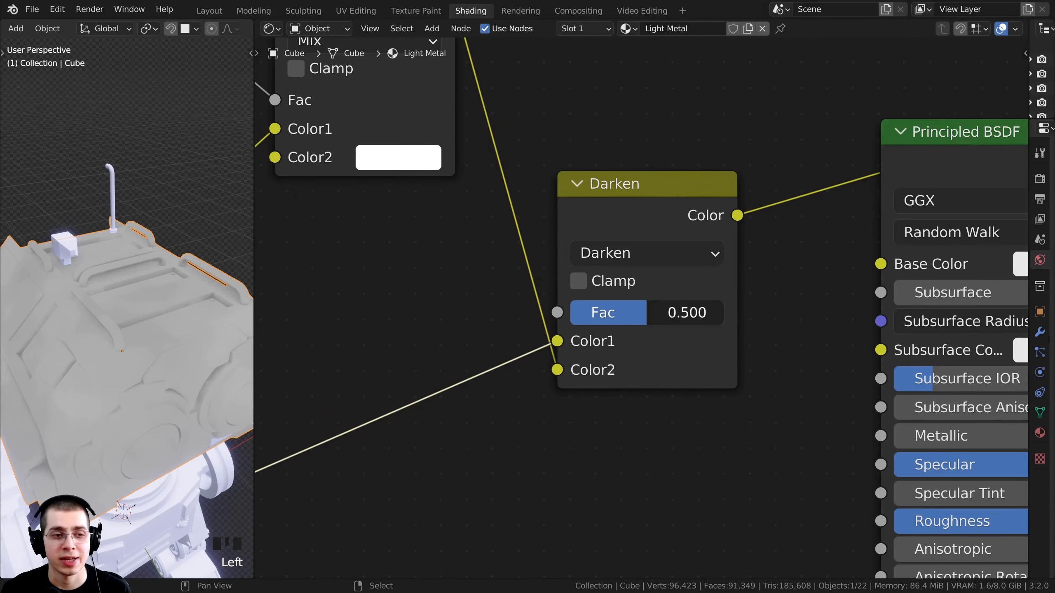
mouse_move(667, 312)
left_mouse_down()
mouse_move(694, 313)
mouse_move(599, 312)
mouse_move(723, 312)
left_mouse_up()
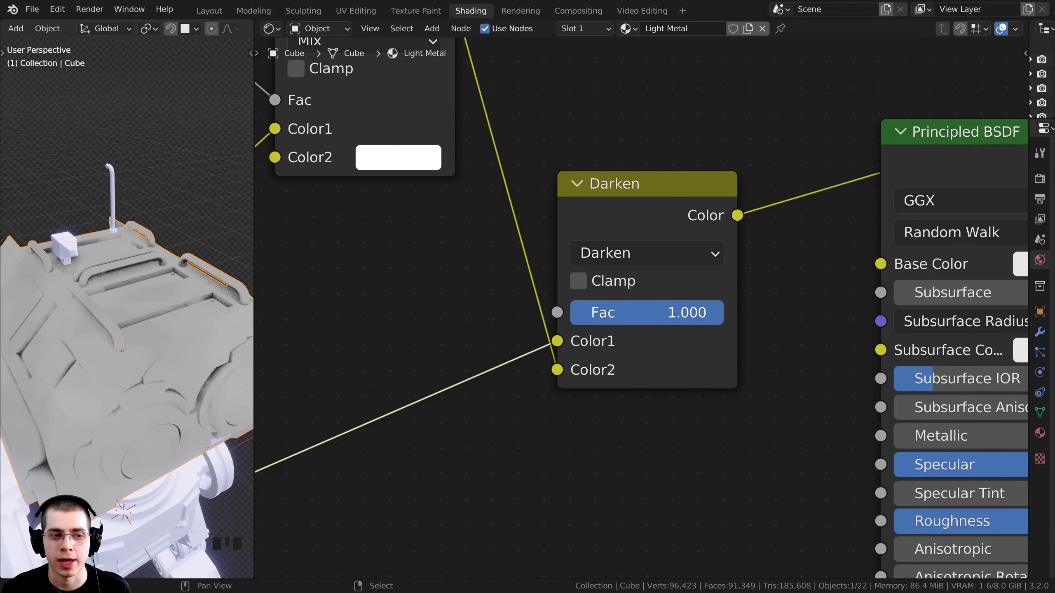
- Examine the darkened texture on the robot's head from above, up close and from the front
mouse_move(634, 309)
left_mouse_down()
mouse_move(574, 312)
mouse_move(635, 312)
left_mouse_up()
middle_click_drag(225, 323, 167, 298)
scroll(134, 330, "up", 3)
middle_click_drag(134, 330, 137, 247)
scroll(145, 358, "up", 3)
middle_click_drag(100, 346, 136, 286)
scroll(206, 359, "down", 2)
middle_click_drag(206, 359, 175, 336)
scroll(191, 279, "down", 3)
scroll(502, 311, "down", 1)
scroll(501, 309, "down", 3)
left_click(631, 323)
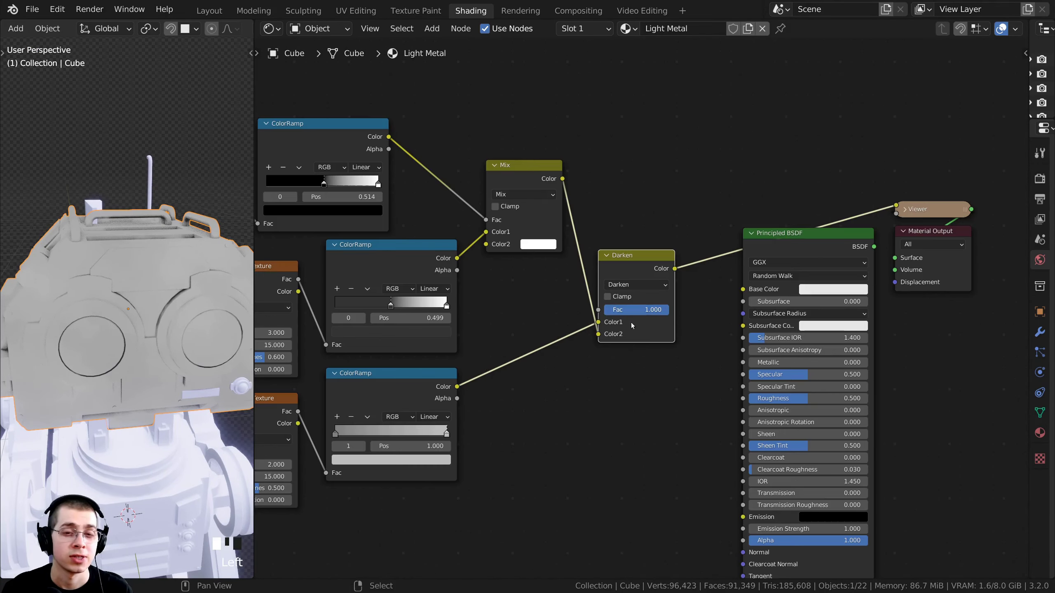
- Connect the Darken node's Color output to the Principled BSDF's Base Color
scroll(609, 310, "up", 2)
middle_click_drag(799, 244, 669, 259)
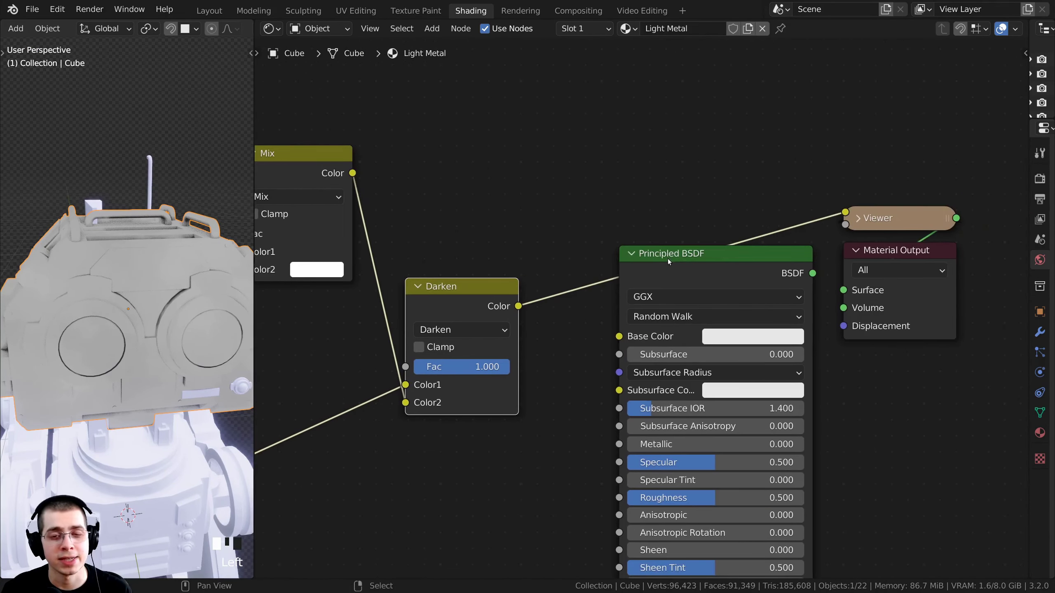
scroll(670, 259, "up", 1)
middle_click_drag(558, 312, 571, 275)
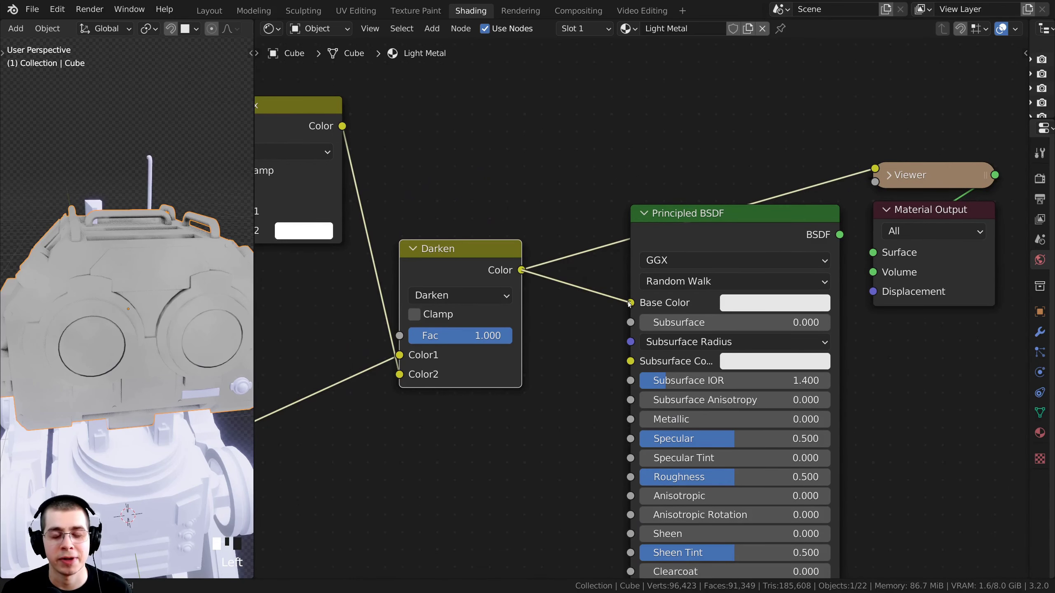
left_click_drag(630, 304, 629, 304)
middle_click_drag(797, 251, 713, 251)
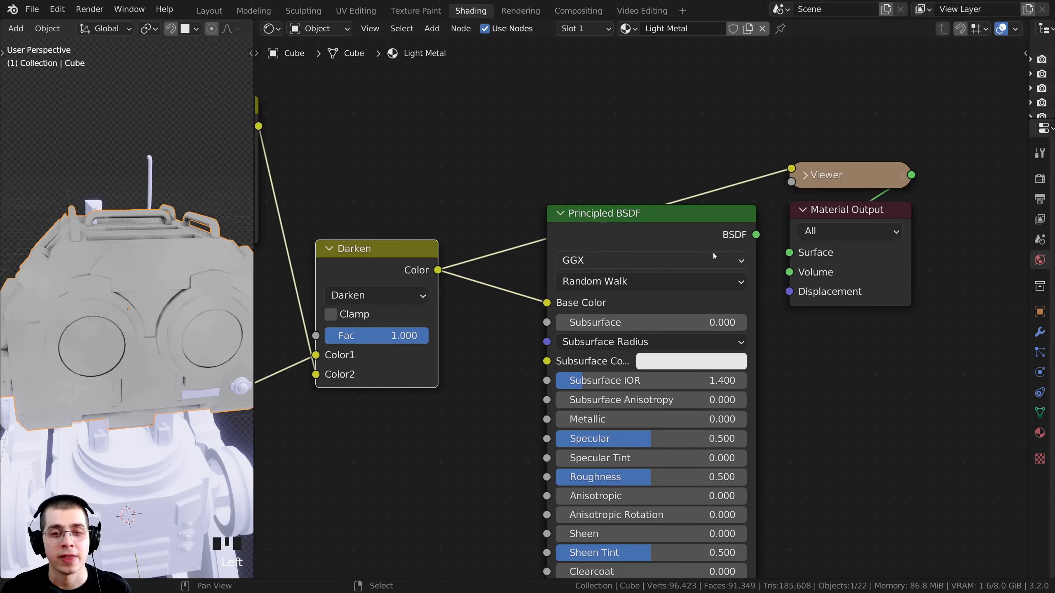
- Connect the Principled BSDF to the Material Output's Surface in place of the Viewer, and nudge the shader node into position
left_click(691, 236, "ctrl+shift")
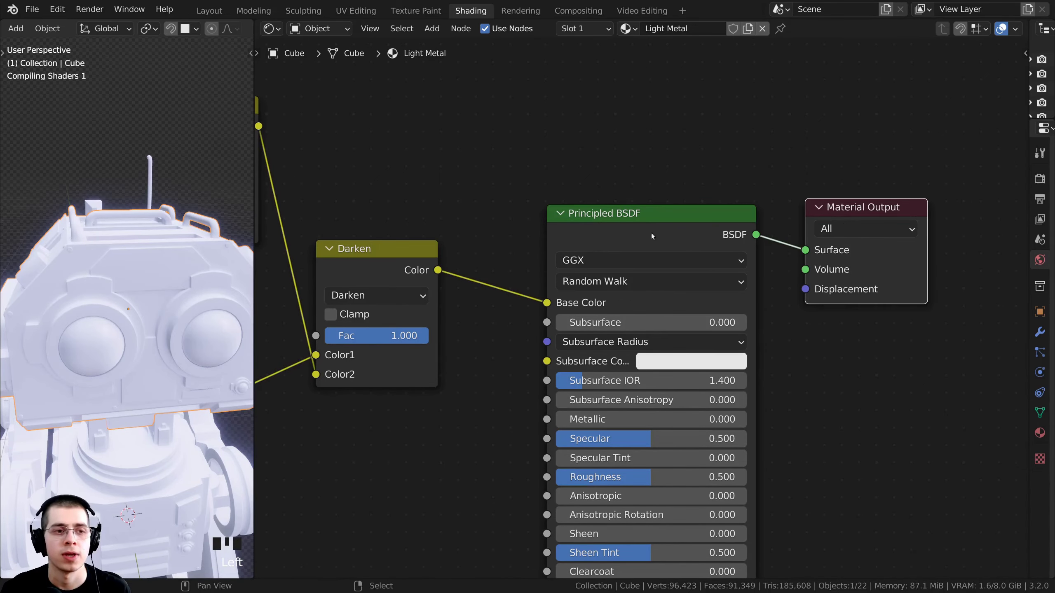
left_click_drag(611, 227, 595, 226)
scroll(772, 229, "down", 1)
middle_click_drag(723, 242, 662, 219)
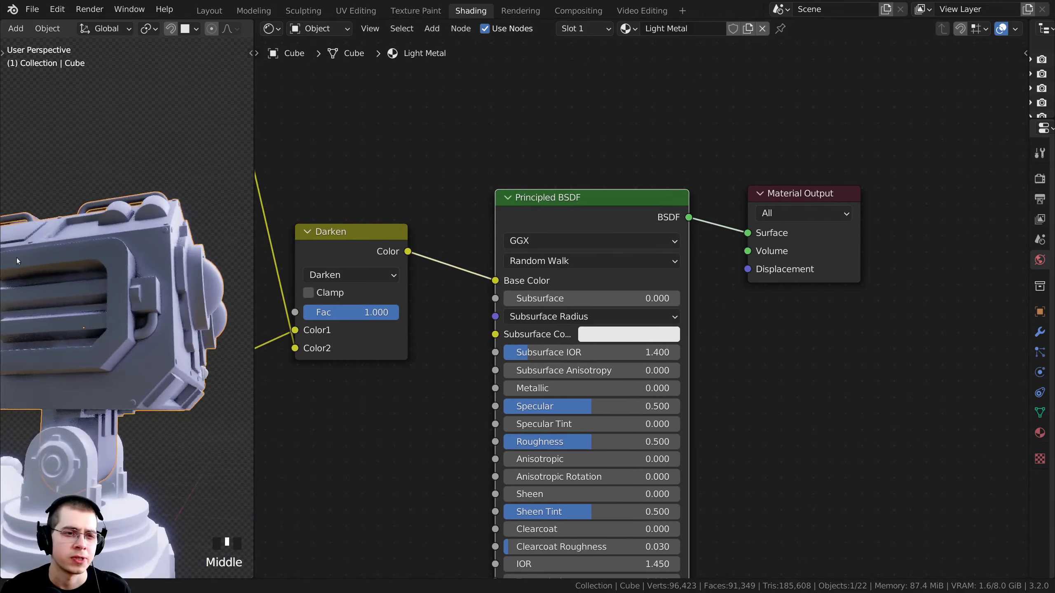
- Check the head's shading from several sides and set the Principled BSDF's Metallic to 1
middle_click_drag(17, 260, 85, 330)
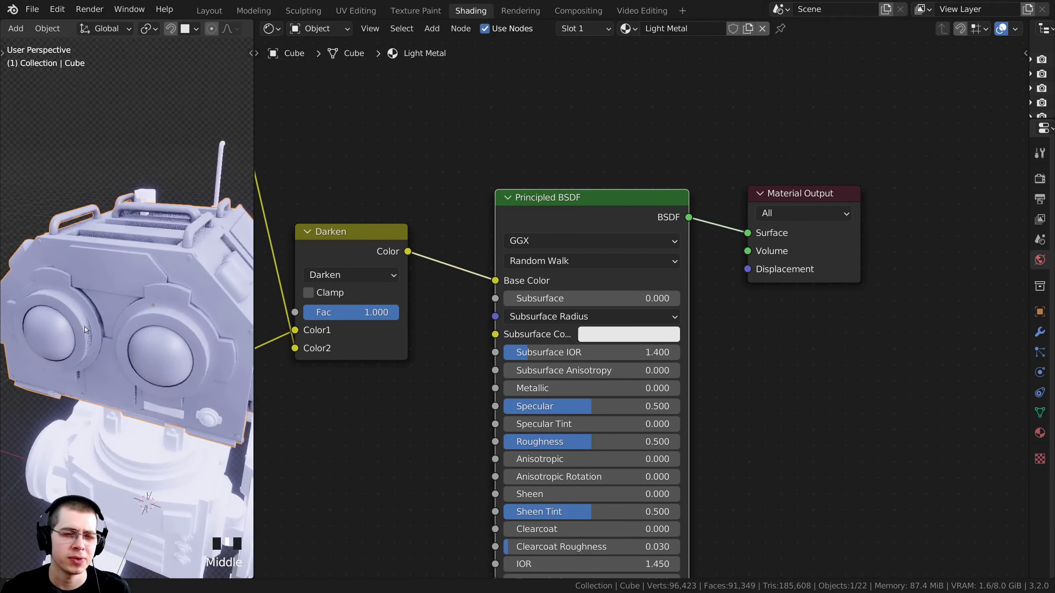
scroll(85, 330, "up", 2)
middle_click_drag(234, 300, 103, 325)
scroll(467, 376, "down", 1)
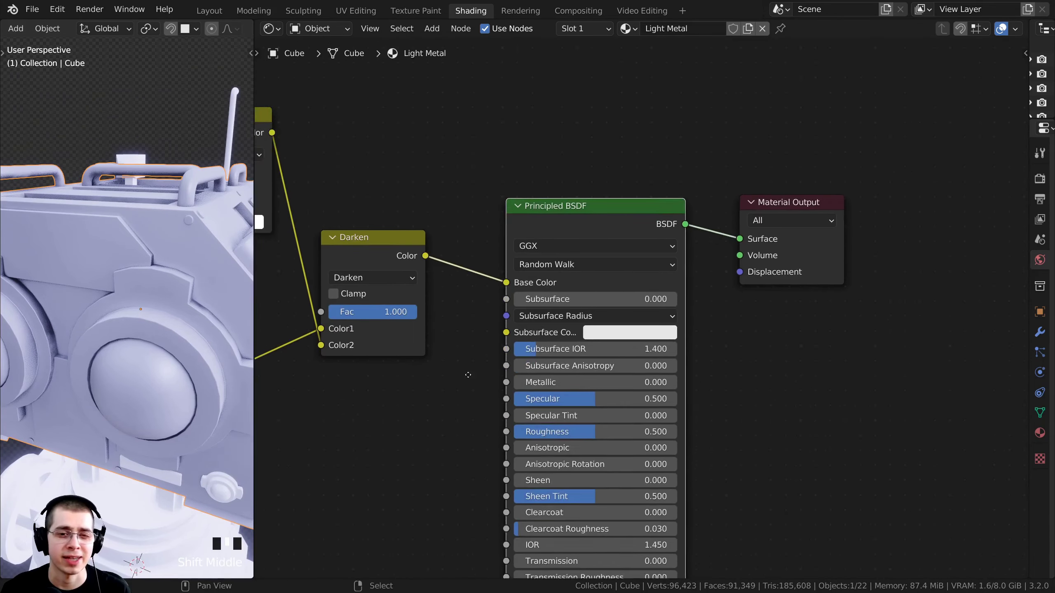
middle_click_drag(467, 376, 523, 295)
middle_click_drag(166, 325, 117, 322, "shift")
scroll(117, 322, "down", 1)
scroll(616, 336, "up", 1)
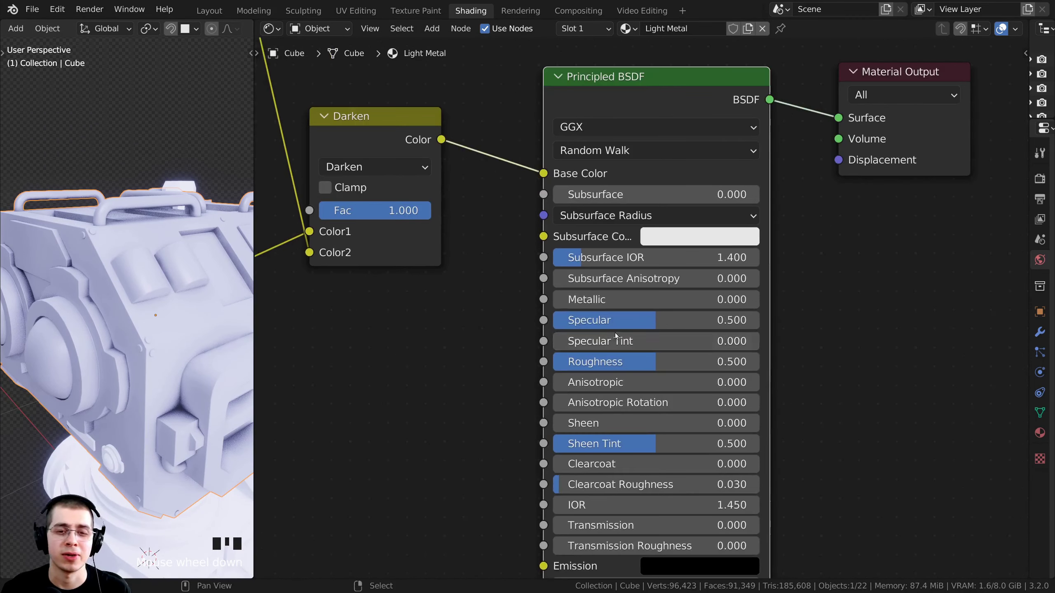
scroll(630, 283, "up", 1)
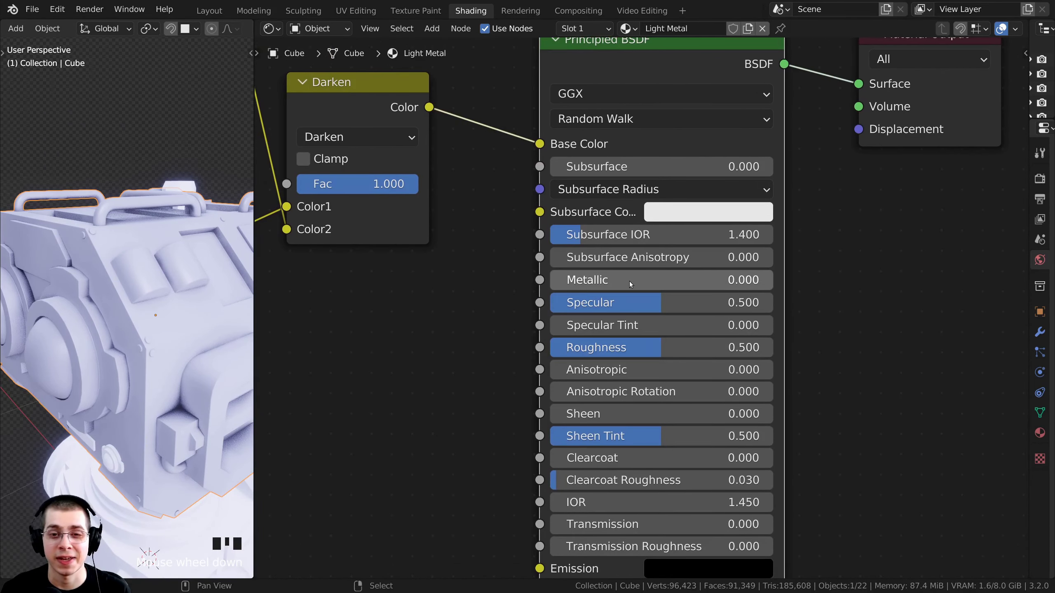
left_click_drag(630, 284, 770, 280)
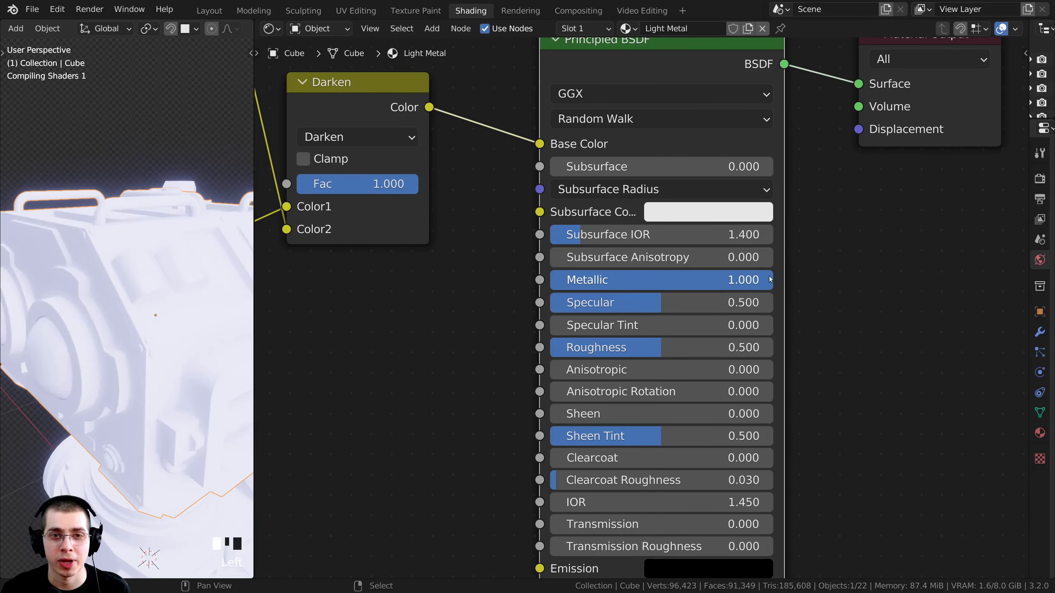
left_click_drag(609, 70, 612, 84)
- Widen the 3D viewport to give the robot's head more room beside the node editor
scroll(132, 400, "down", 3)
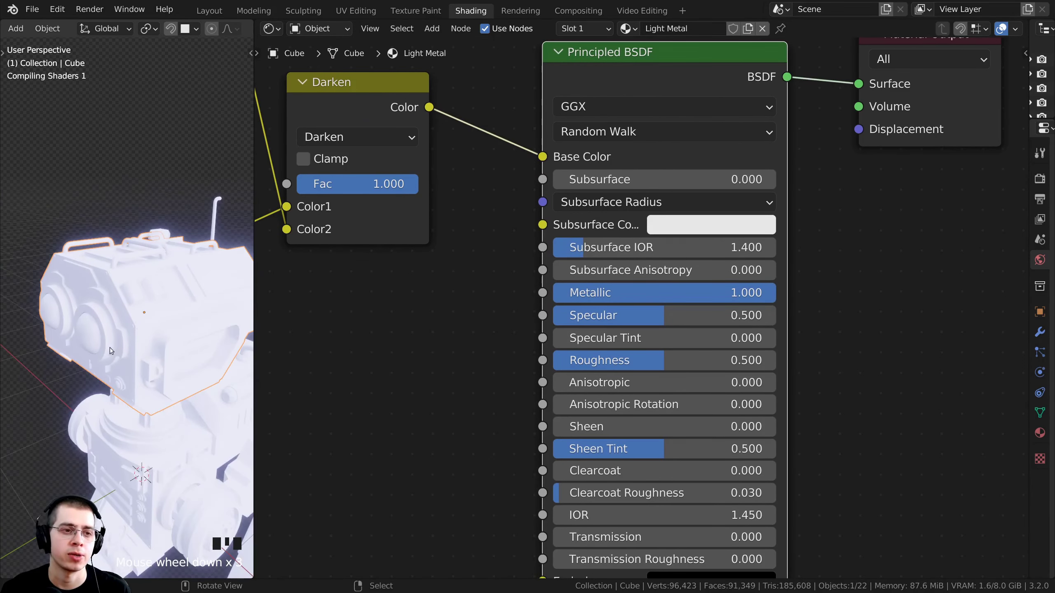
middle_click_drag(109, 351, 188, 296)
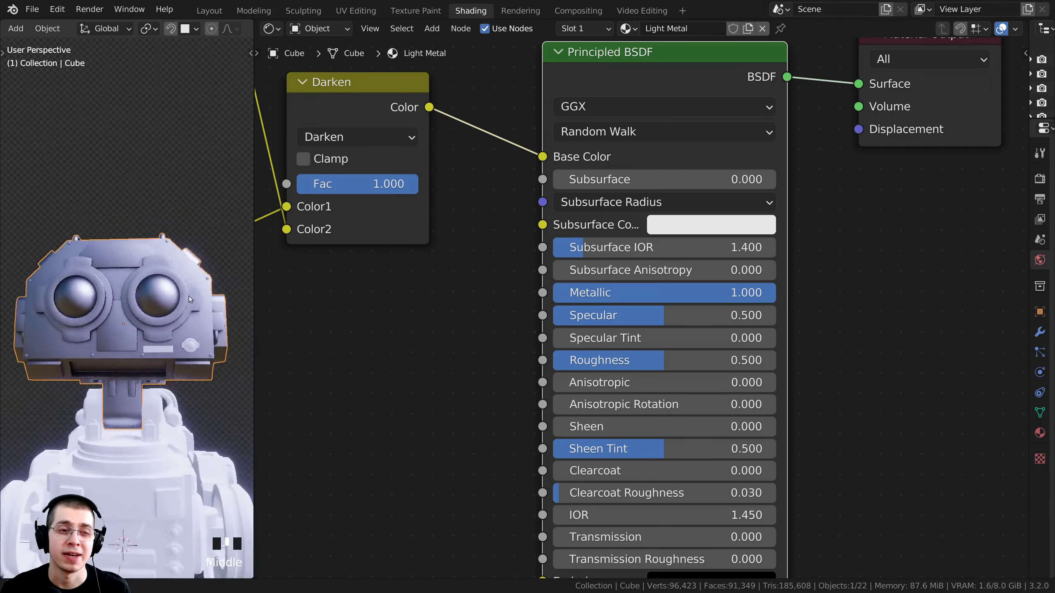
scroll(224, 300, "up", 2)
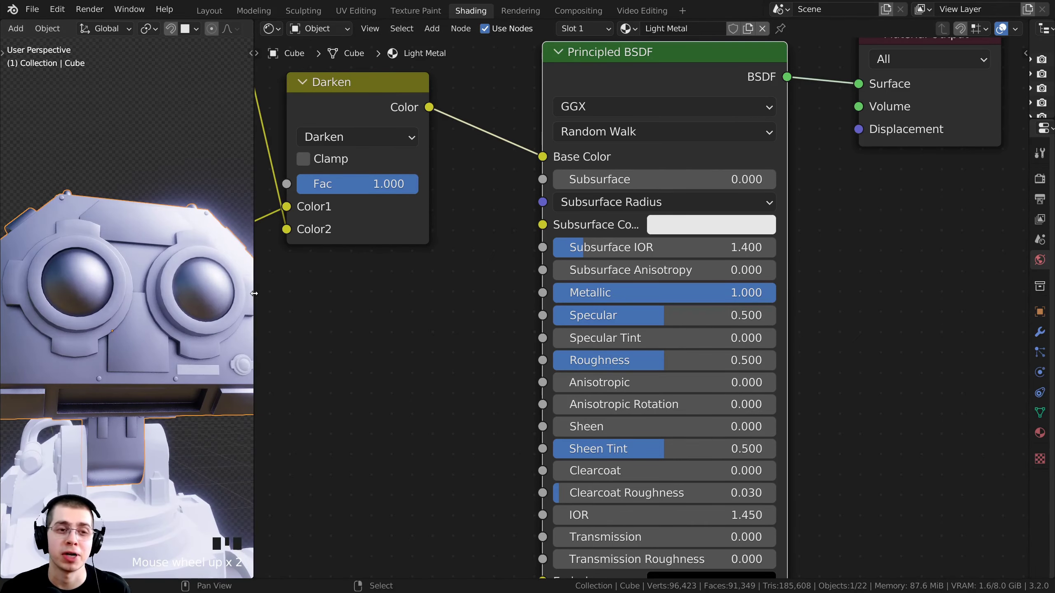
left_click_drag(254, 293, 348, 295)
middle_click_drag(288, 307, 155, 290, "shift")
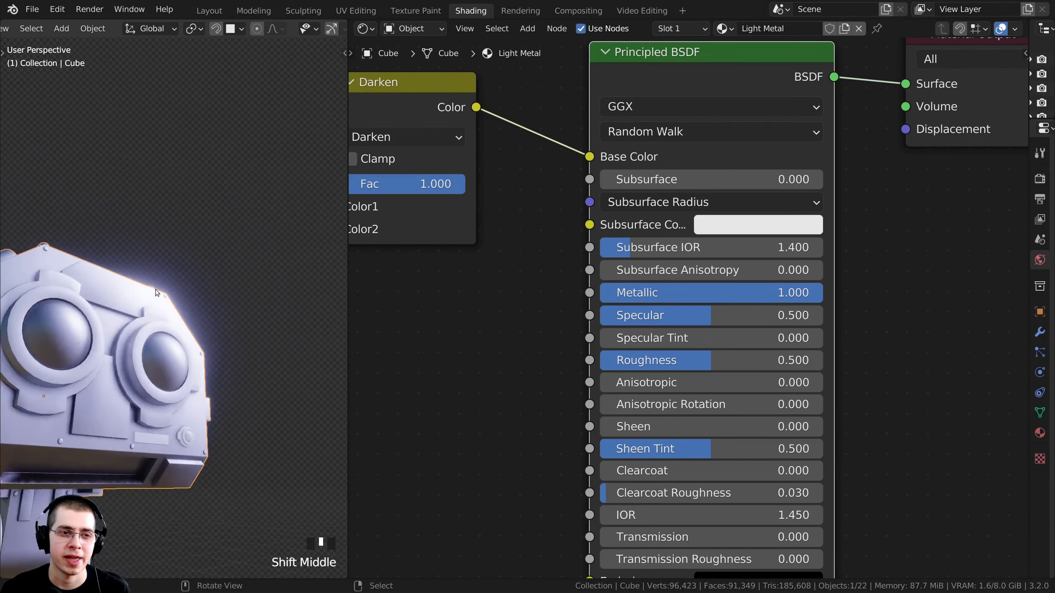
- Examine the metallic finish of the robot's head from several distances and angles
scroll(124, 254, "up", 4)
scroll(194, 329, "down", 4)
middle_click_drag(194, 328, 213, 351)
scroll(197, 371, "up", 3)
scroll(213, 352, "down", 2)
scroll(518, 387, "down", 2)
middle_click_drag(518, 387, 560, 323)
scroll(193, 400, "down", 2)
middle_click_drag(193, 400, 204, 409)
scroll(540, 386, "down", 3)
- Connect the lower ColorRamp's Color output directly to the Principled BSDF's Normal input
middle_click_drag(540, 386, 564, 376)
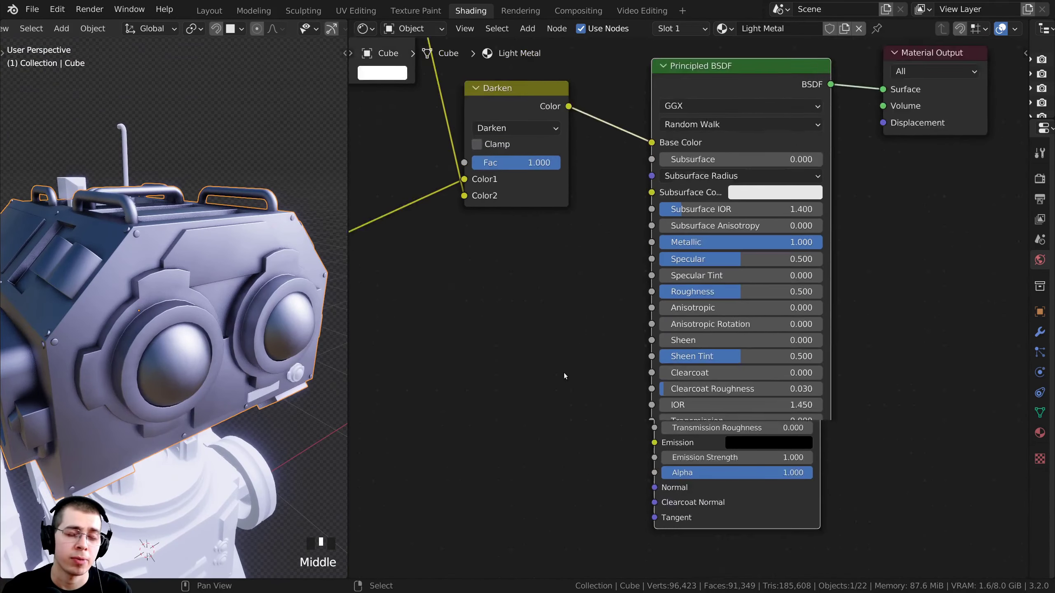
scroll(564, 376, "down", 1)
middle_click_drag(477, 386, 526, 281)
scroll(598, 274, "down", 2)
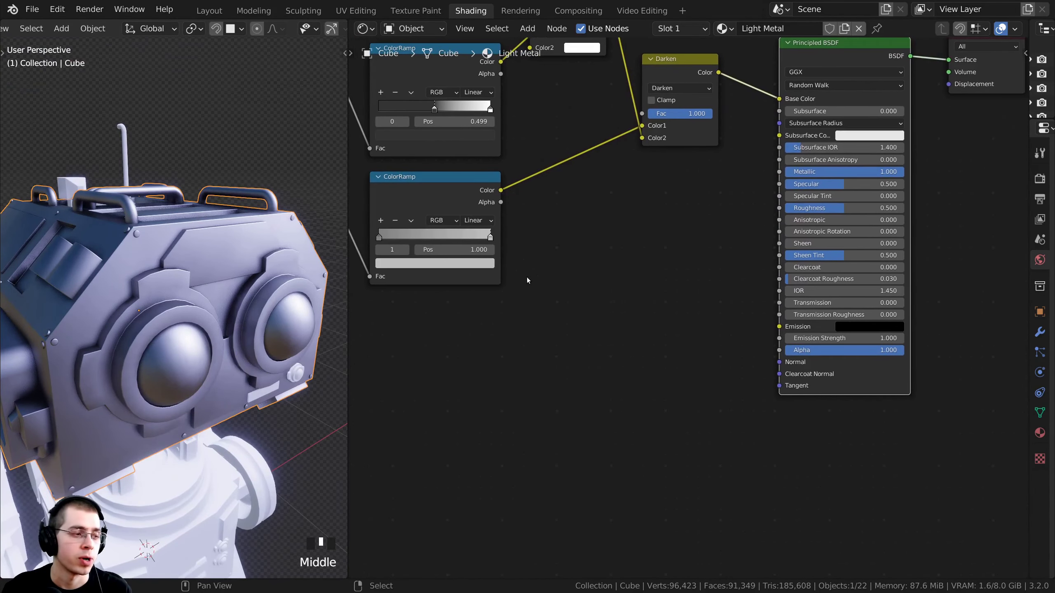
middle_click_drag(489, 193, 466, 210)
scroll(467, 210, "up", 2)
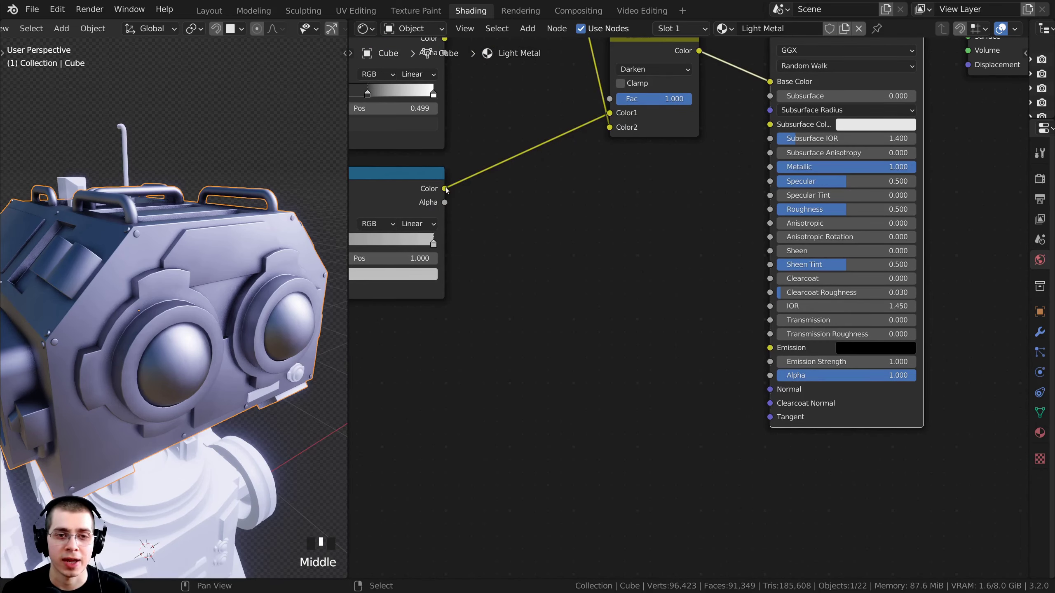
scroll(445, 191, "up", 2)
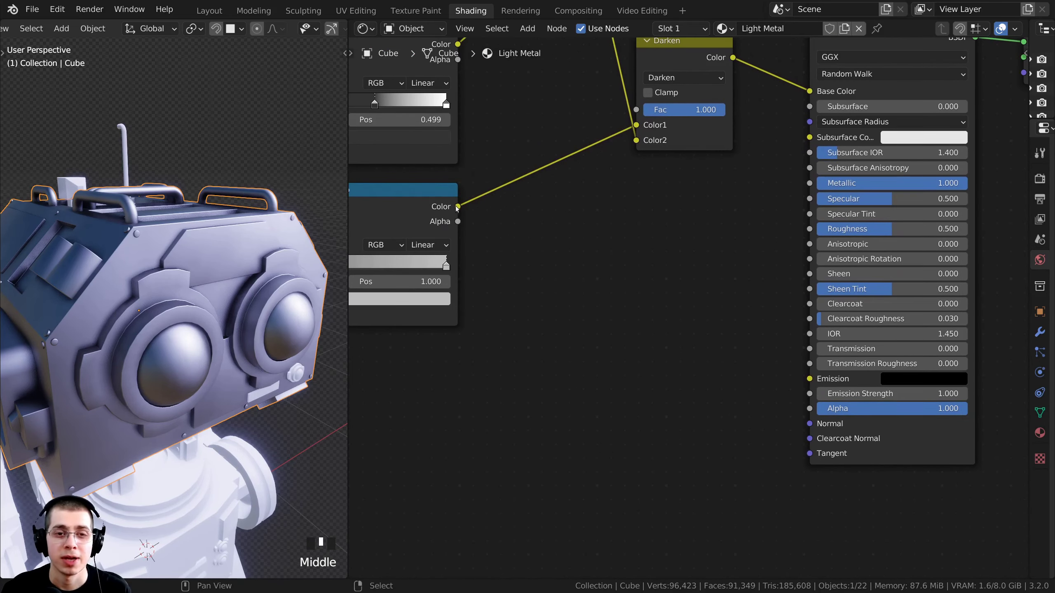
left_click_drag(679, 399, 508, 253)
left_click_drag(731, 400, 805, 424)
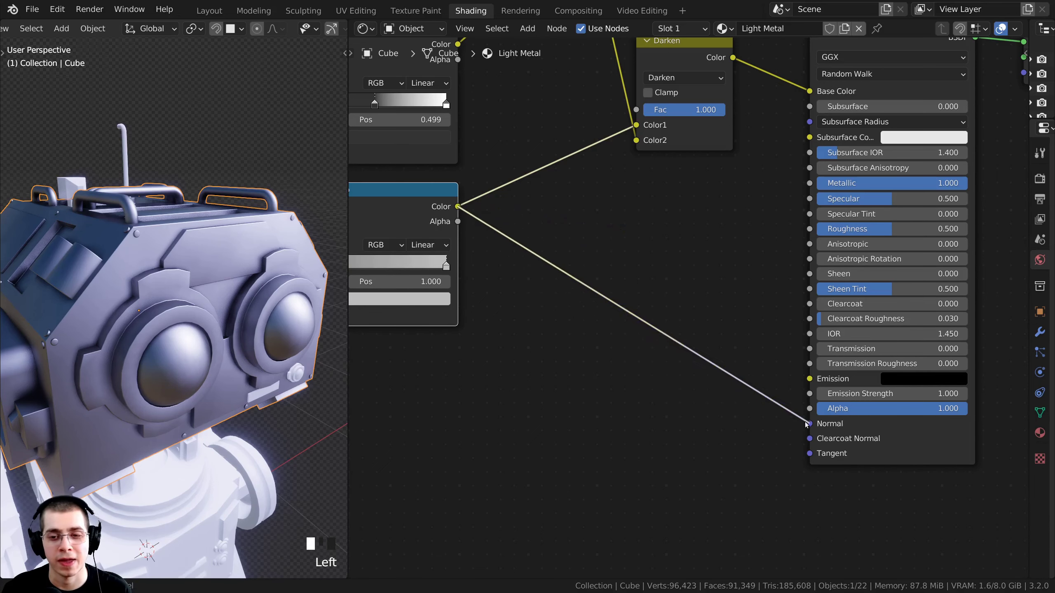
- Examine the head's shading with the direct normal connection and trace the link from the ColorRamp's Color to the Normal socket
middle_click_drag(791, 401, 554, 332)
scroll(554, 333, "up", 4)
scroll(500, 208, "down", 2)
middle_click_drag(438, 201, 527, 267)
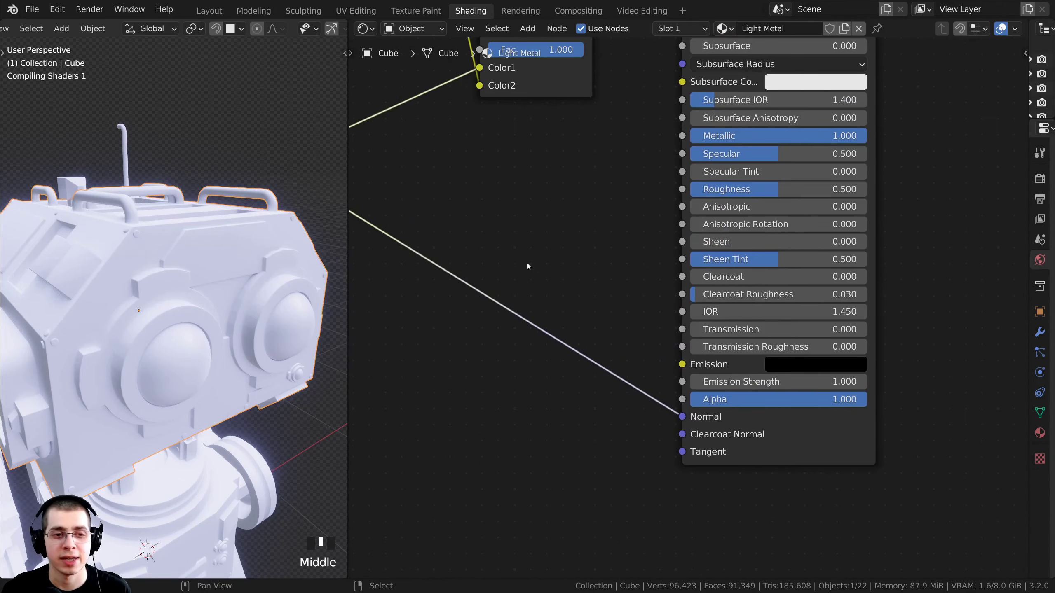
middle_click_drag(186, 281, 153, 333)
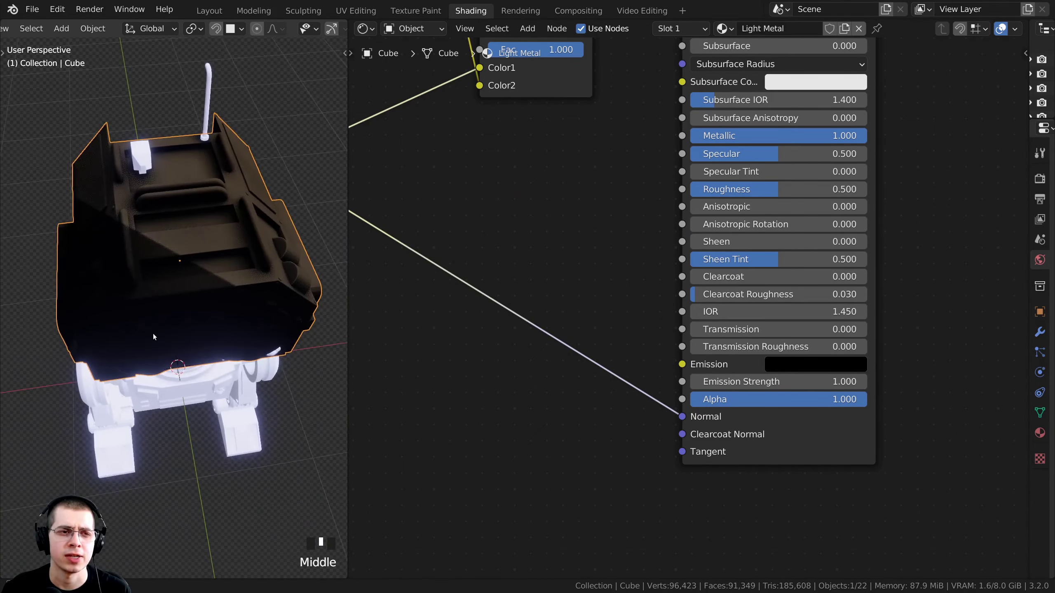
middle_click_drag(478, 300, 644, 355)
mouse_move(189, 233)
middle_mouse_down()
mouse_move(189, 286)
mouse_move(184, 225)
mouse_move(179, 256)
mouse_move(181, 245)
middle_mouse_up()
middle_click_drag(461, 272, 504, 292)
scroll(503, 292, "up", 2)
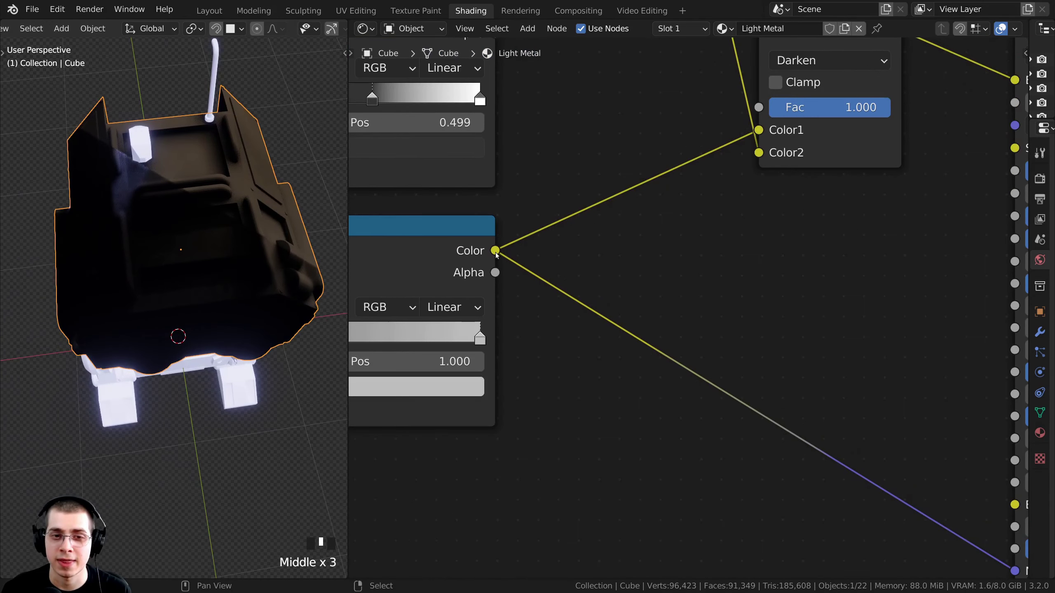
middle_click_drag(768, 333, 457, 141)
scroll(622, 316, "up", 2)
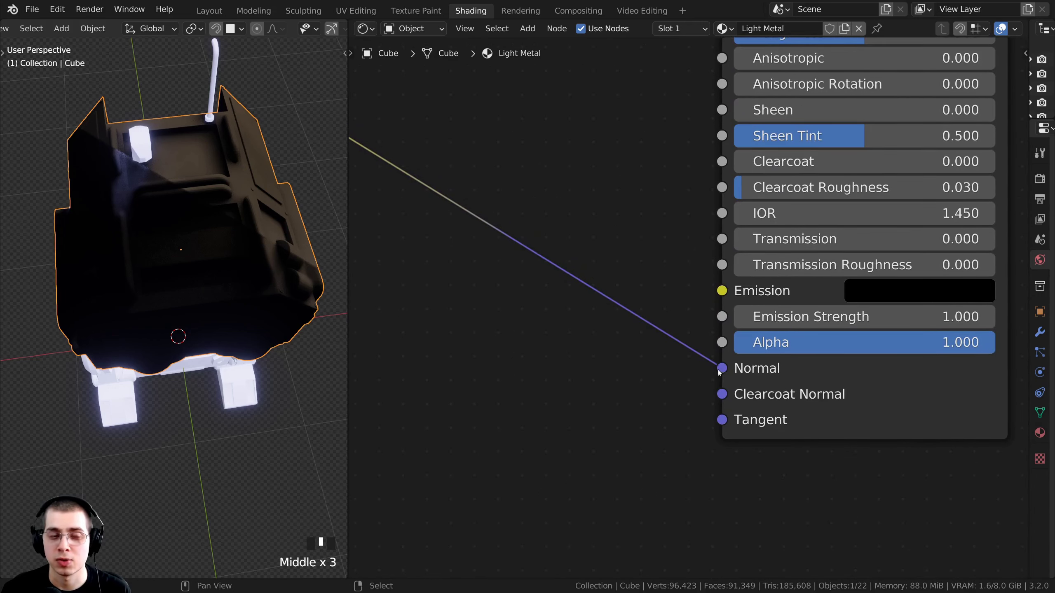
scroll(724, 368, "down", 3)
middle_click_drag(652, 335, 738, 392)
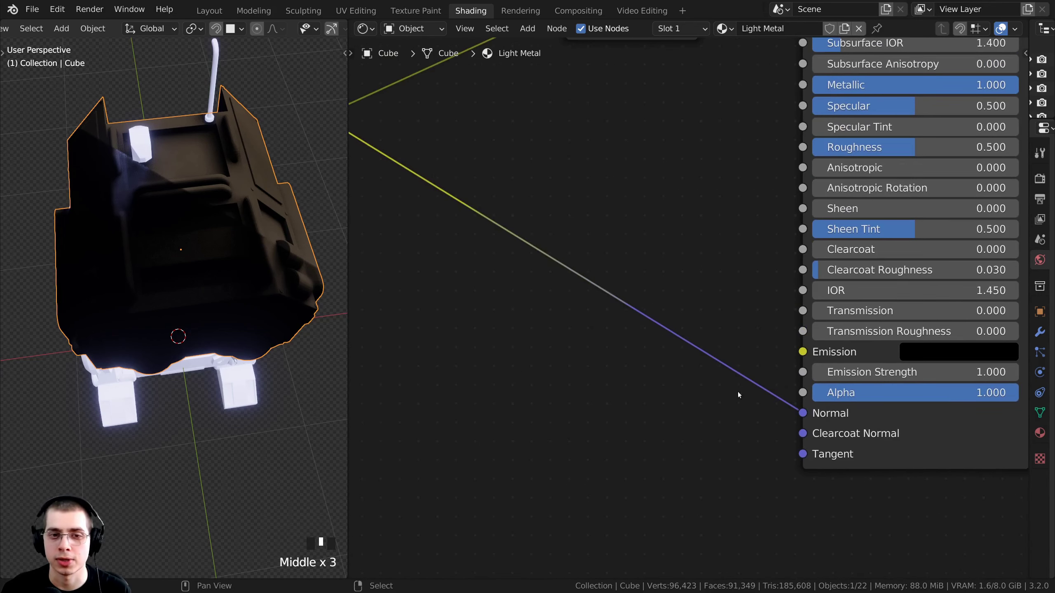
scroll(738, 391, "down", 3)
middle_click_drag(383, 154, 429, 181)
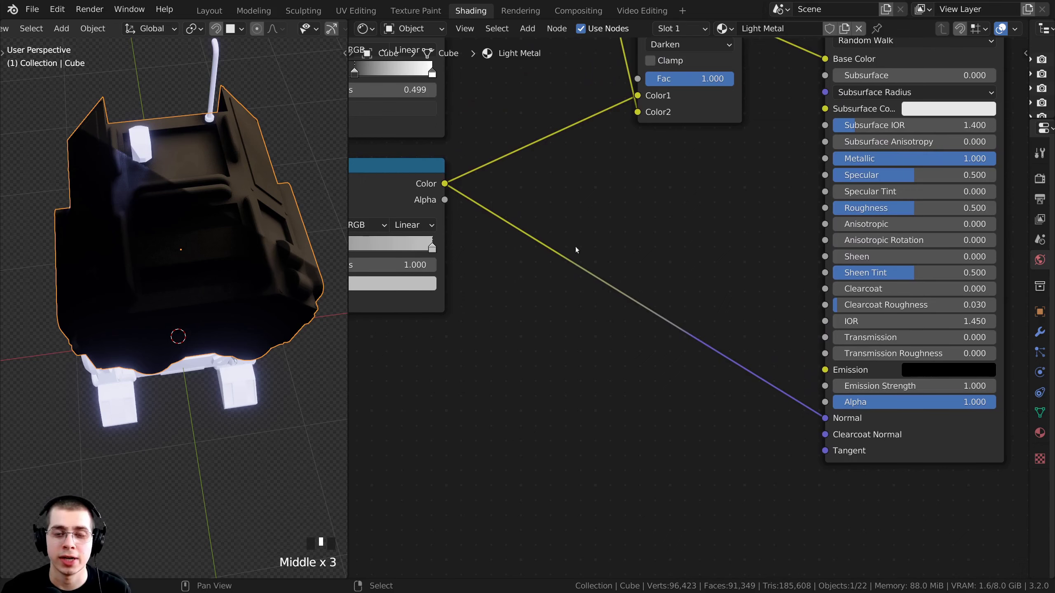
- Add a Bump node between the lower ColorRamp and the Principled BSDF
left_click(393, 196)
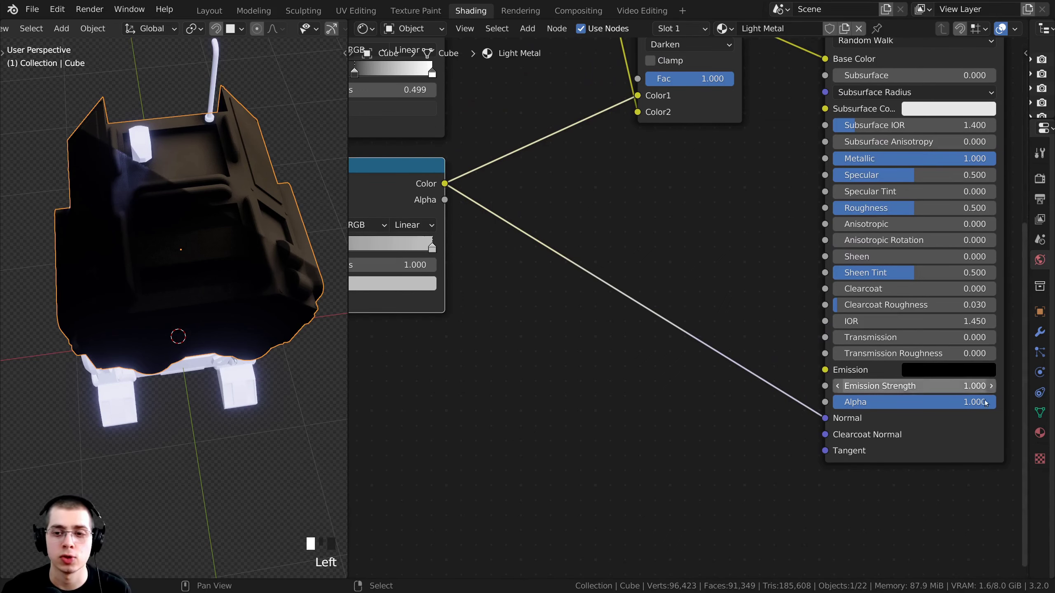
middle_click_drag(459, 207, 467, 237)
scroll(606, 286, "up", 1)
middle_click_drag(566, 241, 543, 230)
scroll(542, 233, "down", 1)
key("shift+a")
left_click(525, 231)
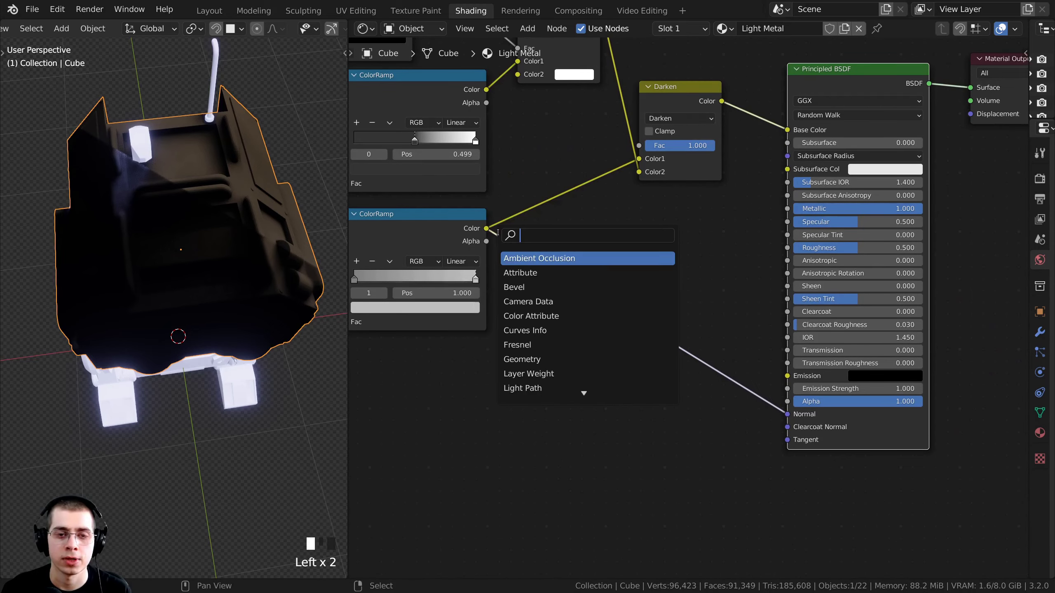
type("bum")
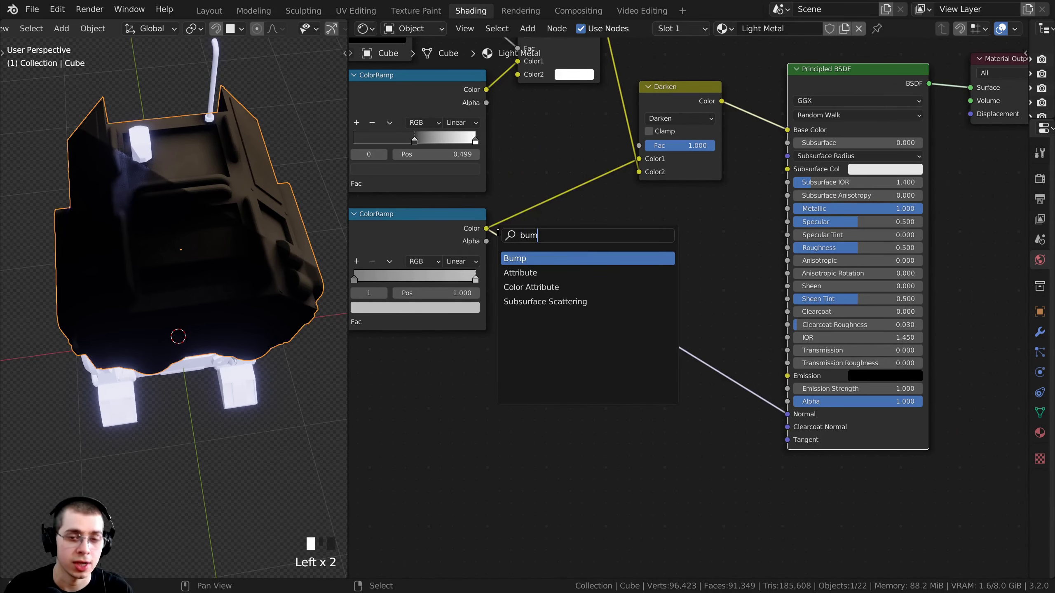
left_click(521, 258)
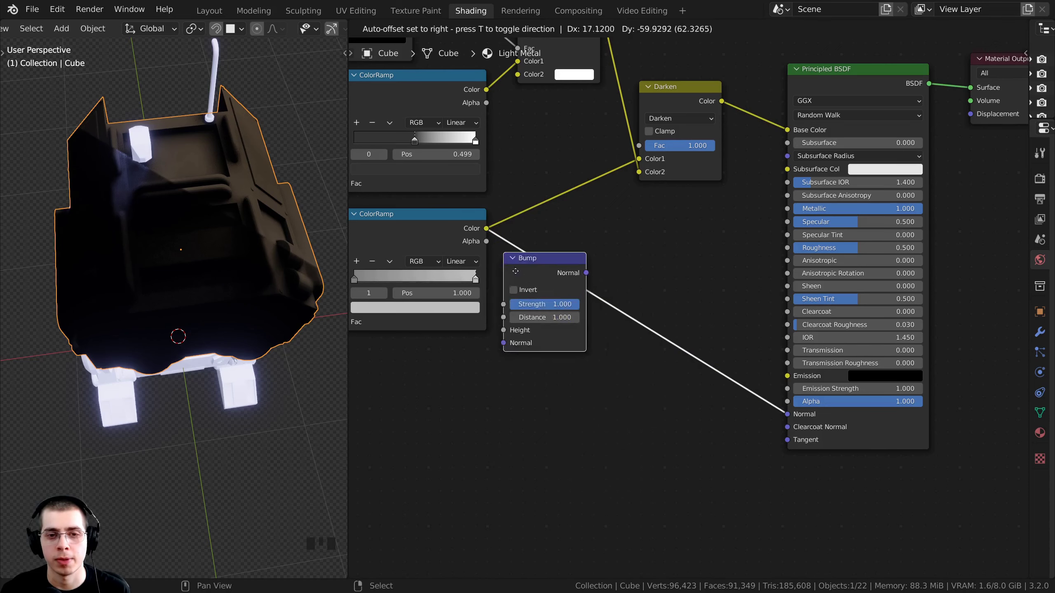
- Insert the Bump node into the link between the lower ColorRamp and the Principled BSDF's Normal input
left_click(571, 268)
left_click_drag(575, 263, 687, 322)
scroll(664, 307, "up", 1)
left_click(687, 320)
scroll(687, 320, "up", 1)
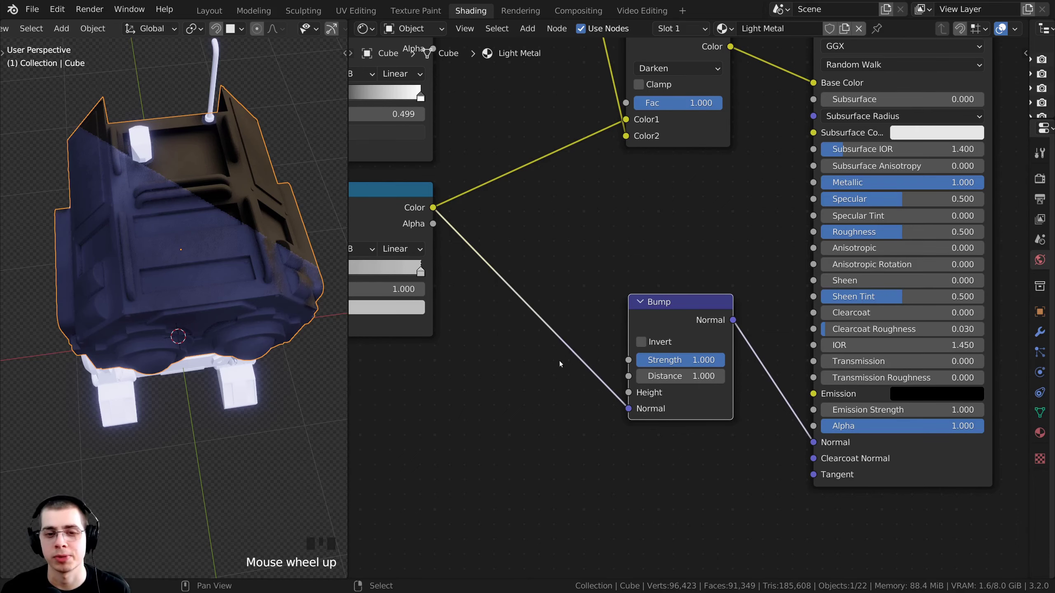
- Move the ColorRamp link from the Bump node's Normal input to its Height input and shift the node slightly down
scroll(560, 363, "up", 1)
middle_click_drag(307, 299, 337, 306)
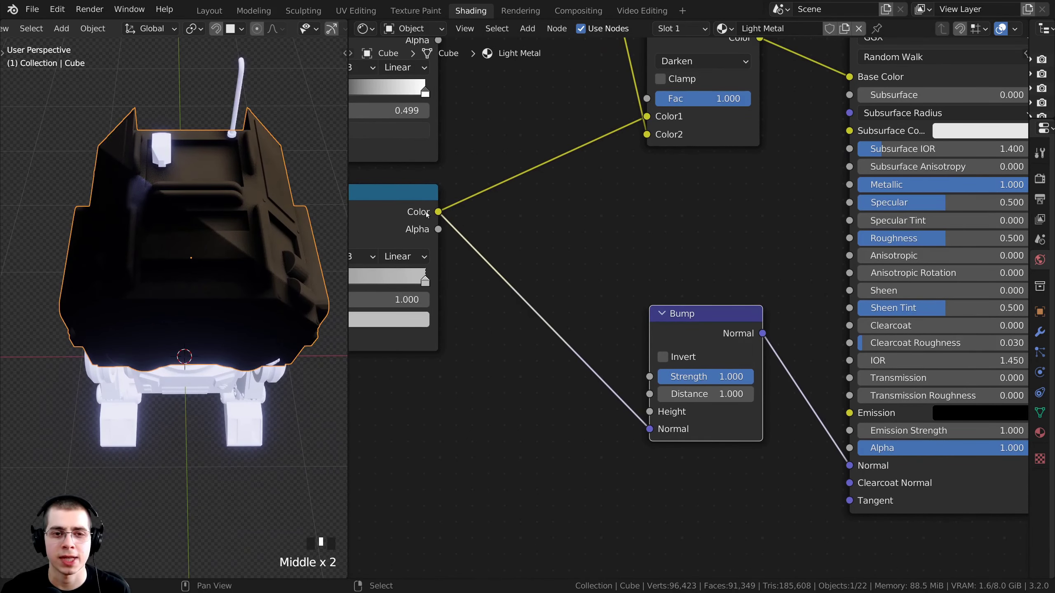
scroll(447, 236, "up", 1)
left_click_drag(643, 449, 623, 432)
scroll(554, 349, "down", 2)
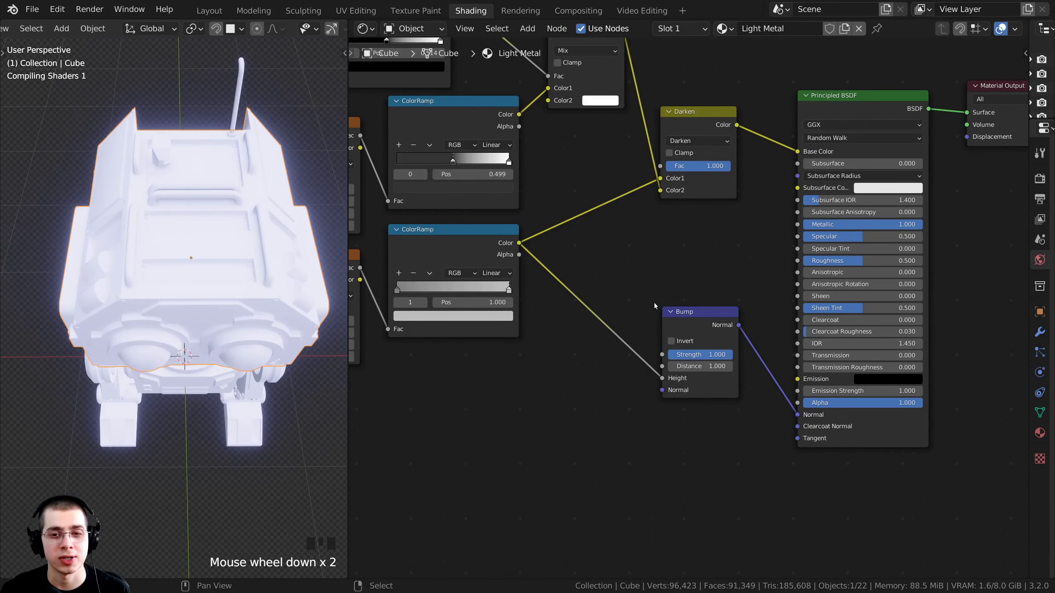
left_click_drag(681, 311, 681, 323)
- Examine the bump relief on the robot's head and the Bump node's Strength setting
middle_click_drag(191, 275, 225, 245)
scroll(224, 245, "up", 3)
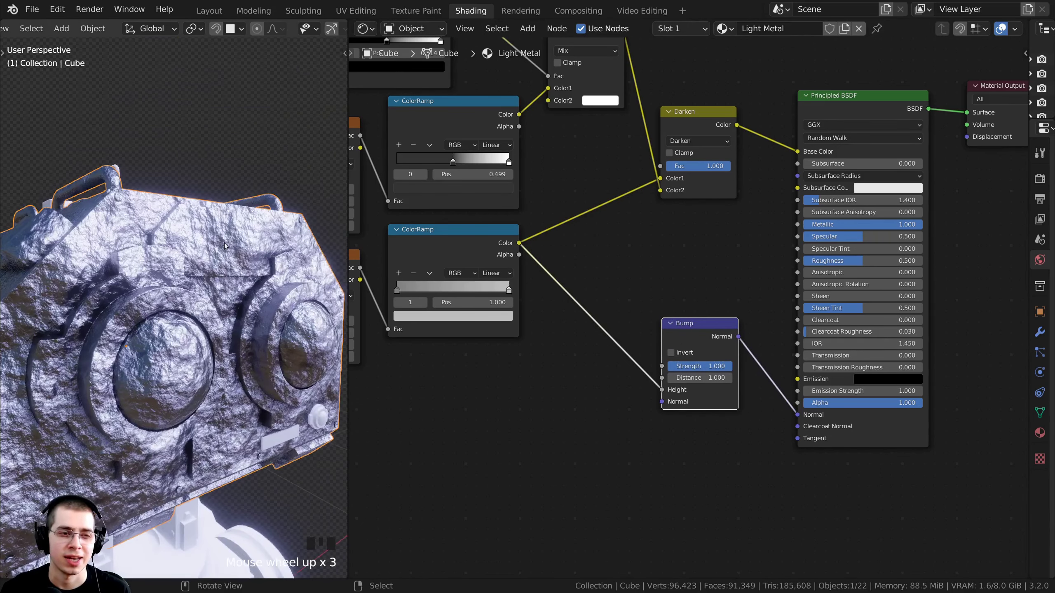
middle_click_drag(178, 318, 232, 315, "shift")
scroll(209, 297, "down", 3)
scroll(196, 315, "up", 2)
middle_click_drag(699, 364, 645, 302)
scroll(692, 349, "up", 8)
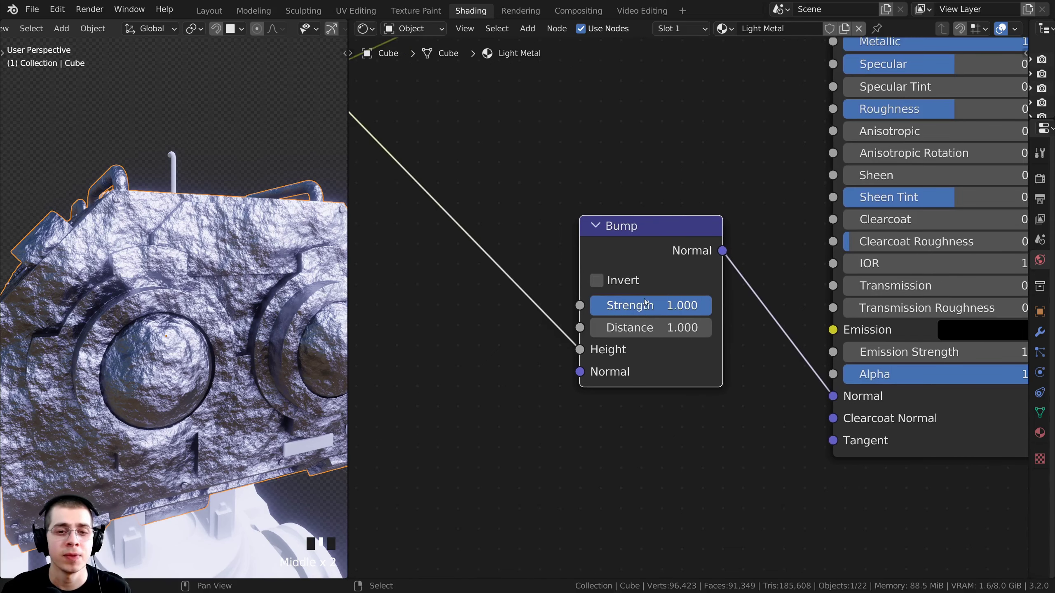
- Set the Bump node's Strength to 0.06 and check the softened relief on the robot's head
left_click(623, 307)
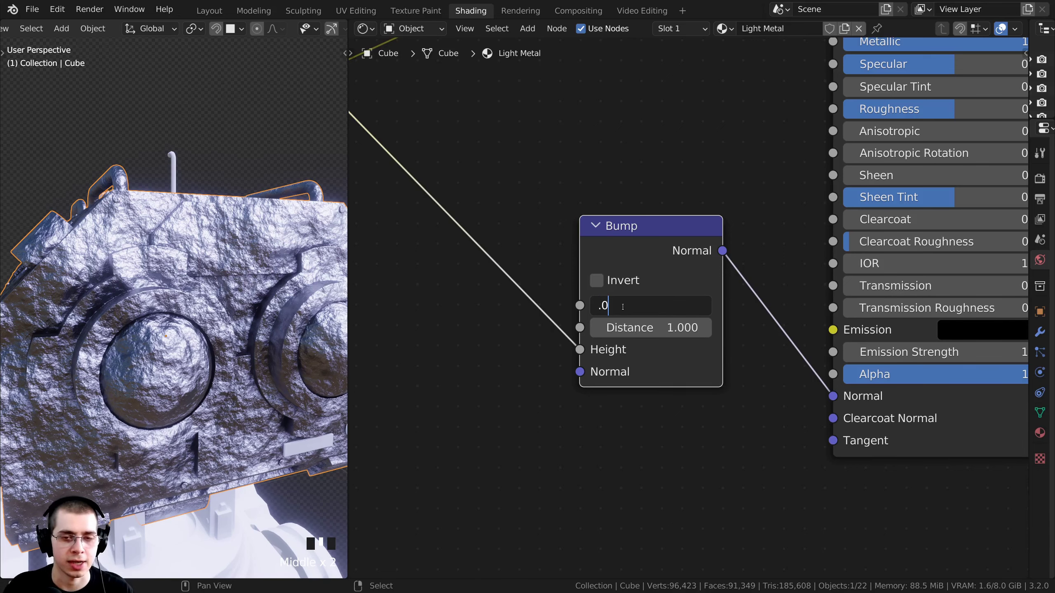
key("Return")
middle_click_drag(208, 291, 150, 328)
scroll(134, 363, "up", 2, "shift")
middle_click_drag(134, 363, 258, 387)
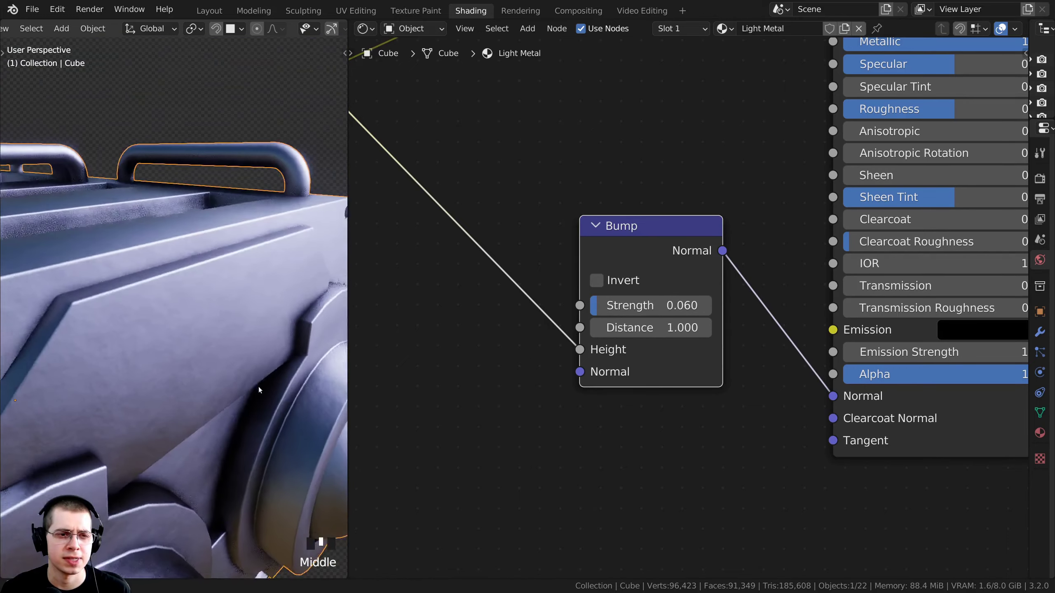
scroll(193, 286, "down", 2)
middle_click_drag(193, 286, 162, 283)
scroll(181, 300, "down", 2)
scroll(637, 231, "down", 6)
- Shift the Bump node slightly down in the node tree, away from the Darken node
left_click_drag(652, 268, 657, 295)
scroll(628, 254, "down", 4)
middle_click_drag(627, 252, 625, 285)
scroll(625, 285, "up", 1)
middle_click_drag(624, 285, 623, 307)
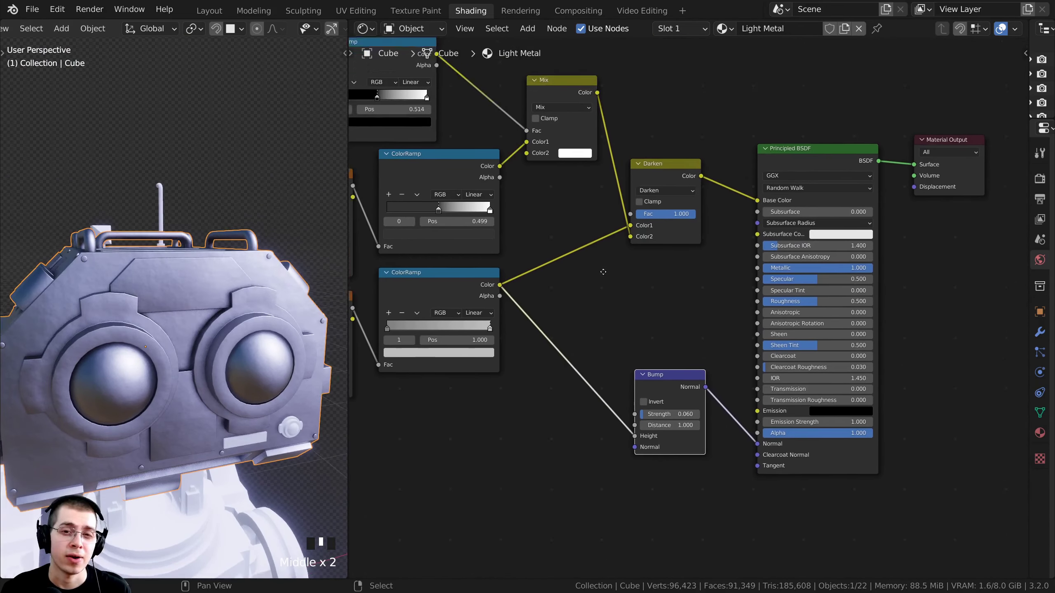
middle_click_drag(602, 271, 602, 277)
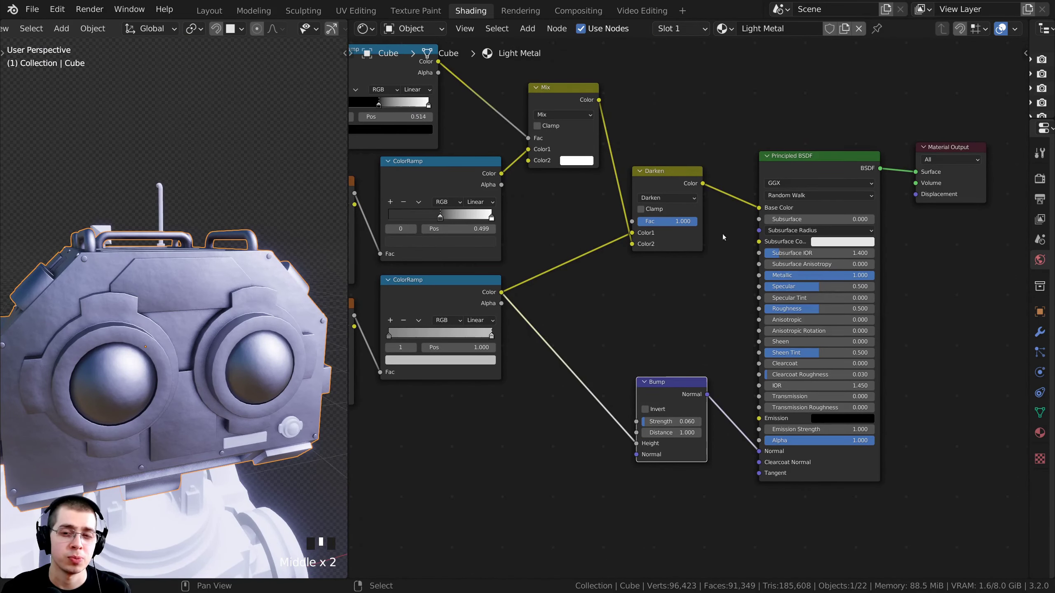
- Space the Darken and Principled BSDF nodes apart and connect Darken's Color output to the Principled BSDF's Roughness input
scroll(722, 234, "up", 2)
mouse_move(789, 257)
left_mouse_down()
mouse_move(746, 257)
mouse_move(819, 256)
mouse_move(809, 256)
left_mouse_up()
middle_click_drag(568, 188, 604, 243)
scroll(605, 243, "down", 3)
middle_click_drag(635, 163, 618, 179)
left_click_drag(618, 179, 601, 190)
scroll(629, 172, "up", 3)
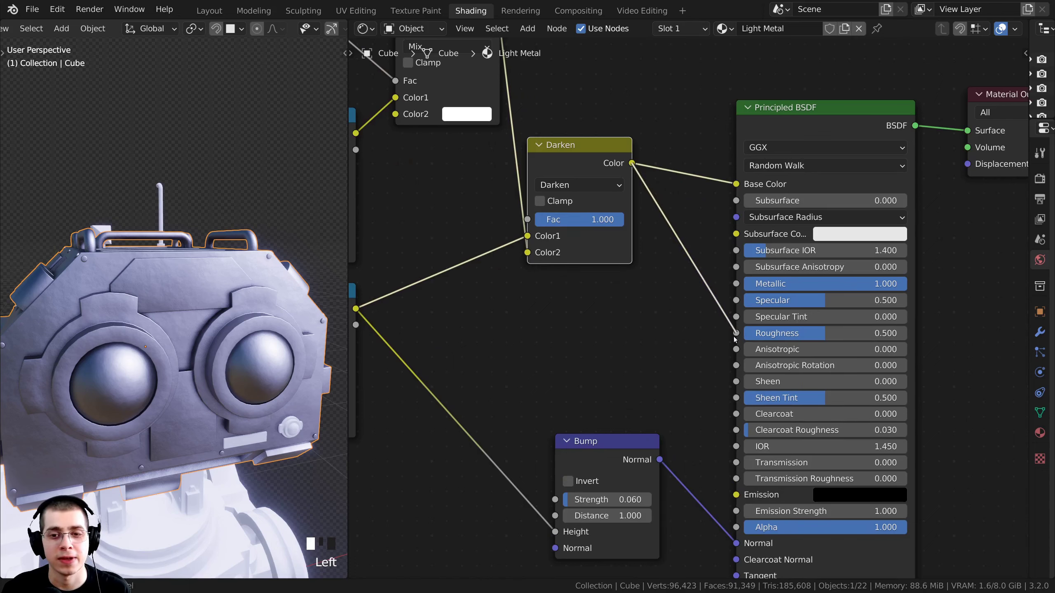
left_click_drag(733, 337, 736, 334)
middle_click_drag(711, 320, 650, 337)
left_click_drag(730, 124, 754, 124)
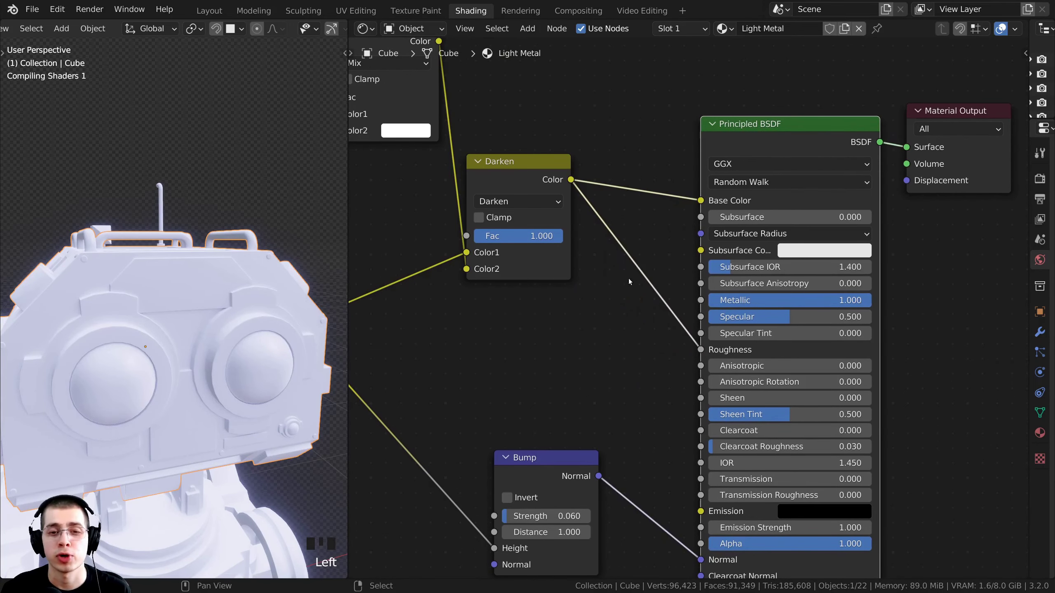
- Add a ColorRamp node and insert it into the link between the Darken node and the Roughness input
key("shift+a")
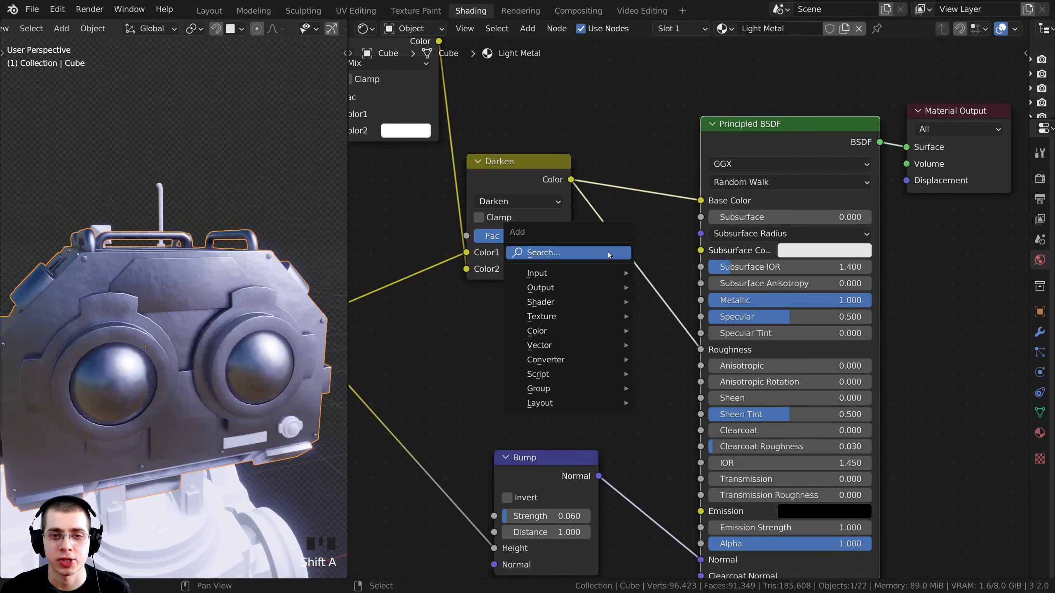
left_click(543, 253)
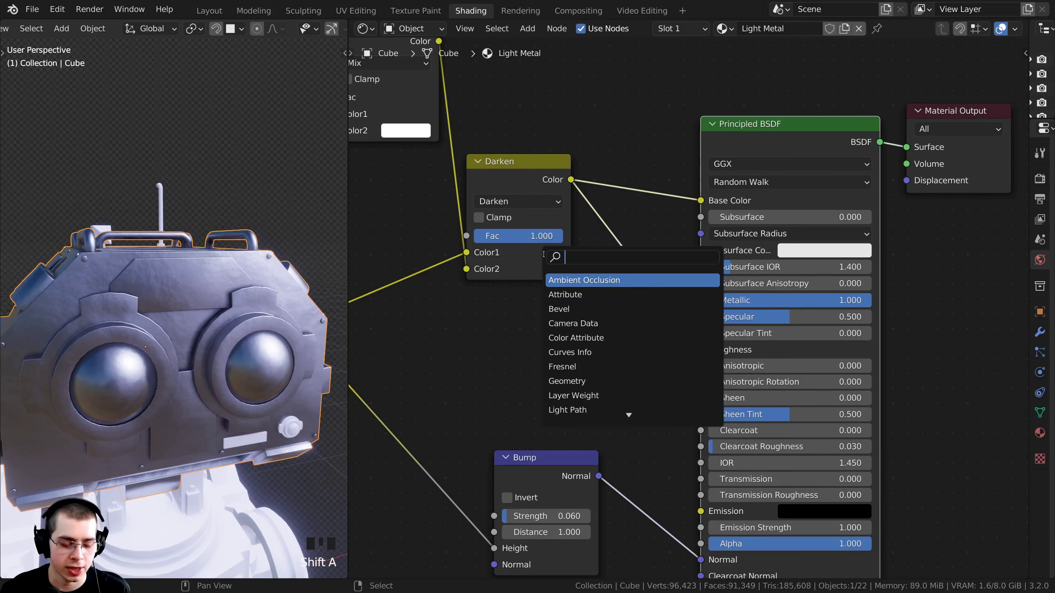
type("col")
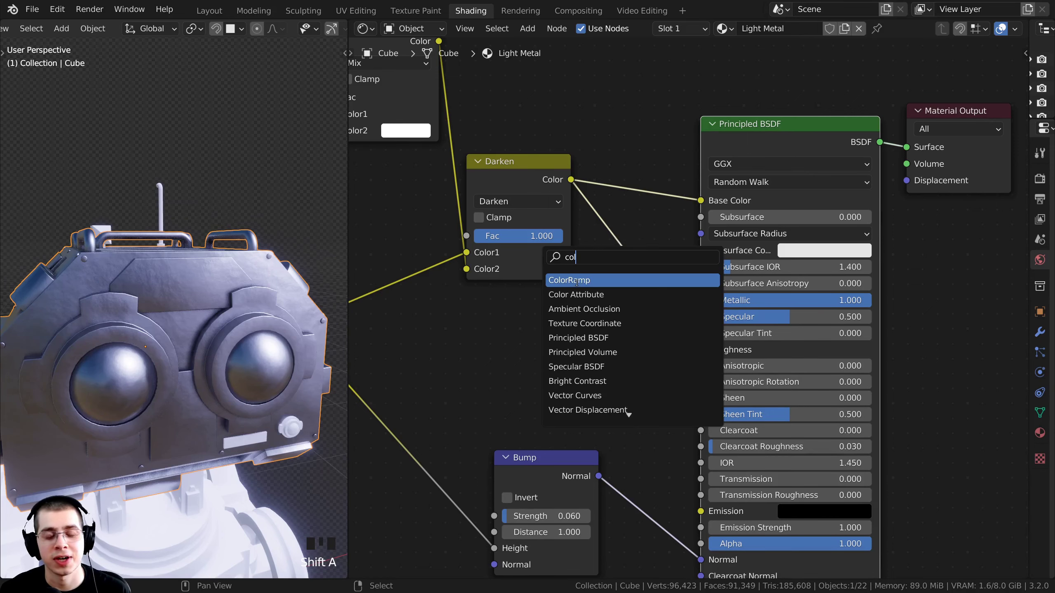
left_click(576, 281)
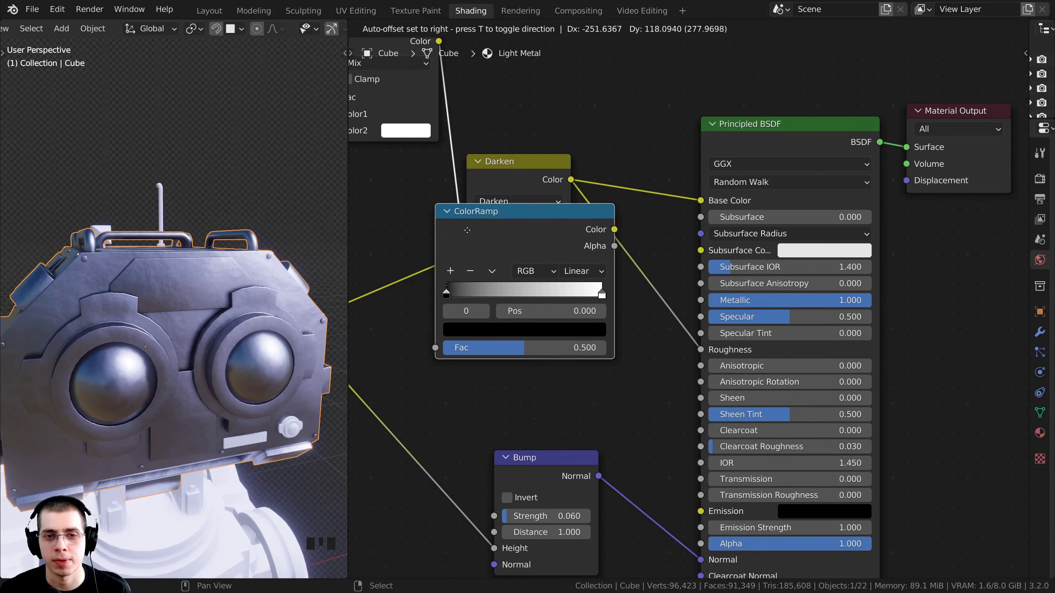
left_click(588, 287)
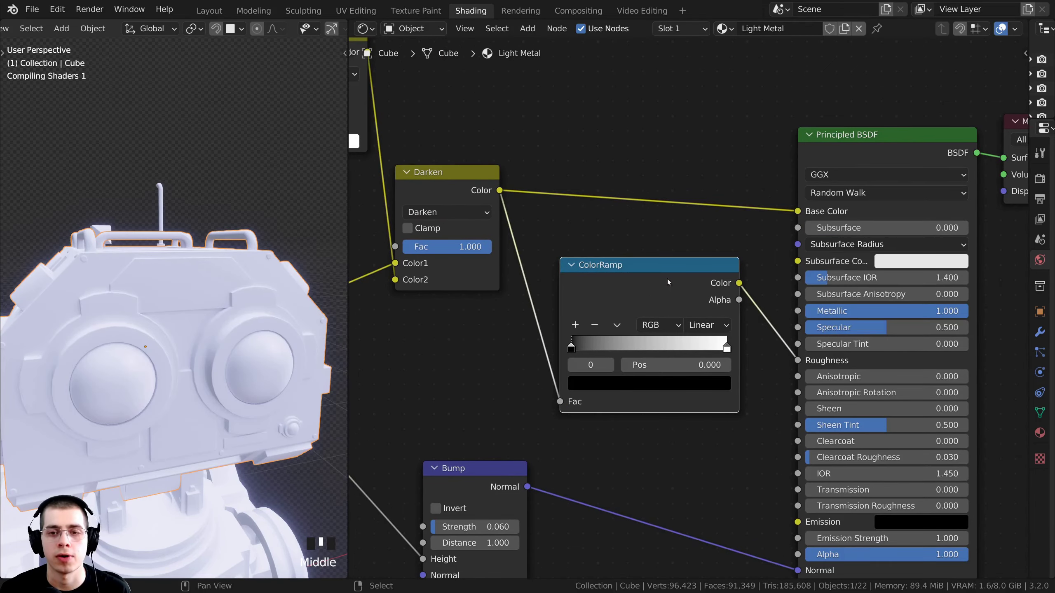
- Try the Roughness ColorRamp's black stop at 0.304 and 0.343, and return it to the start of the ramp
middle_click_drag(667, 279, 621, 259)
scroll(610, 253, "up", 3)
scroll(197, 335, "up", 3)
scroll(214, 291, "up", 1)
middle_click_drag(196, 335, 212, 299)
middle_click_drag(212, 300, 108, 324)
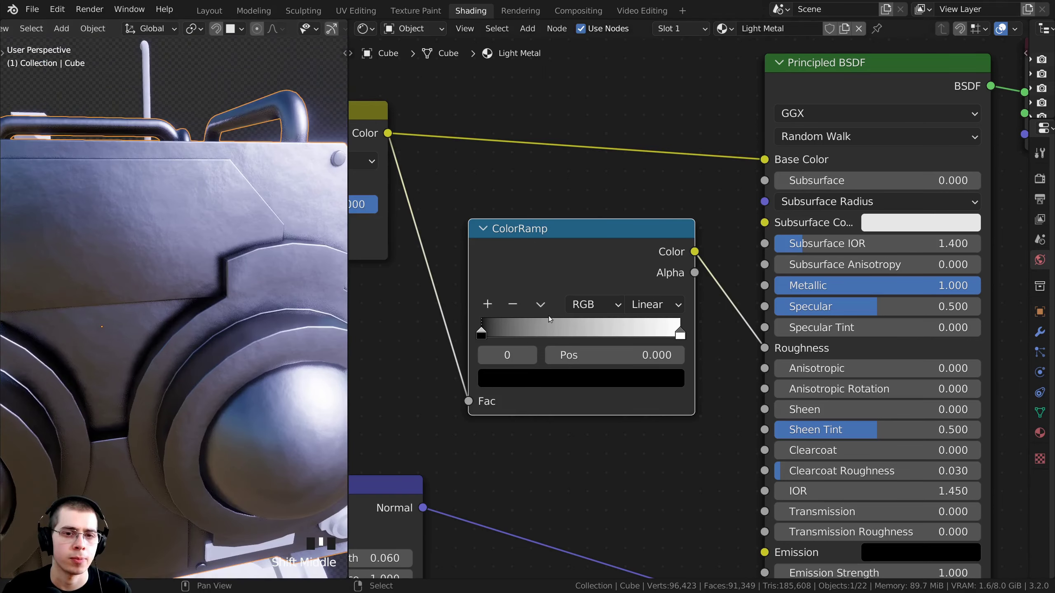
scroll(549, 319, "up", 1)
middle_click_drag(473, 335, 530, 335)
left_click_drag(530, 334, 596, 336)
scroll(191, 367, "down", 2)
middle_click_drag(191, 367, 220, 316)
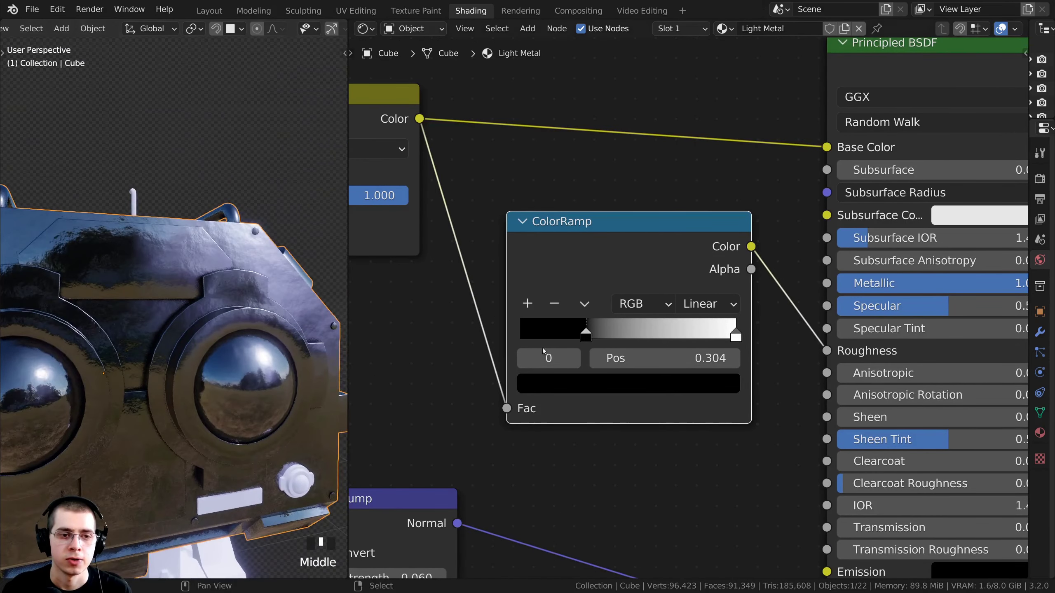
mouse_move(586, 335)
left_mouse_down()
mouse_move(603, 336)
mouse_move(593, 336)
left_mouse_up()
middle_click_drag(187, 333, 138, 379)
scroll(138, 380, "up", 1)
scroll(537, 353, "up", 1)
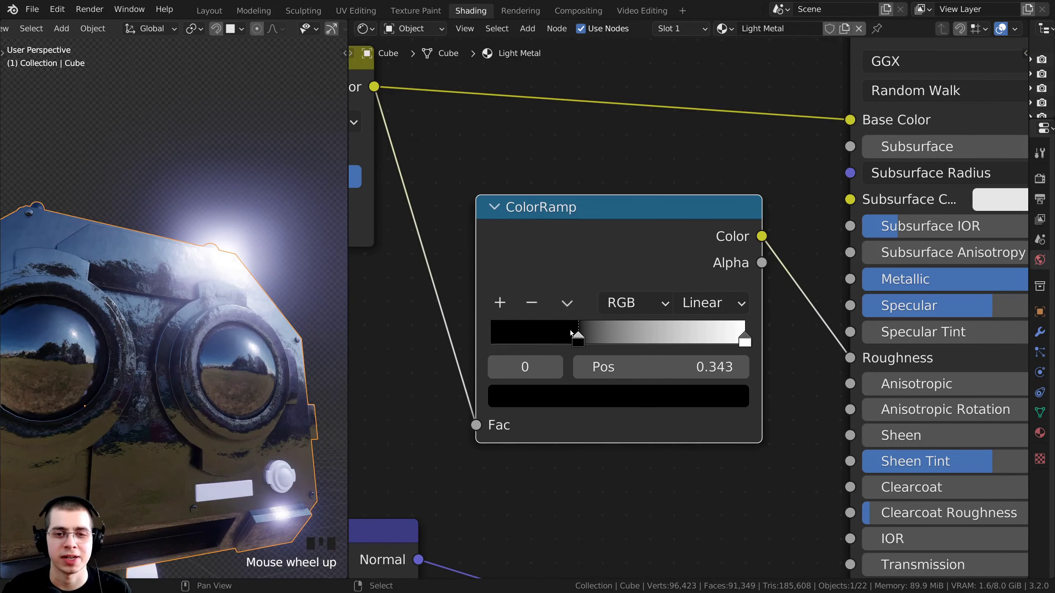
left_click_drag(571, 332, 491, 335)
- Try the Roughness ColorRamp's white stop at 0.735 and 0.364, and return it to 1.0
left_click_drag(714, 339, 614, 339)
left_click_drag(599, 254, 664, 254)
scroll(233, 382, "down", 3)
middle_click_drag(208, 386, 236, 390)
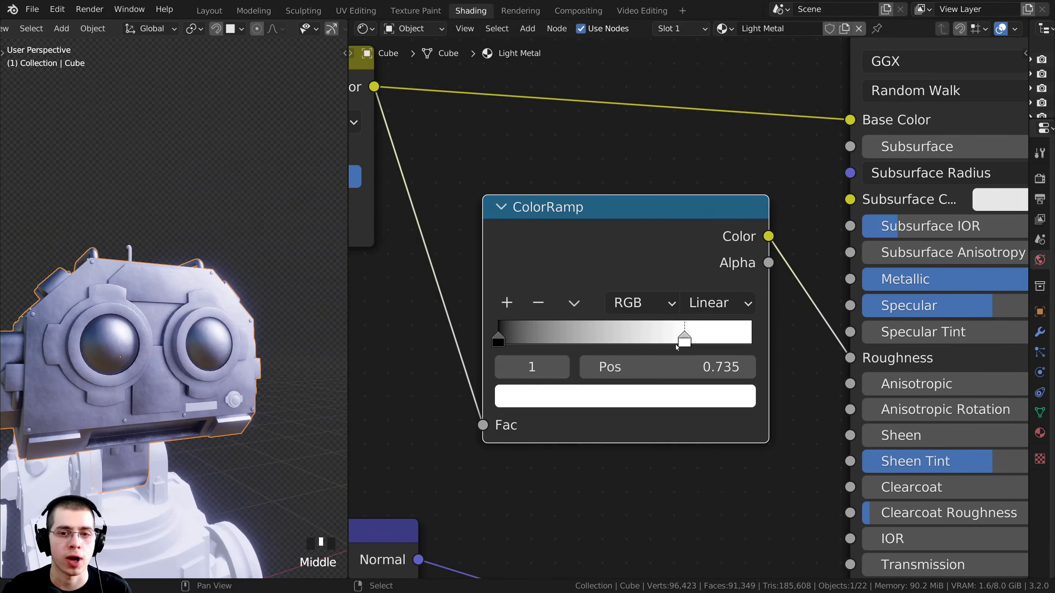
left_click_drag(683, 339, 590, 338)
middle_click_drag(179, 395, 133, 409)
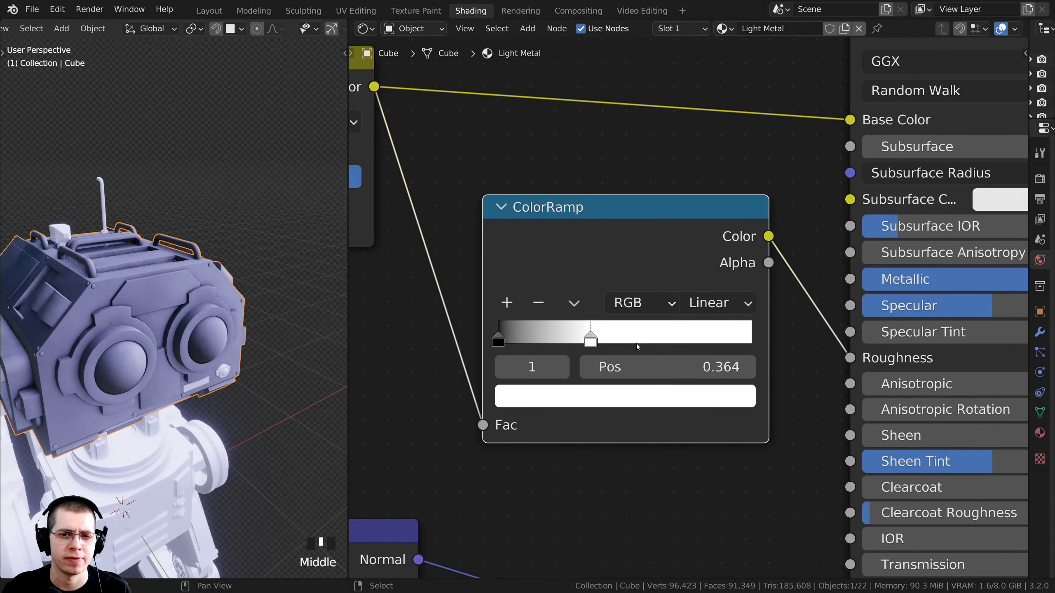
left_click_drag(590, 339, 751, 339)
left_click_drag(560, 246, 585, 246)
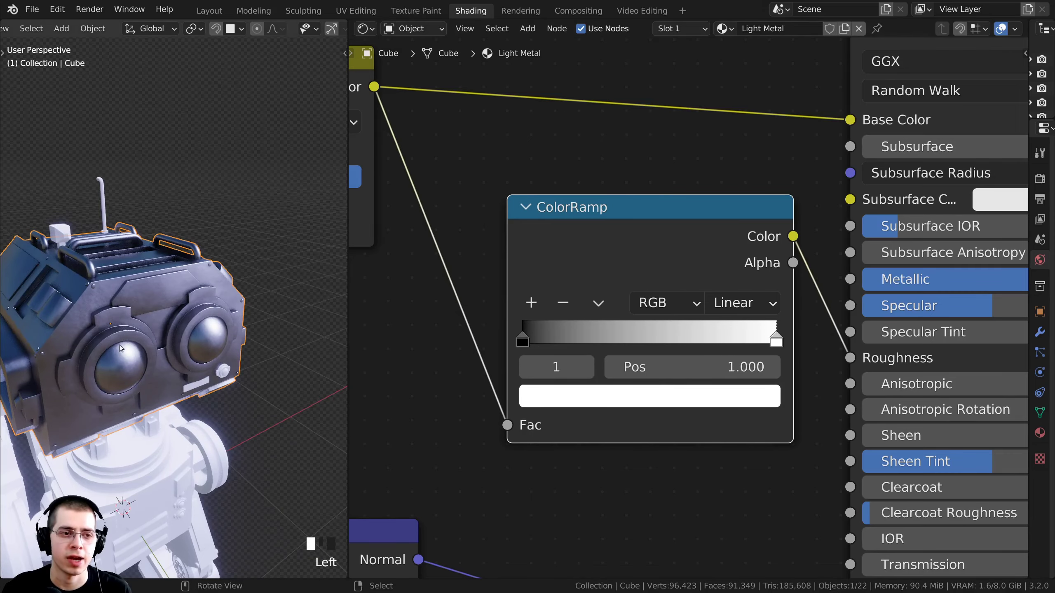
- Examine the metal material on the head from several angles, together with the whole robot and the full node tree
middle_click_drag(174, 311, 166, 349)
scroll(161, 312, "down", 4)
mouse_move(162, 312)
middle_mouse_down("shift")
mouse_move(172, 329)
mouse_move(273, 268)
mouse_move(299, 295)
mouse_move(100, 246)
mouse_move(148, 222)
mouse_move(138, 283)
mouse_move(161, 295)
mouse_move(173, 327)
mouse_move(131, 306)
mouse_move(235, 339)
mouse_move(172, 353)
mouse_move(143, 310)
middle_mouse_up("shift")
scroll(273, 269, "up", 4)
scroll(685, 290, "down", 6)
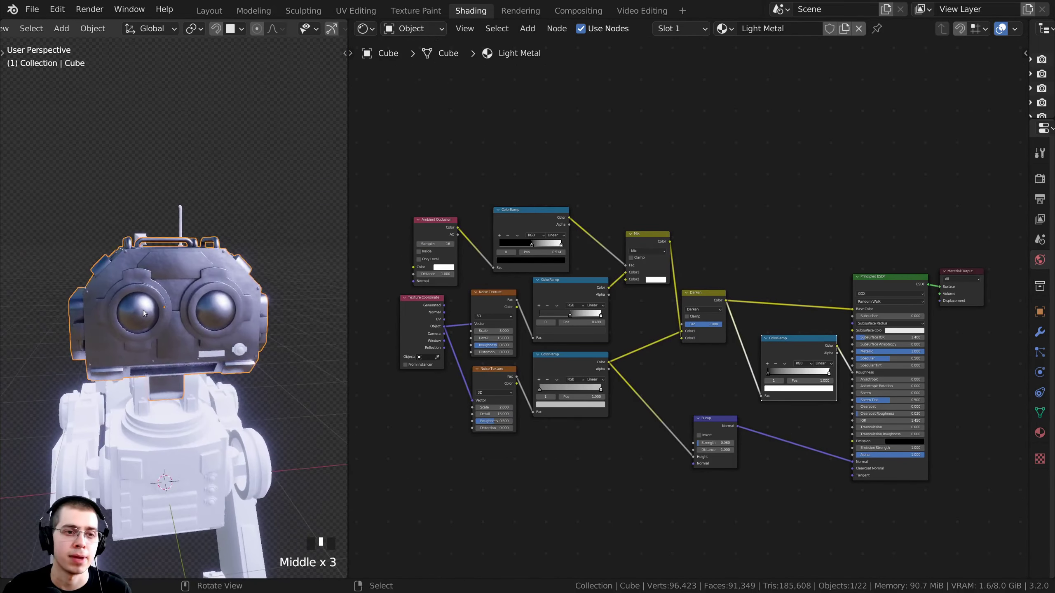
scroll(175, 338, "down", 3)
middle_click_drag(169, 258, 188, 143, "shift")
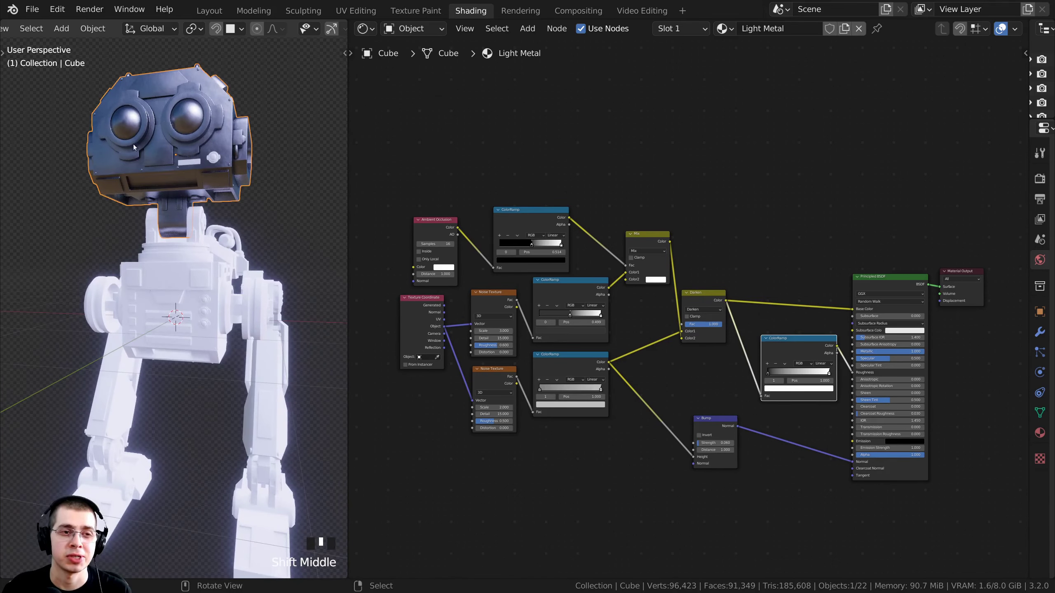
scroll(118, 174, "down", 2)
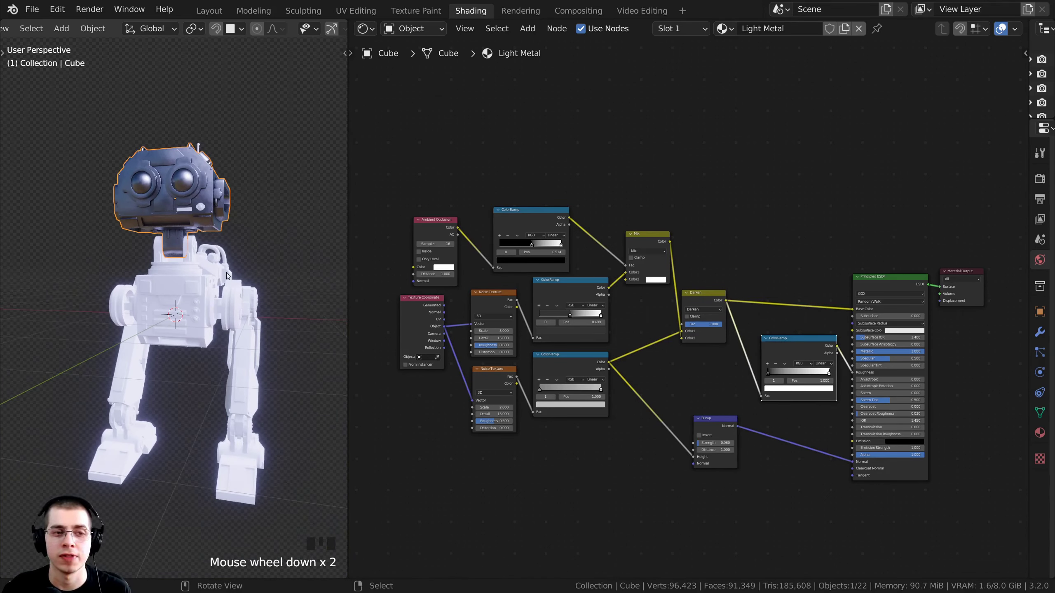
middle_click_drag(226, 272, 221, 303)
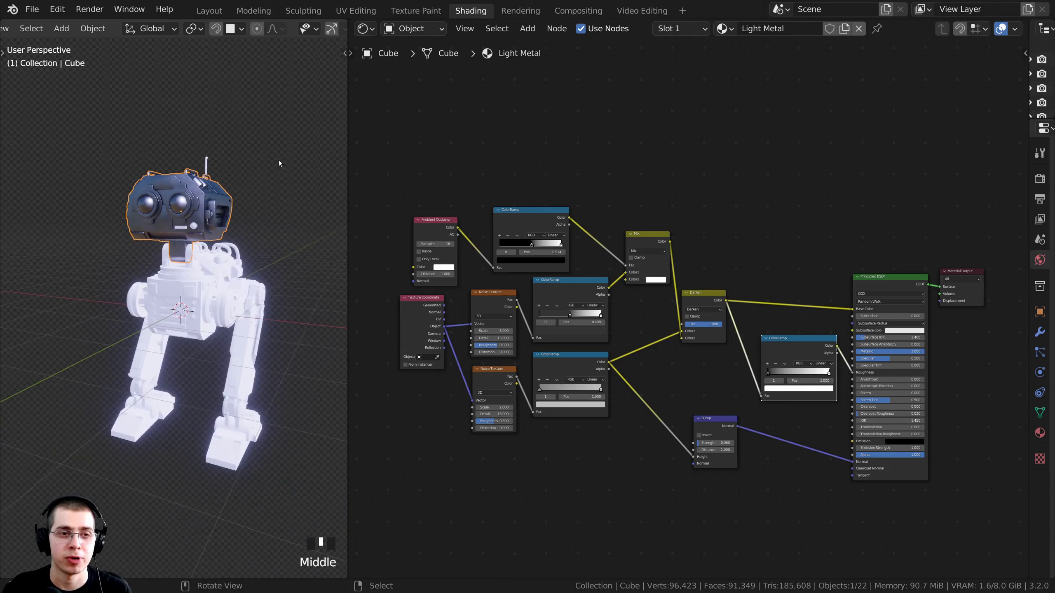
- Box-select all the robot's parts and make the head the active object
key("ctrl+b")
left_click_drag(182, 111, 295, 369)
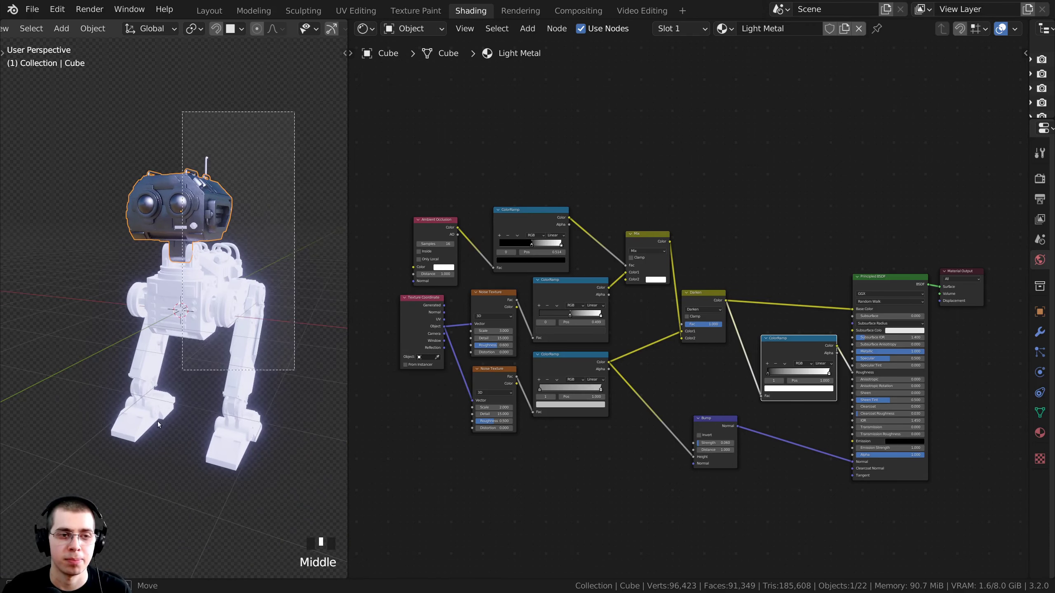
left_click_drag(157, 422, 98, 524)
middle_click_drag(198, 244, 211, 364)
scroll(211, 364, "up", 4)
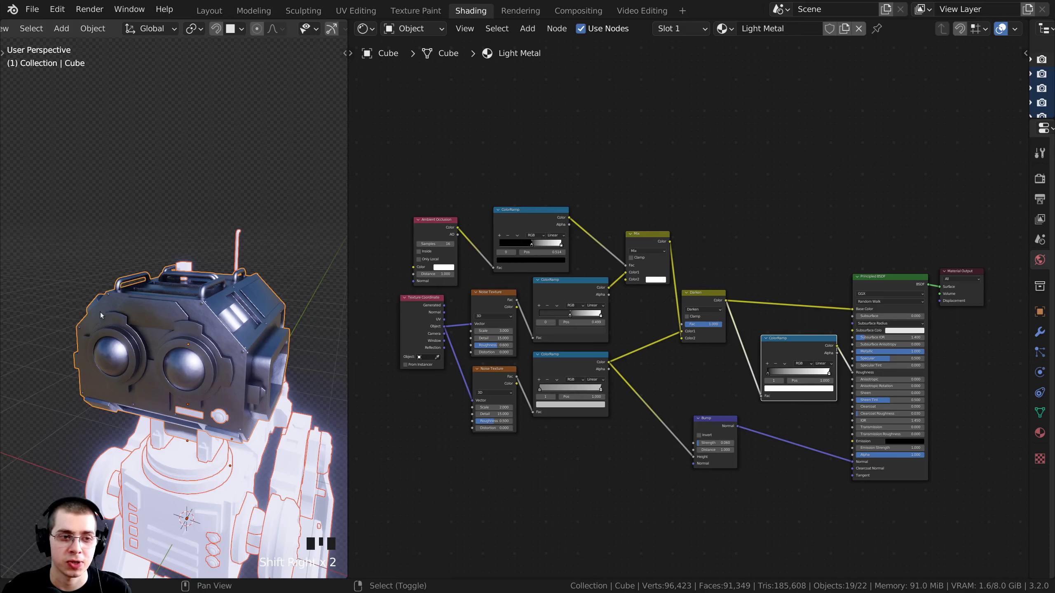
- Link the head's Light Metal material to all the selected robot parts
scroll(104, 281, "up", 2)
mouse_move(103, 283)
middle_mouse_down()
mouse_move(108, 292)
mouse_move(135, 276)
mouse_move(106, 287)
middle_mouse_up()
middle_click_drag(68, 394, 116, 335, "shift")
scroll(116, 335, "up", 2)
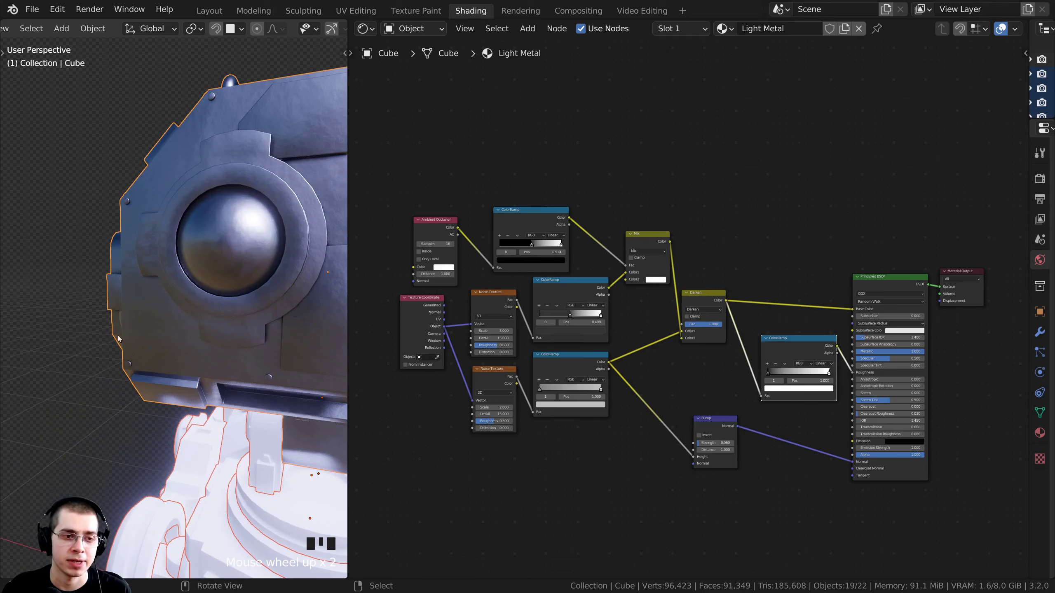
scroll(181, 217, "down", 3)
middle_click_drag(182, 218, 105, 249)
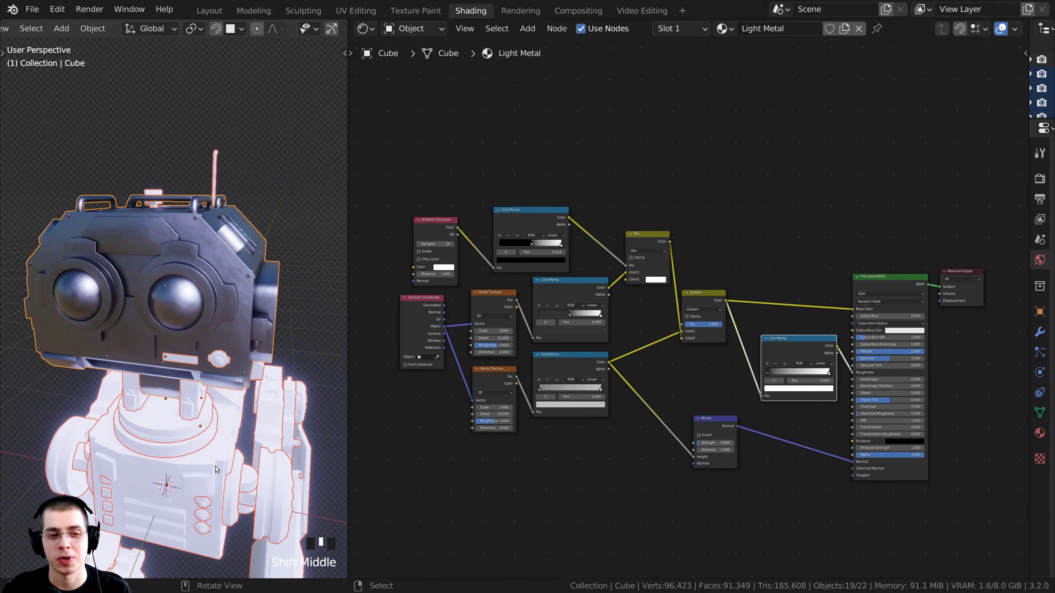
middle_click_drag(215, 466, 249, 451)
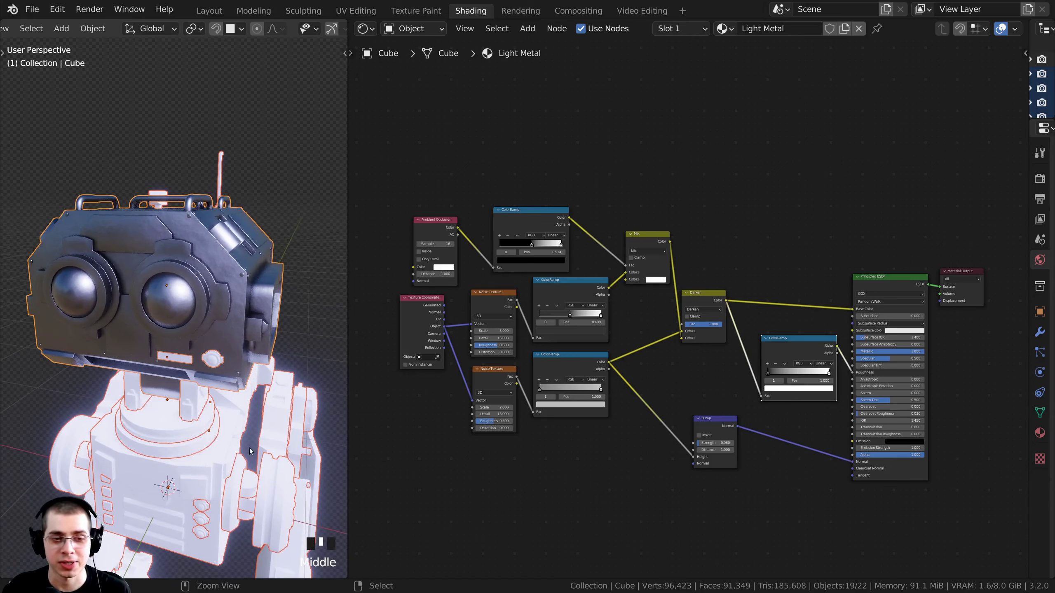
key("ctrl+l")
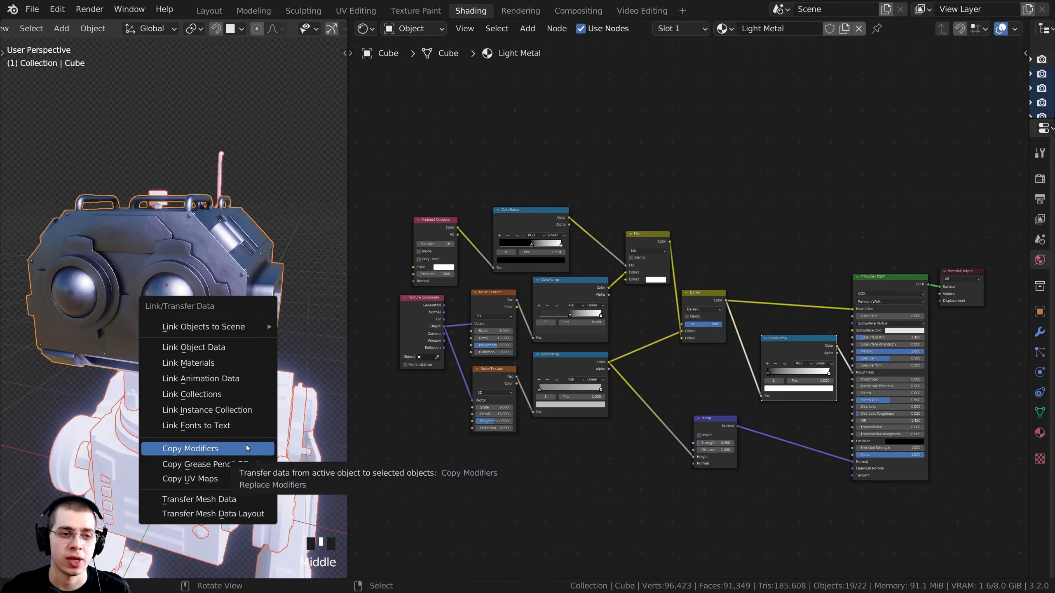
left_click(201, 364)
- Deselect all objects and bring the whole robot into view
scroll(201, 364, "down", 4)
middle_click_drag(201, 363, 119, 301)
key("alt+a")
scroll(133, 370, "up", 1)
middle_click_drag(118, 301, 146, 306)
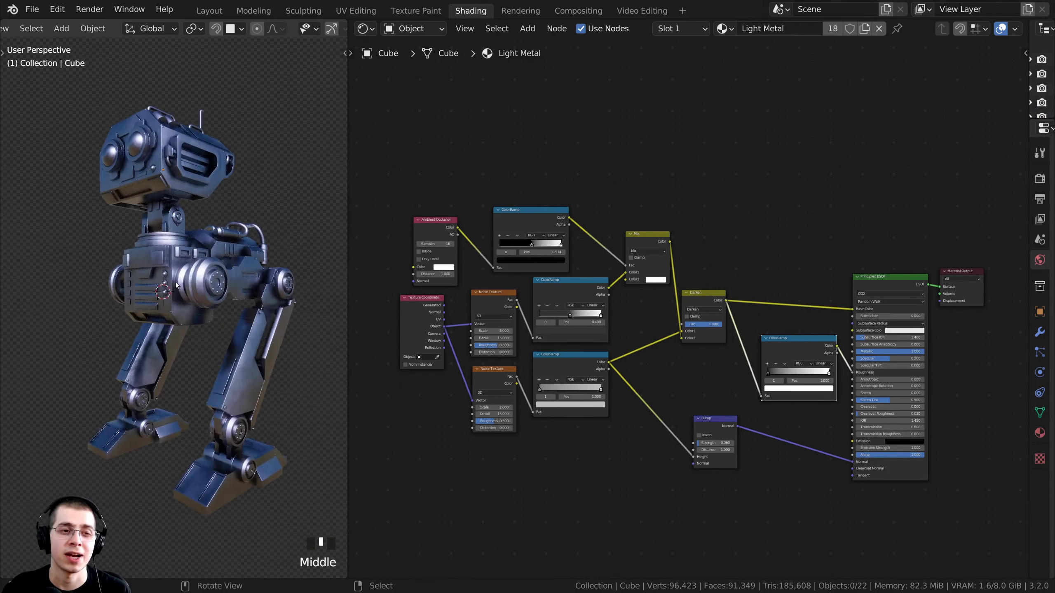
- Examine the metal finish on the full robot in a maximized 3D viewport and up close on the head
key("ctrl+space")
middle_click_drag(299, 307, 411, 304)
scroll(411, 304, "down", 2)
middle_click_drag(411, 304, 494, 300)
mouse_move(494, 301)
middle_mouse_down("shift")
mouse_move(509, 314)
mouse_move(429, 304)
mouse_move(389, 254)
mouse_move(490, 317)
mouse_move(340, 316)
mouse_move(495, 314)
middle_mouse_up("shift")
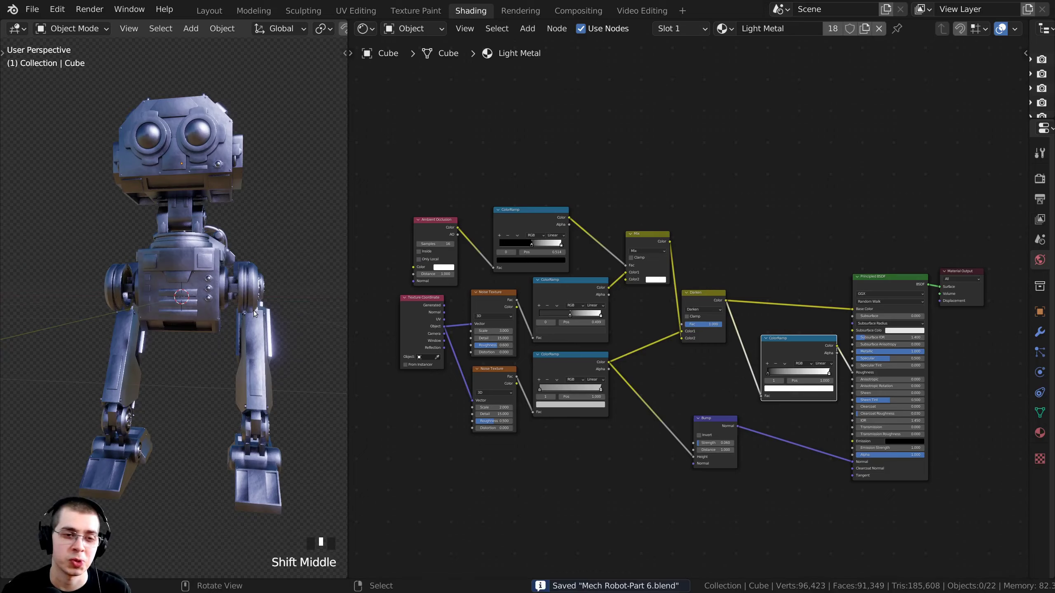
middle_click_drag(255, 314, 120, 252)
scroll(176, 230, "up", 2)
scroll(130, 212, "up", 2)
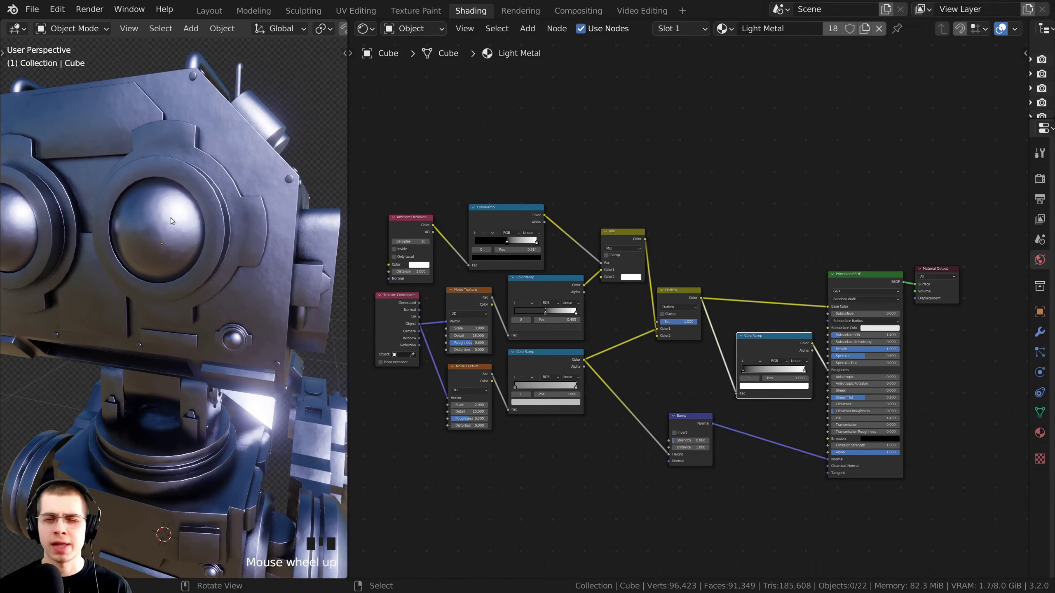
middle_click_drag(171, 221, 178, 254, "shift")
scroll(186, 205, "down", 4)
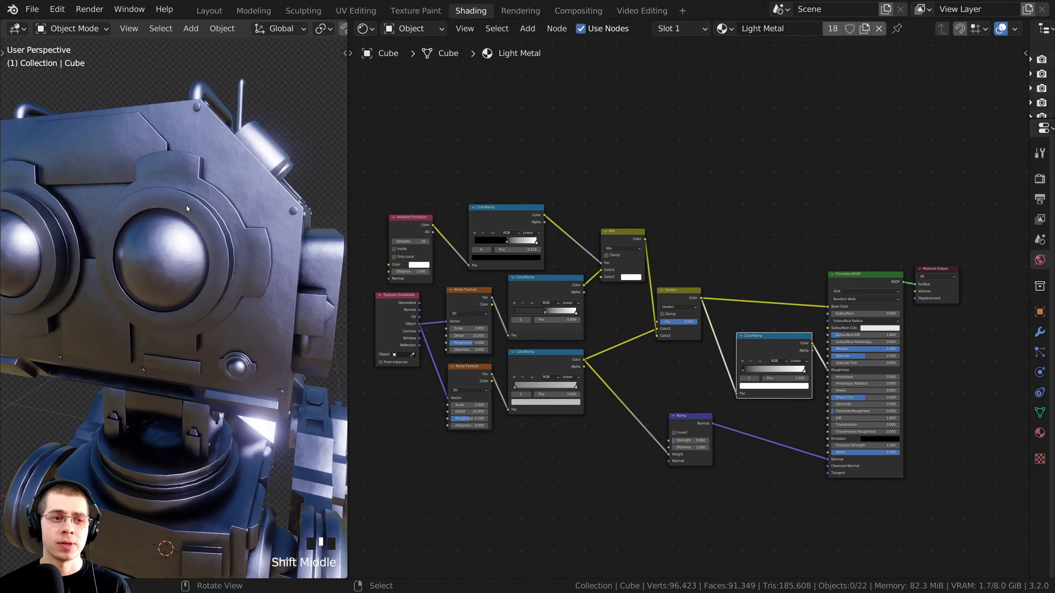
- Enter Edit Mode on the robot's head, widen the Properties editor and show the head's material slots
right_click(162, 237)
scroll(168, 254, "up", 1)
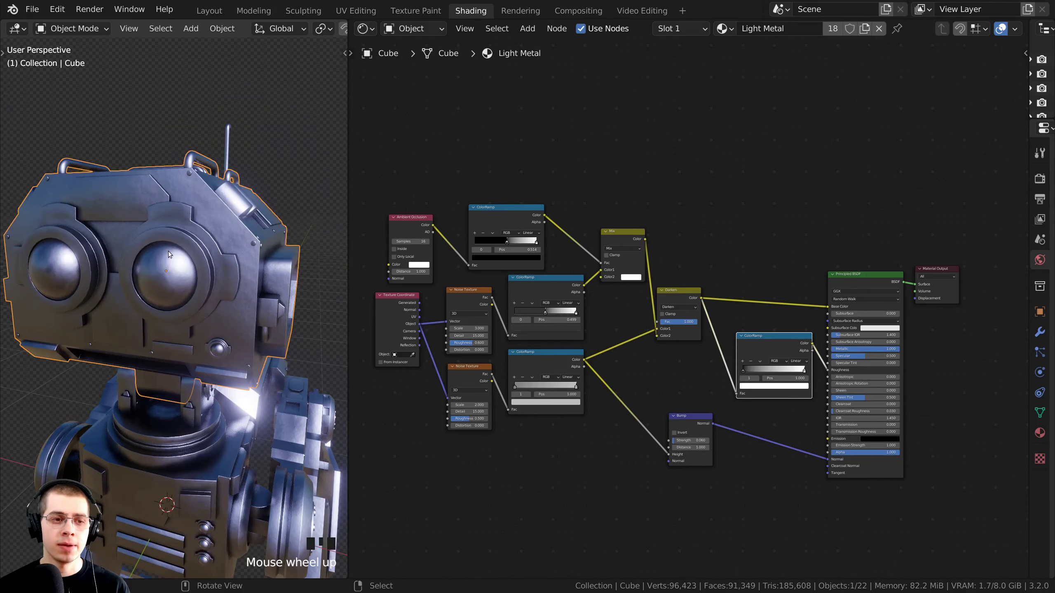
key("Tab")
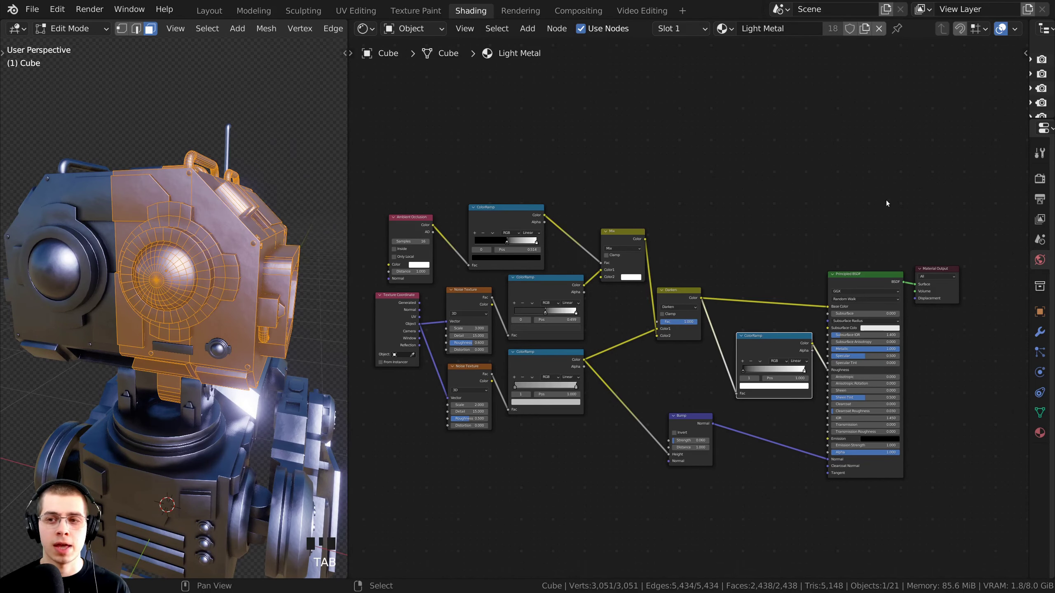
left_click_drag(1030, 167, 852, 187)
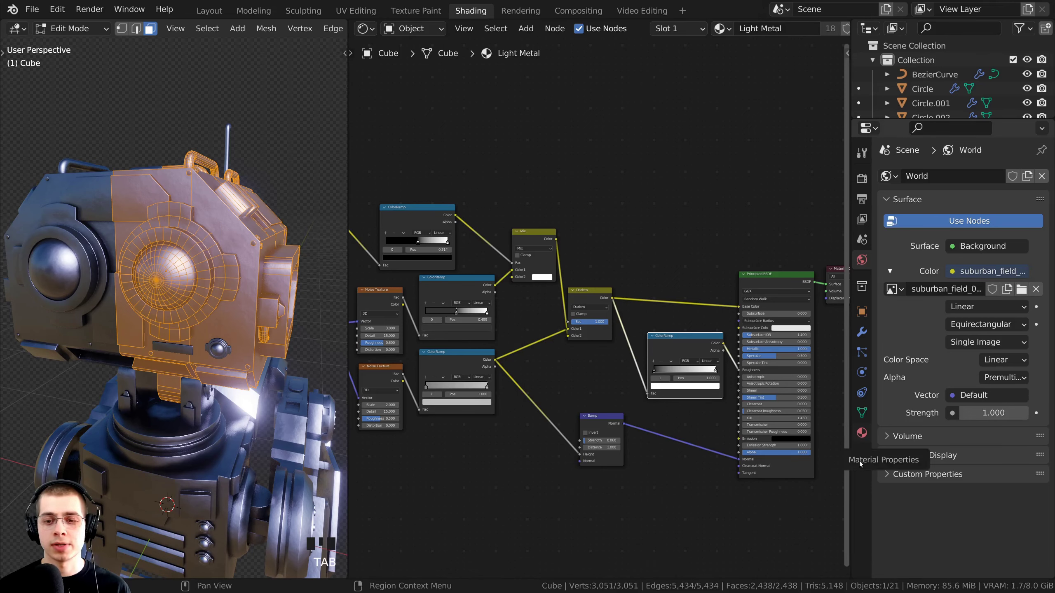
left_click(862, 433)
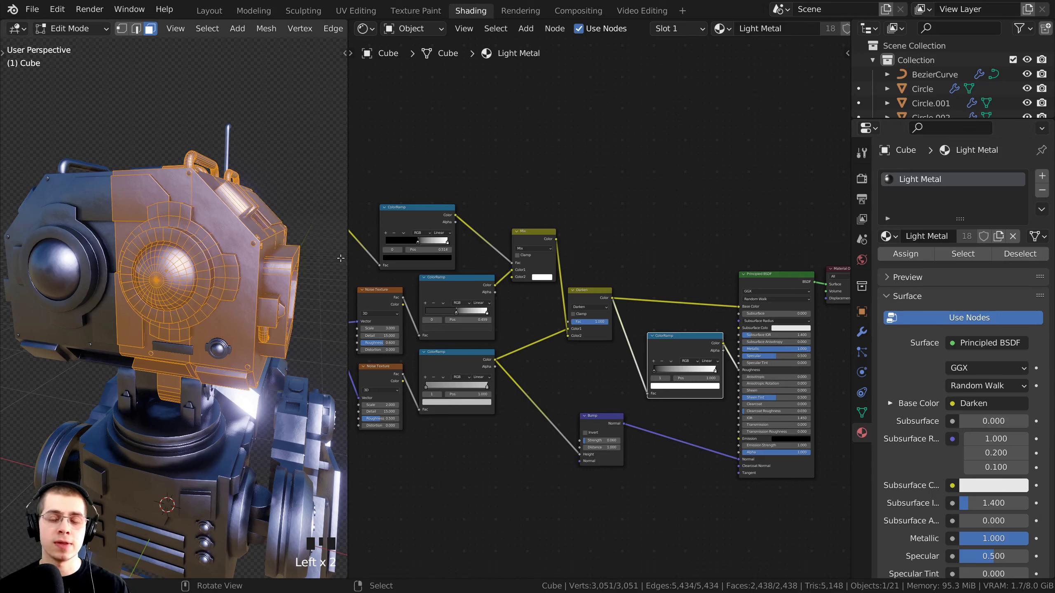
- Add a second material slot to the head and create a new material named Eyes in it
left_click(1042, 178)
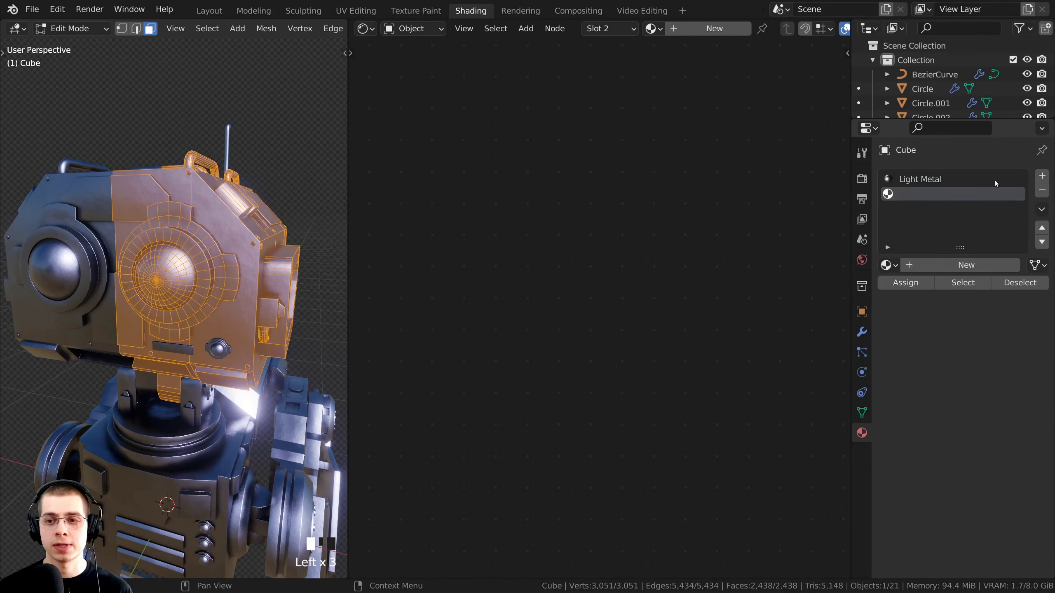
left_click(935, 260)
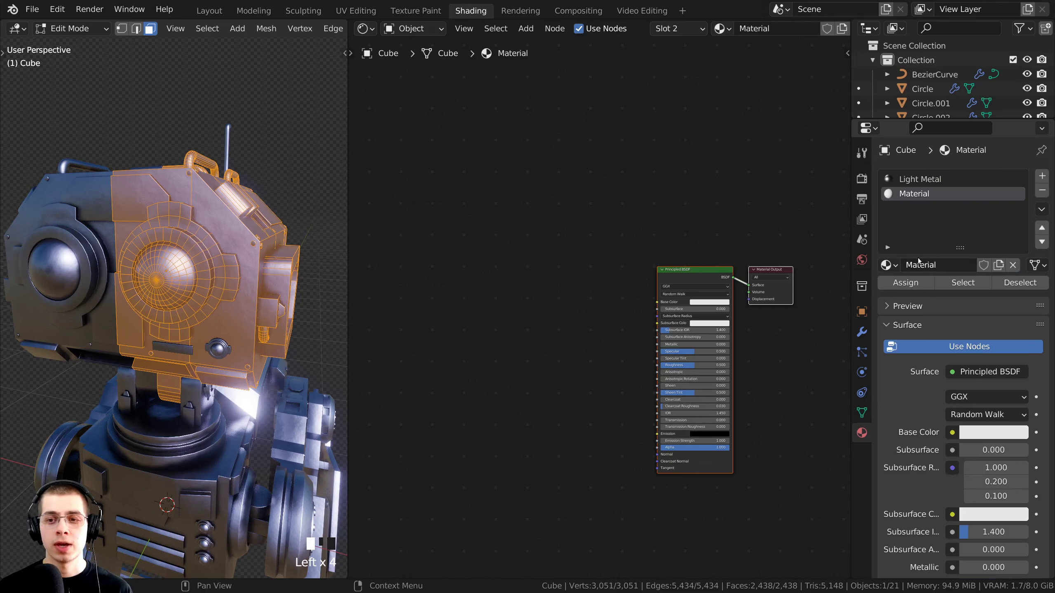
double_click(919, 261)
type("Eyes")
key("Return")
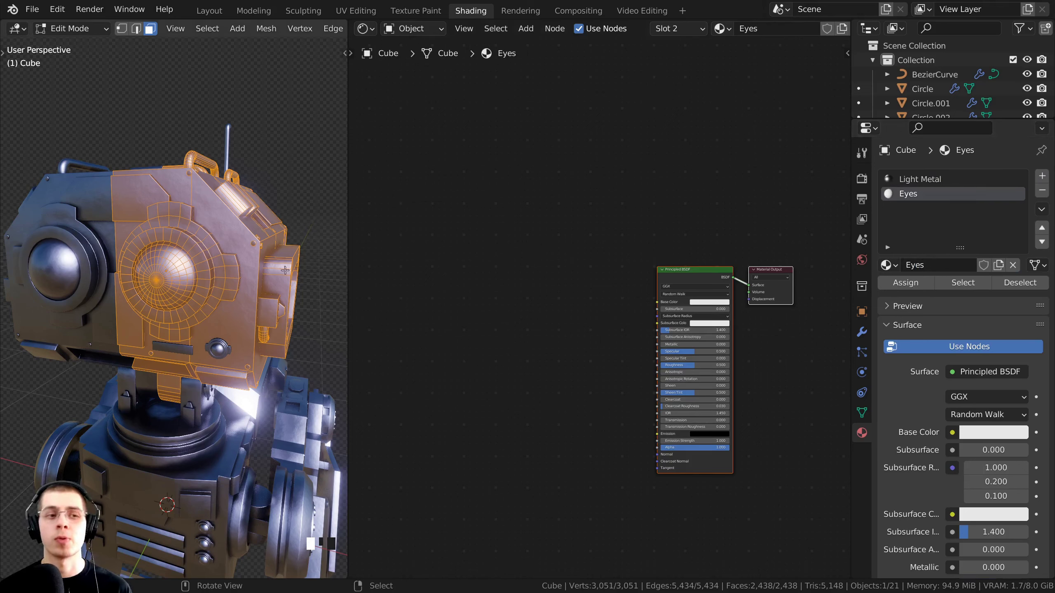
- Select only the linked faces of the eye dome and assign the Eyes material to them
middle_click_drag(213, 295, 220, 287)
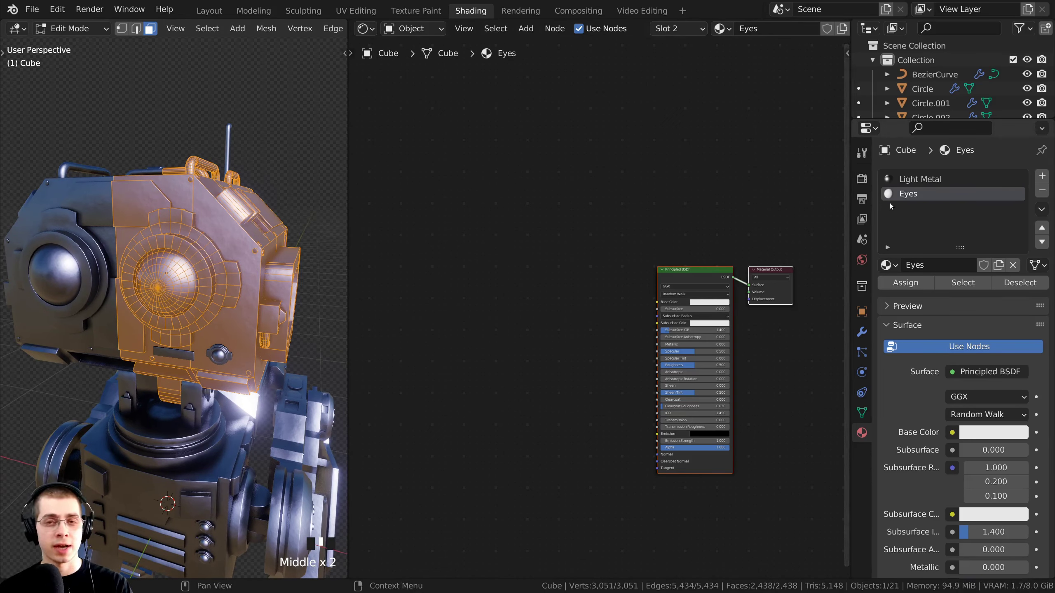
middle_click_drag(276, 244, 216, 245)
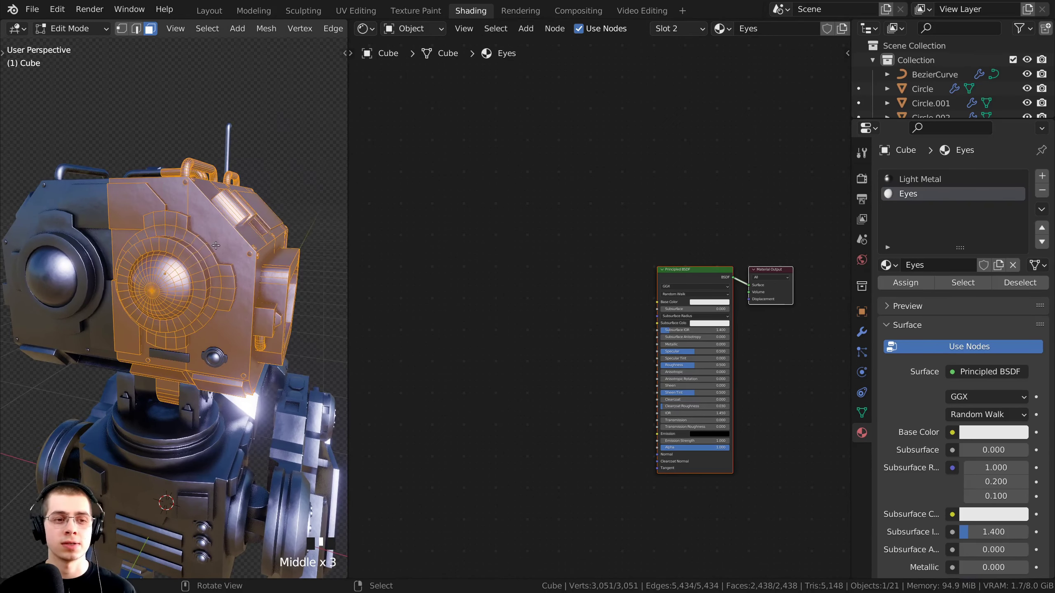
scroll(217, 244, "up", 2)
key("a")
key("a")
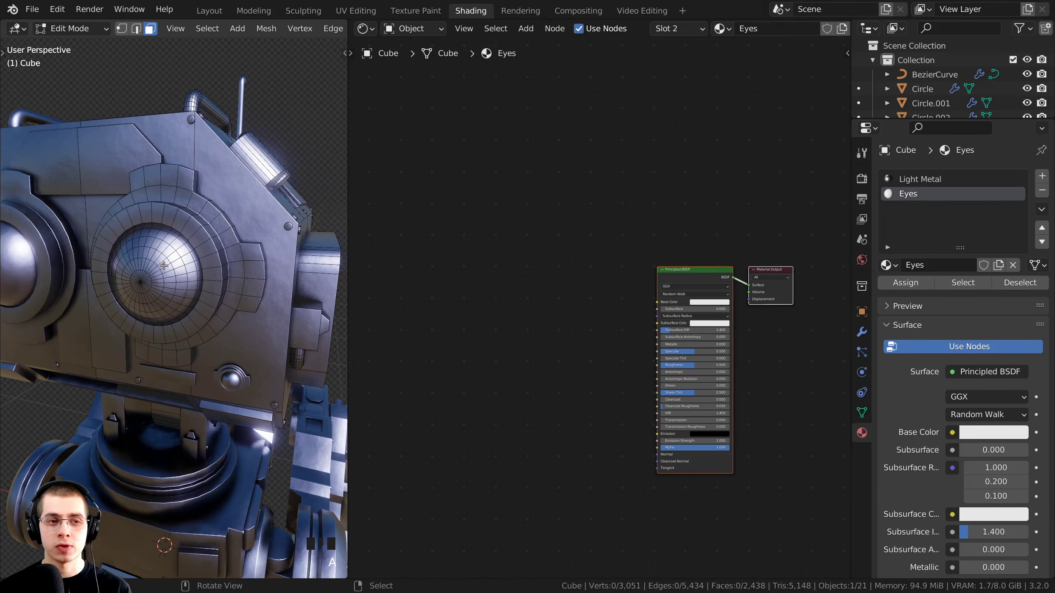
key("l")
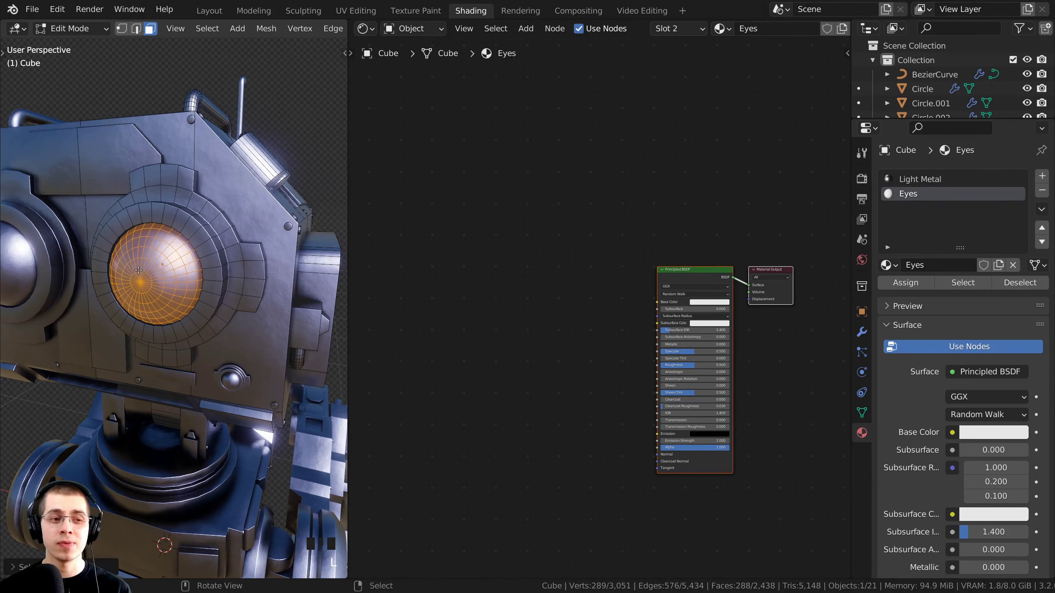
scroll(139, 270, "down", 2)
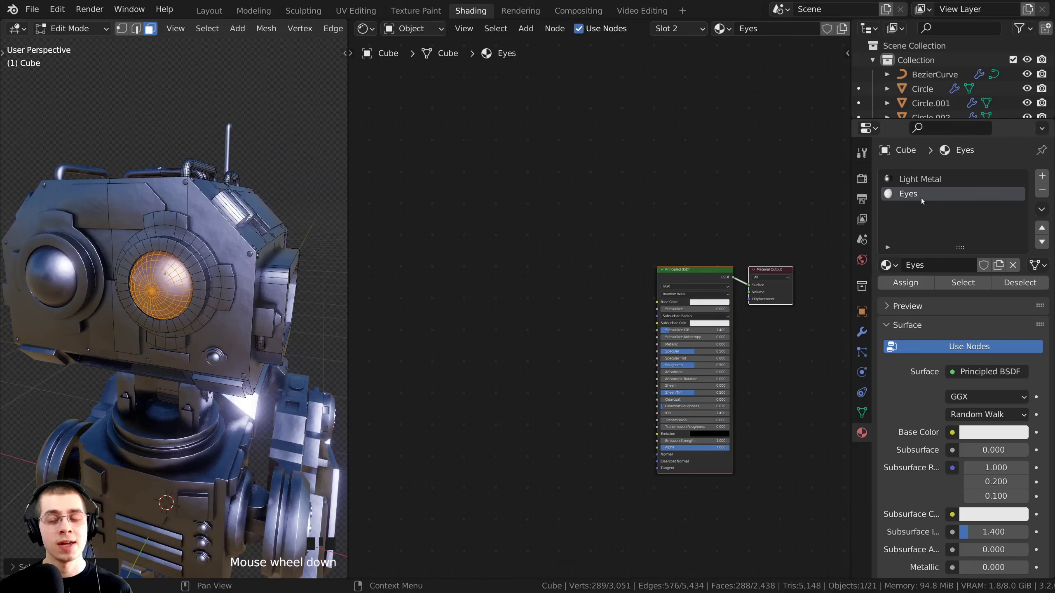
left_click(912, 285)
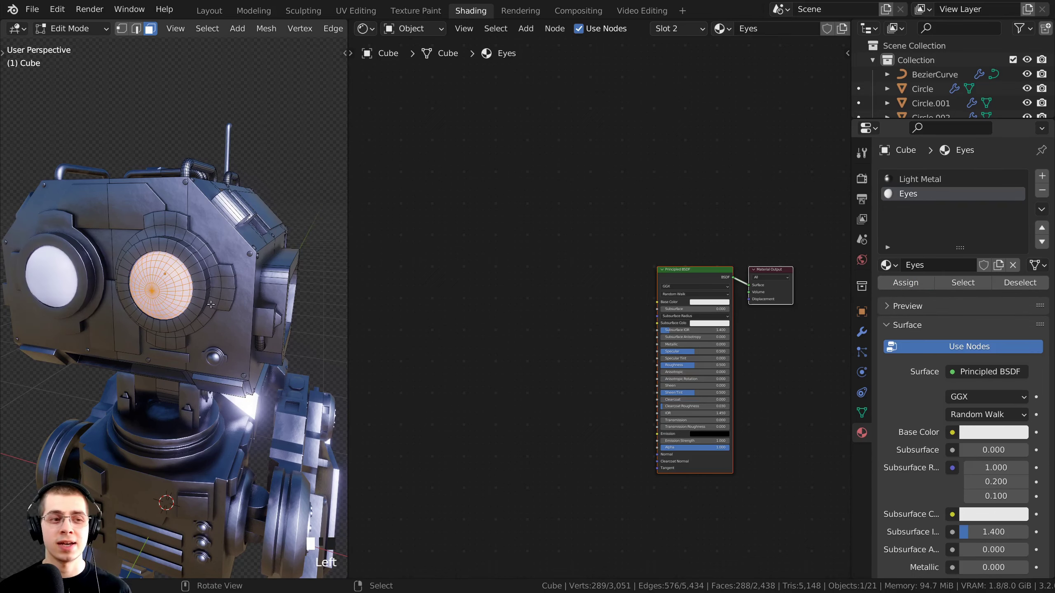
middle_click_drag(124, 299, 147, 303)
scroll(147, 303, "up", 2)
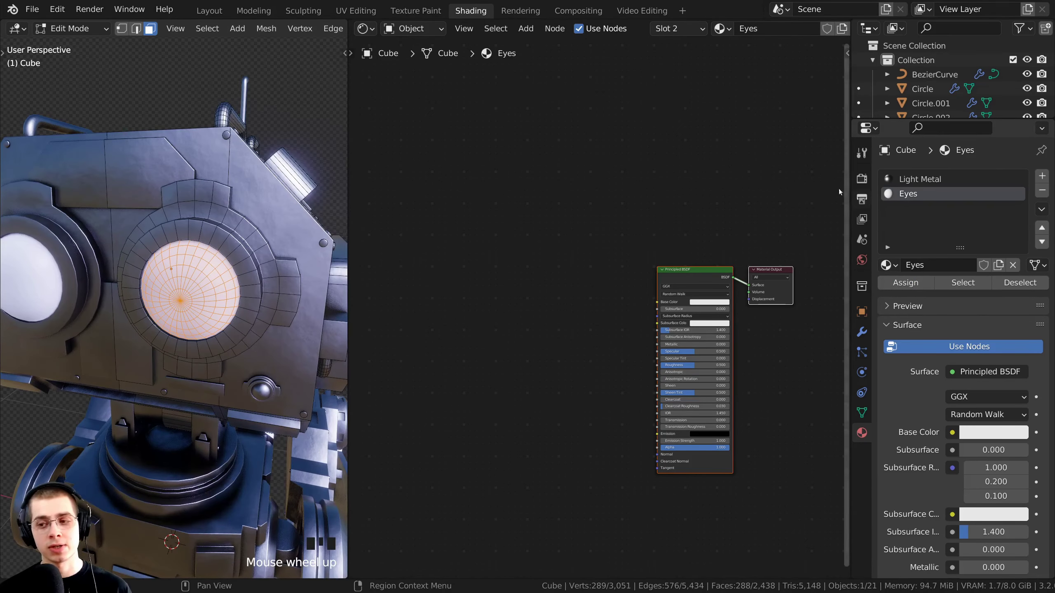
middle_click_drag(229, 308, 223, 271)
scroll(223, 272, "up", 2)
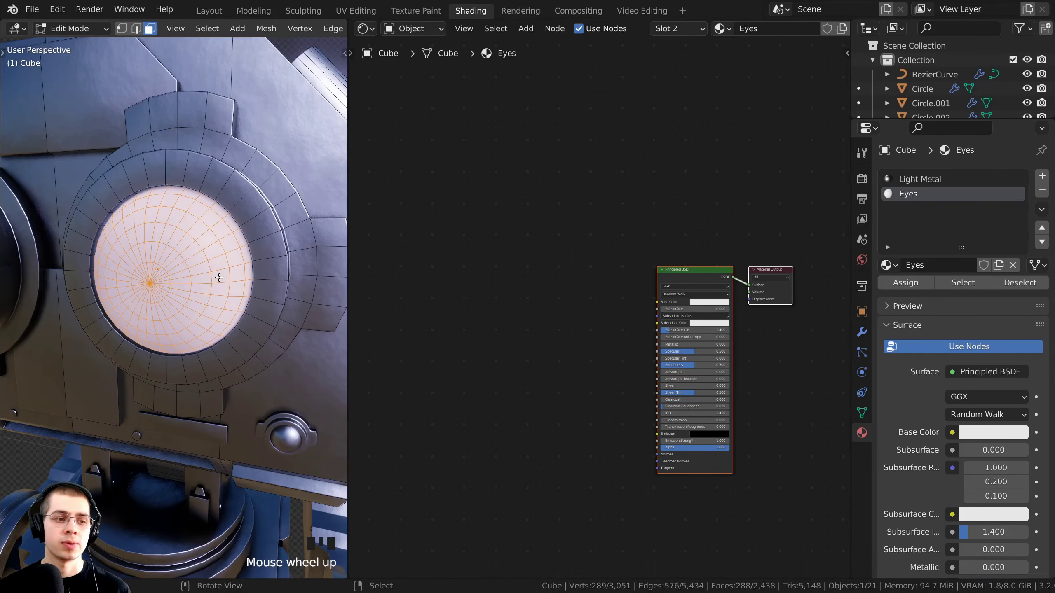
- Return to Object Mode and set the Eyes material's Base Color to black
key("Tab")
scroll(223, 278, "down", 3)
scroll(391, 281, "down", 1)
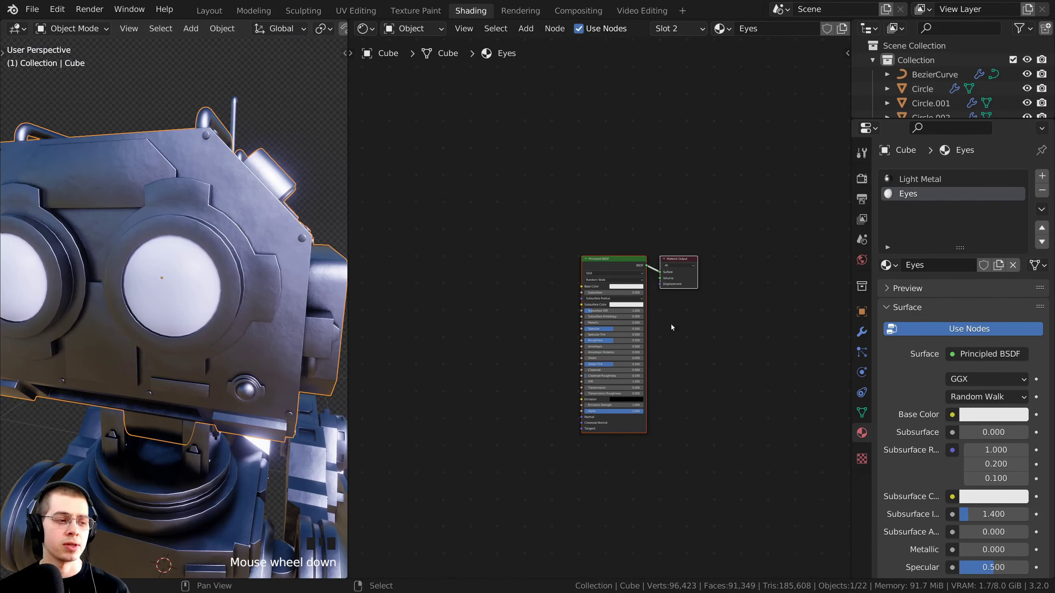
scroll(675, 301, "up", 6)
scroll(642, 262, "up", 5)
middle_click_drag(683, 276, 625, 203)
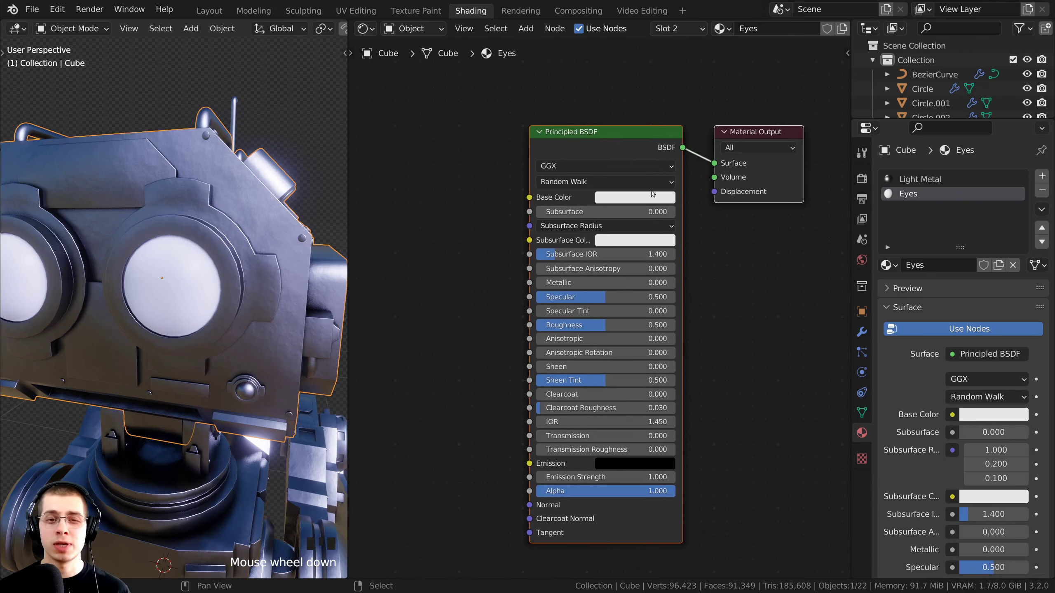
left_click(633, 197)
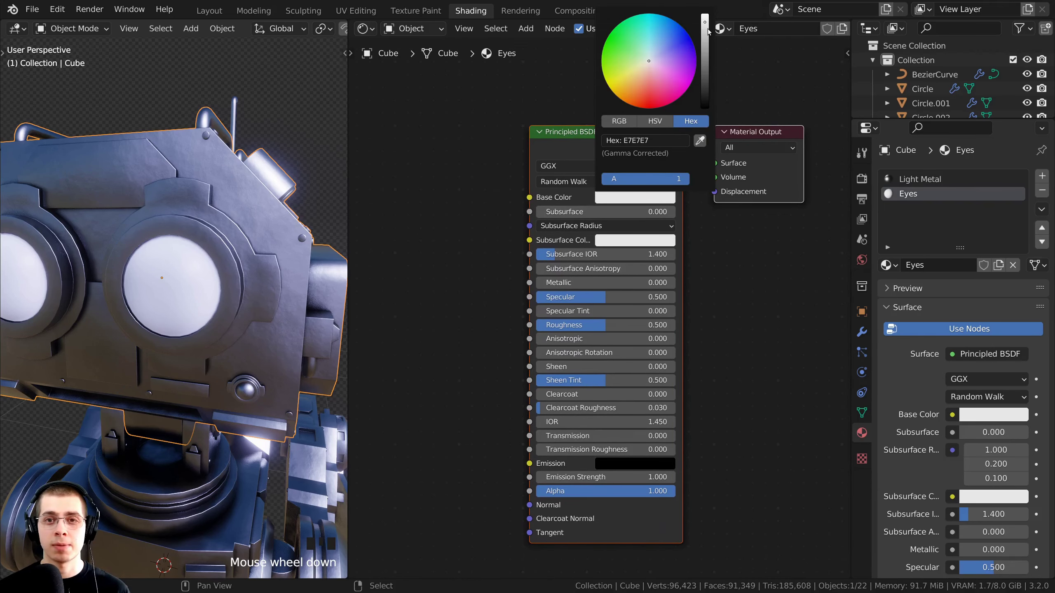
left_click_drag(708, 30, 705, 107)
- Set the Eyes material's Roughness to 0.1 and check the reflections on the eye up close
middle_click_drag(593, 349, 592, 330, "ctrl")
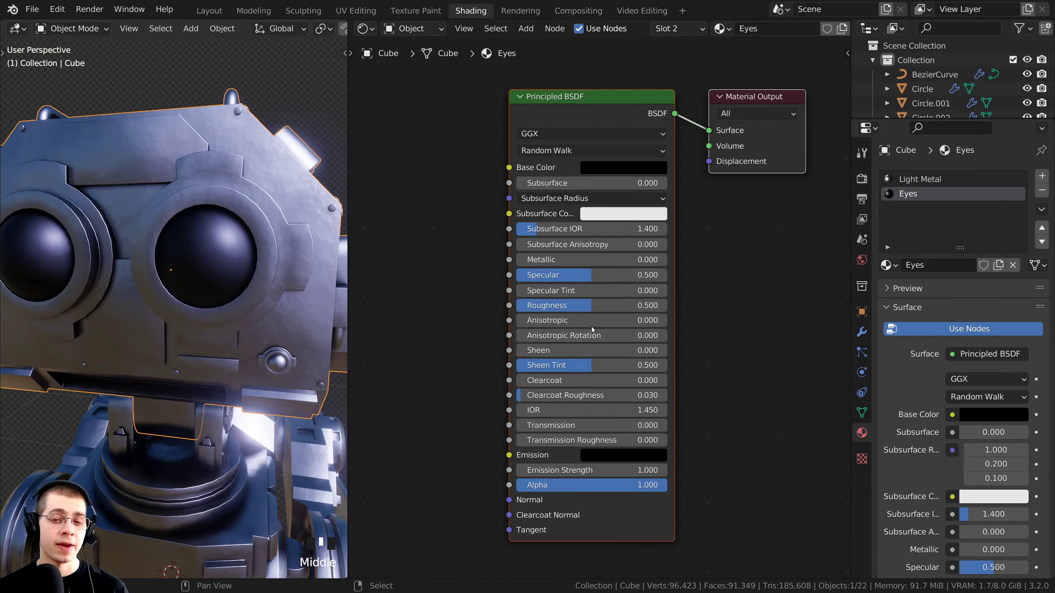
scroll(592, 324, "up", 1)
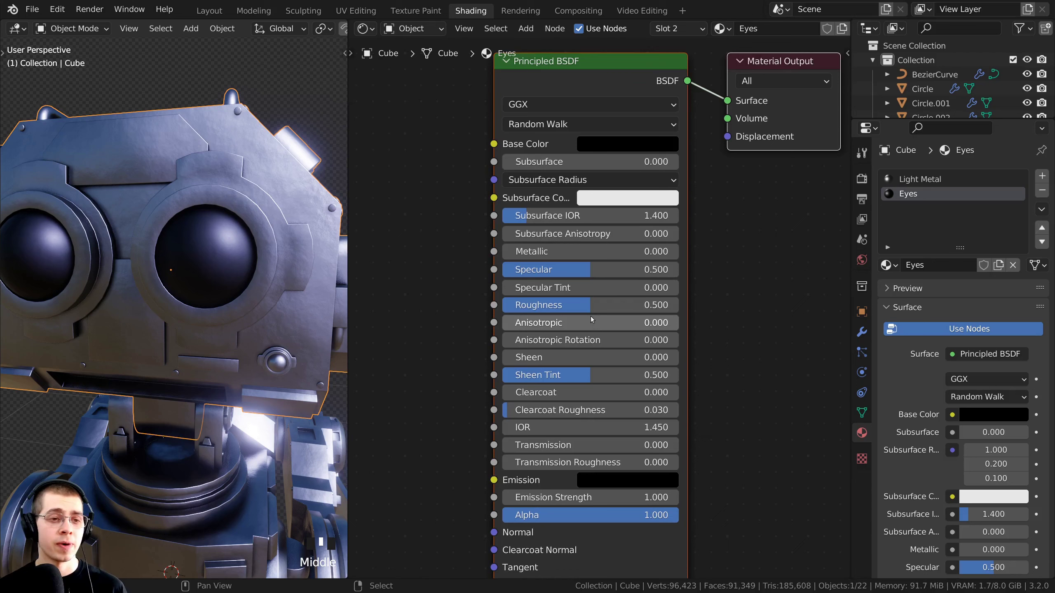
left_click(568, 308)
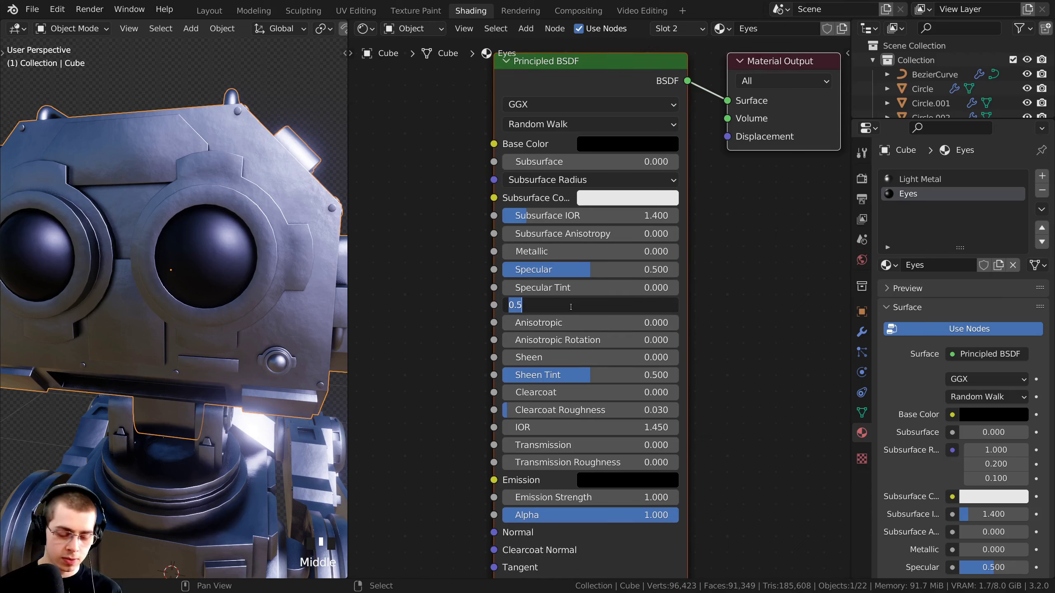
type("0.1")
key("Return")
middle_click_drag(216, 255, 192, 263)
scroll(142, 273, "up", 2)
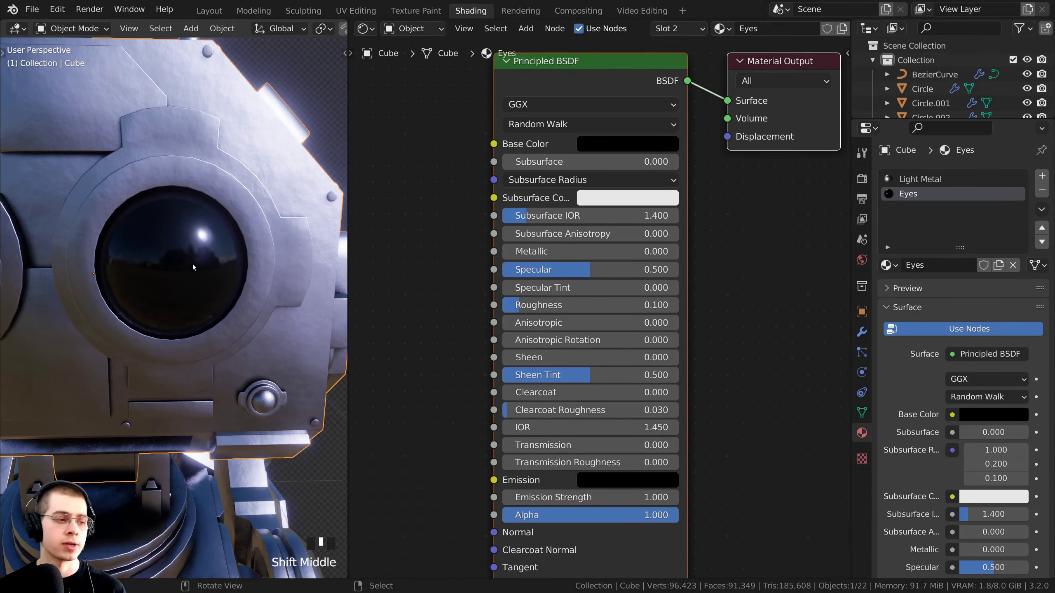
- Examine the head from the front, above and the side, up to the paired cylinders on its sloped panel
scroll(226, 273, "down", 2)
middle_click_drag(198, 306, 226, 286)
scroll(515, 270, "down", 1)
middle_click_drag(513, 269, 516, 257)
middle_click_drag(250, 291, 195, 353)
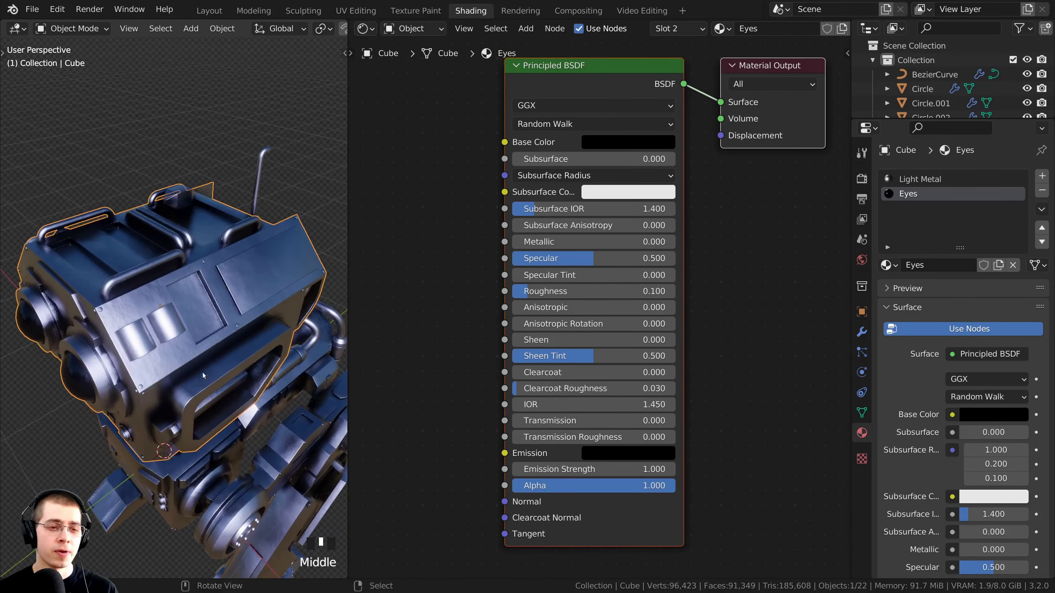
scroll(195, 353, "up", 1, "shift")
scroll(195, 353, "up", 1)
mouse_move(181, 294)
middle_mouse_down()
mouse_move(198, 305)
mouse_move(171, 324)
mouse_move(186, 299)
mouse_move(210, 303)
mouse_move(197, 301)
middle_mouse_up()
scroll(154, 352, "down", 2)
scroll(202, 301, "up", 2)
- In Edit Mode, deselect the eye and select the linked faces of the two cylinders on the head's sloped panel
key("Tab")
scroll(198, 300, "up", 1)
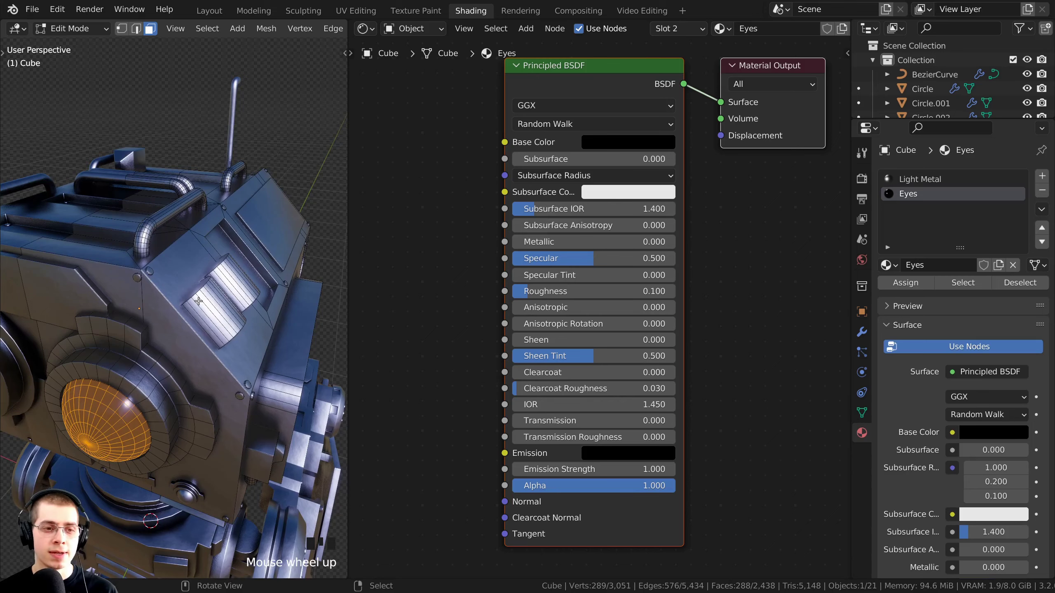
key("a")
middle_click_drag(199, 301, 241, 291)
key("l")
key("KP_Decimal")
scroll(219, 298, "down", 2)
scroll(789, 179, "down", 1)
middle_click_drag(804, 168, 817, 174)
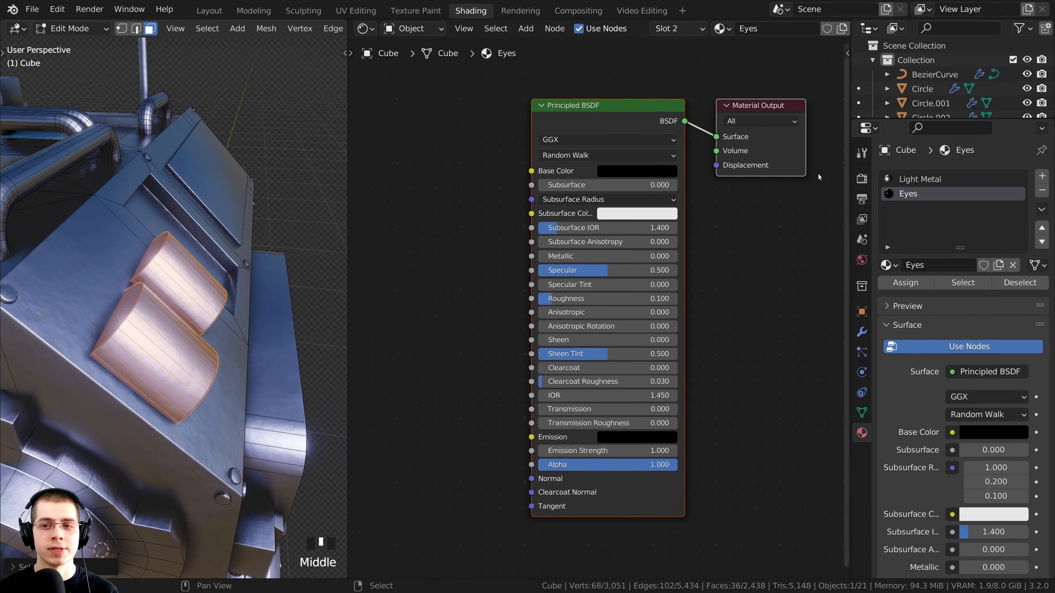
- Add a third material slot to the head and create a new material named Plastic in it
left_click(1042, 176)
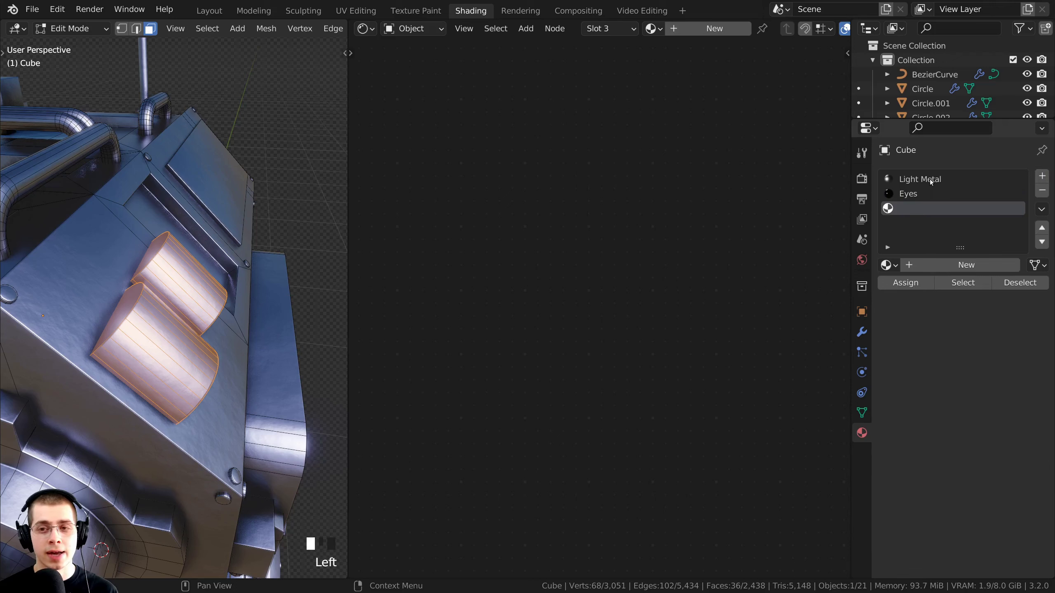
left_click(922, 268)
double_click(931, 265)
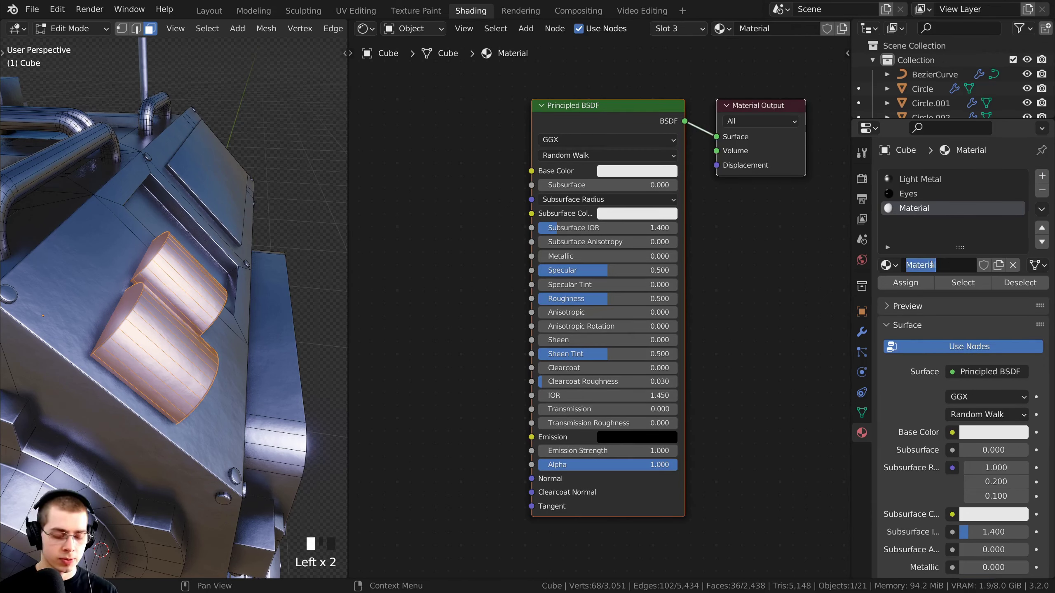
type("P")
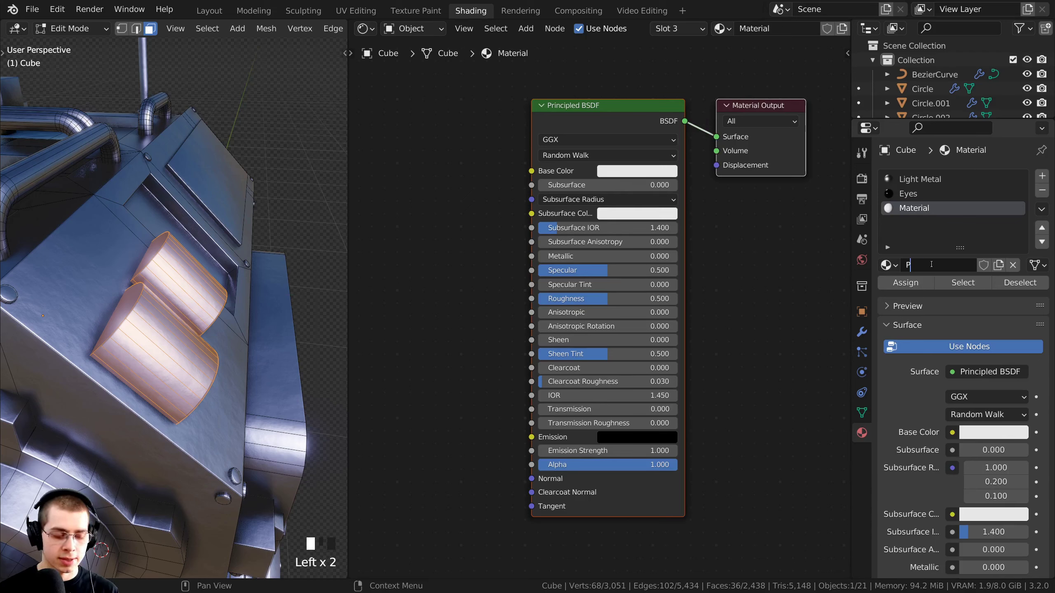
type("lastic")
key("Return")
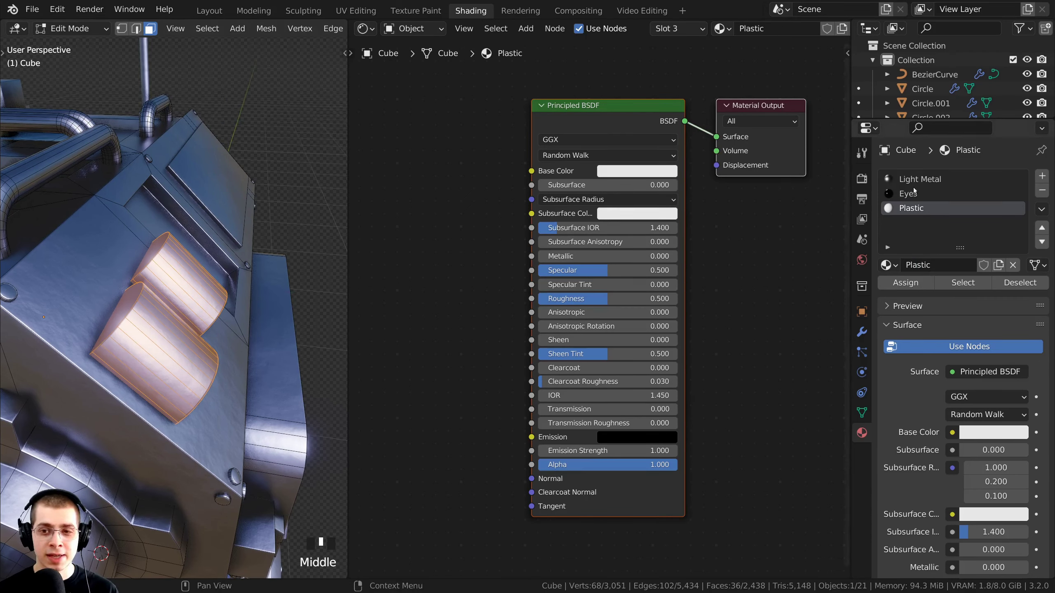
- Assign the Plastic material to the two selected cylinders and return to Object Mode
left_click(893, 285)
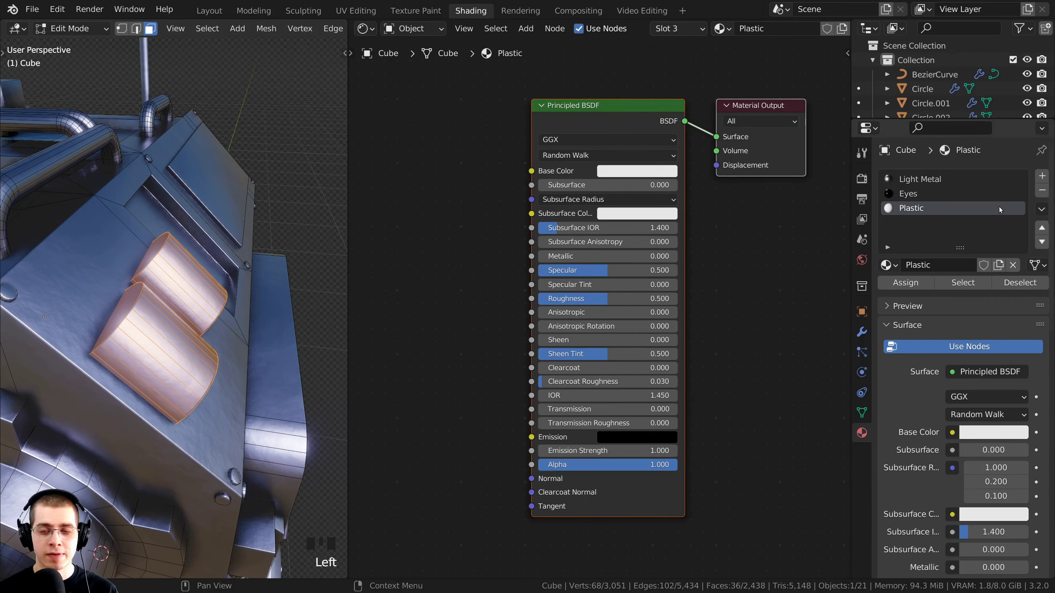
left_click(894, 286)
middle_click_drag(191, 308, 166, 328)
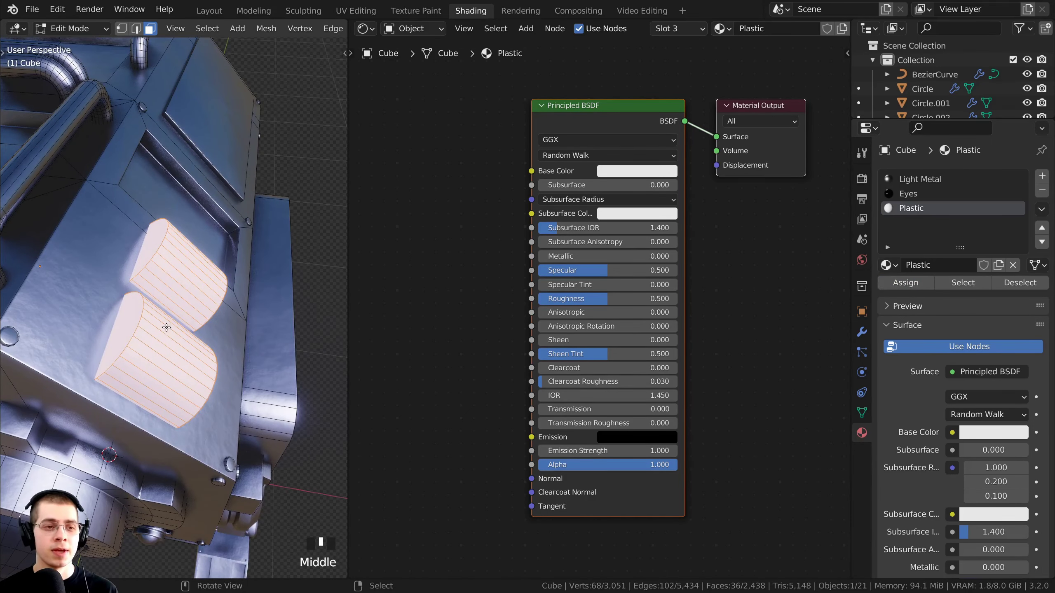
middle_click_drag(456, 266, 460, 270)
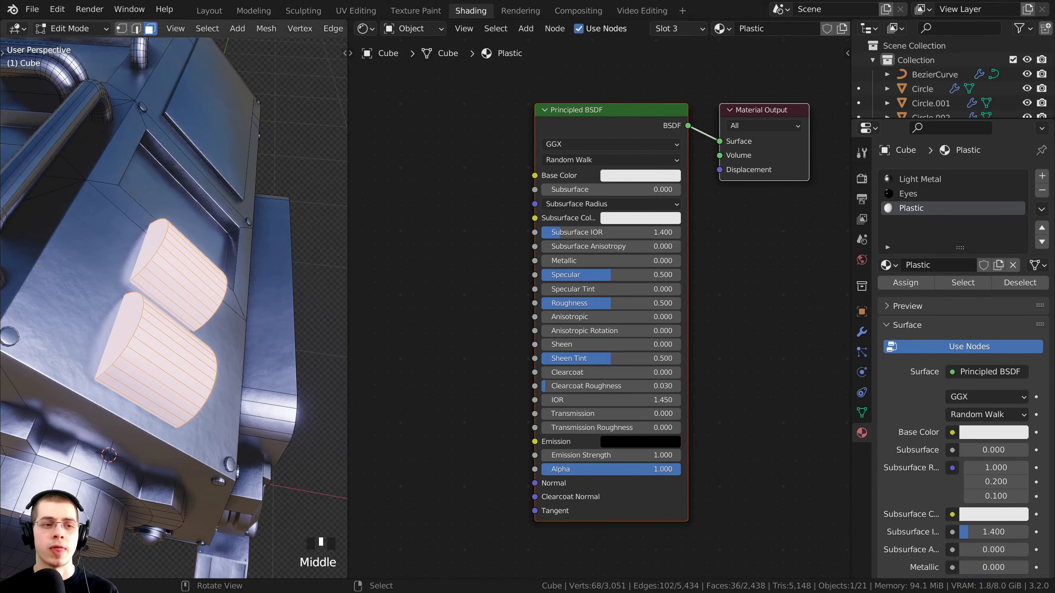
middle_click_drag(193, 357, 187, 329)
key("Tab")
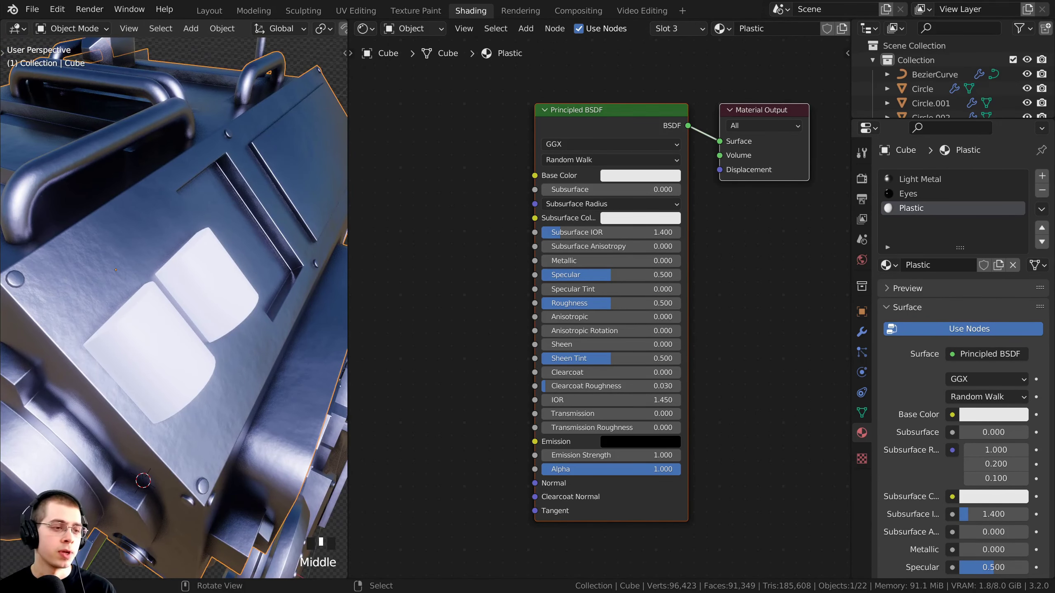
- Darken the Plastic material's Base Color to hex 1F1F1F
middle_click_drag(677, 232, 687, 241)
scroll(671, 213, "up", 1)
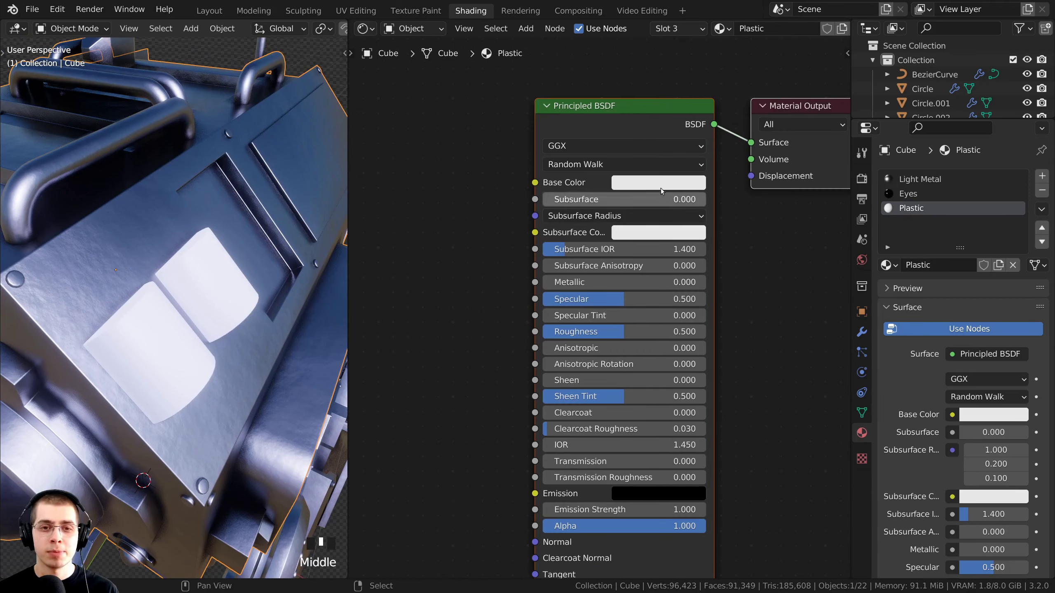
left_click(687, 185)
left_click_drag(741, 214, 740, 288)
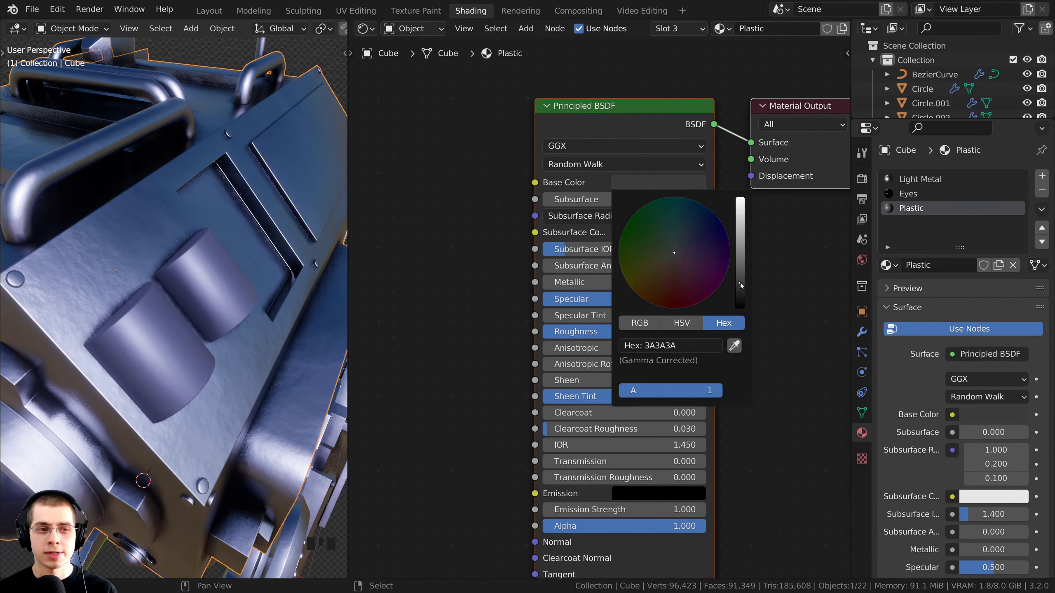
middle_click_drag(145, 347, 208, 332, "shift")
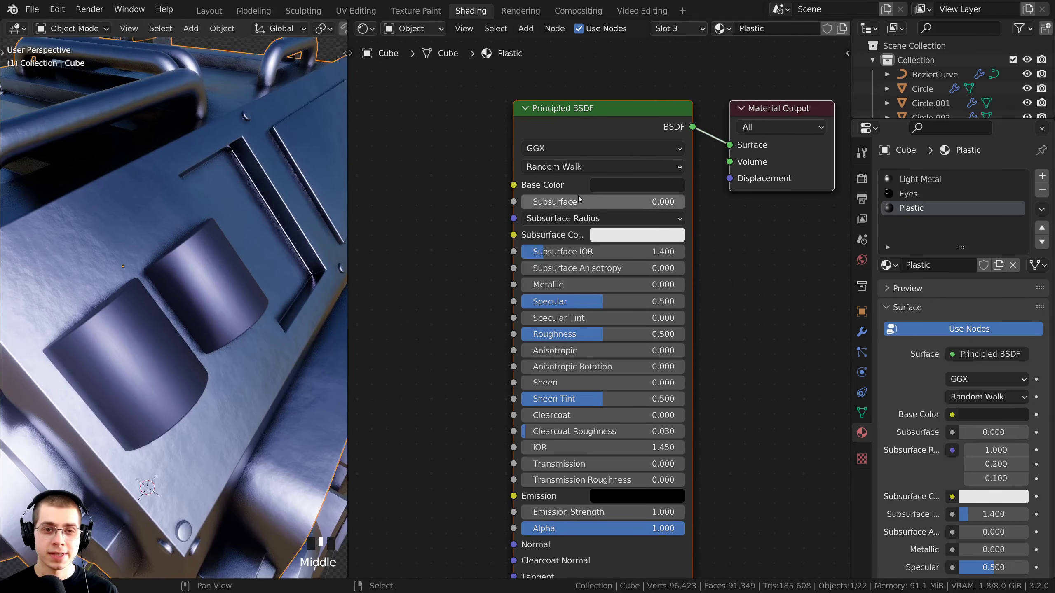
left_click(621, 183)
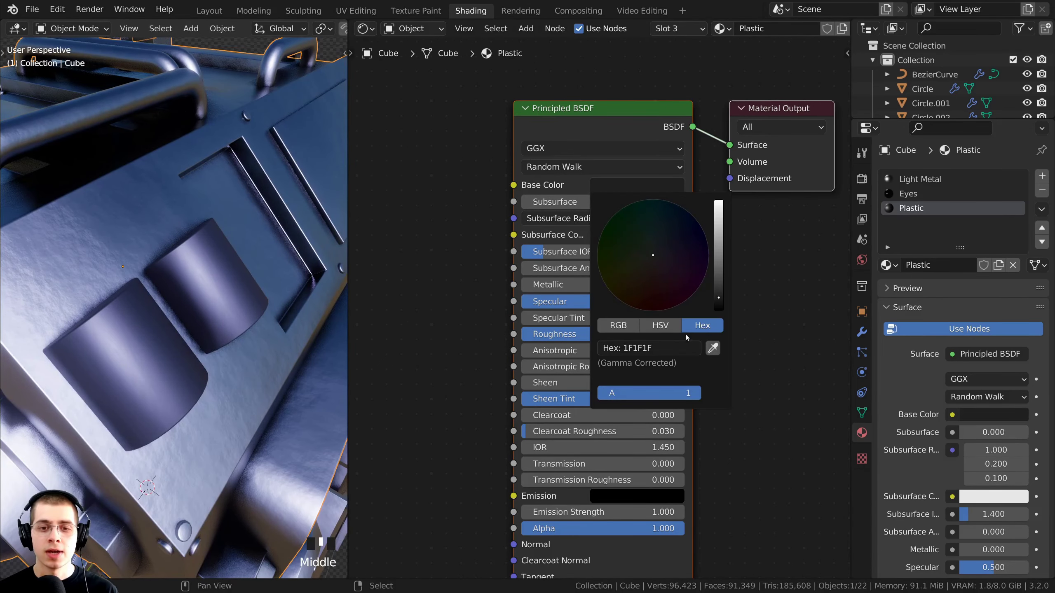
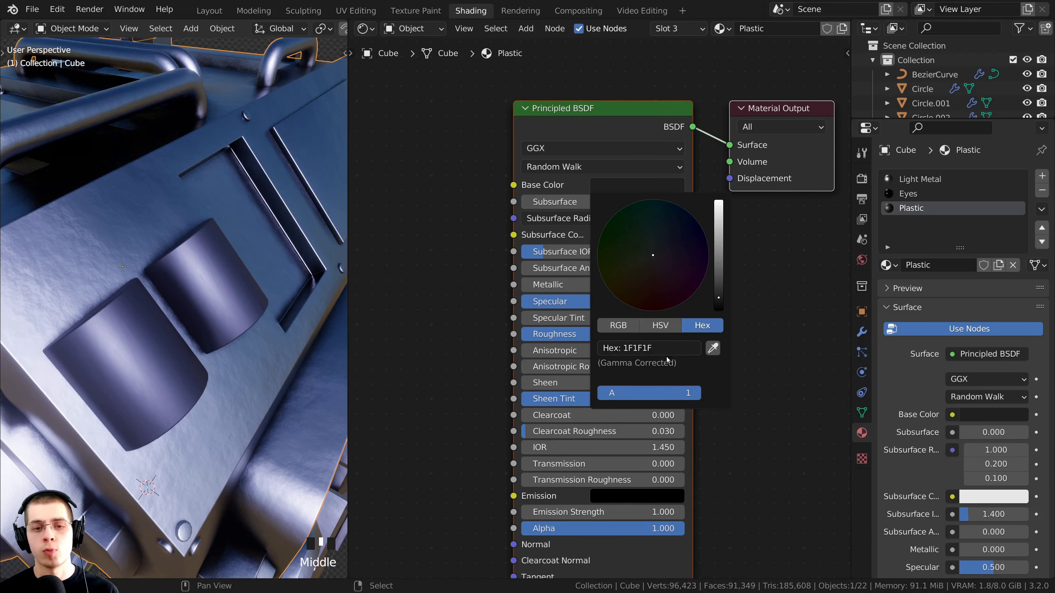
middle_click_drag(313, 305, 203, 303)
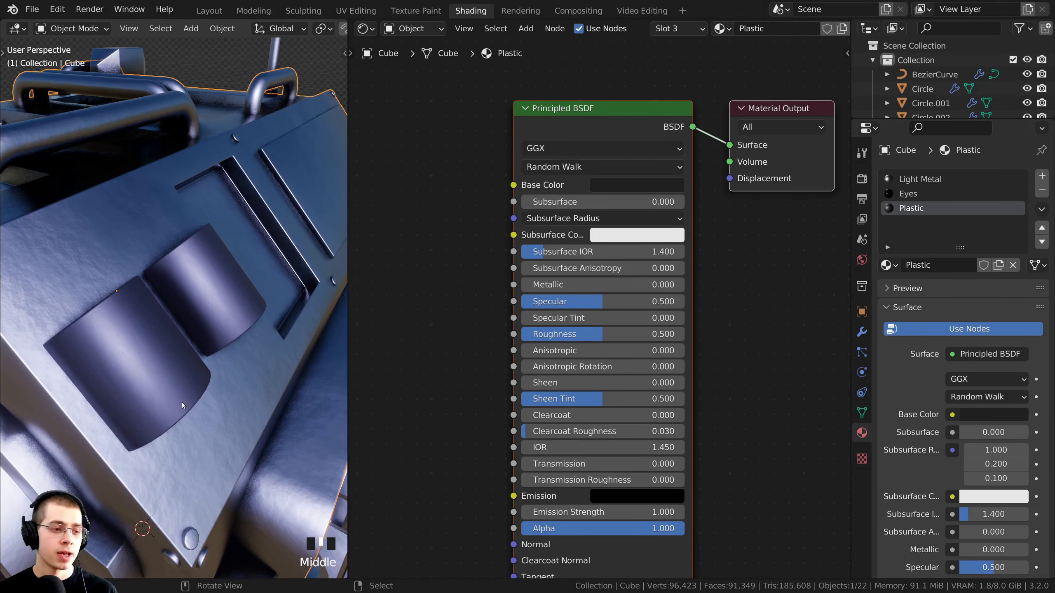
- Set the Roughness of the Plastic material's Principled BSDF to 0.2
double_click(606, 334)
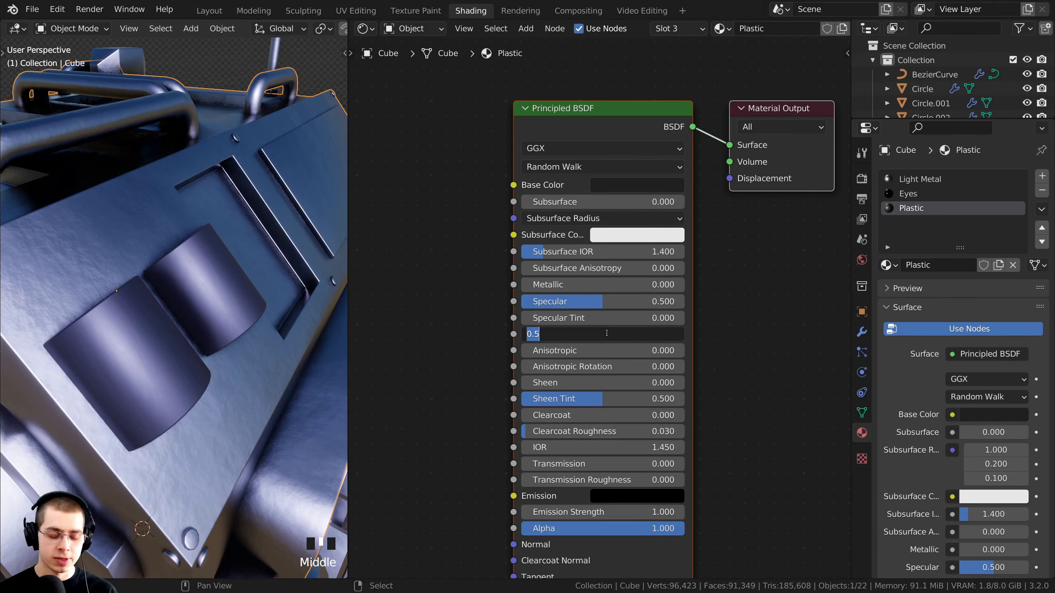
type("0.2")
key("Return")
middle_click_drag(254, 290, 323, 322)
middle_click_drag(394, 327, 481, 279)
scroll(680, 317, "down", 2)
scroll(577, 316, "up", 2)
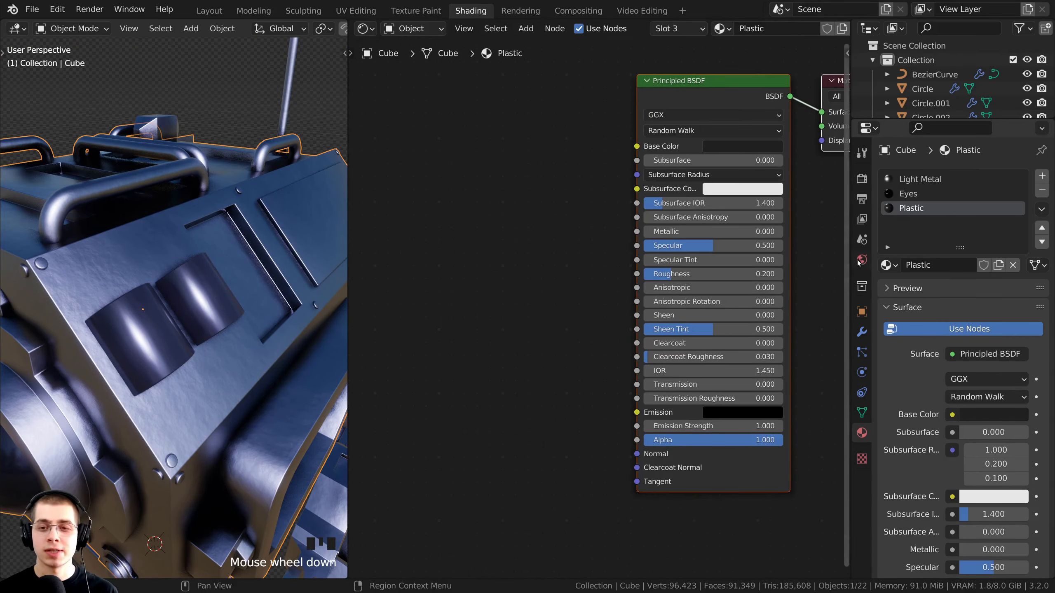
- Enlarge the node editor by narrowing both the properties editor and the 3D viewport
left_click_drag(851, 250, 895, 250)
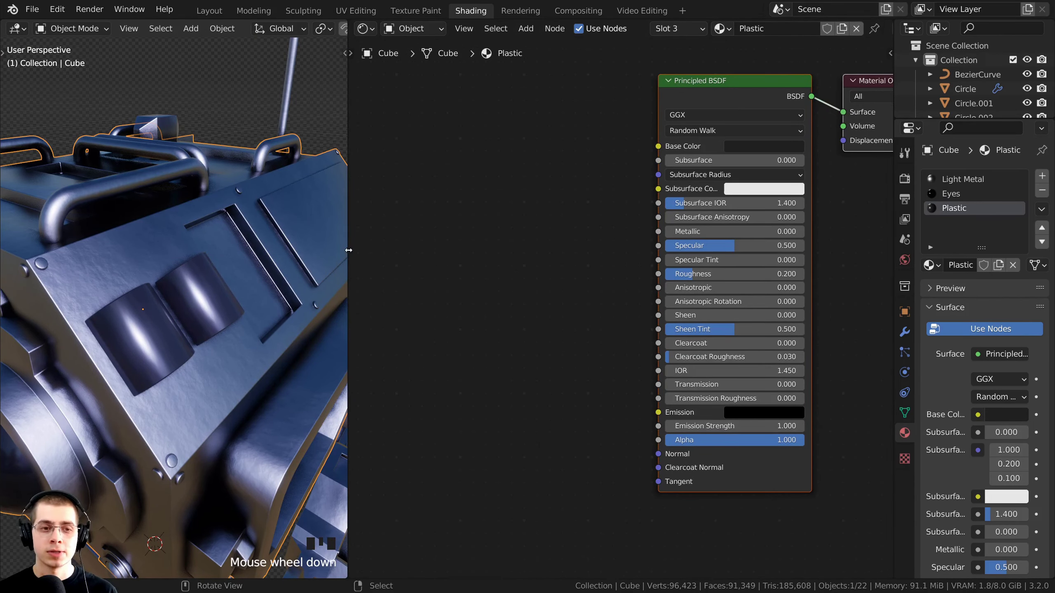
left_click_drag(346, 250, 270, 253)
middle_click_drag(491, 274, 561, 238)
scroll(606, 323, "up", 1)
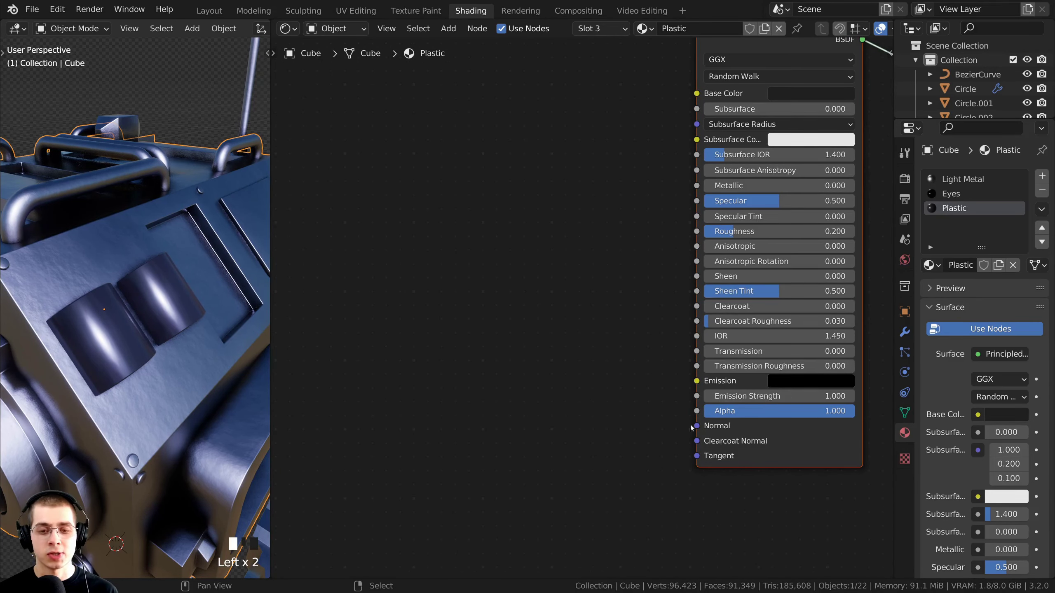
- Add a Voronoi Texture node to the Plastic material and place it ahead of the Principled BSDF
middle_click_drag(543, 408, 542, 410)
key("shift+a")
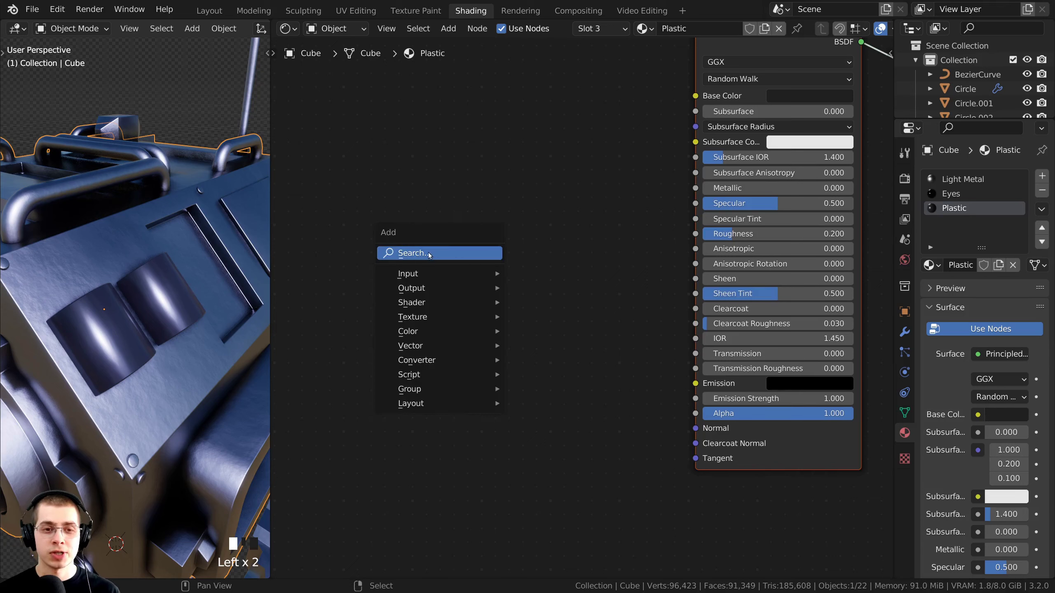
left_click(424, 254)
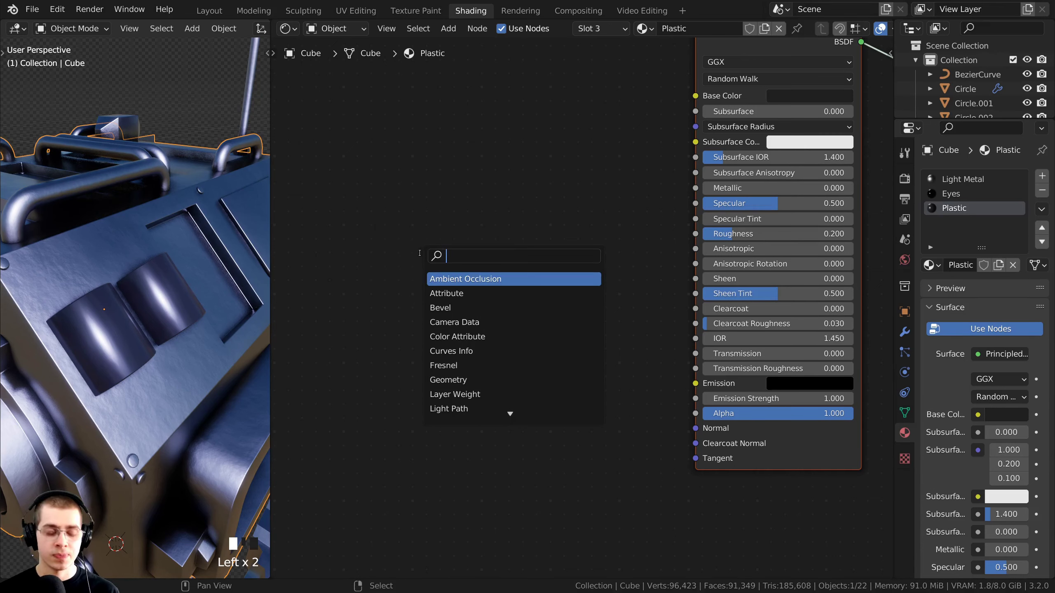
type("vo")
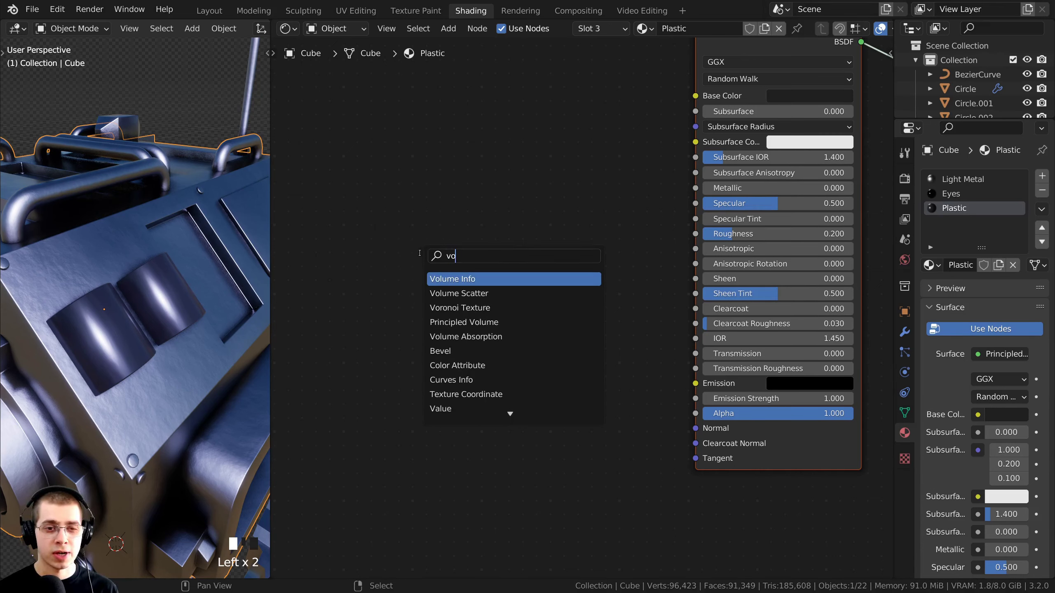
type("r")
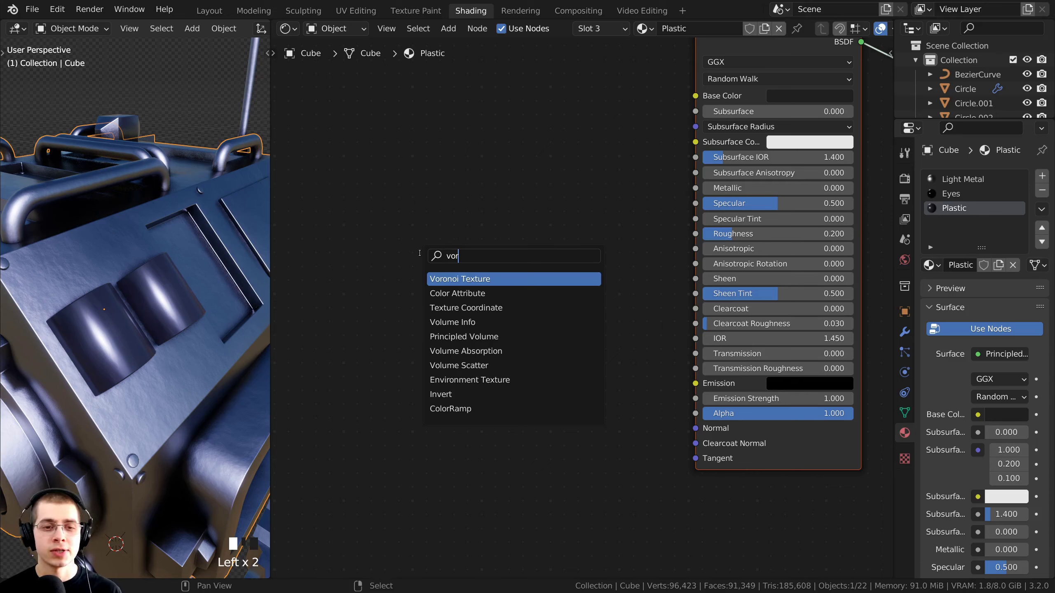
left_click(451, 280)
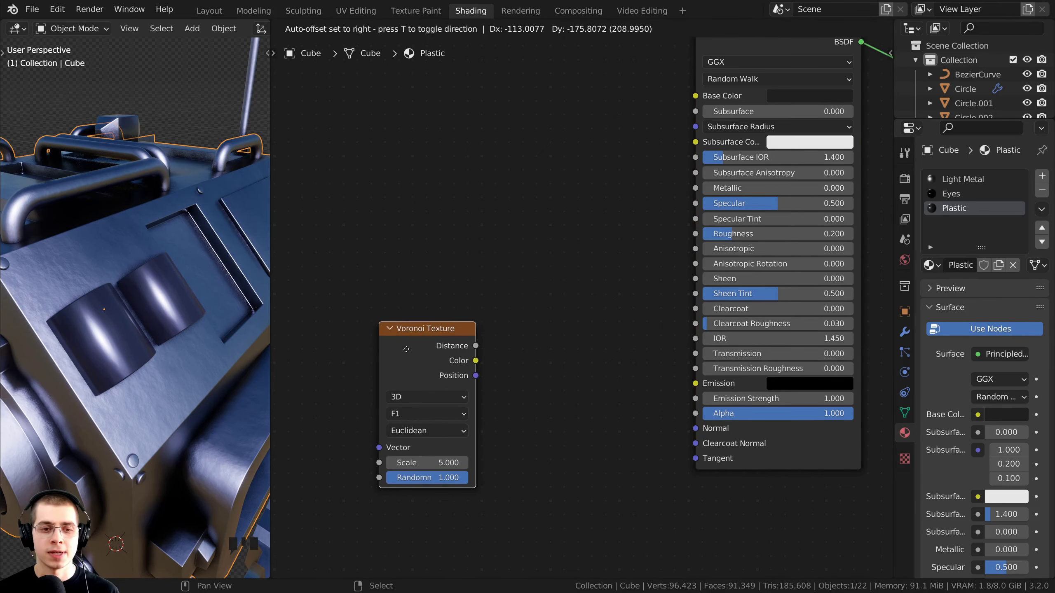
left_click(409, 345)
scroll(464, 347, "down", 1)
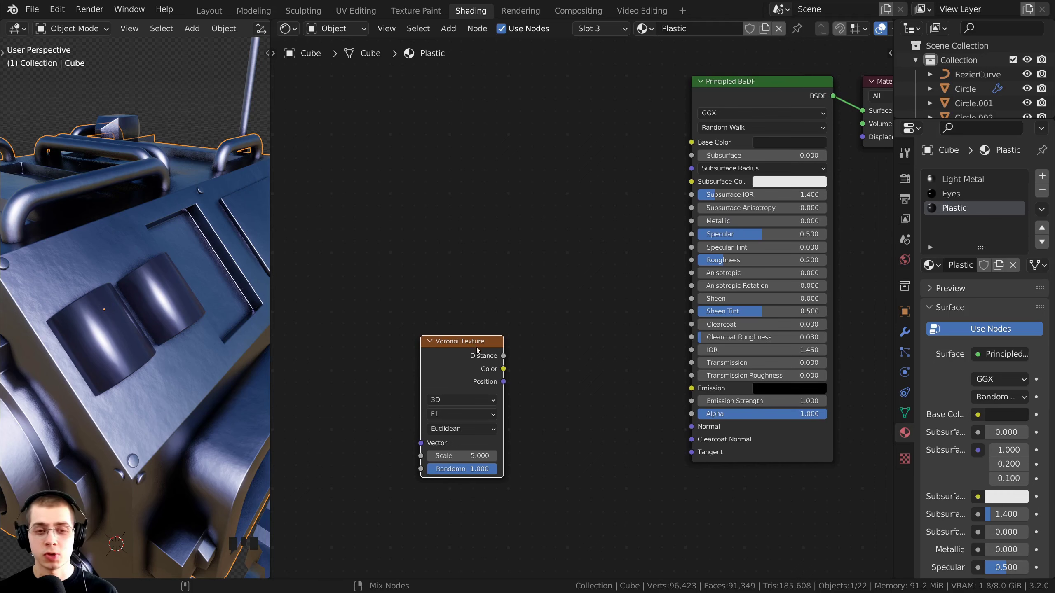
- Preview the Voronoi Texture's Distance output directly on the plastic cylinders
left_click(476, 350, "ctrl+shift")
middle_click_drag(457, 355, 532, 320)
left_click_drag(531, 320, 540, 310)
scroll(498, 314, "up", 1)
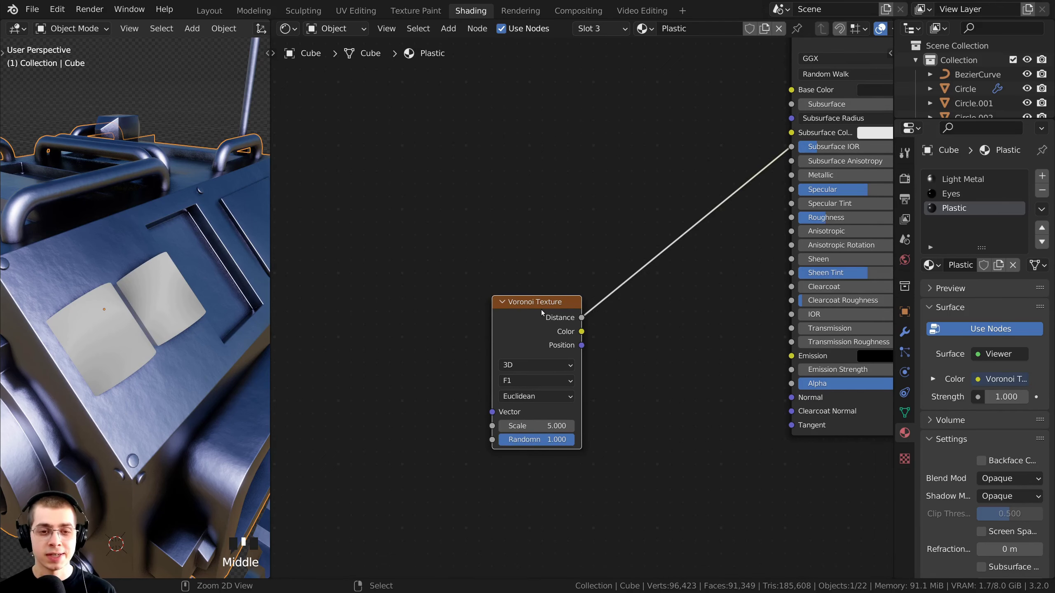
- Add linked Texture Coordinate and Mapping nodes to the Voronoi Texture's Vector input
key("ctrl+t")
middle_click_drag(528, 309, 601, 290)
scroll(428, 336, "down", 1)
middle_click_drag(428, 336, 531, 314)
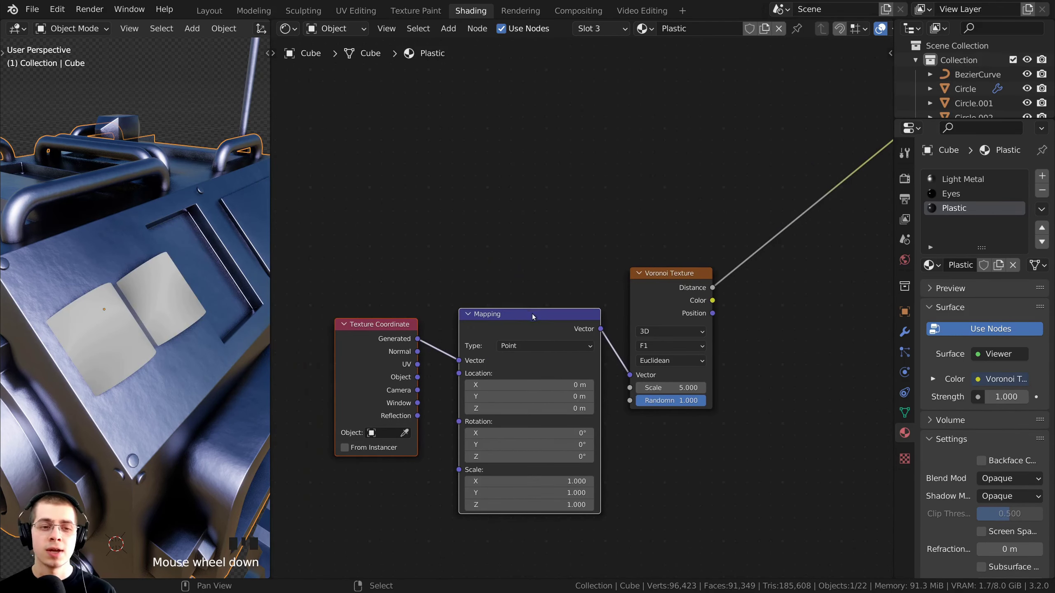
- Delete the Mapping node between the Texture Coordinate and Voronoi Texture nodes
left_click(524, 318)
left_click_drag(486, 316, 467, 313)
middle_click_drag(468, 316, 491, 300)
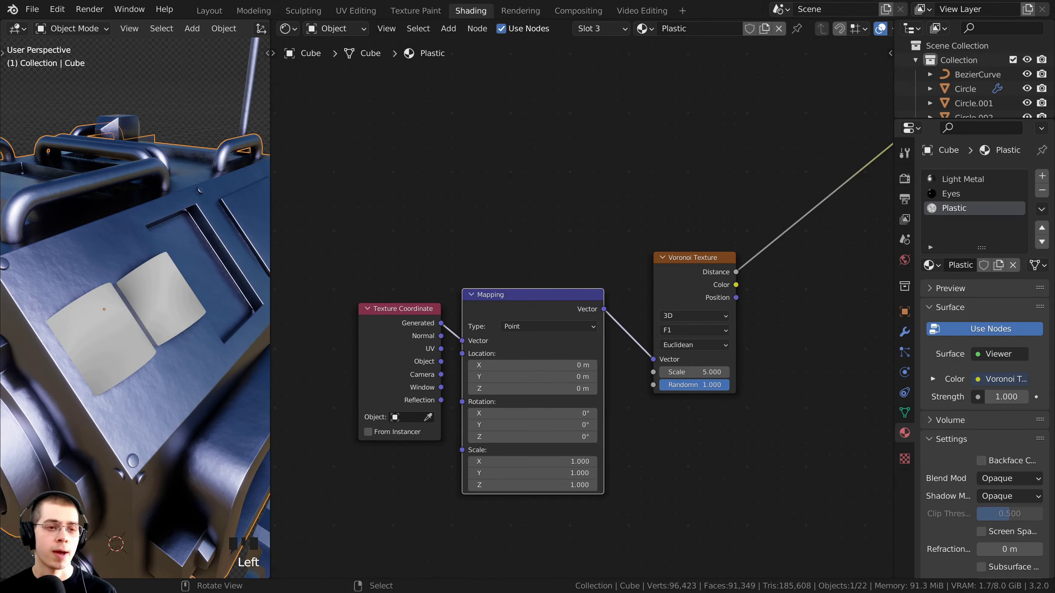
scroll(581, 308, "up", 1)
left_click_drag(550, 305, 564, 273)
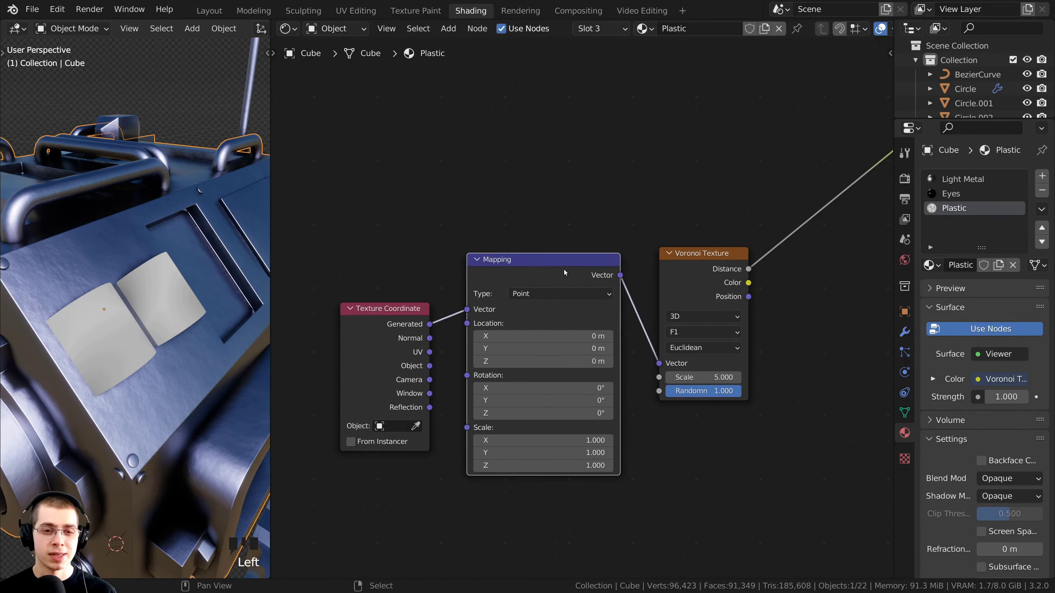
scroll(527, 304, "up", 1)
key("x")
- Connect the Texture Coordinate's Object output to the Voronoi Texture's Vector input and space the two nodes apart
left_click_drag(358, 342, 354, 301)
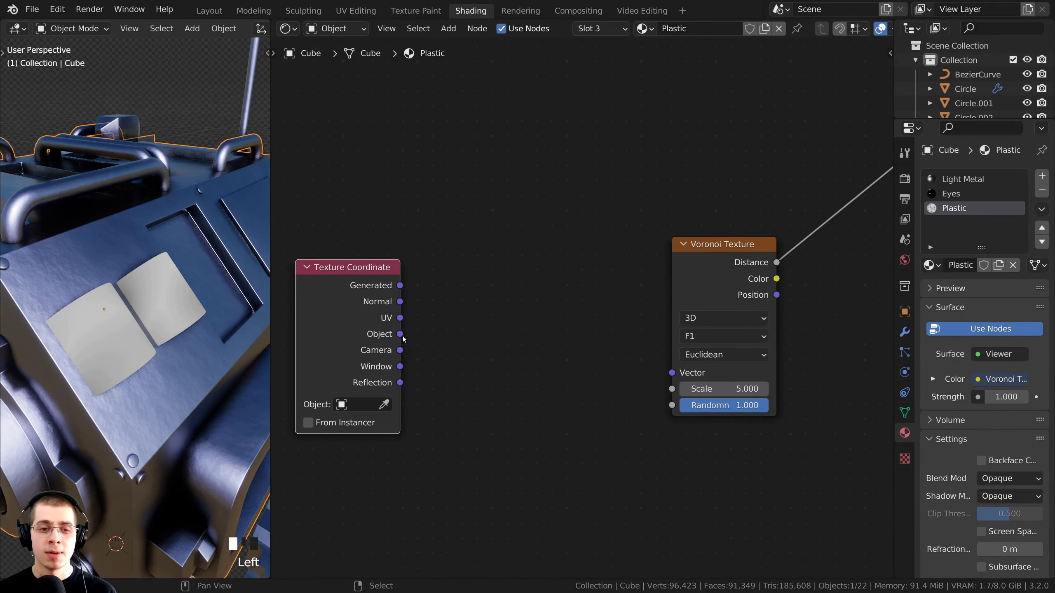
left_click_drag(403, 338, 672, 373)
middle_click_drag(615, 353, 581, 356)
left_click_drag(674, 272, 582, 294)
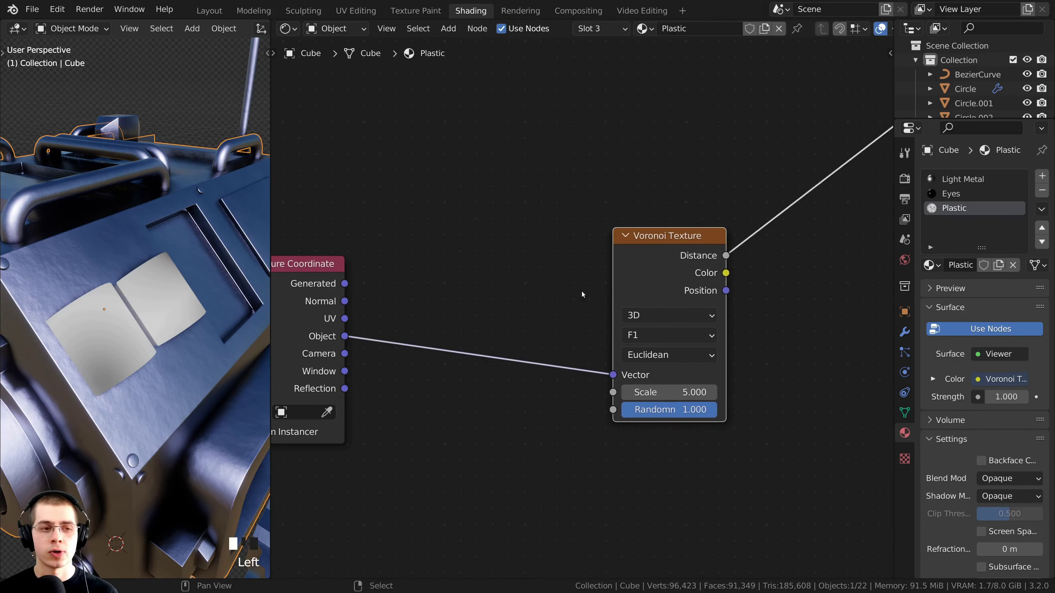
left_click_drag(326, 296, 323, 290)
middle_click_drag(566, 318, 619, 351)
left_click_drag(622, 261, 611, 256)
- Add a Noise Texture node between the Texture Coordinate and Voronoi Texture nodes
key("shift+a")
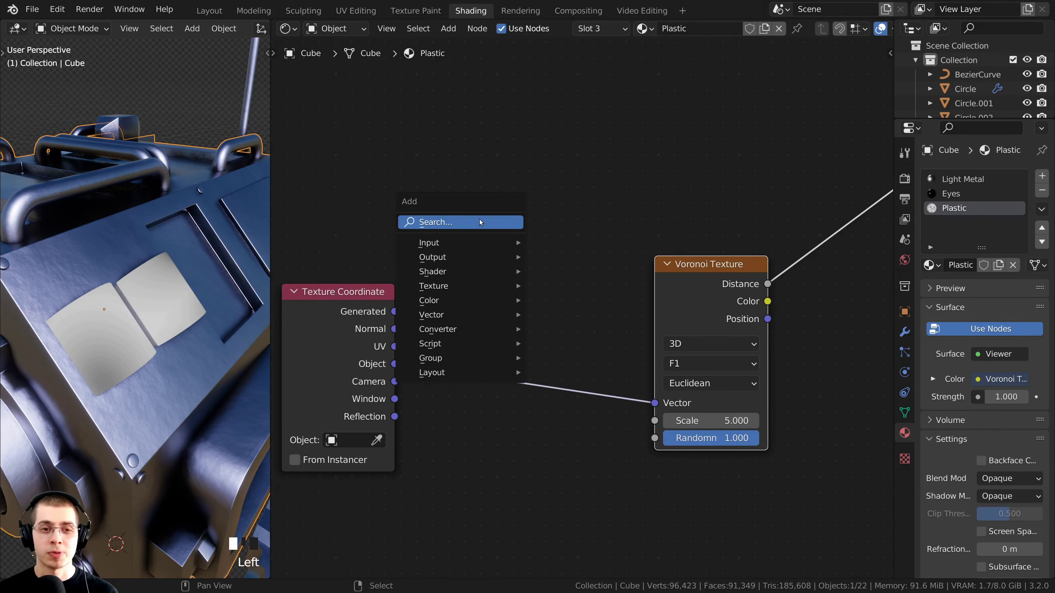
left_click(480, 219)
type("no")
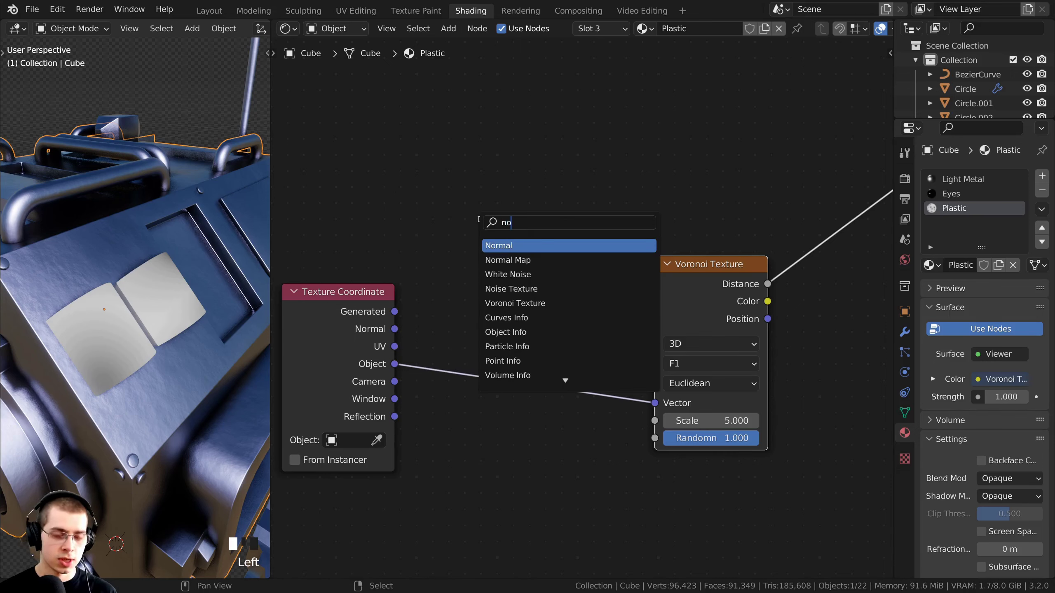
type("i")
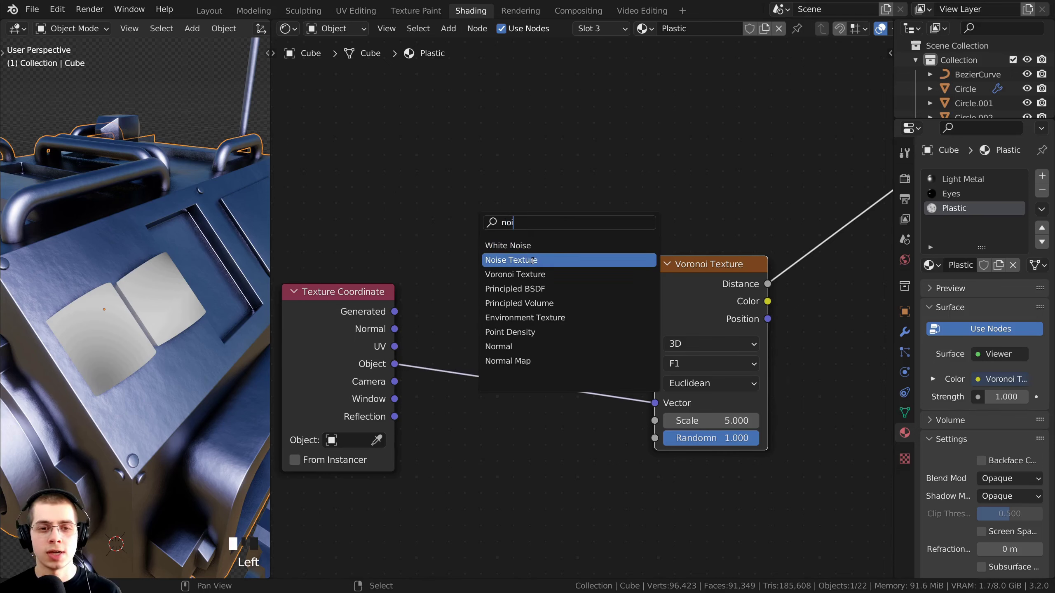
left_click(511, 260)
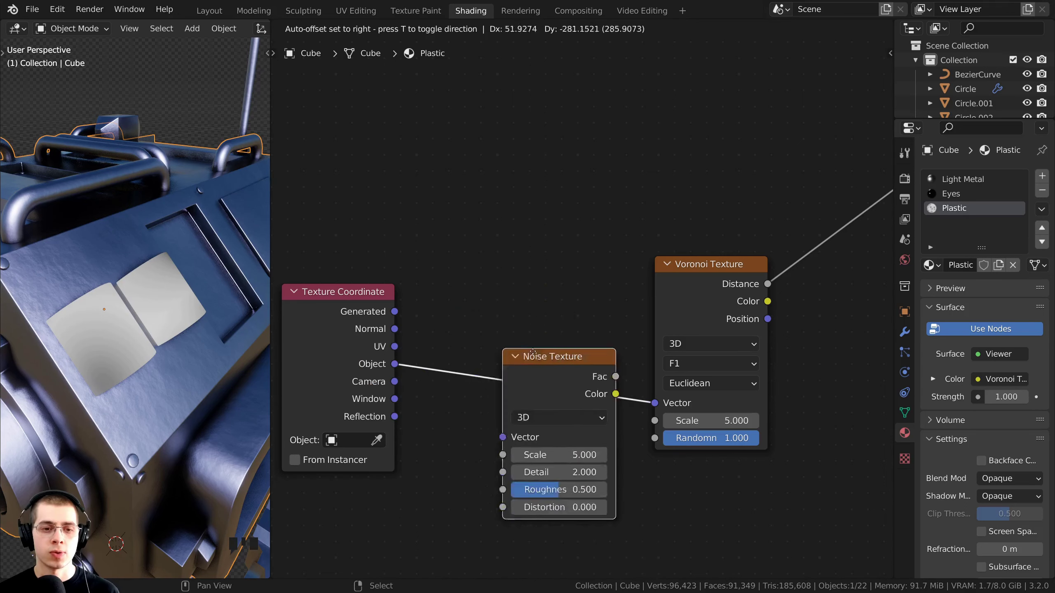
- Insert the Noise Texture node between the Texture Coordinate and Voronoi Texture nodes of the Plastic material
left_click(511, 325)
middle_click_drag(497, 338, 501, 330)
middle_click_drag(216, 333, 197, 326)
scroll(197, 326, "up", 1)
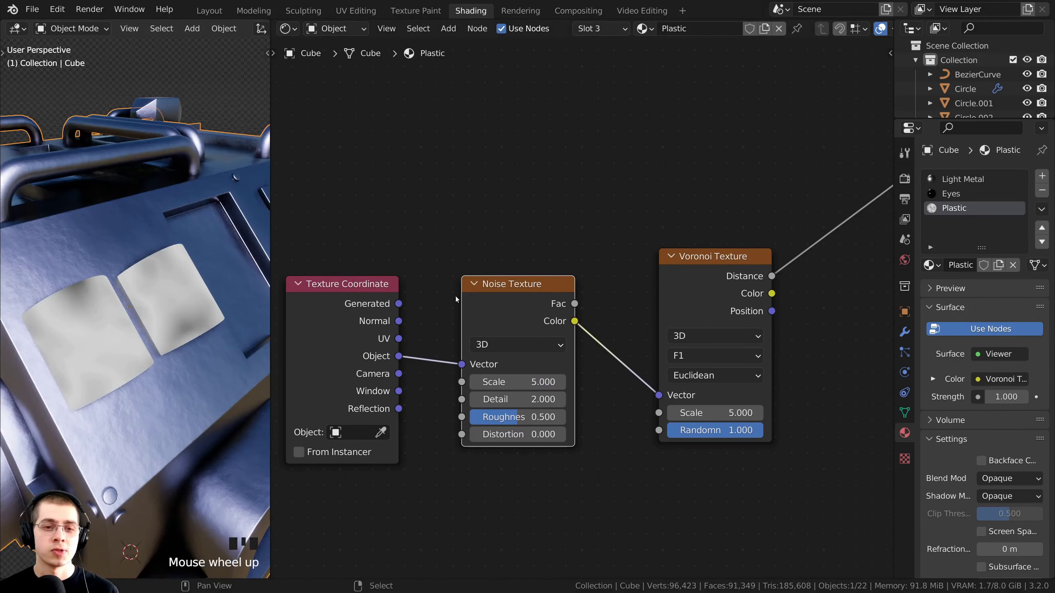
left_click_drag(488, 305, 496, 306)
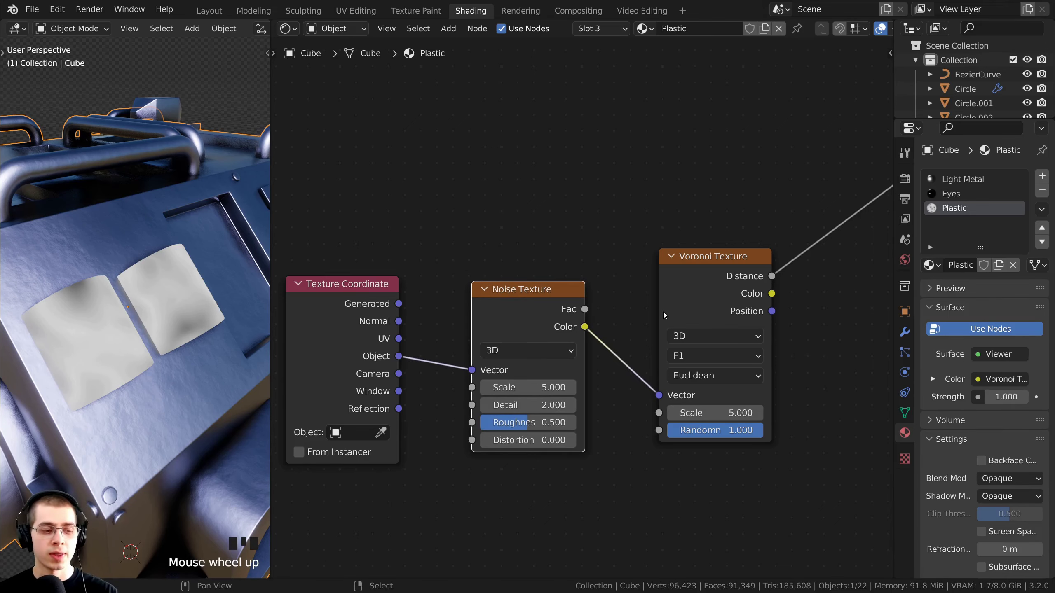
- Set the Noise Texture's scale to 1 and its detail to 15
scroll(663, 311, "up", 1)
scroll(515, 357, "up", 1)
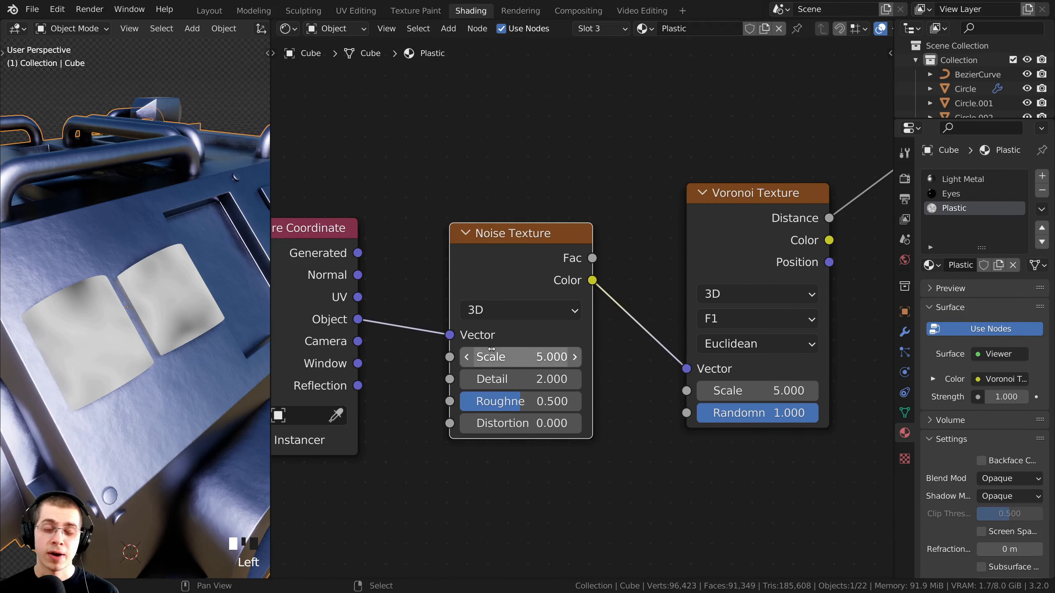
left_click(513, 356)
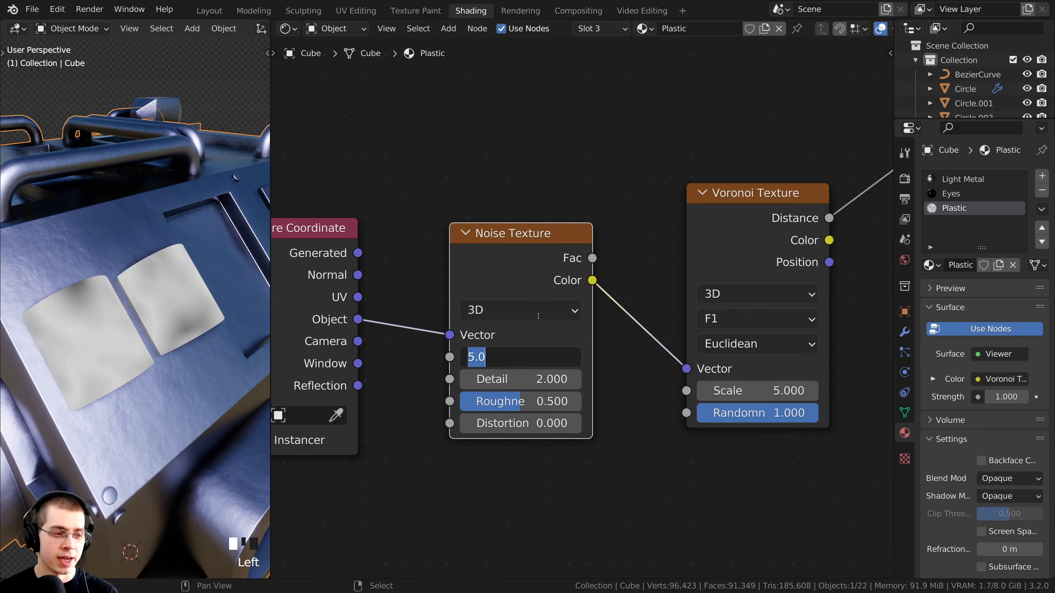
type("1")
key("Return")
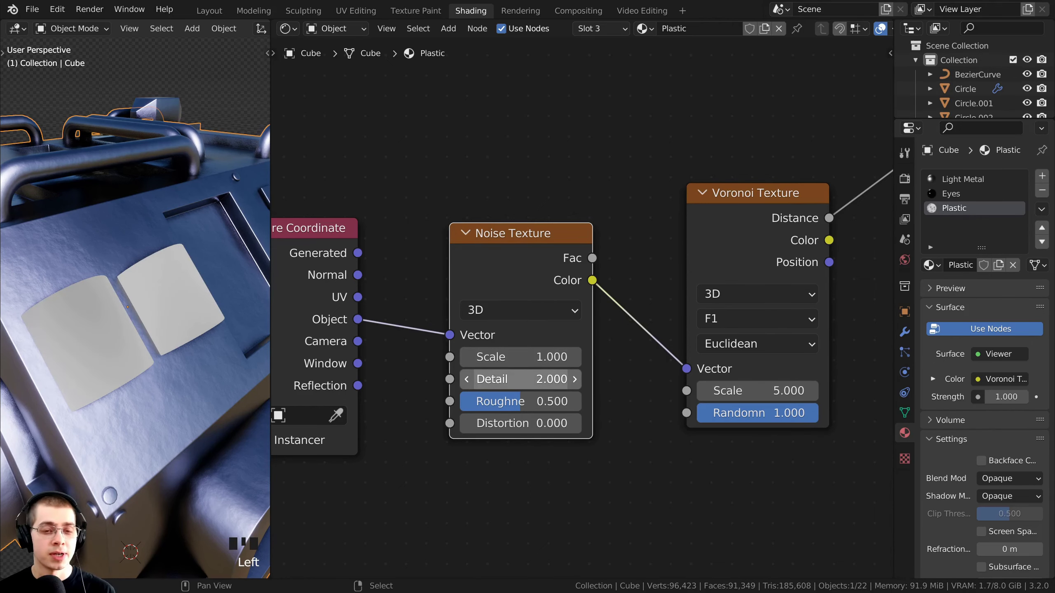
left_click_drag(520, 379, 581, 379)
scroll(809, 309, "up", 1)
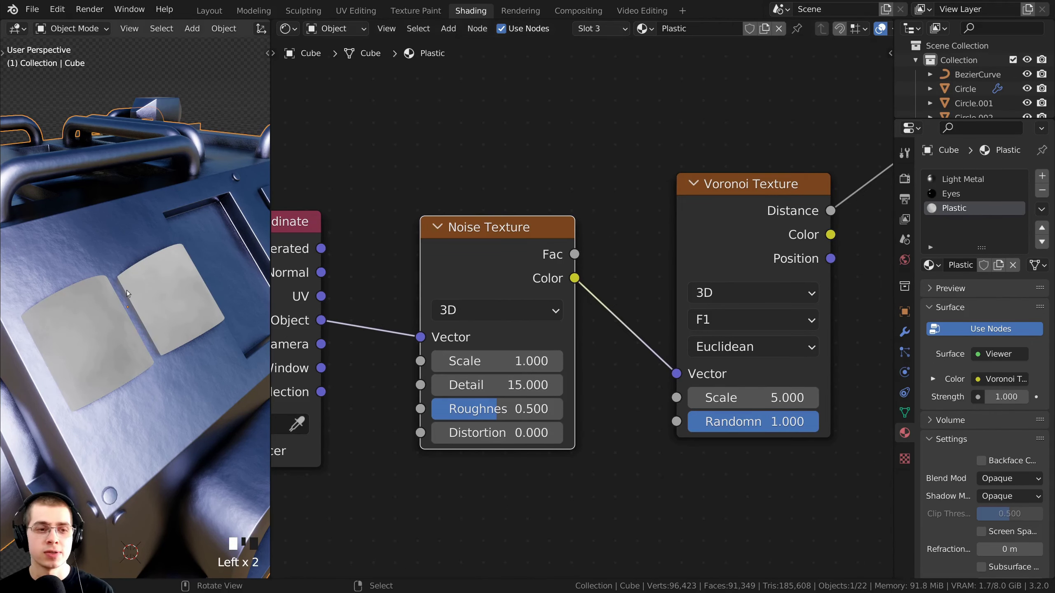
- Set the Voronoi Texture's scale to 1
middle_click_drag(619, 443, 607, 443)
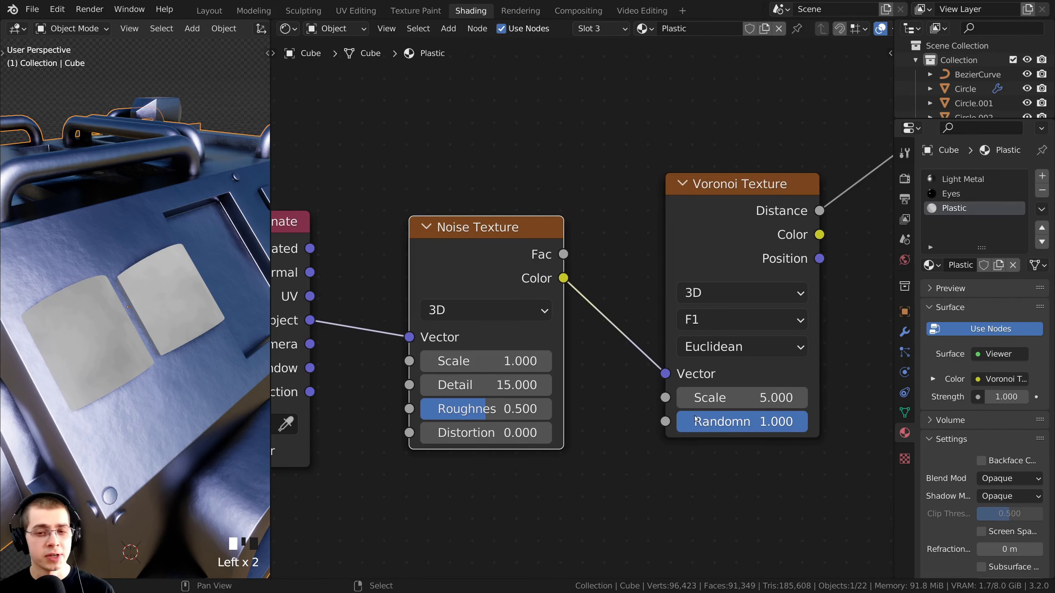
middle_click_drag(697, 376, 663, 376)
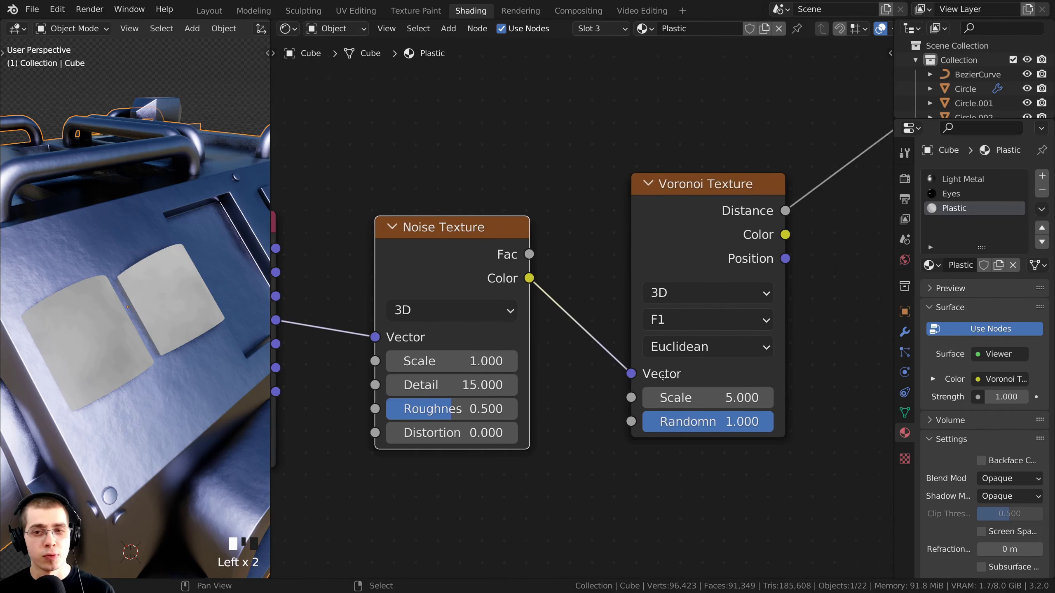
left_click(663, 401)
type("1")
key("Return")
- Connect the Voronoi Texture's Distance output to the Normal input of the Principled BSDF
scroll(678, 282, "down", 2)
middle_click_drag(612, 269, 458, 289)
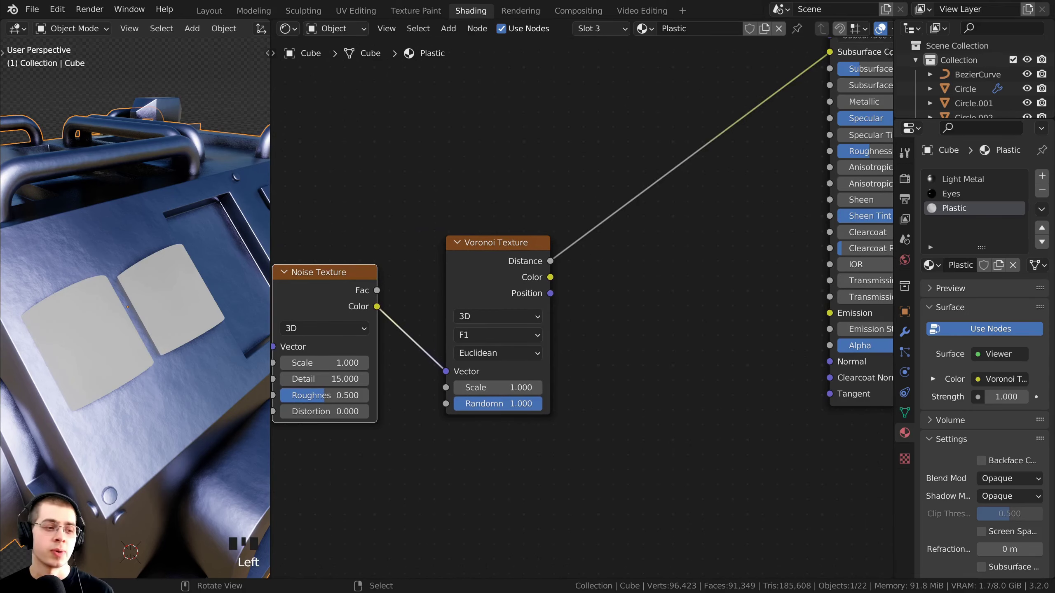
middle_click_drag(477, 355, 446, 354)
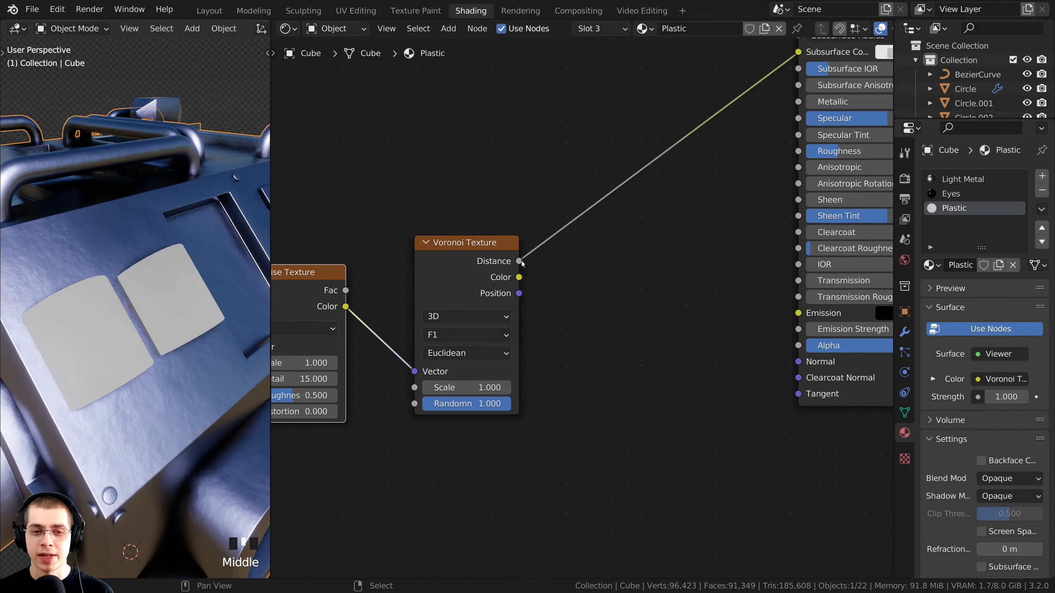
left_click_drag(519, 261, 798, 361)
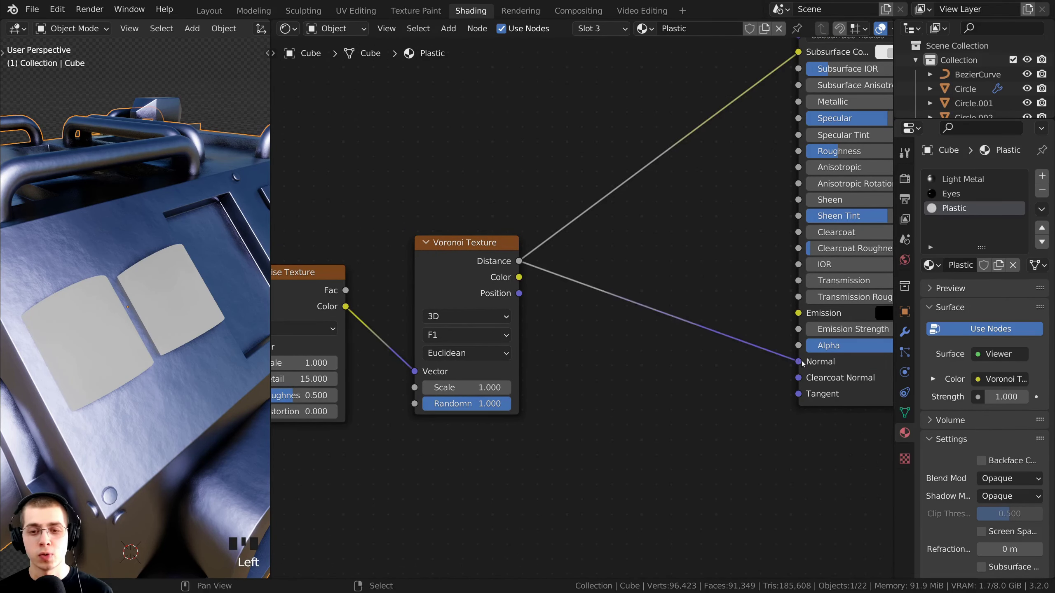
- Replace the Voronoi viewer preview with the Principled BSDF connected to the Material Output
scroll(690, 162, "down", 4)
middle_click_drag(773, 80, 702, 170)
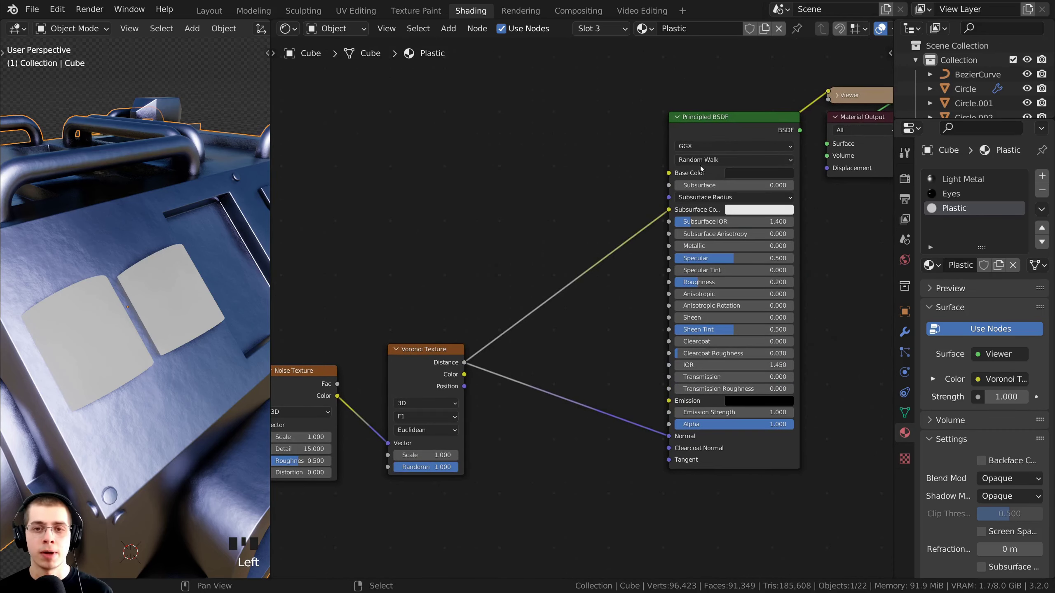
left_click(714, 120, "ctrl+shift")
scroll(505, 275, "up", 1)
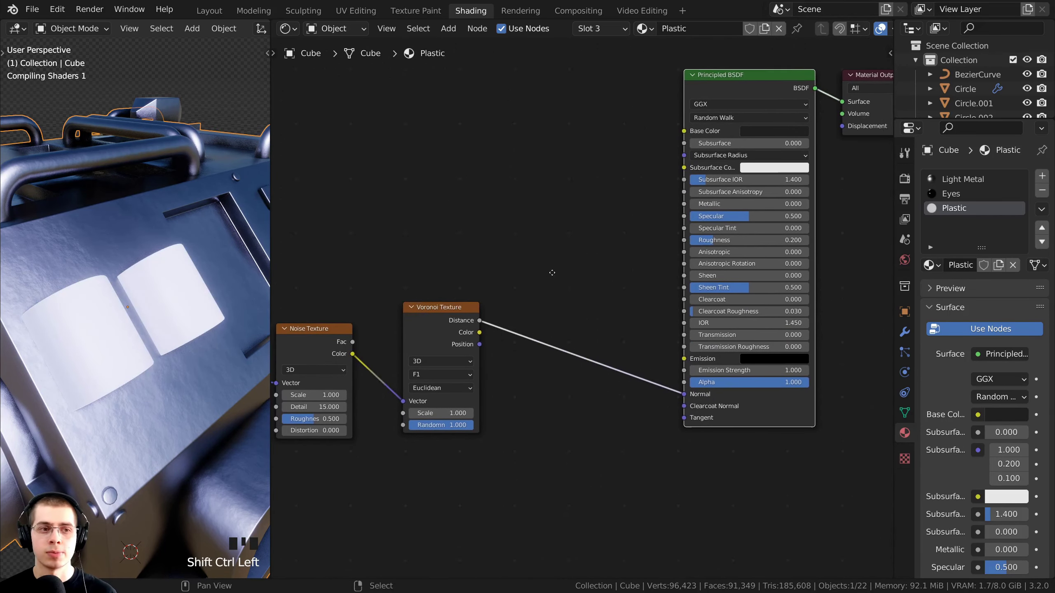
middle_click_drag(449, 275, 473, 262)
middle_click_drag(162, 290, 104, 315)
- Add a Bump node on the link between the Voronoi Texture and the Principled BSDF's Normal input
scroll(199, 278, "up", 1)
middle_click_drag(569, 196, 561, 209)
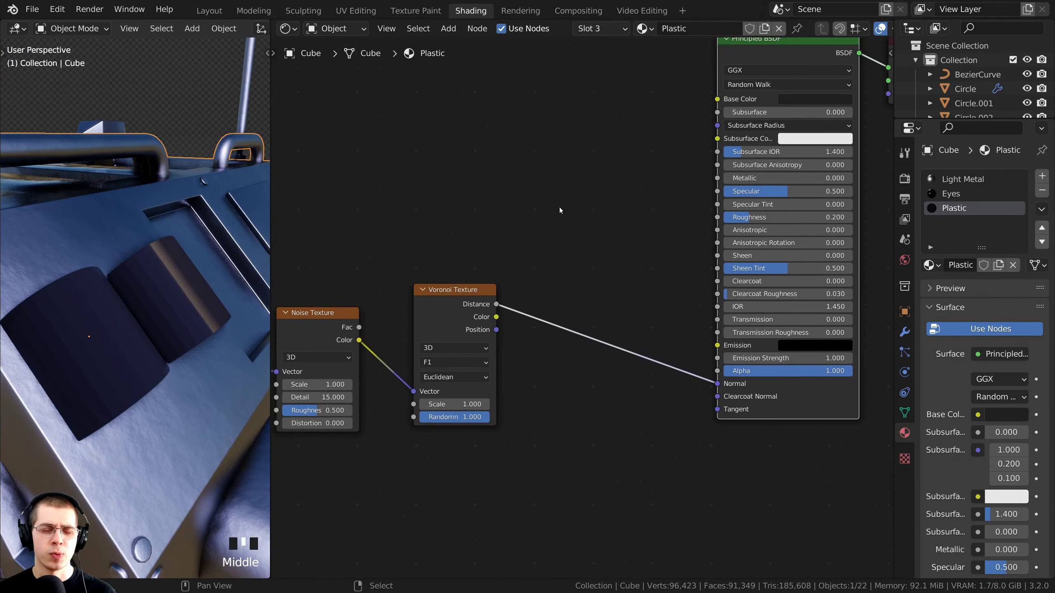
key("shift+a")
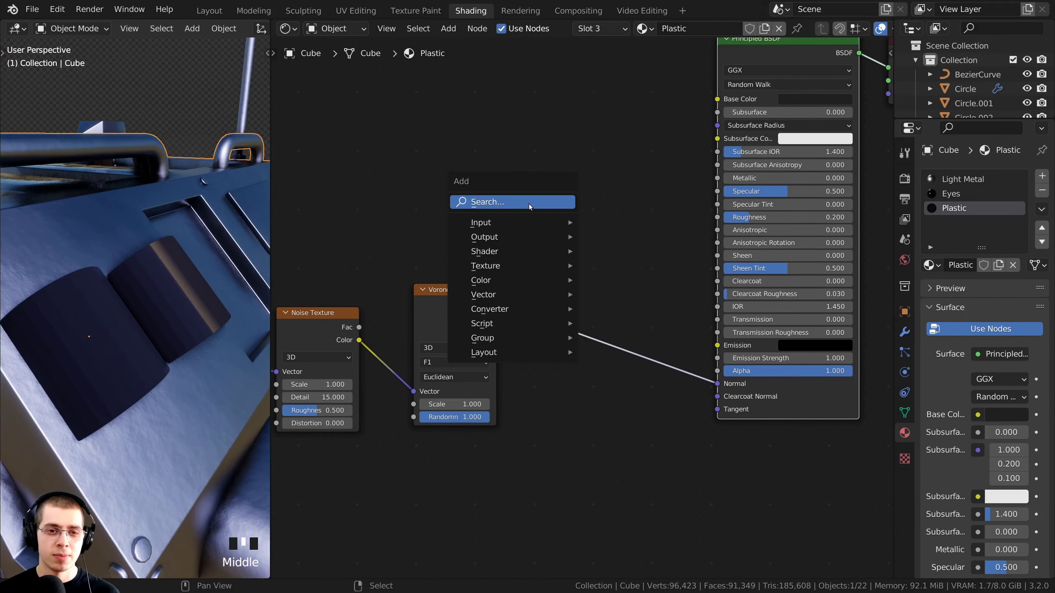
left_click(530, 202)
type("bum")
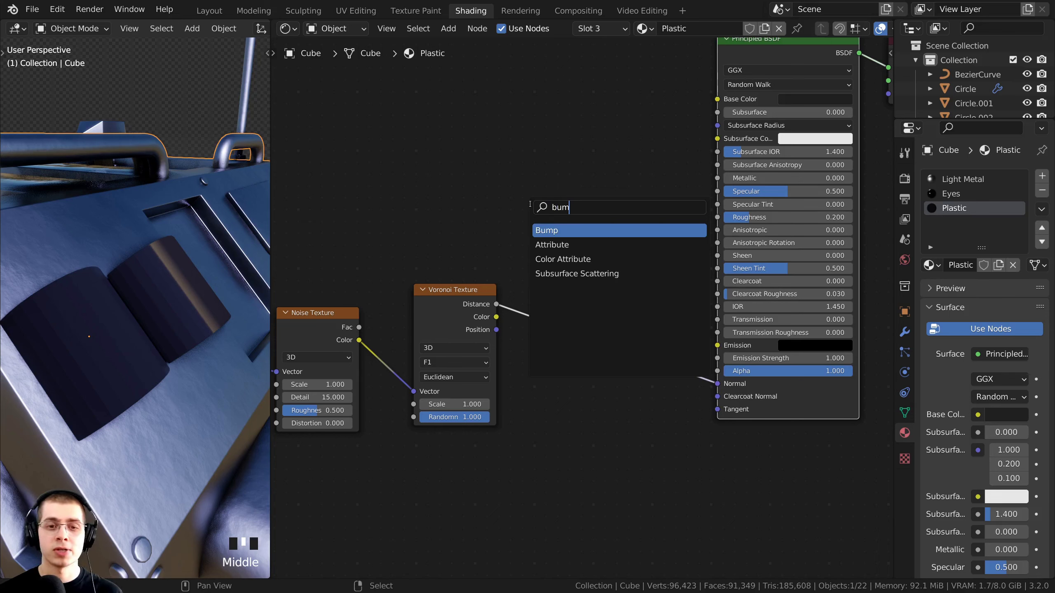
left_click(570, 230)
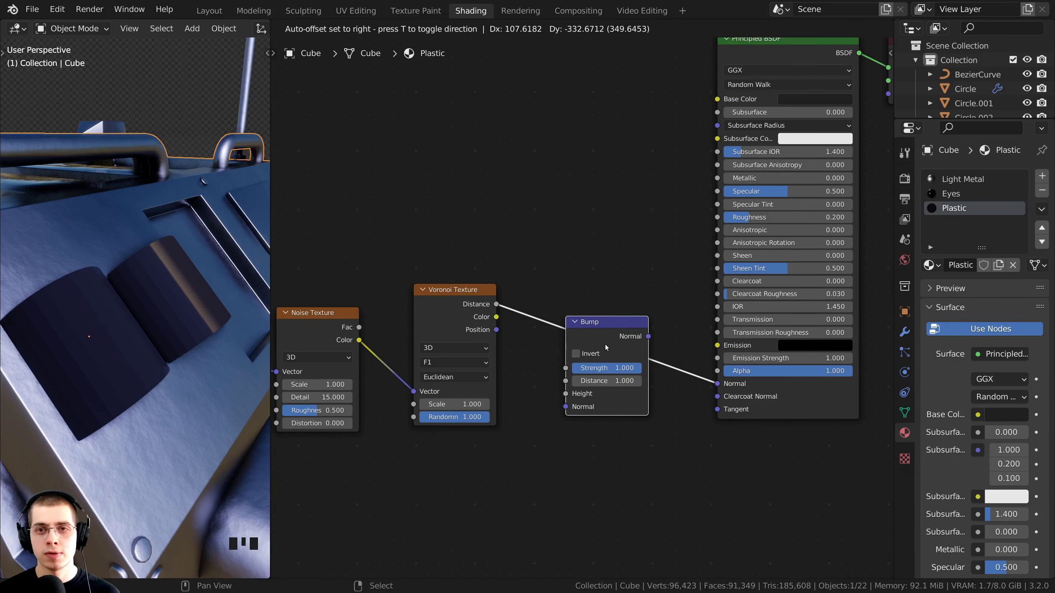
left_click(607, 339)
- Move the Voronoi Distance link from the Bump node's Normal input to its Height input
scroll(607, 339, "up", 2)
scroll(575, 351, "up", 3)
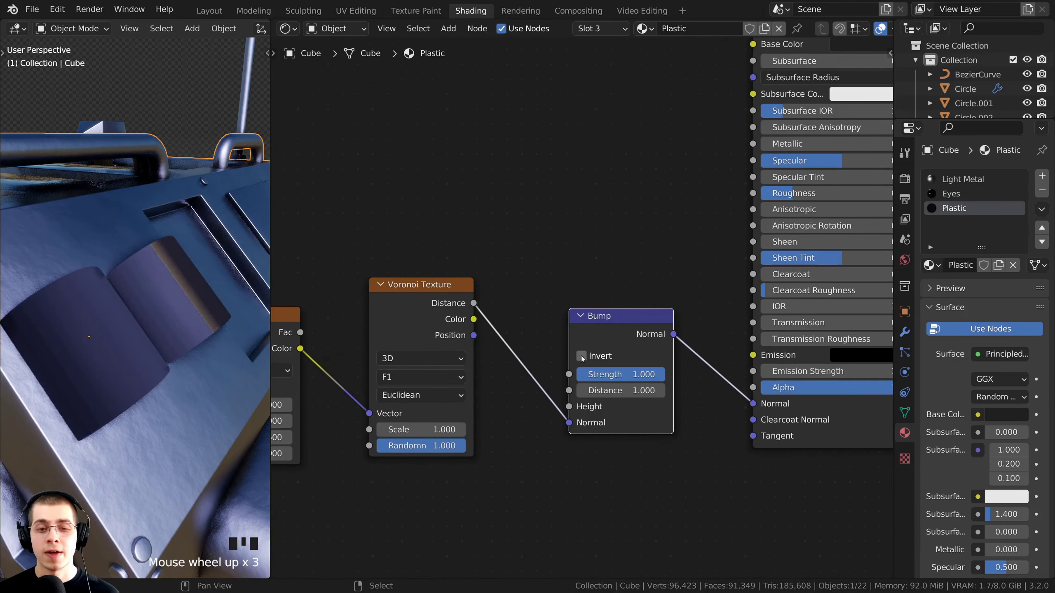
left_click_drag(569, 423, 569, 407)
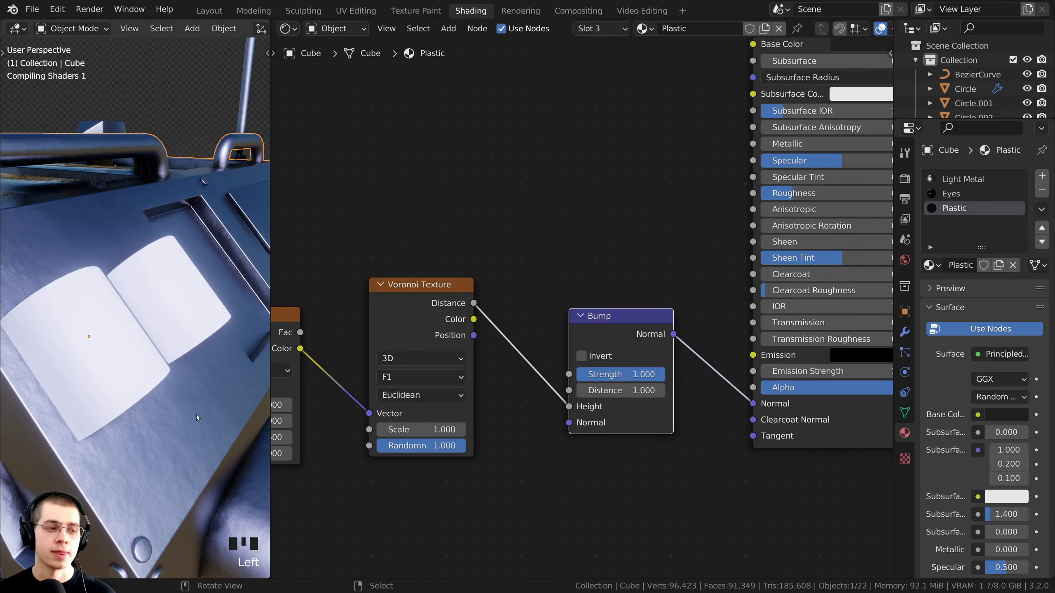
middle_click_drag(69, 346, 146, 330)
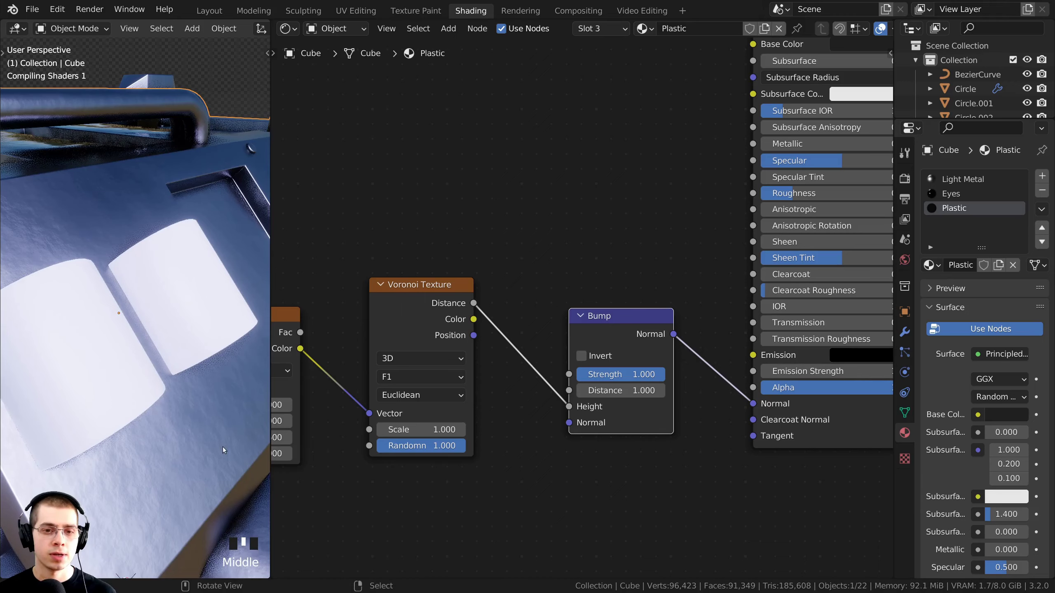
middle_click_drag(222, 447, 130, 351)
- Set the Bump node's strength to 0.03 and check the surface of the plastic parts on the robot's head
scroll(511, 372, "up", 3)
middle_click_drag(569, 353, 534, 330)
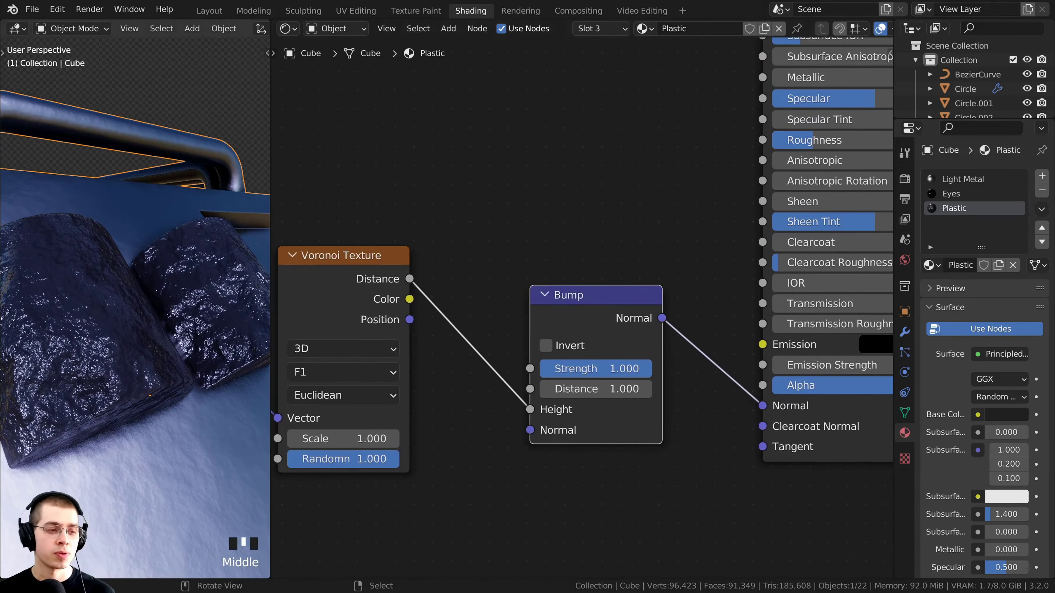
middle_click_drag(593, 379, 590, 375)
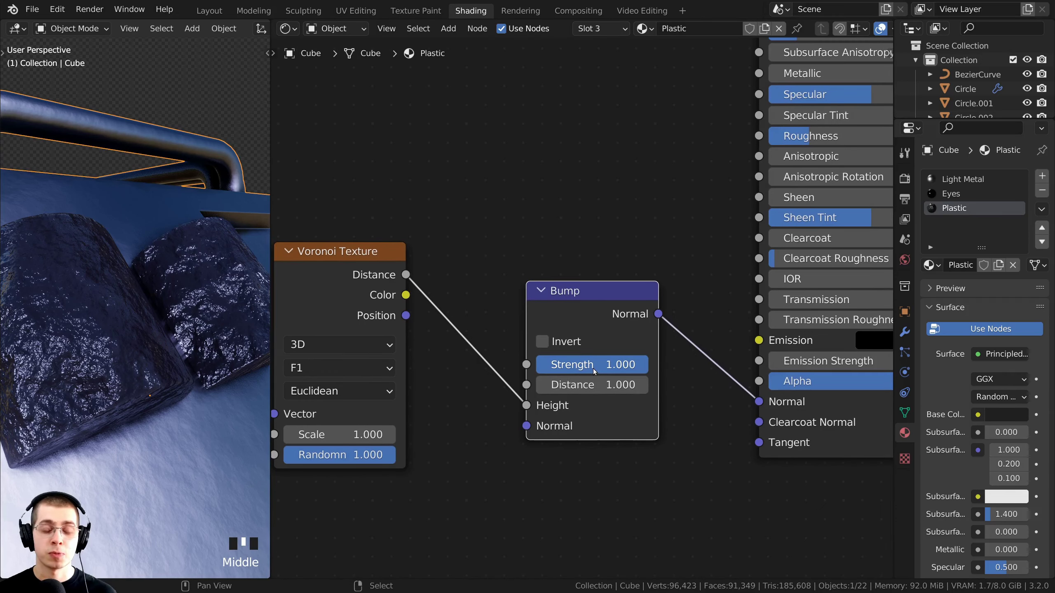
double_click(594, 365)
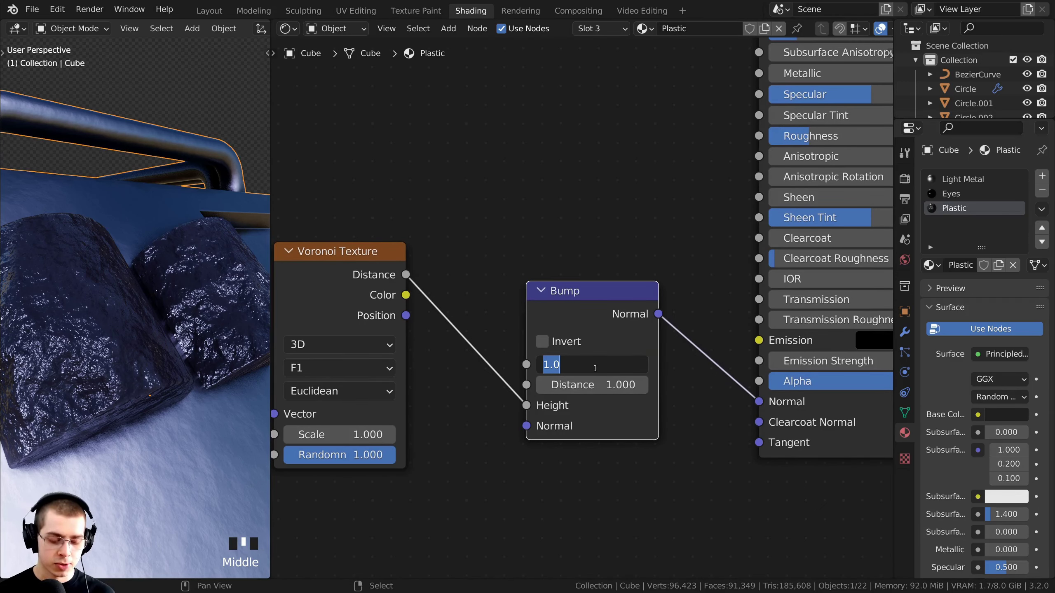
type(".03")
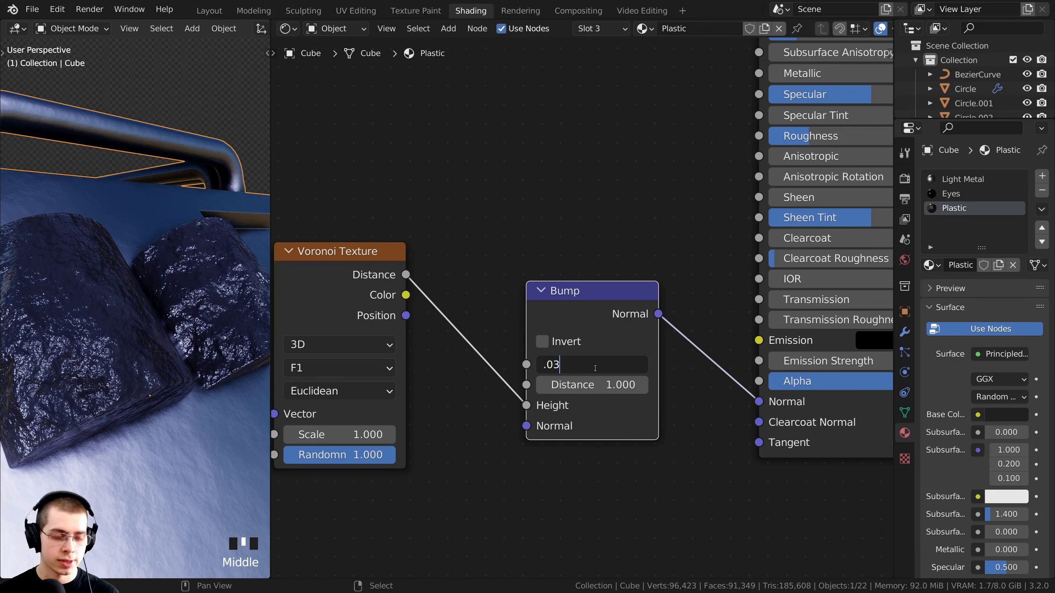
key("Return")
scroll(112, 341, "up", 3)
mouse_move(112, 341)
middle_mouse_down()
mouse_move(104, 355)
mouse_move(122, 343)
mouse_move(116, 366)
mouse_move(104, 353)
mouse_move(196, 358)
mouse_move(169, 328)
mouse_move(199, 333)
middle_mouse_up()
scroll(182, 346, "down", 2)
scroll(180, 343, "down", 2)
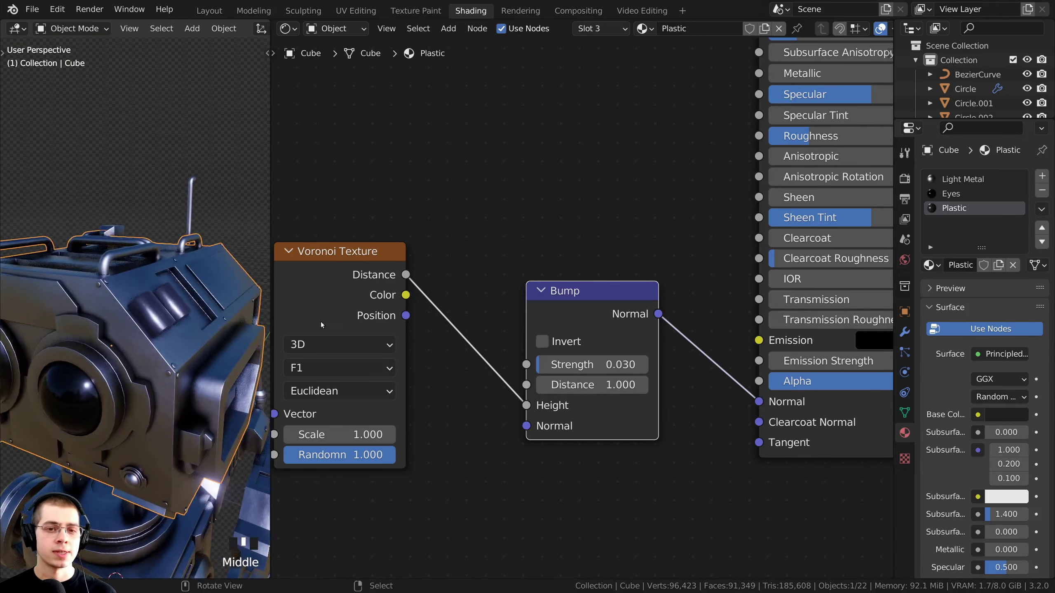
- Enlarge the 3D viewport slightly, enter Edit Mode on the robot's head and deselect all its faces
scroll(623, 299, "down", 6)
middle_click_drag(648, 282, 558, 341)
left_click_drag(270, 345, 310, 345)
middle_click_drag(128, 274, 141, 306, "shift")
scroll(145, 308, "up", 2)
key("Tab")
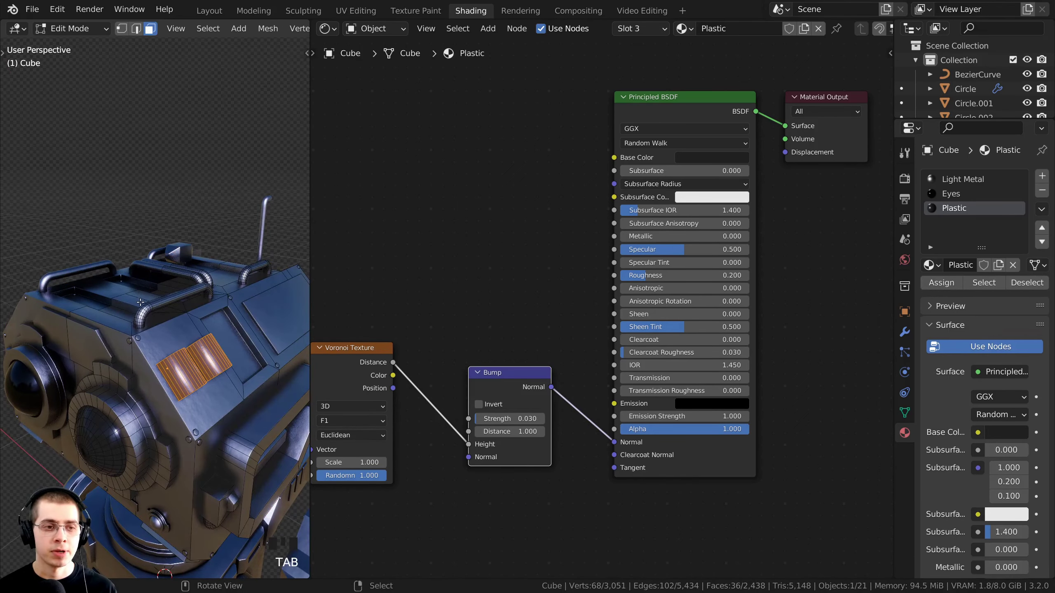
scroll(141, 306, "up", 3)
key("a")
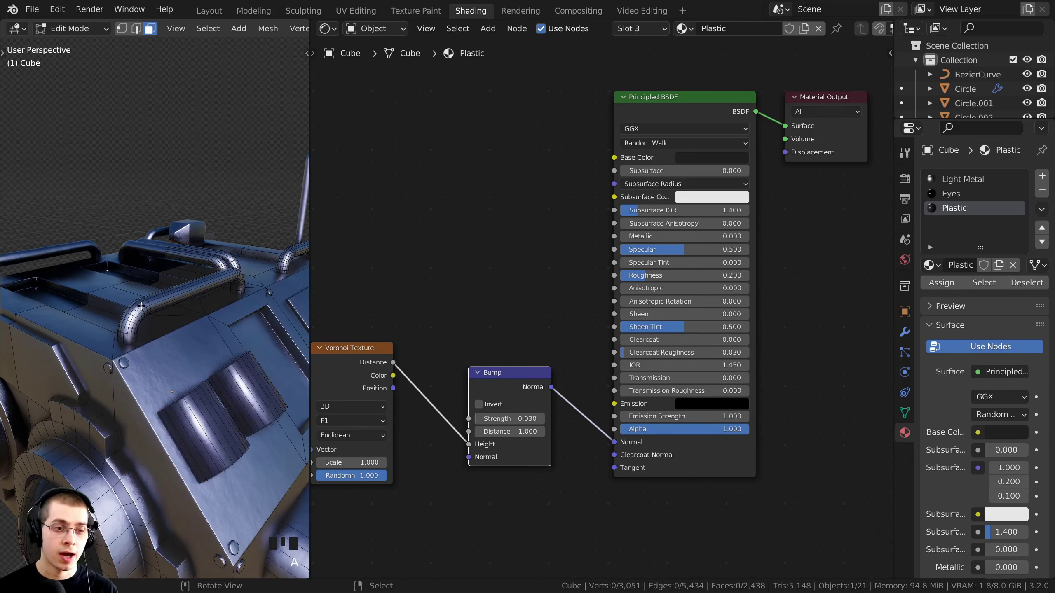
- Select all linked faces of the roof handle above the two plastic cylinders
key("l")
middle_click_drag(141, 307, 232, 315)
scroll(232, 316, "down", 1)
key("z")
left_click(147, 314)
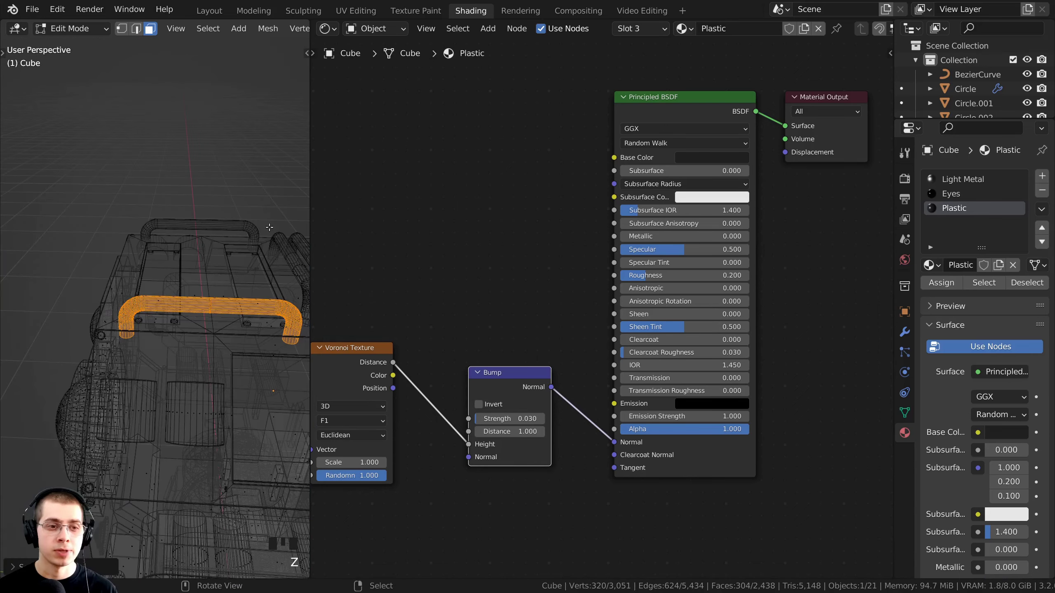
key("z")
left_click(341, 336)
key("z")
left_click(219, 260)
- Widen the 3D viewport and extend the selection to the other side handle, both roof pipes and the tube beneath the side panel
middle_click_drag(225, 257, 166, 254, "shift")
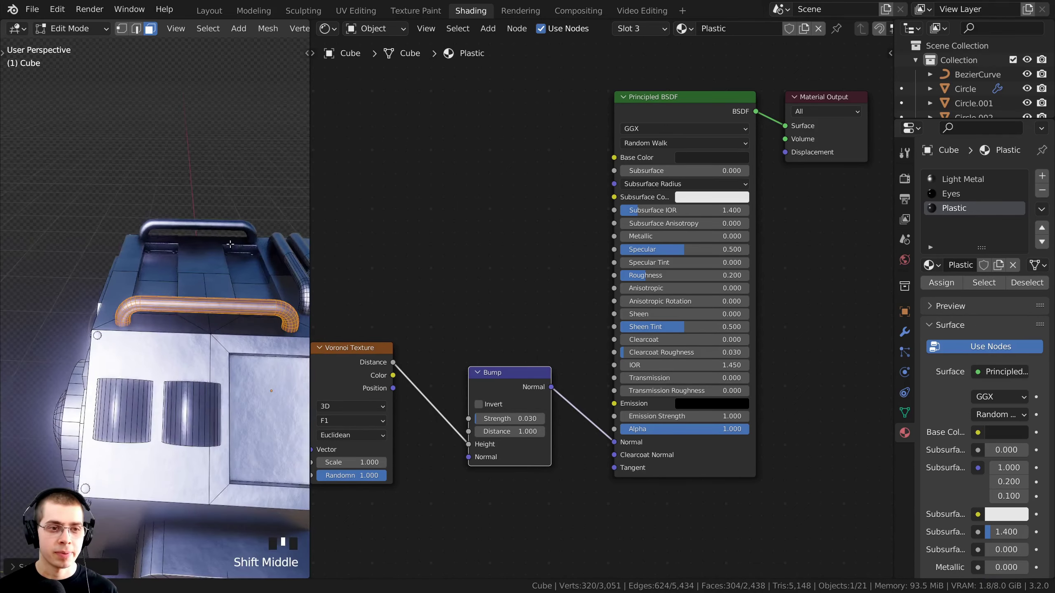
left_click_drag(310, 197, 571, 197)
middle_click_drag(323, 250, 334, 283, "shift")
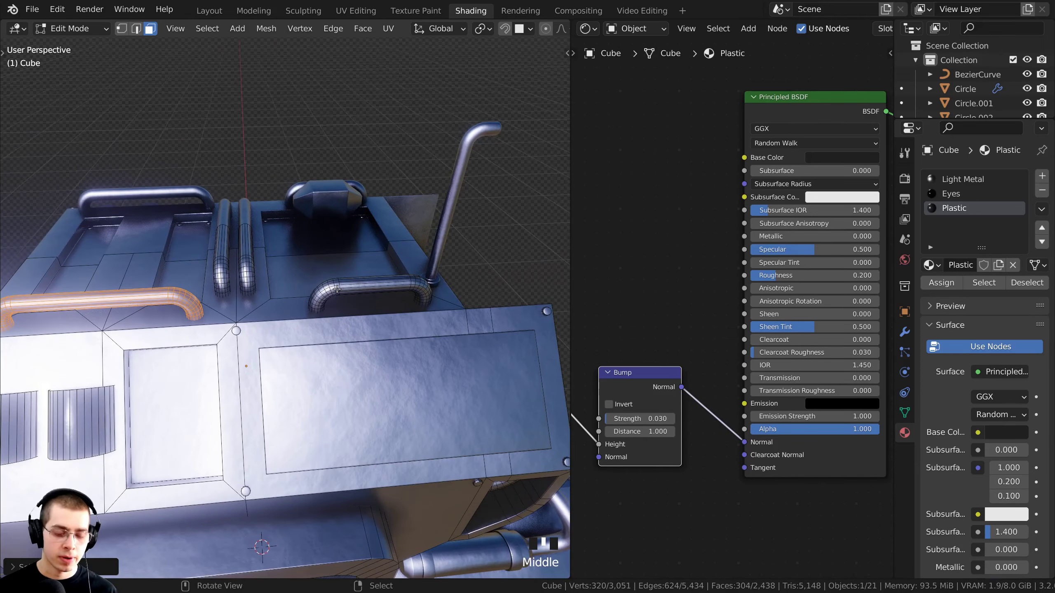
key("l")
key("l")
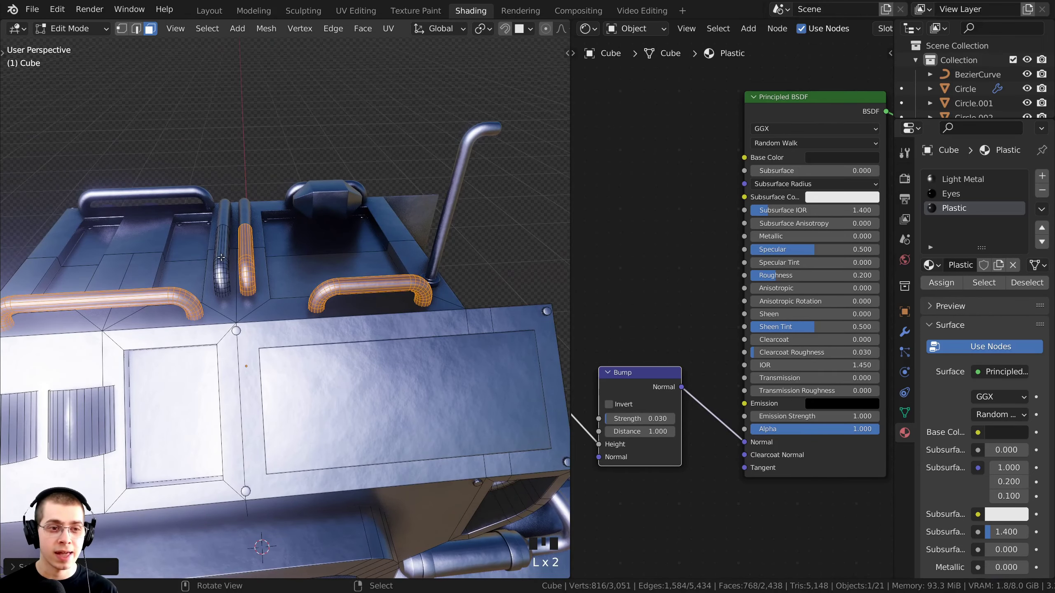
scroll(221, 258, "down", 3)
middle_click_drag(221, 258, 237, 313)
scroll(313, 347, "up", 1)
key("l")
key("l")
- Extend the selection to the three rounded slats in the vent on the underside of the head
scroll(191, 316, "down", 3)
middle_click_drag(259, 249, 92, 377)
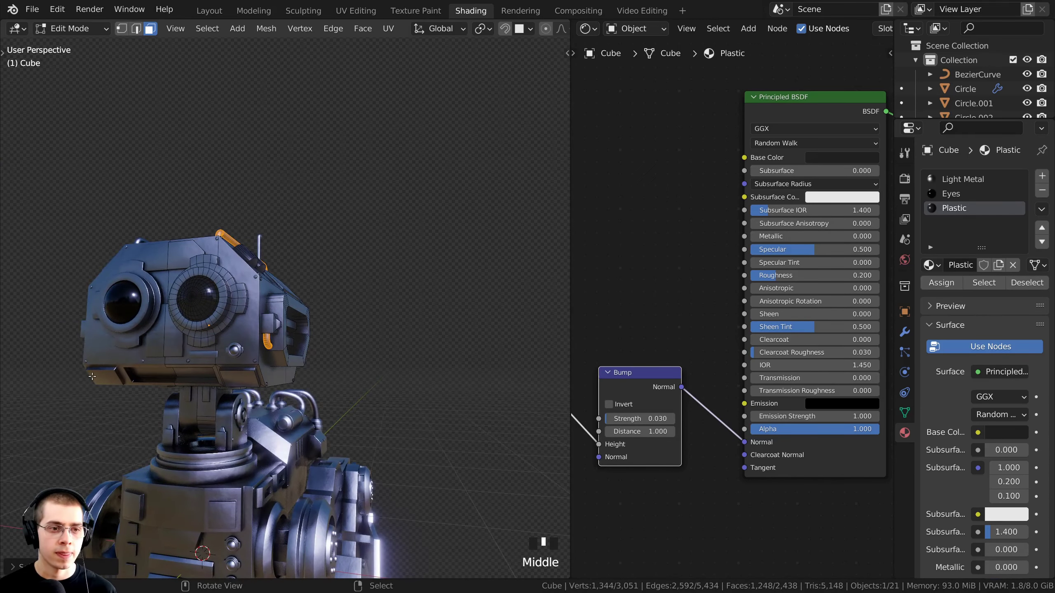
middle_click_drag(249, 399, 270, 330)
scroll(266, 333, "up", 2)
scroll(269, 330, "up", 1)
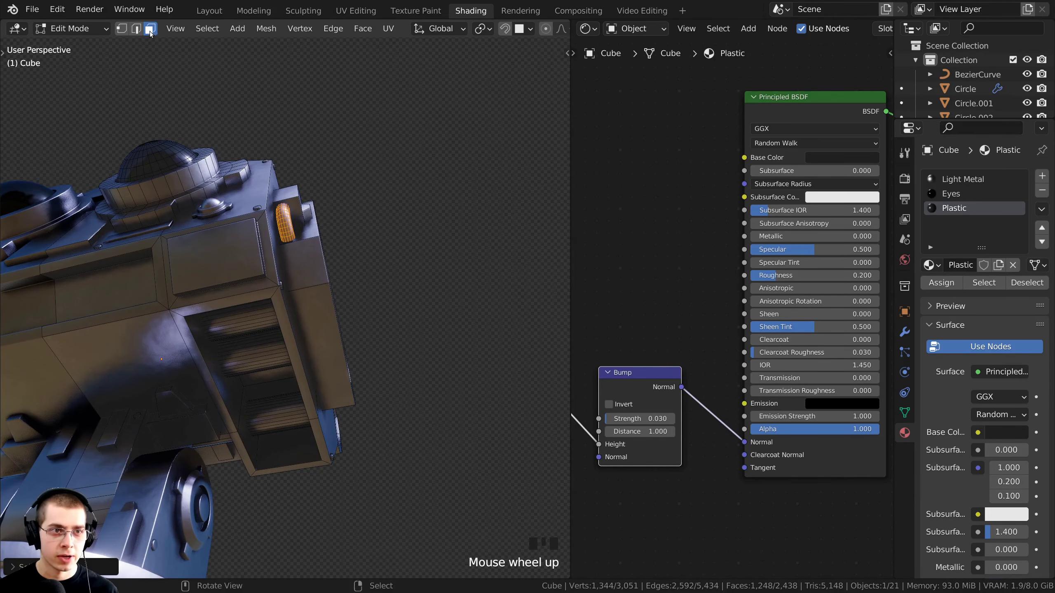
key("l")
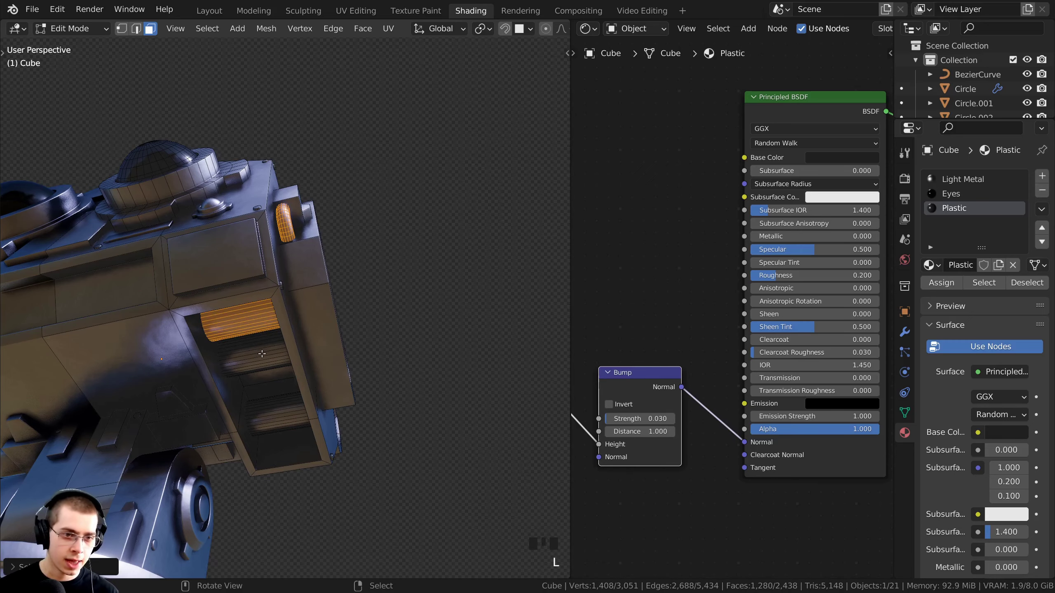
key("l")
key("l")
middle_click_drag(281, 416, 362, 276)
scroll(290, 283, "up", 2)
scroll(362, 312, "up", 2)
middle_click_drag(361, 312, 567, 261)
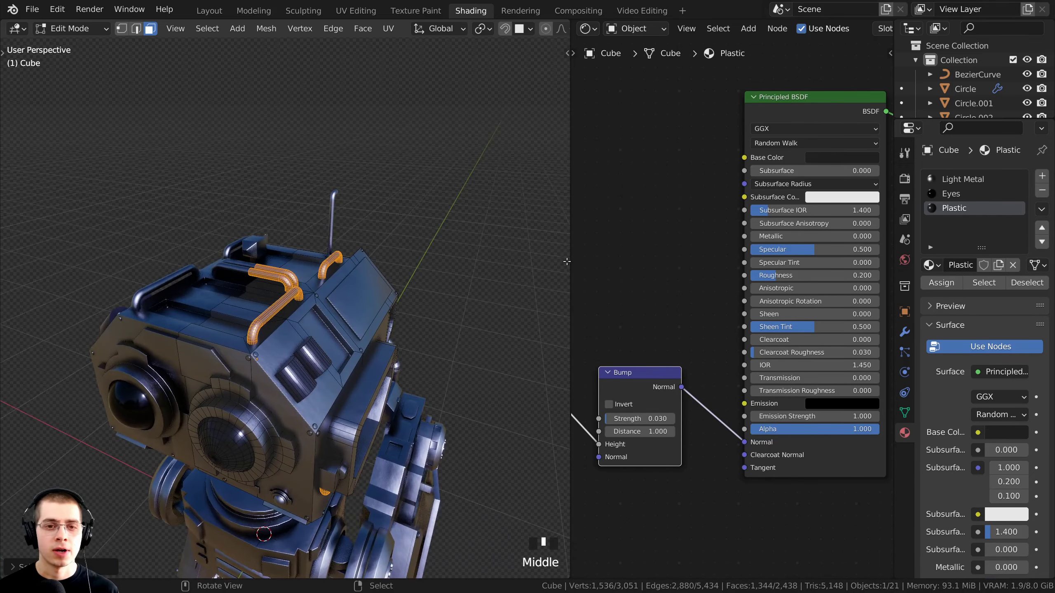
- Enlarge the shader editor and material properties areas, then add a fourth material slot with a new material named Pipes
left_click_drag(571, 260, 357, 260)
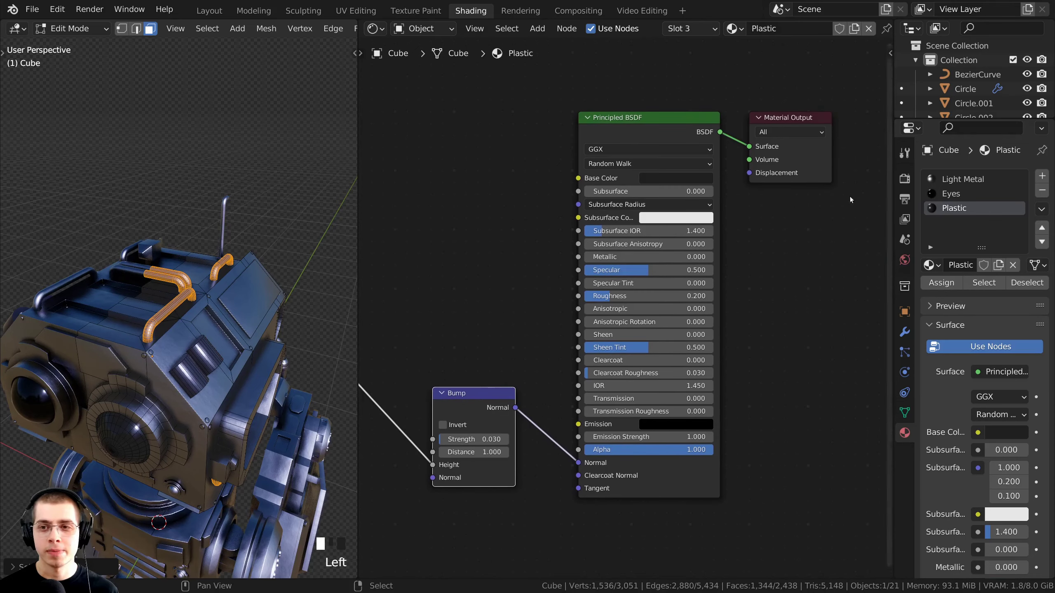
left_click_drag(893, 171, 857, 174)
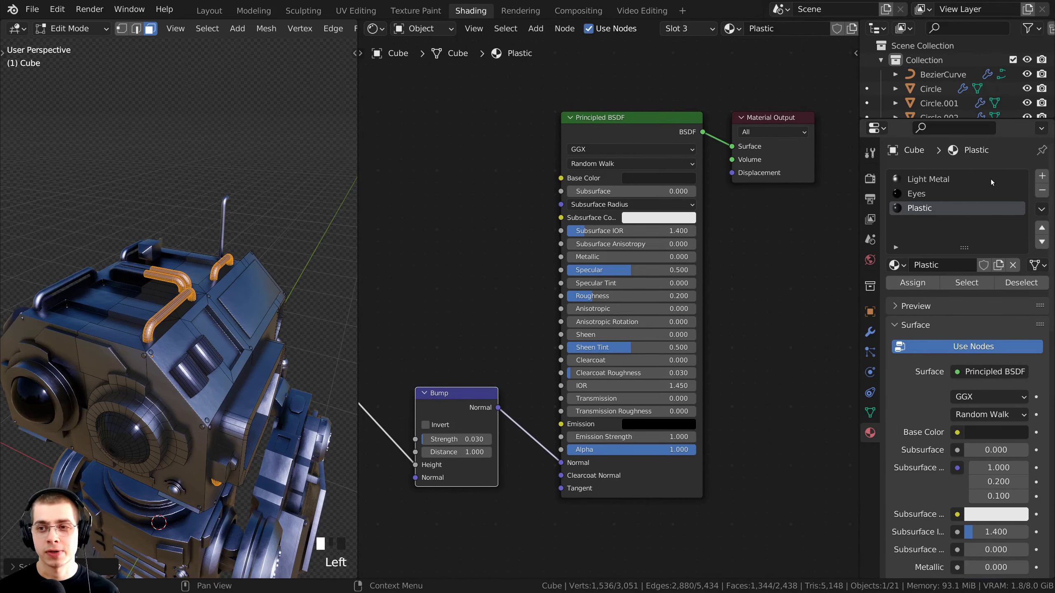
left_click(1041, 178)
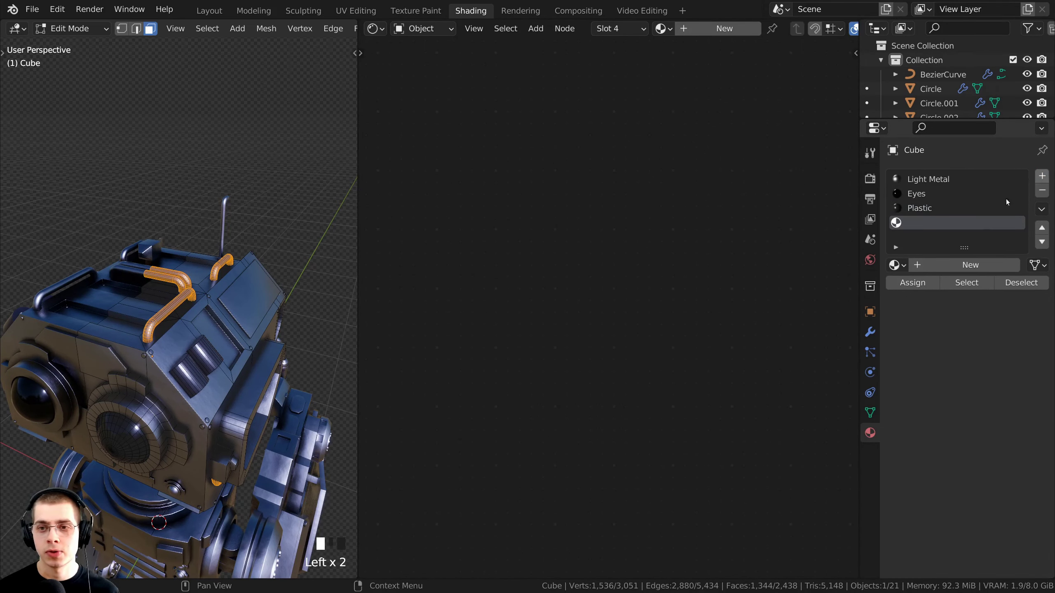
left_click(945, 269)
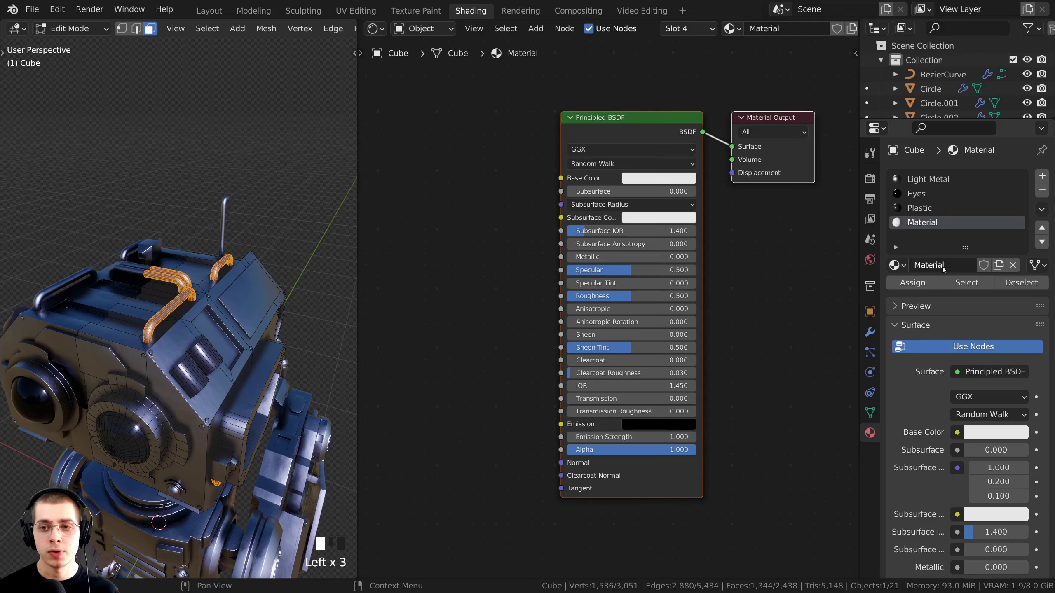
double_click(945, 268)
type("p")
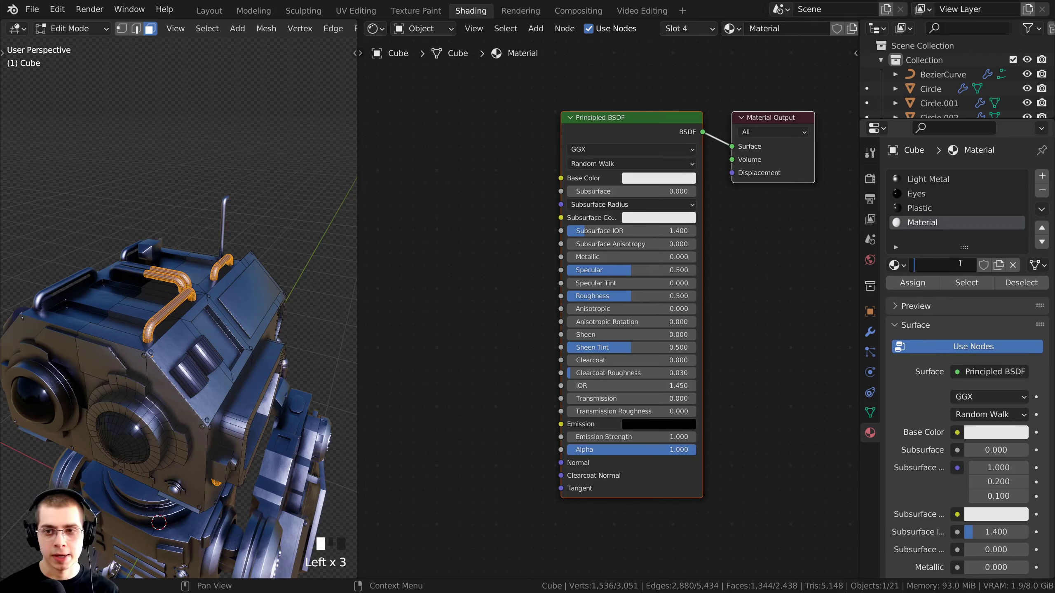
type("ipes")
key("Return")
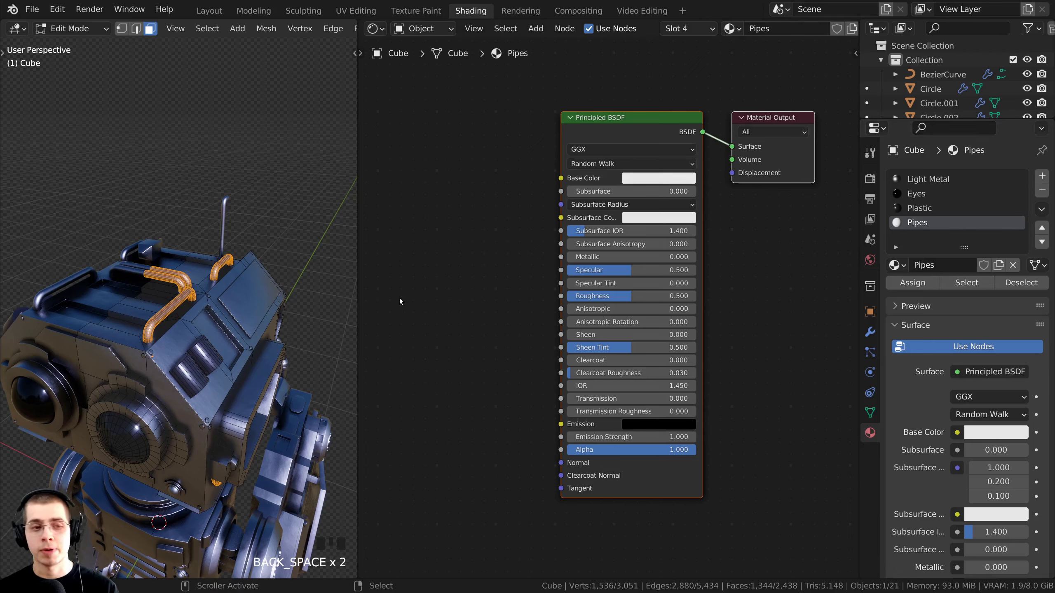
- Assign the Pipes material to the selected handles and pipes, then return to Object Mode
scroll(213, 320, "up", 2)
scroll(213, 320, "up", 2)
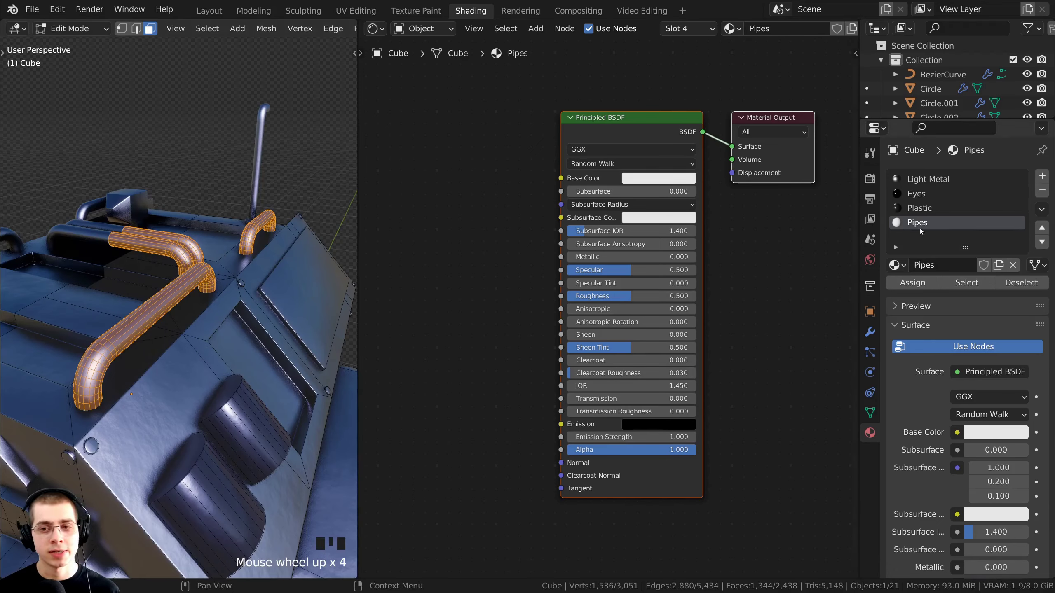
left_click(913, 285)
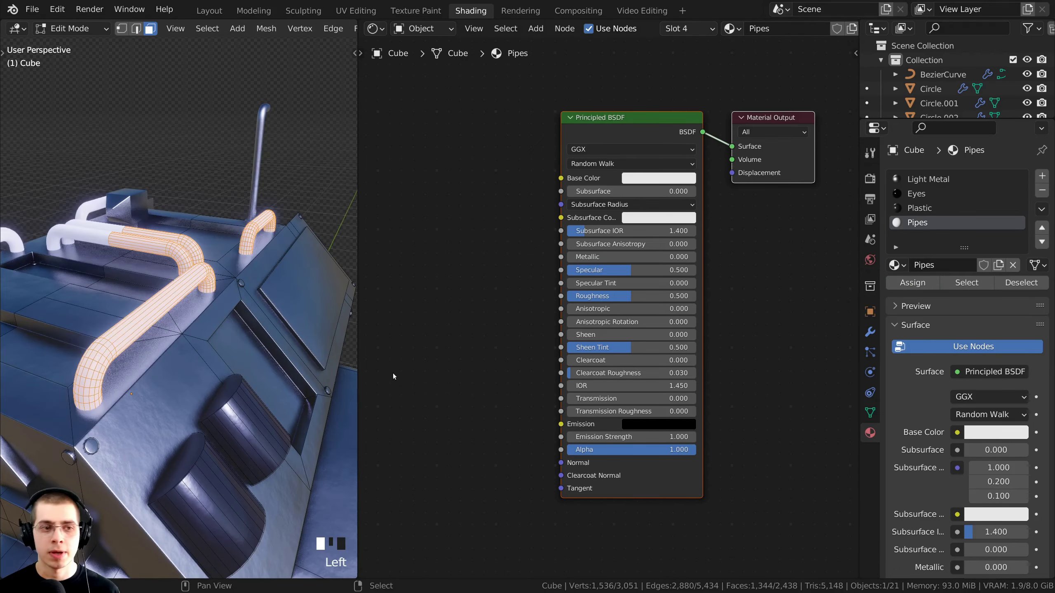
middle_click_drag(232, 365, 262, 391, "shift")
key("Tab")
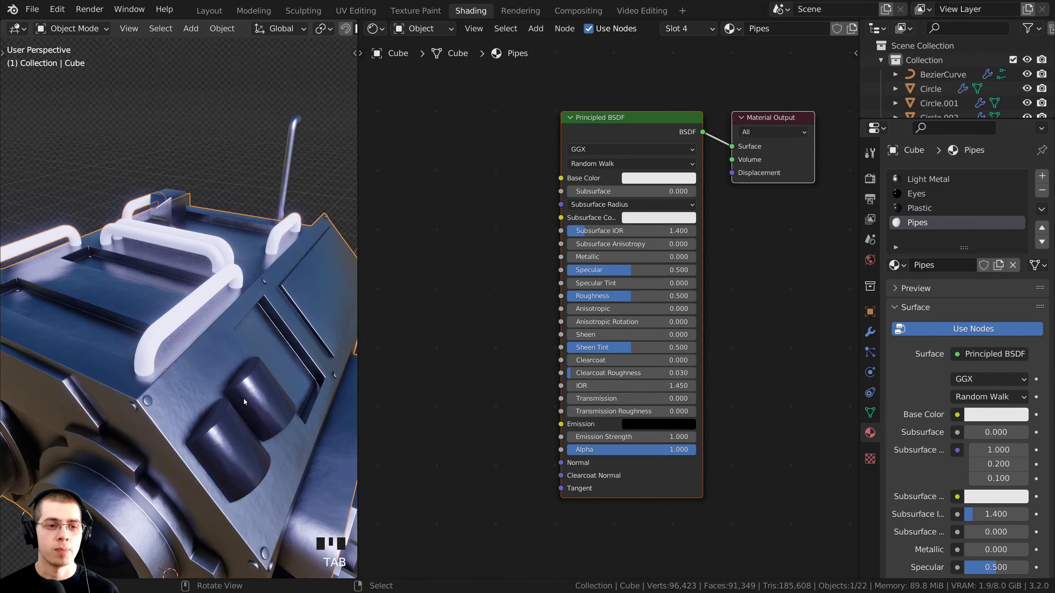
- Widen the shader editor and add a Noise Texture node well ahead of the Principled BSDF
middle_click_drag(464, 297, 453, 341)
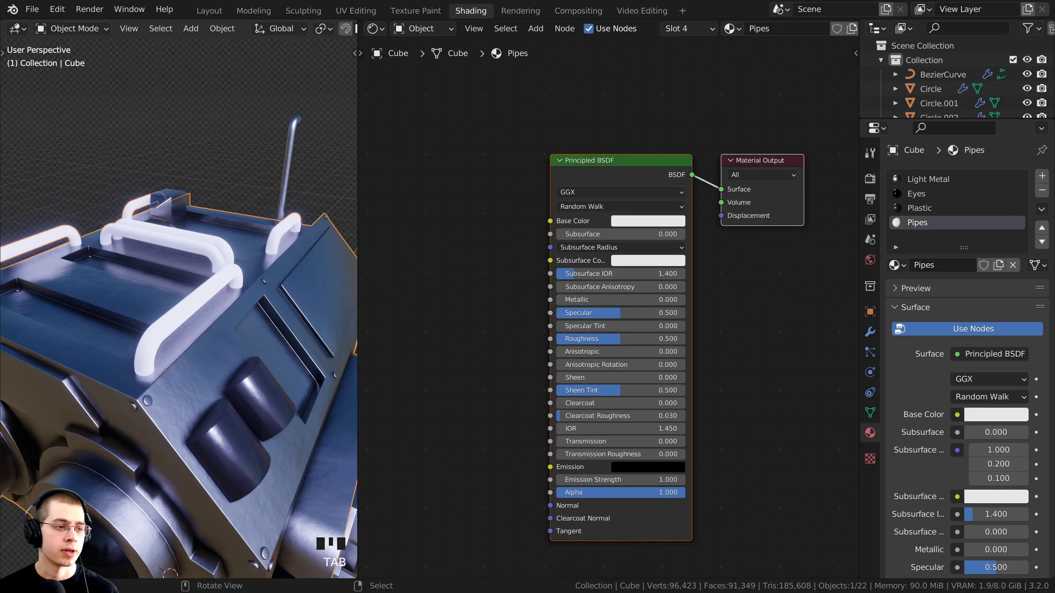
left_click_drag(357, 291, 237, 291)
key("shift+a")
left_click(375, 178)
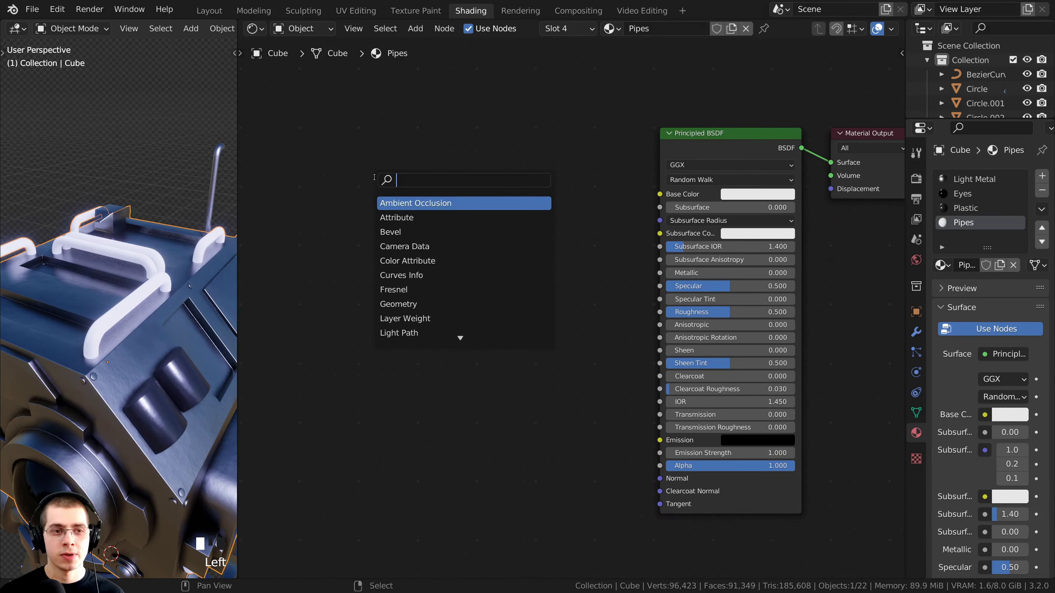
type("nois")
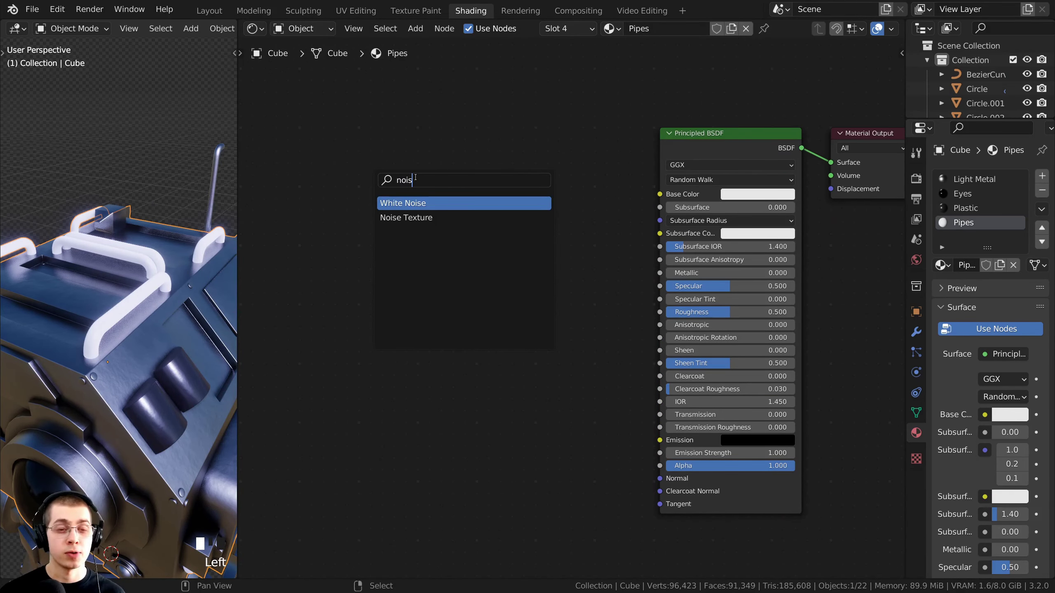
left_click(415, 217)
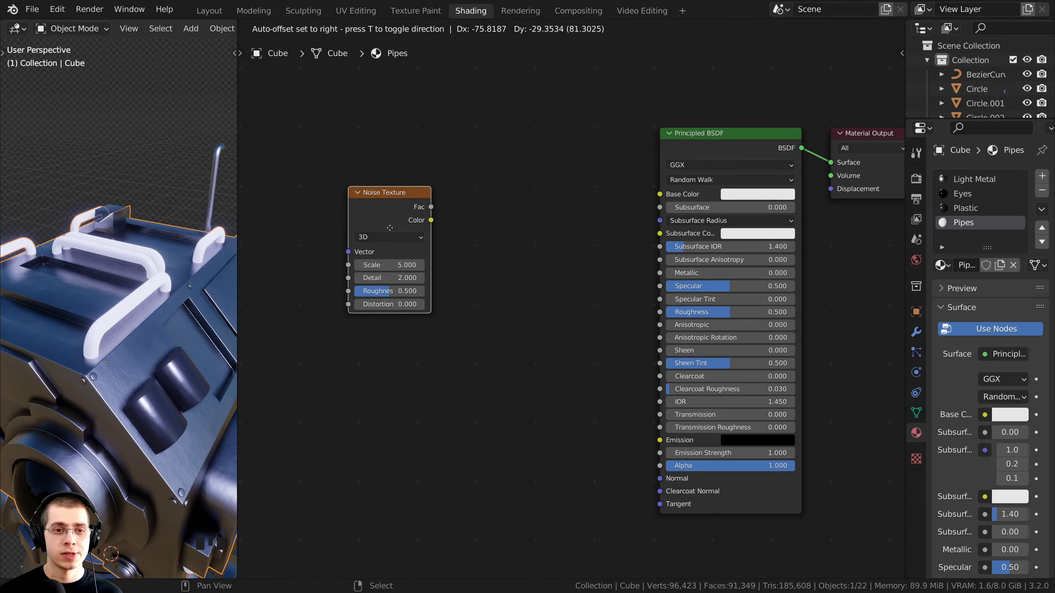
left_click(440, 261)
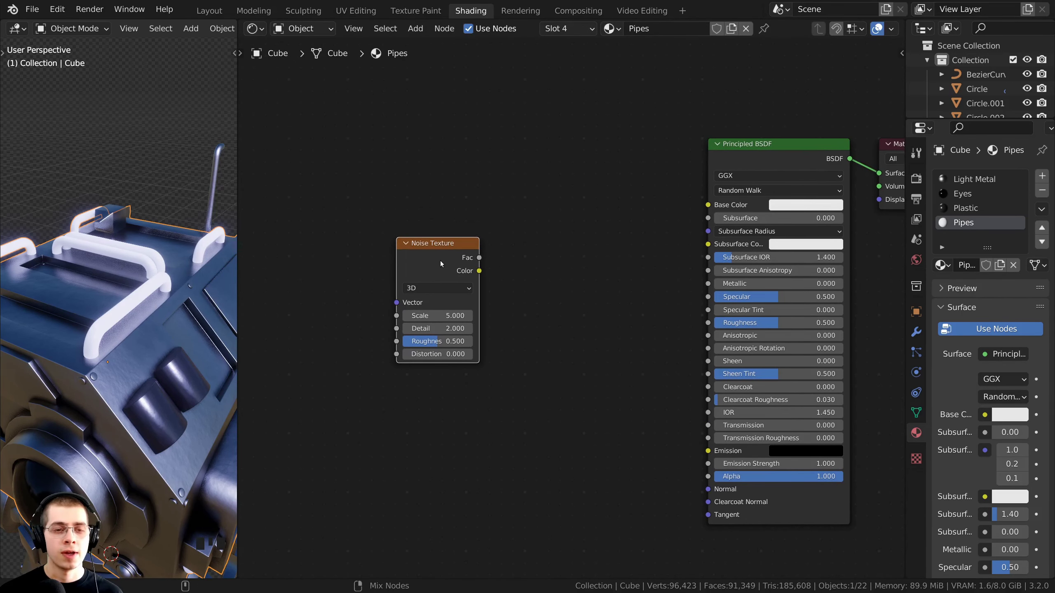
- Preview the Noise Texture's output directly on the roof handles and pipes
left_click(440, 260, "ctrl+shift")
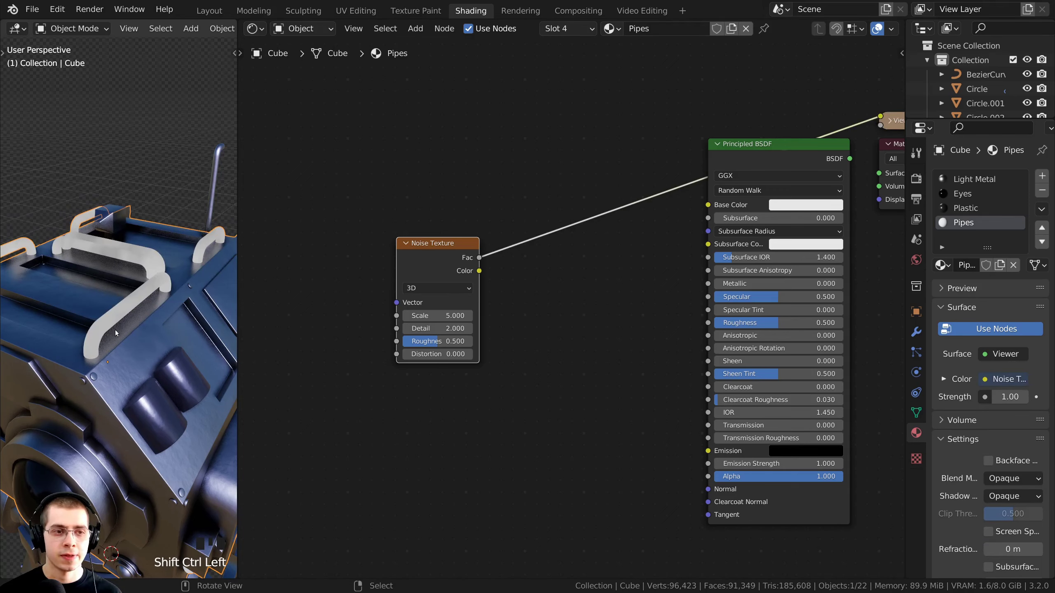
middle_click_drag(116, 330, 137, 324, "shift")
scroll(412, 265, "up", 1)
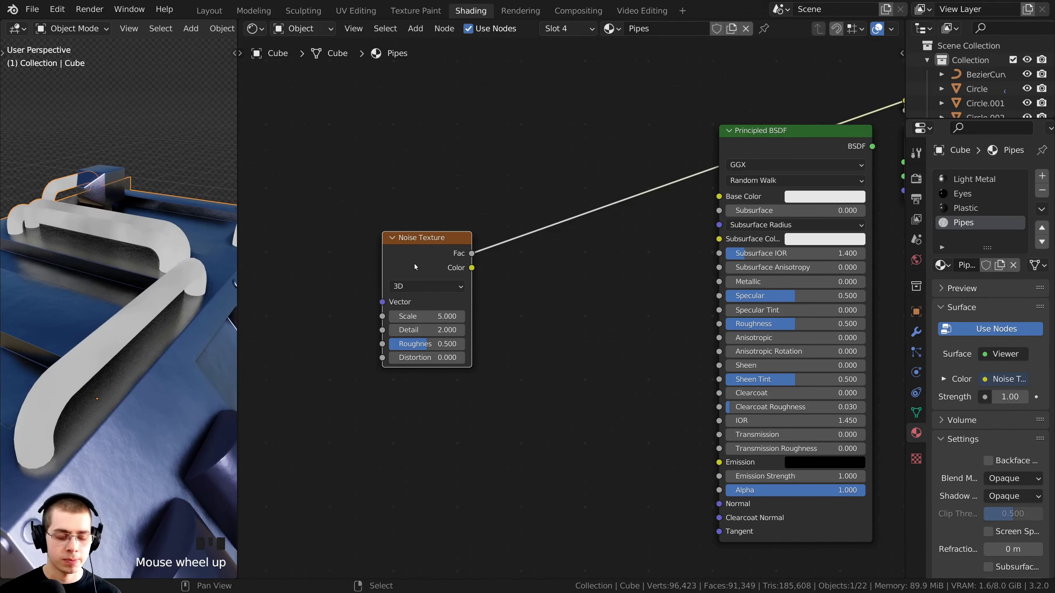
scroll(414, 264, "up", 1)
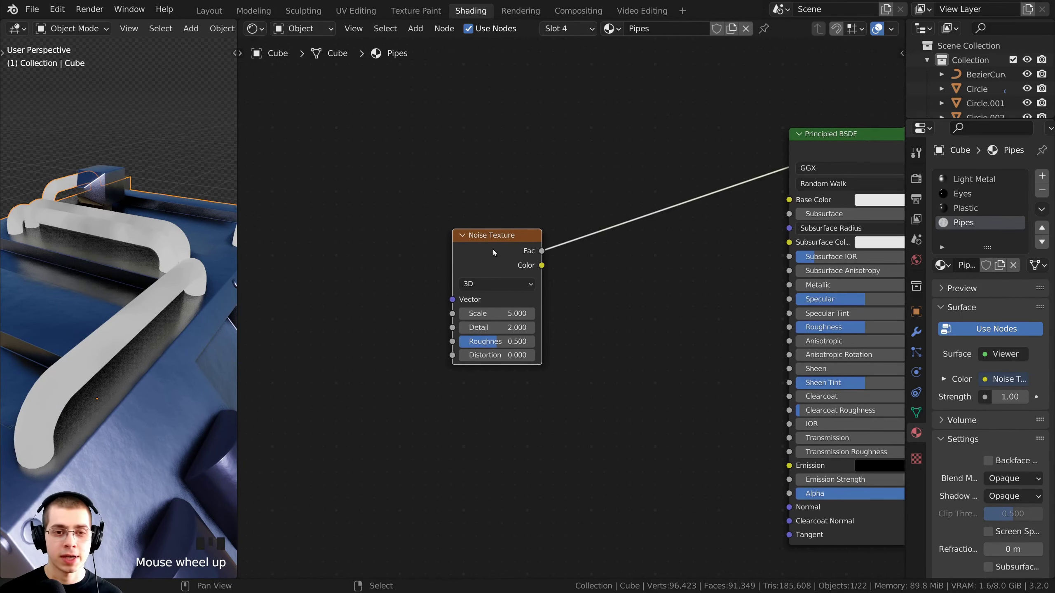
- Add Texture Coordinate and Mapping nodes feeding the Noise Texture
key("ctrl+t")
middle_click_drag(466, 254, 582, 261)
left_click(546, 270)
middle_click_drag(421, 289, 465, 271)
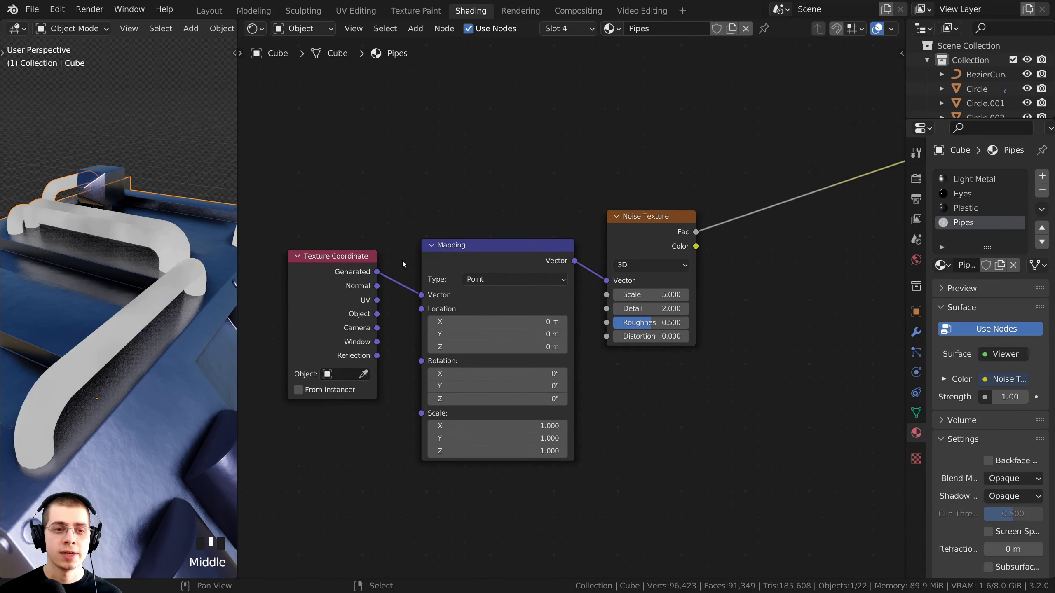
- Delete the Mapping node and connect the Texture Coordinate's Object output to the Noise Texture's Vector input
left_click_drag(353, 261, 353, 253)
left_click(452, 262)
left_click_drag(455, 259, 458, 245)
key("x")
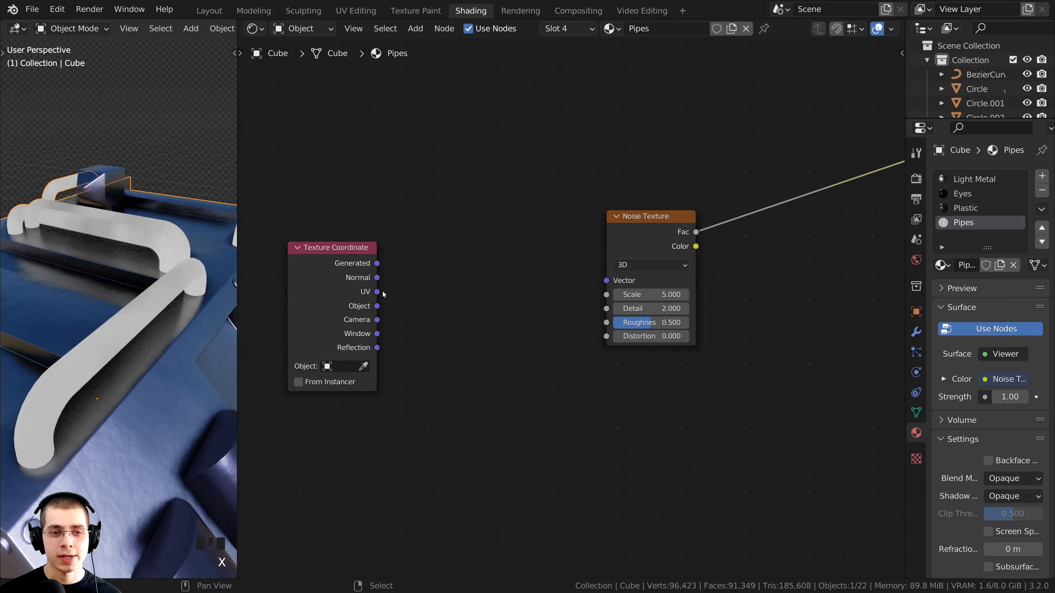
left_click_drag(376, 307, 606, 281)
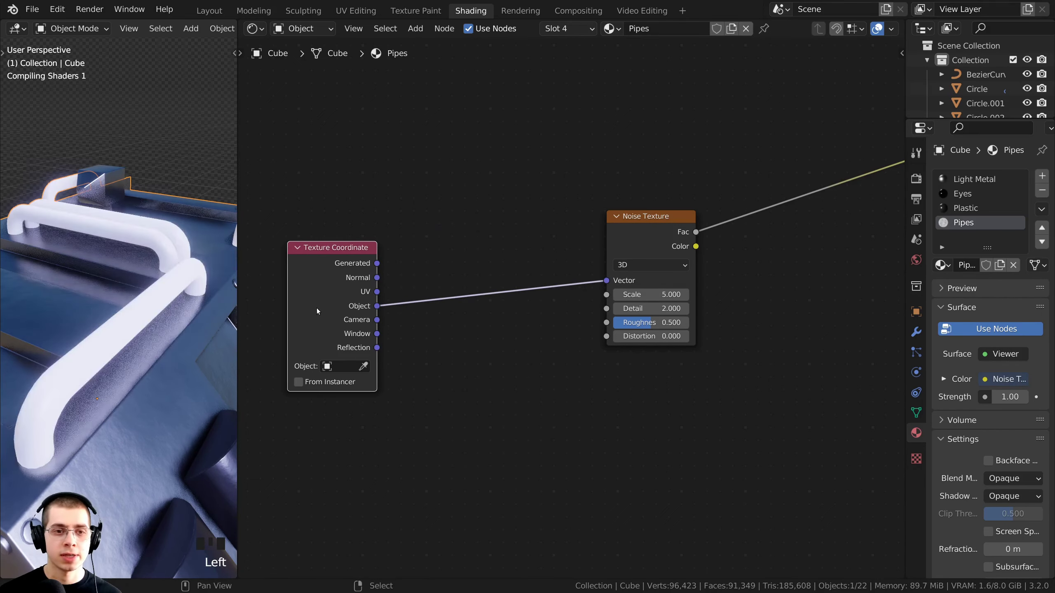
left_click_drag(344, 316, 435, 298)
- Set the Noise Texture's Scale to 3 and its Detail to 15
middle_click_drag(660, 282, 619, 272)
scroll(619, 273, "up", 1)
left_click_drag(640, 279, 631, 279)
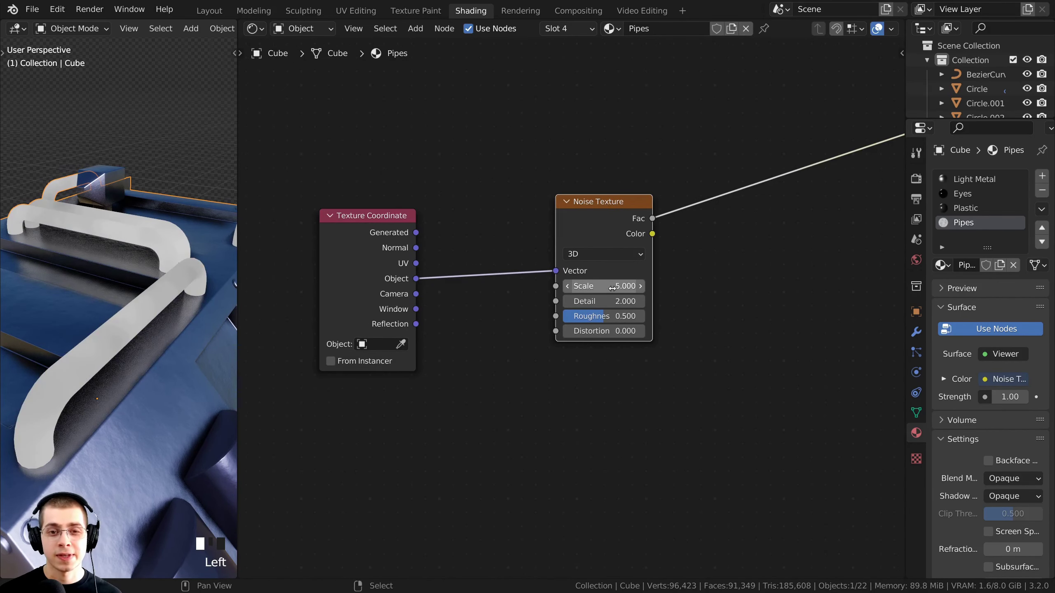
left_click(612, 287)
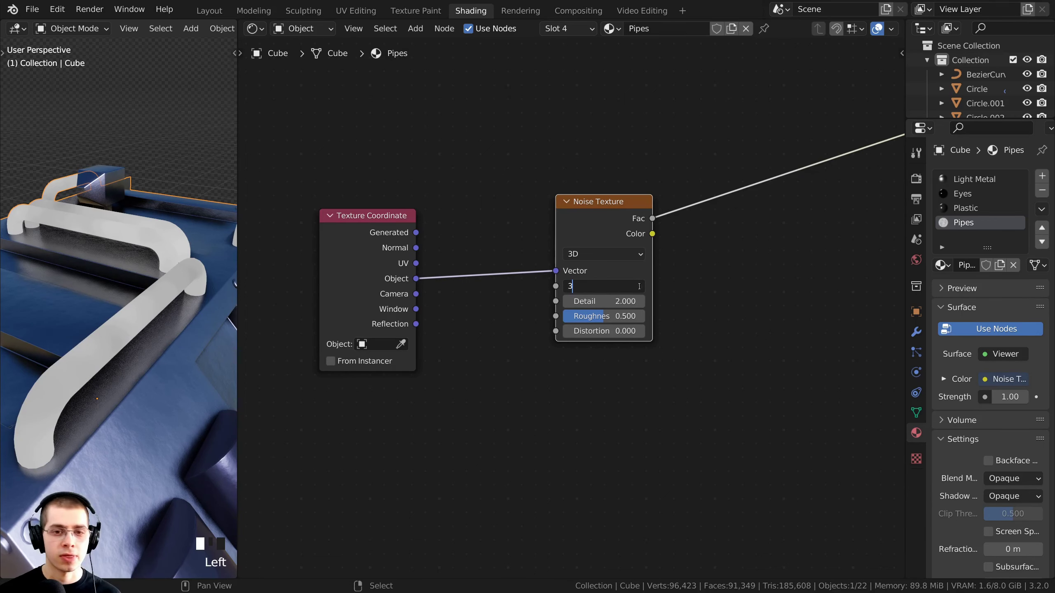
type("3")
left_click(679, 296)
middle_click_drag(680, 296, 643, 301)
scroll(643, 301, "down", 1)
scroll(642, 301, "up", 2)
left_click_drag(555, 306, 639, 306)
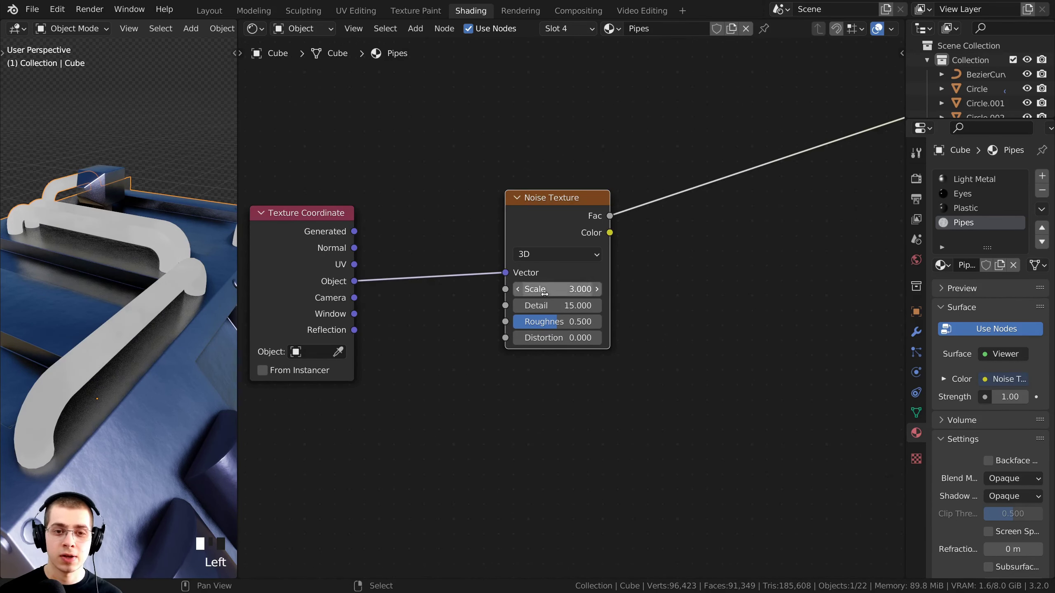
- Move the Noise Texture closer to the Texture Coordinate node and inspect the noise on the roof handle up close
left_click_drag(539, 224, 482, 229)
scroll(567, 256, "down", 2)
middle_click_drag(567, 257, 480, 260)
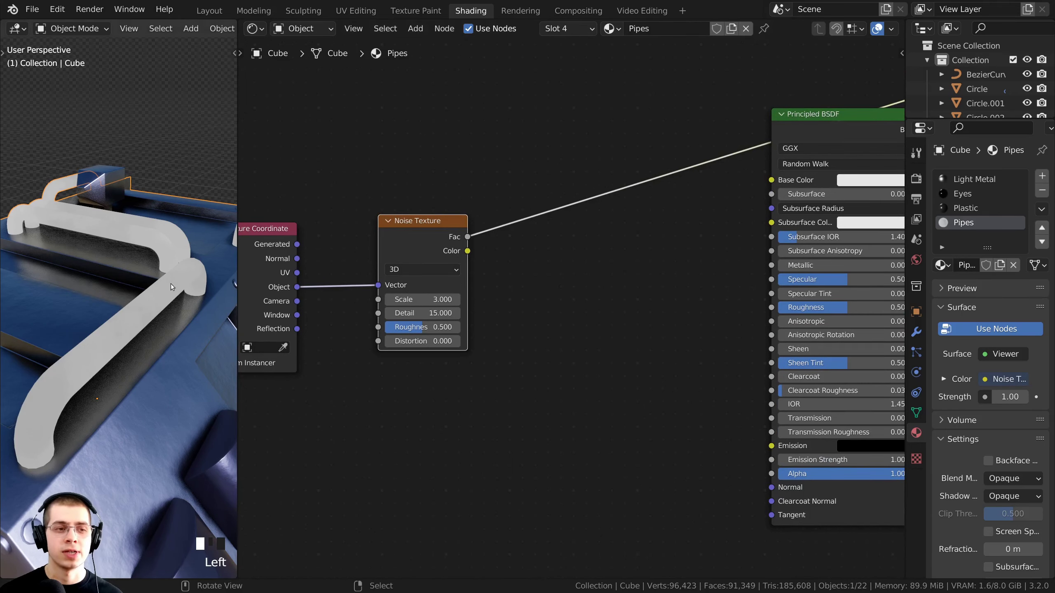
middle_click_drag(171, 287, 131, 276)
scroll(130, 277, "up", 2)
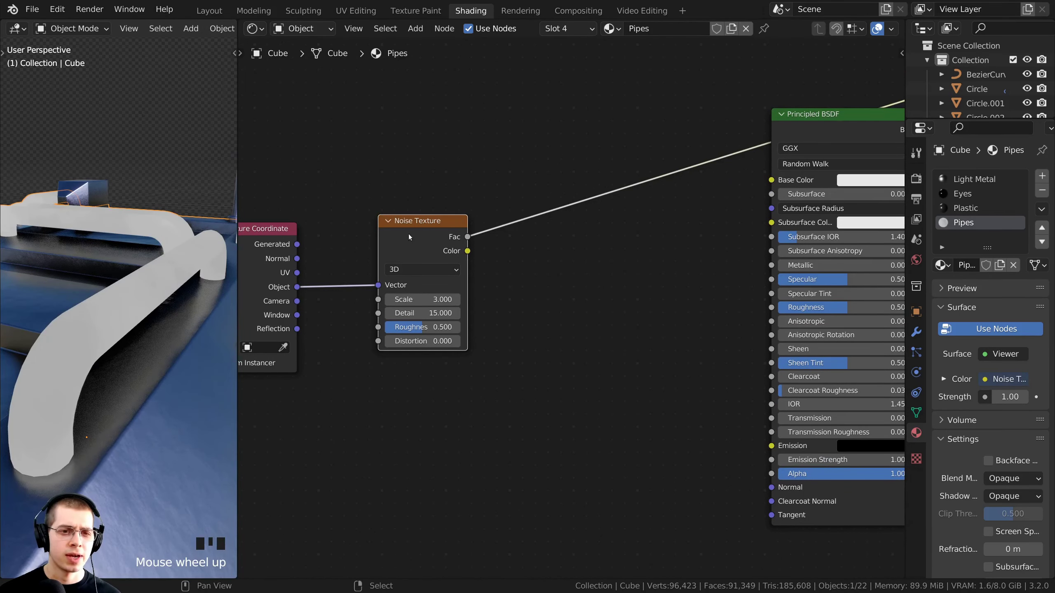
left_click_drag(409, 237, 399, 246)
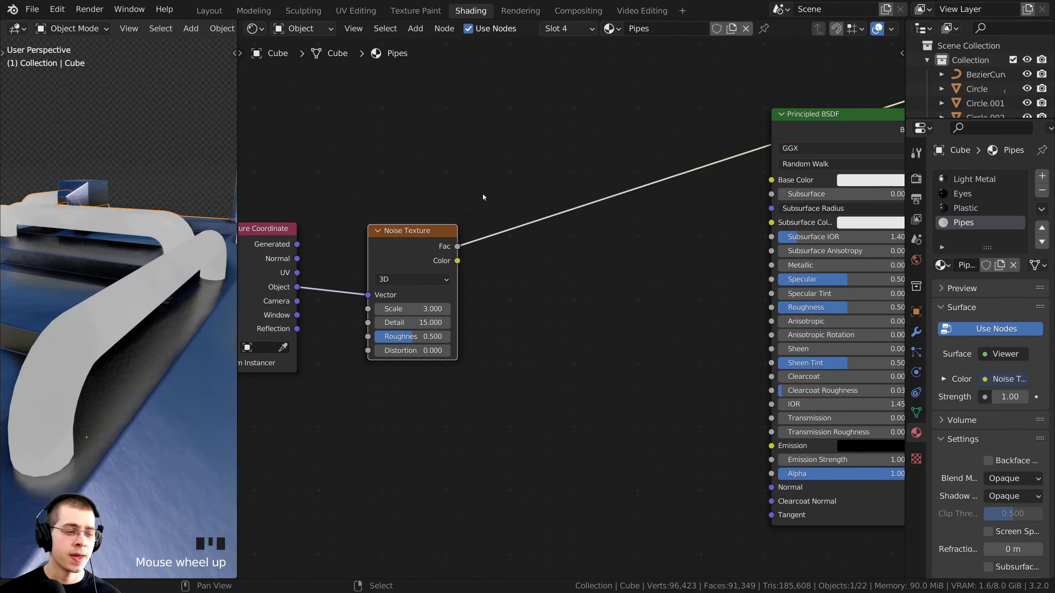
- Insert a ColorRamp node on the link after the Noise Texture's Fac output
key("shift+a")
left_click(480, 167)
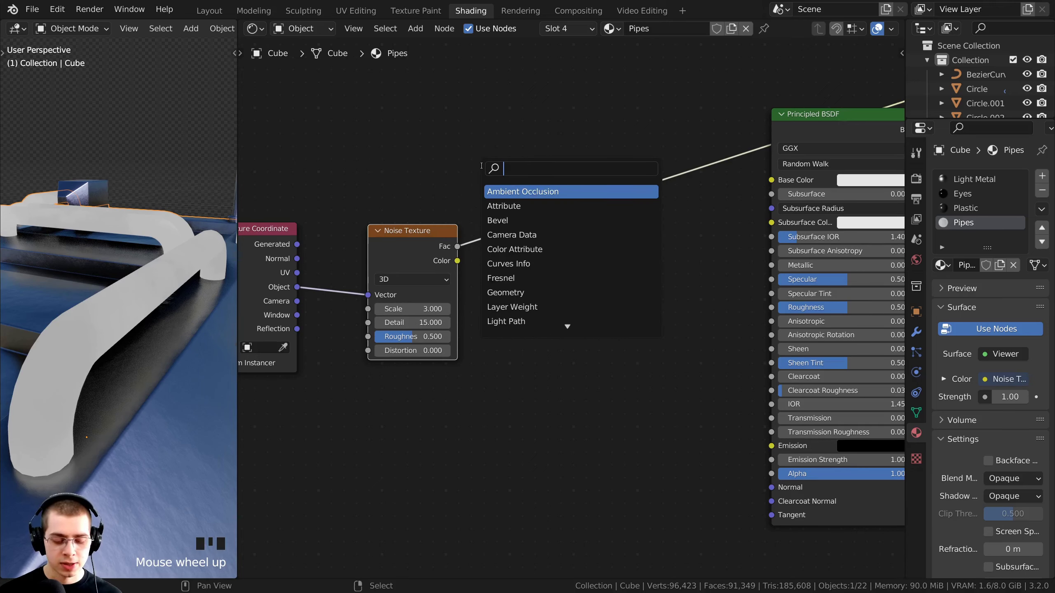
type("col")
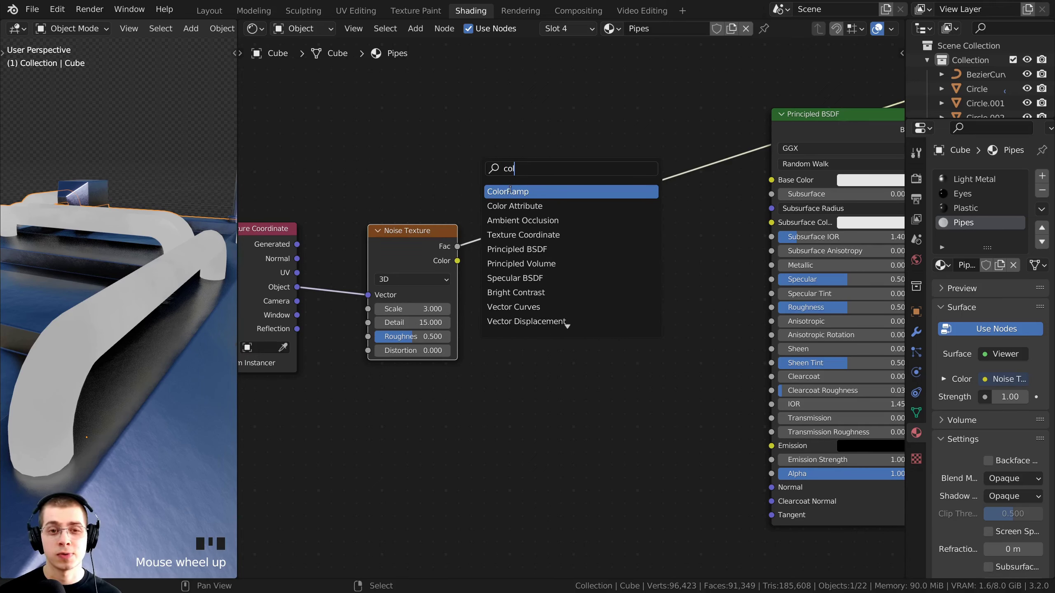
left_click(510, 190)
left_click(554, 218)
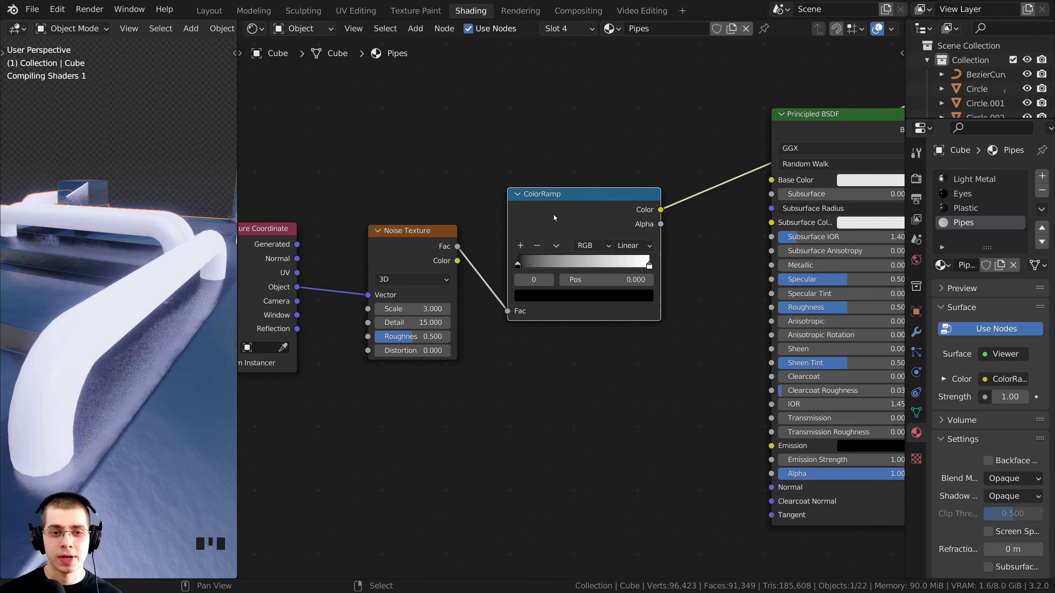
- Move the ColorRamp's black stop to position 0.236 and its white stop to 0.844
scroll(623, 291, "up", 3)
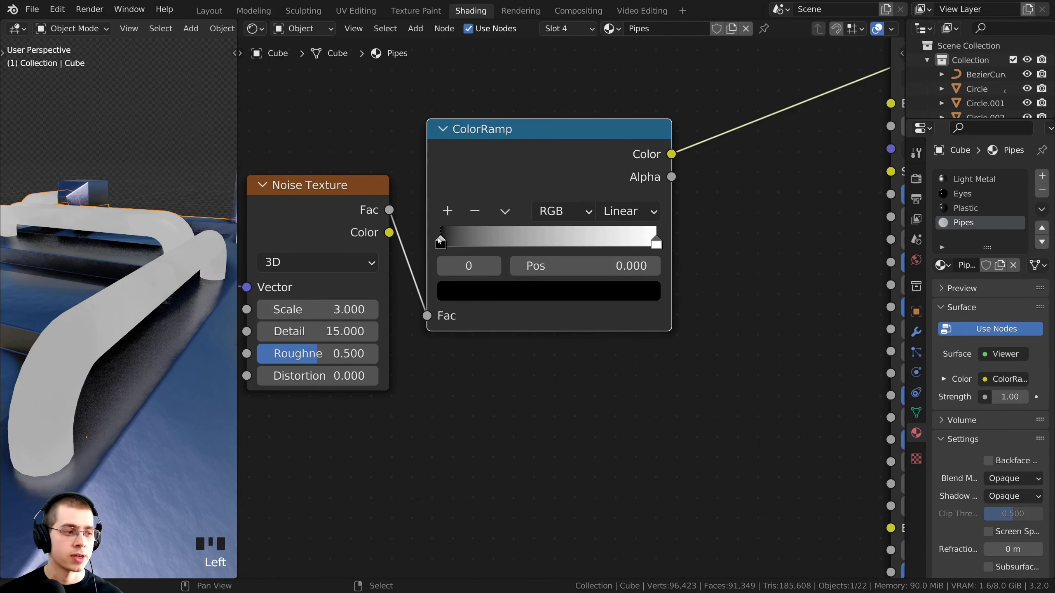
left_click_drag(439, 240, 486, 246)
left_click_drag(649, 247, 618, 241)
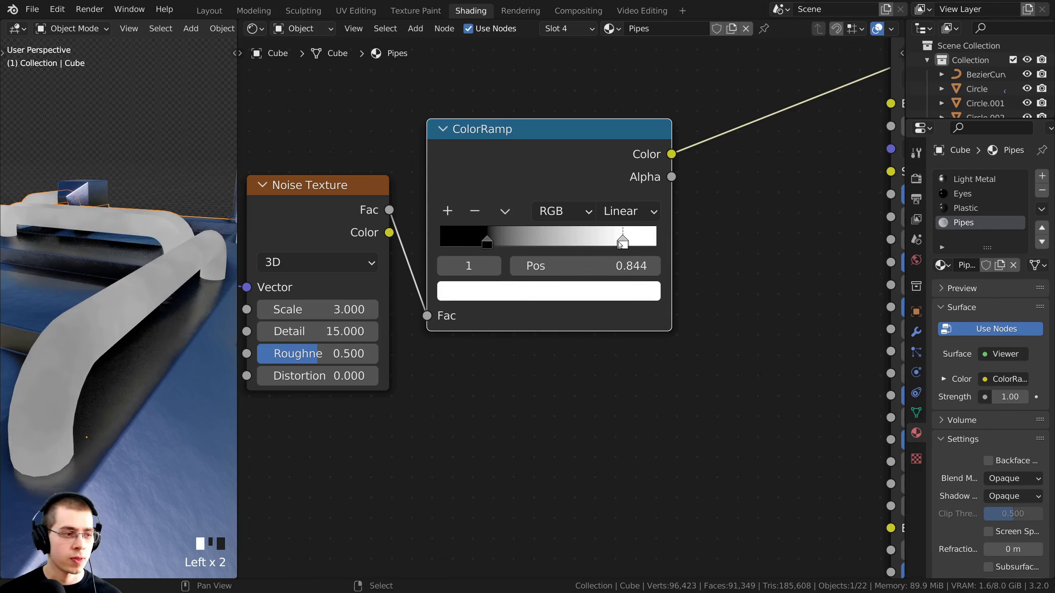
left_click_drag(489, 239, 494, 240)
middle_click_drag(125, 298, 198, 339)
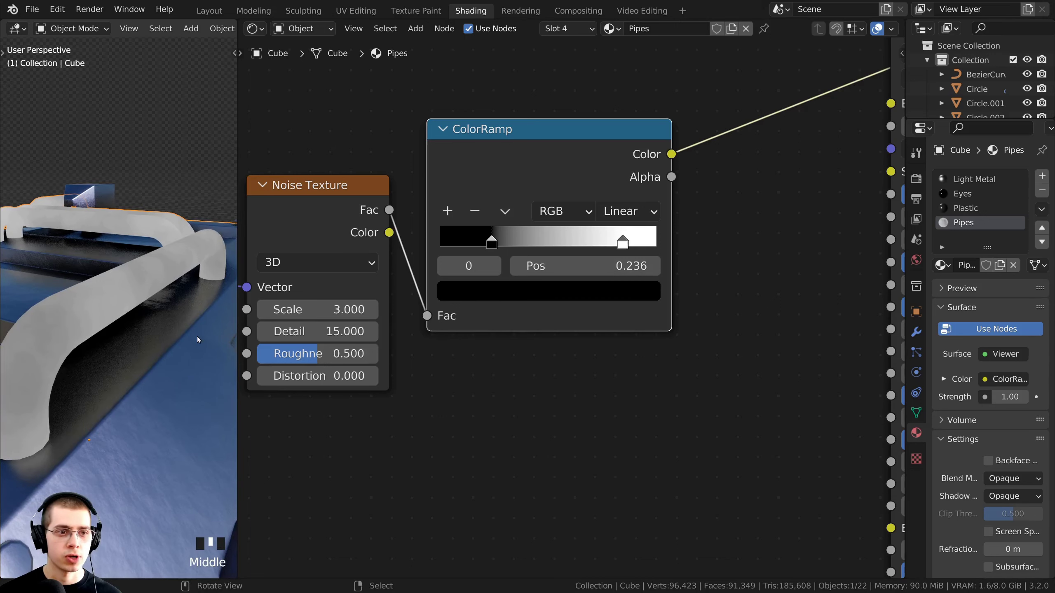
- Darken the ColorRamp's white stop to the light grey hex colour D9D9D9
middle_click_drag(539, 352, 527, 384)
left_click(615, 274)
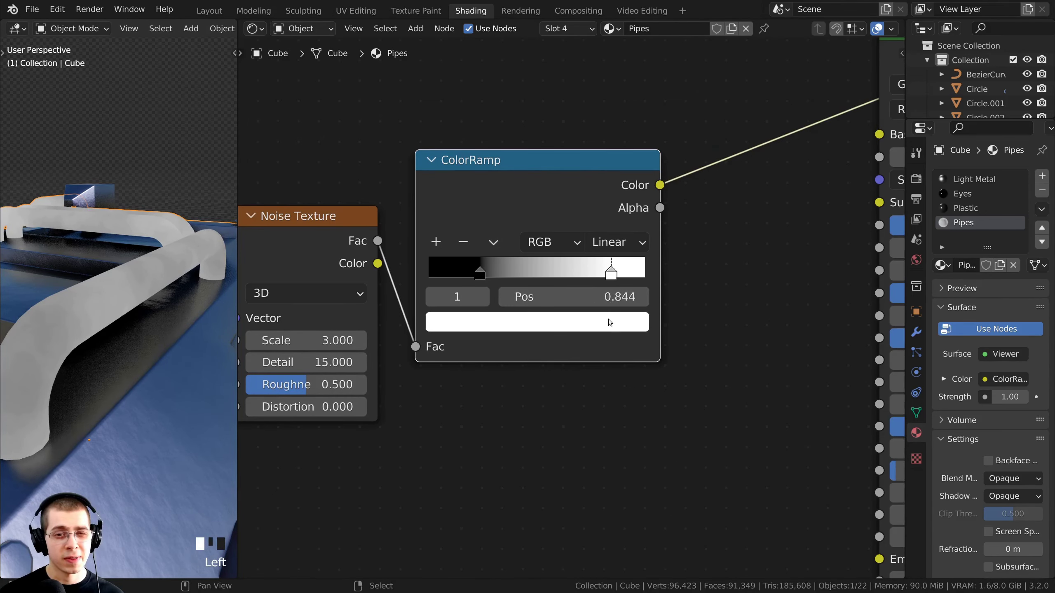
left_click(602, 325)
left_click_drag(602, 34, 601, 41)
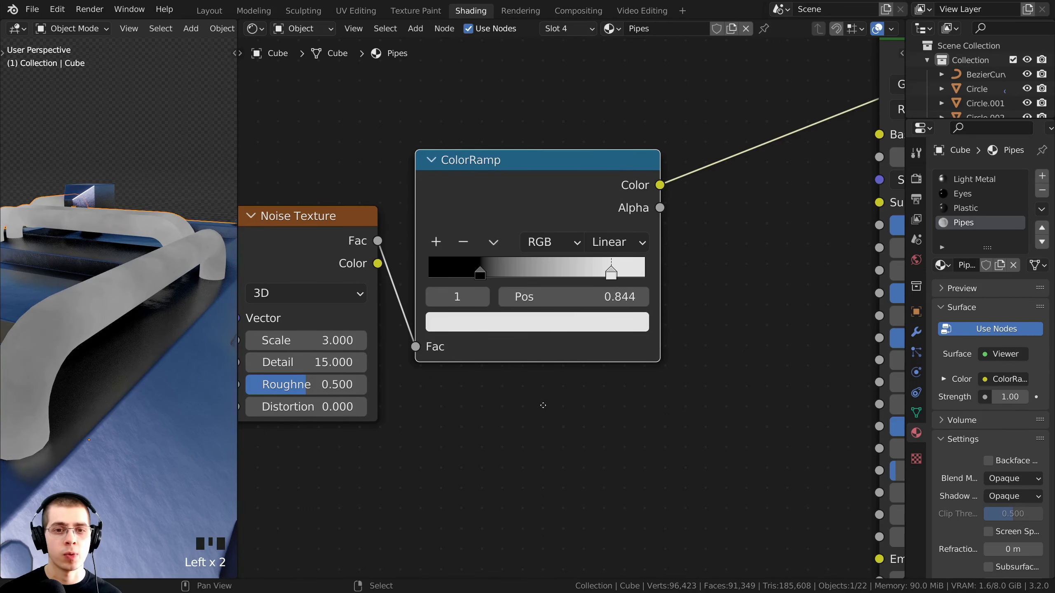
middle_click_drag(541, 405, 534, 398)
left_click(541, 308)
type("D9D9D9")
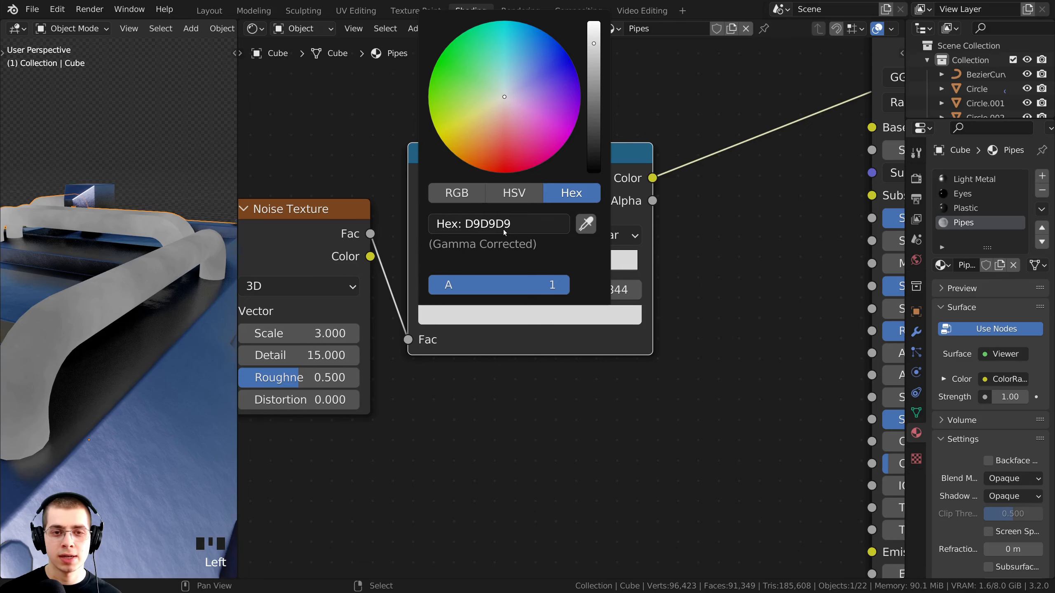
- Connect the ColorRamp's Color output to the Principled BSDF's Roughness and preview the Principled BSDF on the surface
scroll(436, 335, "down", 5)
left_click_drag(522, 238, 736, 336)
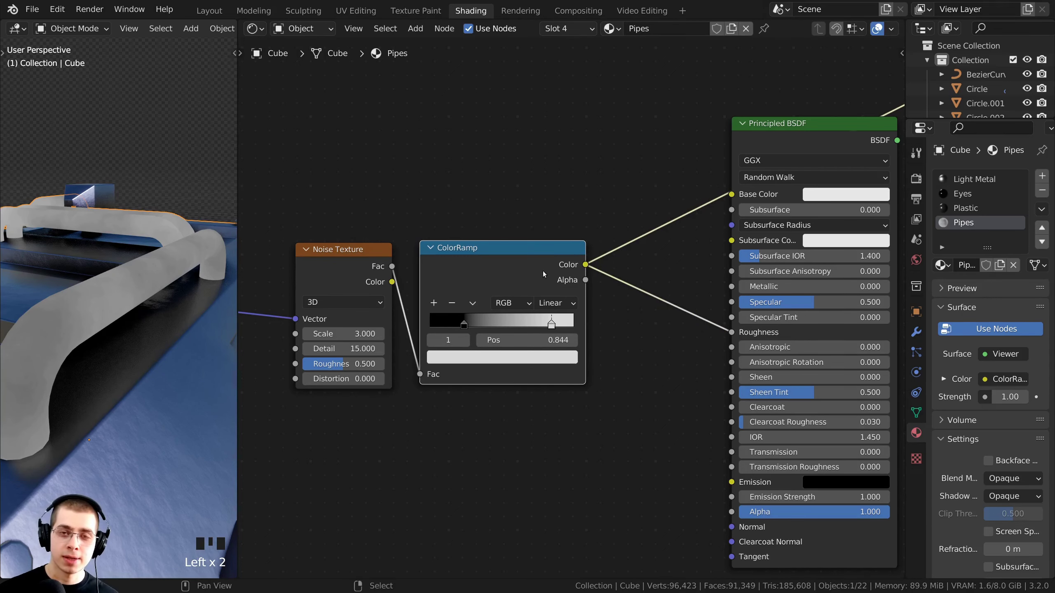
middle_click_drag(542, 270, 479, 301)
middle_click_drag(736, 186, 703, 181)
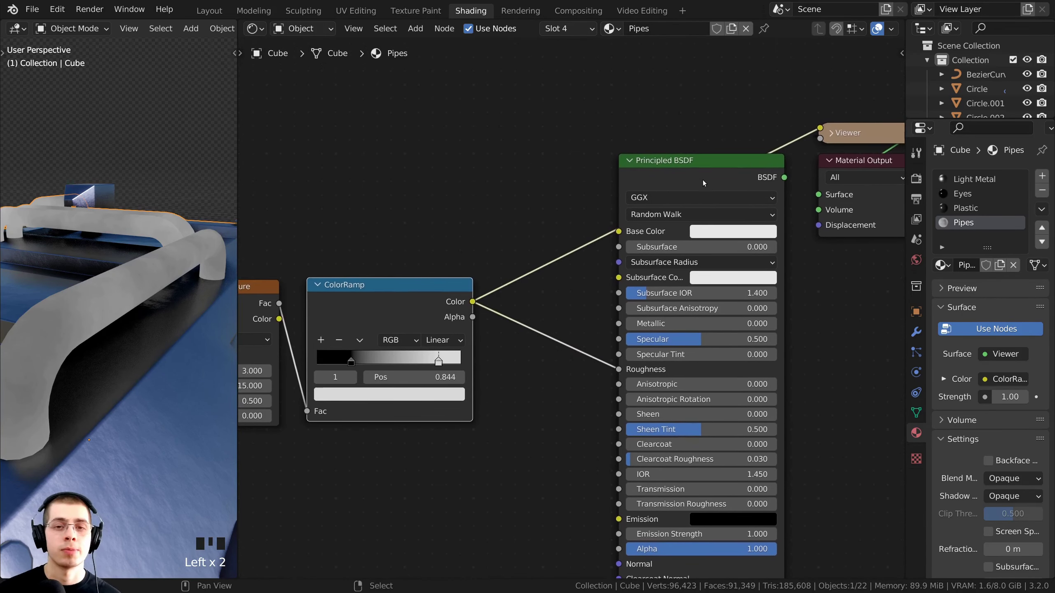
left_click(670, 167, "ctrl+shift")
scroll(560, 214, "right", 4)
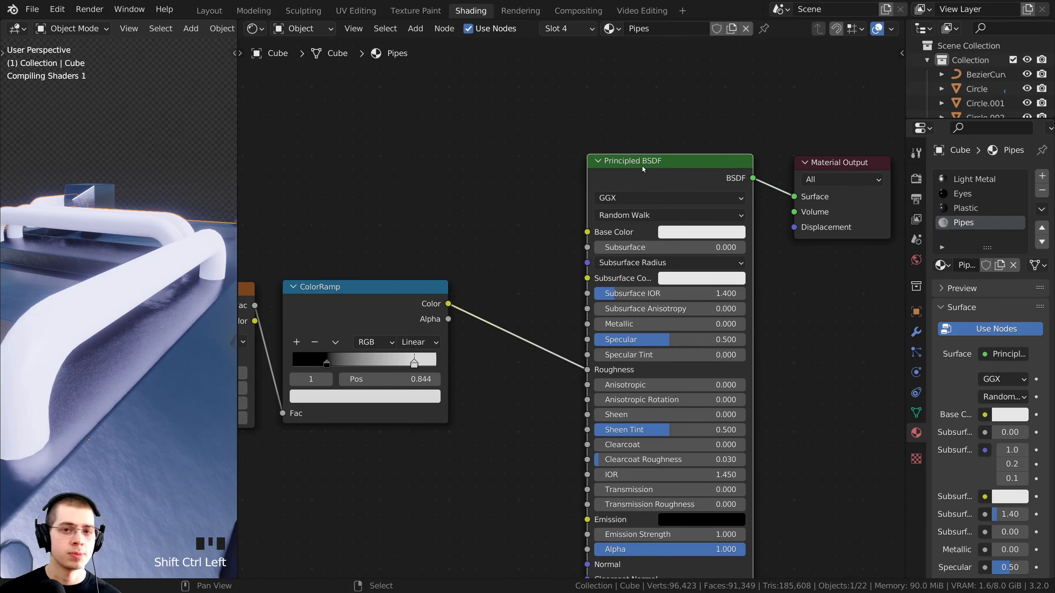
- Set the Principled BSDF's Metallic value to 1.000 so the pipes render as metal
scroll(485, 360, "up", 1)
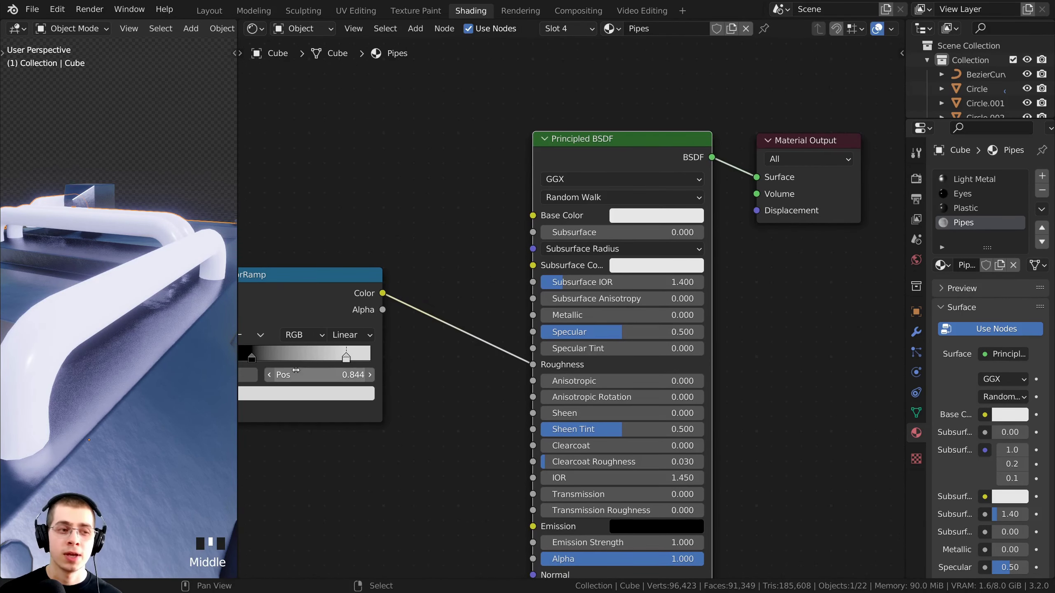
scroll(490, 355, "up", 1)
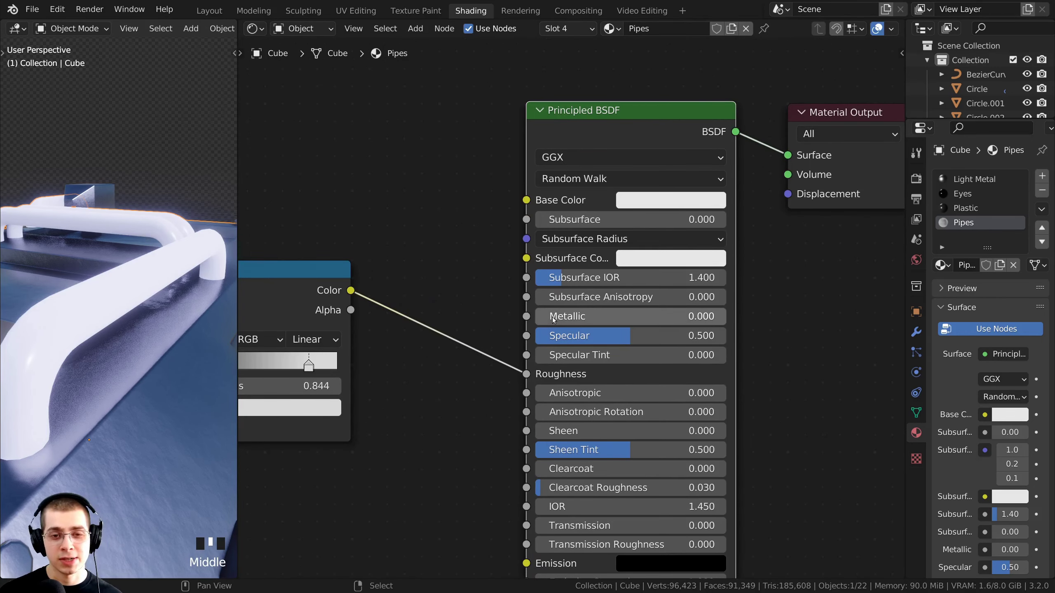
left_click_drag(553, 319, 731, 319)
scroll(588, 331, "down", 2)
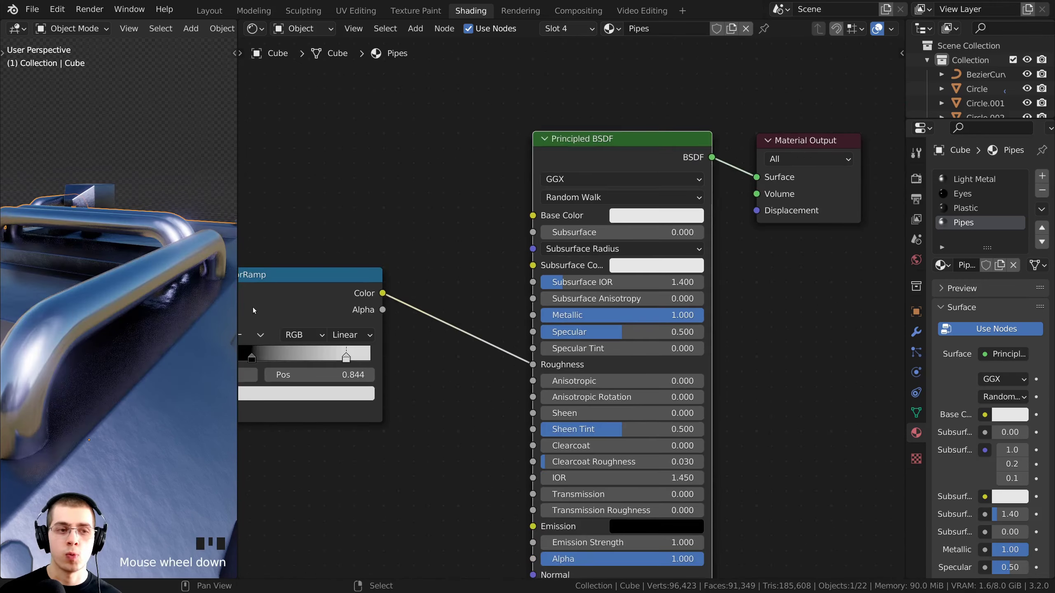
mouse_move(478, 278)
middle_mouse_down()
mouse_move(592, 278)
mouse_move(476, 283)
middle_mouse_up()
scroll(690, 217, "up", 1)
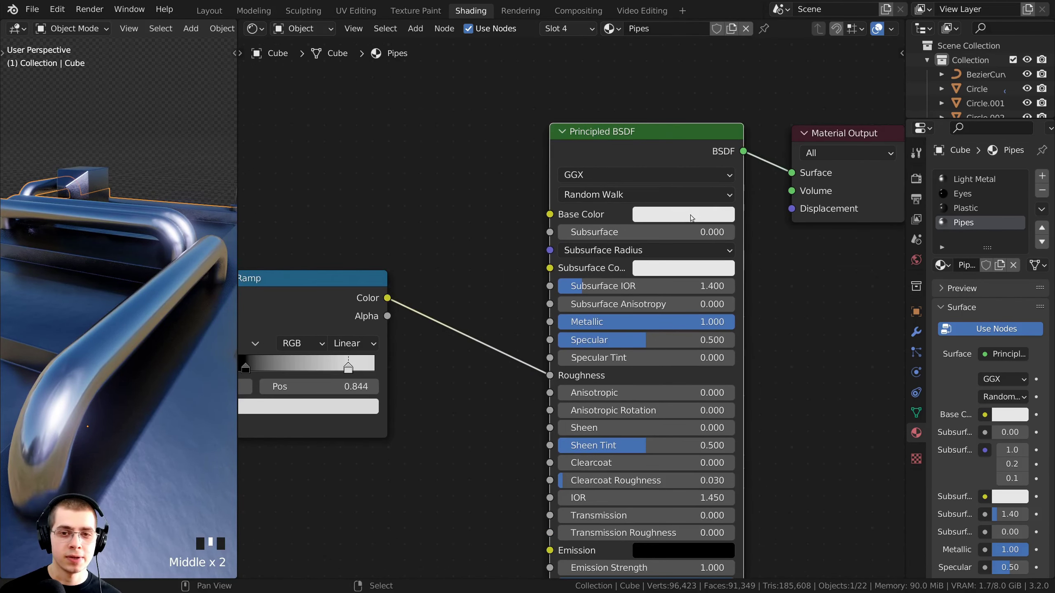
- Darken the Principled BSDF's Base Color to a medium grey
middle_click_drag(690, 217, 673, 232)
left_click(664, 234)
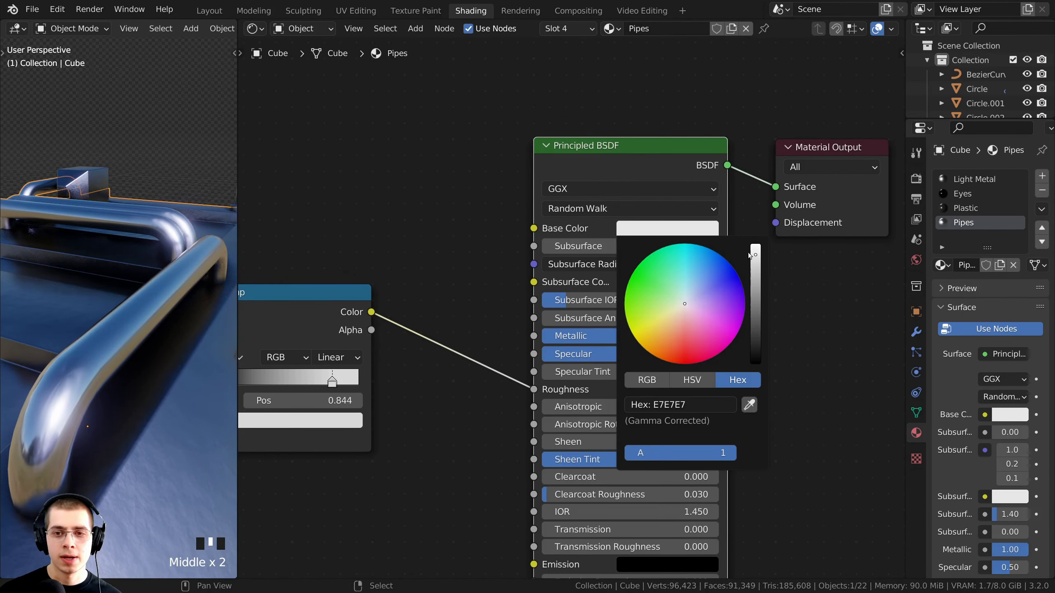
left_click_drag(751, 254, 755, 278)
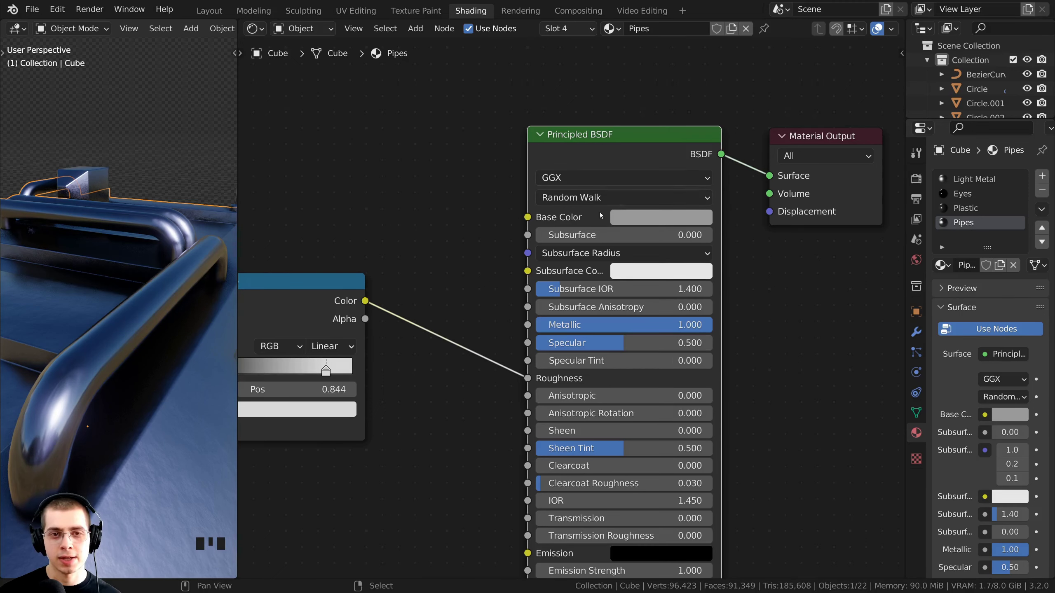
- Examine the metallic reflections on the roof handle up close alongside the Noise Texture and ColorRamp settings
scroll(530, 205, "up", 1)
middle_click_drag(405, 299, 518, 259)
left_click_drag(354, 253, 356, 259)
middle_click_drag(127, 335, 175, 324)
middle_click_drag(375, 302, 467, 285)
scroll(467, 285, "up", 1)
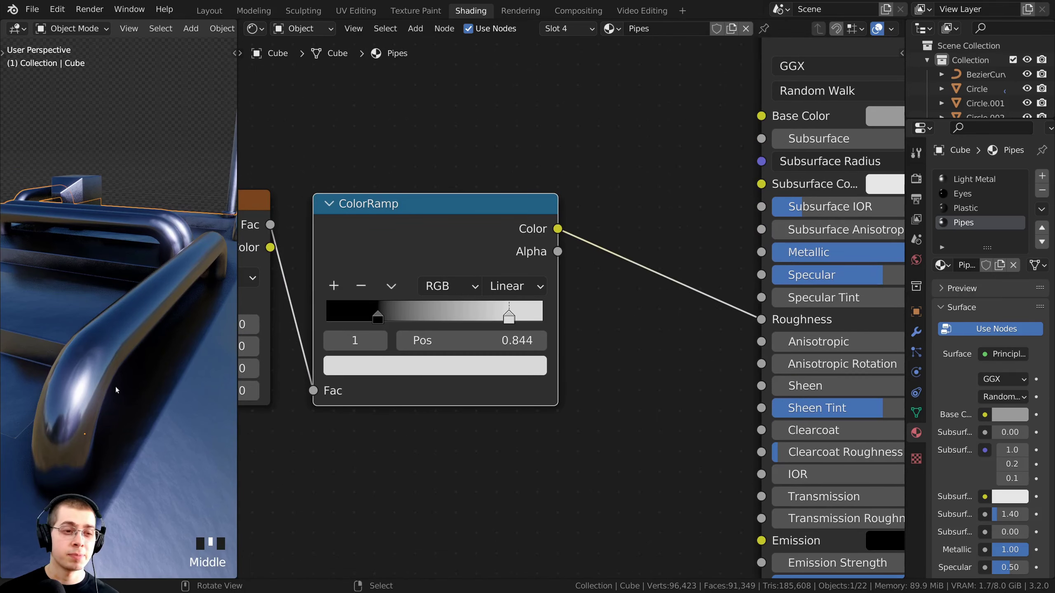
scroll(116, 379, "up", 2)
scroll(303, 352, "down", 1)
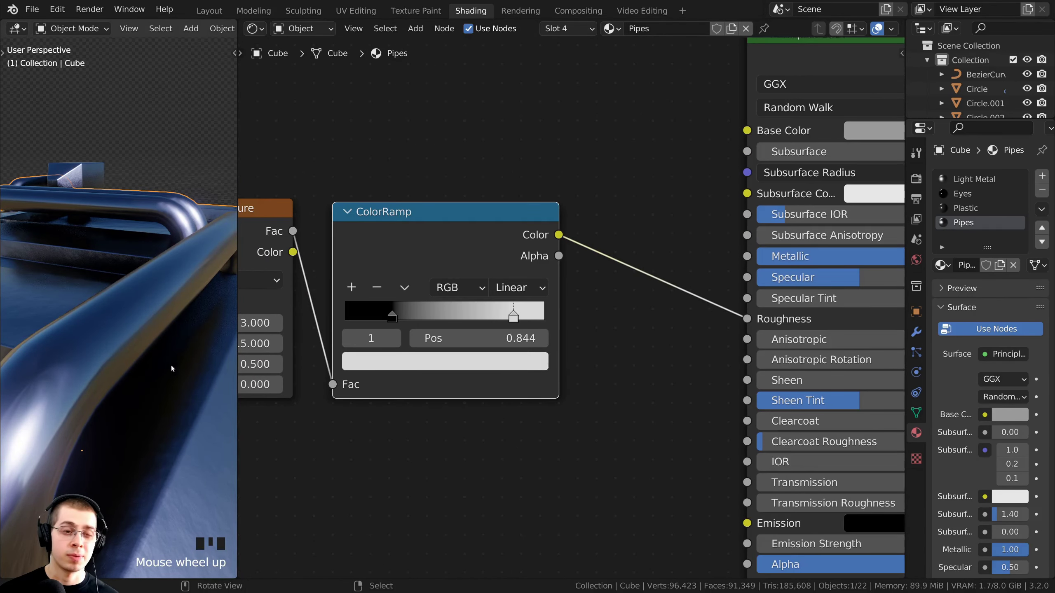
middle_click_drag(351, 351, 530, 327)
scroll(511, 332, "down", 3)
scroll(540, 316, "up", 5)
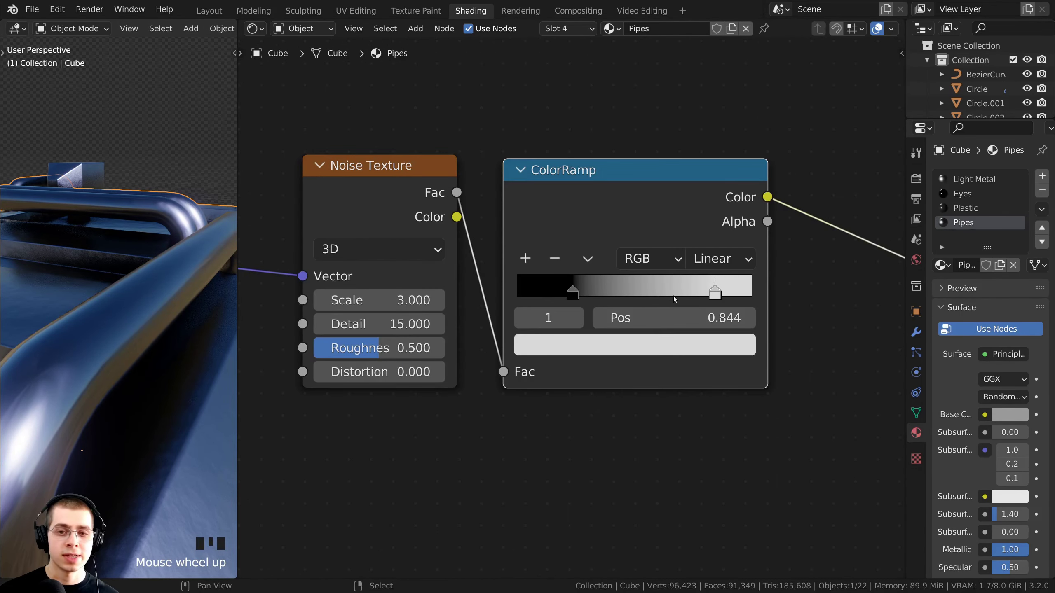
- Move the ColorRamp's white stop to position 0.613 and its black stop to 0.078
left_click_drag(710, 292, 661, 291)
scroll(164, 304, "down", 2)
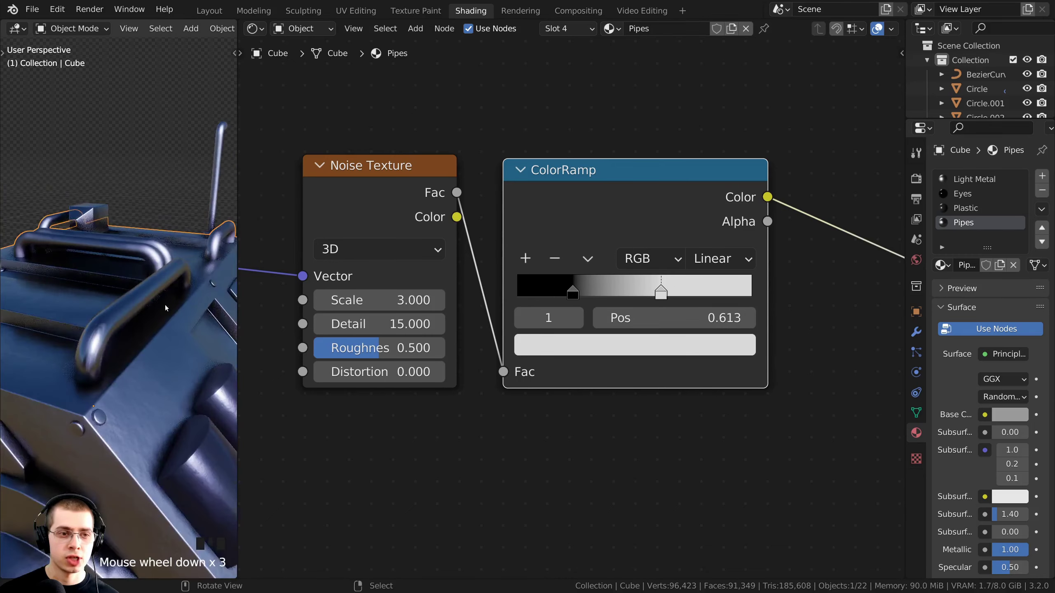
middle_click_drag(165, 305, 187, 315)
scroll(159, 346, "up", 2)
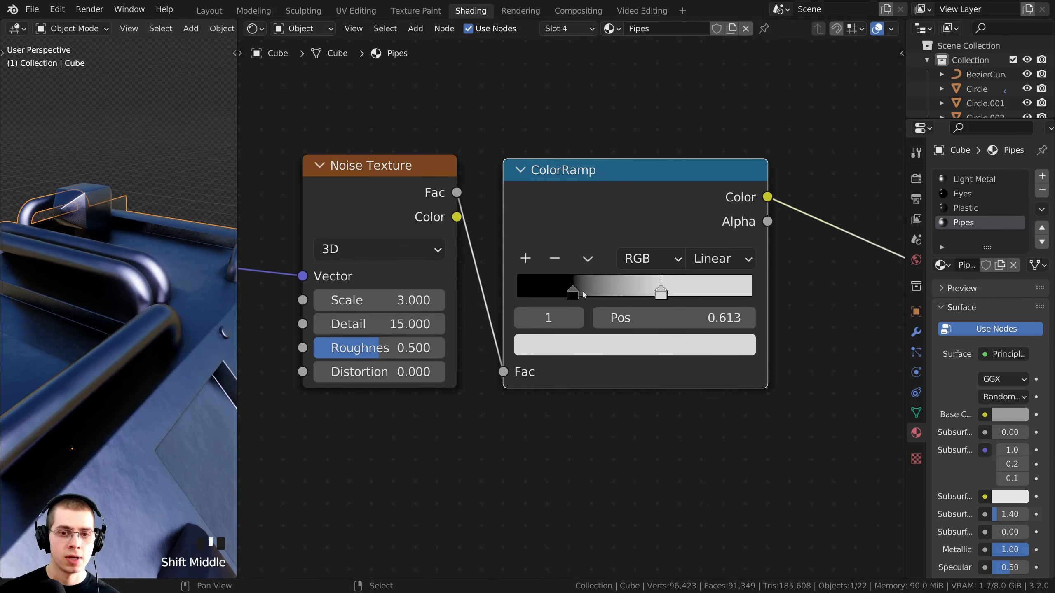
left_click_drag(573, 292, 524, 289)
middle_click_drag(157, 341, 197, 307, "shift")
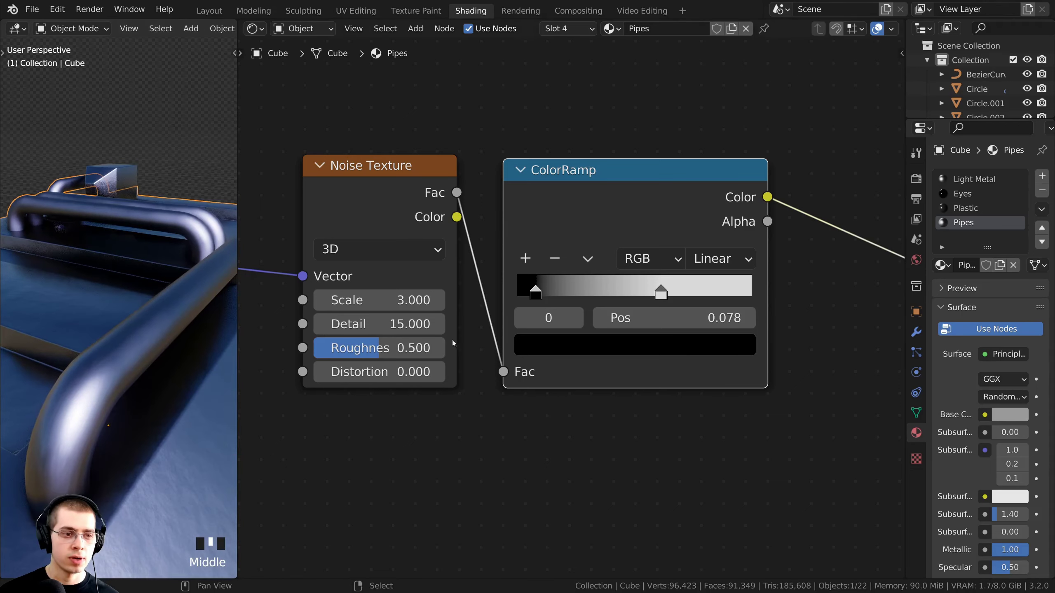
- Fine-tune the ColorRamp by moving the white stop to position 0.675 and the black stop slightly towards the middle
mouse_move(536, 290)
left_mouse_down()
mouse_move(548, 289)
mouse_move(538, 289)
left_mouse_up()
mouse_move(660, 288)
left_mouse_down()
mouse_move(616, 287)
mouse_move(678, 290)
left_mouse_up()
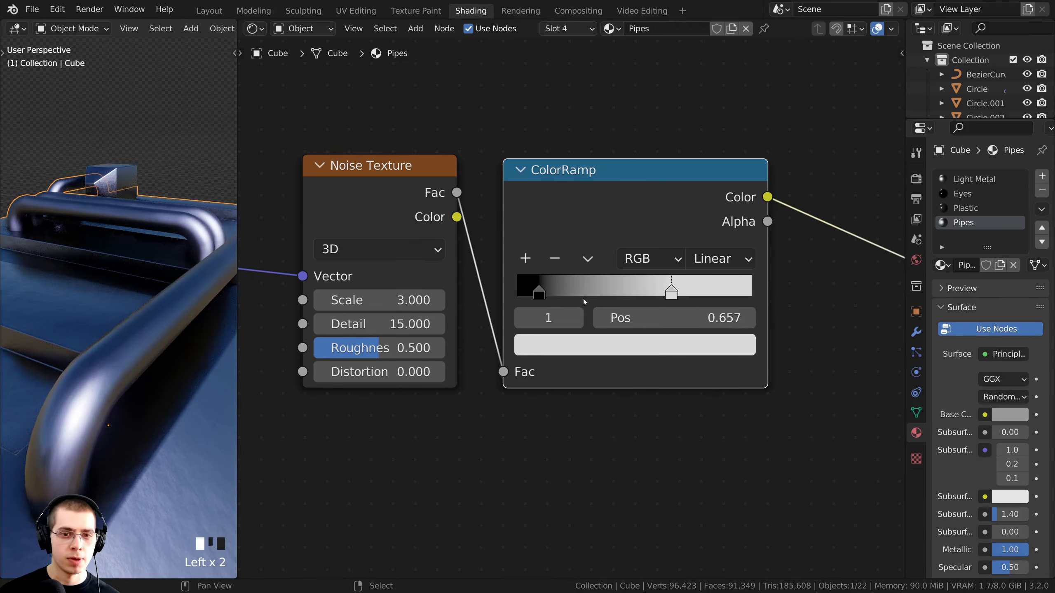
left_click_drag(538, 290, 548, 290)
left_click_drag(672, 289, 650, 290)
middle_click_drag(138, 357, 84, 358)
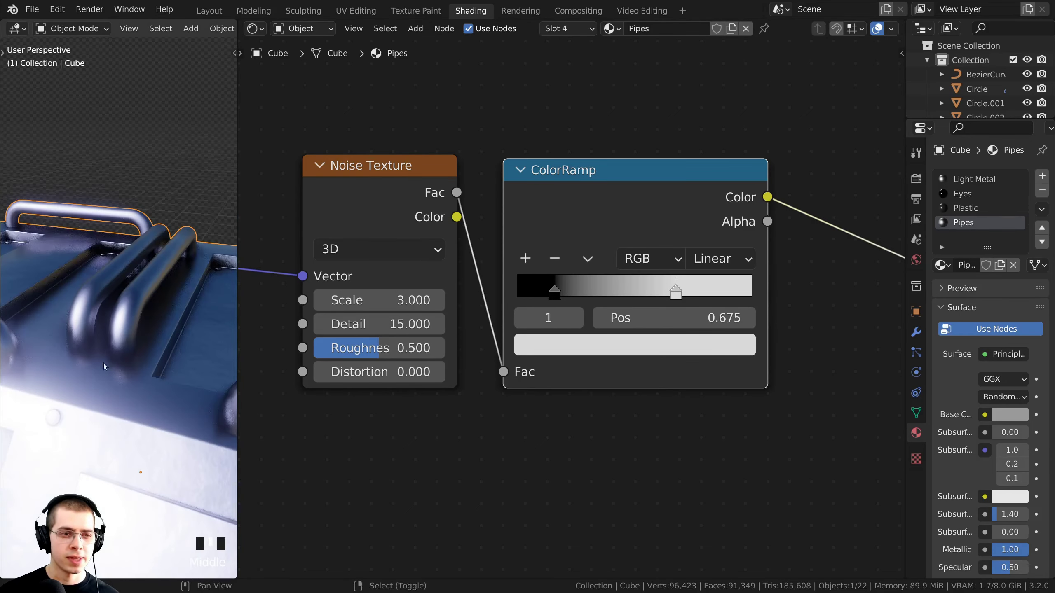
- Raise the Noise Texture's Scale to 17.200 and check the finer pattern on the roof handles
middle_click_drag(104, 363, 141, 385)
scroll(112, 411, "up", 2)
scroll(299, 376, "down", 4)
scroll(181, 386, "down", 2)
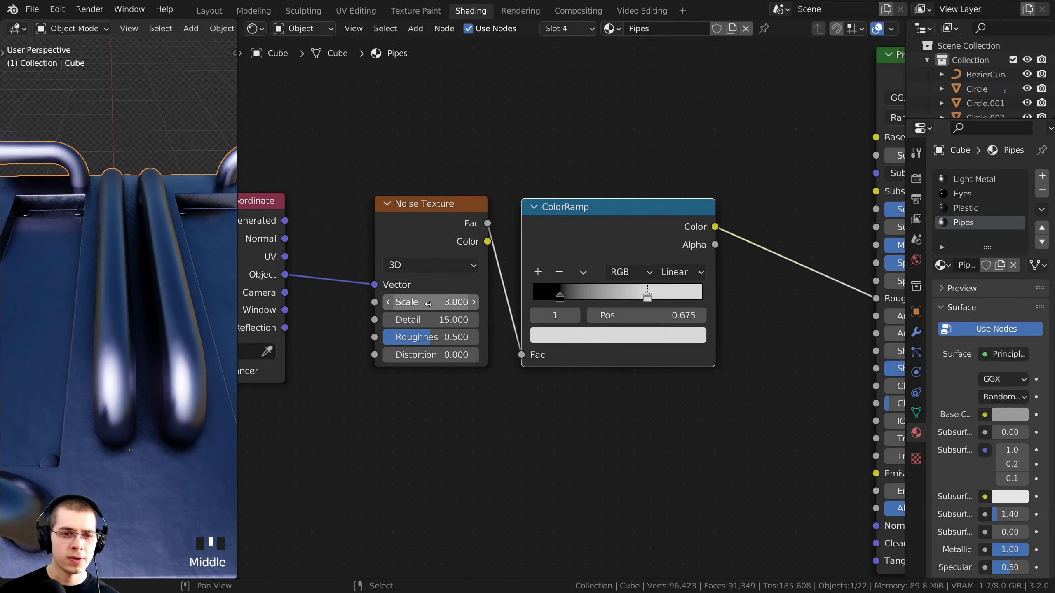
left_click_drag(427, 304, 533, 304)
middle_click_drag(150, 325, 165, 283)
scroll(162, 285, "up", 3)
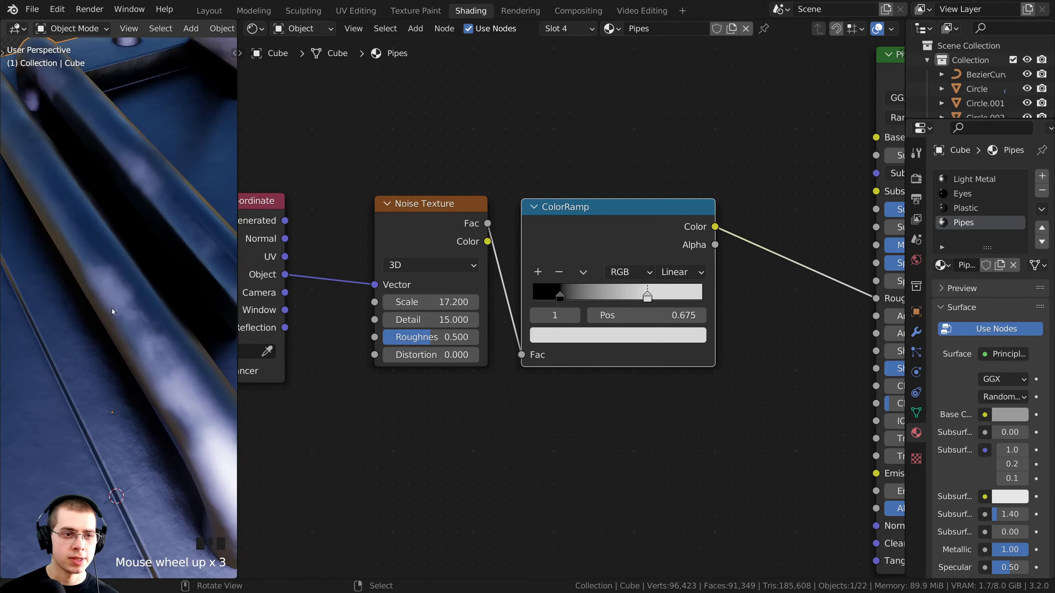
- Try a Noise Texture Scale of 10, settle on 12, and check the result on the handles
left_click(422, 302)
type("10")
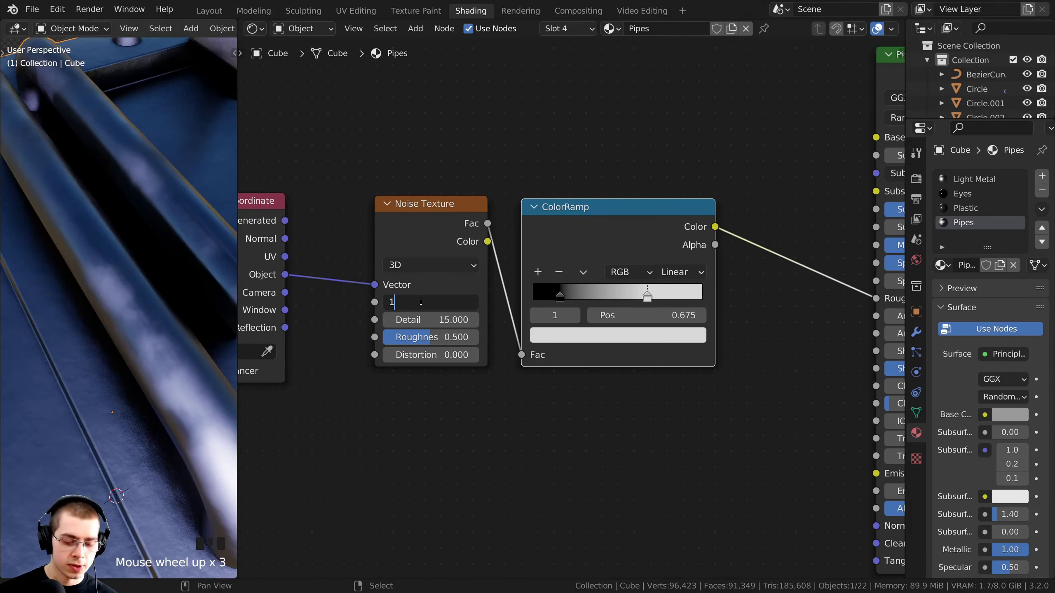
key("Return")
left_click(422, 301)
type("12")
key("Return")
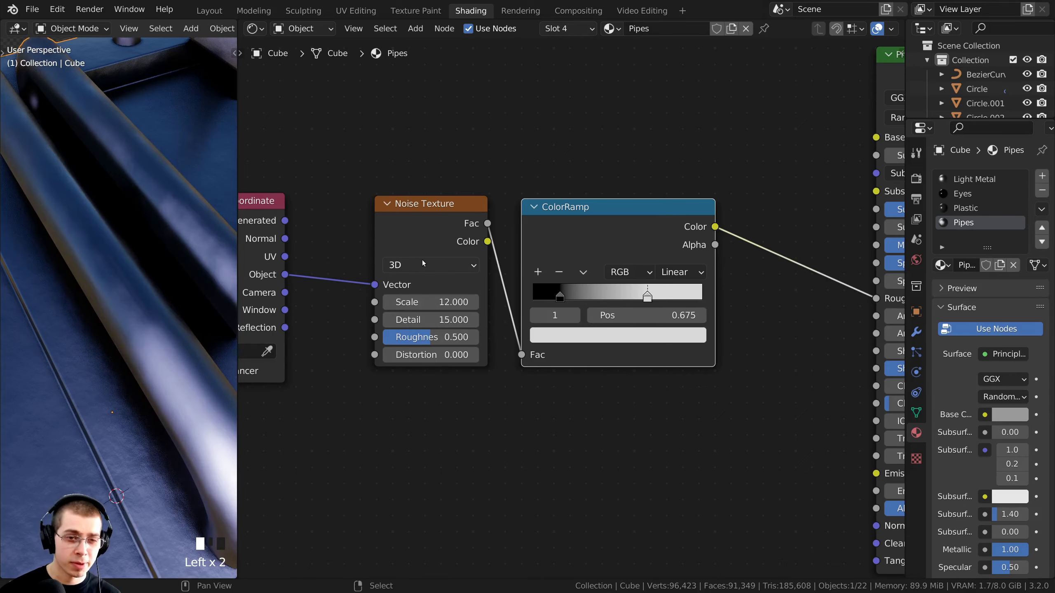
scroll(59, 287, "down", 3)
middle_click_drag(59, 287, 181, 313)
scroll(165, 288, "down", 3)
scroll(181, 313, "up", 1)
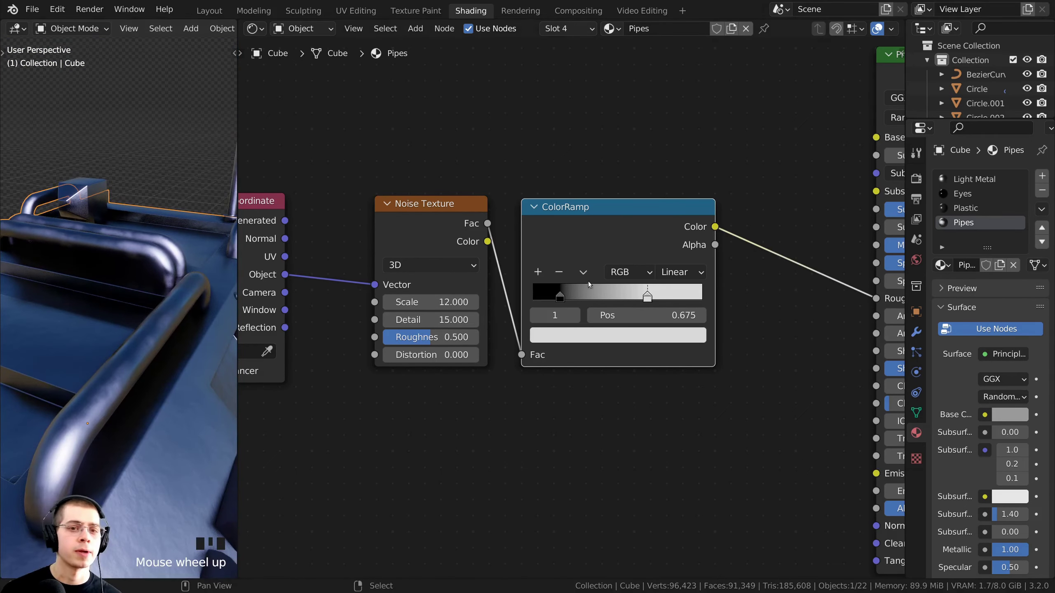
- Link the ColorRamp's Color output to the Principled BSDF's Normal input as well
scroll(591, 233, "down", 7)
scroll(579, 265, "up", 1)
middle_click_drag(579, 265, 489, 268)
scroll(489, 268, "up", 3)
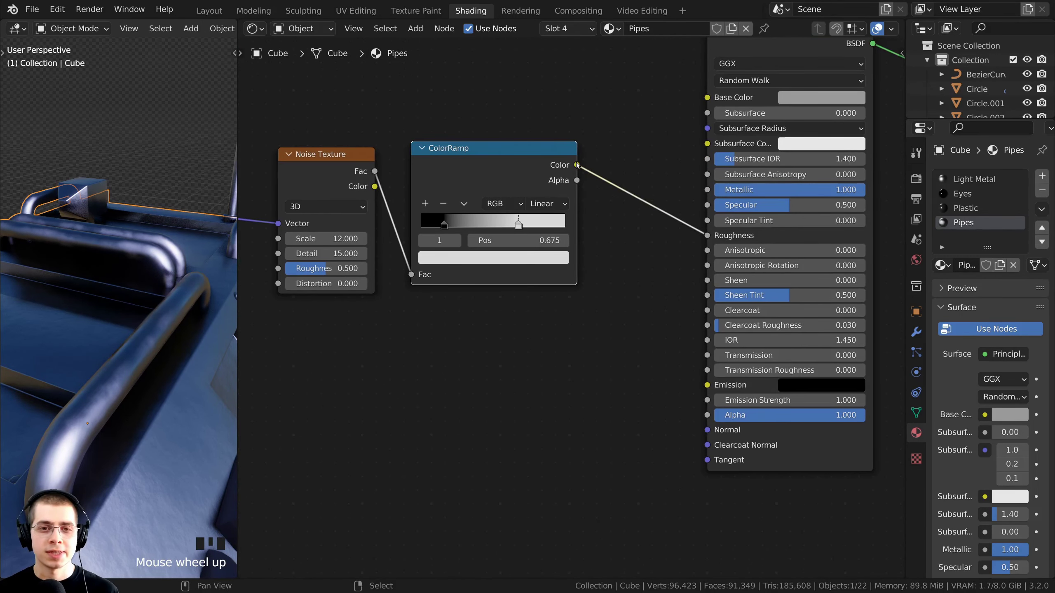
mouse_move(577, 165)
left_mouse_down()
mouse_move(648, 321)
mouse_move(674, 440)
mouse_move(708, 431)
left_mouse_up()
left_click_drag(516, 180, 513, 181)
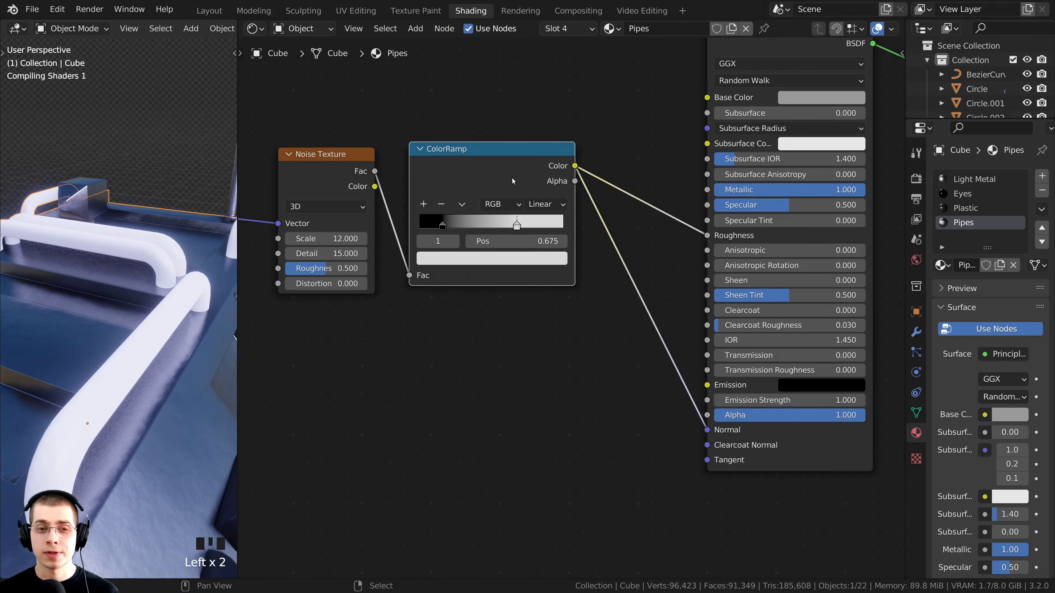
- Insert a Bump node on the link between the ColorRamp and the Principled BSDF's Normal input
key("shift+a")
left_click(514, 180)
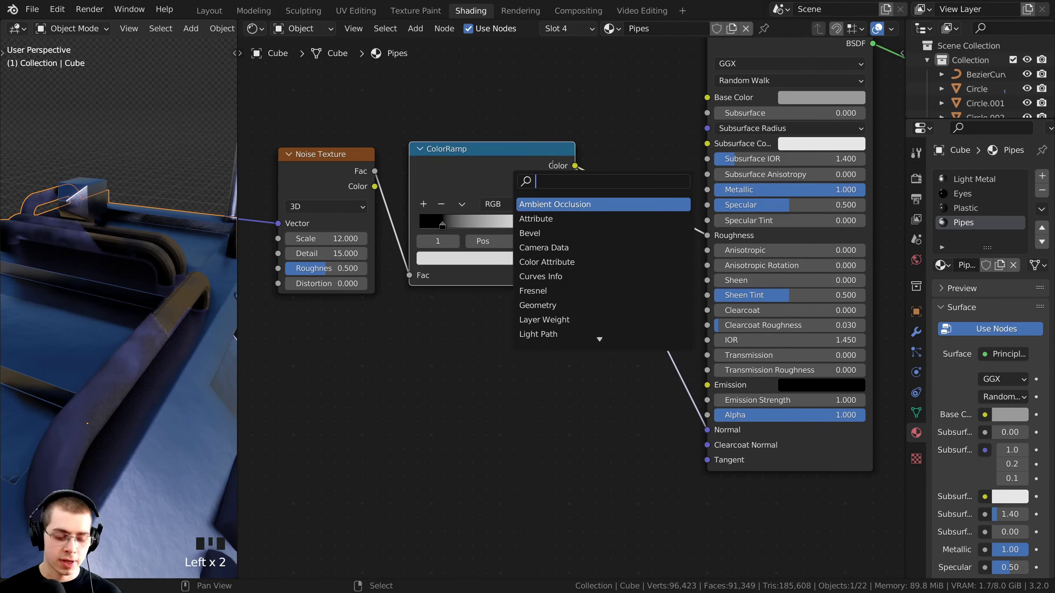
type("bum")
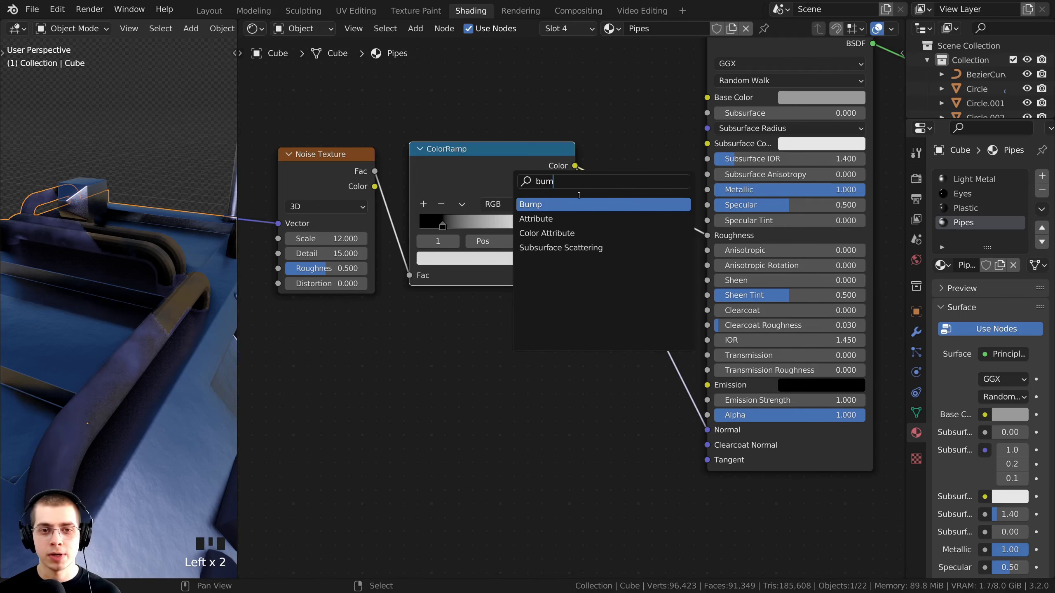
left_click(559, 203)
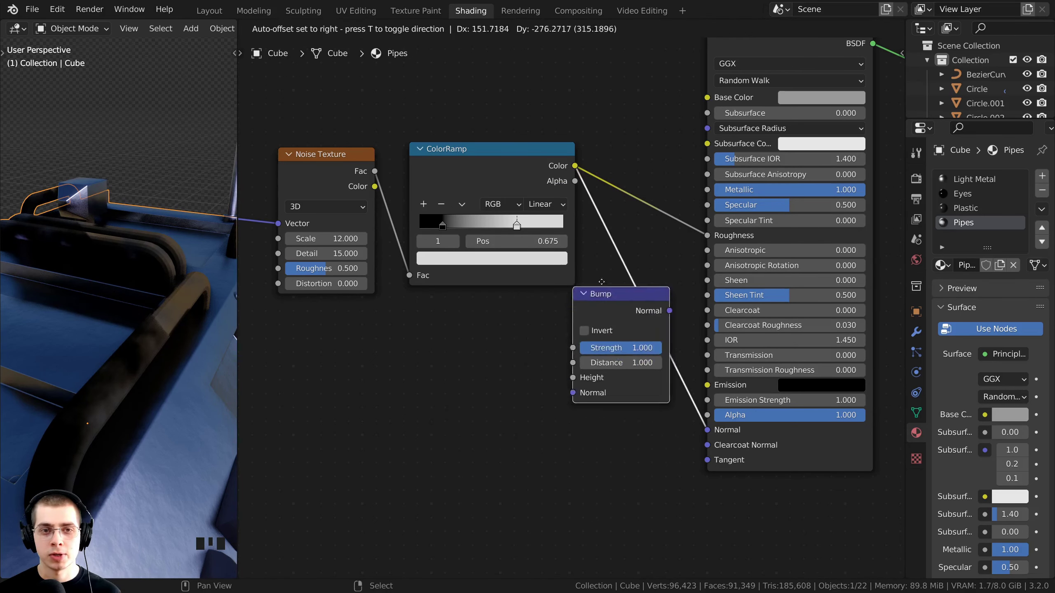
left_click(692, 332)
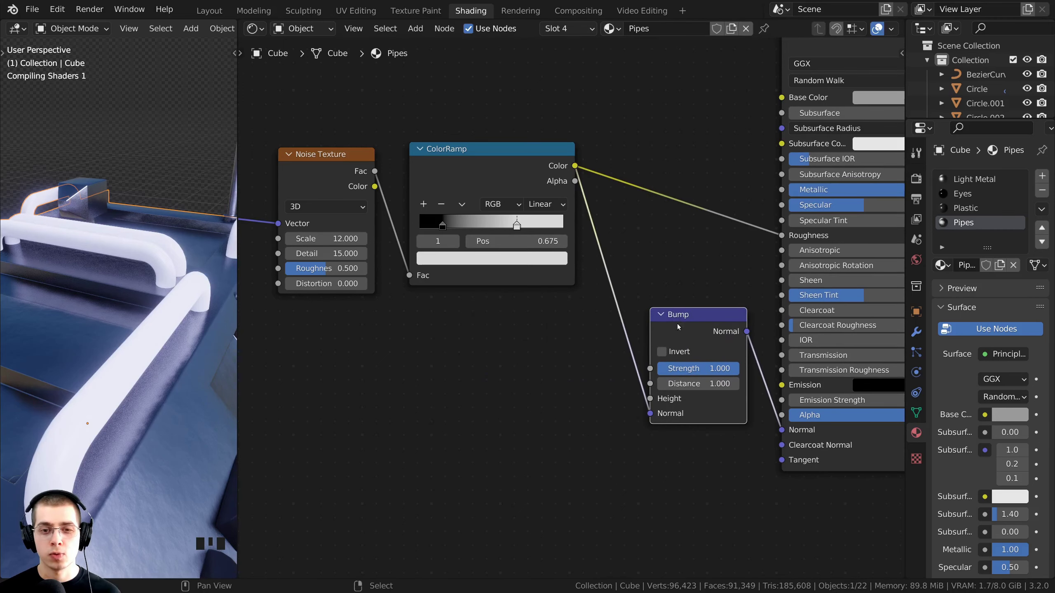
middle_click_drag(675, 327, 647, 285)
scroll(647, 282, "up", 1)
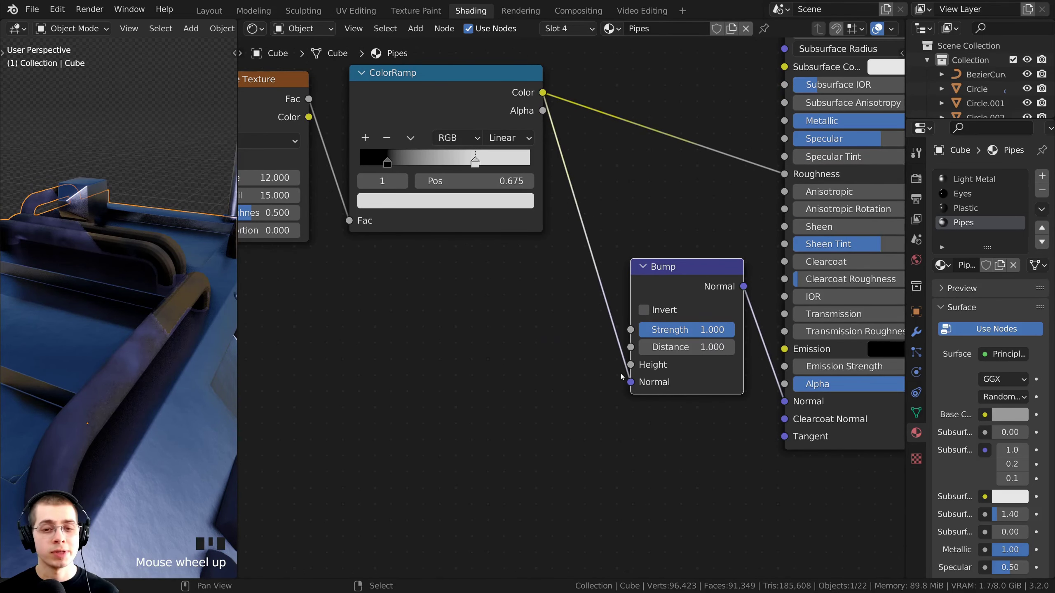
- Move the ColorRamp link from the Bump node's Normal input to its Height input and inspect the handles
mouse_move(630, 381)
left_mouse_down()
mouse_move(617, 386)
mouse_move(611, 374)
mouse_move(621, 322)
mouse_move(629, 365)
left_mouse_up()
left_click_drag(681, 289, 678, 278)
scroll(631, 268, "up", 3)
middle_click_drag(678, 278, 607, 266)
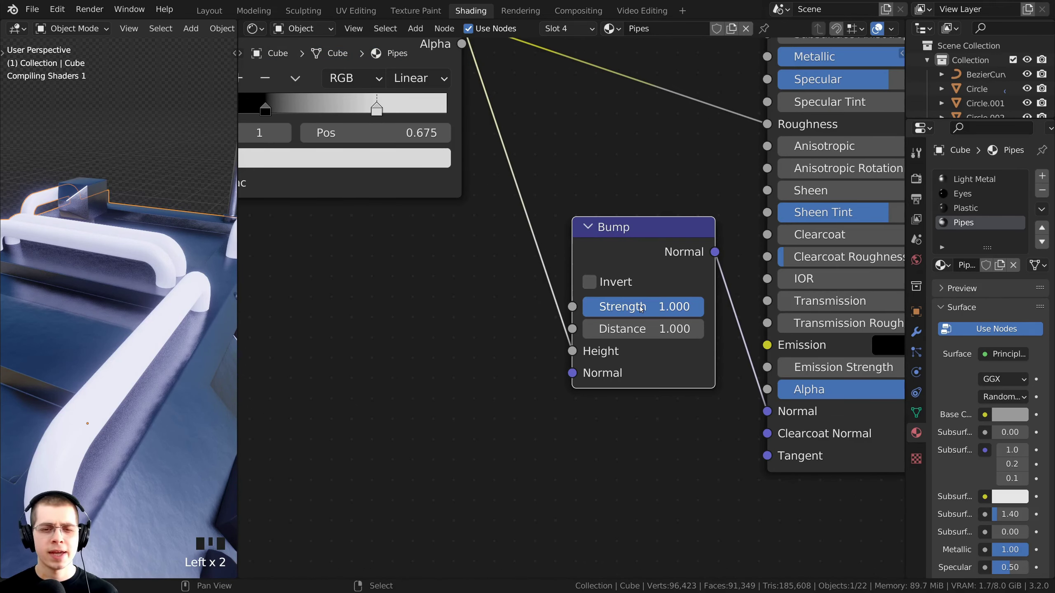
middle_click_drag(140, 330, 215, 293)
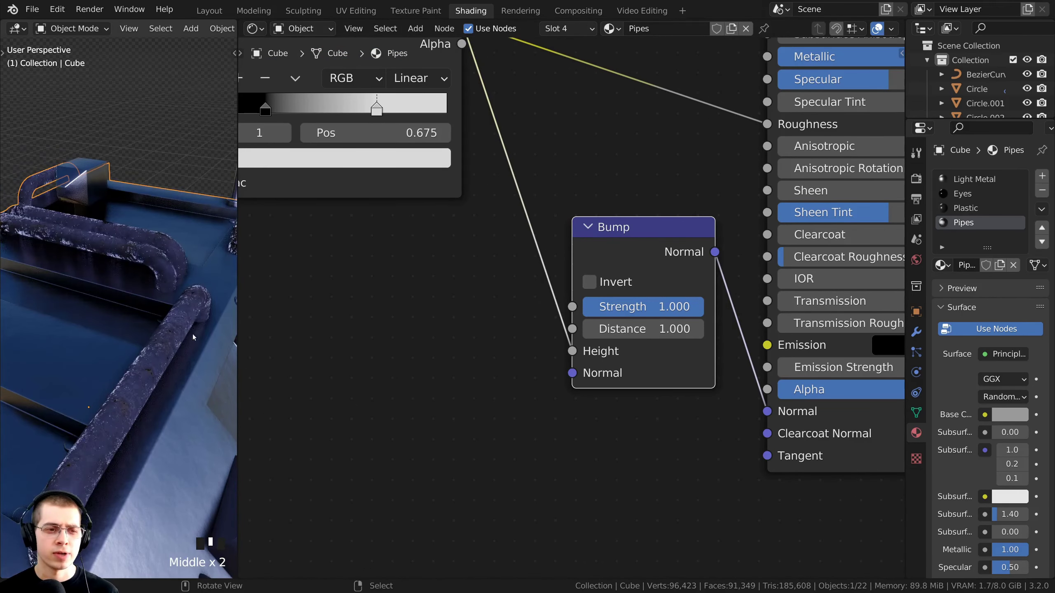
middle_click_drag(193, 334, 181, 338)
scroll(181, 339, "up", 1)
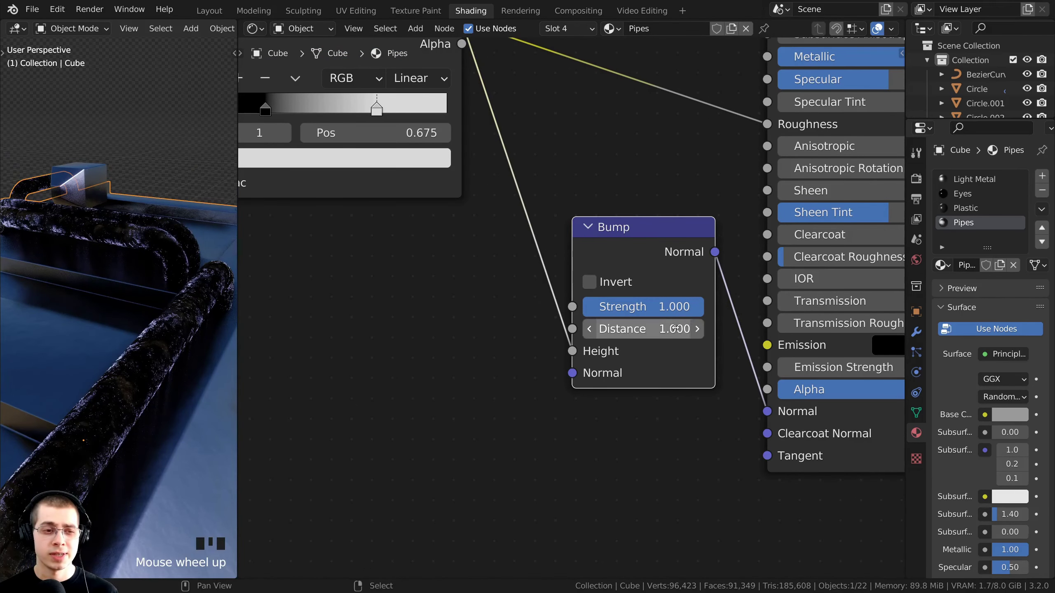
- Lower the Bump node's Strength to 0.02 and review the handles and the whole node setup
left_click(640, 306)
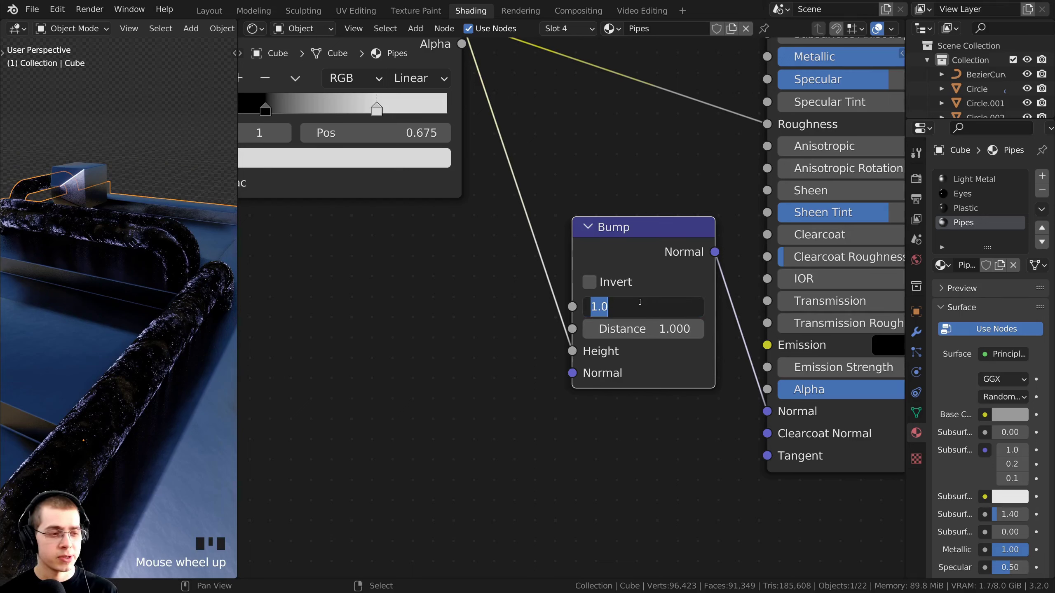
type(".0")
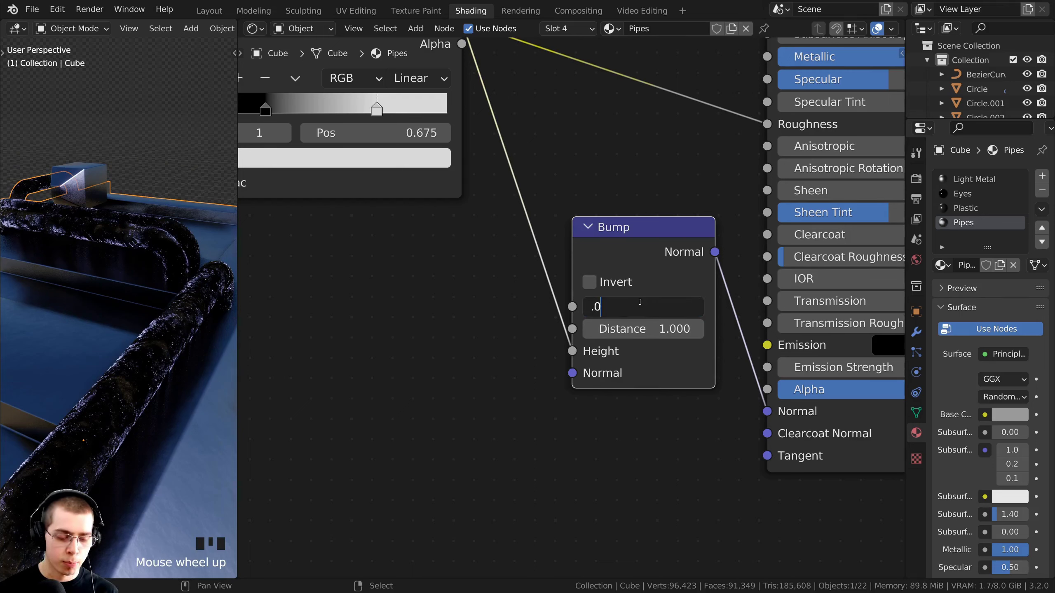
type("2")
key("Return")
middle_click_drag(114, 415, 100, 391, "shift")
scroll(104, 370, "down", 2)
scroll(557, 329, "down", 10)
middle_click_drag(602, 196, 644, 283)
scroll(554, 290, "down", 1)
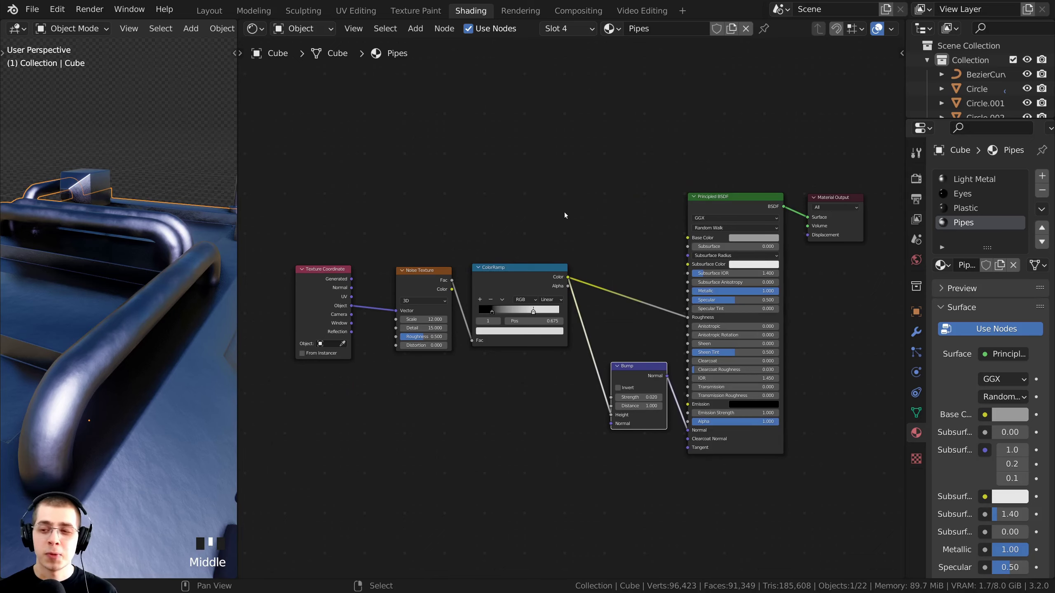
- Add a fifth material slot to the robot's head and assign the existing Light Metal material to it
middle_click_drag(563, 215, 586, 225)
scroll(183, 324, "down", 5)
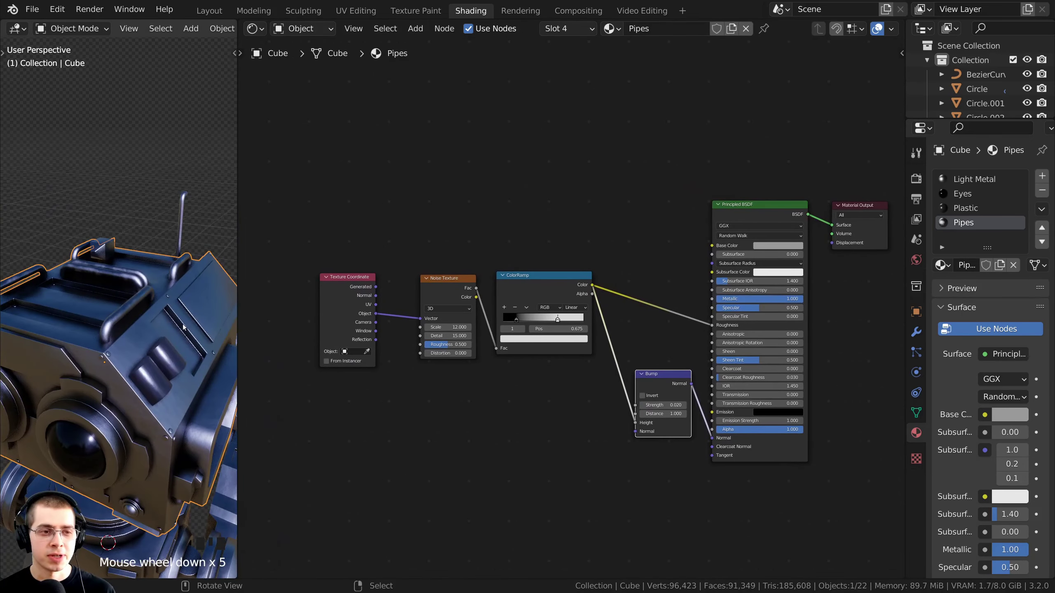
scroll(159, 372, "down", 2)
middle_click_drag(159, 371, 149, 333)
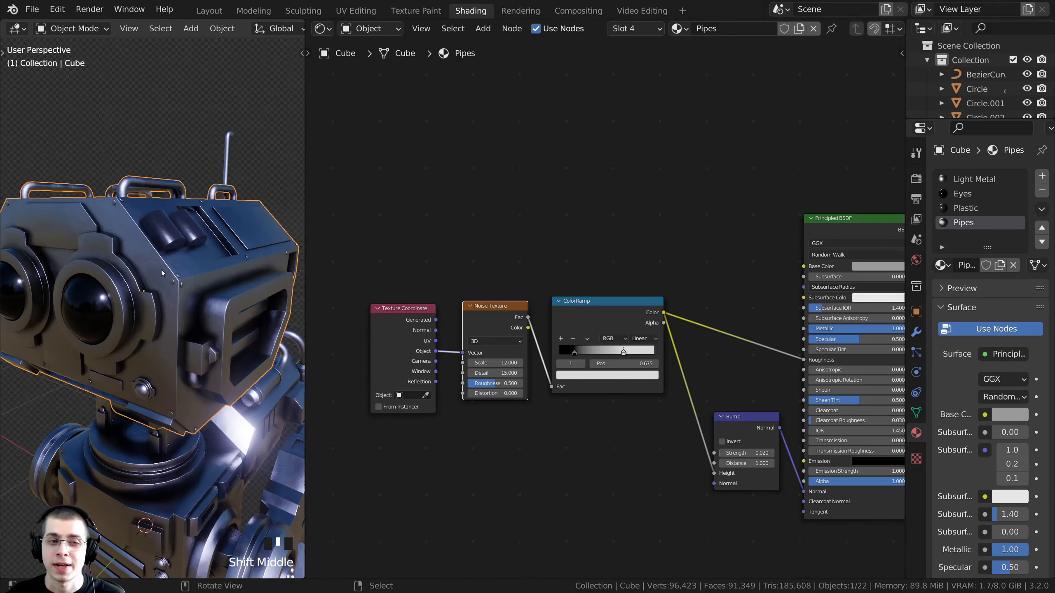
middle_click_drag(162, 269, 194, 294)
scroll(194, 293, "down", 1)
middle_click_drag(152, 247, 163, 263, "shift")
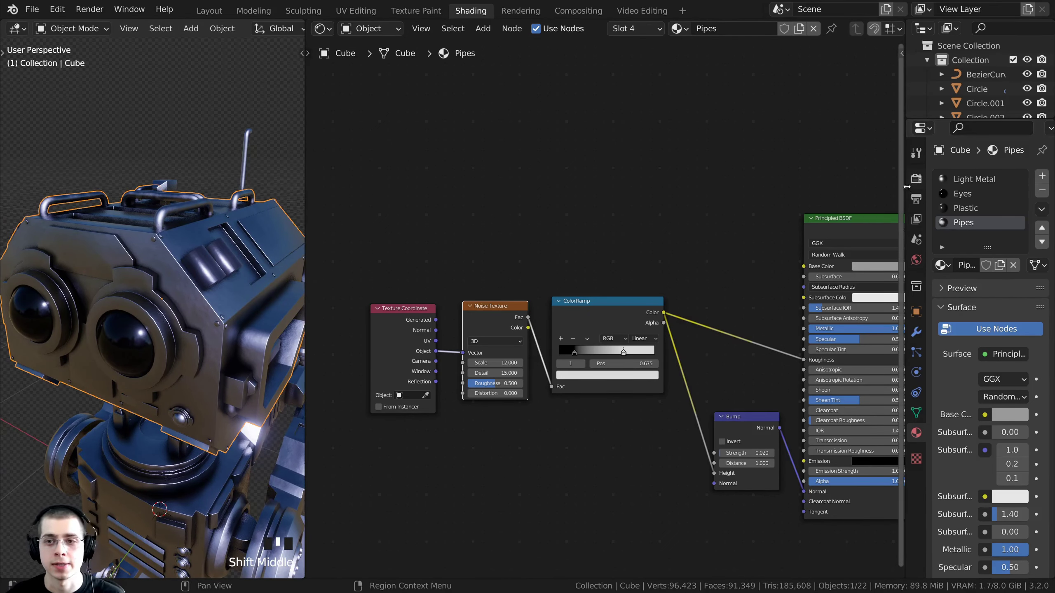
left_click_drag(906, 187, 847, 190)
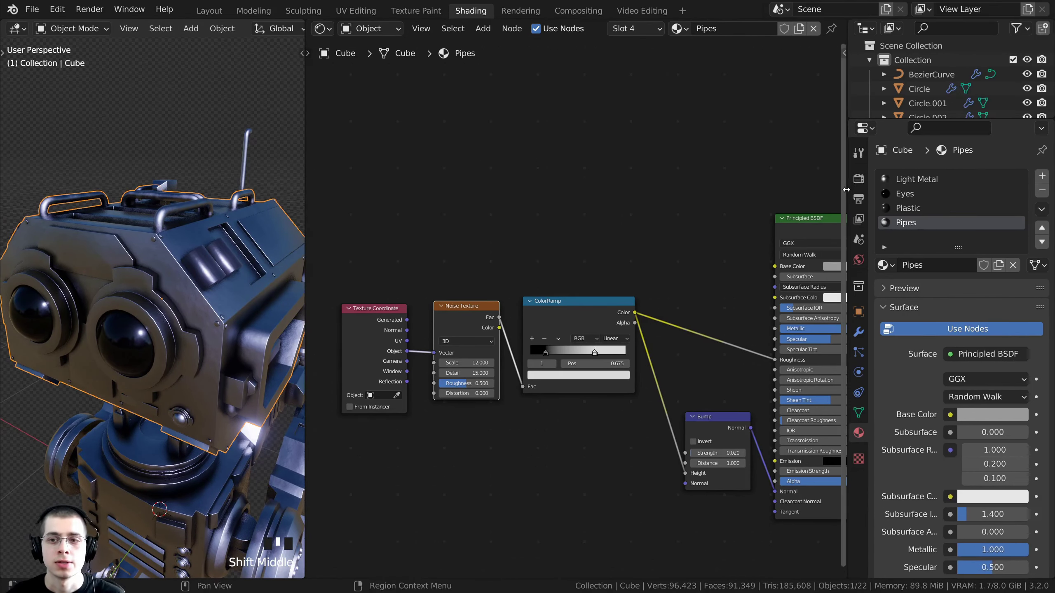
left_click(1042, 177)
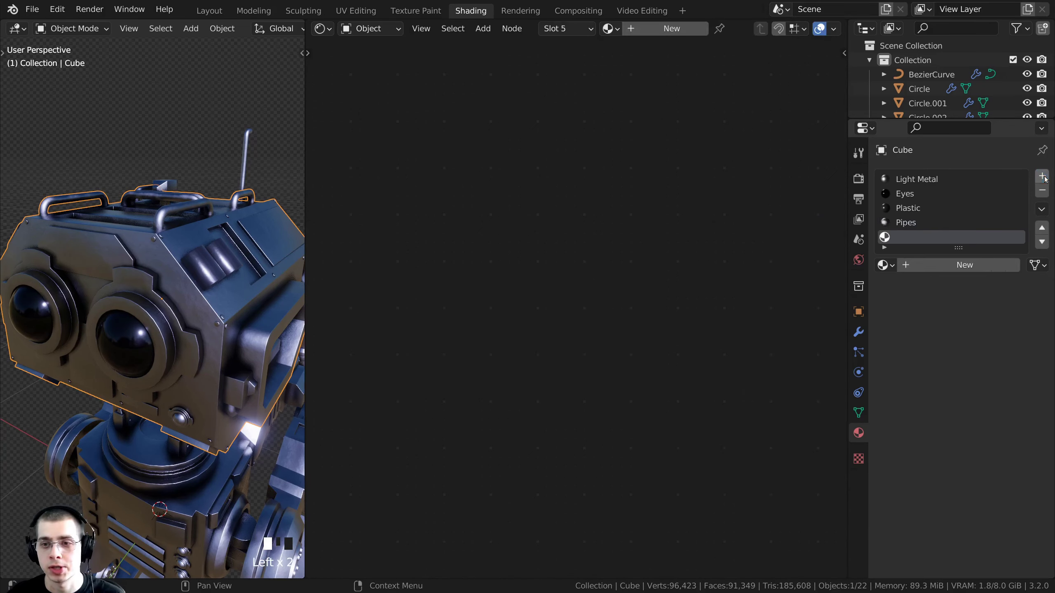
left_click(884, 265)
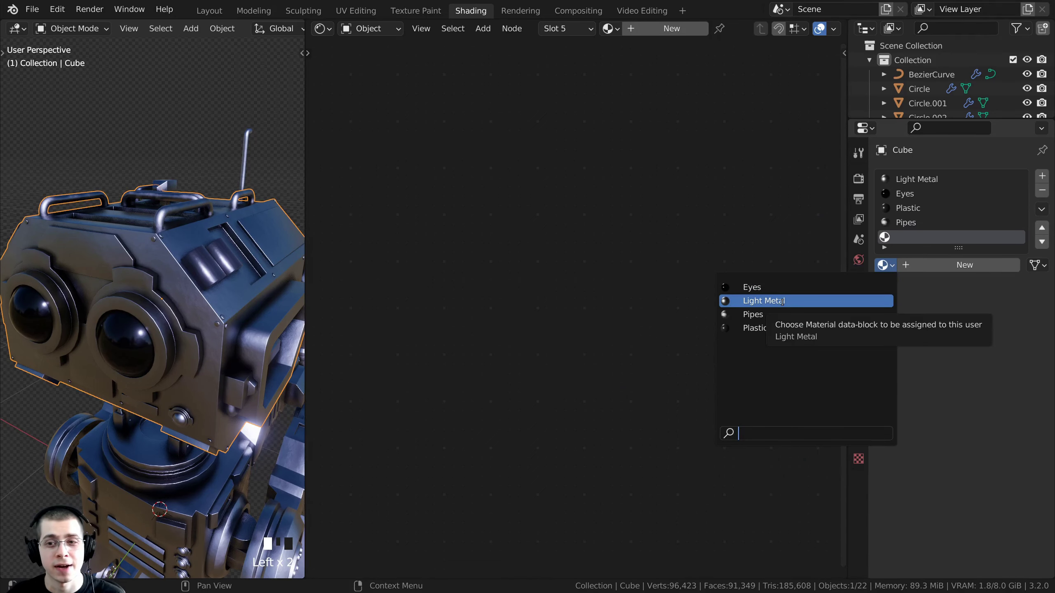
left_click(763, 300)
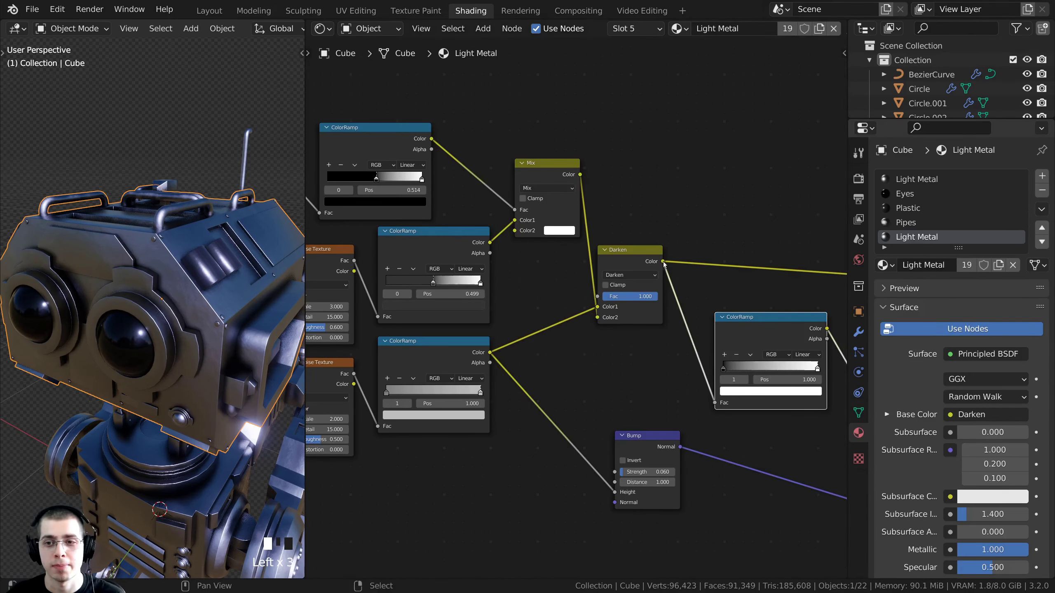
- Make an independent copy of the Light Metal material in the head's fifth slot
middle_click_drag(659, 296, 672, 316, "shift")
scroll(672, 315, "down", 4)
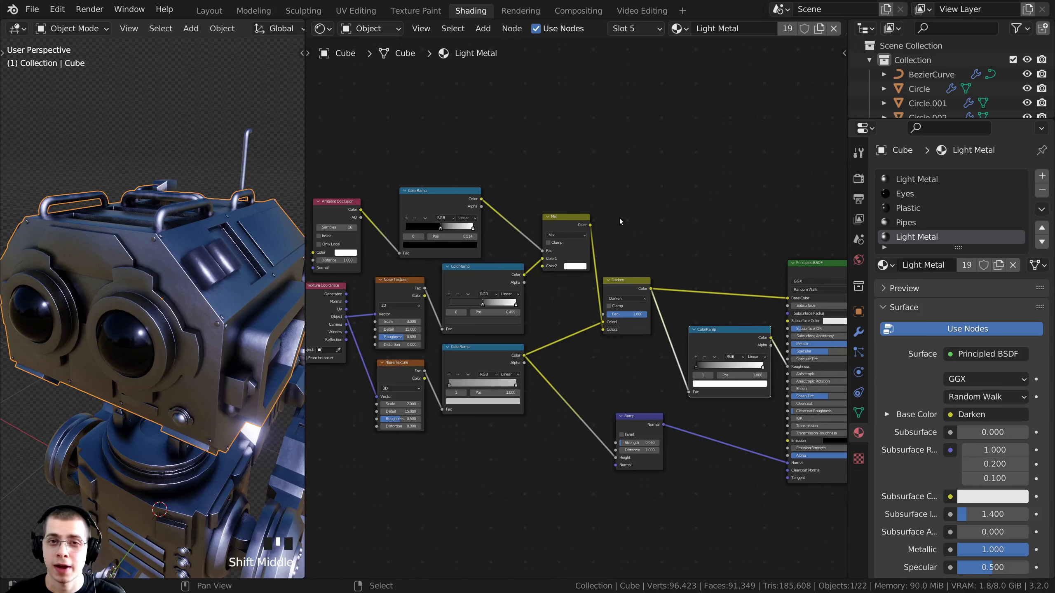
scroll(629, 217, "down", 2)
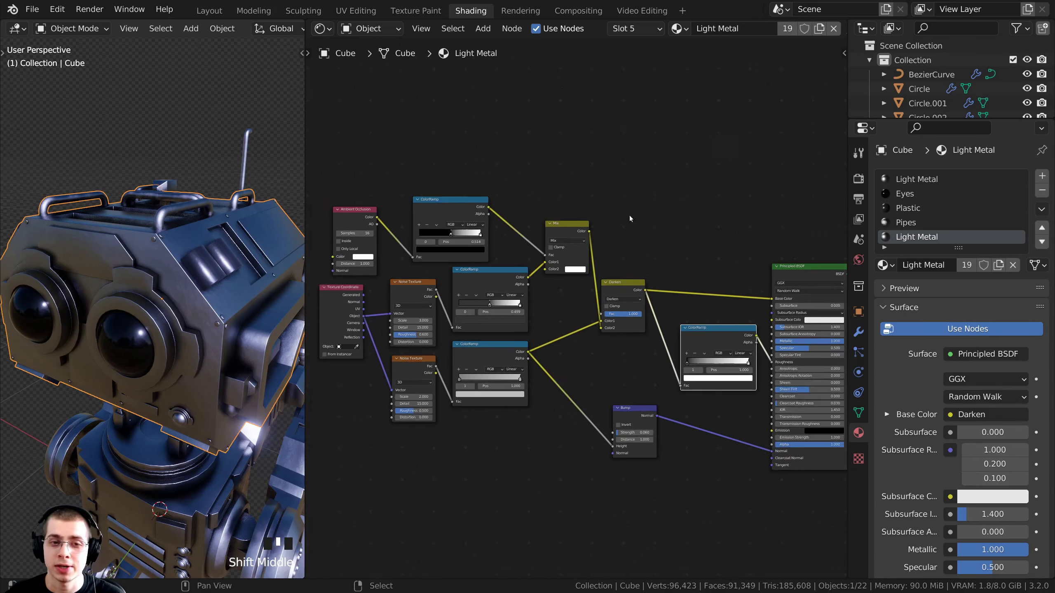
key("a")
scroll(612, 323, "up", 1)
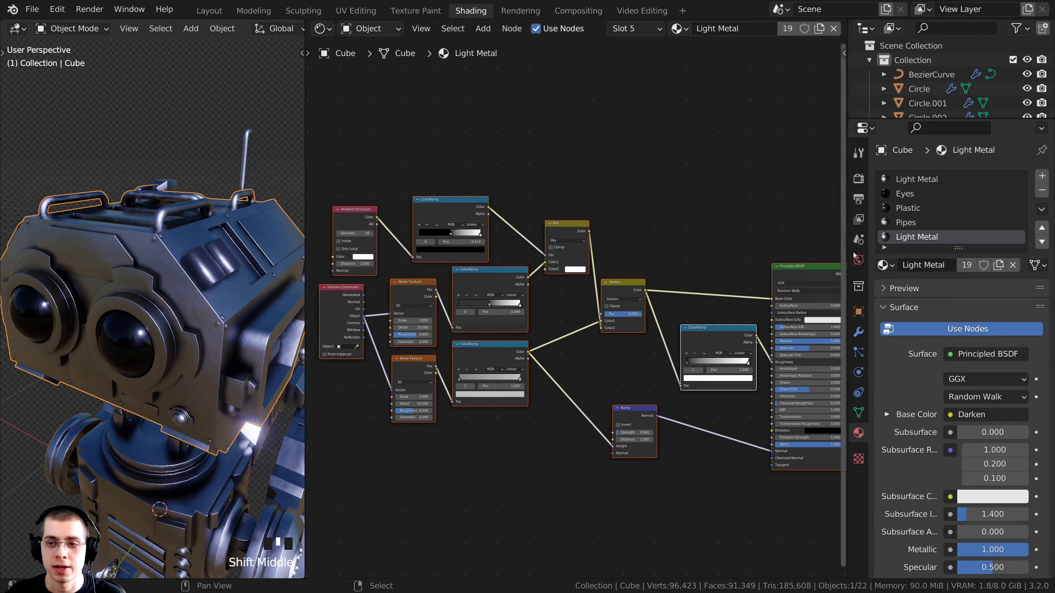
left_click(926, 241)
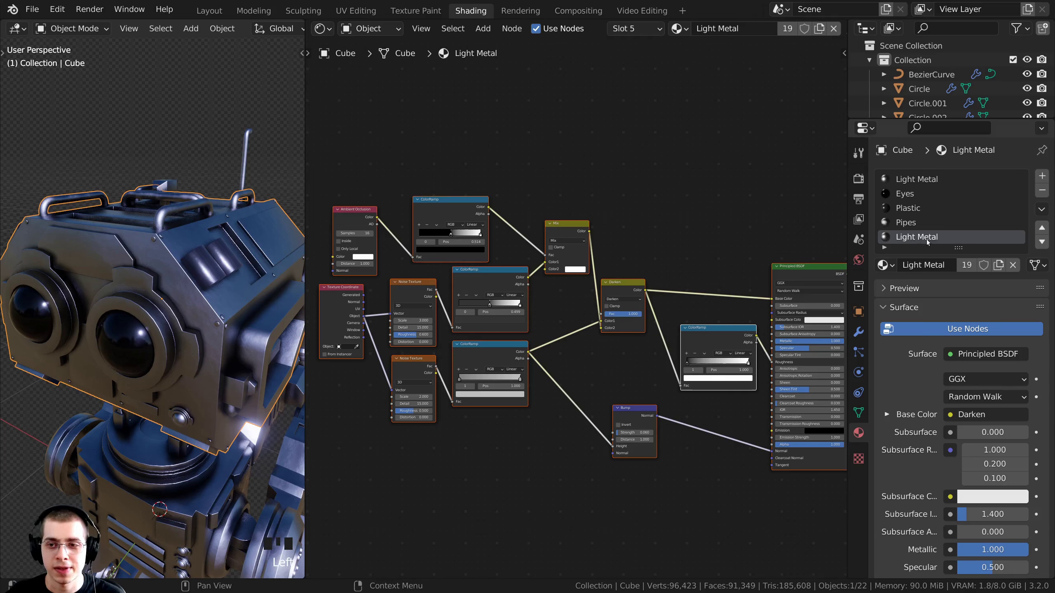
left_click(999, 265)
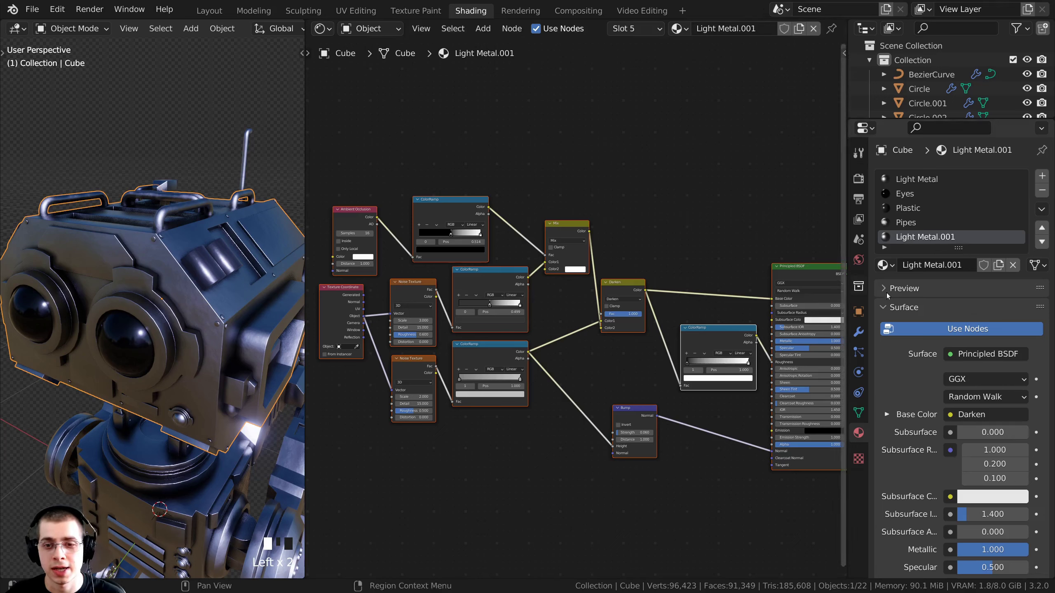
- Rename the copied material in the fifth slot as Dark Metal
left_click(967, 265)
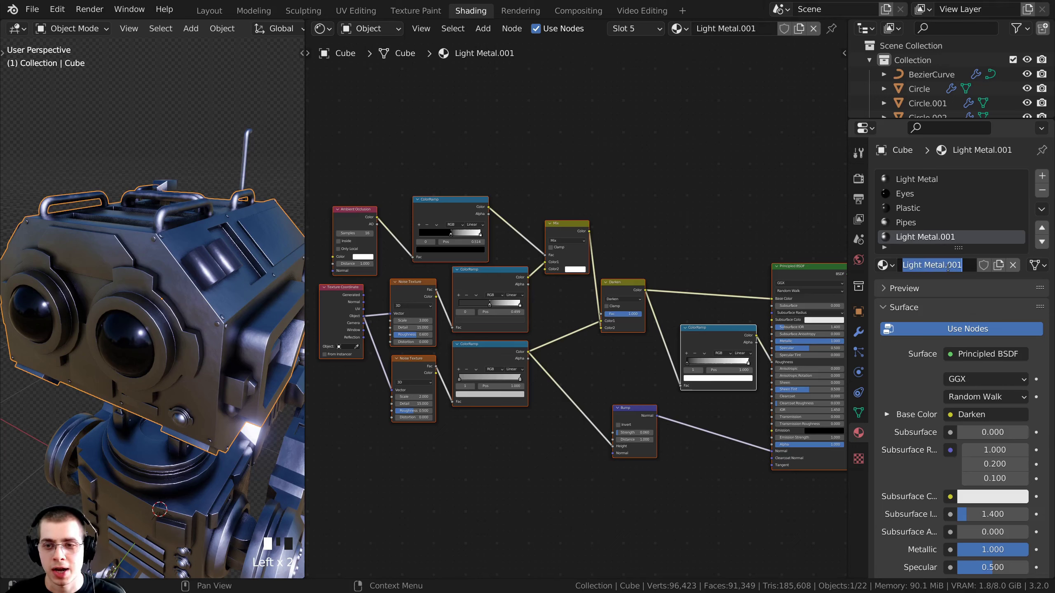
left_click(971, 267)
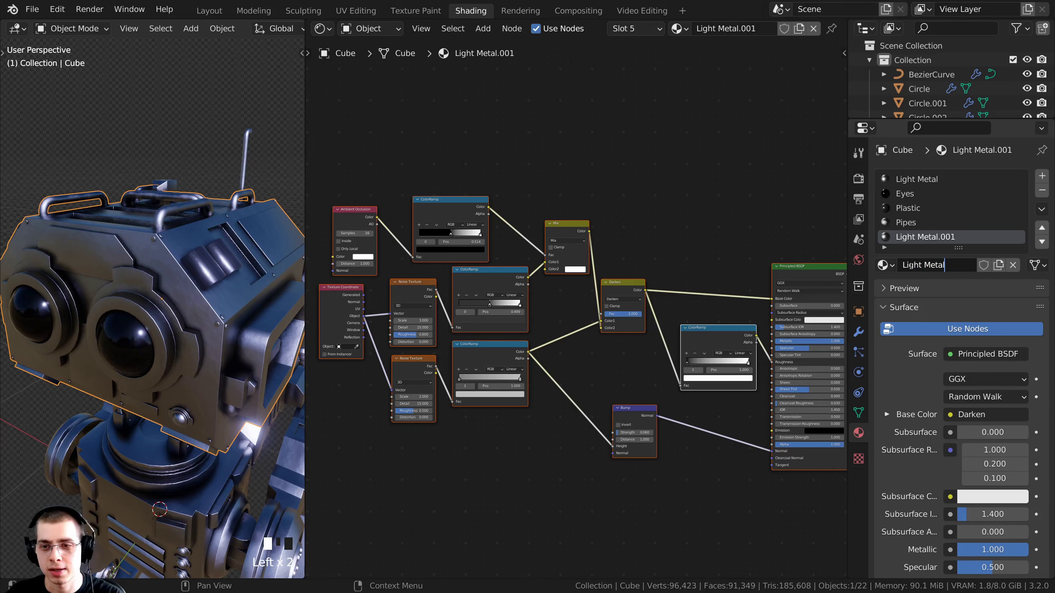
key("BackSpace")
key("BackSpace")
key("BackSpace")
key("BackSpace")
key("BackSpace")
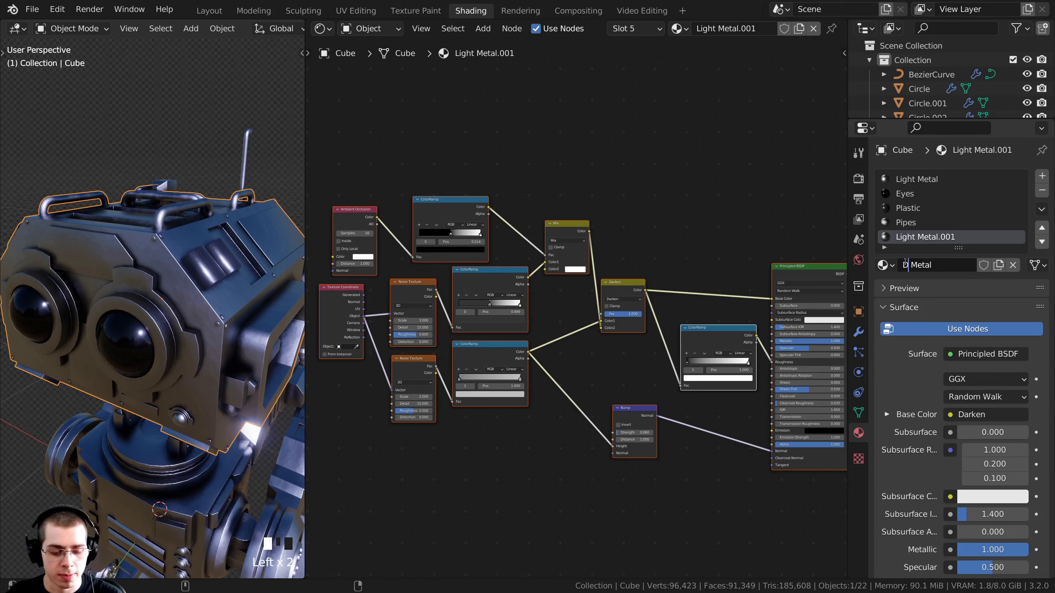
type("Dak")
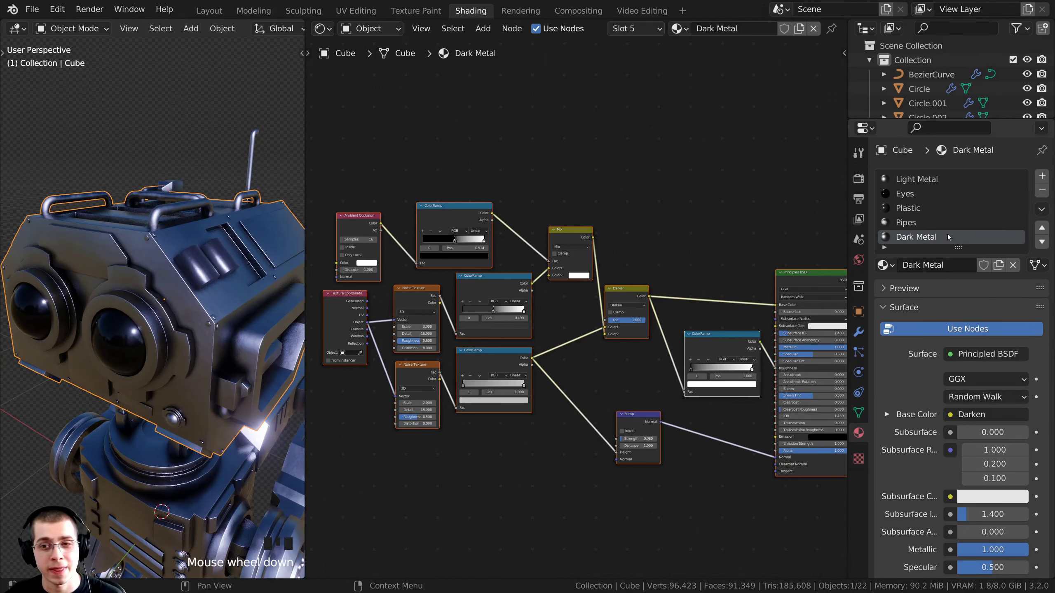
- Put the head mesh in Edit Mode with nothing selected and widen the 3D viewport
middle_click_drag(236, 362, 203, 338, "shift")
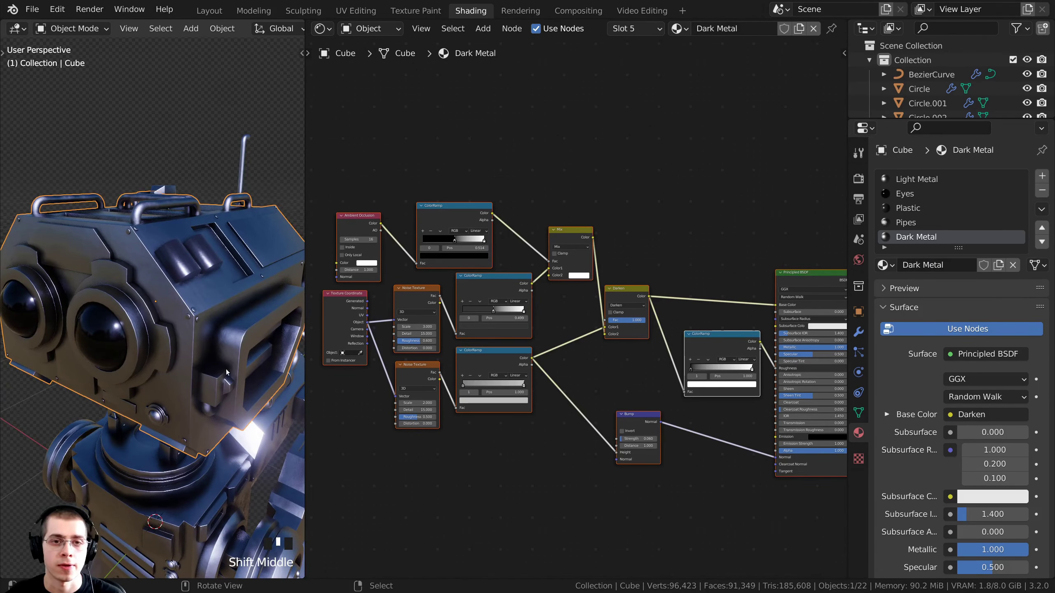
middle_click_drag(226, 373, 201, 338)
key("Tab")
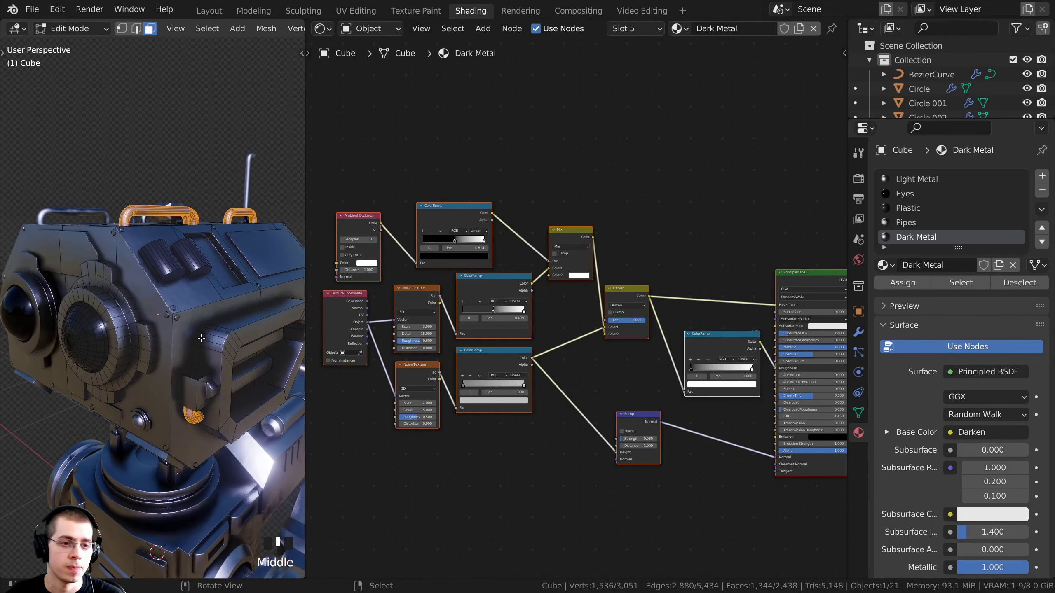
key("alt+a")
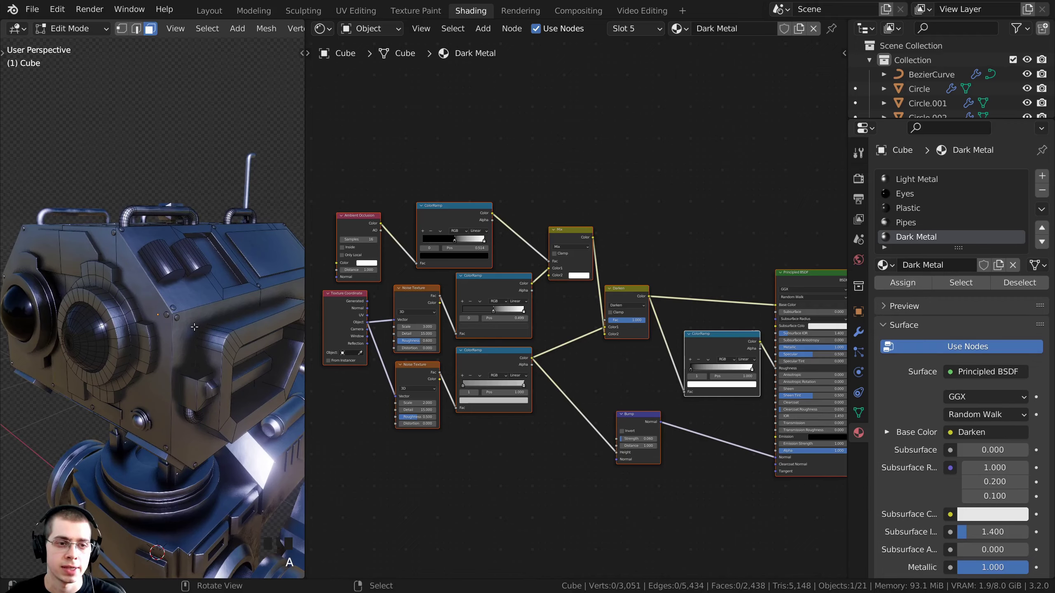
left_click_drag(306, 326, 579, 324)
- Select the linked geometry of the eye's surround and the upper and lower front panels beside it
middle_click_drag(430, 324, 349, 374)
scroll(265, 297, "up", 2)
key("l")
key("l")
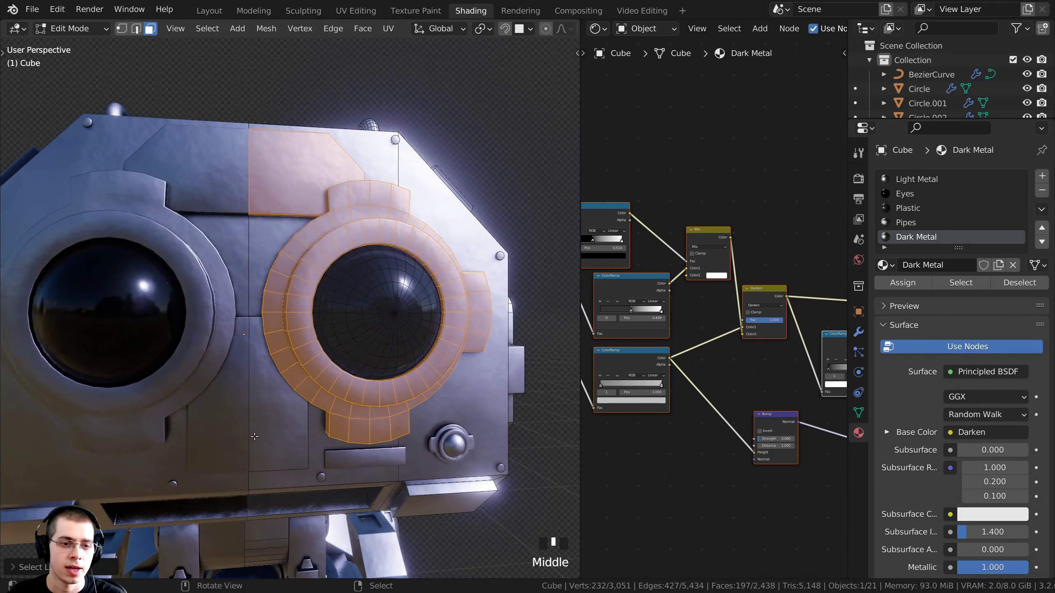
key("l")
- Add the raised panel on the sloped side, the small side box and the two vent slats to the selection
scroll(271, 432, "down", 3)
middle_click_drag(272, 432, 418, 282)
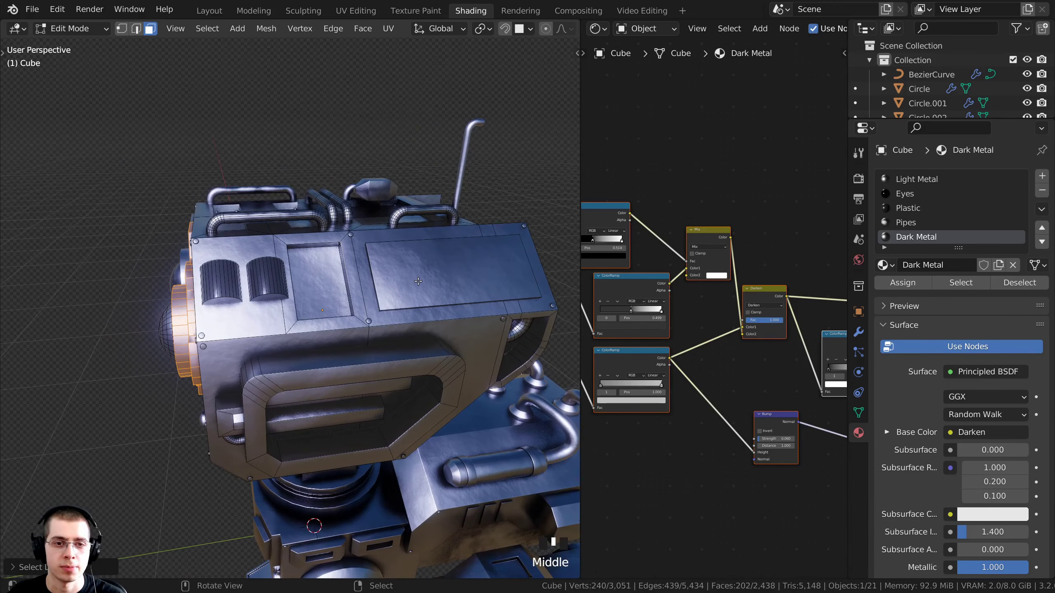
key("l")
middle_click_drag(403, 327, 249, 371)
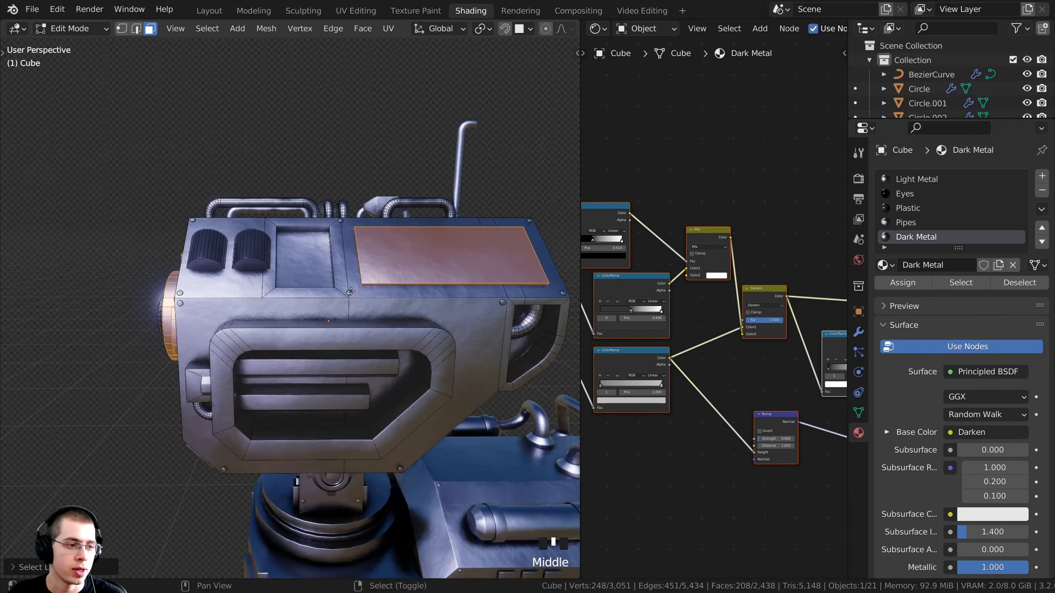
scroll(249, 371, "up", 2)
key("l")
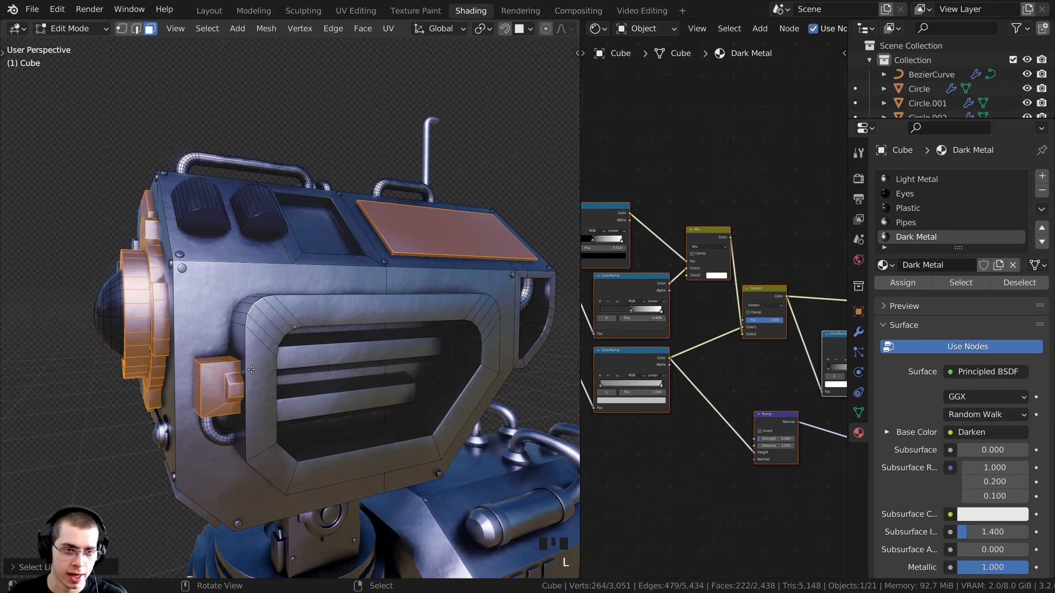
key("l")
key("l")
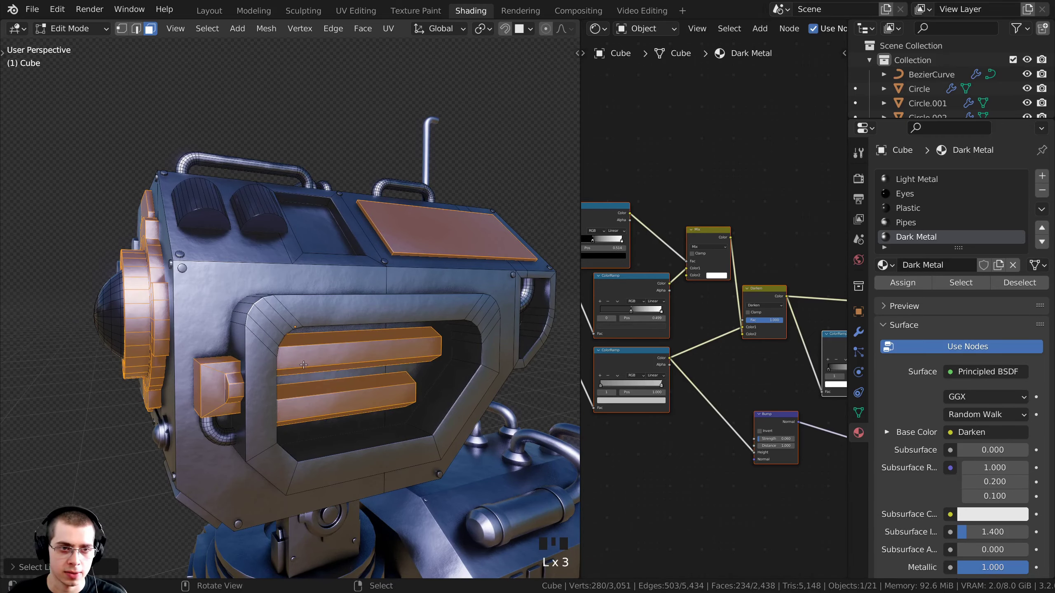
- Add the floor and inner wall faces of the recess on the sloped side to the selection
scroll(304, 365, "down", 2)
middle_click_drag(304, 364, 249, 411)
scroll(249, 353, "up", 5)
middle_click_drag(224, 291, 312, 285, "shift")
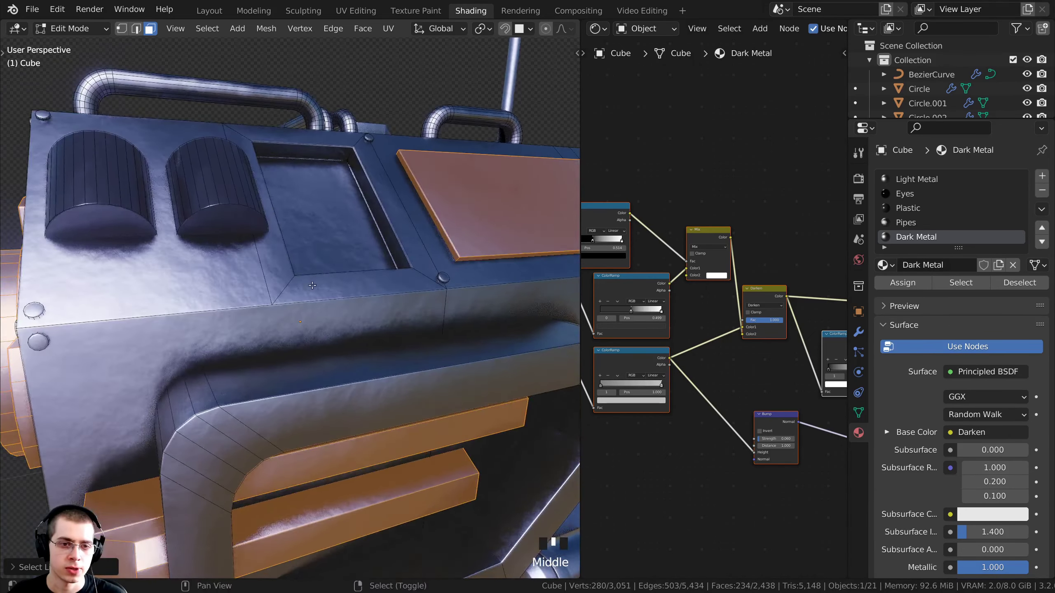
scroll(307, 249, "up", 2)
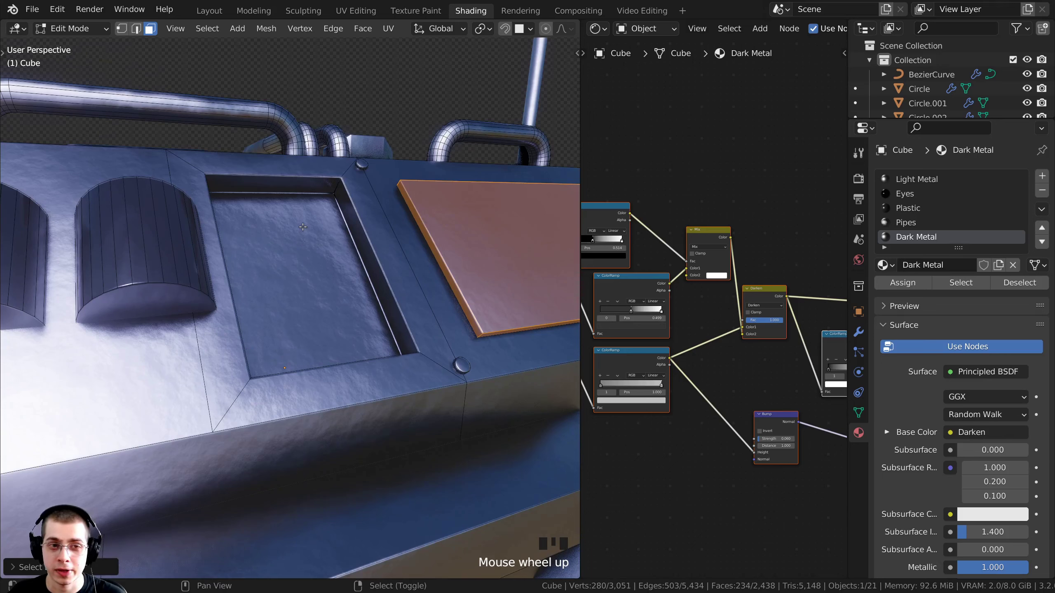
right_click(303, 227, "shift")
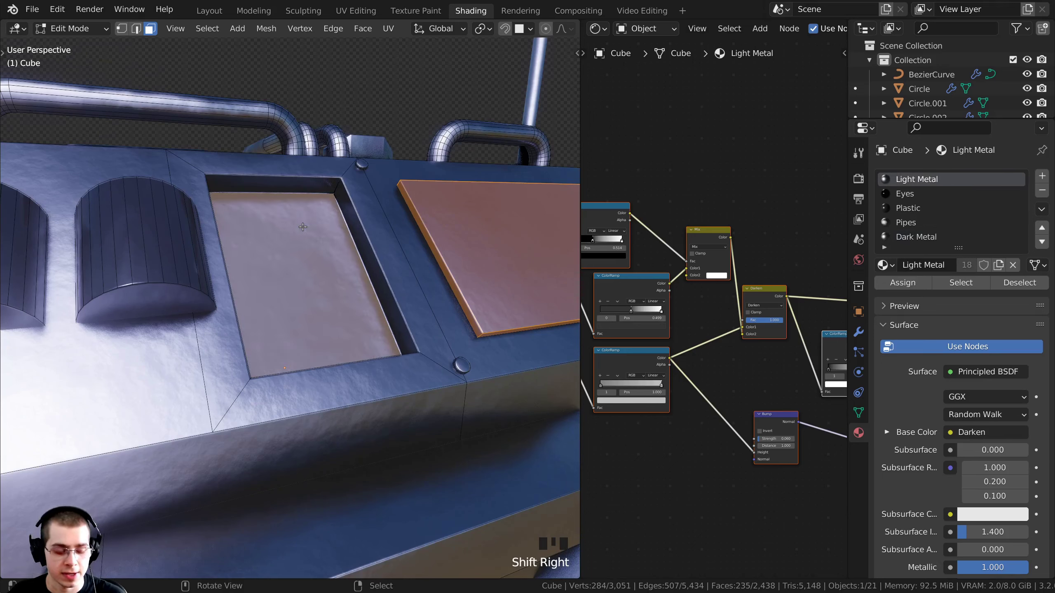
right_click(335, 187, "alt+shift")
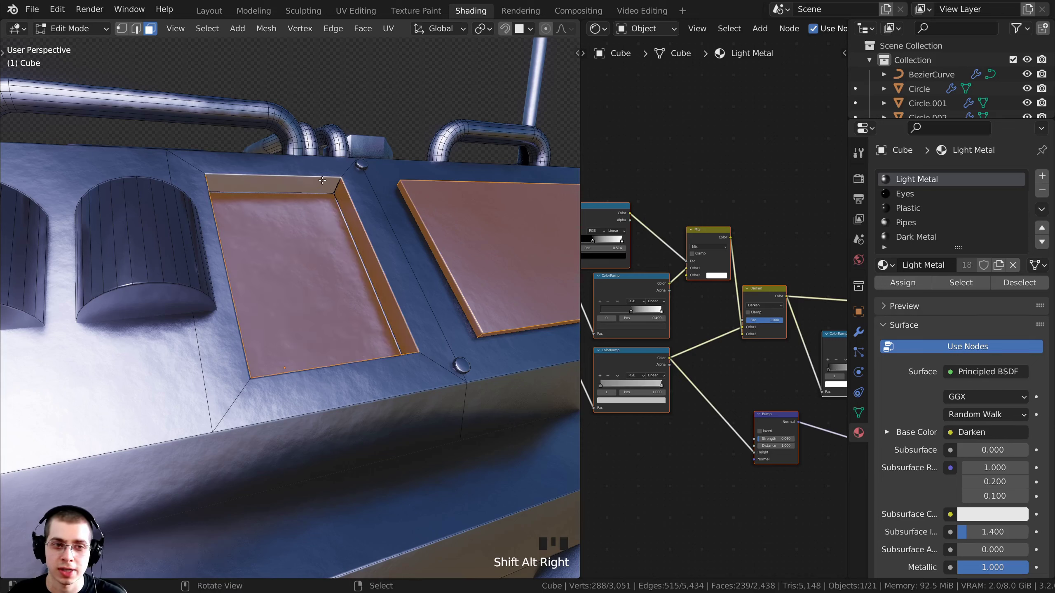
- Add the two horizontal bars on the back of the head to the selection
middle_click_drag(376, 315, 281, 327)
key("l")
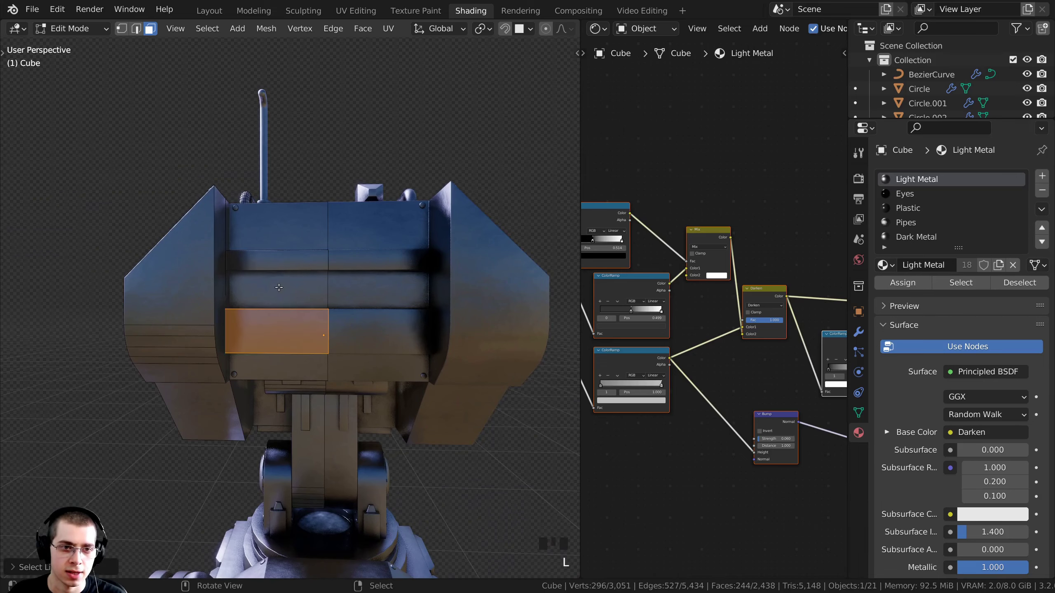
key("l")
- Add the neck hinge cylinder, the bracket above it and two vertical strips below it to the selection
middle_click_drag(279, 262, 318, 370)
scroll(293, 295, "up", 3)
key("l")
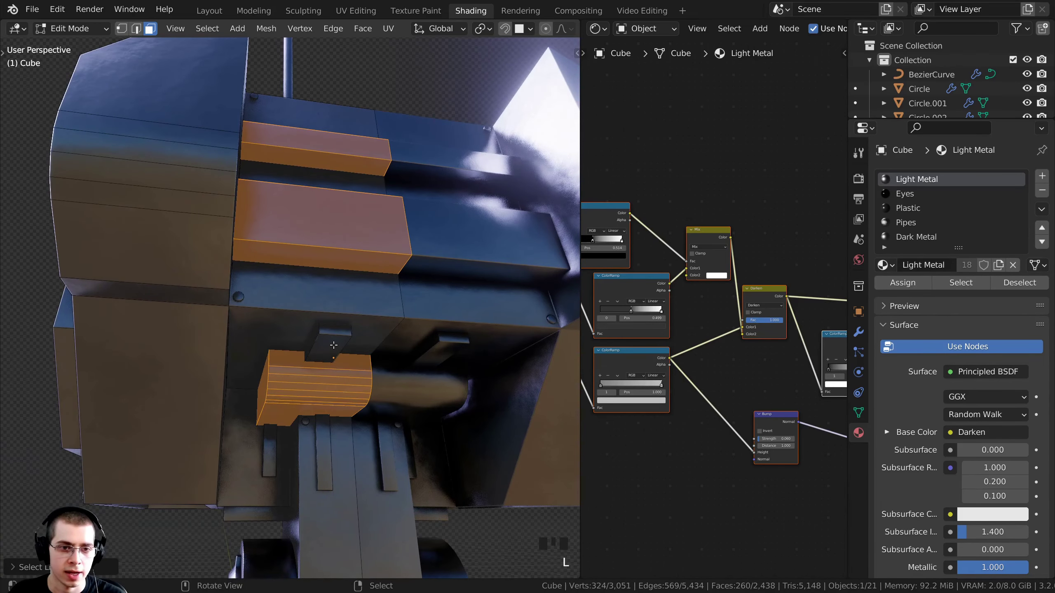
key("l")
key("l")
key("l")
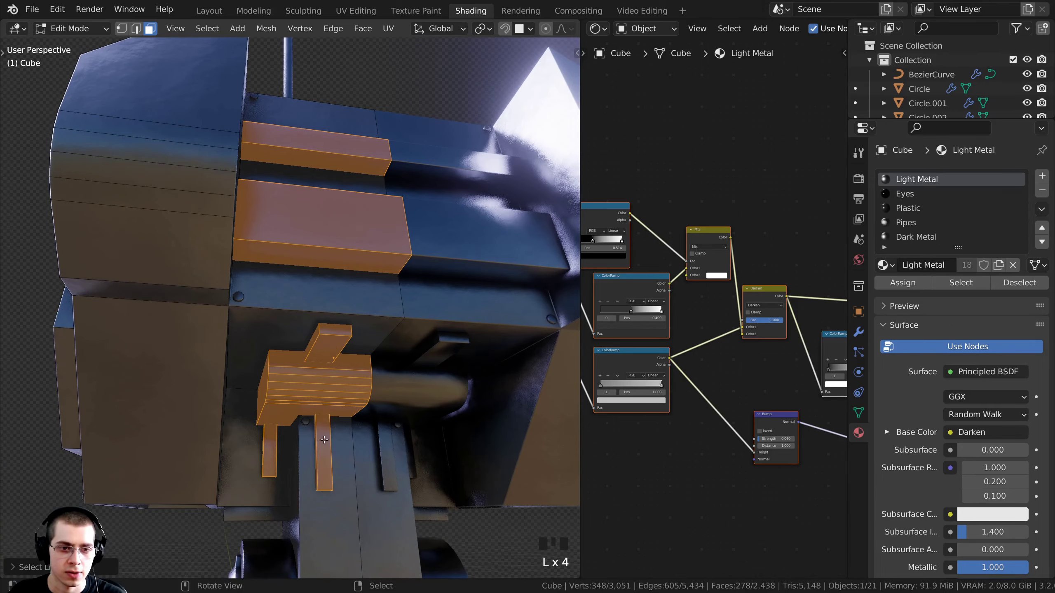
- Add the floor faces of the recessed panels on top of the head to the selection
middle_click_drag(323, 453, 307, 536)
middle_click_drag(307, 415, 243, 192, "shift")
scroll(311, 383, "up", 4)
scroll(280, 316, "down", 3)
right_click(313, 186, "shift")
right_click(325, 155, "shift")
- Add the inner wall face loops of the three recesses on top of the head to the selection
scroll(291, 174, "up", 2, "shift")
scroll(269, 183, "up", 4)
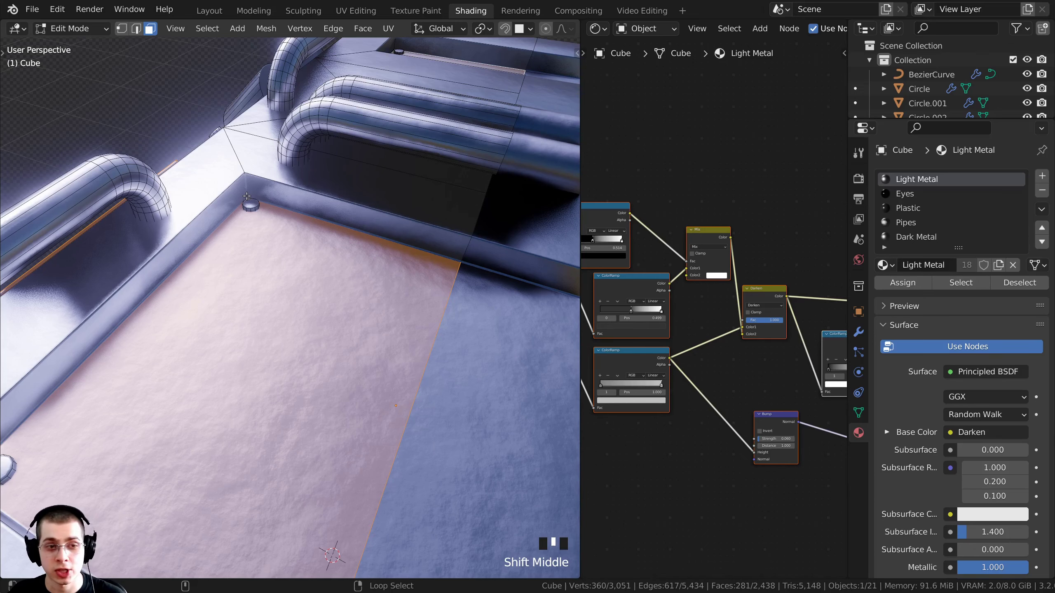
right_click(248, 188, "alt+shift")
middle_click_drag(248, 187, 152, 369, "shift")
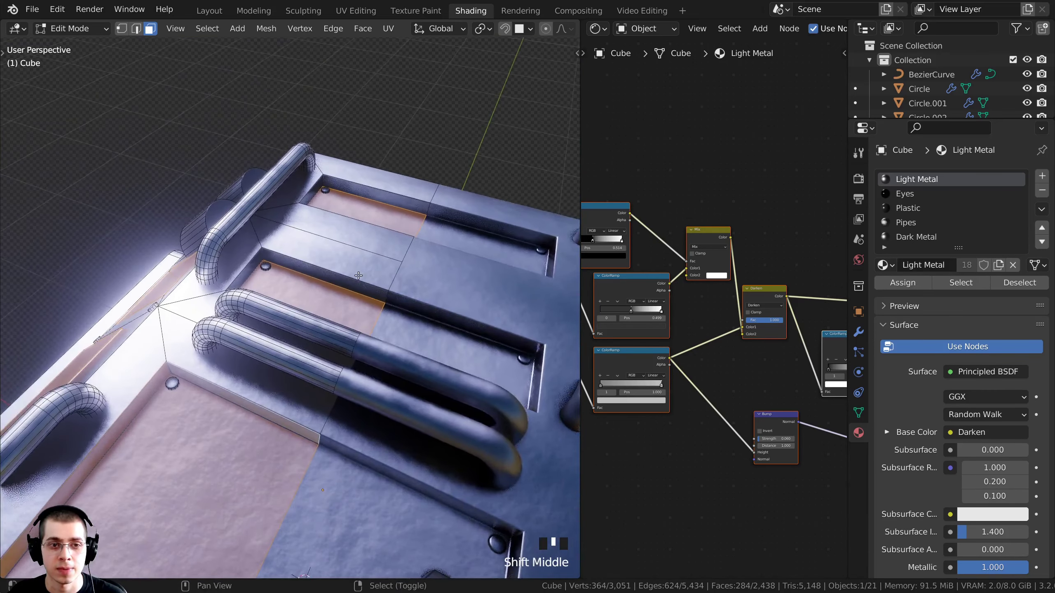
scroll(251, 227, "up", 2)
middle_click_drag(248, 225, 265, 223)
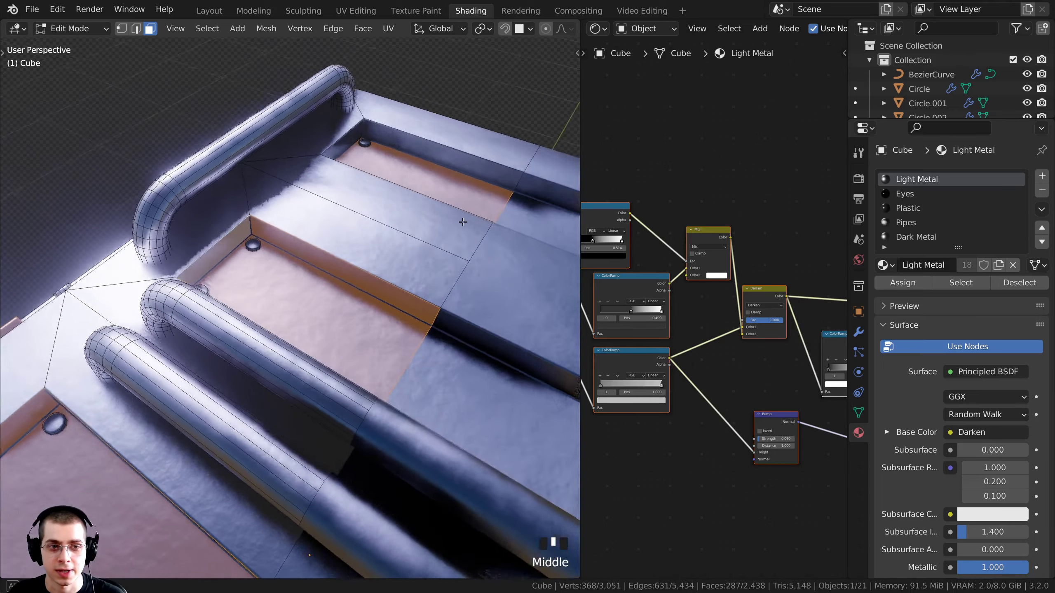
scroll(274, 222, "up", 3, "shift")
scroll(288, 220, "up", 1)
right_click(282, 208, "alt+shift")
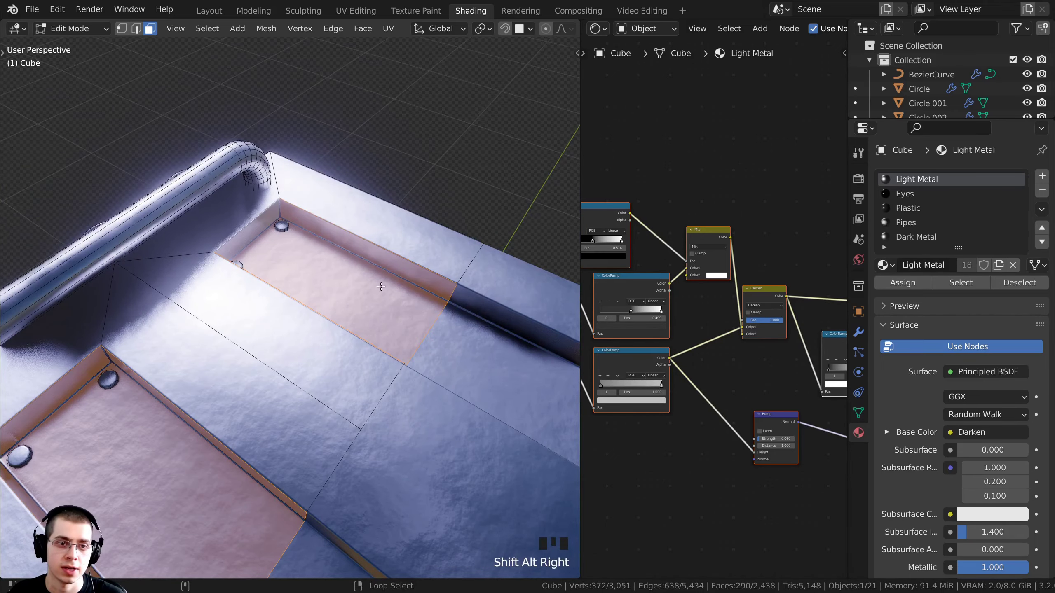
- Add the underside recess's inner walls and floor, plus the adjacent raised panel's sides and face, to the selection
middle_click_drag(379, 285, 311, 208)
middle_click_drag(311, 207, 311, 324, "shift")
middle_click_drag(311, 325, 400, 354, "shift")
scroll(332, 274, "up", 2)
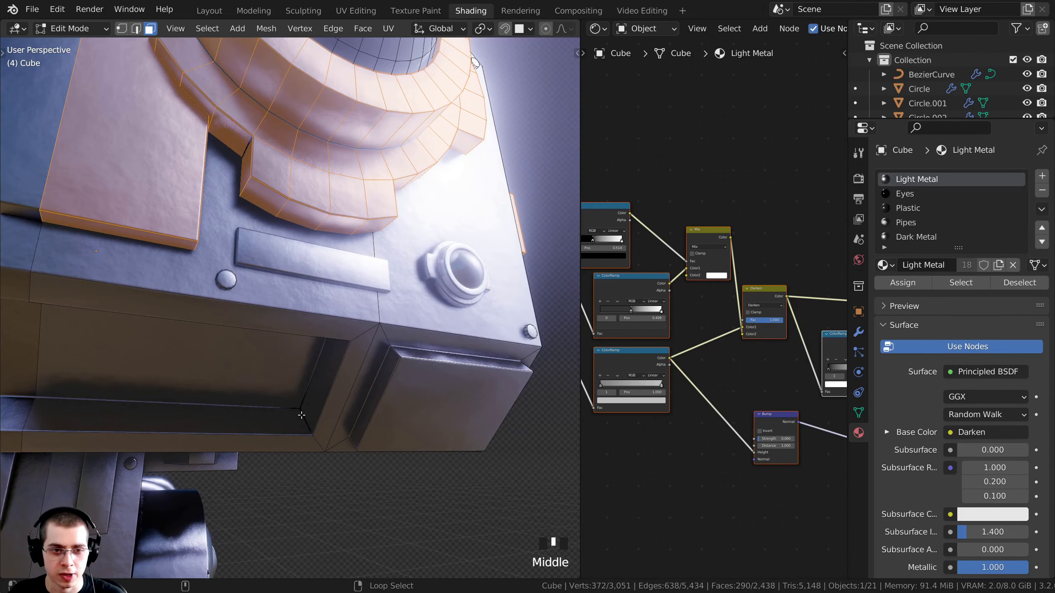
right_click(373, 372, "alt+shift")
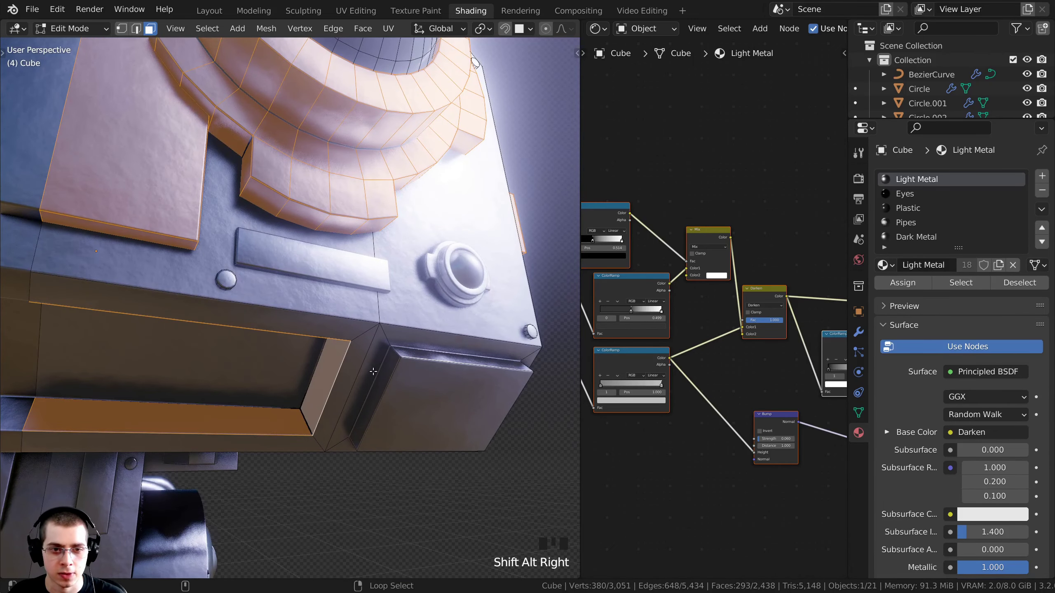
right_click(395, 352, "alt+shift")
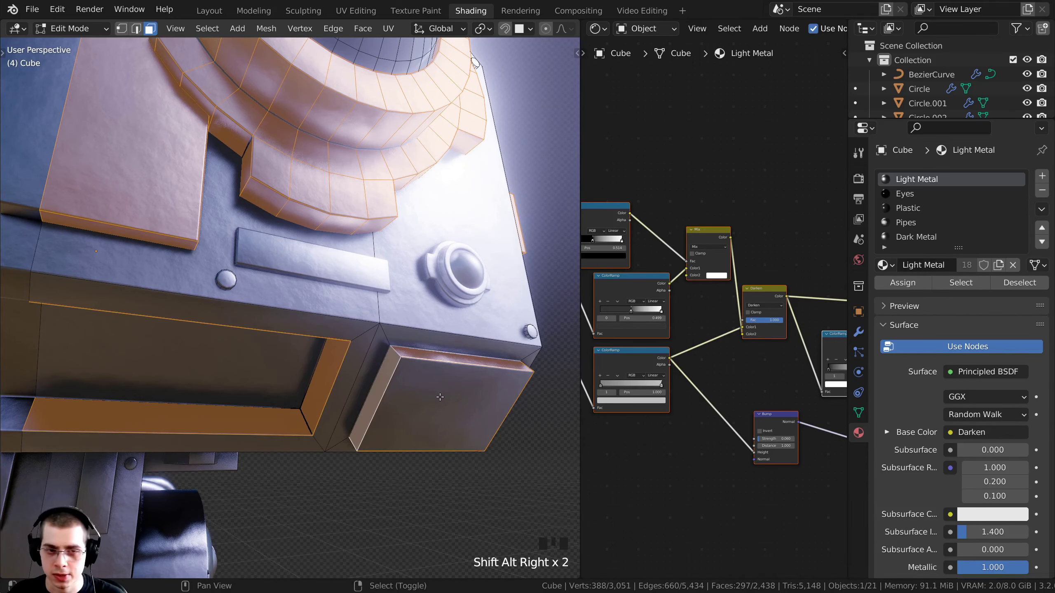
right_click(425, 393, "shift")
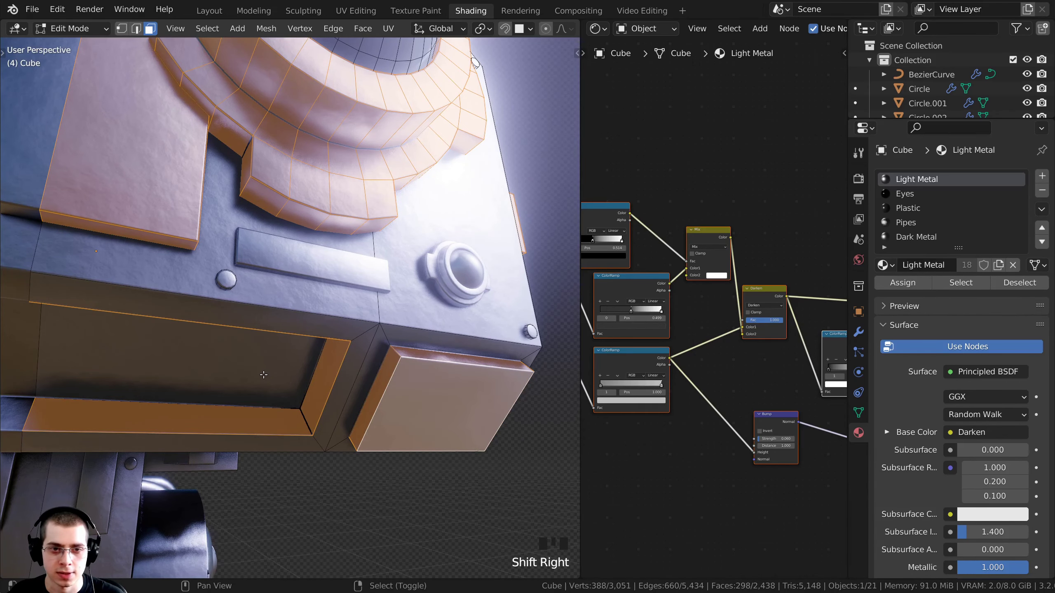
scroll(263, 375, "down", 3)
scroll(264, 375, "down", 1, "shift")
scroll(263, 375, "down", 2)
middle_click_drag(263, 375, 302, 399, "shift")
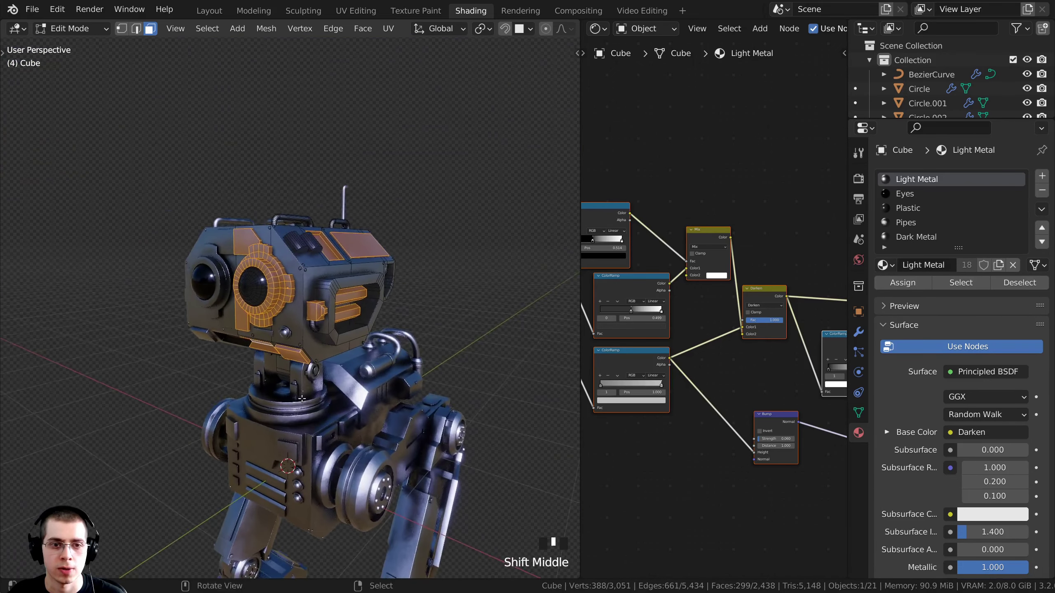
- Add the linked bracket pieces and the small vertical strip beside them under the head to the selection
scroll(302, 398, "up", 2)
scroll(363, 376, "up", 1)
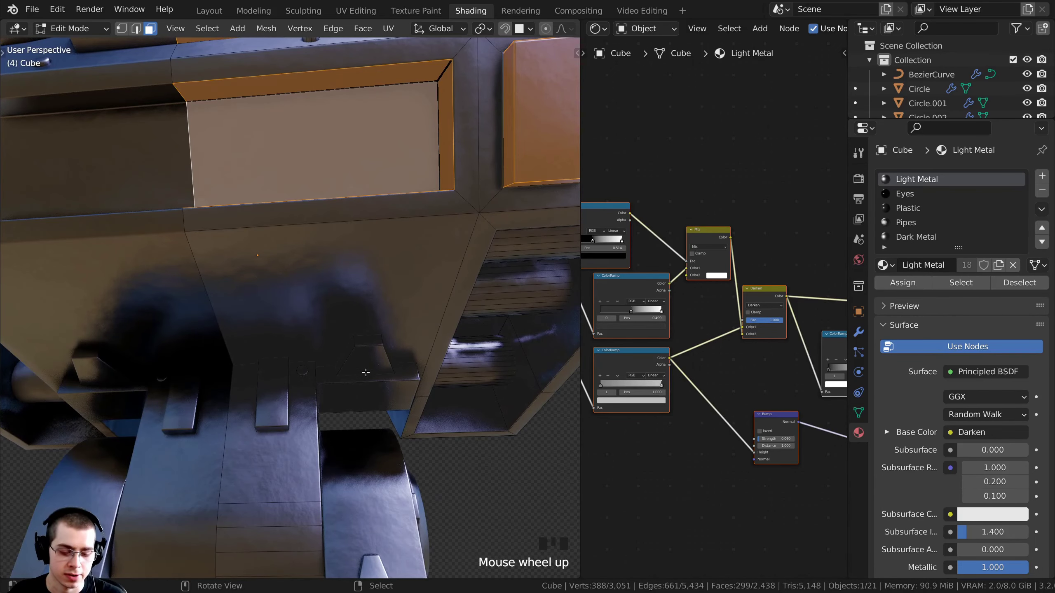
key("l")
key("l")
key("l")
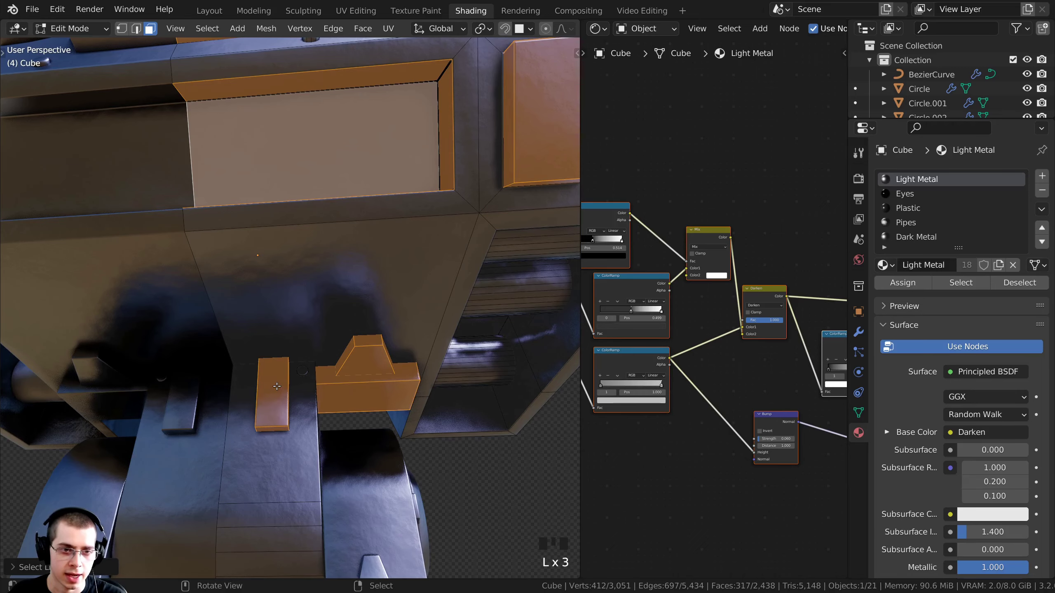
scroll(281, 384, "down", 2)
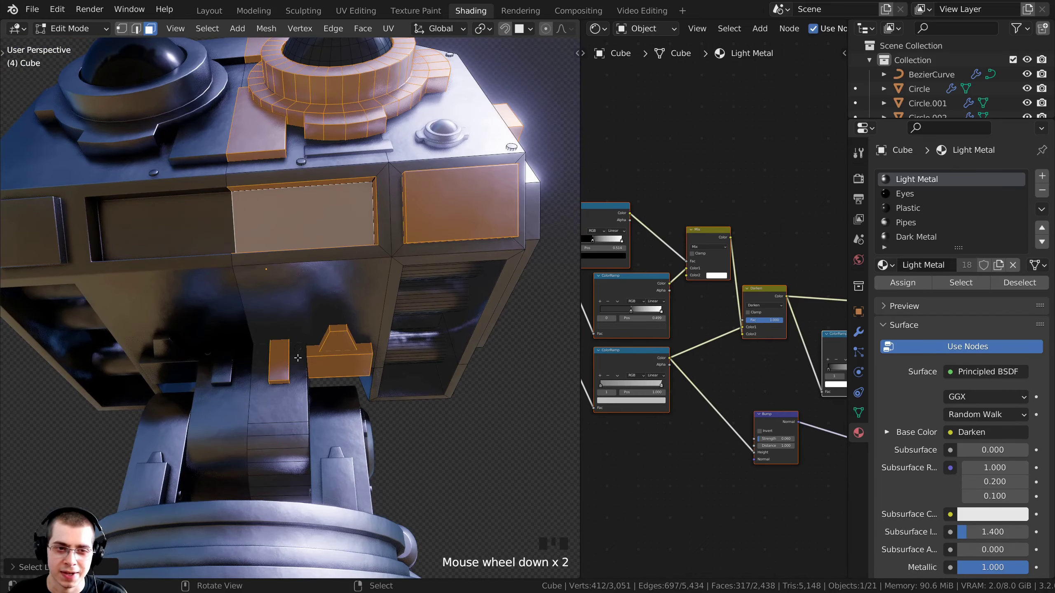
- Assign the Dark Metal material to the selected head faces and return to Object Mode
middle_click_drag(307, 351, 319, 235)
scroll(332, 266, "down", 2)
scroll(318, 235, "down", 1)
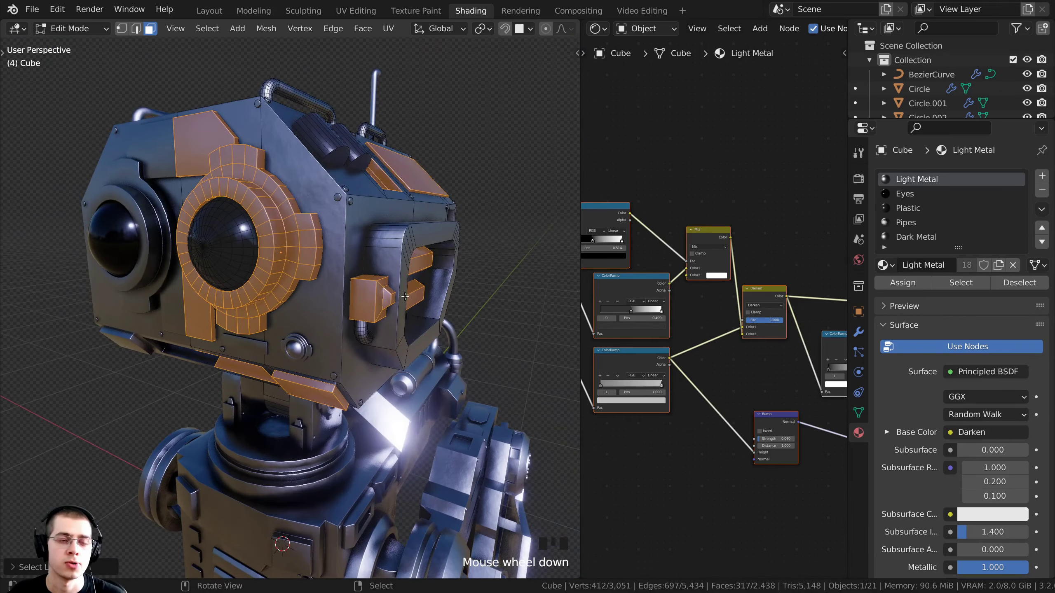
middle_click_drag(405, 296, 427, 297)
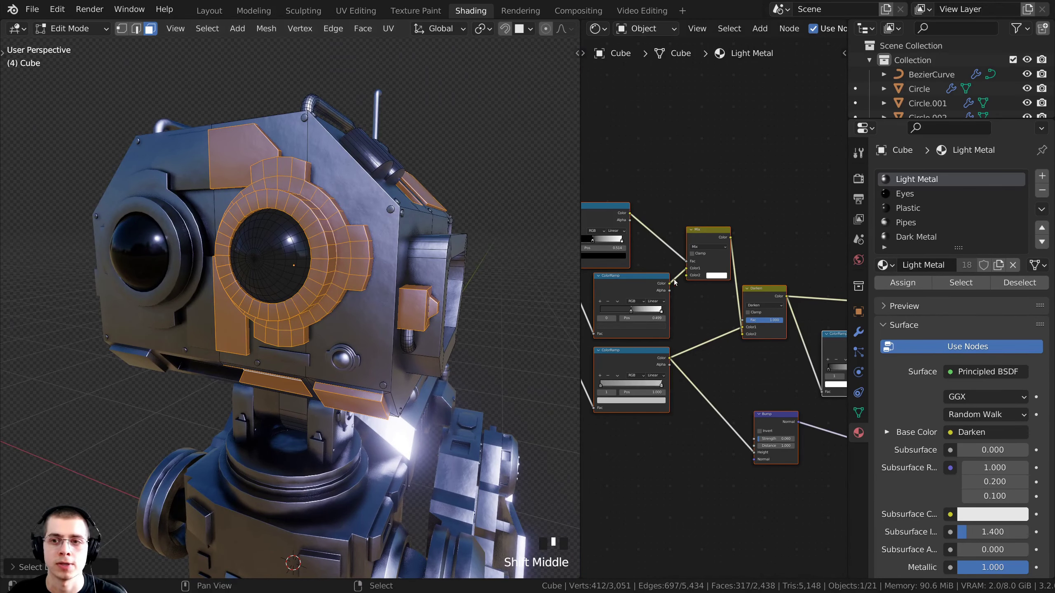
middle_click_drag(274, 127, 444, 207)
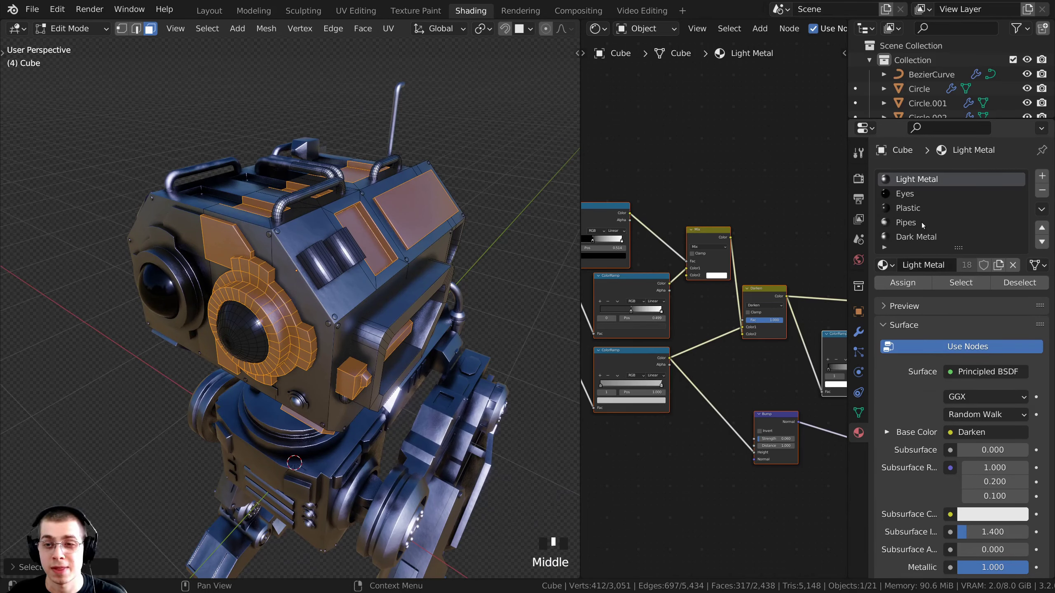
left_click(918, 240)
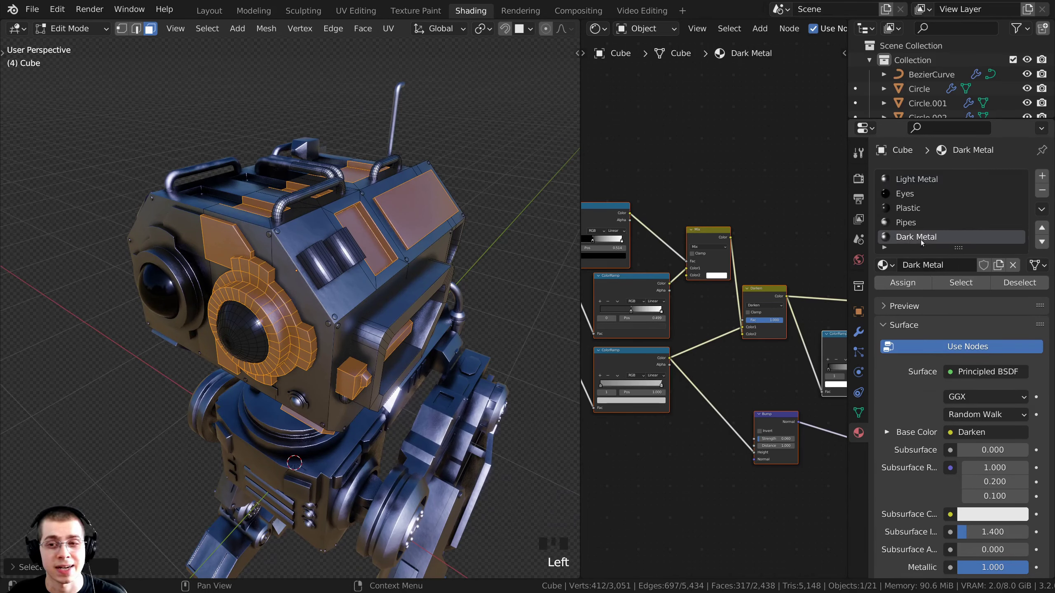
left_click(893, 286)
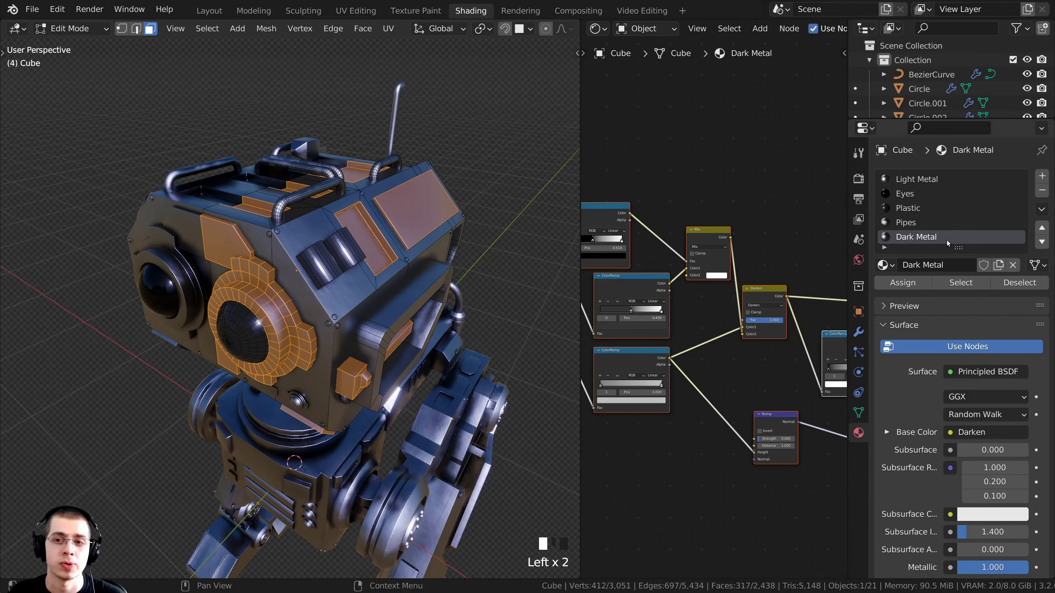
middle_click_drag(424, 286, 394, 283, "shift")
scroll(394, 282, "up", 1)
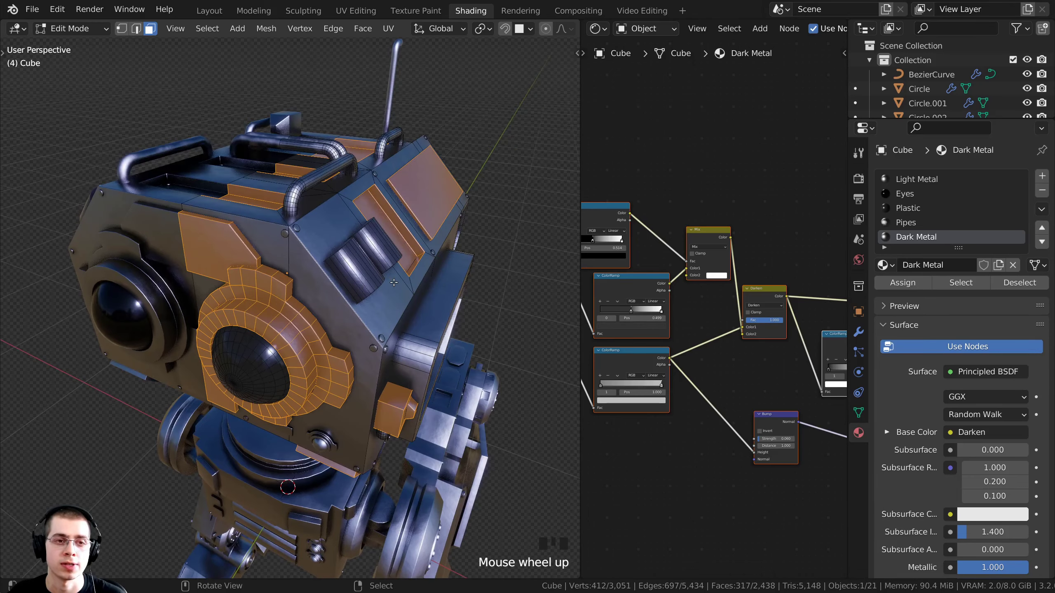
key("Tab")
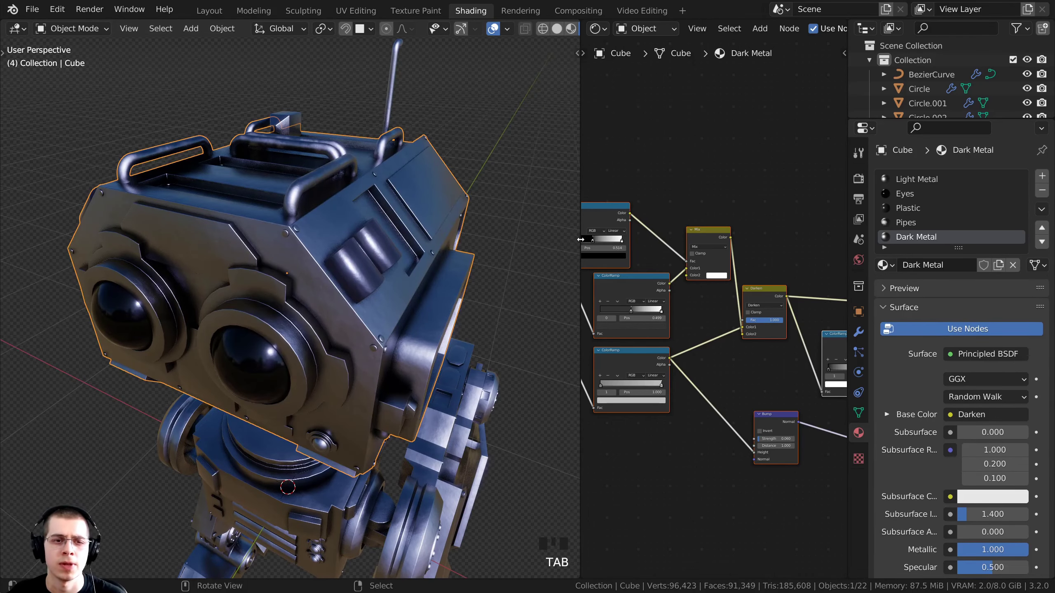
- Widen the node editor to show the Dark Metal node tree and deselect all its nodes
left_click_drag(580, 240, 365, 245)
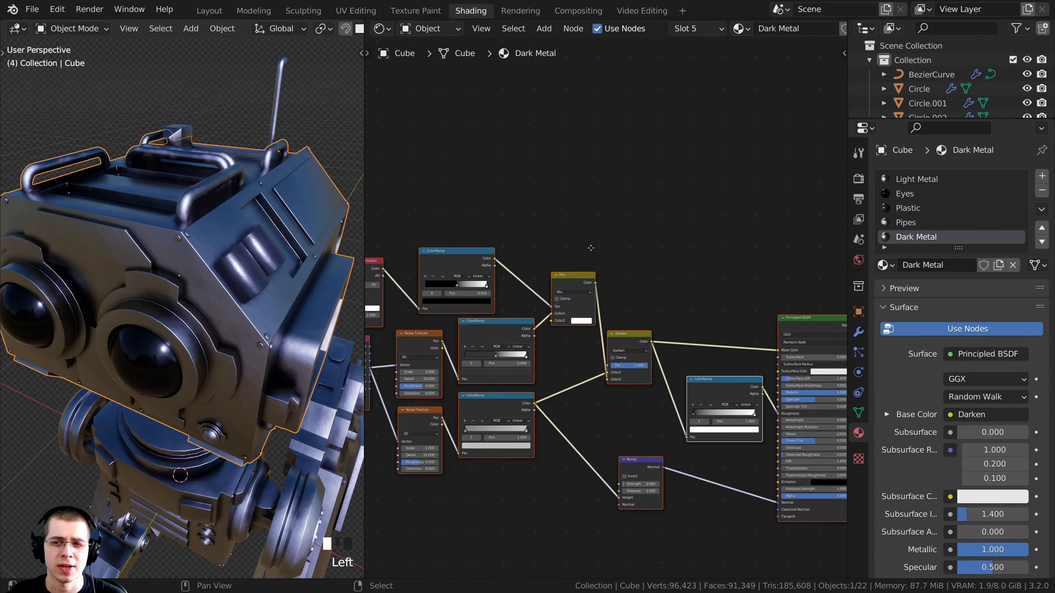
middle_click_drag(591, 248, 591, 200)
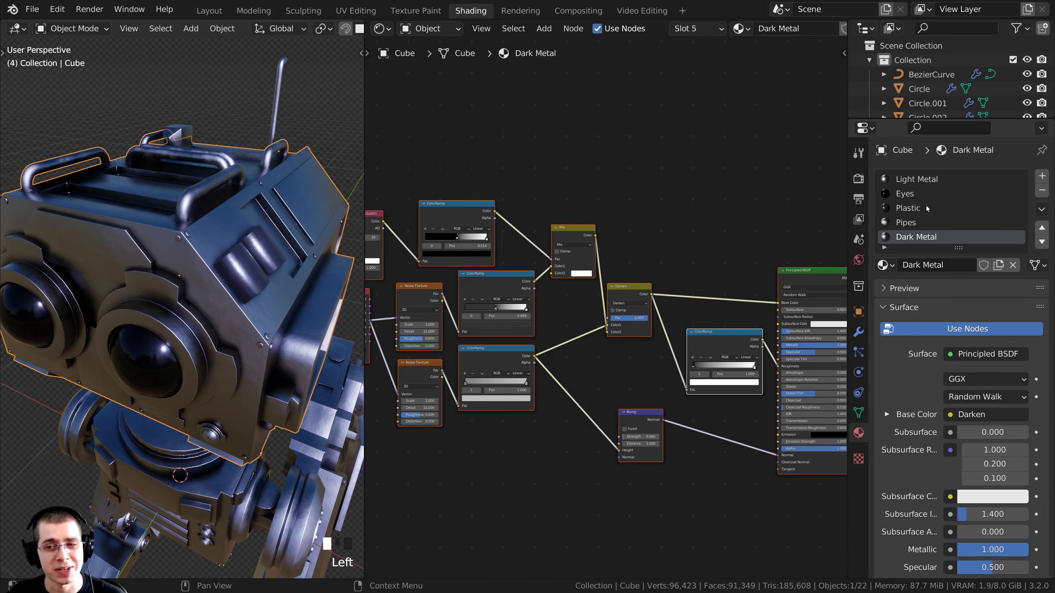
scroll(533, 270, "up", 1)
middle_click_drag(533, 270, 512, 265)
middle_click_drag(636, 249, 602, 251)
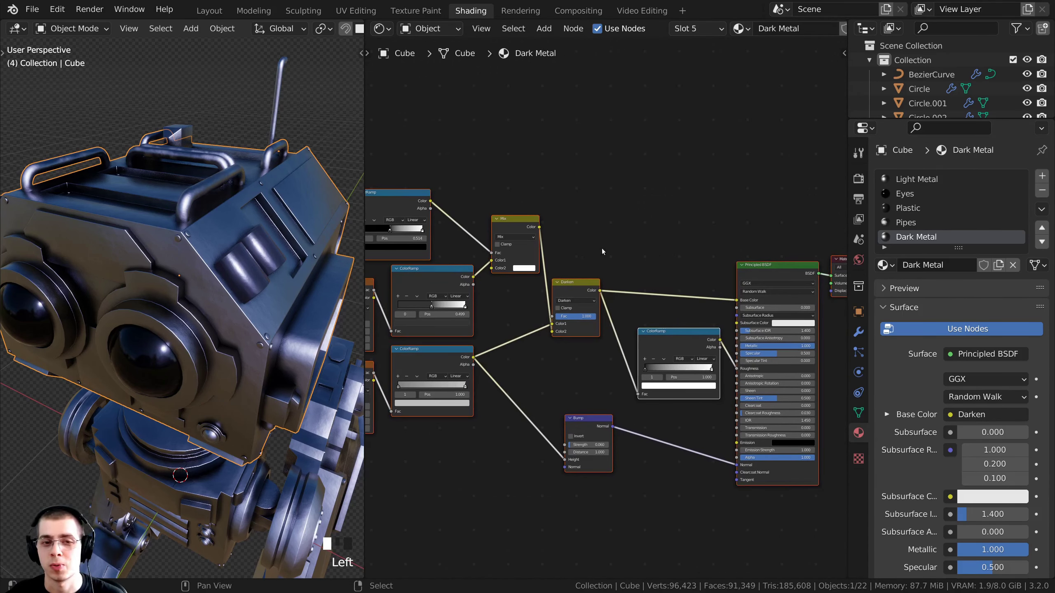
left_click(646, 314)
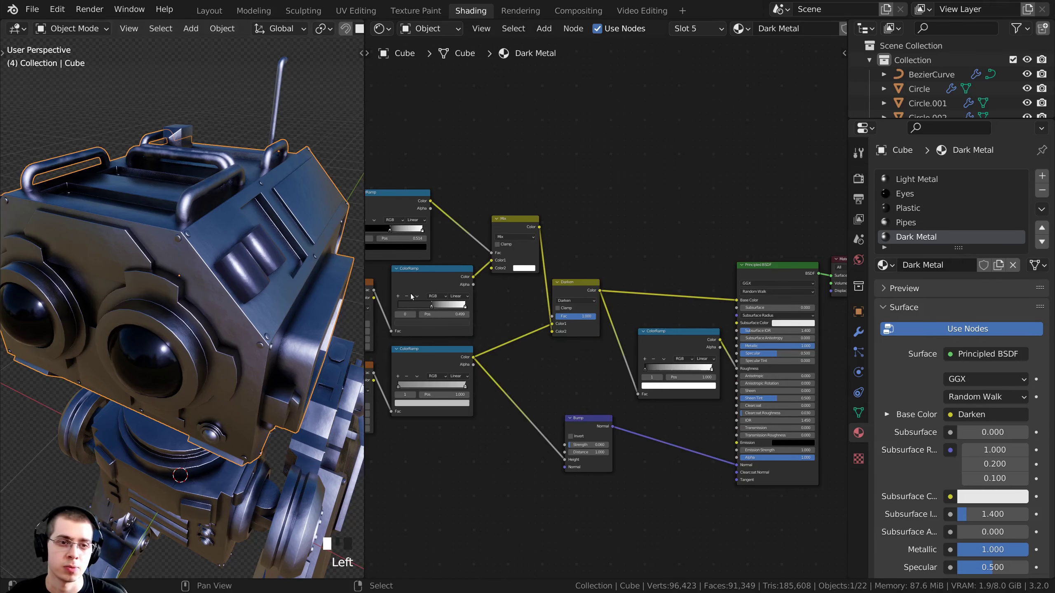
- Darken the first stop, at position 0, of the lower ColorRamp feeding Darken and Bump to a very dark grey
middle_click_drag(290, 297, 260, 299)
middle_click_drag(636, 285, 574, 294)
middle_click_drag(443, 400, 577, 353)
scroll(577, 353, "up", 6)
middle_click_drag(467, 374, 599, 306)
scroll(579, 277, "up", 1)
left_click(580, 277)
scroll(579, 283, "up", 7)
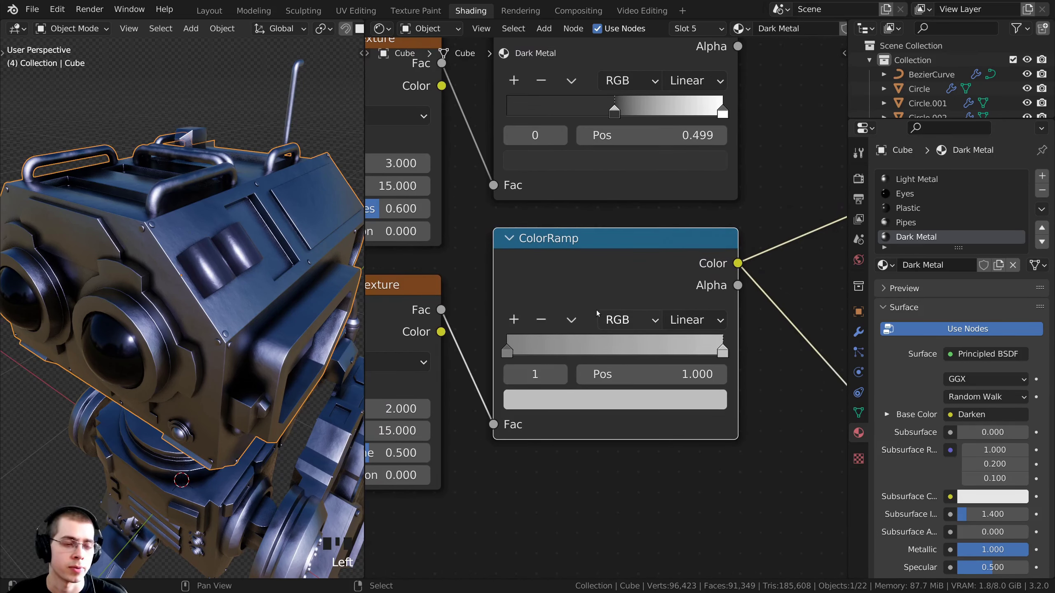
left_click(507, 353)
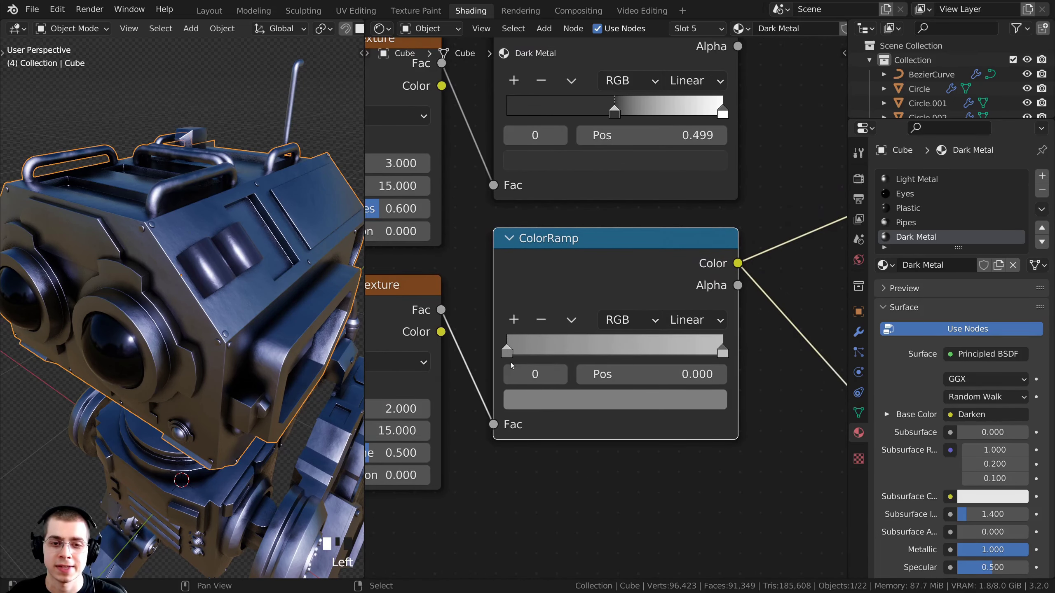
left_click(541, 401)
left_click_drag(679, 170, 679, 216)
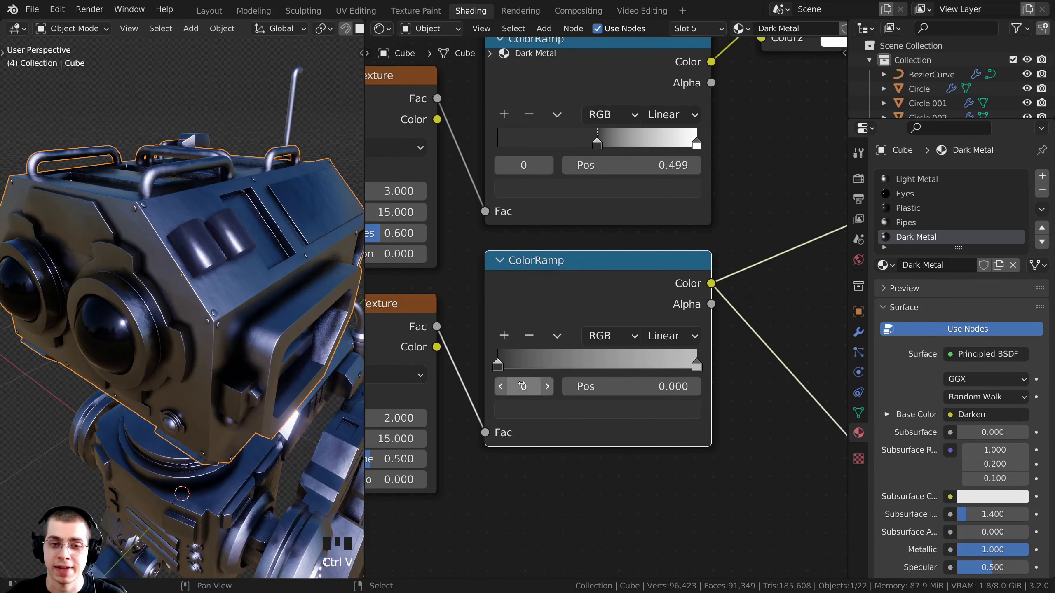
left_click(530, 409)
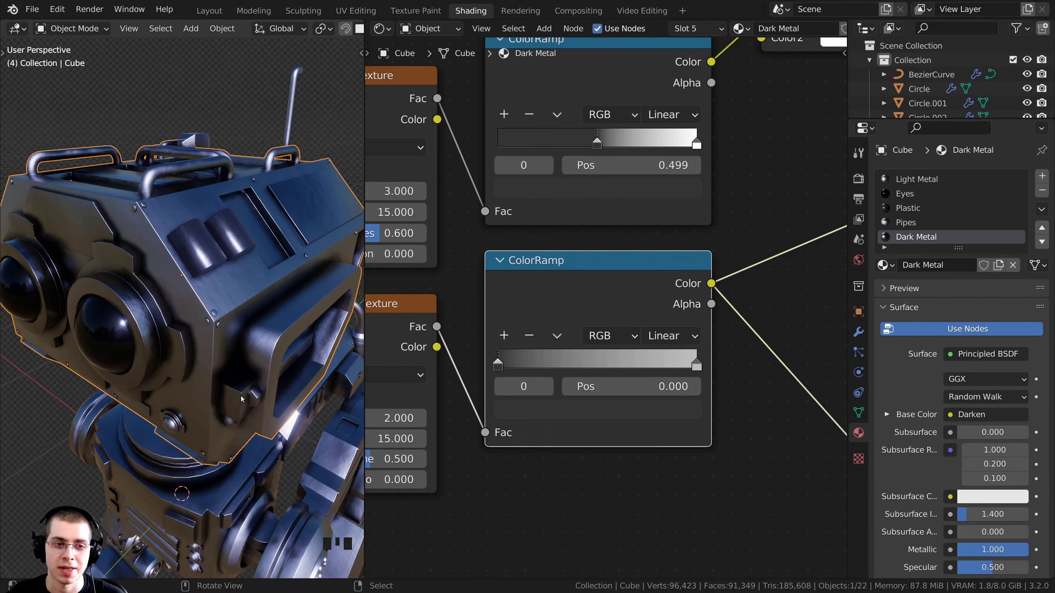
- Set the same lower ColorRamp's end stop, at position 1, to grey hex 666666
middle_click_drag(242, 398, 282, 399)
middle_click_drag(587, 410, 578, 413)
scroll(690, 376, "up", 1)
middle_click_drag(689, 376, 638, 388)
left_click(651, 369)
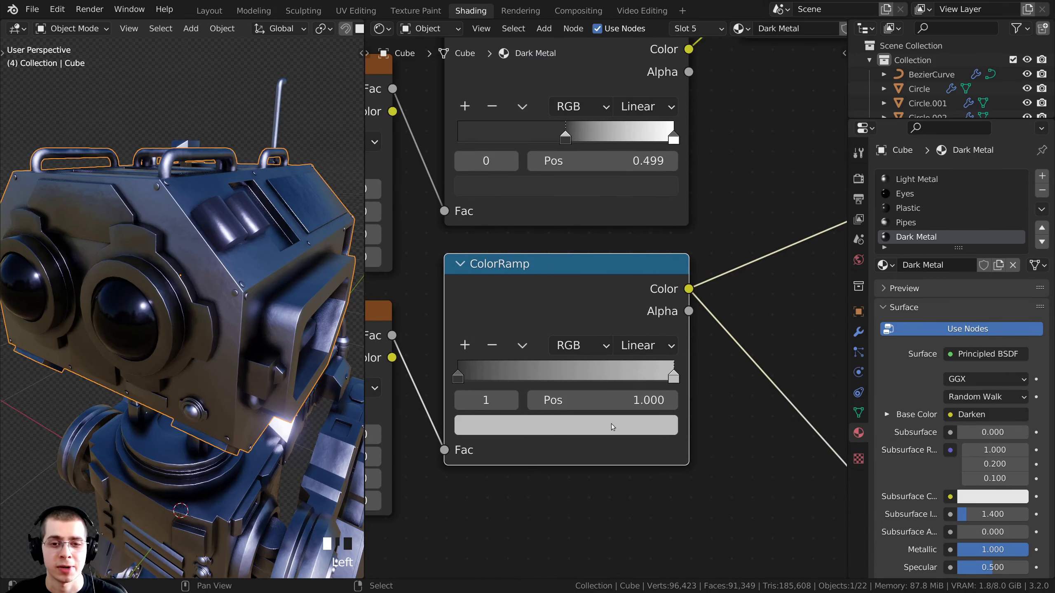
left_click(612, 424)
left_click_drag(632, 161, 630, 198)
middle_click_drag(157, 274, 216, 283)
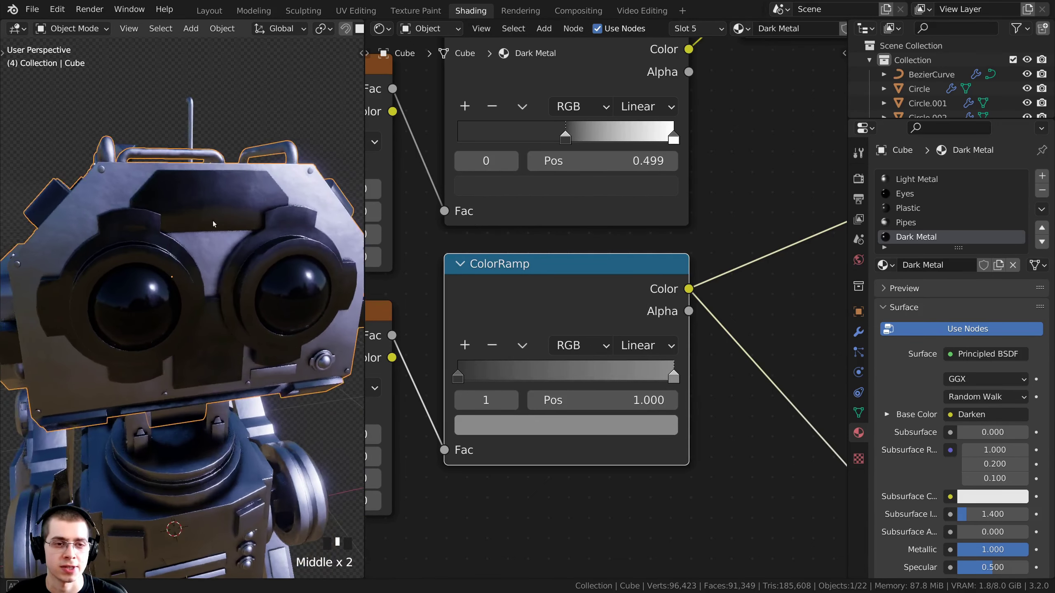
middle_click_drag(620, 443, 542, 428)
left_click(542, 427)
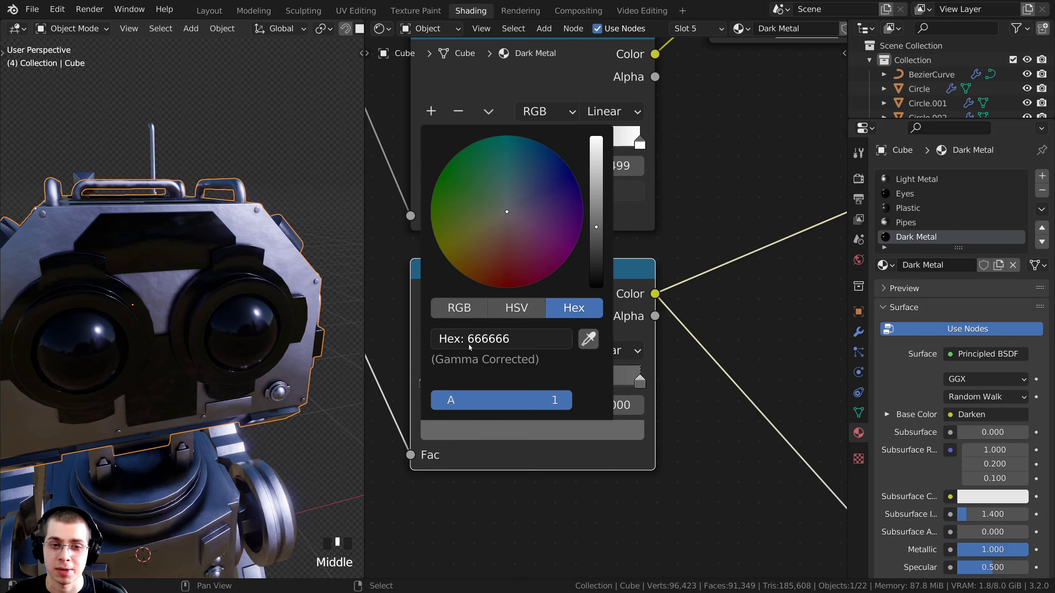
middle_click_drag(239, 366, 229, 350)
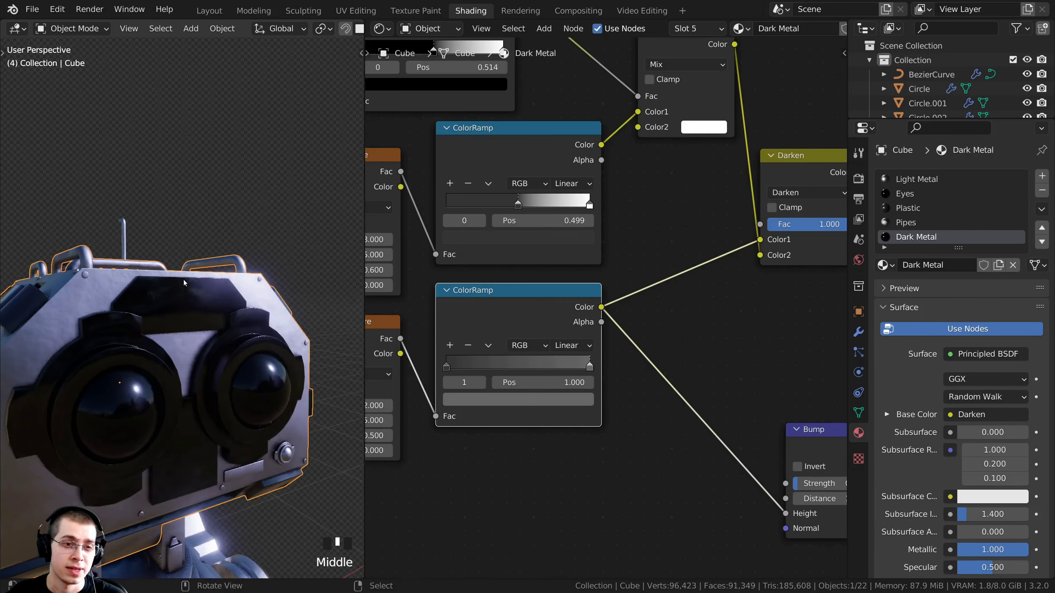
- Lighten the black stop of the ColorRamp feeding Roughness to grey hex 999999
middle_click_drag(183, 279, 222, 279, "shift")
scroll(171, 275, "up", 3)
scroll(222, 272, "down", 2)
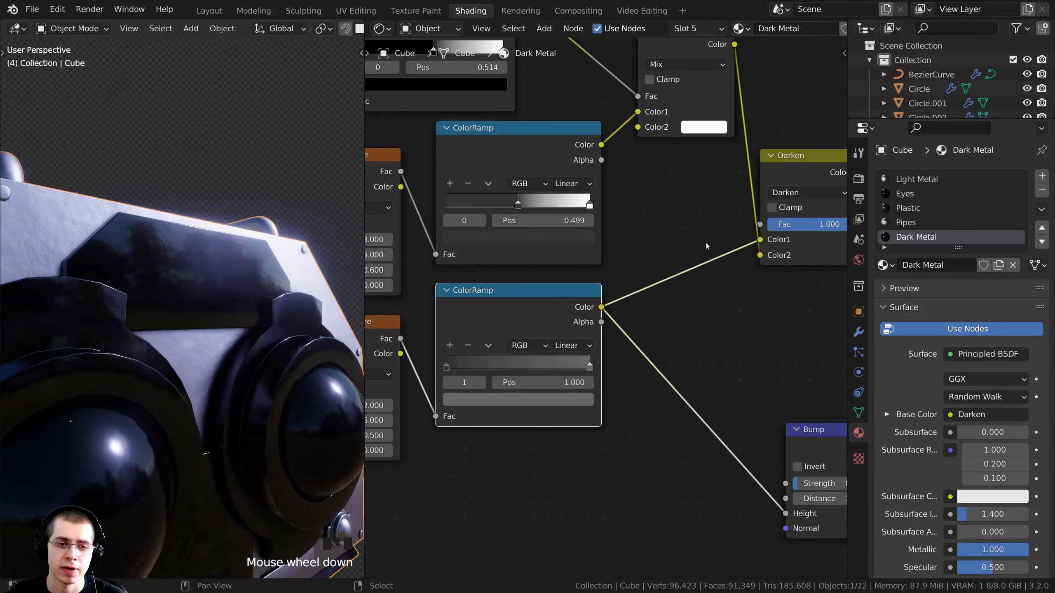
scroll(706, 244, "down", 3)
middle_click_drag(747, 236, 539, 268)
scroll(706, 283, "up", 4)
middle_click_drag(753, 295, 601, 254)
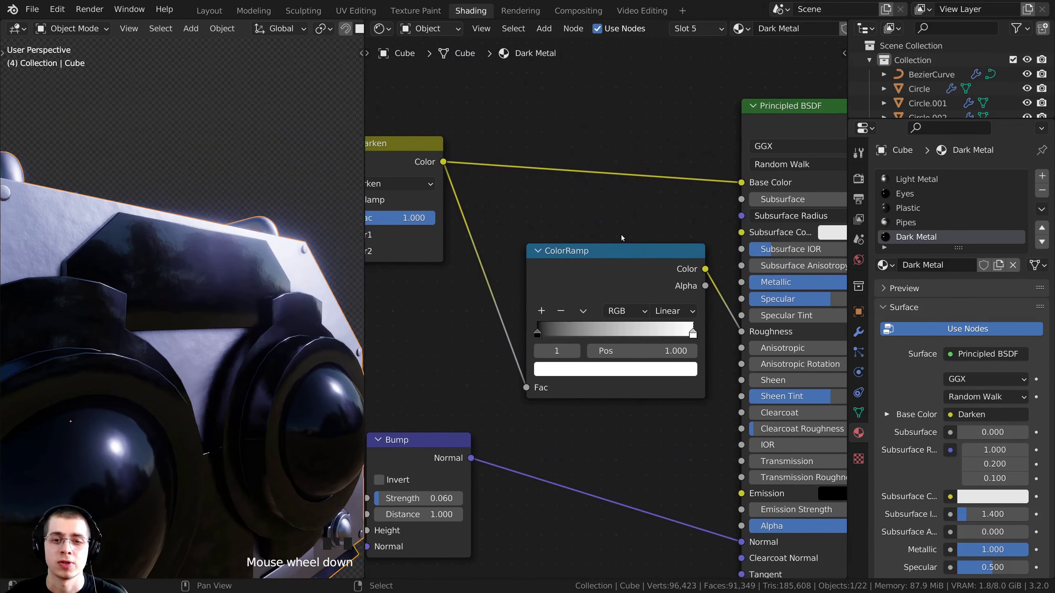
mouse_move(621, 263)
left_mouse_down()
mouse_move(593, 276)
mouse_move(631, 261)
left_mouse_up()
middle_click_drag(620, 245, 597, 240)
left_click_drag(597, 245, 586, 254)
scroll(573, 266, "up", 2)
middle_click_drag(560, 270, 569, 286)
left_click(513, 357)
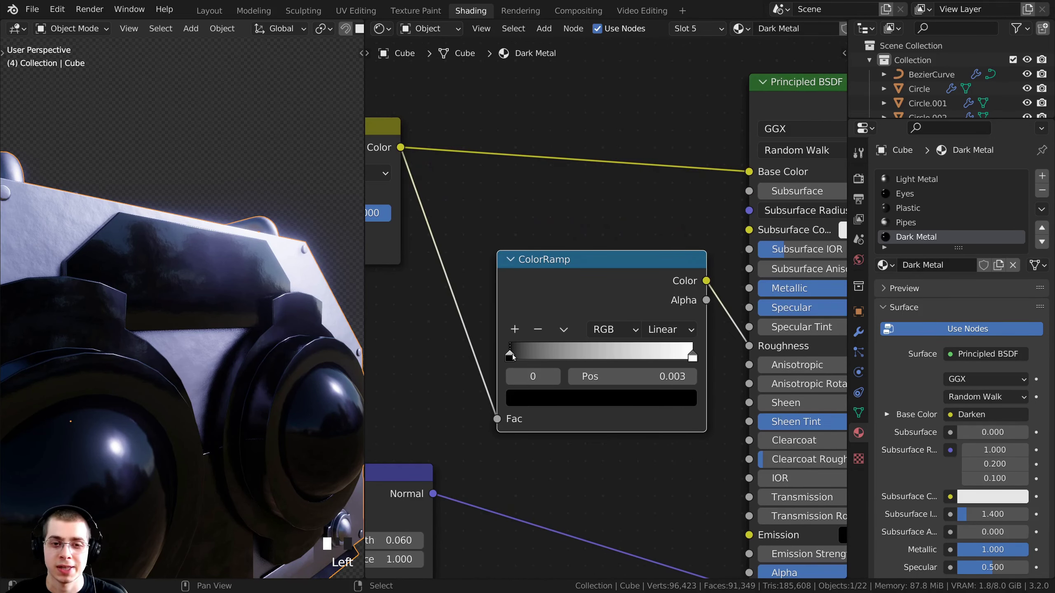
middle_click_drag(528, 364, 503, 406)
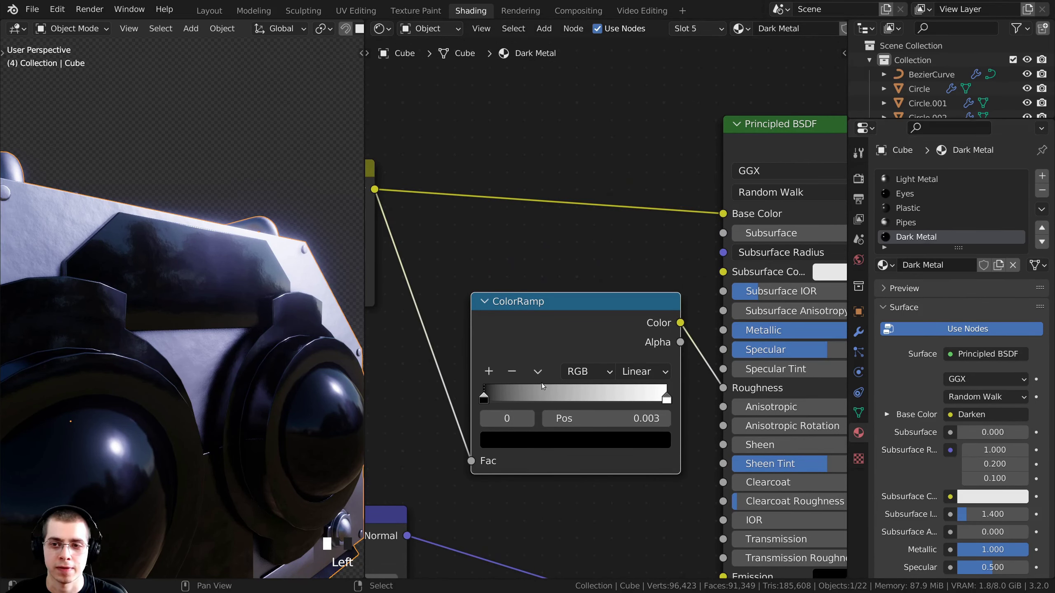
left_click(526, 444)
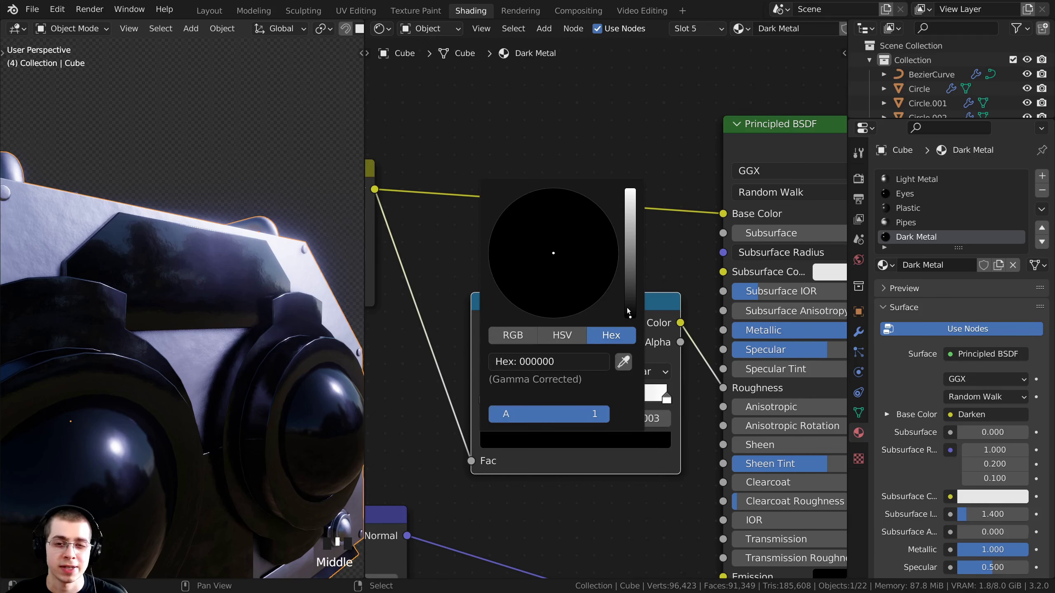
left_click_drag(628, 312, 630, 237)
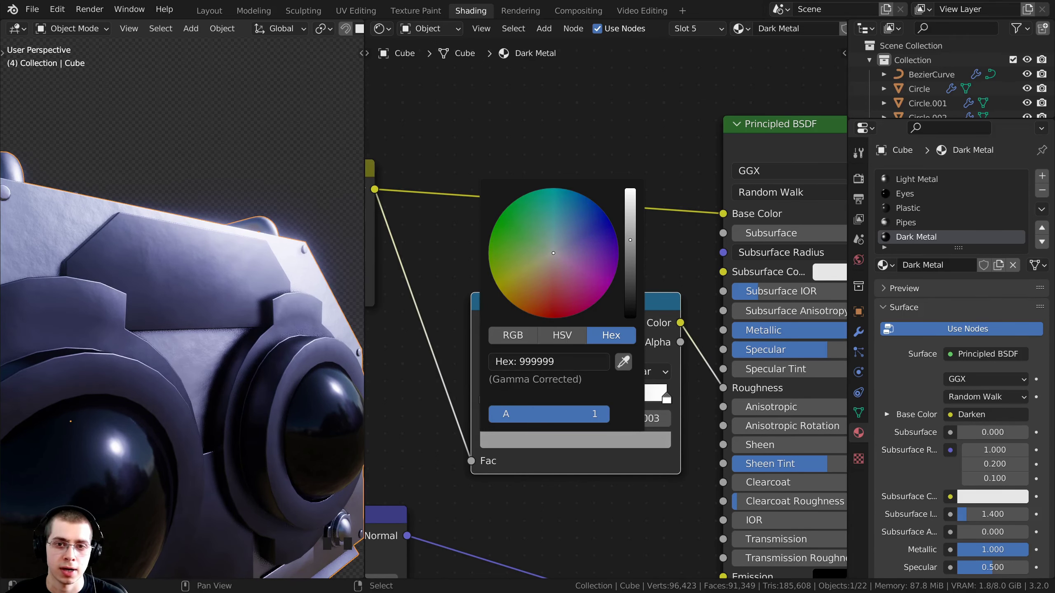
- Change the Roughness ColorRamp's first stop to grey hex 9E9E9E
middle_click_drag(588, 447, 569, 447)
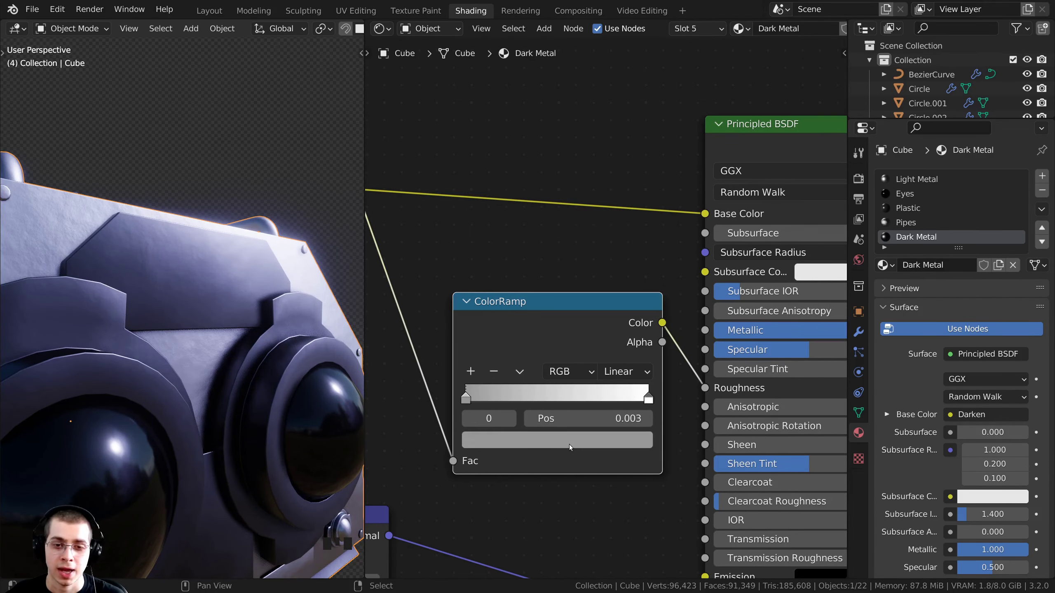
key("ctrl+v")
left_click(570, 447)
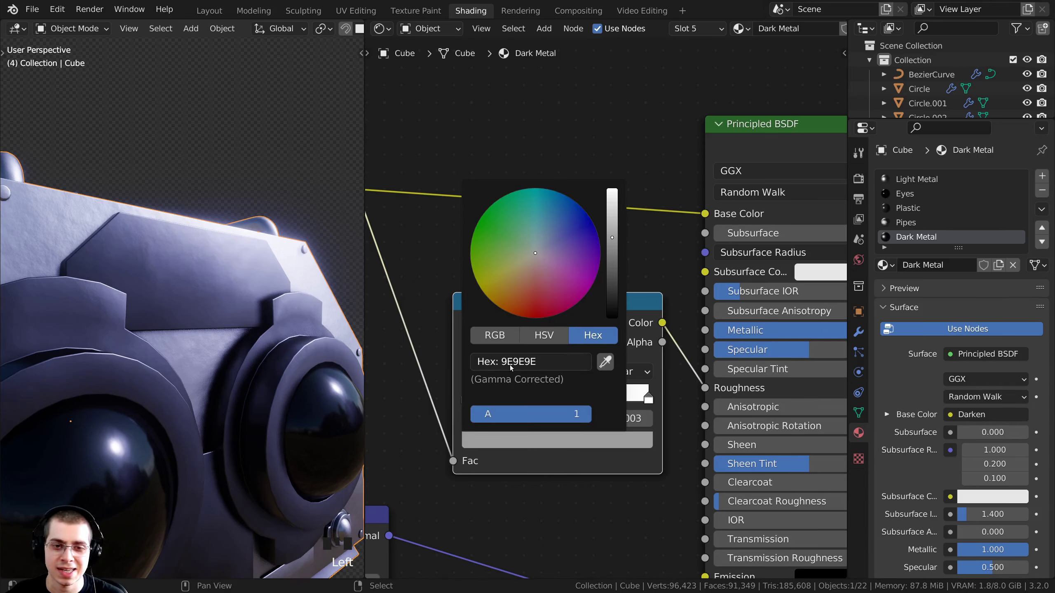
- In Edit Mode, select the linked head shell, both ribbed cylinders on its sloped side and the side frame, and hide them
middle_click_drag(257, 341, 214, 332)
scroll(220, 328, "up", 4)
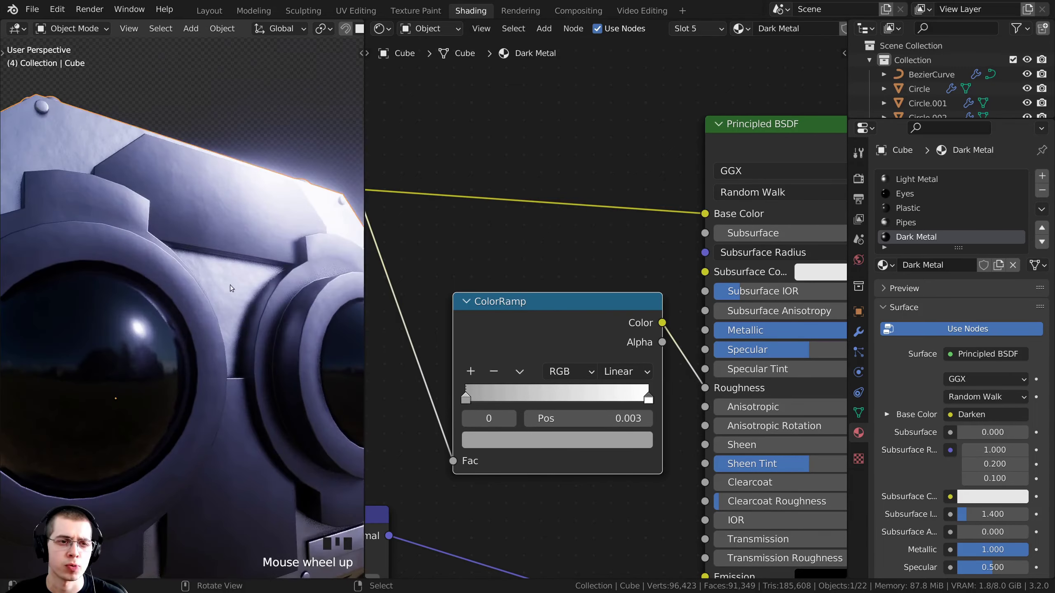
middle_click_drag(226, 286, 210, 335)
scroll(214, 359, "up", 3)
scroll(220, 360, "down", 2)
key("Tab")
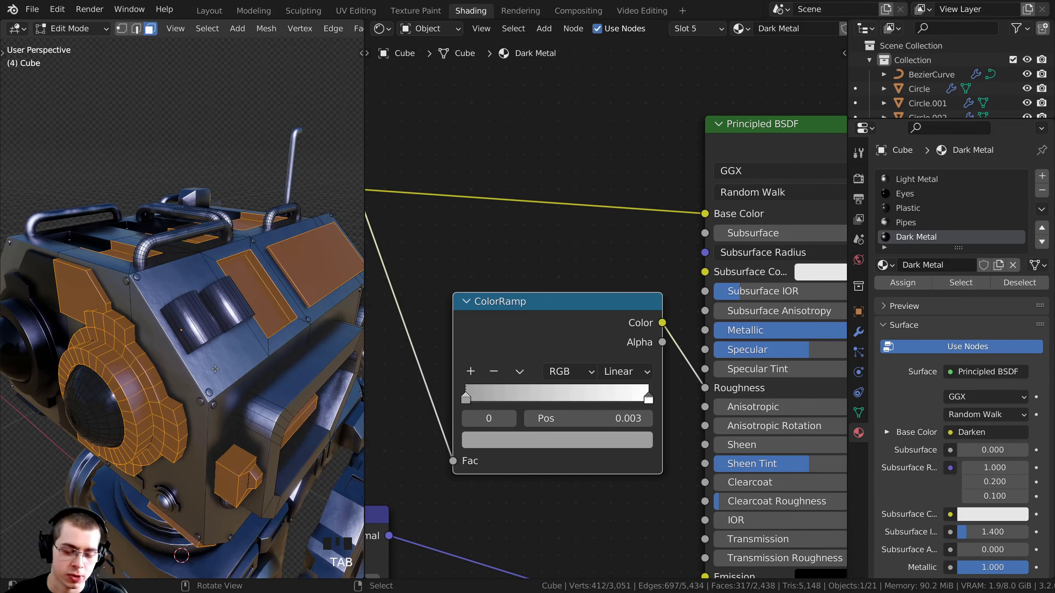
key("l")
middle_click_drag(218, 363, 112, 279)
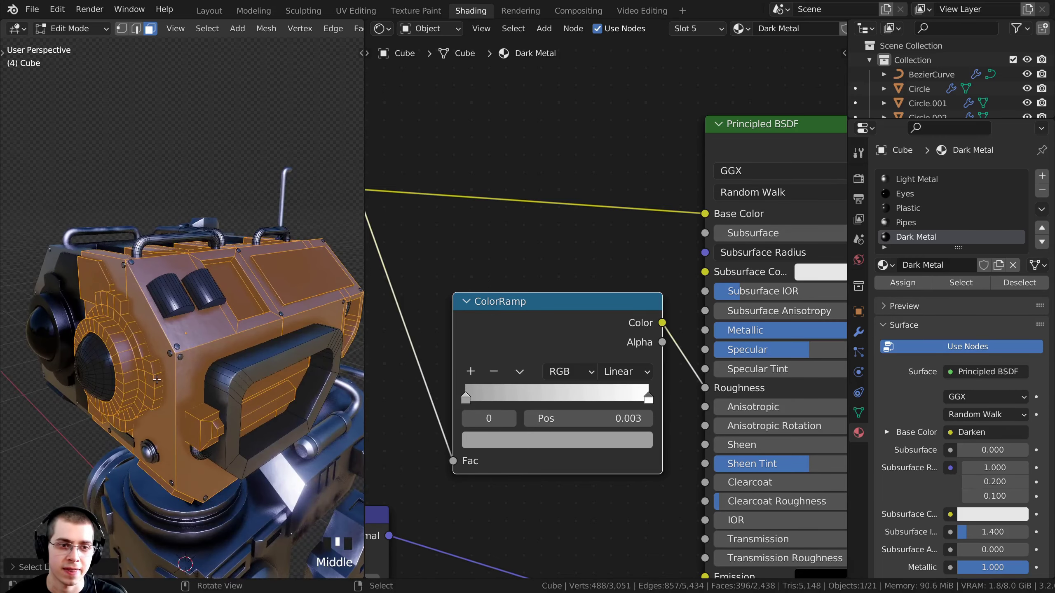
middle_click_drag(156, 380, 153, 310)
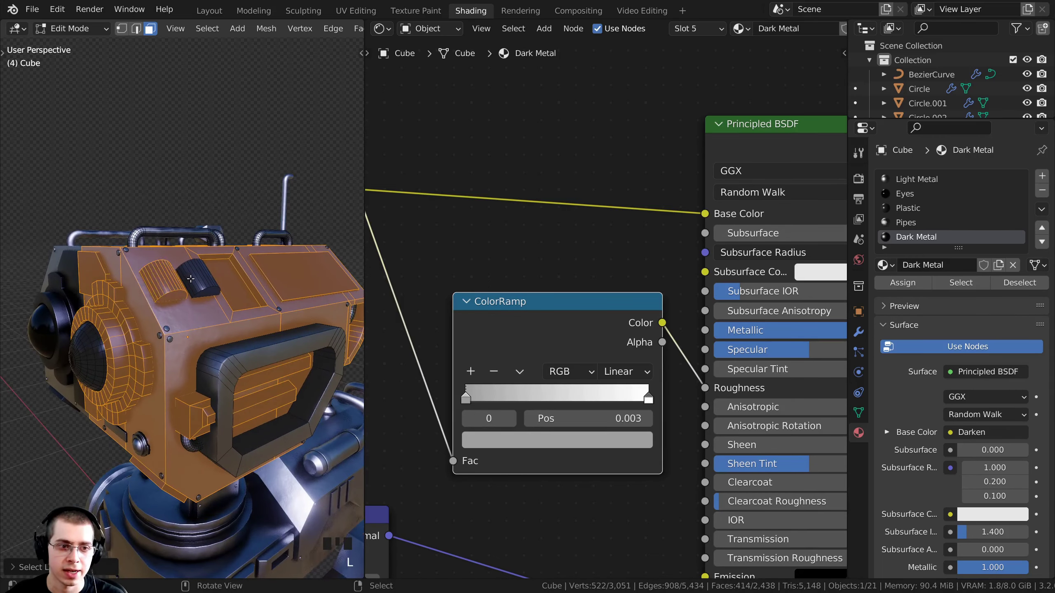
key("l")
middle_click_drag(191, 279, 189, 377)
scroll(224, 315, "up", 1)
key("l")
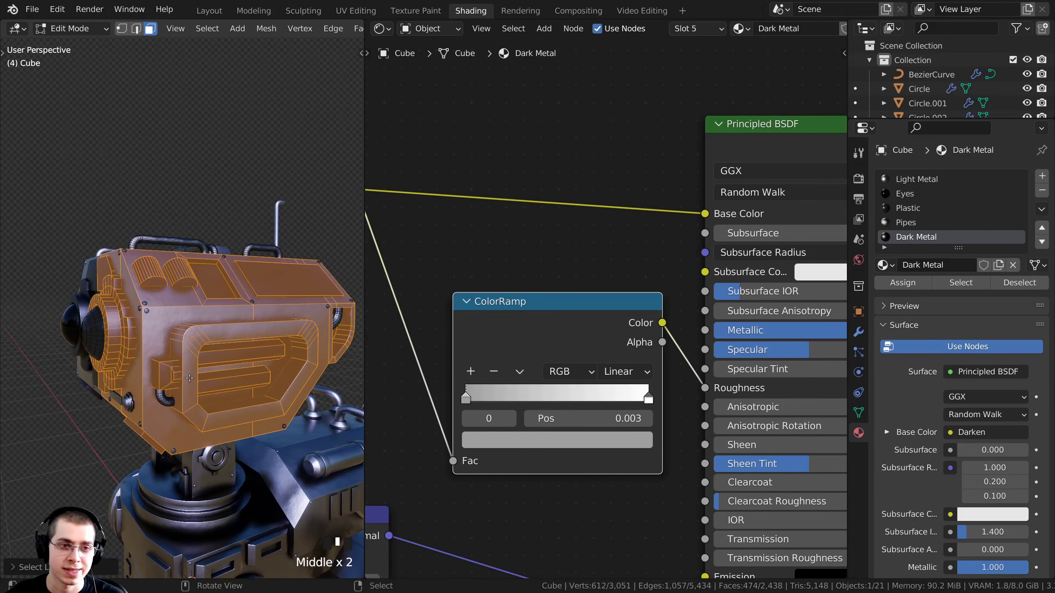
key("h")
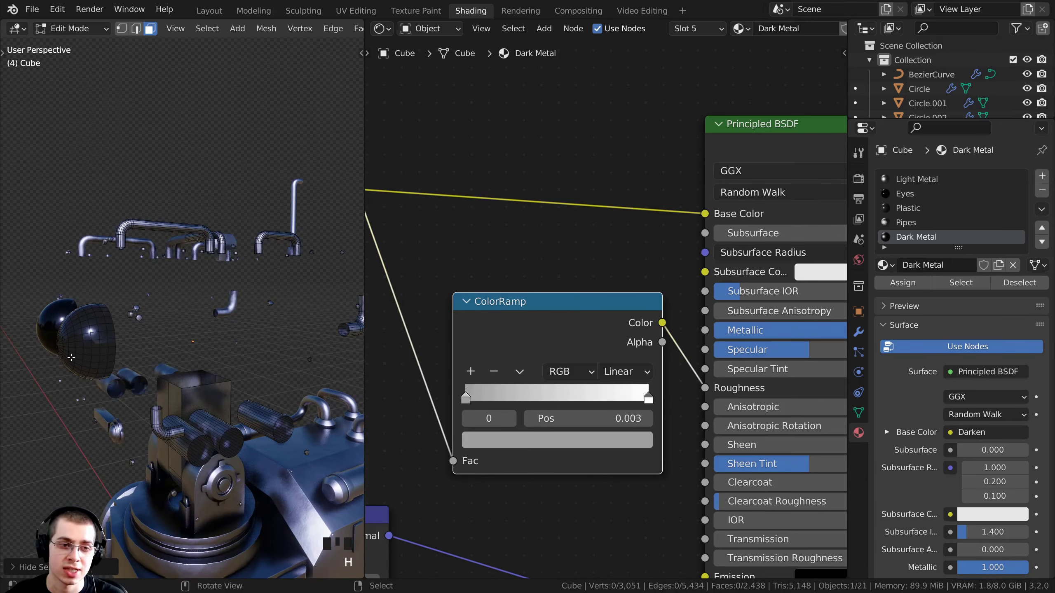
- Select the linked roof pipes, the ribbed cylinders under the head and the eye sphere, and hide them
middle_click_drag(222, 300, 215, 334)
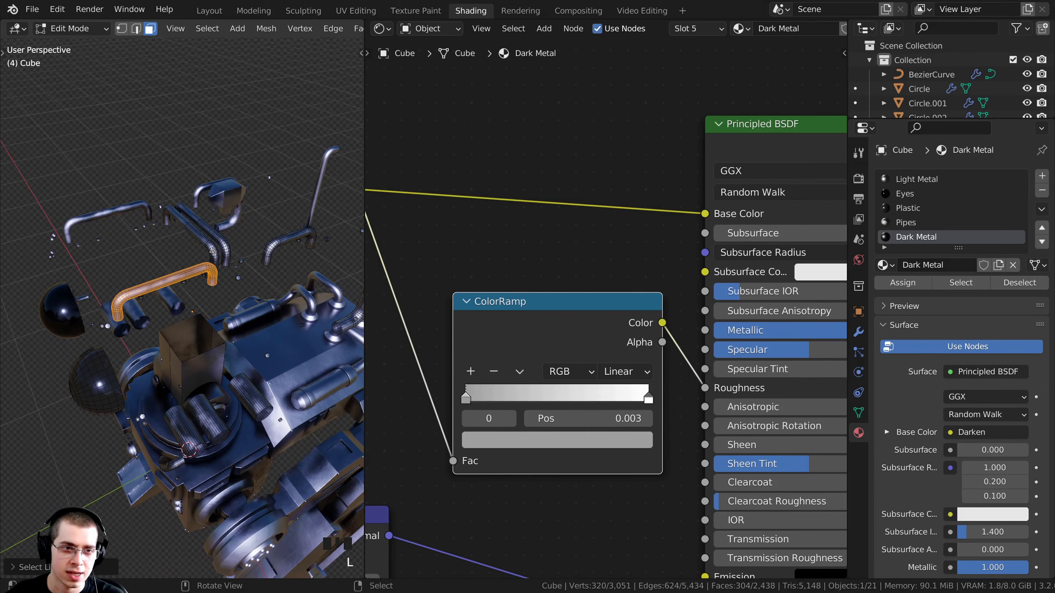
key("l")
key("l")
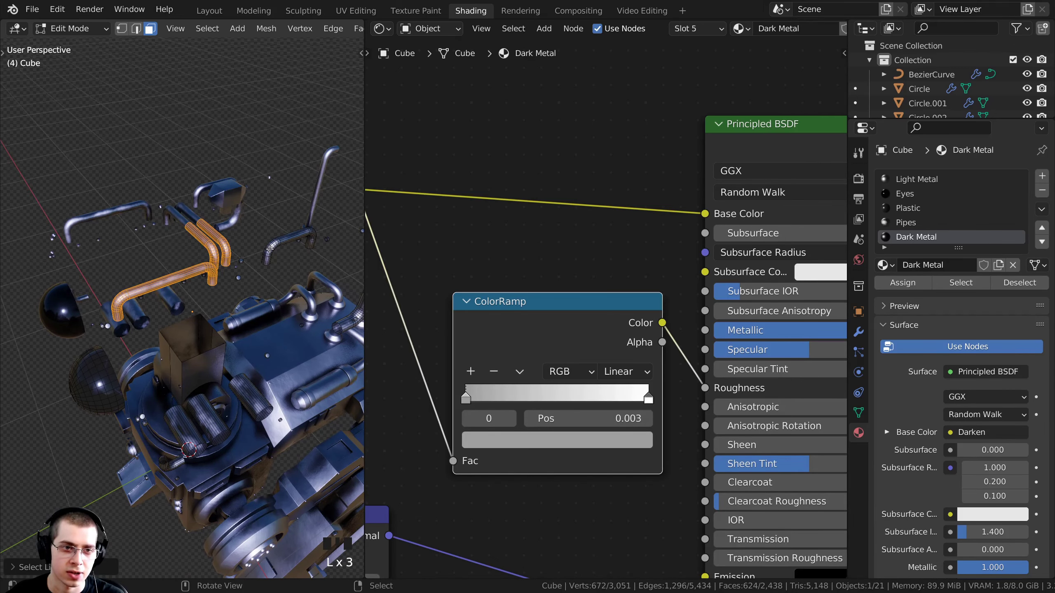
key("l")
middle_click_drag(270, 250, 304, 285)
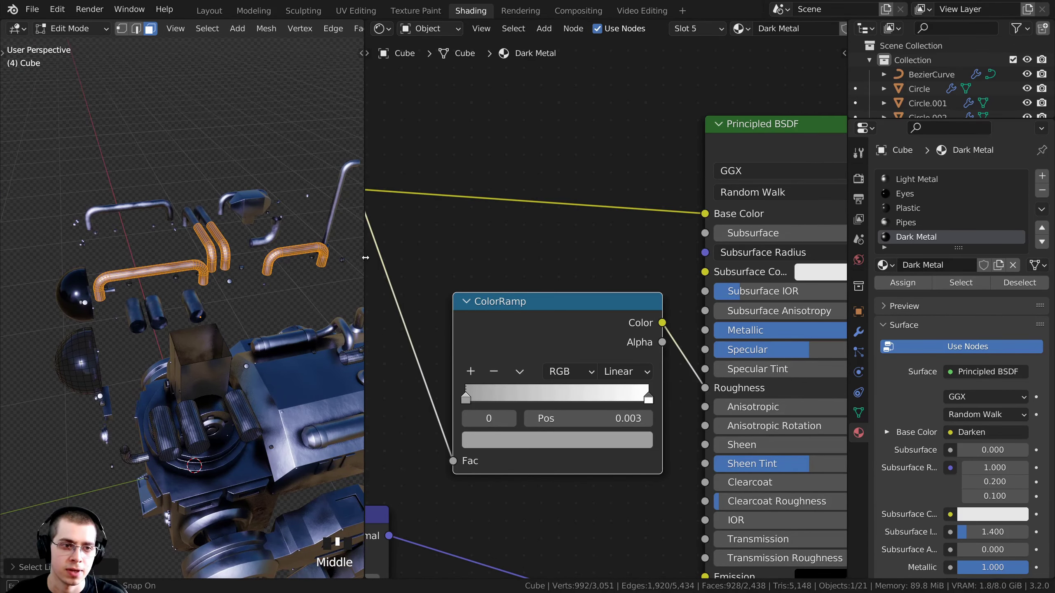
left_click_drag(366, 257, 523, 258)
middle_click_drag(477, 290, 330, 288)
key("l")
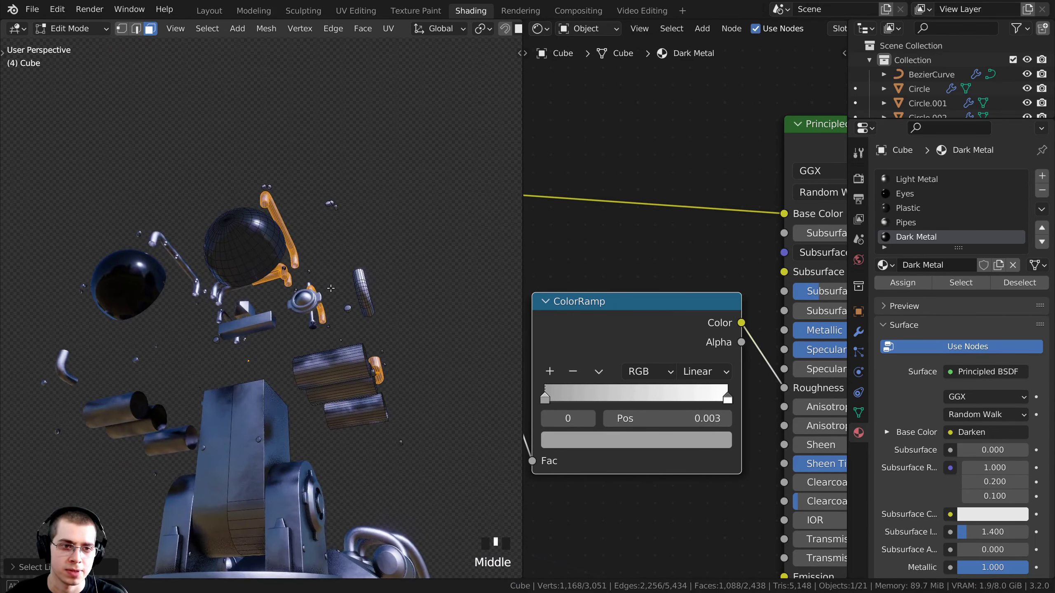
key("l")
key("l")
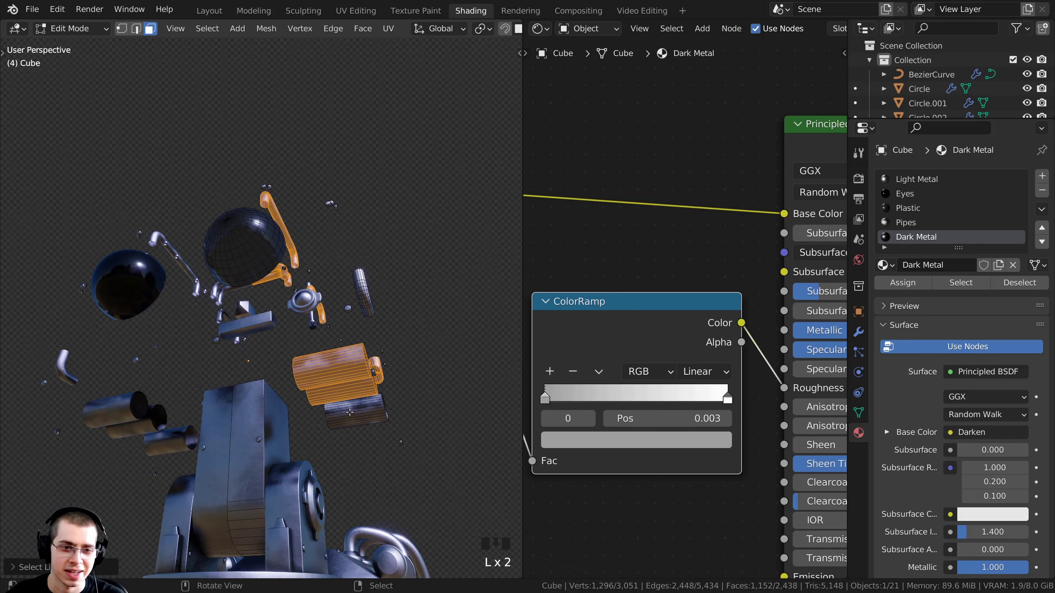
key("l")
middle_click_drag(349, 412, 347, 413)
middle_click_drag(312, 373, 244, 294)
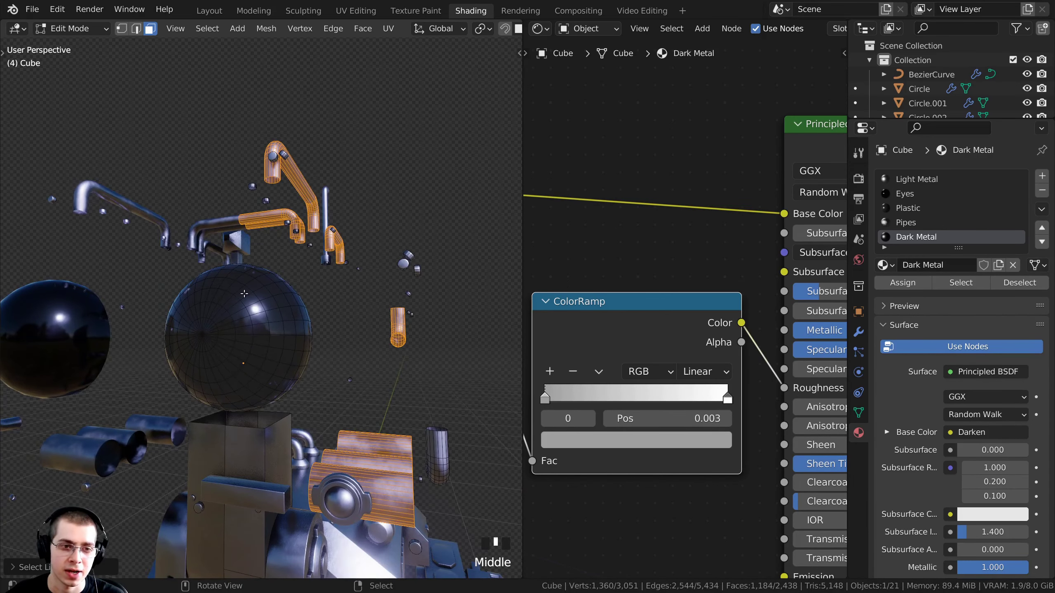
key("l")
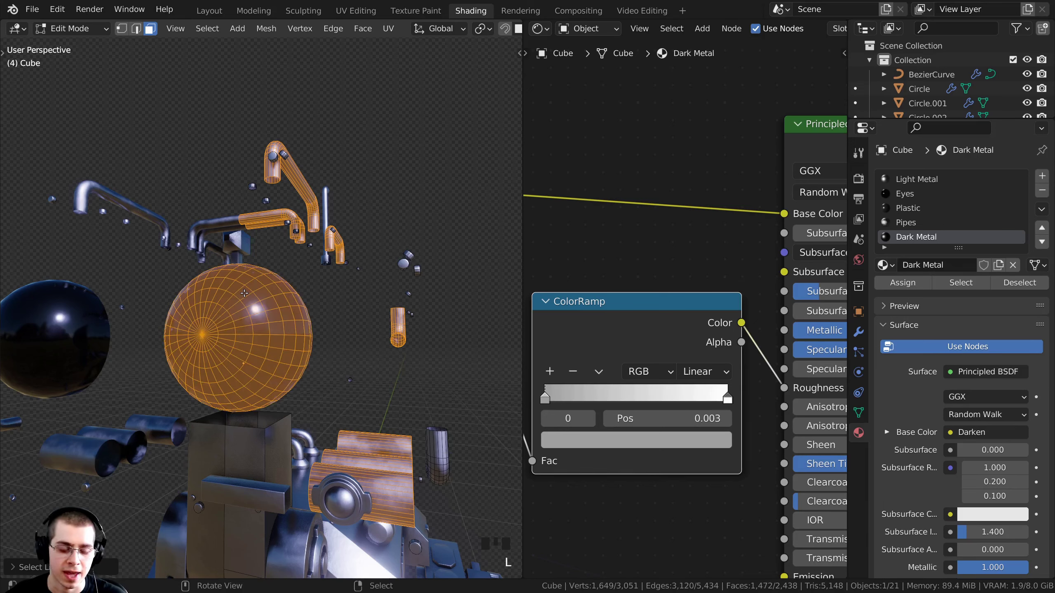
key("h")
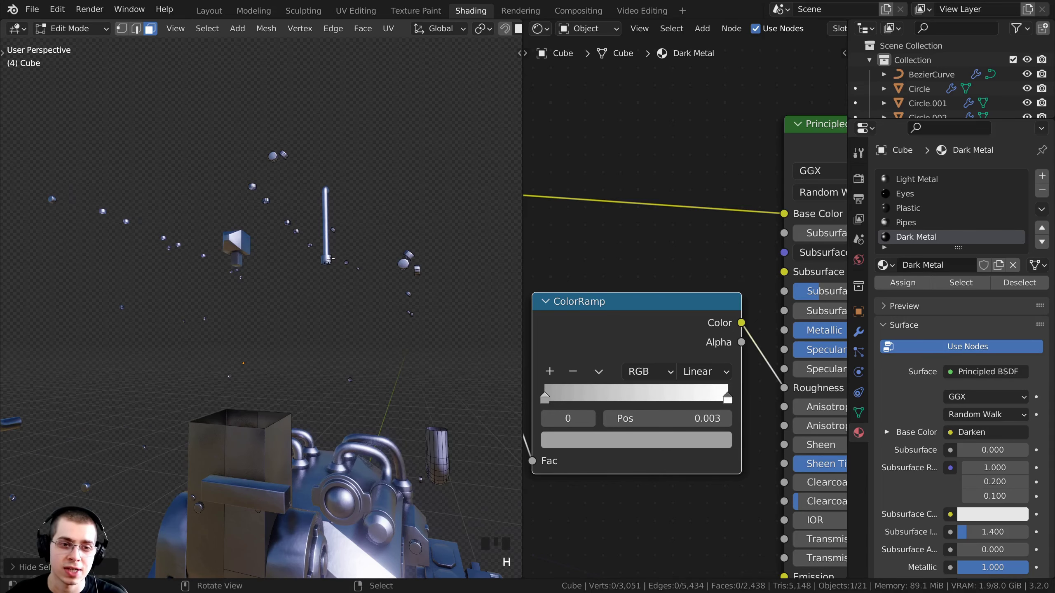
- Hide the remaining curved pipe and the rectangular neck block
scroll(295, 405, "up", 4)
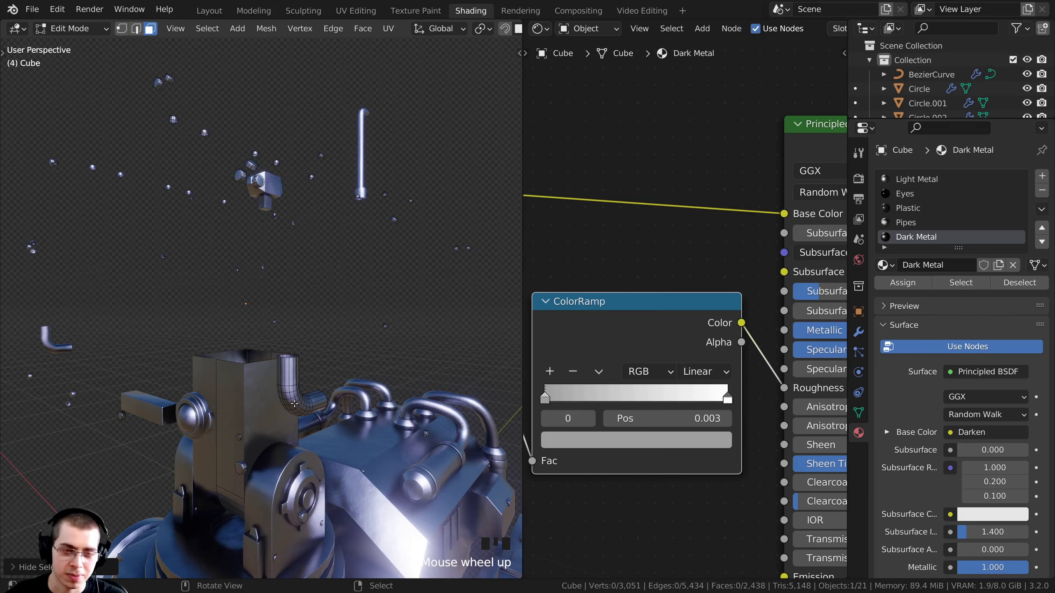
key("l")
key("h")
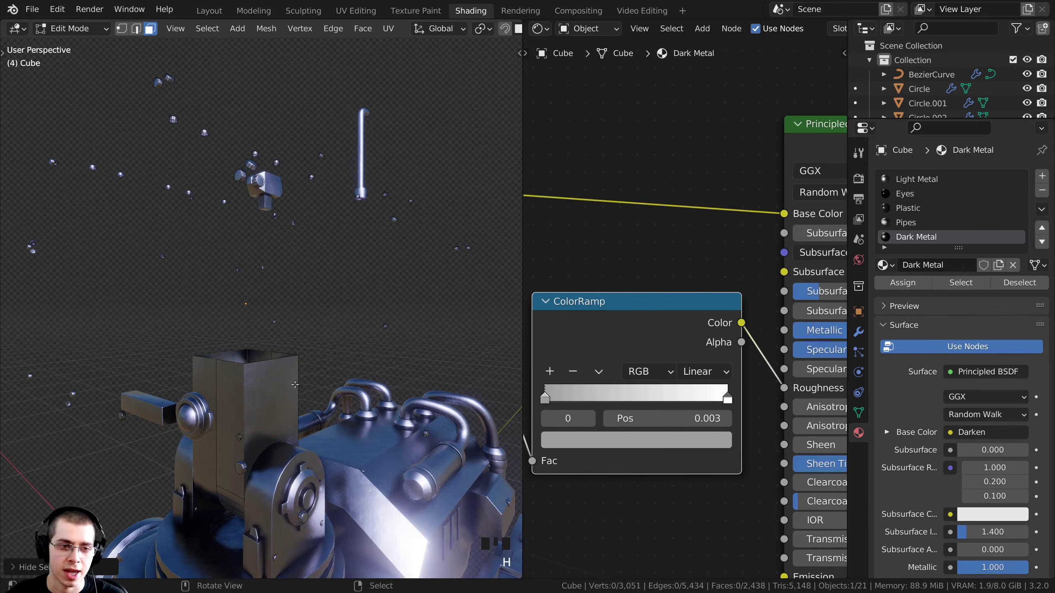
middle_click_drag(295, 384, 228, 249, "shift")
key("l")
key("h")
- Select all the bolts still visible in the head mesh and assign the Dark Metal material to them
scroll(269, 379, "down", 4)
key("a")
key("g")
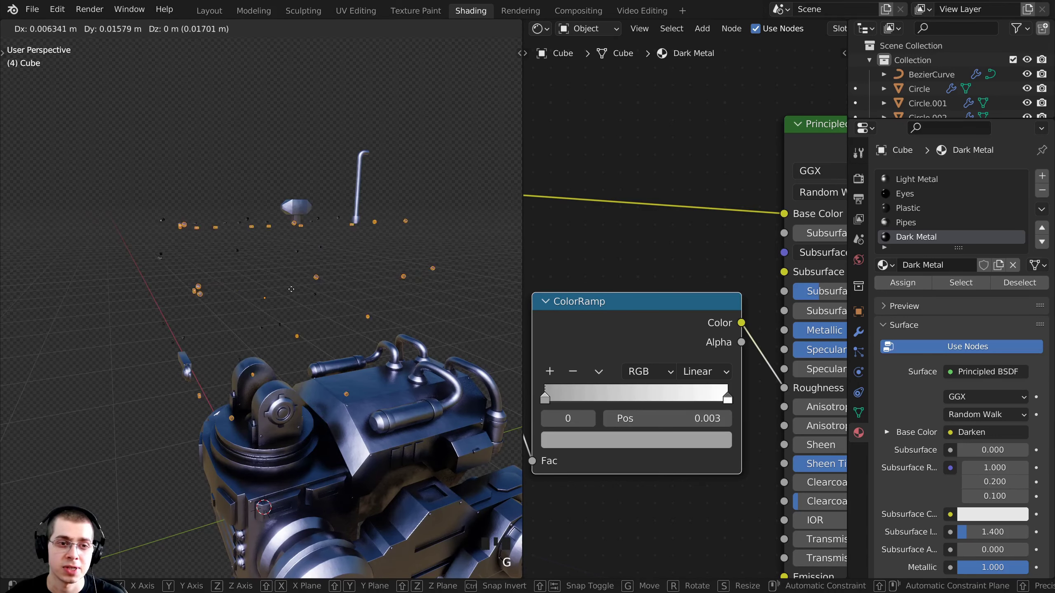
right_click(277, 253)
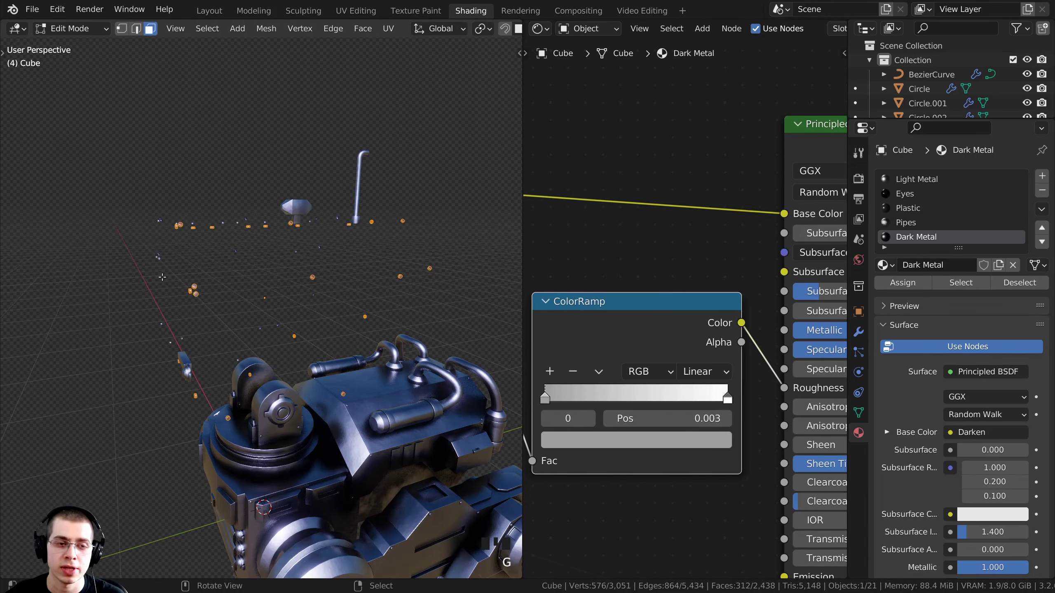
middle_click_drag(162, 277, 376, 239)
scroll(243, 308, "up", 2)
key("a")
key("a")
key("a")
middle_click_drag(378, 235, 414, 251, "shift")
scroll(402, 252, "up", 2)
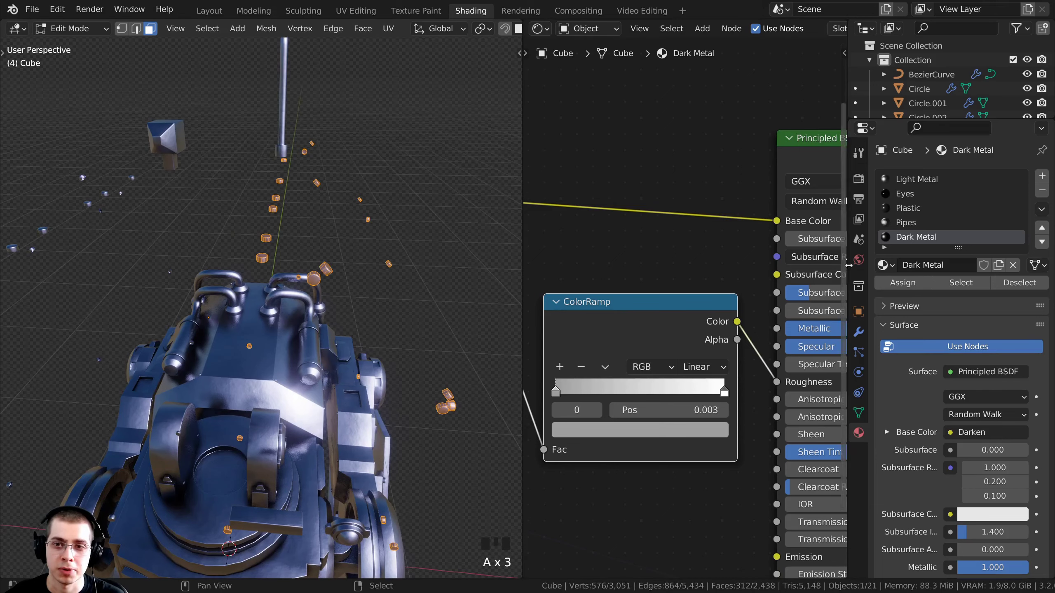
left_click(924, 240)
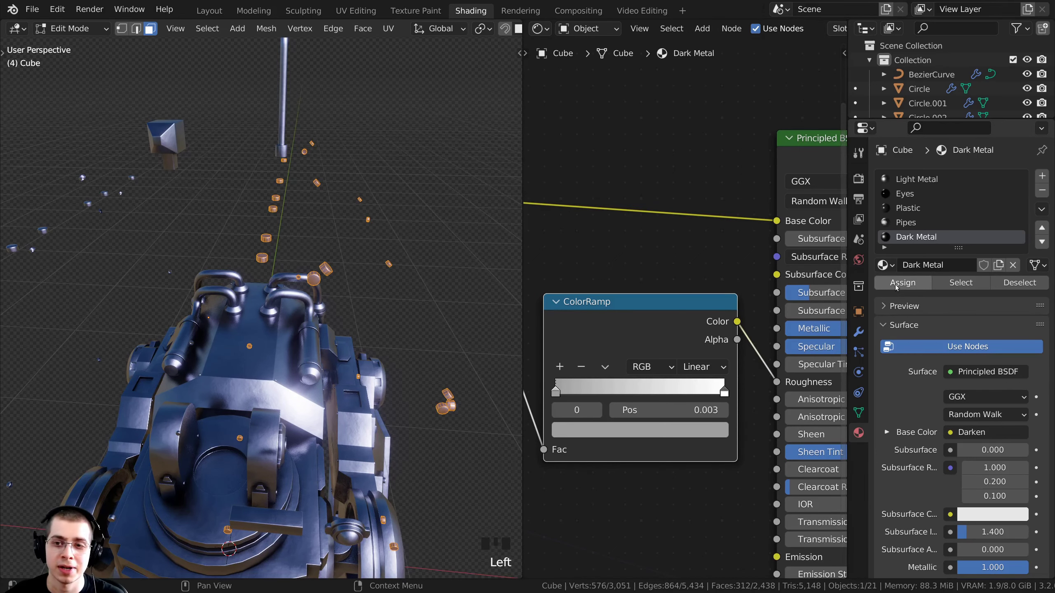
left_click(902, 283)
- Reveal the hidden head geometry, then in Object Mode select the separate object containing the antenna and roof box
middle_click_drag(338, 285, 245, 275, "shift")
key("alt+h")
key("Tab")
left_click(352, 192)
key("g")
right_click(262, 353)
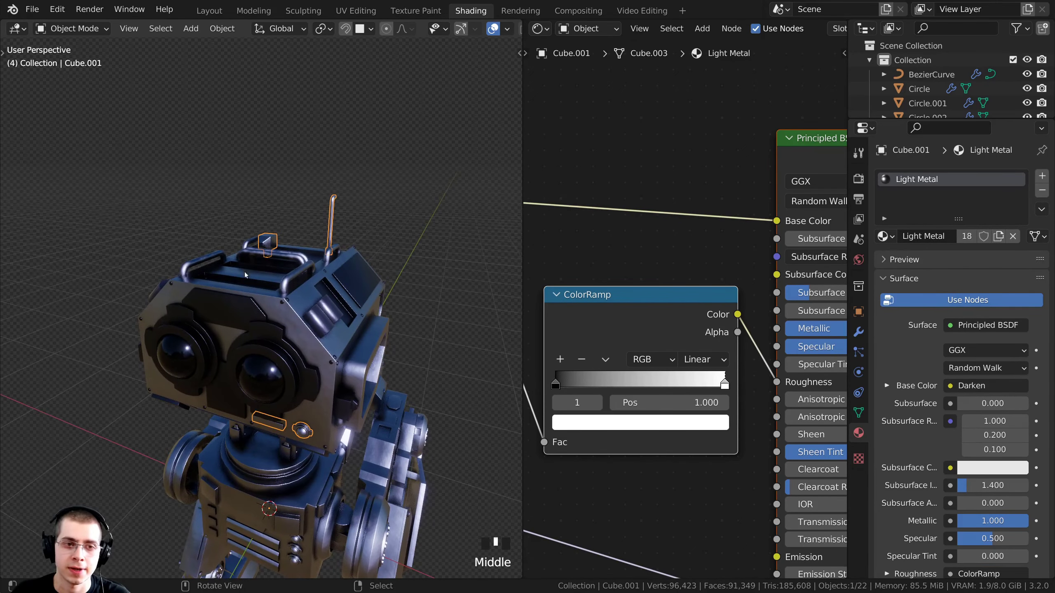
- Enter Edit Mode on the antenna object and select only the linked faceted box on the head's roof
middle_click_drag(399, 282, 318, 248, "shift")
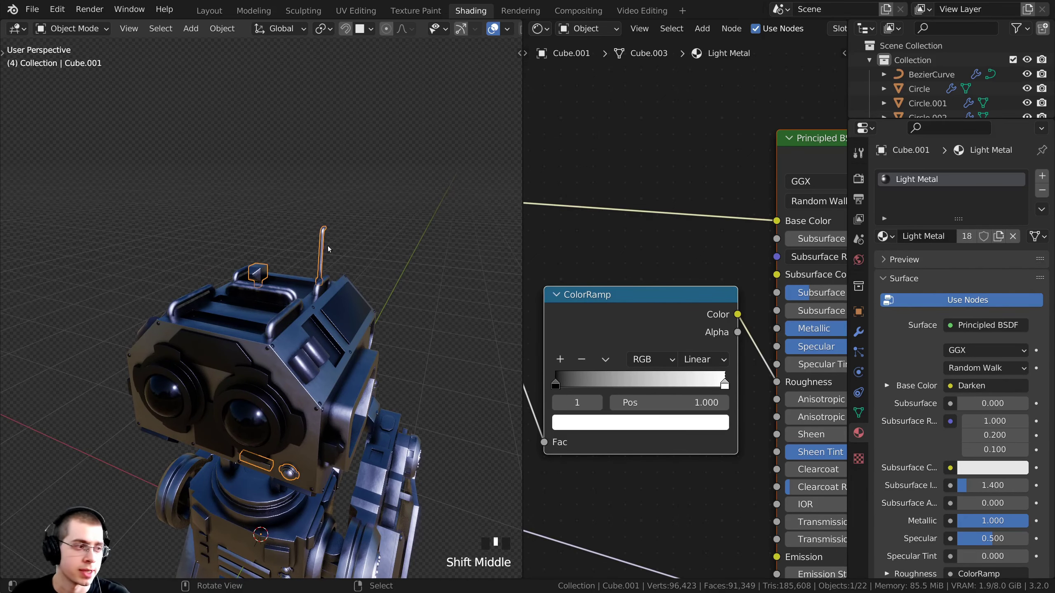
key("Tab")
scroll(306, 254, "up", 3)
middle_click_drag(306, 254, 294, 271)
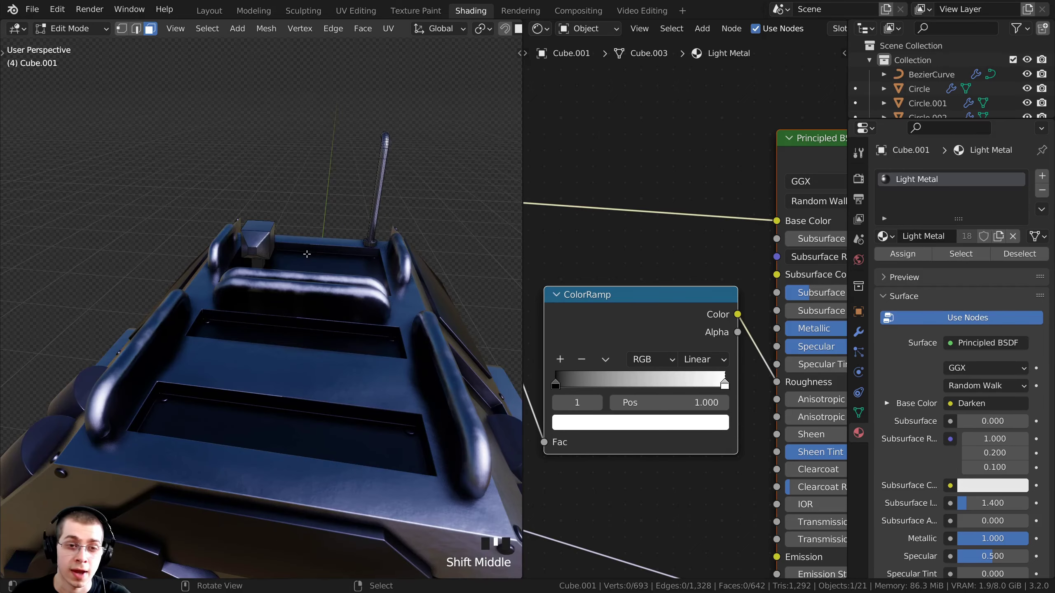
key("a")
key("a")
scroll(320, 296, "down", 1)
scroll(267, 410, "up", 1)
middle_click_drag(320, 297, 273, 338, "shift")
scroll(272, 345, "up", 3)
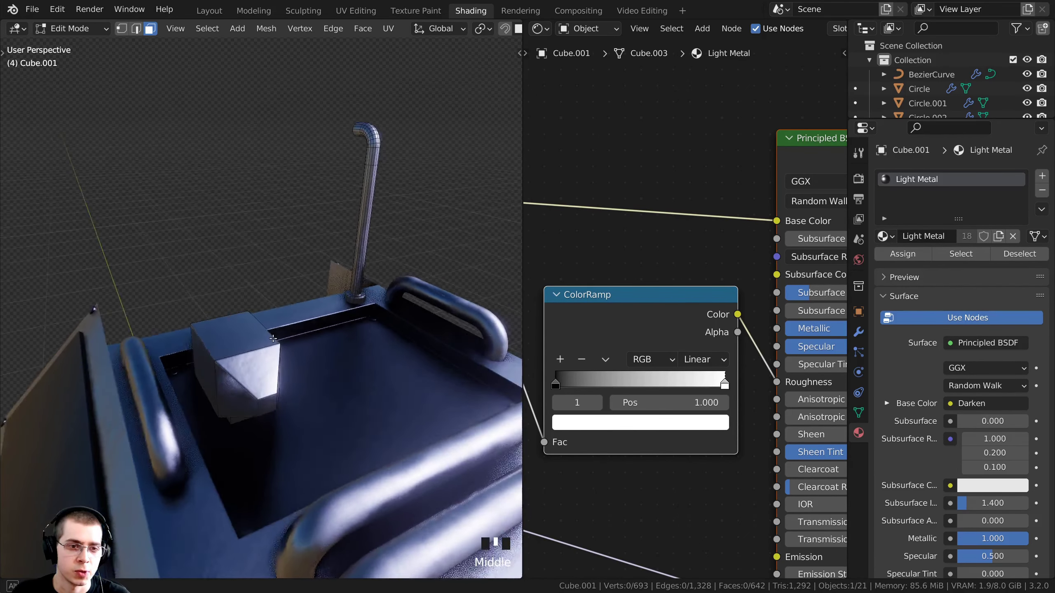
scroll(251, 326, "up", 2)
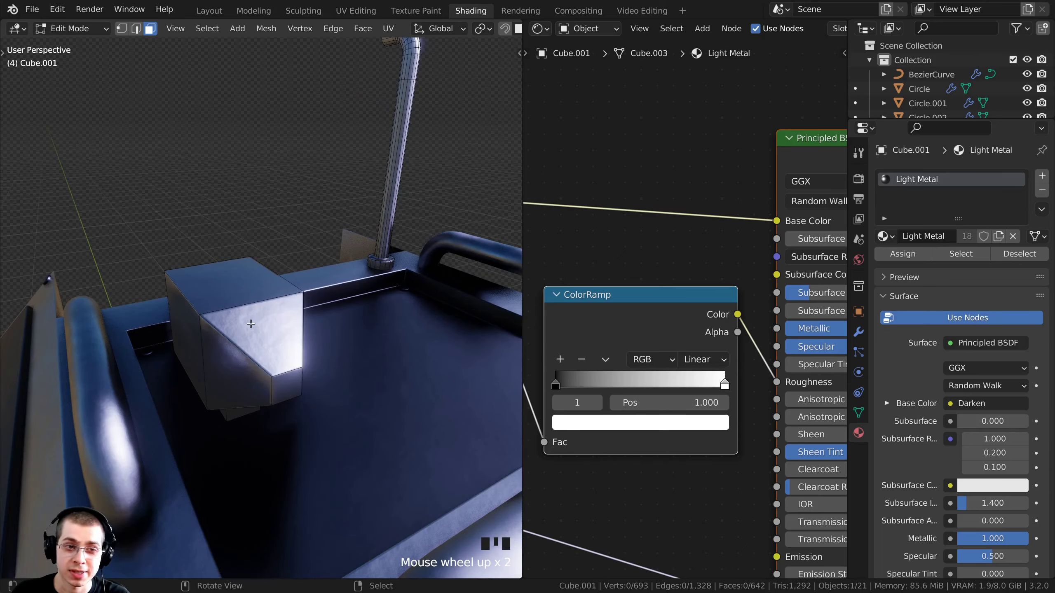
key("l")
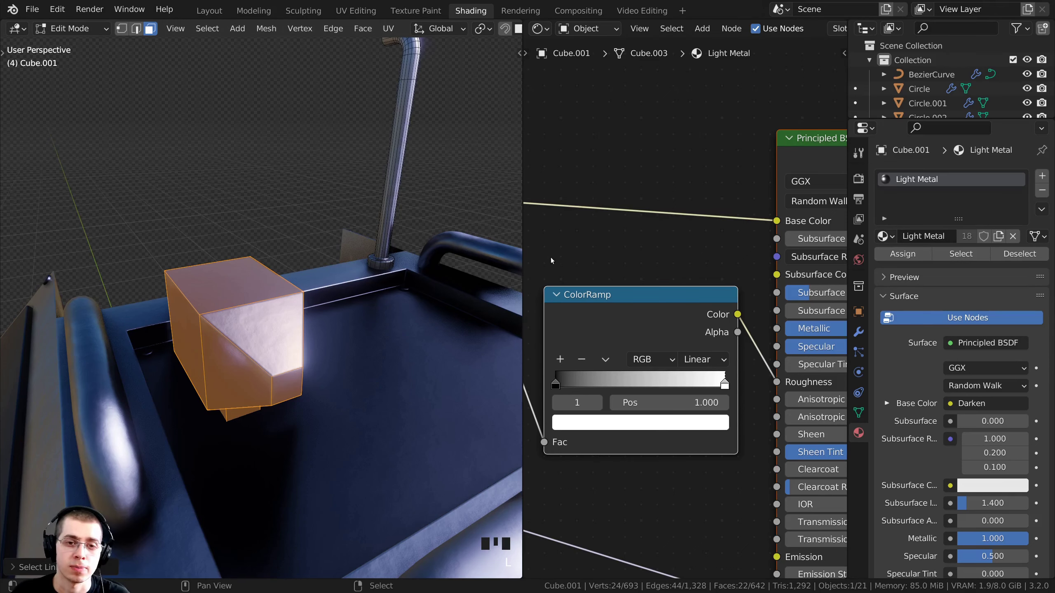
- Add a second material slot using Dark Metal and assign it to the selected roof box
left_click_drag(844, 229, 798, 229)
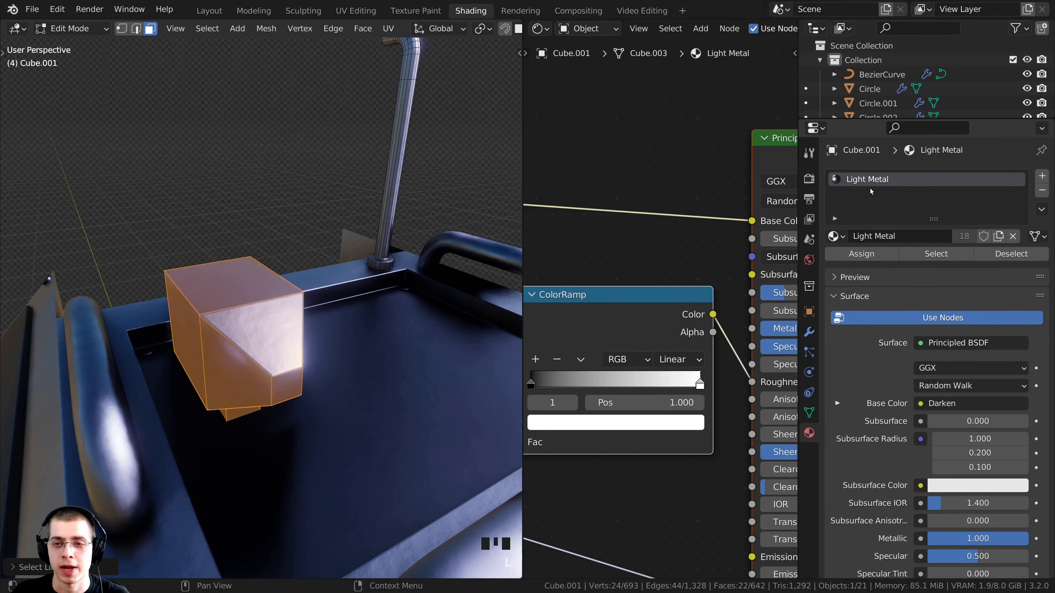
left_click(1040, 178)
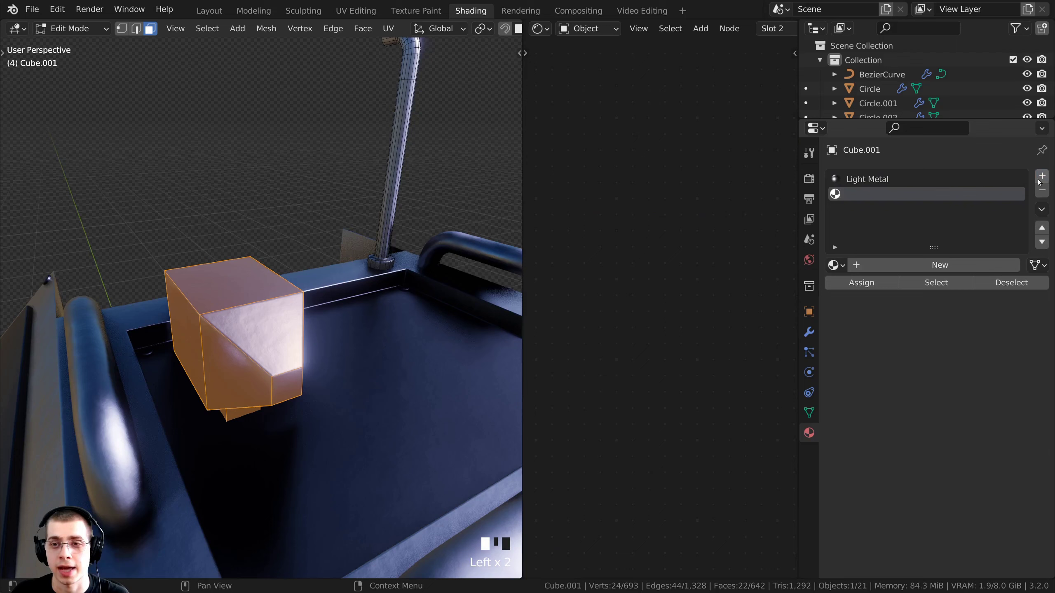
left_click(835, 265)
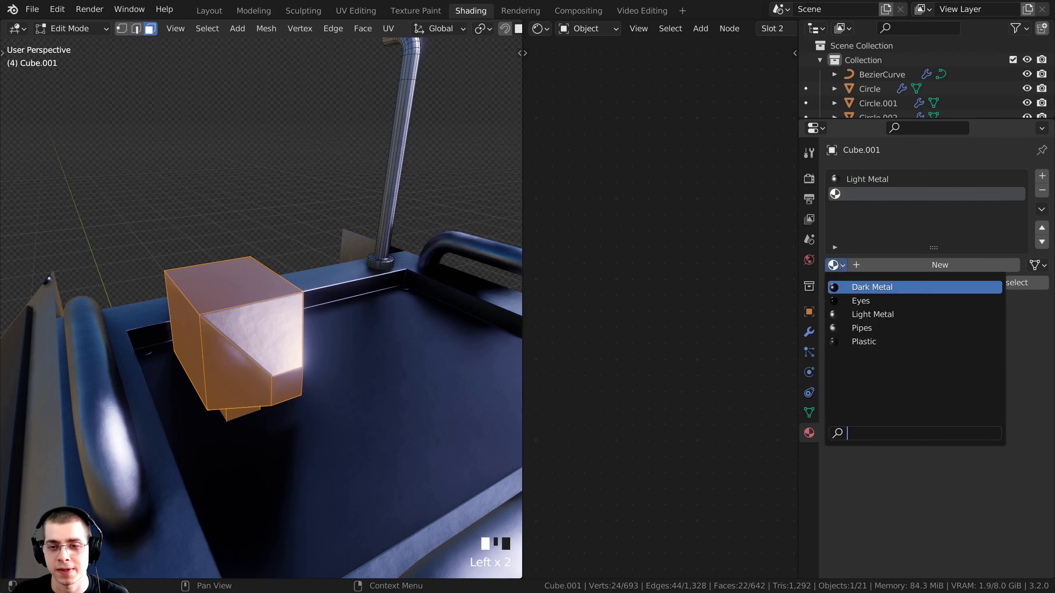
left_click(857, 290)
middle_click_drag(258, 357, 380, 353)
scroll(284, 375, "down", 3)
scroll(284, 375, "up", 2)
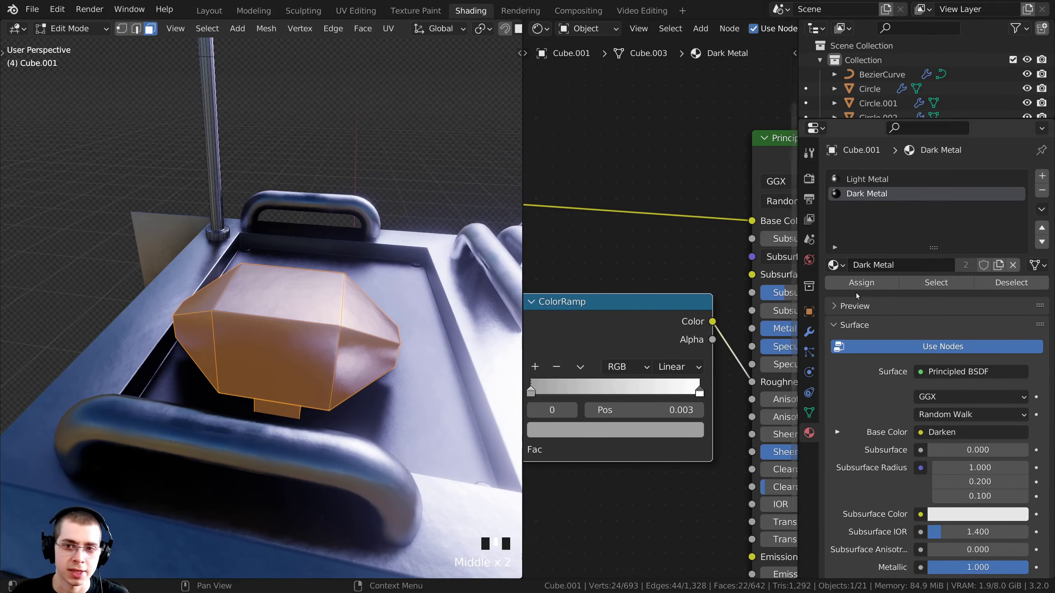
left_click(865, 285)
- Clear the selection and select only the linked antenna pipe with its base ring on the head's roof
scroll(374, 315, "down", 4)
middle_click_drag(373, 315, 282, 266)
scroll(285, 326, "up", 2)
key("alt+a")
middle_click_drag(311, 241, 333, 294, "shift")
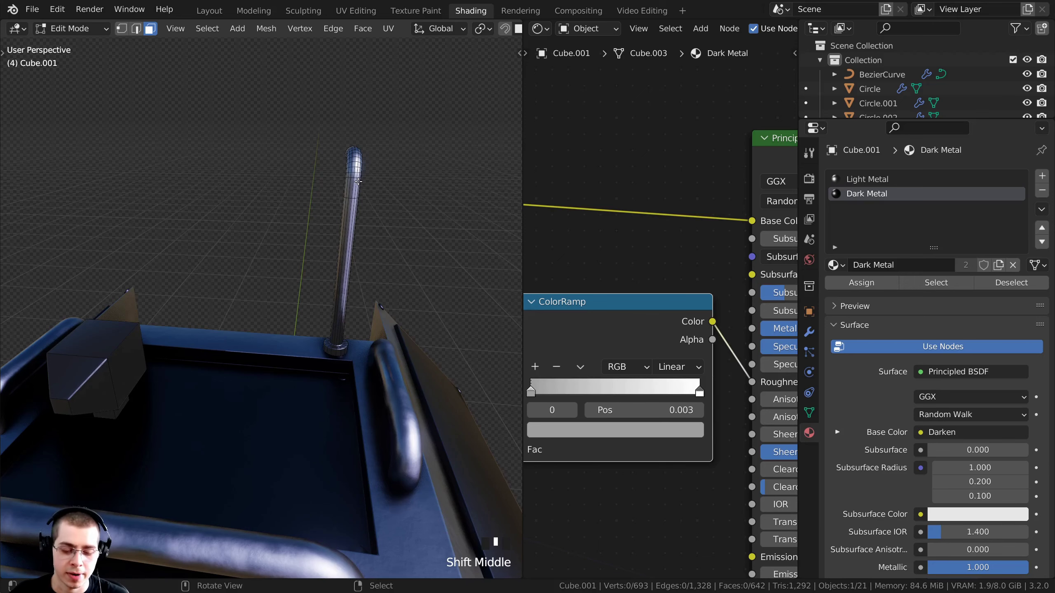
key("l")
middle_click_drag(358, 180, 313, 247)
scroll(379, 231, "down", 1)
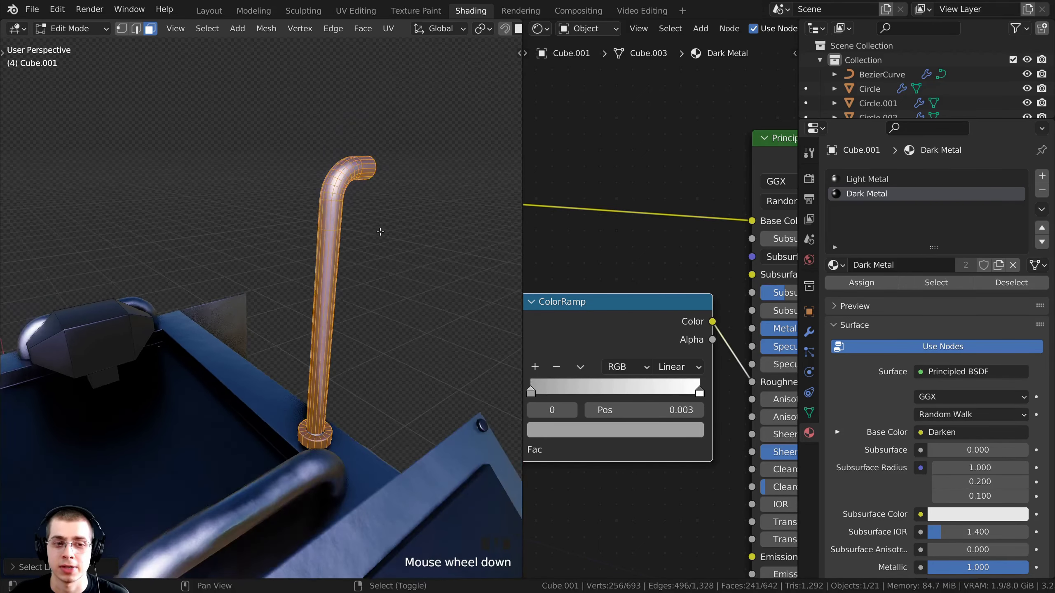
middle_click_drag(379, 232, 372, 189, "shift")
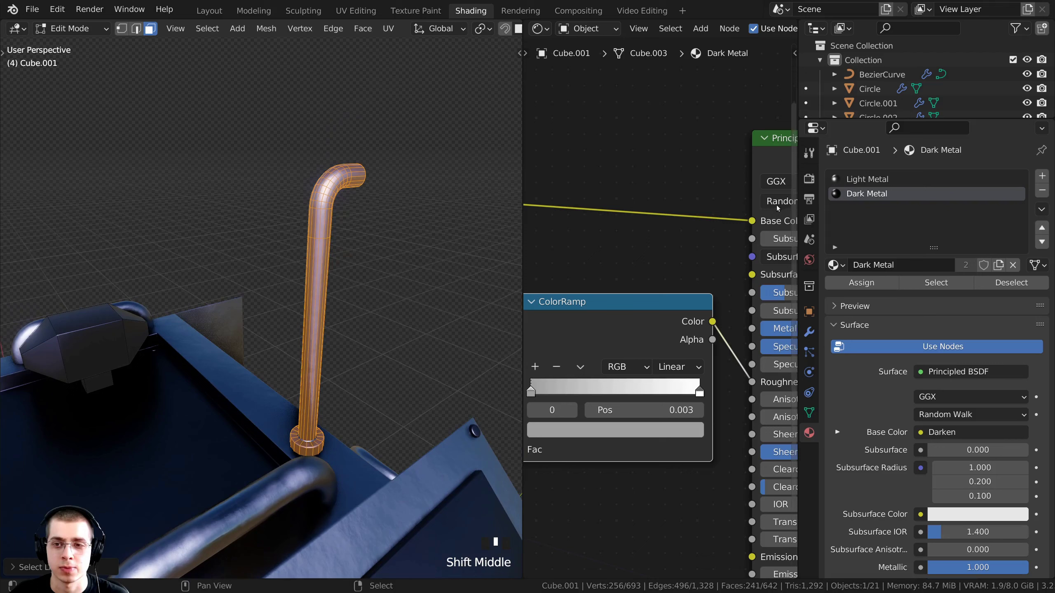
- Add a third material slot using Pipes, assign it to the selected antenna, and return to Object Mode
left_click(1042, 177)
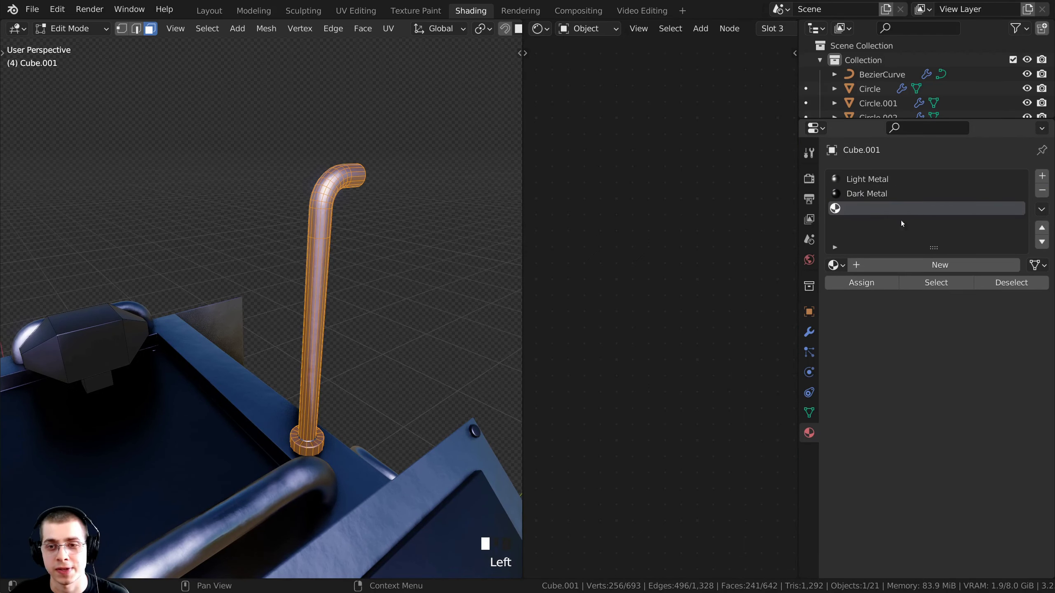
left_click(837, 266)
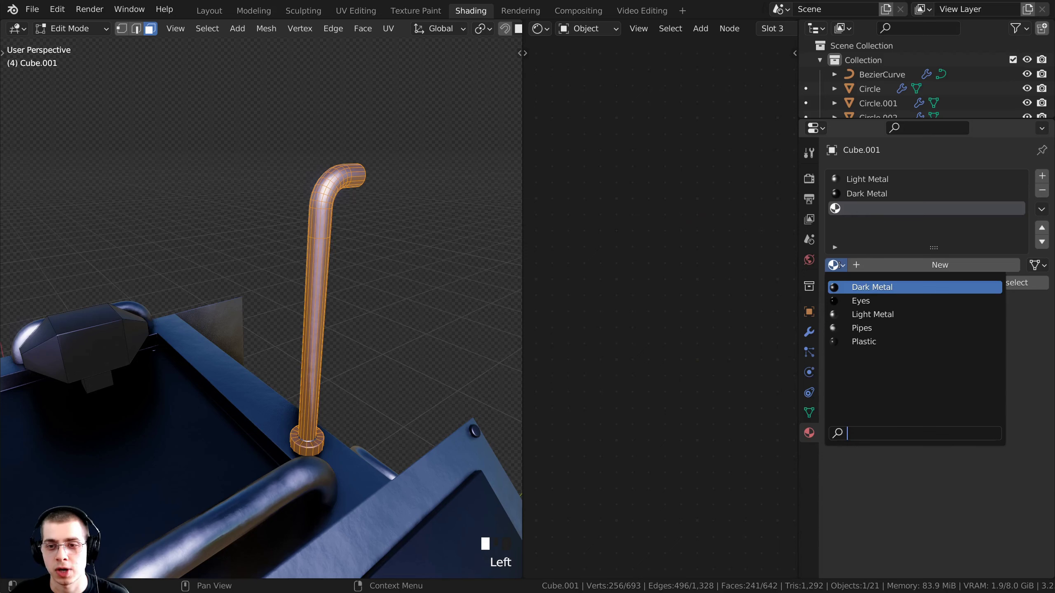
left_click(864, 328)
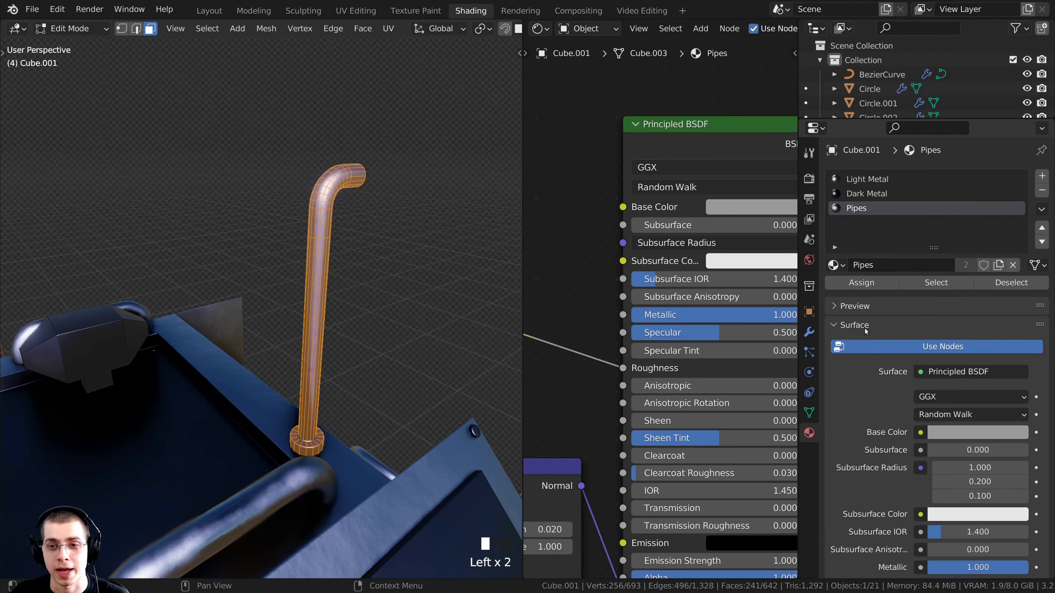
left_click(856, 284)
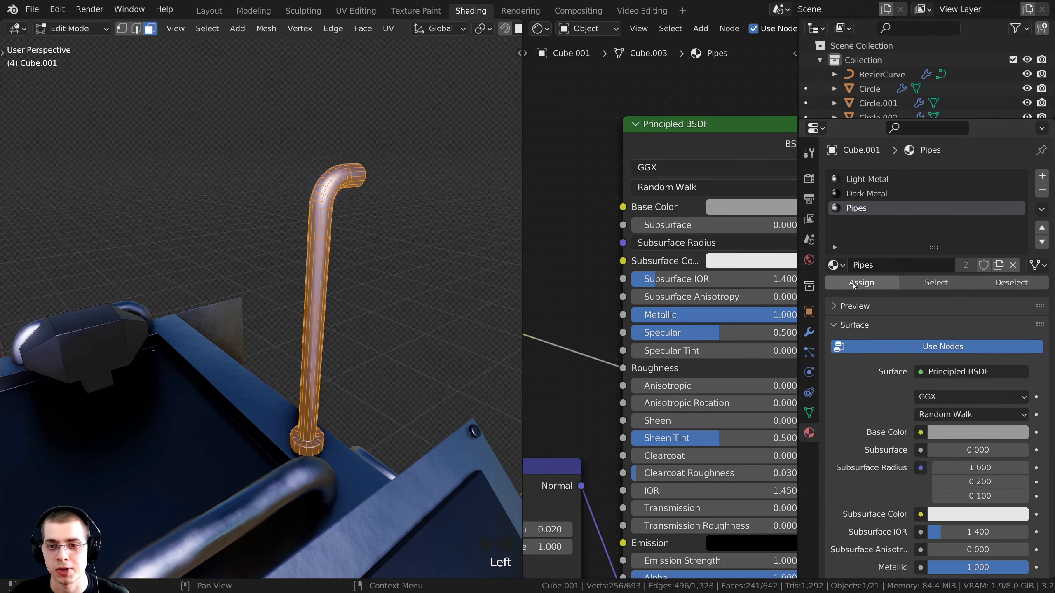
middle_click_drag(365, 287, 340, 250)
middle_click_drag(340, 249, 248, 338, "shift")
scroll(291, 249, "up", 2)
key("Tab")
scroll(273, 265, "up", 3)
scroll(261, 328, "down", 8)
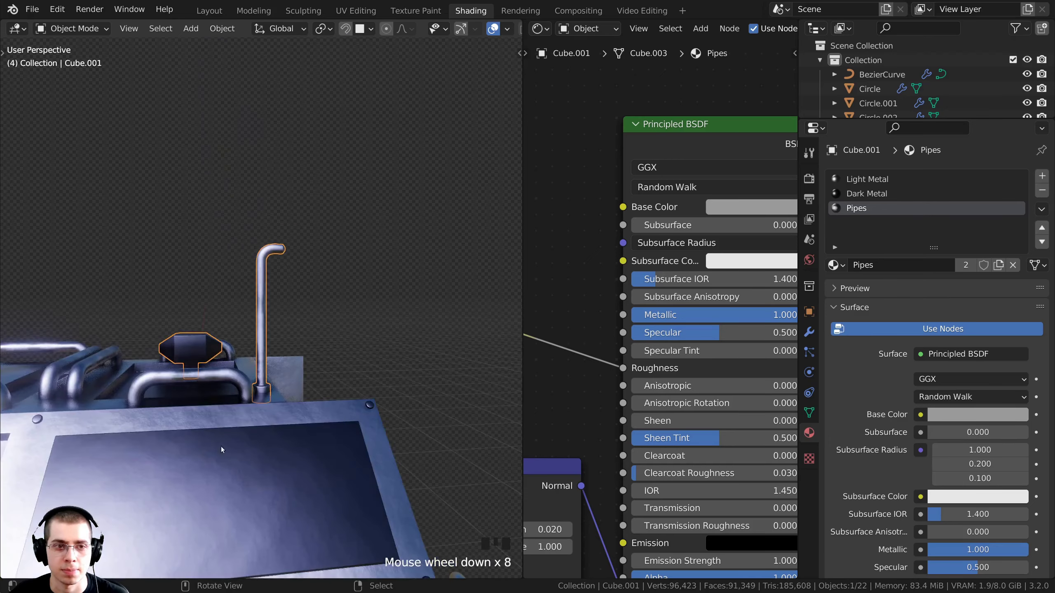
- In Edit Mode, select the rectangular plate and the lamp housing on the head's front and assign Dark Metal to them
middle_click_drag(221, 447, 384, 374)
key("Tab")
middle_click_drag(384, 374, 226, 306, "shift")
key("alt+a")
scroll(305, 399, "up", 3)
scroll(225, 306, "up", 1)
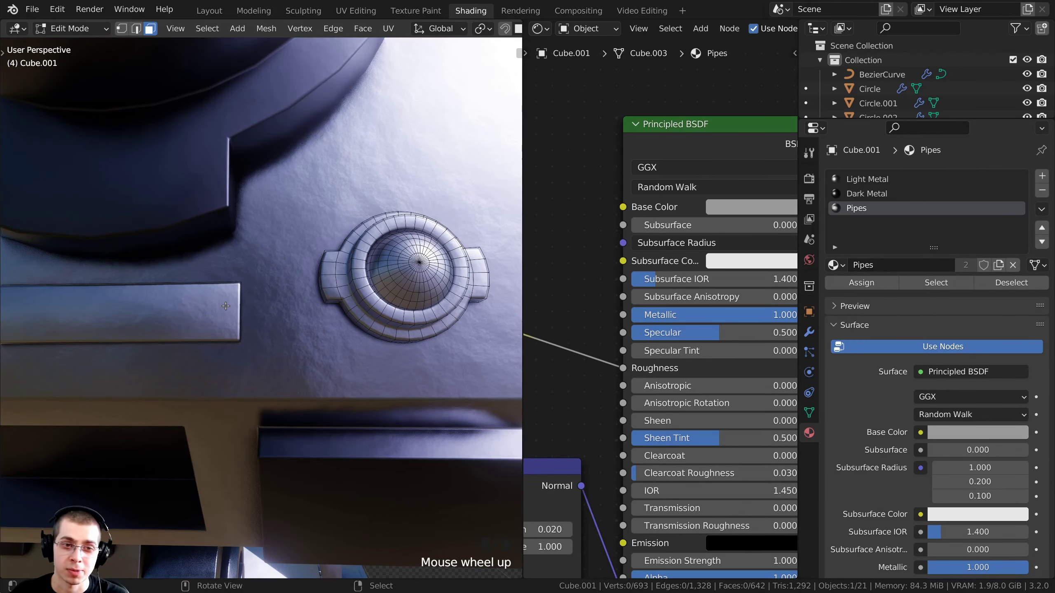
key("l")
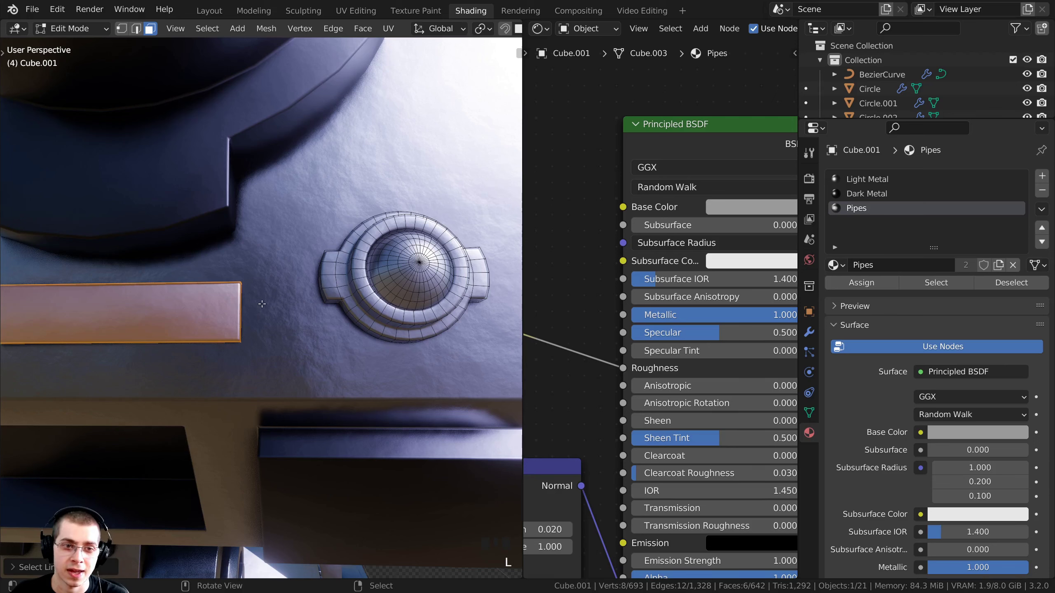
key("l")
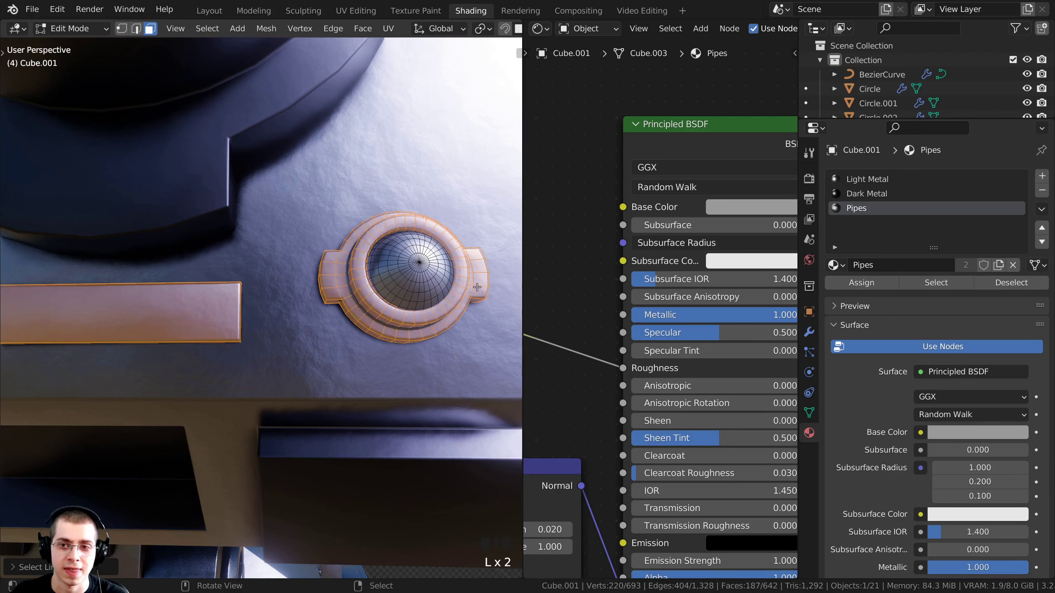
left_click(865, 195)
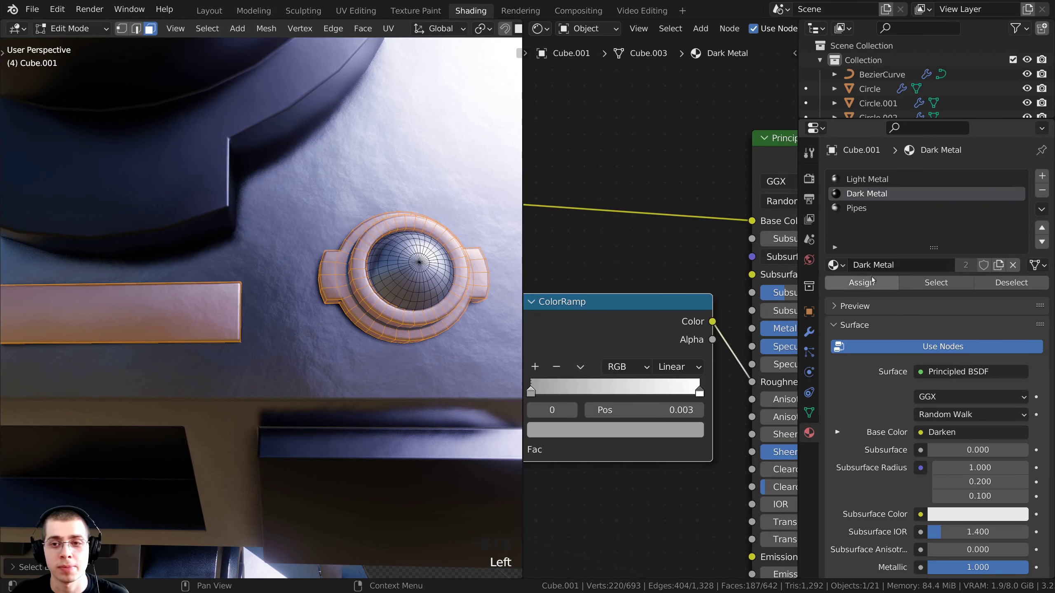
left_click(869, 284)
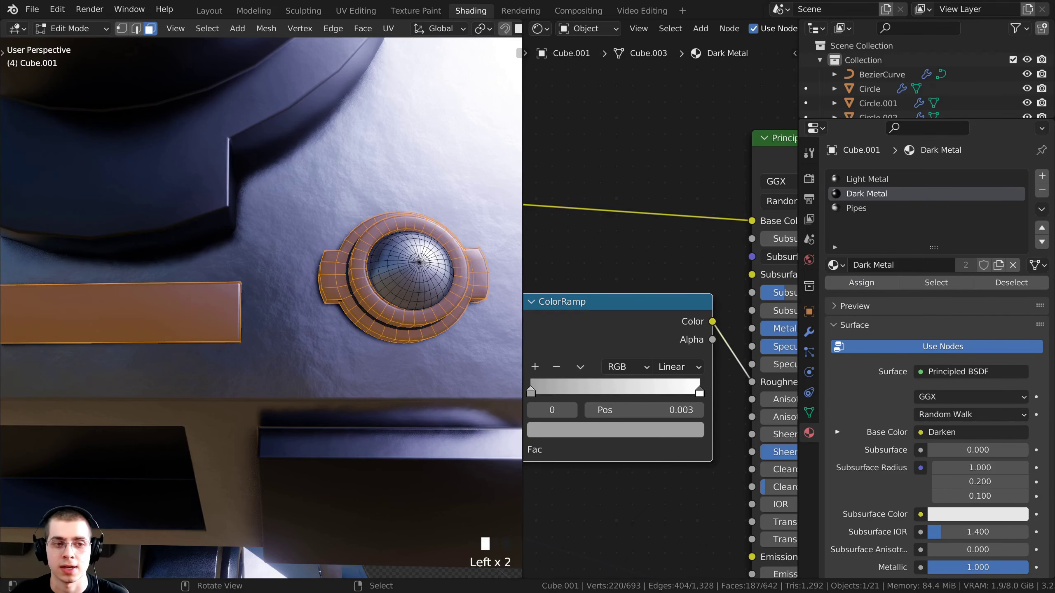
- Clear the selection and select only the linked round dome inside the front lamp housing
scroll(344, 372, "down", 6)
middle_click_drag(349, 368, 257, 295)
key("alt+a")
scroll(252, 292, "up", 2)
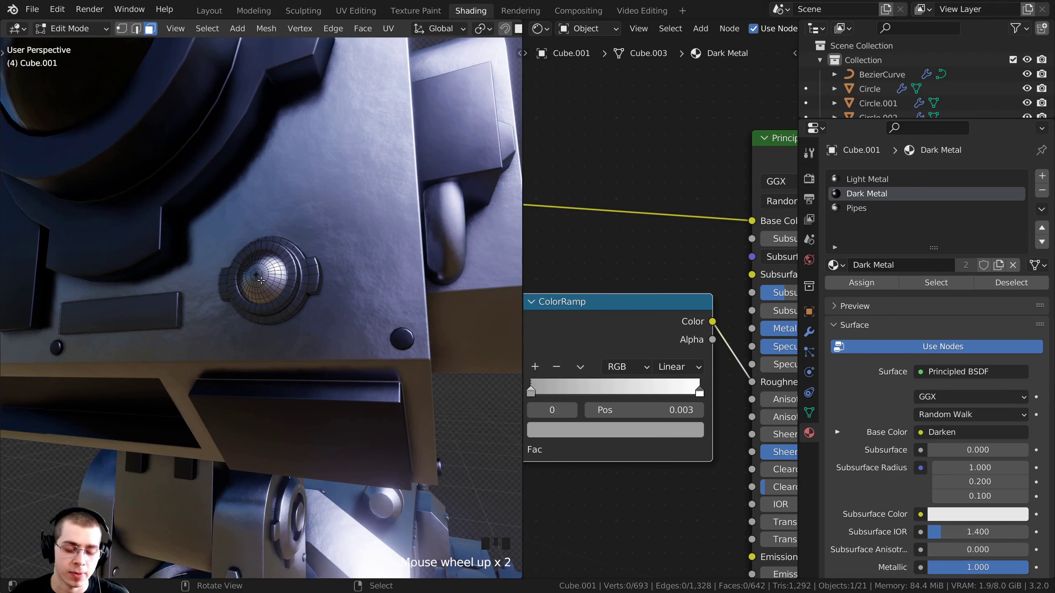
key("l")
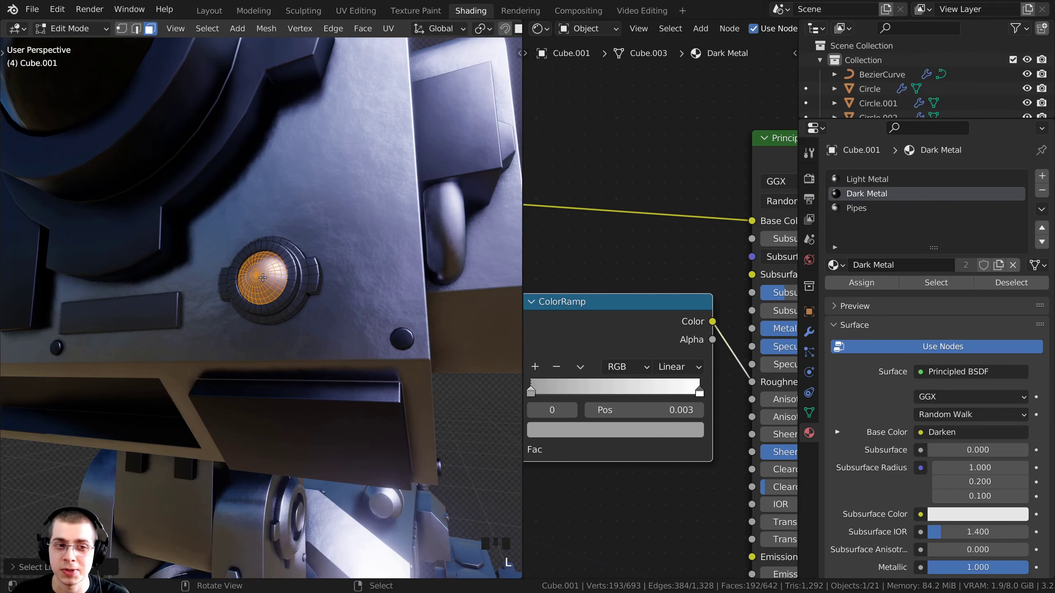
middle_click_drag(263, 278, 250, 264)
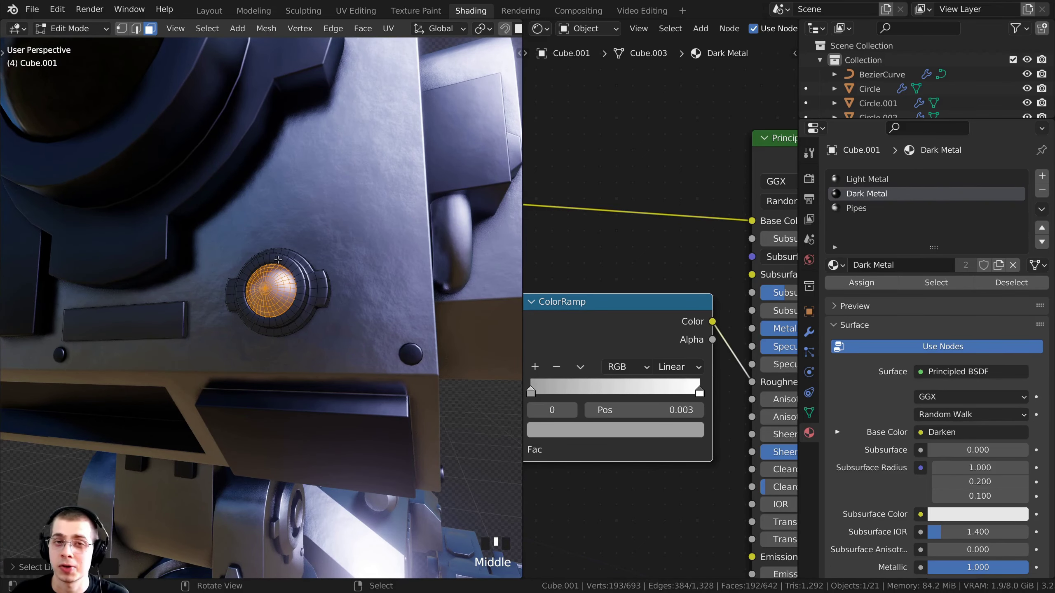
- Add a fourth material slot with a new material named Red Light
left_click(1041, 176)
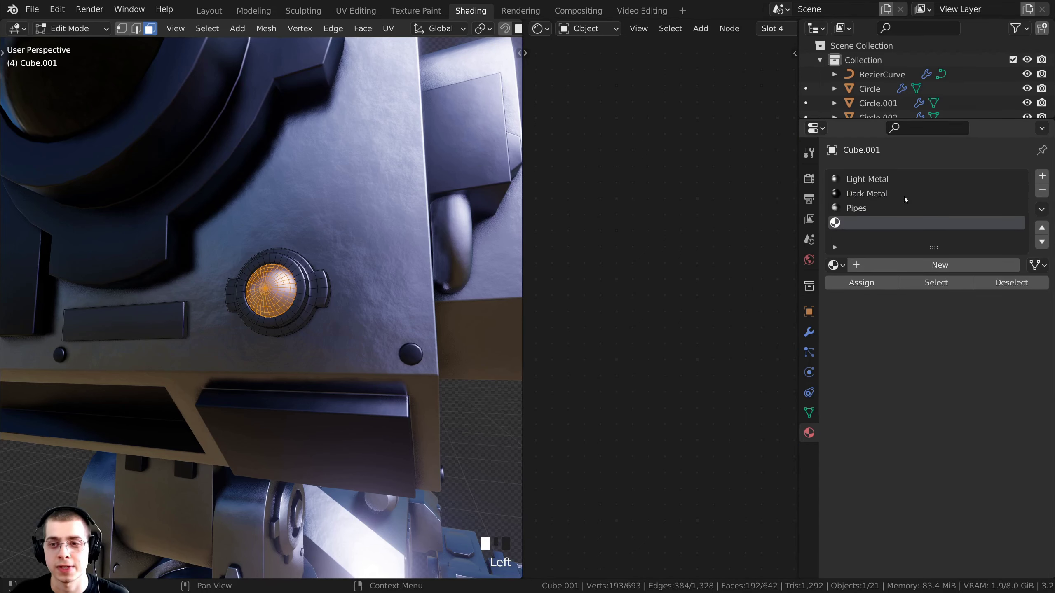
left_click(871, 265)
double_click(889, 265)
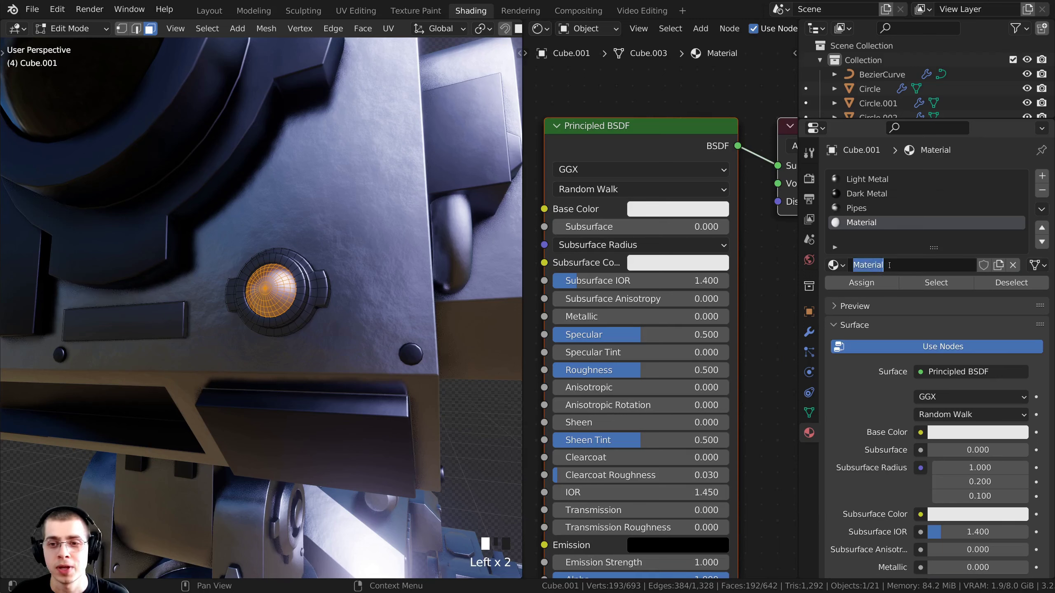
type("Red Li")
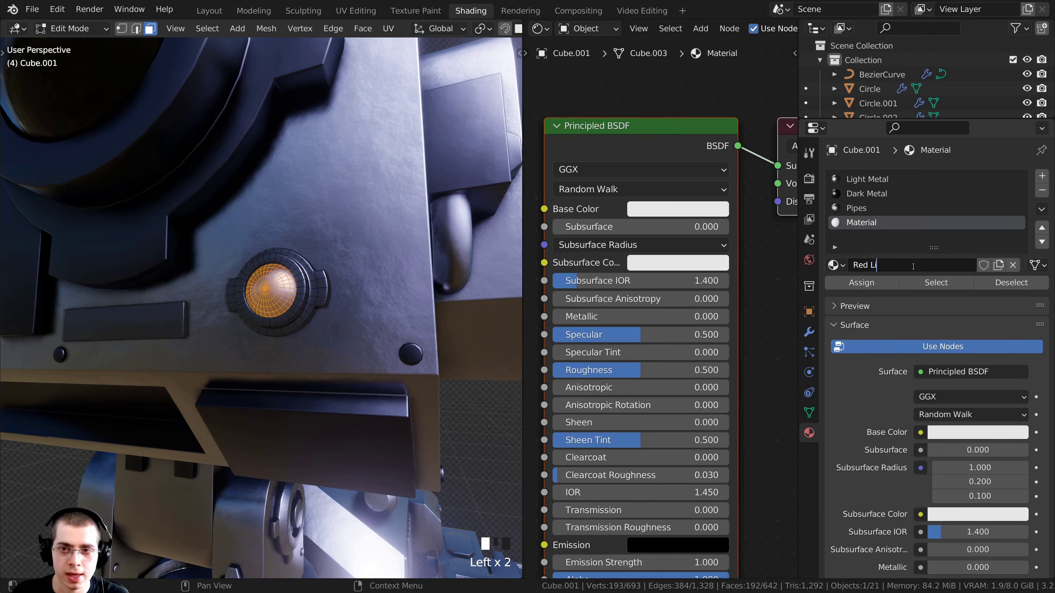
type("ght")
key("Return")
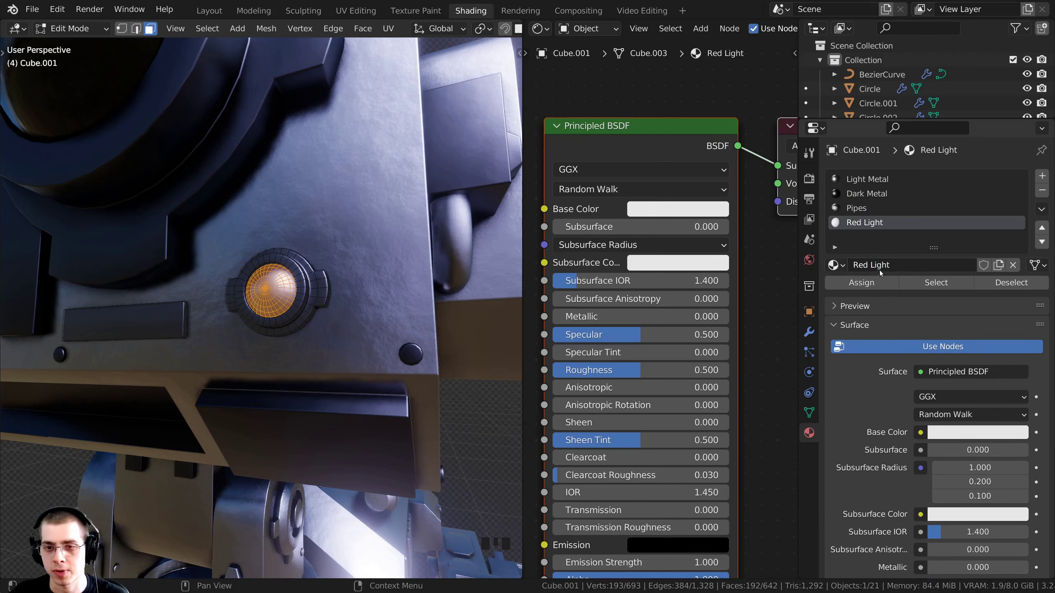
- Widen the node editor and delete the Principled BSDF node from the Red Light material
left_click_drag(524, 258, 294, 259)
scroll(520, 191, "down", 2)
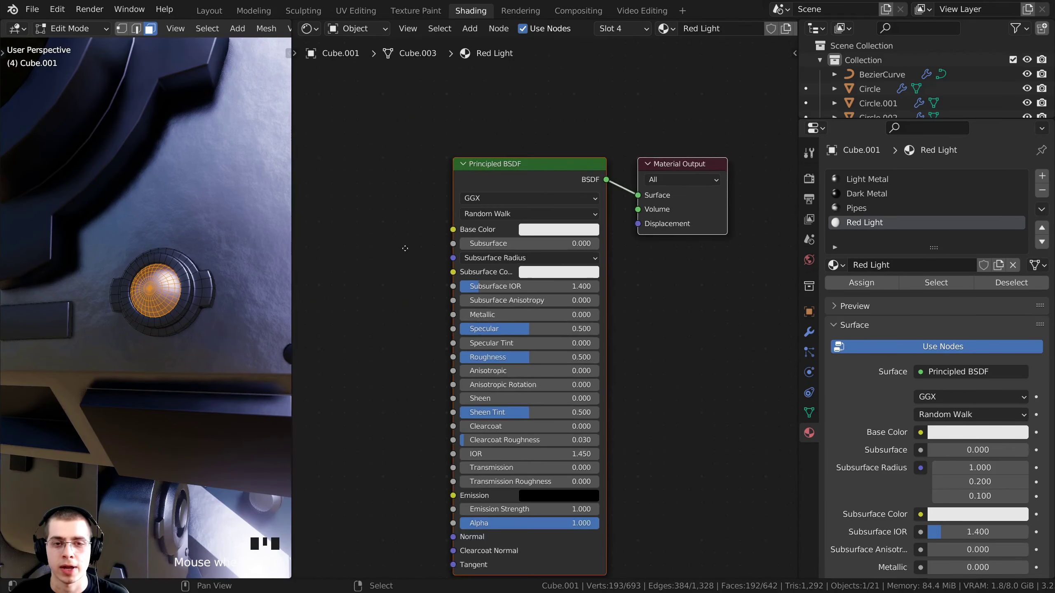
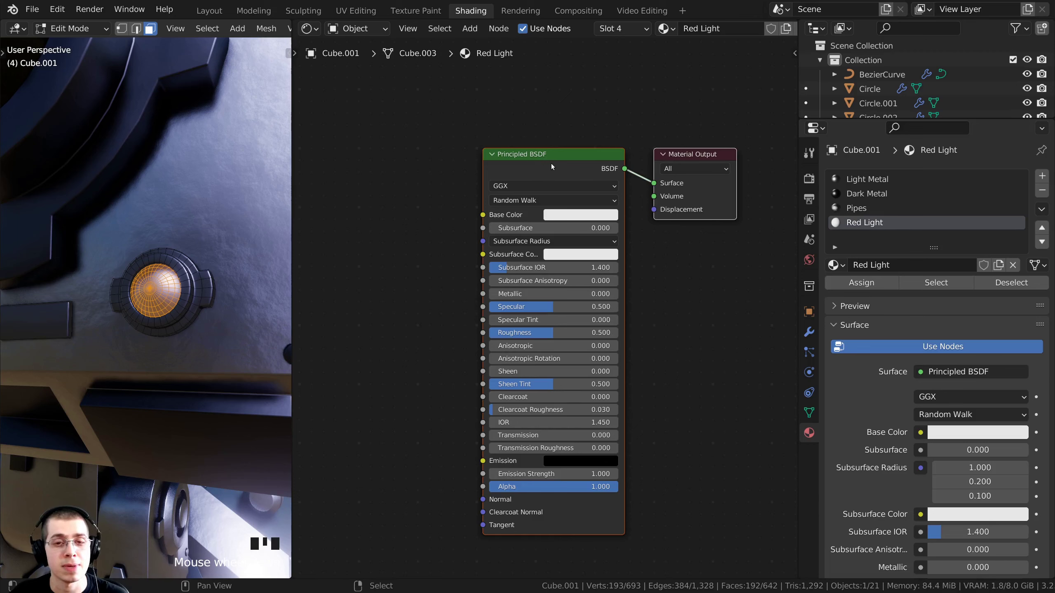
left_click_drag(571, 165, 552, 165)
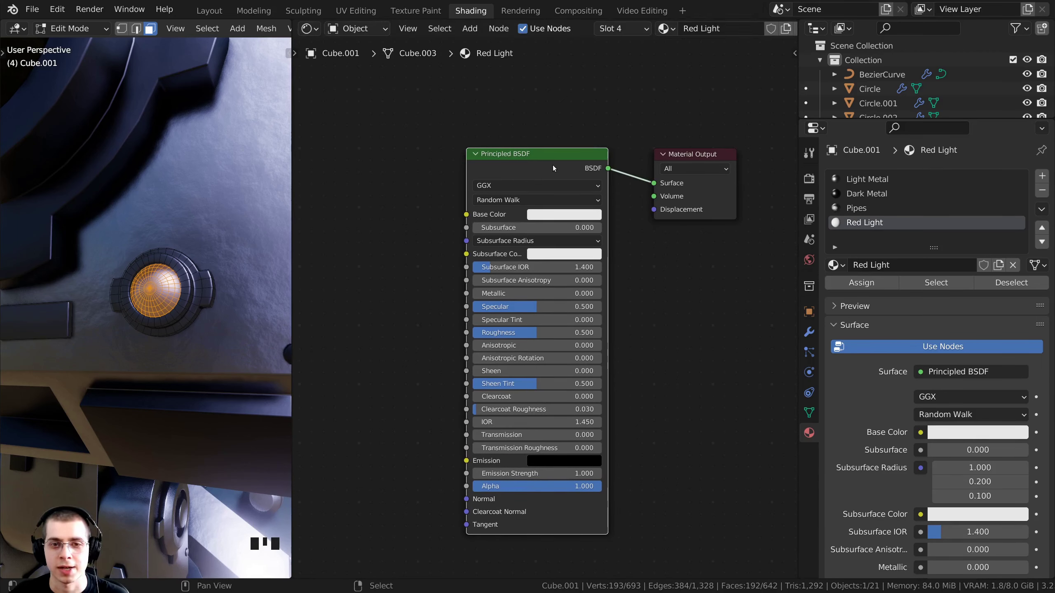
key("x")
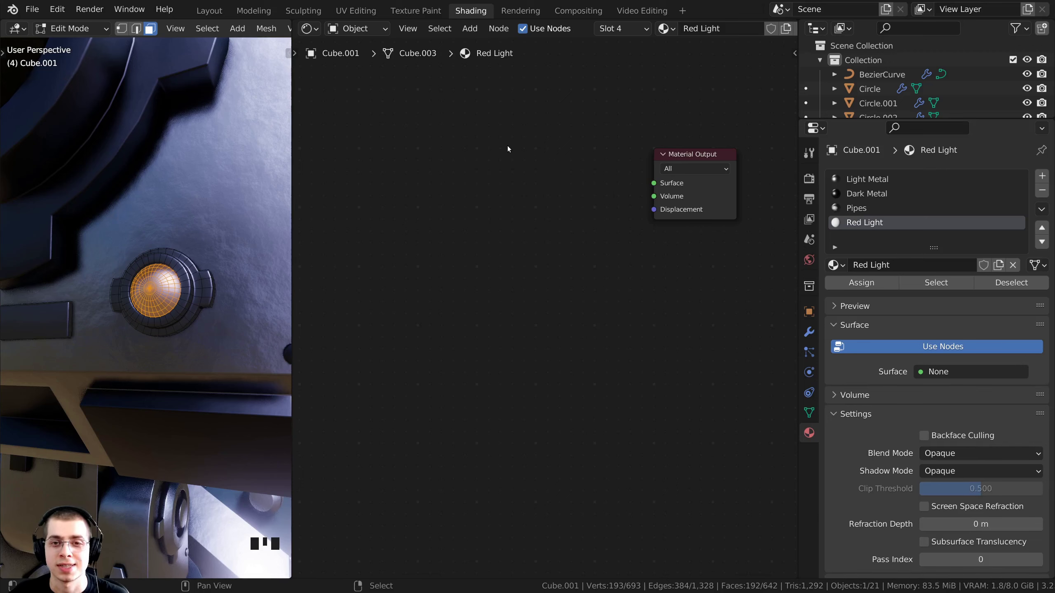
- Add an Emission shader node and connect its output to the Surface input of the Material Output
key("shift+a")
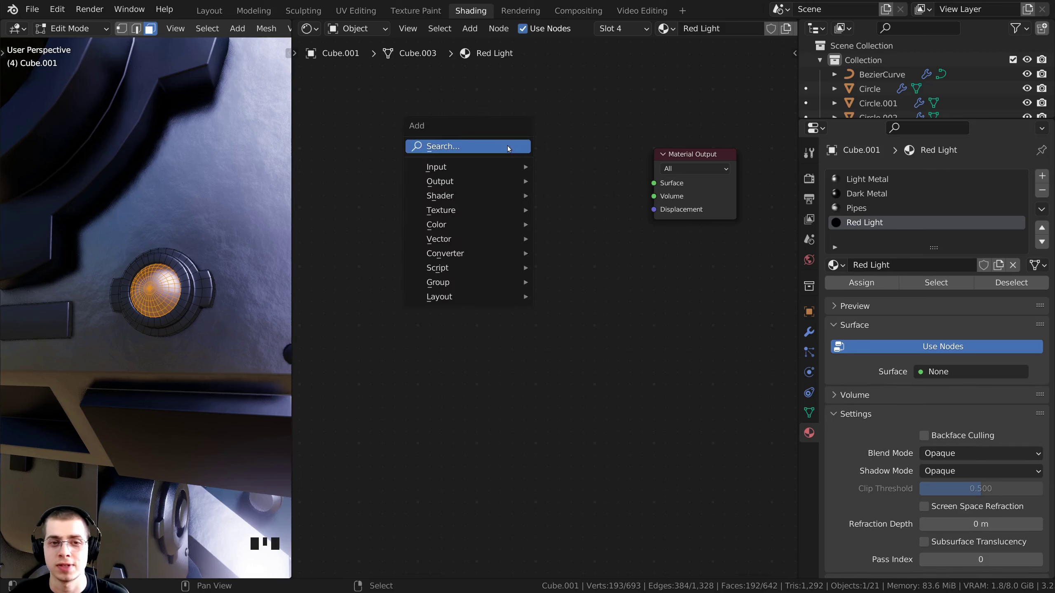
left_click(463, 147)
type("em")
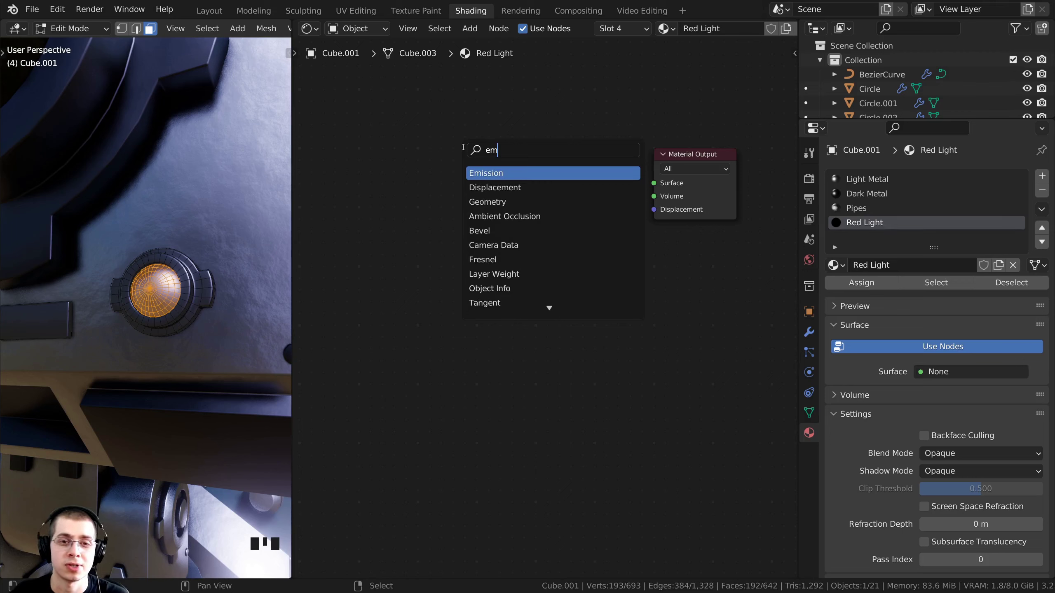
left_click(485, 172)
left_click(493, 190)
middle_click_drag(510, 195, 486, 243)
scroll(481, 245, "up", 1)
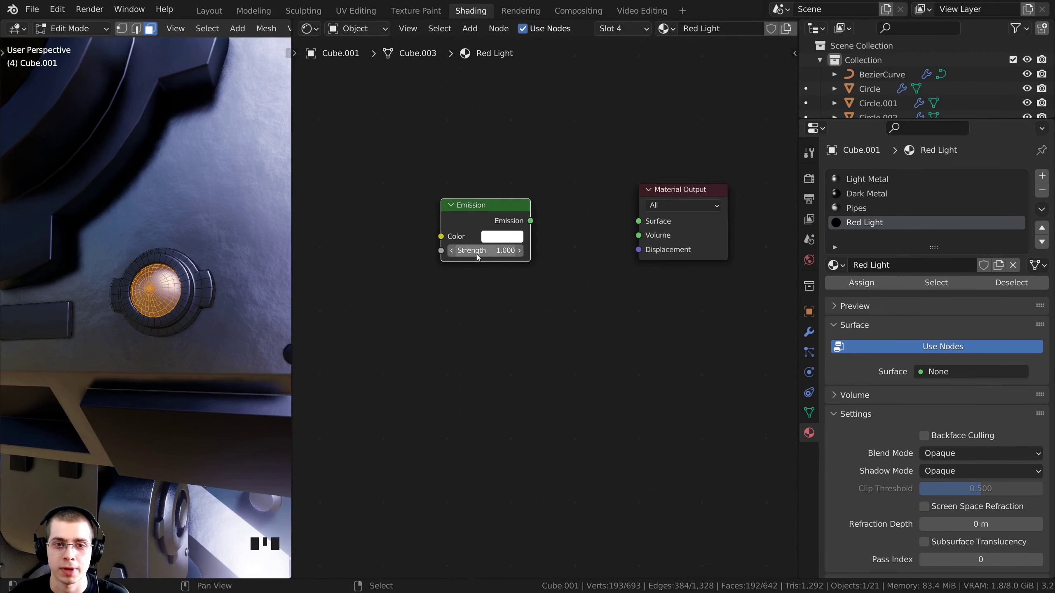
left_click_drag(530, 215, 646, 214)
key("g")
- Assign the Red Light material to the selected lamp dome and return to Object Mode
middle_click_drag(274, 261, 255, 281)
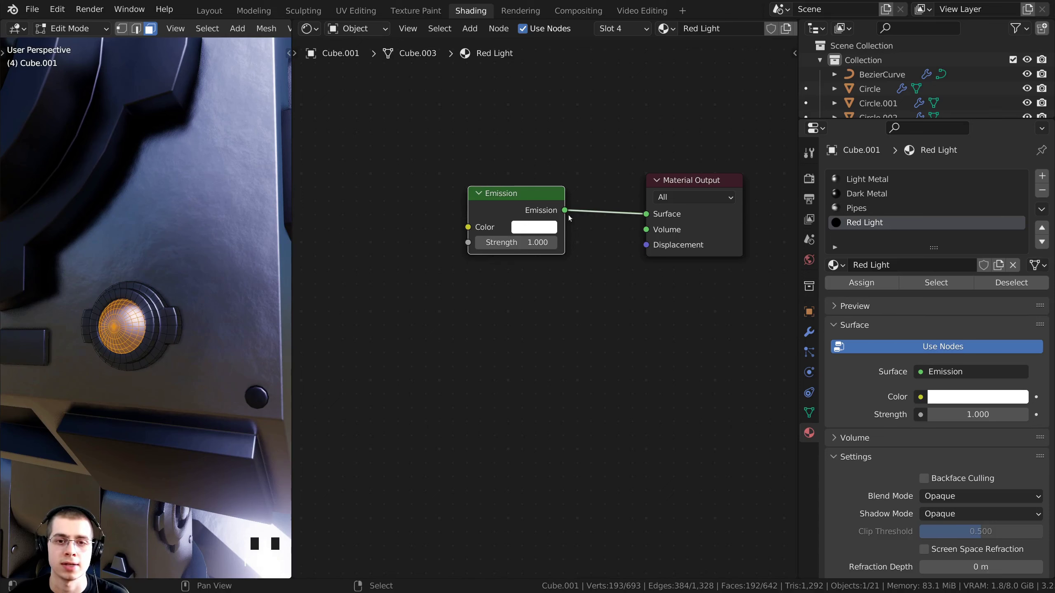
middle_click_drag(168, 340, 190, 340)
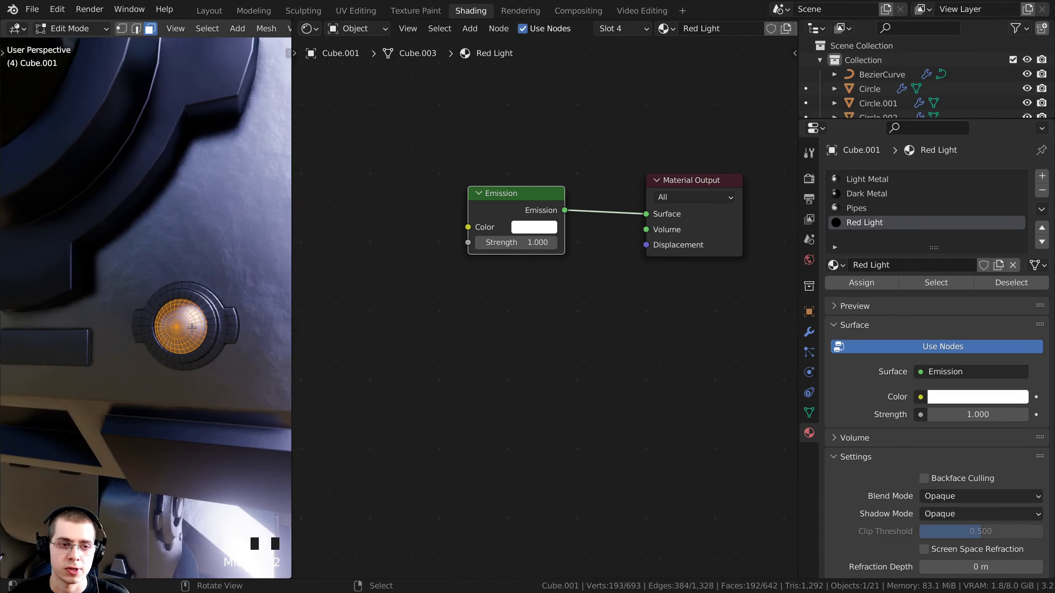
left_click(857, 225)
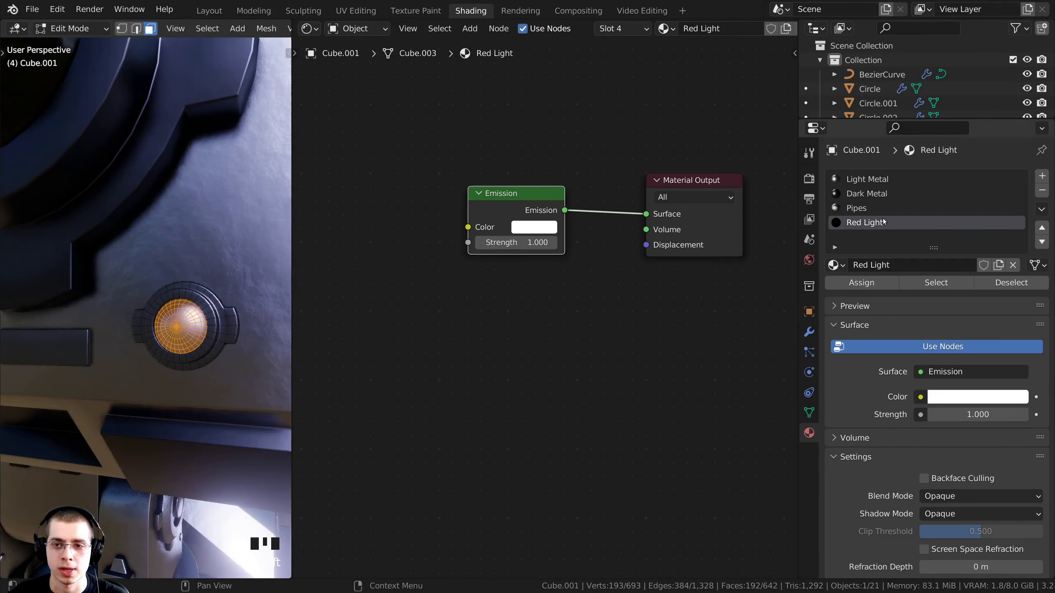
left_click(859, 282)
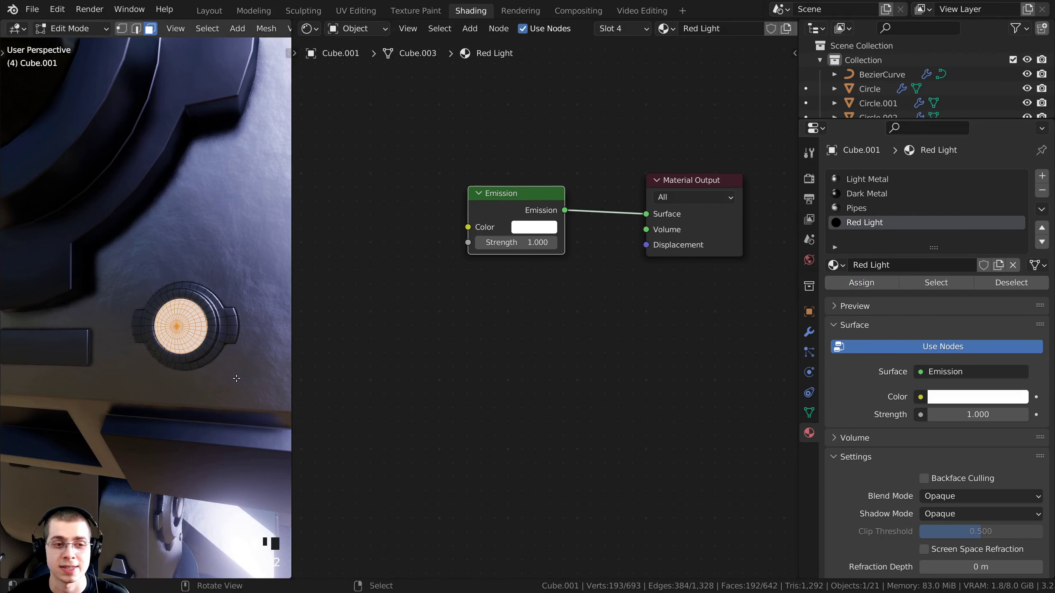
middle_click_drag(191, 366, 207, 381)
key("Tab")
scroll(97, 326, "up", 3)
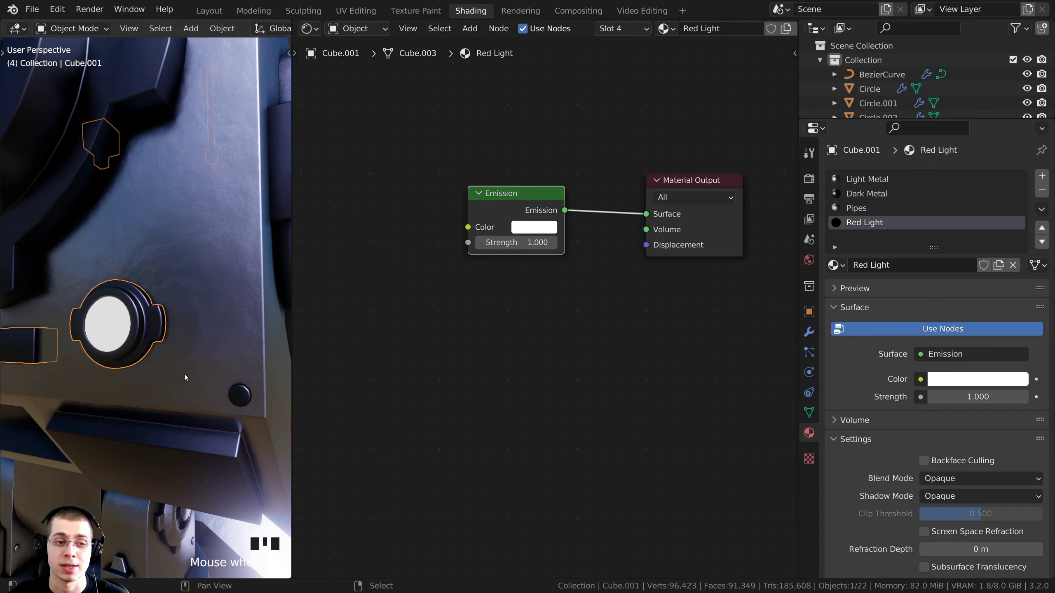
middle_click_drag(188, 376, 208, 374)
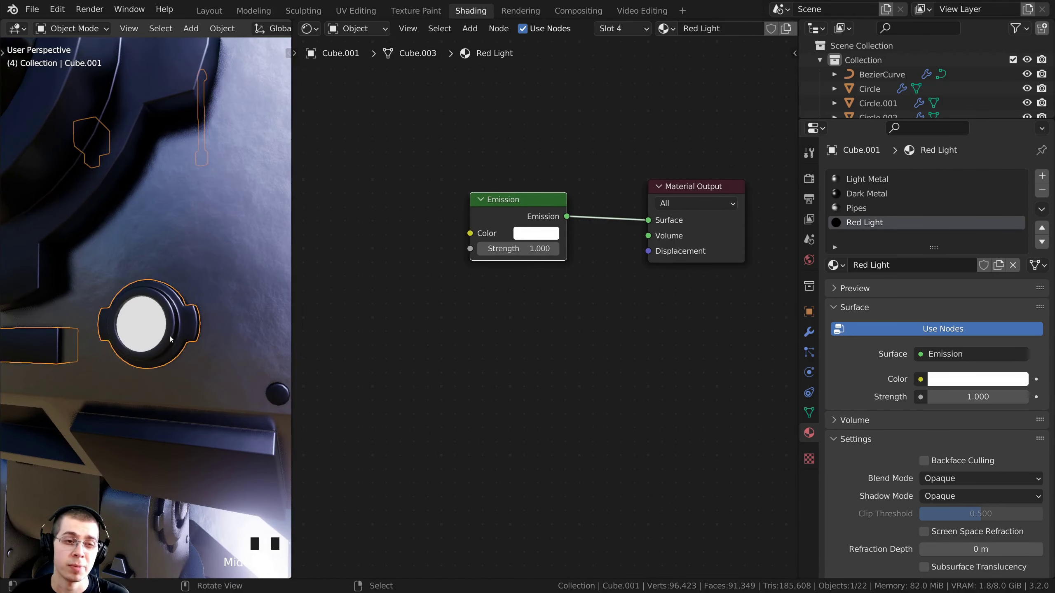
- Set the Emission strength to 50, deselect everything and inspect the lamp's glow on the head
left_click(514, 249)
type("50")
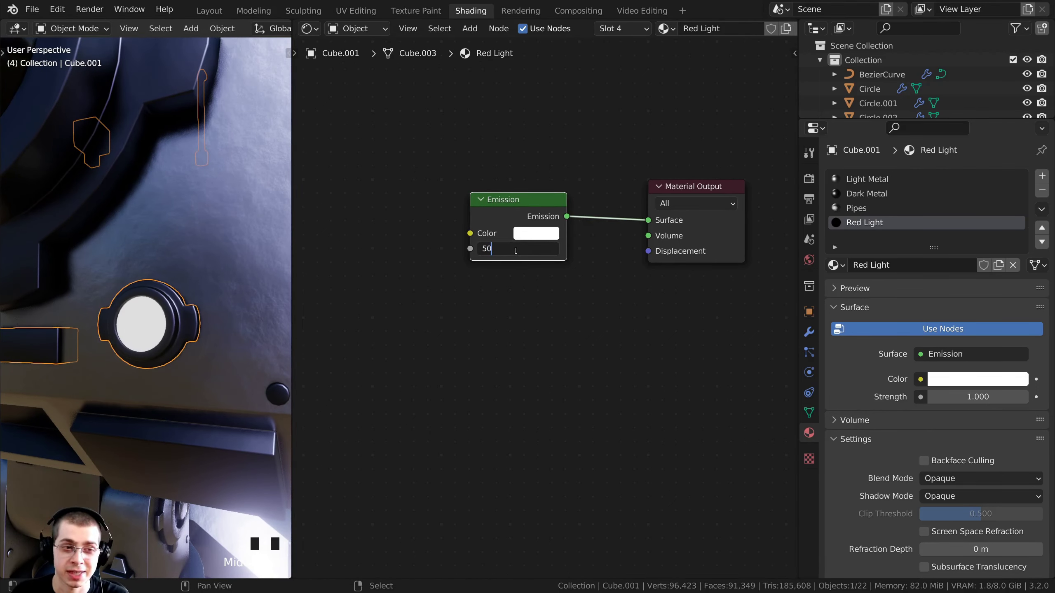
key("Return")
scroll(150, 341, "down", 4)
middle_click_drag(149, 341, 158, 344)
key("alt+a")
middle_click_drag(160, 299, 191, 320)
scroll(140, 322, "up", 2)
scroll(171, 317, "up", 2)
scroll(454, 276, "up", 2)
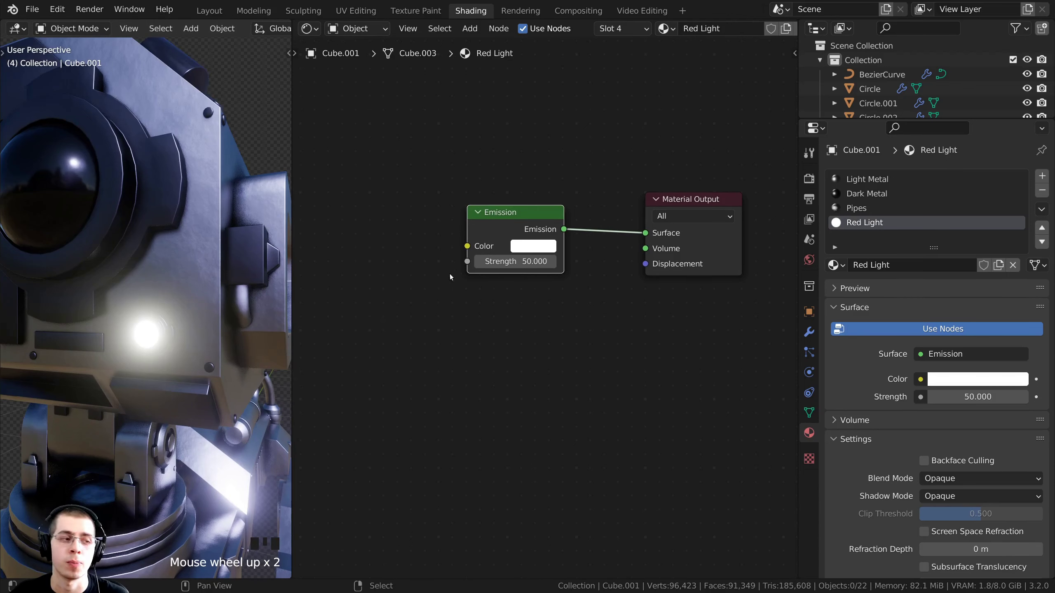
- Set the Emission node's color to a fully saturated red and inspect the lamp's glow
left_click(508, 270)
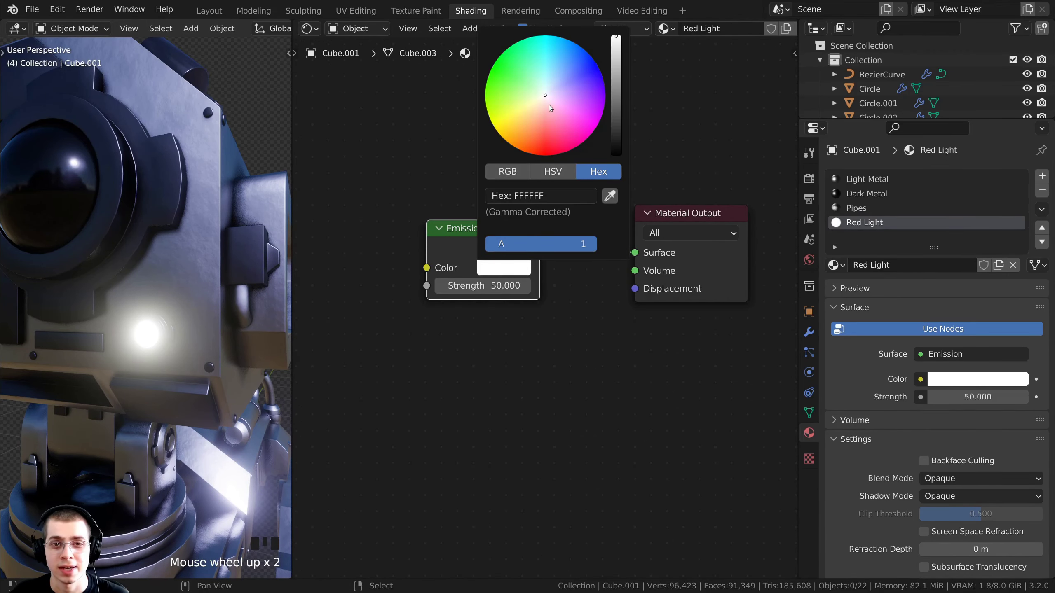
left_click_drag(550, 108, 545, 152)
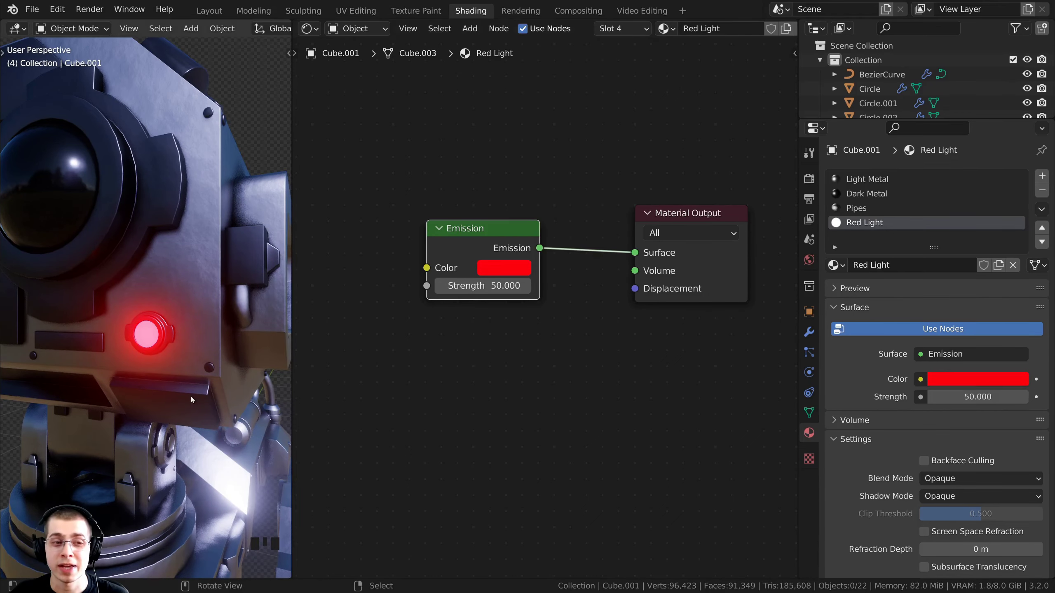
scroll(191, 396, "up", 4)
scroll(169, 404, "down", 1)
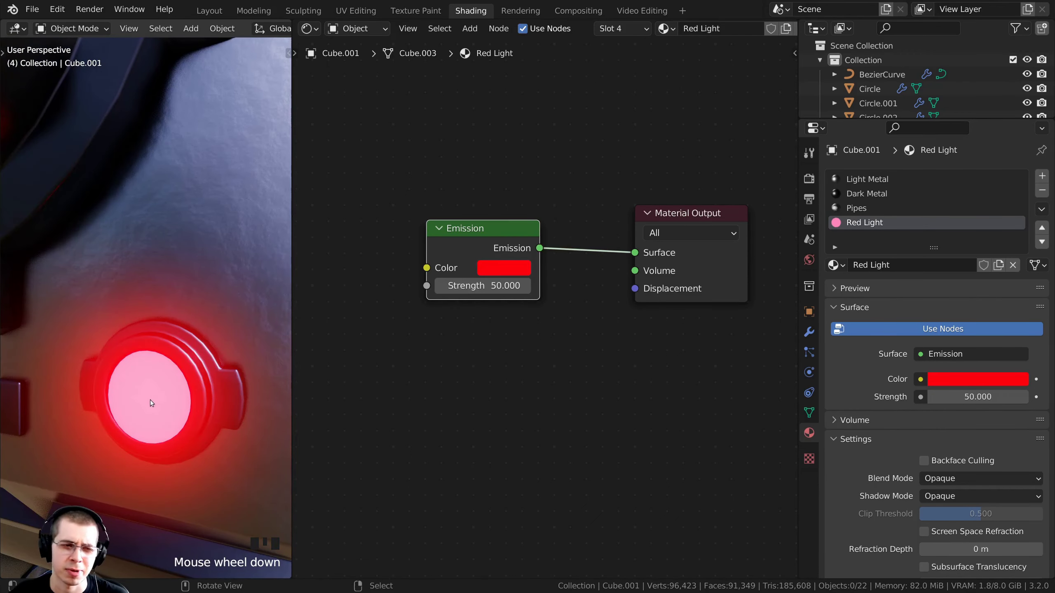
scroll(154, 398, "down", 2)
- Lighten the Red Light material's Emission color to the softer red FF4A3D
middle_click_drag(449, 267, 435, 320)
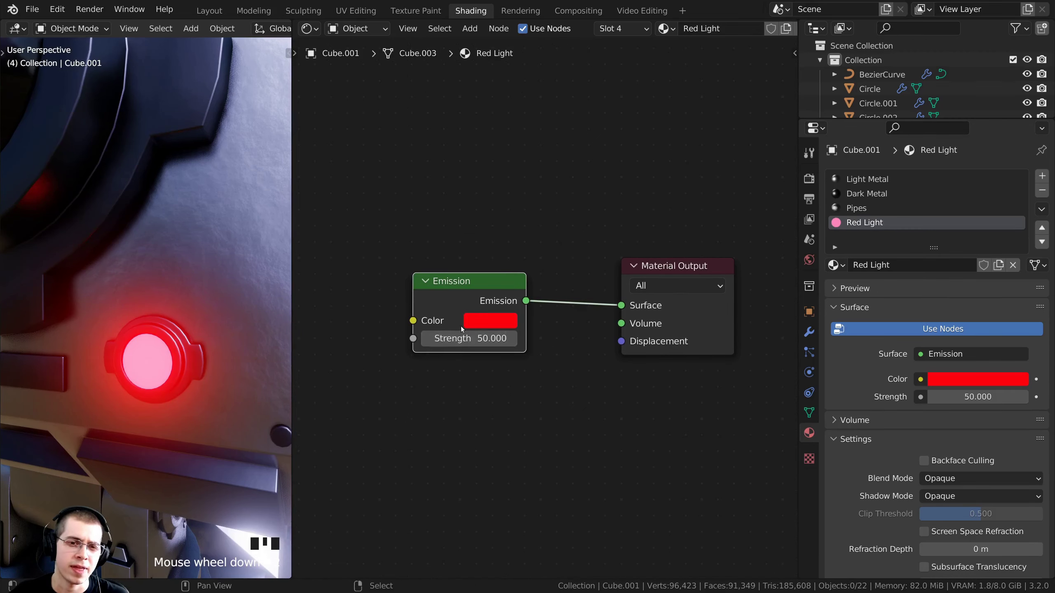
left_click(487, 320)
left_click_drag(533, 208, 532, 189)
scroll(190, 351, "up", 3)
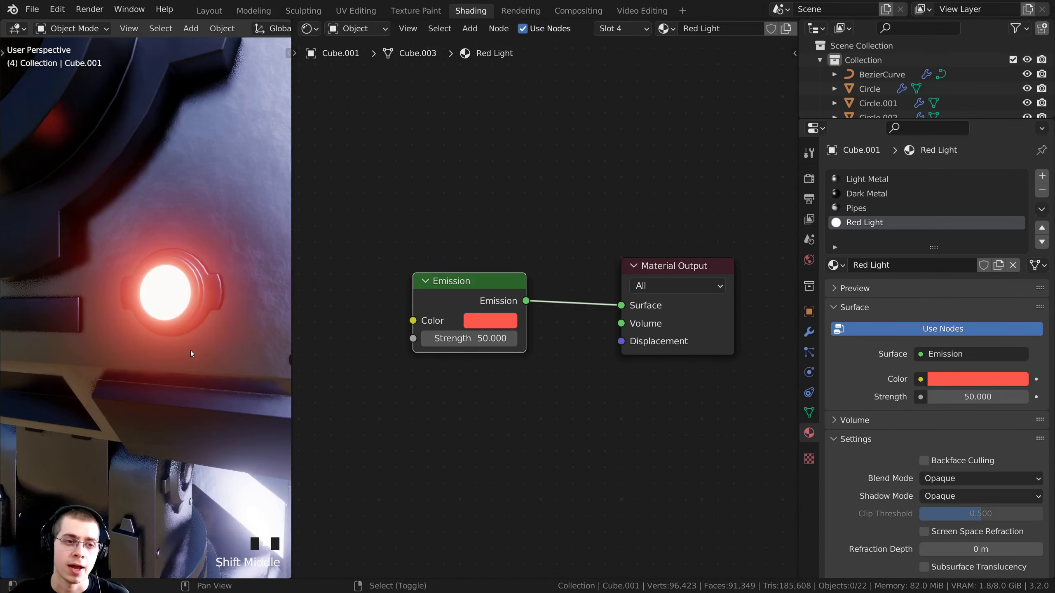
scroll(191, 291, "down", 2)
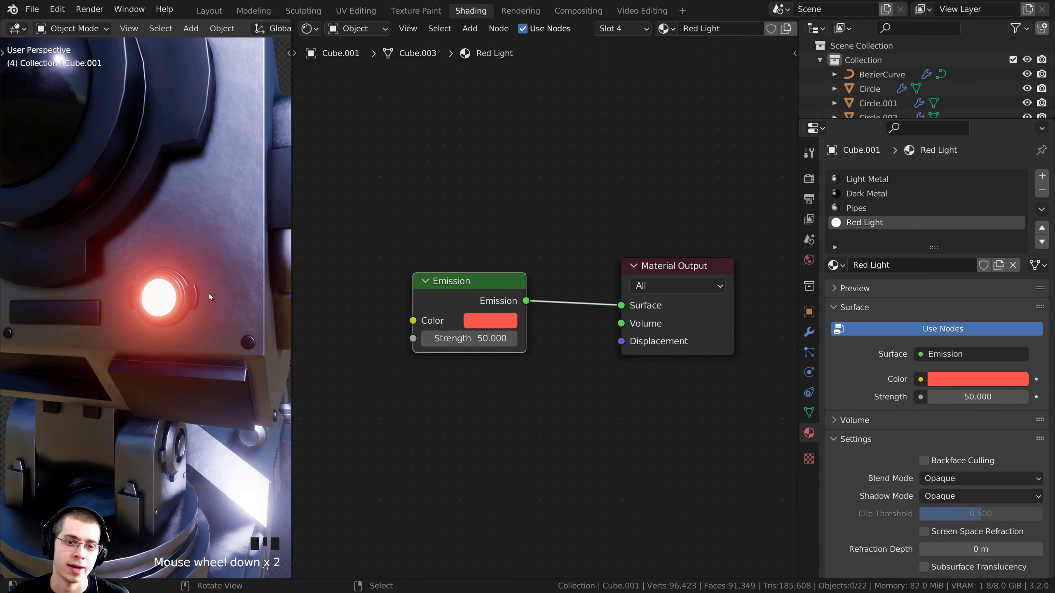
middle_click_drag(209, 293, 232, 272)
key("ctrl+v")
middle_click_drag(508, 350, 482, 374)
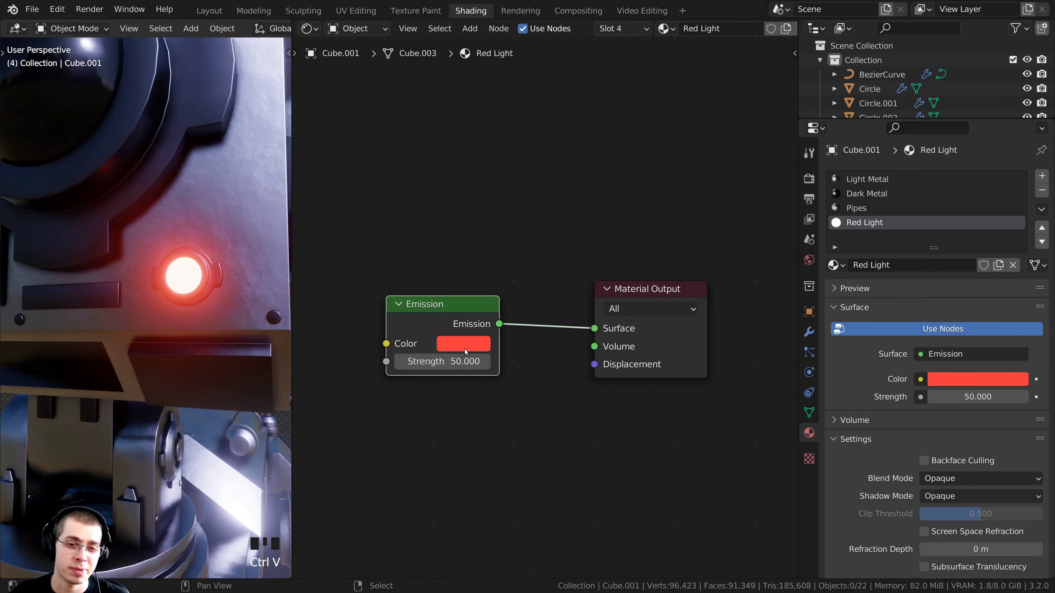
left_click(465, 348)
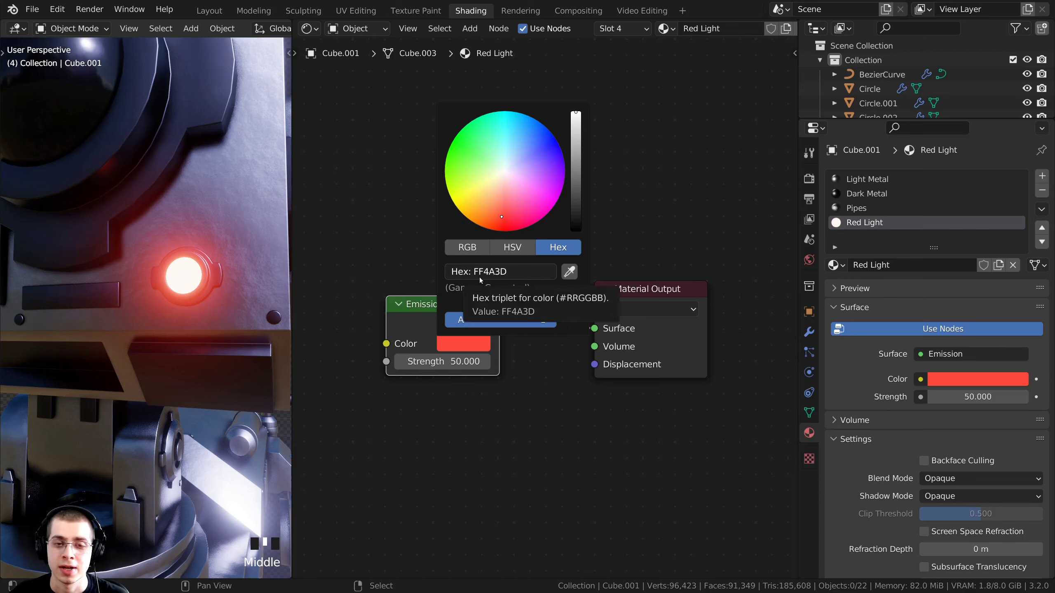
scroll(460, 401, "up", 2)
left_click(460, 401)
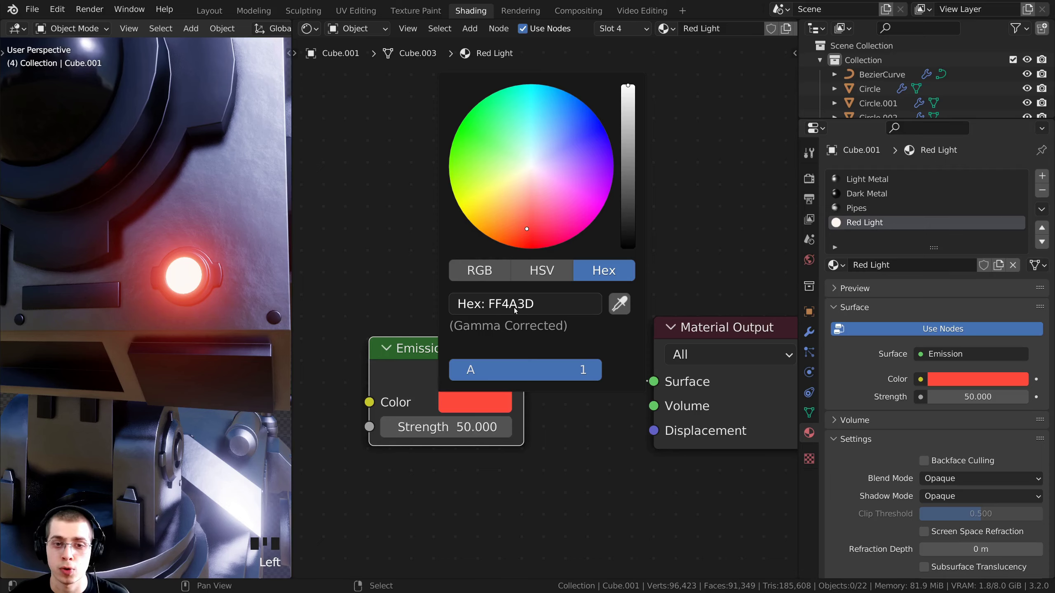
- View the whole robot with its glowing lamp and save the blend file
scroll(166, 361, "down", 7)
middle_click_drag(179, 365, 201, 353, "shift")
scroll(156, 353, "down", 2)
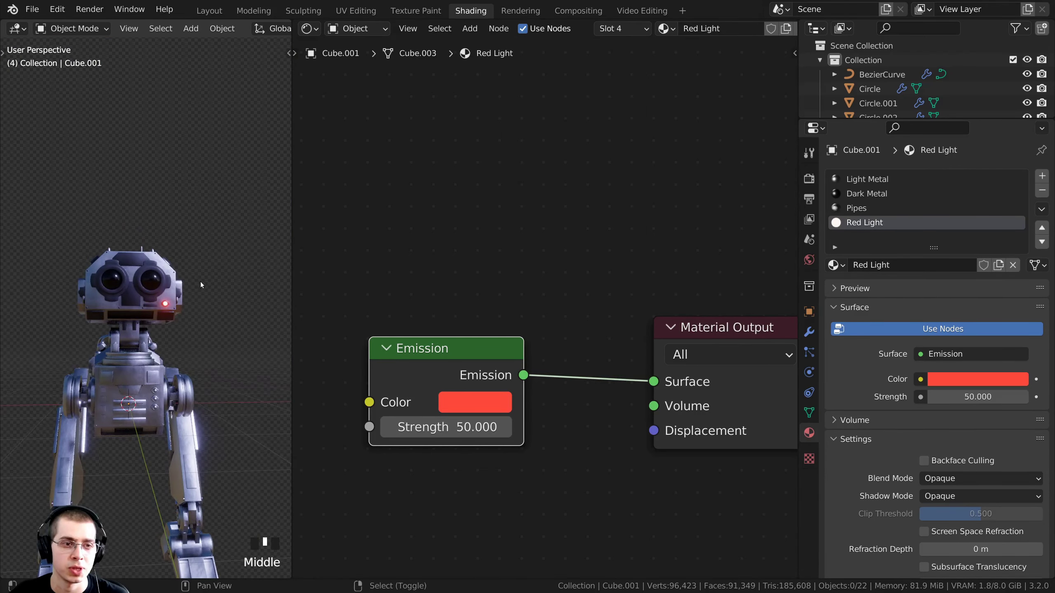
middle_click_drag(201, 285, 200, 220, "shift")
middle_click_drag(201, 220, 215, 196)
scroll(182, 233, "up", 2)
scroll(208, 212, "down", 3)
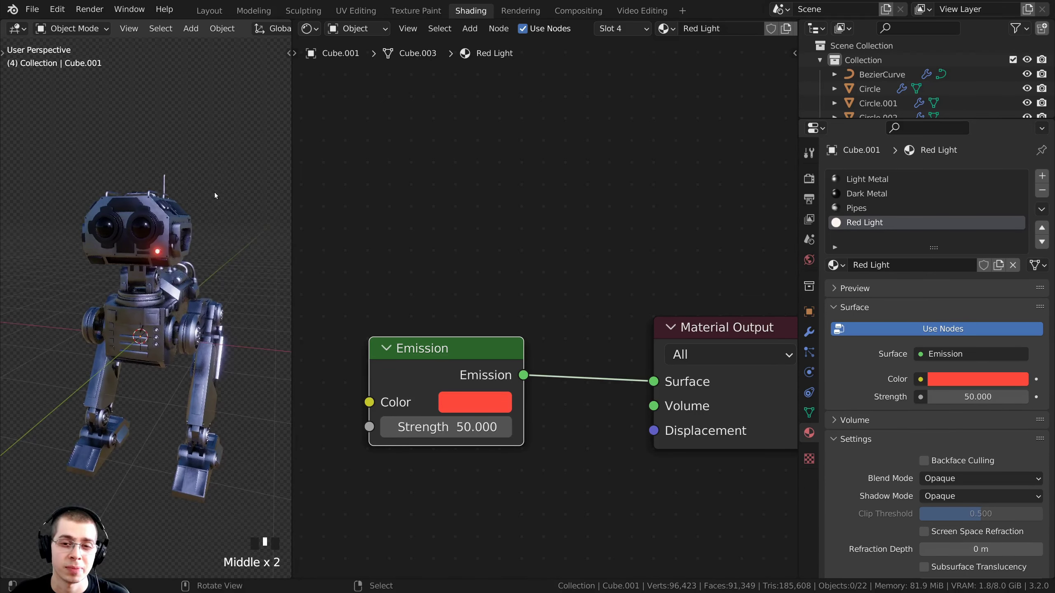
key("ctrl+s")
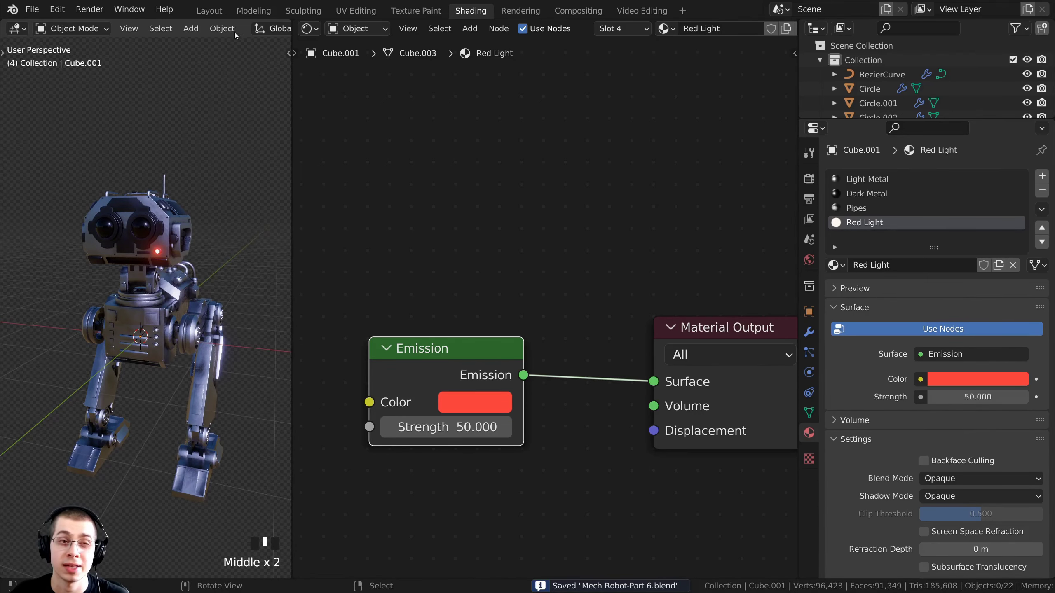
- Switch to the Layout workspace, centre the robot in view and widen the 3D viewport
left_click(213, 15)
mouse_move(366, 249)
middle_mouse_down("shift")
mouse_move(378, 263)
mouse_move(192, 208)
middle_mouse_up("shift")
middle_click_drag(380, 265, 529, 159)
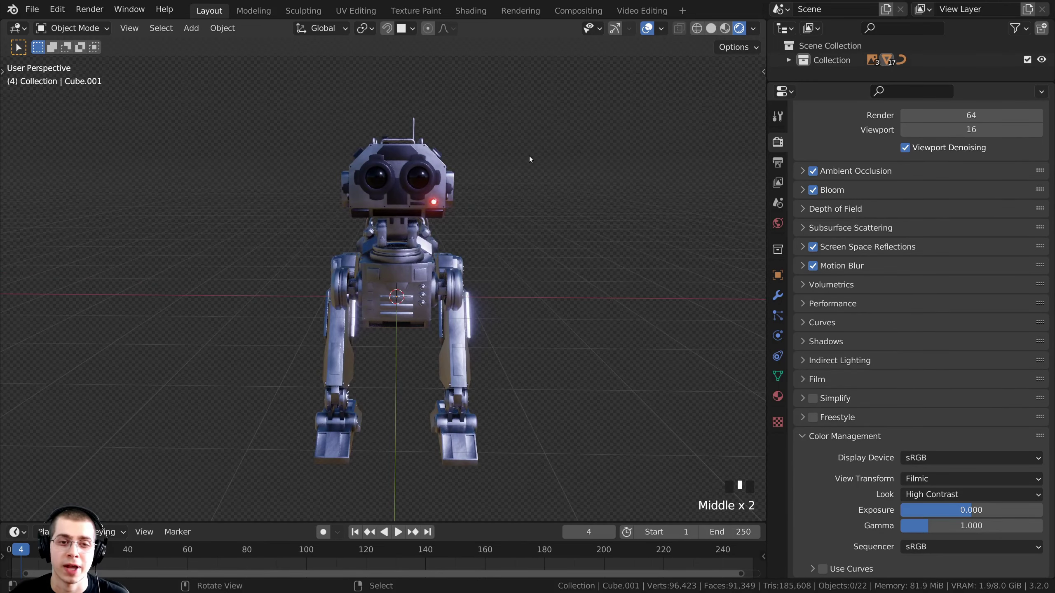
middle_click_drag(366, 223, 340, 234)
middle_click_drag(340, 235, 356, 243, "shift")
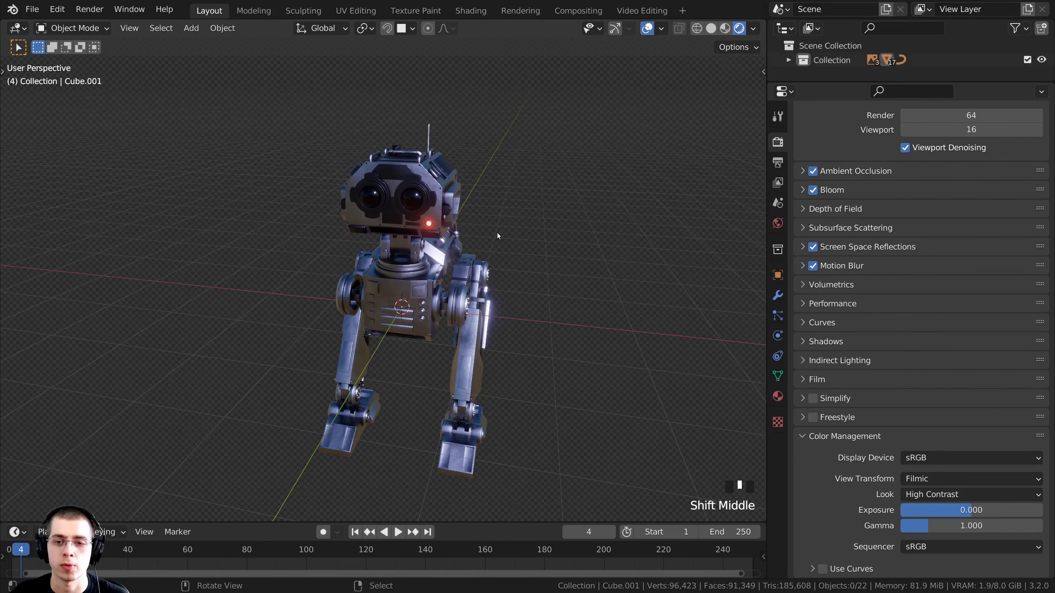
left_click_drag(766, 223, 838, 223)
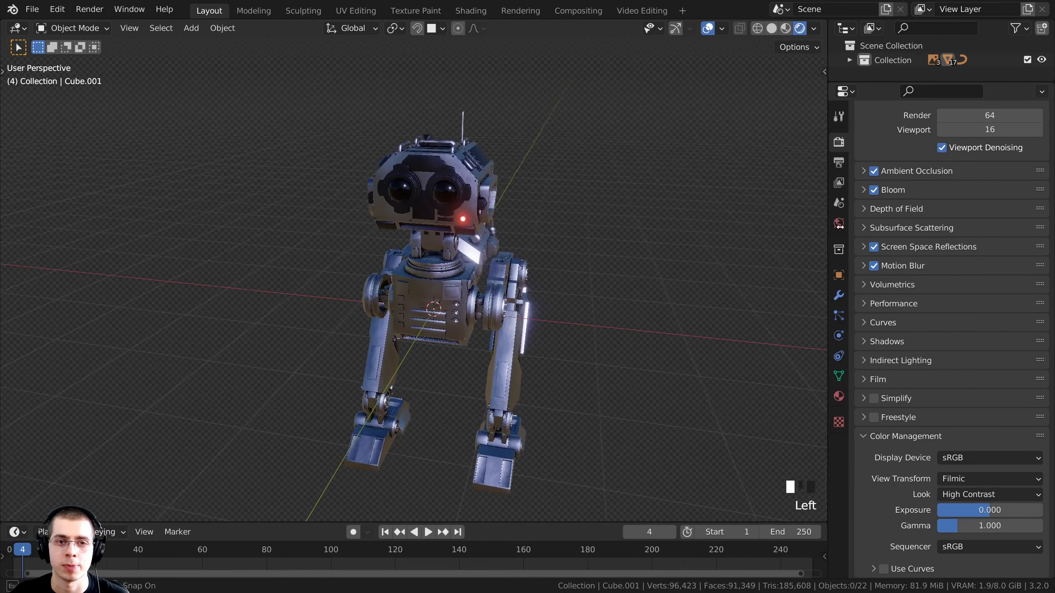
- Add an area light to the scene
middle_click_drag(440, 187, 457, 175)
scroll(457, 166, "down", 2)
key("shift+a")
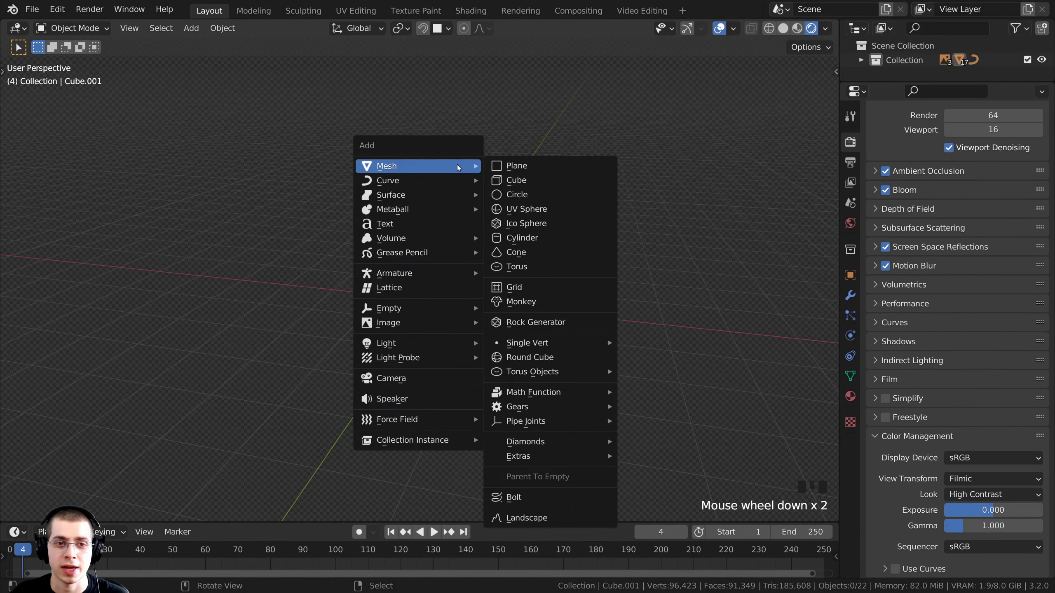
mouse_move(391, 345)
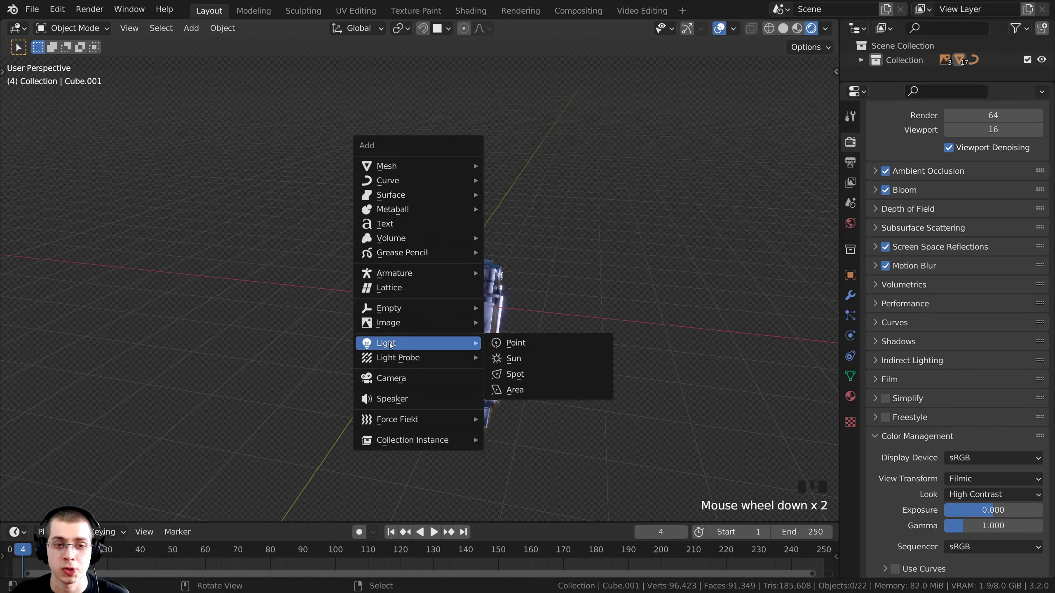
left_click(532, 393)
scroll(461, 359, "down", 2)
middle_click_drag(462, 358, 373, 365, "shift")
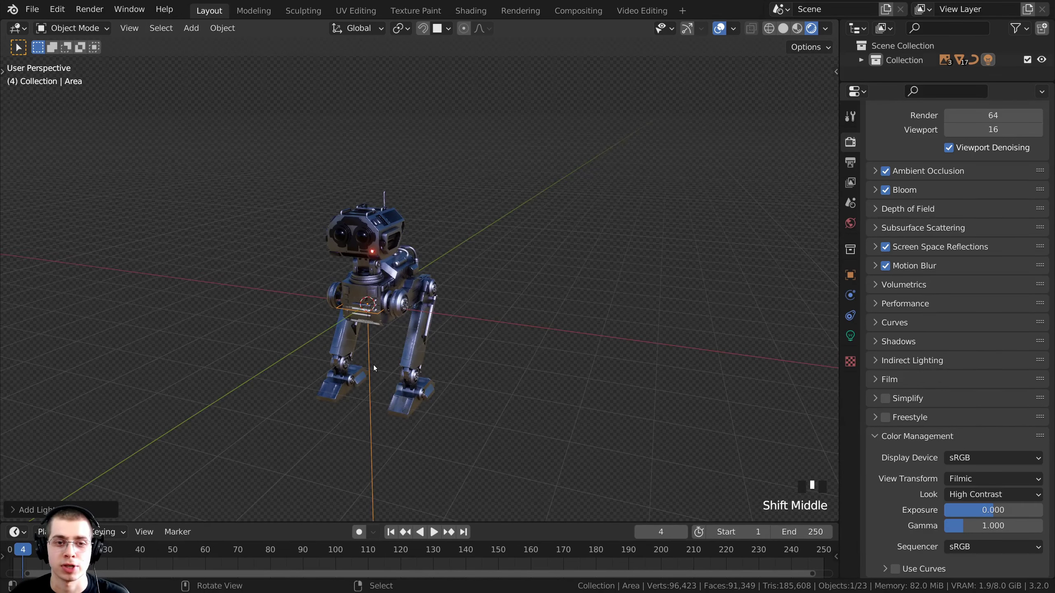
- Move the area light out beside the robot and rotate it to face the body
key("g")
left_click(506, 180)
middle_click_drag(506, 180, 554, 113)
key("r")
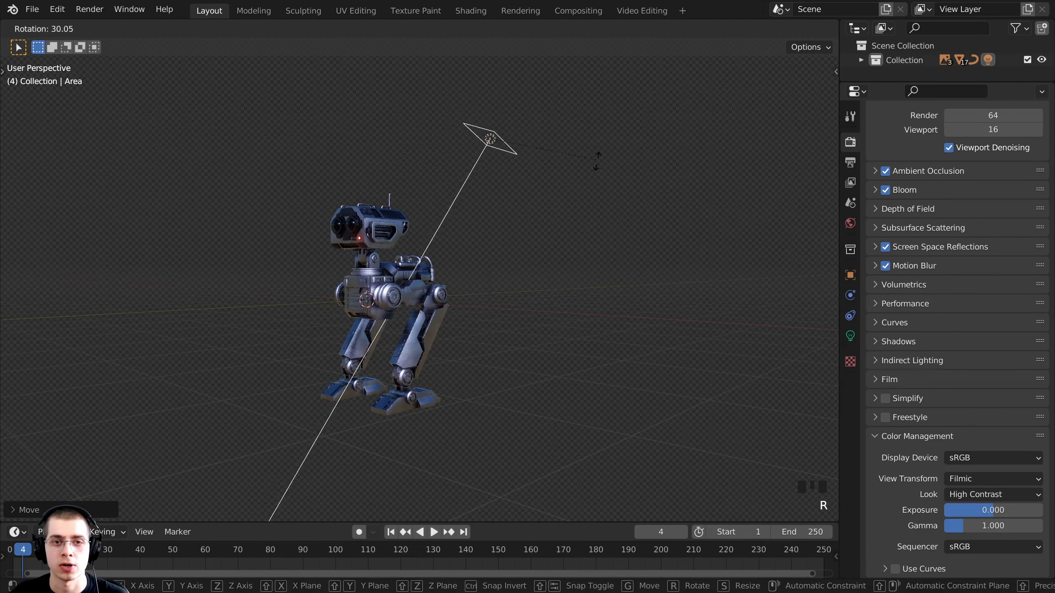
key("g")
left_click(580, 384)
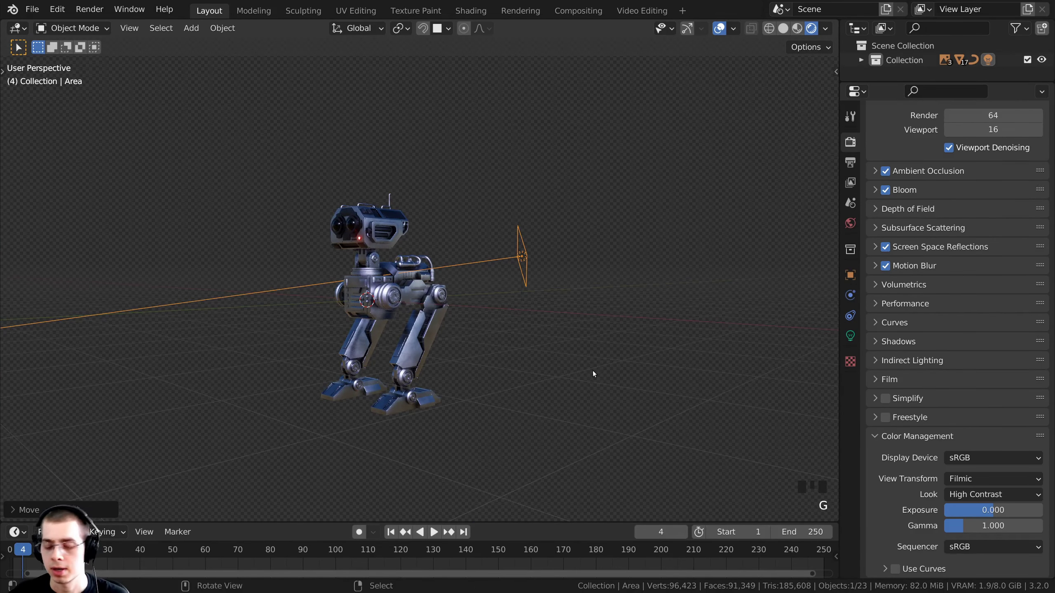
- In top view, rotate the area light and move it diagonally behind the robot, aimed at the body
key("KP_7")
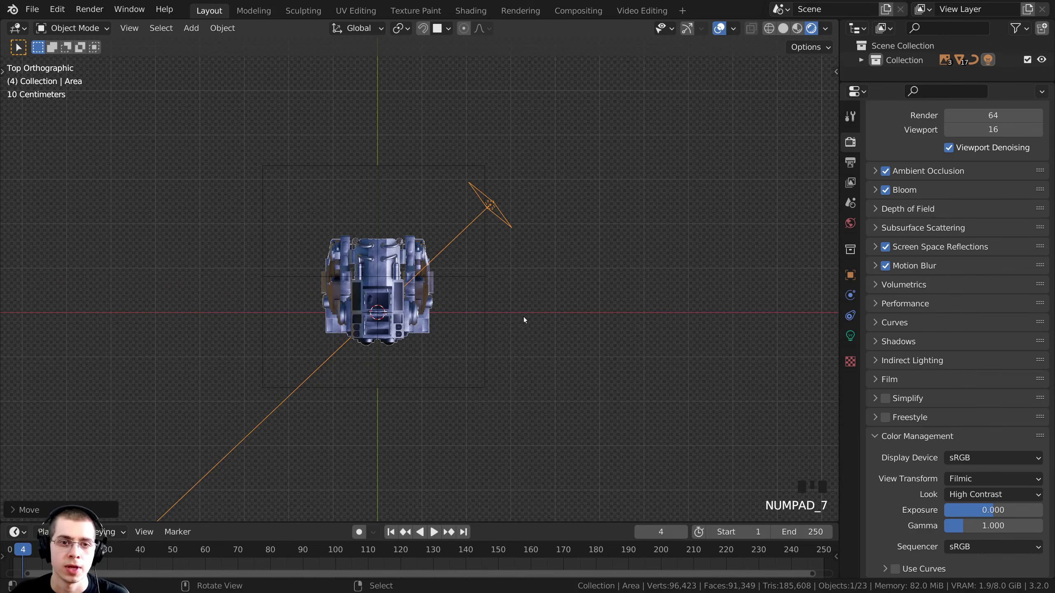
key("r")
left_click(536, 290)
key("g")
left_click(543, 223)
key("r")
key("r")
left_click(524, 216)
key("g")
left_click(485, 226)
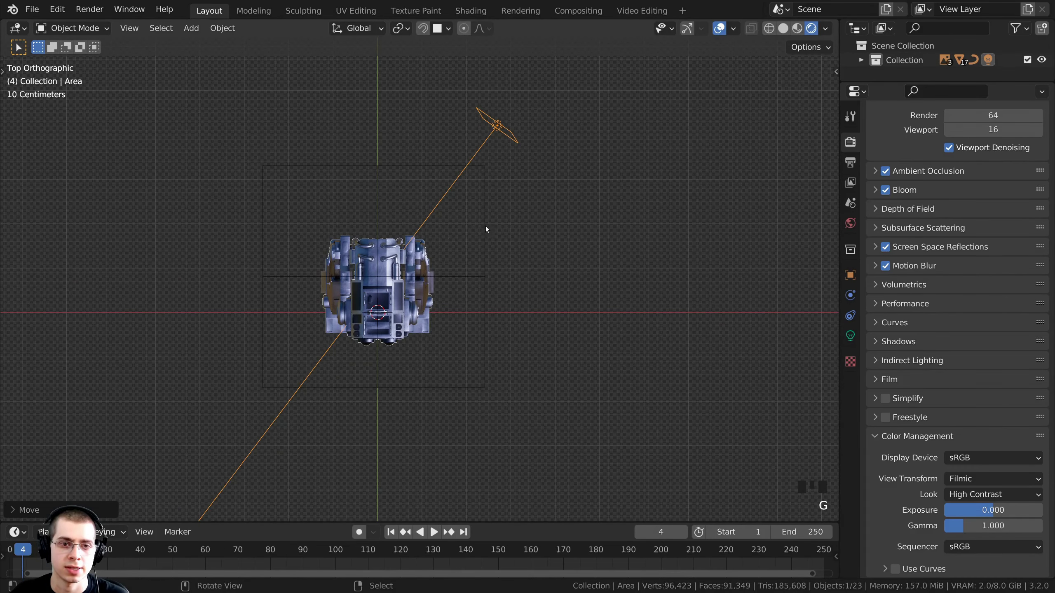
- Move the area light farther back behind the robot and turn it to shine almost straight forward
scroll(579, 288, "down", 2)
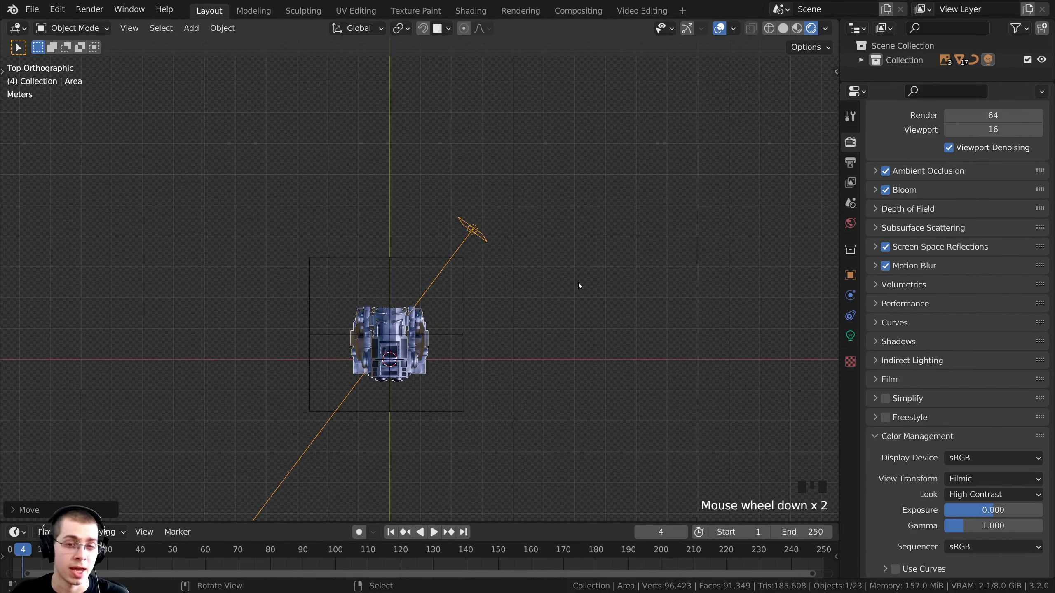
key("r")
left_click(573, 204)
key("g")
left_click(516, 149)
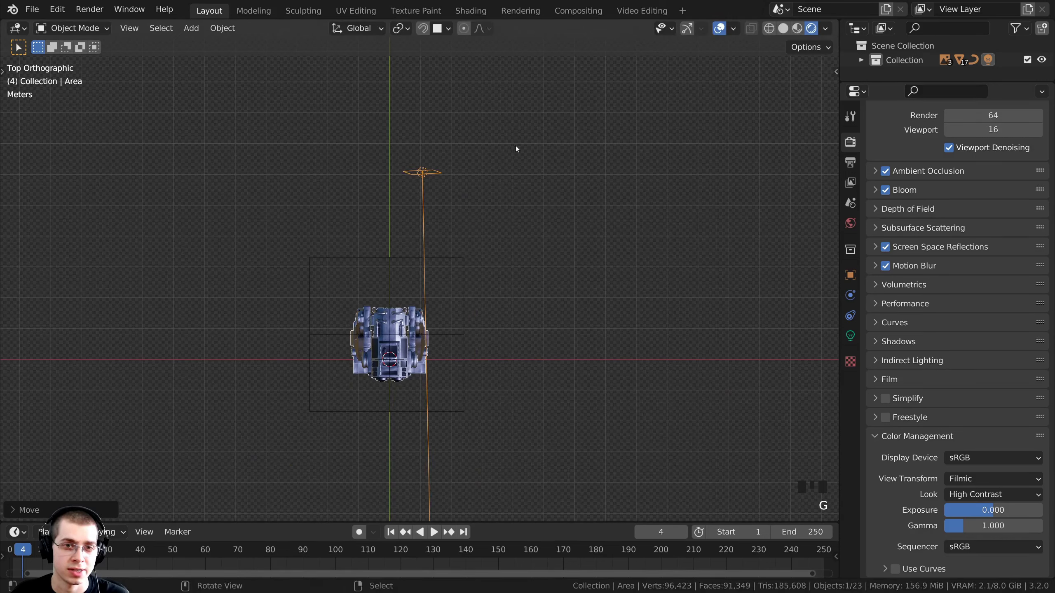
key("r")
key("r")
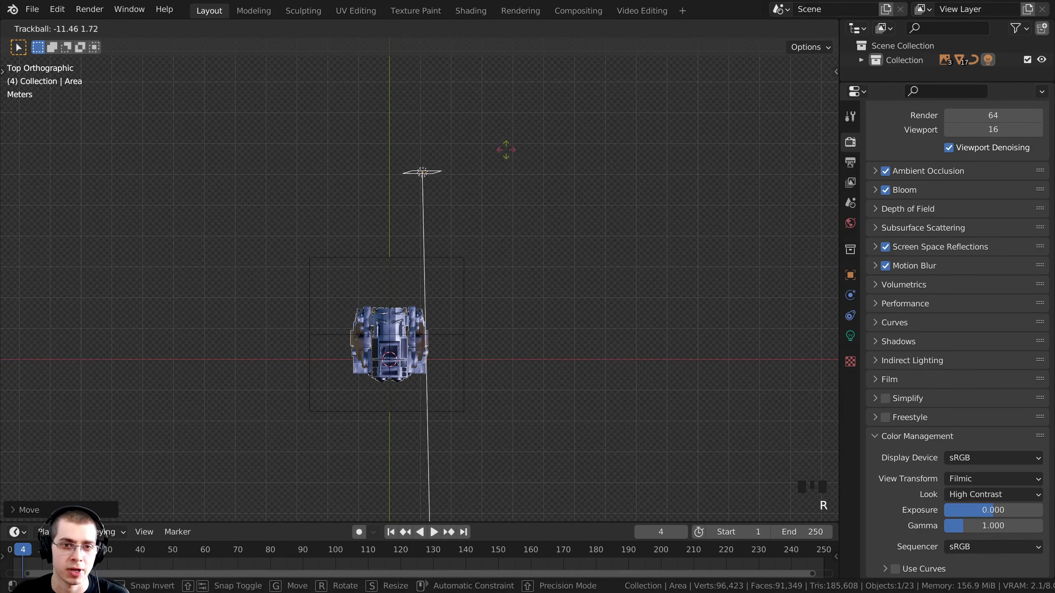
left_click(497, 151)
key("r")
left_click(515, 162)
key("g")
left_click(511, 159)
- Scale up the area light, tilt it slightly and centre it on the Y axis behind the robot
key("s")
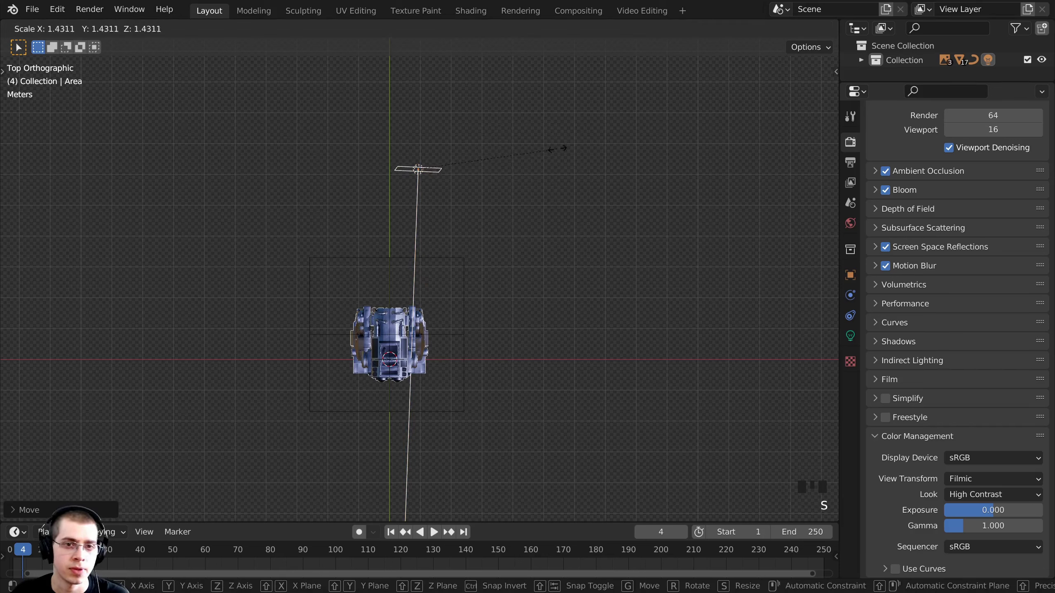
key("r")
key("s")
left_click(598, 130)
key("g")
left_click(582, 129)
key("r")
key("r")
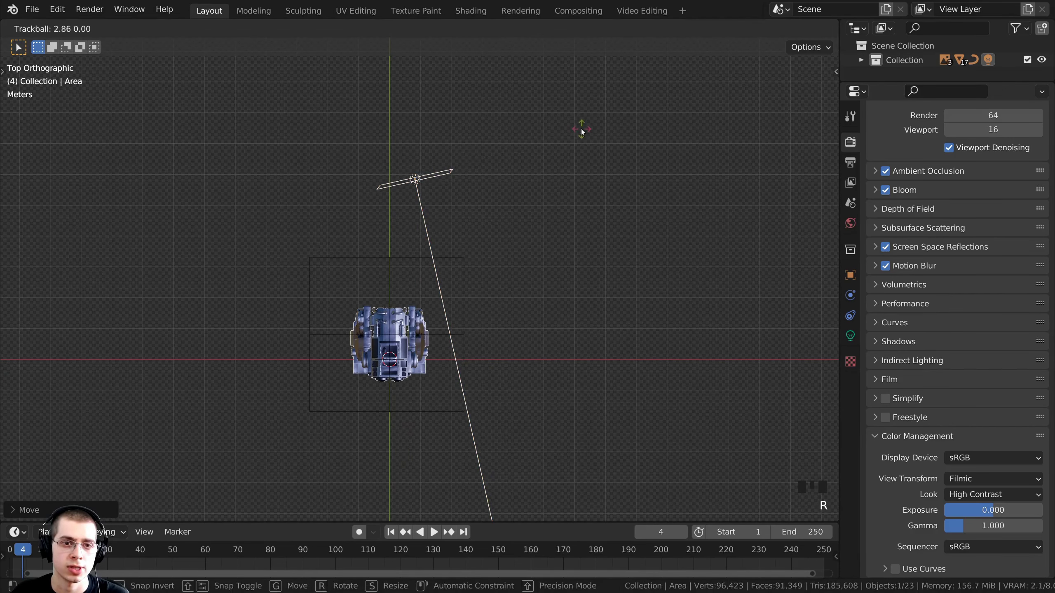
left_click(585, 127)
key("g")
left_click(577, 87)
key("g")
left_click(515, 194)
key("r")
left_click(519, 200)
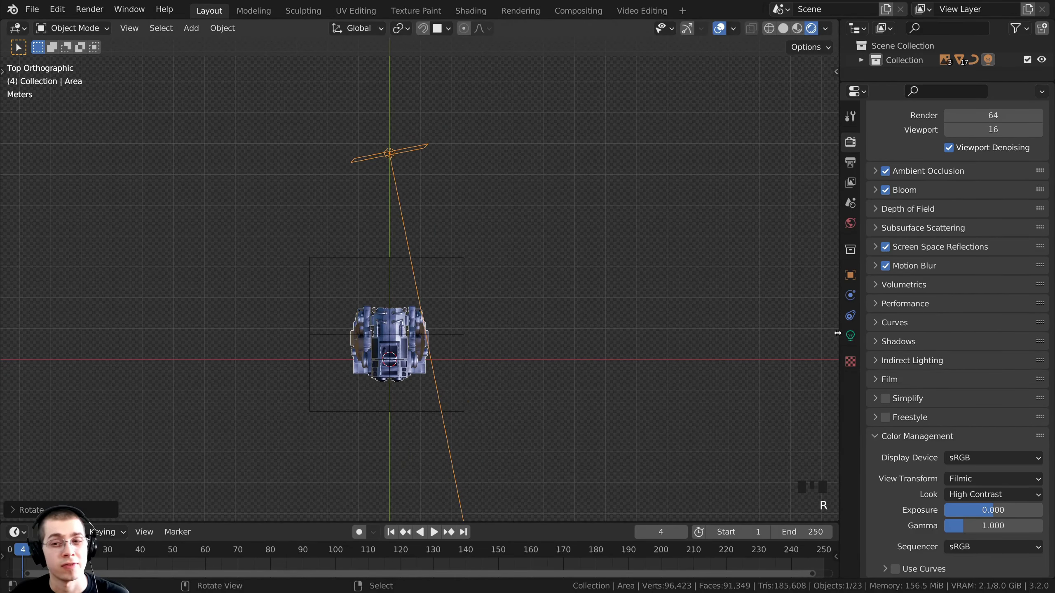
- Show the area light's settings in a widened properties editor and set its Power to 500 W
left_click(844, 337)
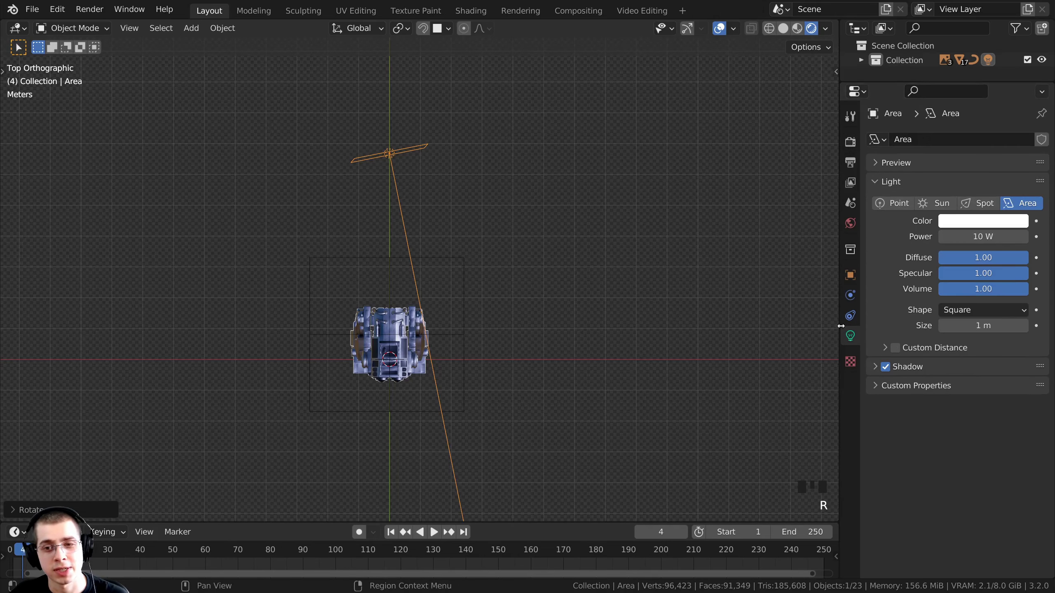
left_click_drag(840, 326, 720, 327)
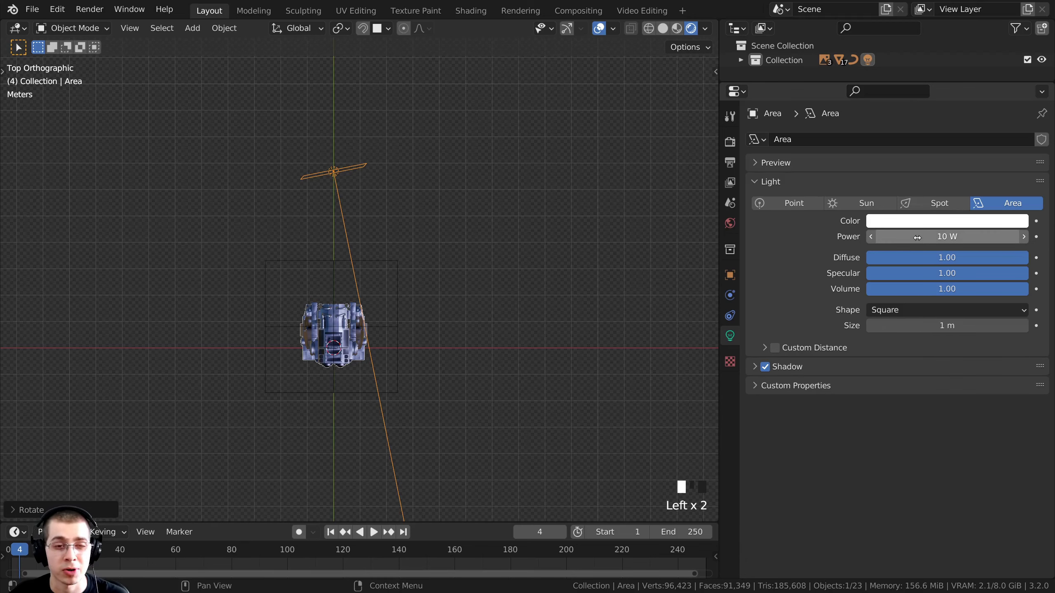
middle_click_drag(372, 365, 369, 287)
scroll(369, 286, "up", 3)
left_click(944, 236)
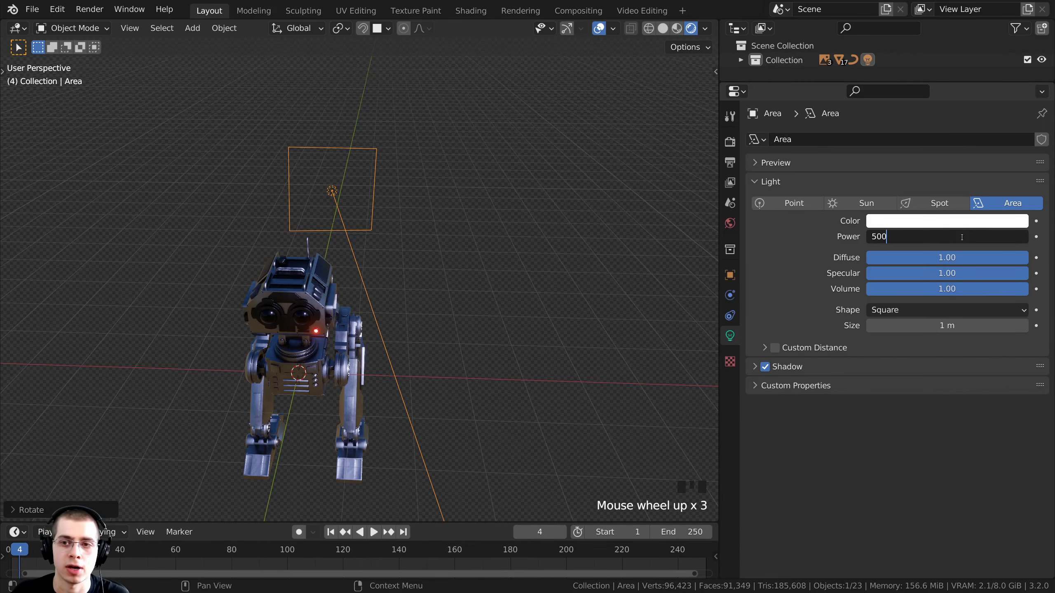
key("Return")
- Raise the area light's Power to 5000 W
middle_click_drag(561, 316, 481, 333)
left_click(887, 236)
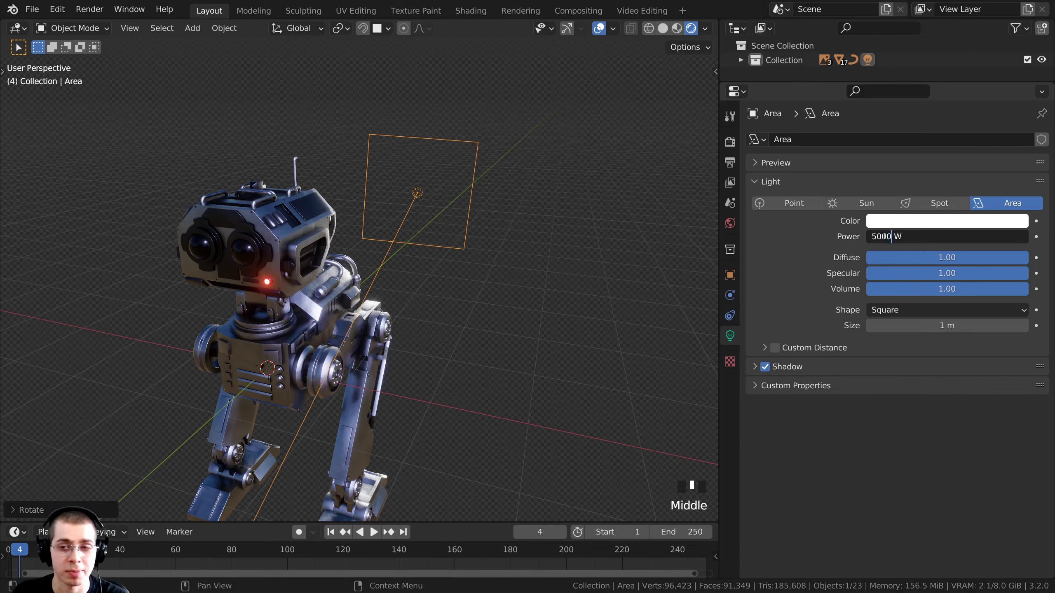
key("Return")
- Reposition the area light behind the robot and check its lighting on the head and legs
scroll(357, 280, "down", 1)
middle_click_drag(419, 280, 389, 212)
key("g")
left_click(318, 290)
scroll(424, 267, "up", 2)
scroll(427, 344, "down", 1)
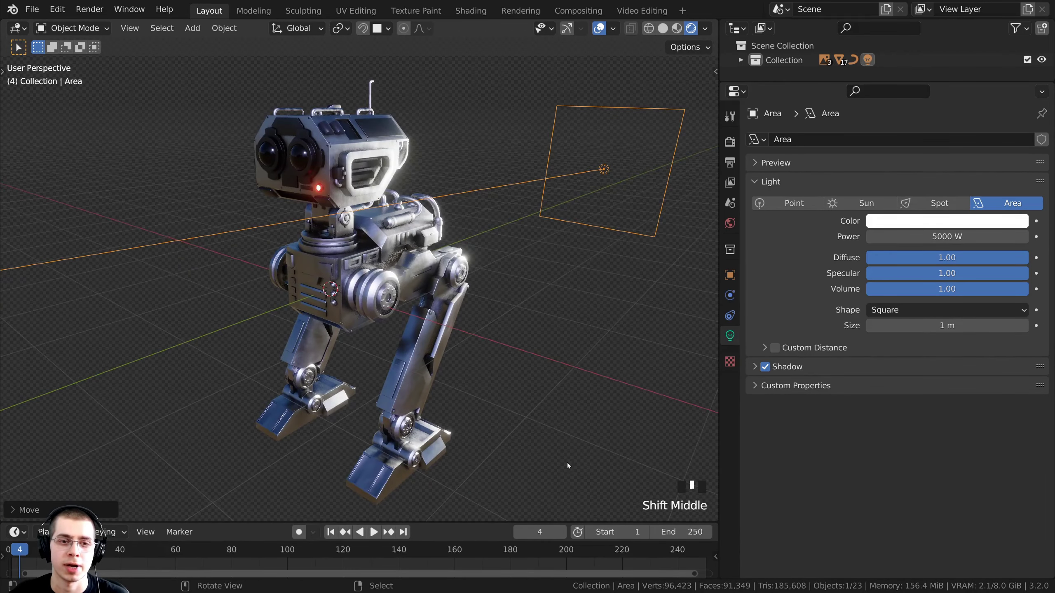
middle_click_drag(568, 465, 478, 205)
middle_click_drag(455, 313, 544, 256, "shift")
- Re-aim the area light at the robot and fine-tune its position behind the body
key("r")
key("r")
key("g")
right_click(505, 255)
scroll(506, 255, "down", 3)
key("g")
left_click(436, 310)
key("g")
left_click(370, 290)
key("g")
left_click(388, 290)
middle_click_drag(583, 302, 473, 296)
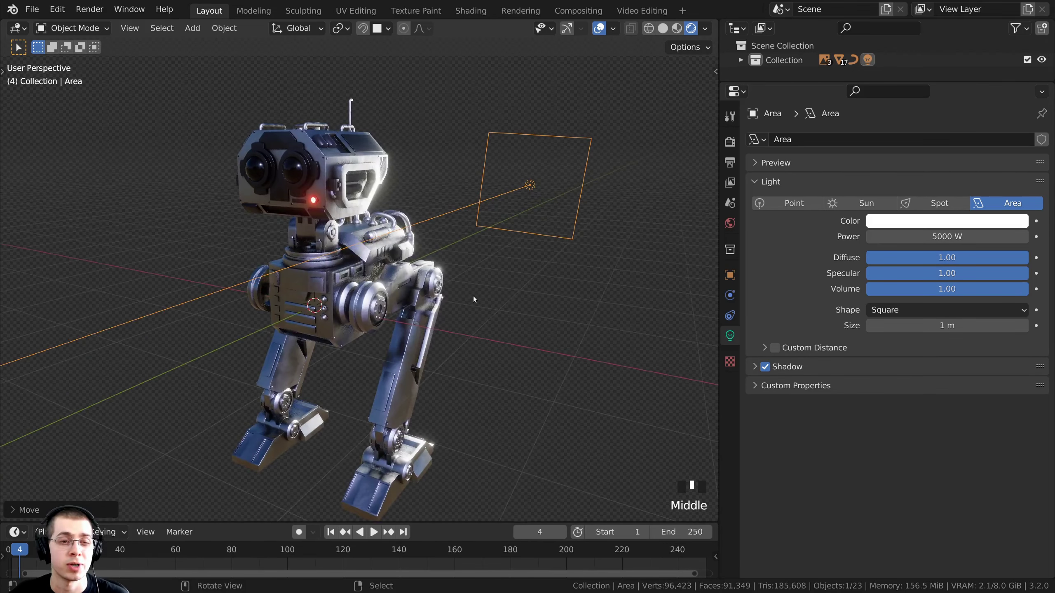
- Change the color of the area light behind the robot to a soft red, about hex FF5A5A
left_click(911, 223)
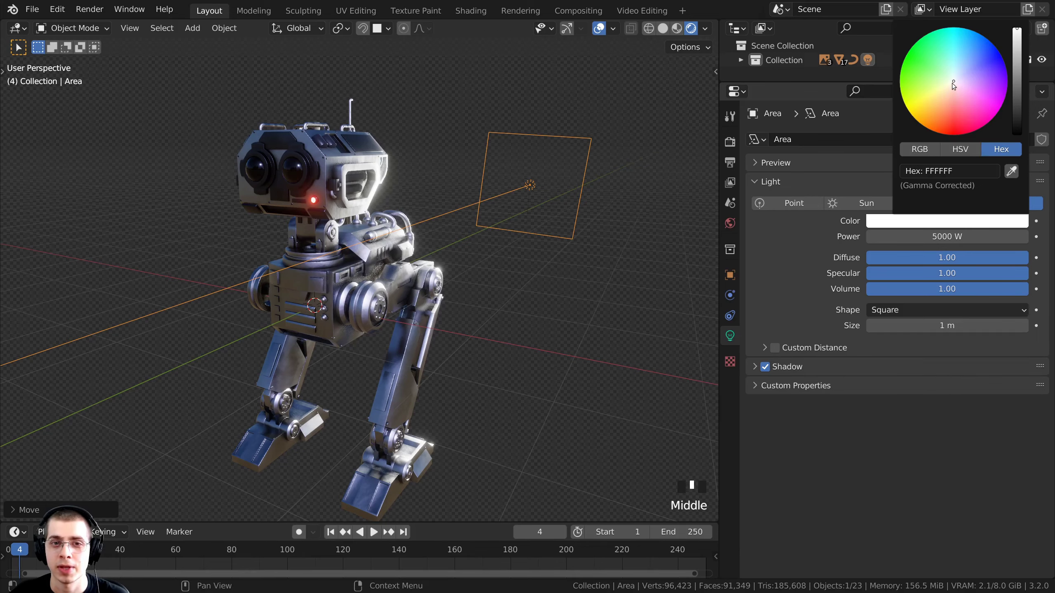
left_click_drag(952, 82, 952, 115)
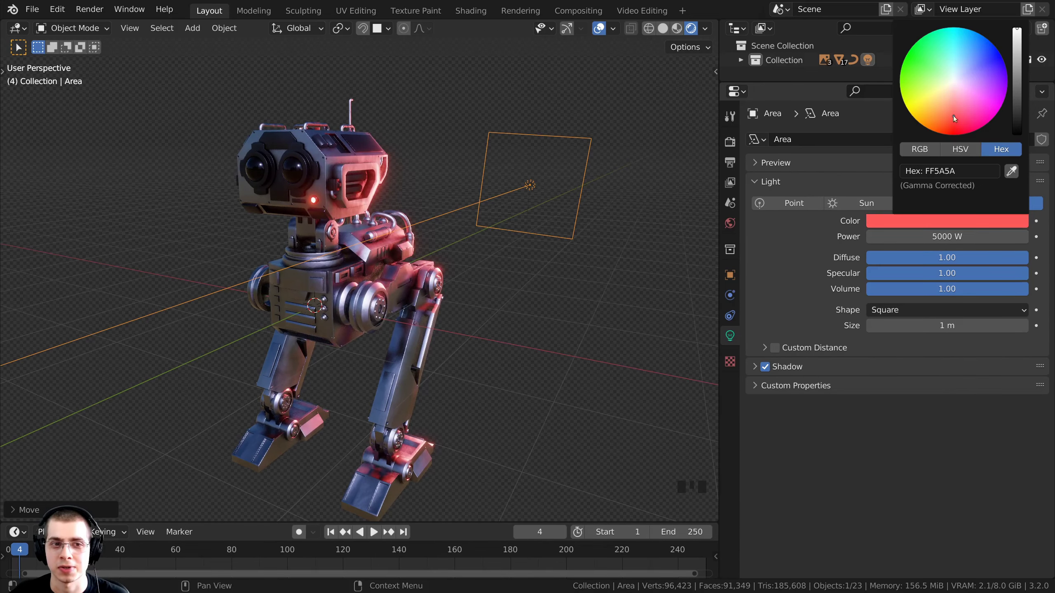
middle_click_drag(362, 332, 357, 304)
middle_click_drag(357, 303, 353, 315, "shift")
scroll(315, 353, "up", 2)
mouse_move(291, 387)
middle_mouse_down()
mouse_move(261, 395)
mouse_move(274, 398)
middle_mouse_up()
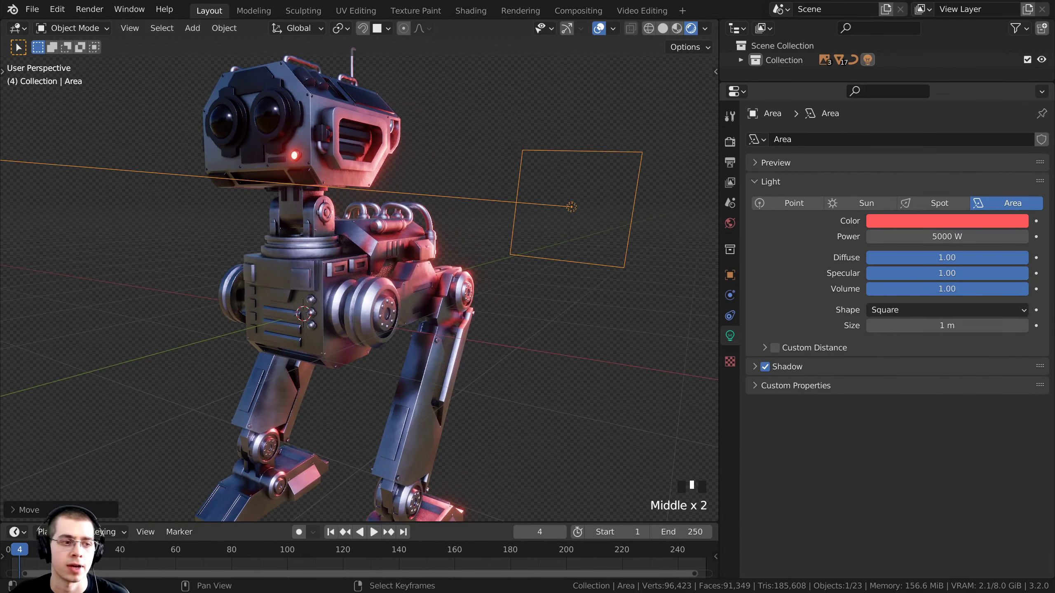
scroll(559, 307, "up", 2)
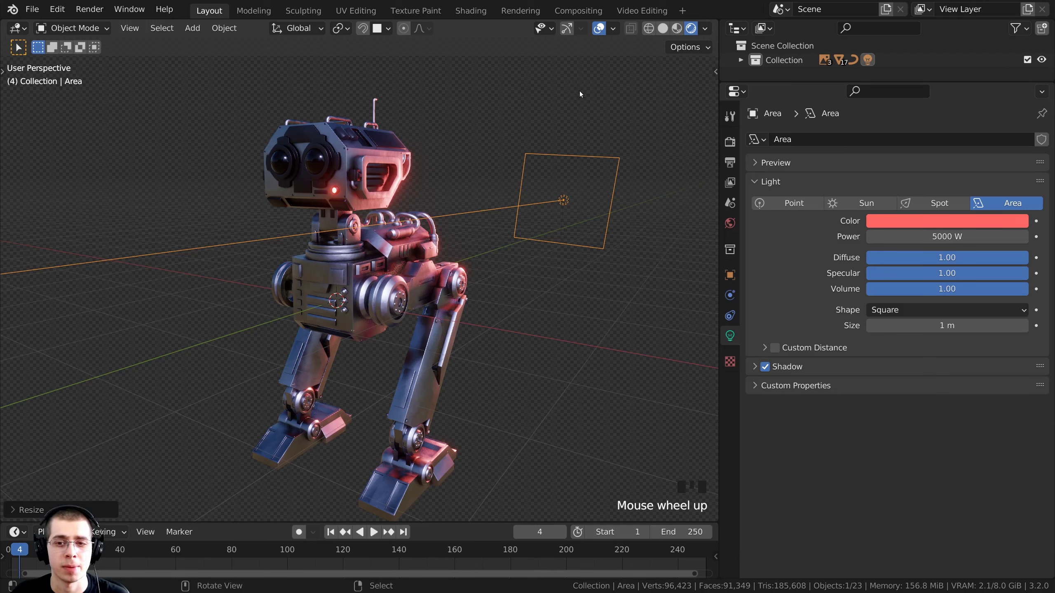
- Change the red area light's shape to Rectangle and stretch its Y size to about 3.41 m
left_click(894, 313)
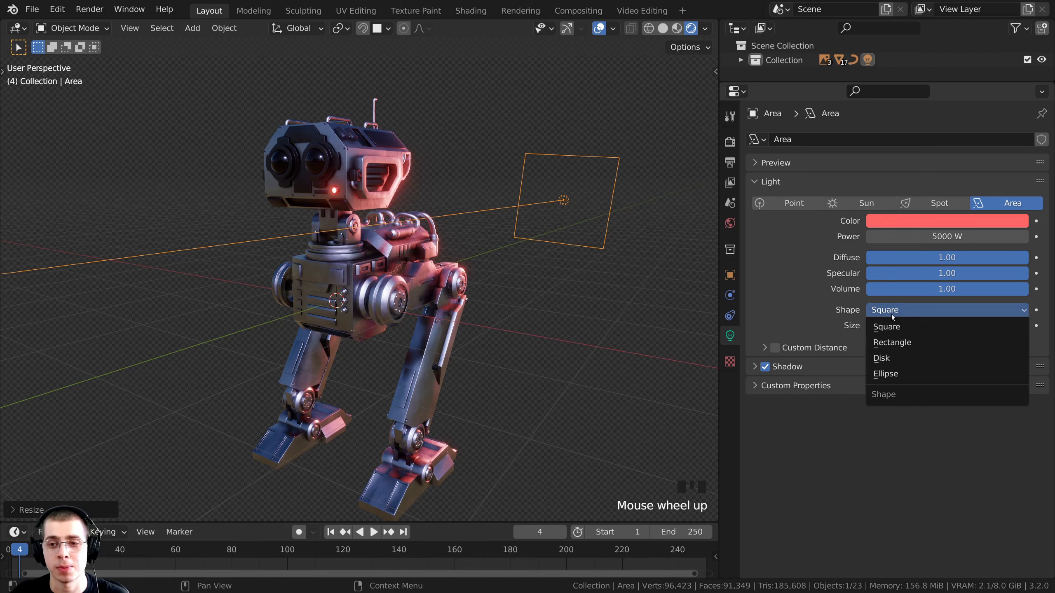
left_click(893, 351)
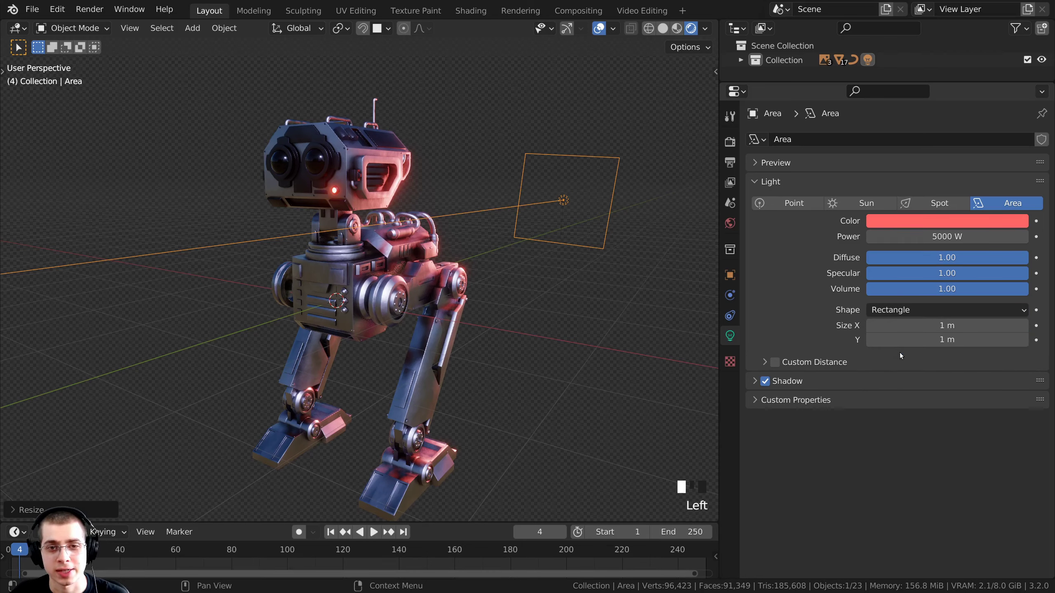
left_click(919, 328)
left_click_drag(918, 340, 999, 340)
scroll(605, 286, "down", 1)
- Rotate, scale and reposition the red rectangular light so it stands upright behind the robot
key("r")
left_click(546, 174)
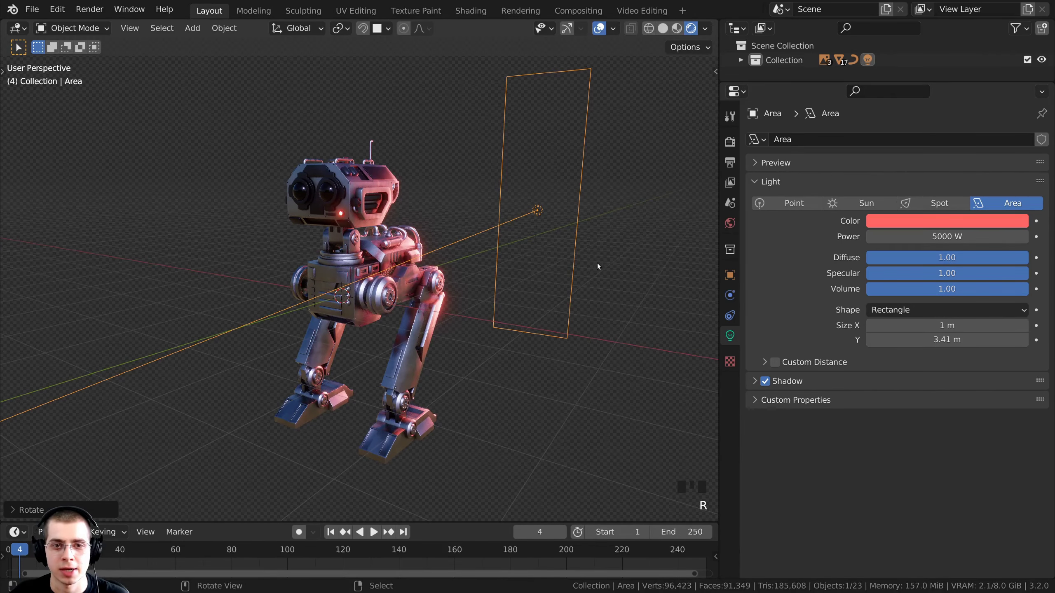
key("s")
left_click(590, 250)
key("g")
left_click(585, 253)
middle_click_drag(500, 241, 494, 233)
scroll(458, 246, "up", 1)
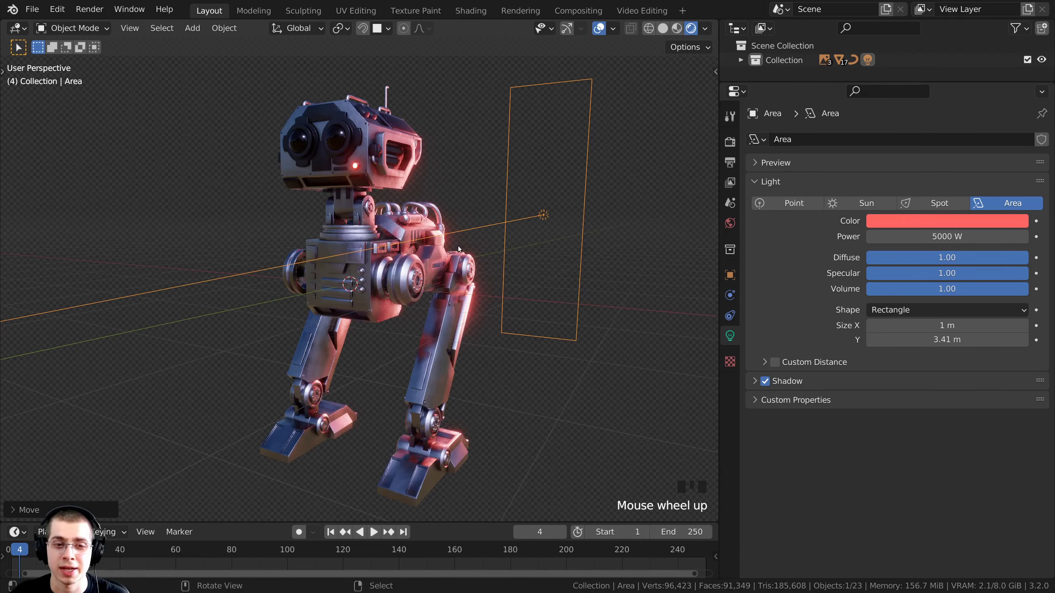
- Lengthen the red area light to 5.05 m in Y and check its rim lighting on the robot
left_click_drag(904, 326, 963, 340)
middle_click_drag(490, 307, 472, 281, "shift")
scroll(476, 301, "down", 2)
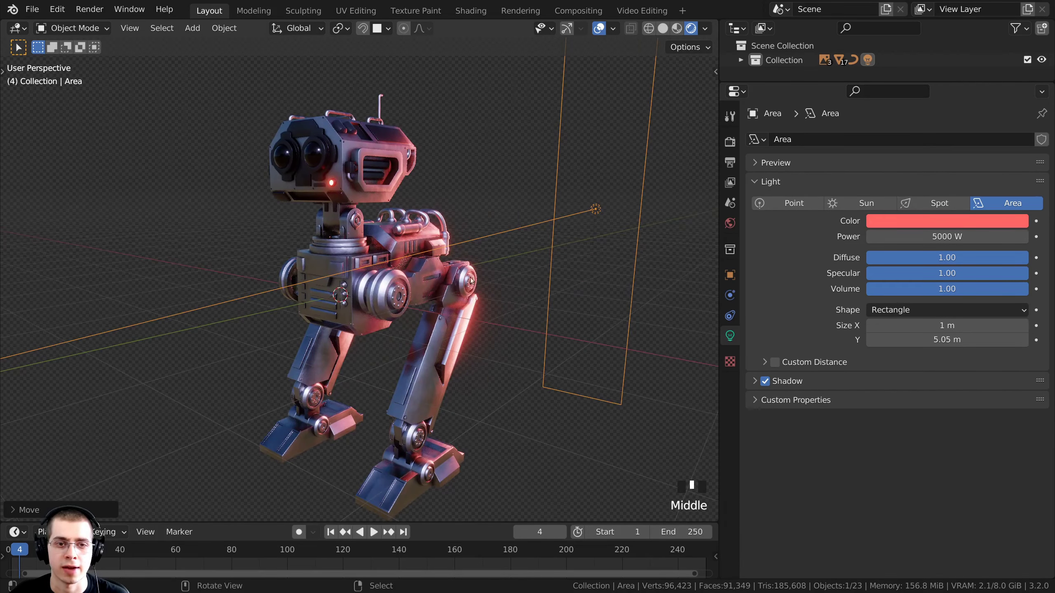
middle_click_drag(487, 241, 509, 142)
scroll(501, 155, "up", 2, "shift")
scroll(326, 194, "down", 3)
scroll(243, 318, "up", 2)
middle_click_drag(243, 317, 255, 147)
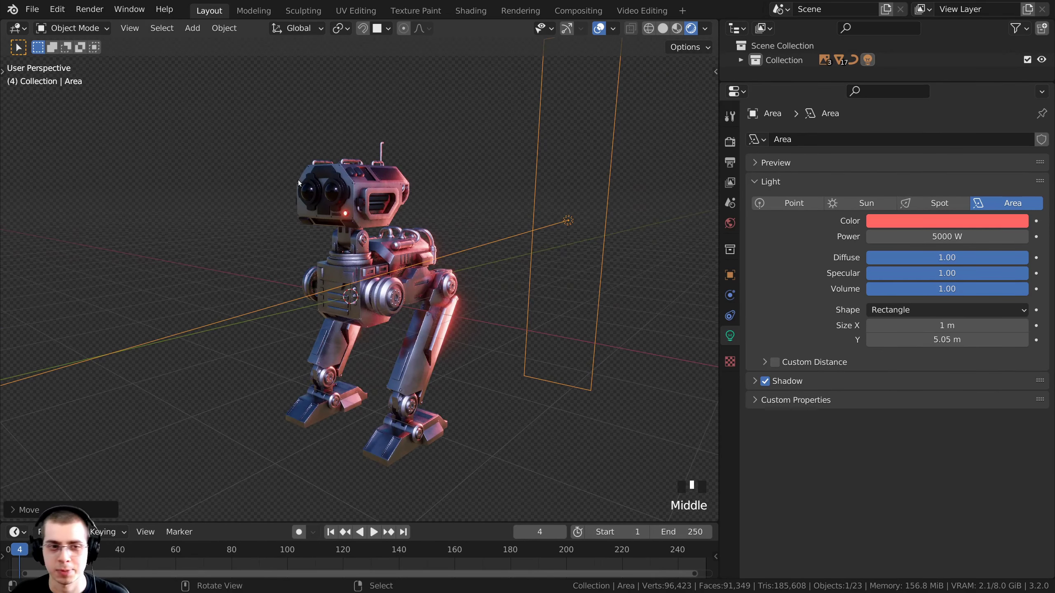
- Duplicate the red area light to the robot's negative X side and rotate the copy to face the robot
key("KP_7")
scroll(361, 187, "down", 5)
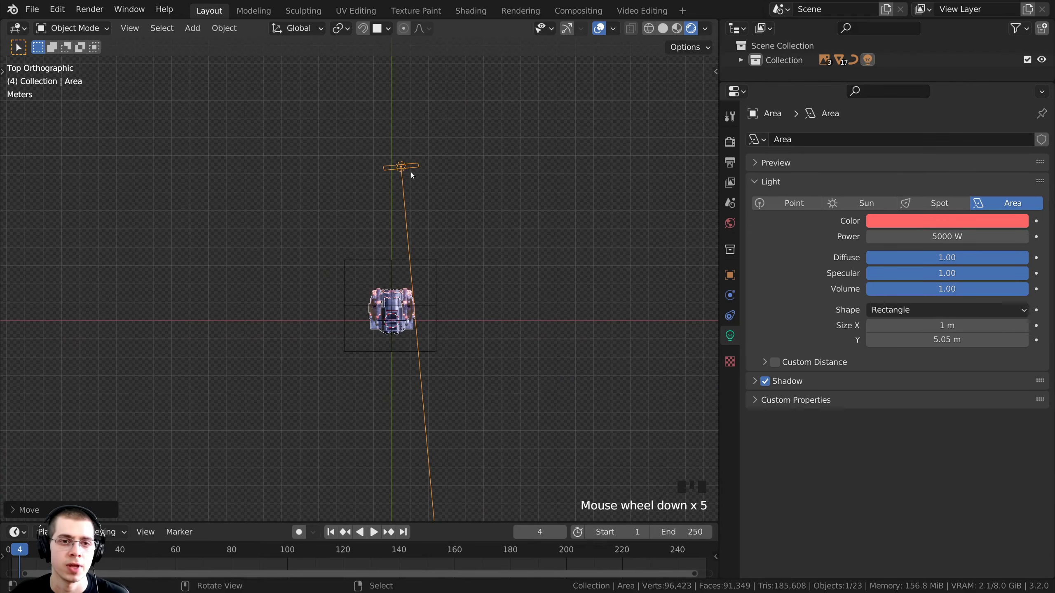
key("shift+d")
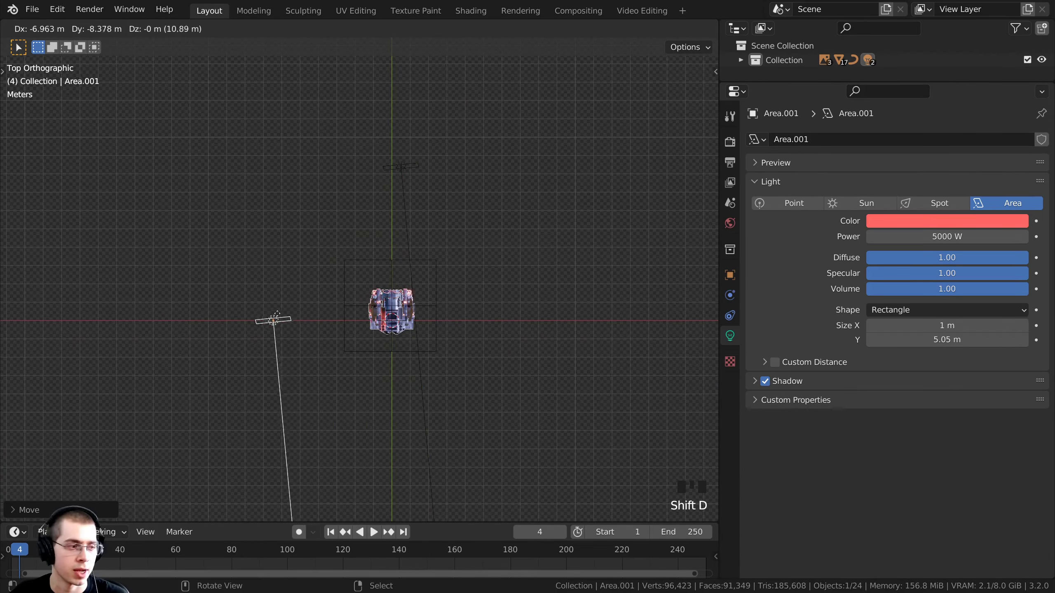
left_click(234, 318)
key("r")
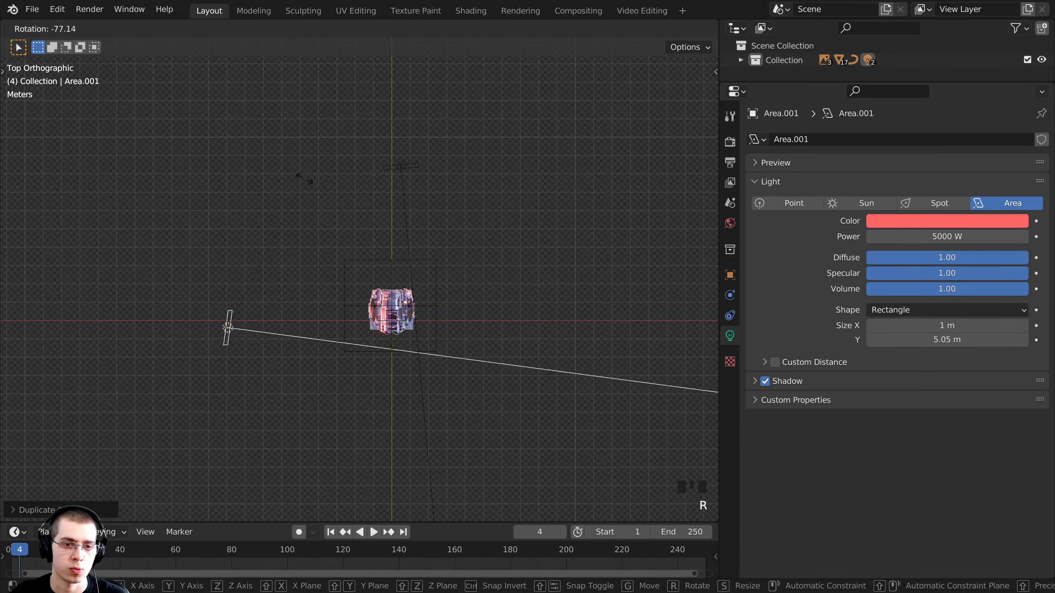
left_click(275, 180)
- Fine-tune the position of the duplicated area light beside the robot
key("g")
left_click(275, 183)
middle_click_drag(350, 275, 367, 246)
scroll(331, 206, "up", 6)
key("g")
left_click(368, 201)
scroll(367, 246, "down", 1)
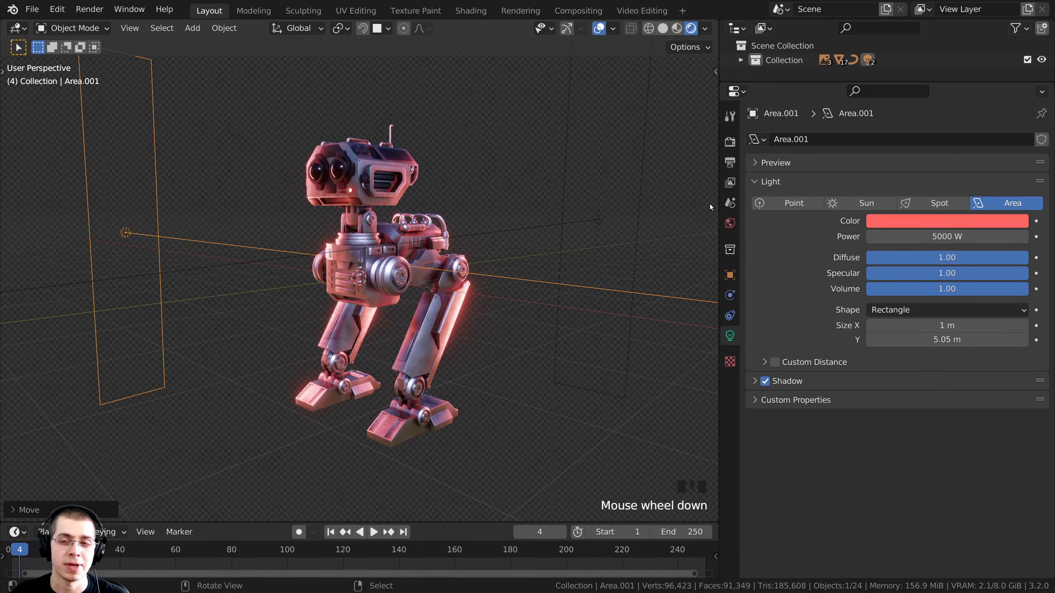
- Change the side area light's color to a saturated light blue
left_click(909, 223)
left_click_drag(931, 114, 968, 40)
mouse_move(373, 249)
middle_mouse_down()
mouse_move(405, 258)
mouse_move(390, 256)
middle_mouse_up()
middle_click_drag(390, 256, 536, 200)
- Re-aim the blue side light at the robot and adjust its position
key("r")
key("r")
left_click(376, 256)
key("g")
left_click(390, 252)
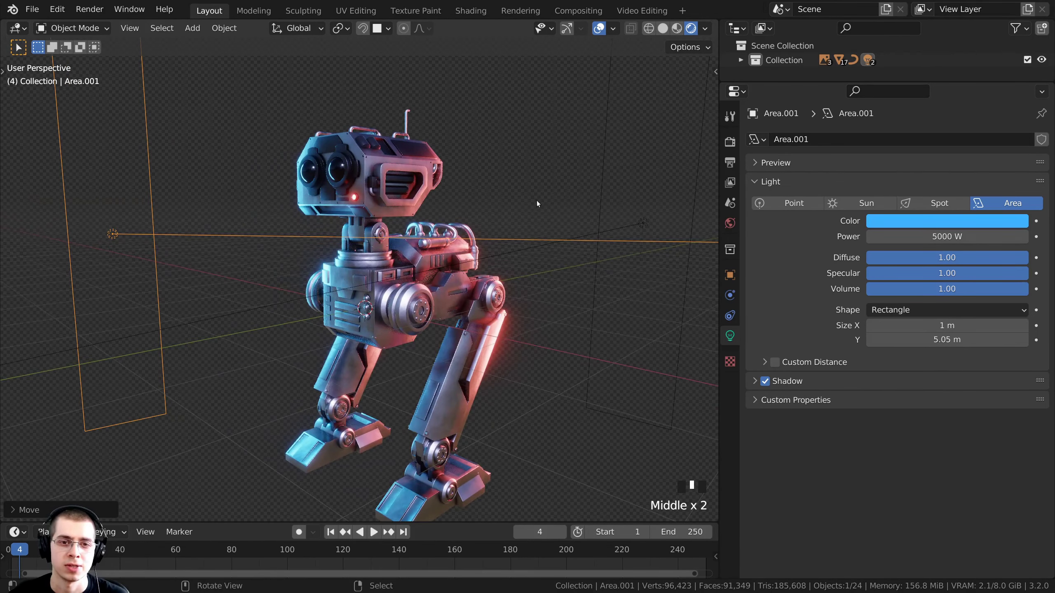
scroll(277, 140, "down", 1)
mouse_move(224, 233)
middle_mouse_down()
mouse_move(204, 219)
mouse_move(242, 226)
middle_mouse_up()
scroll(211, 218, "up", 1)
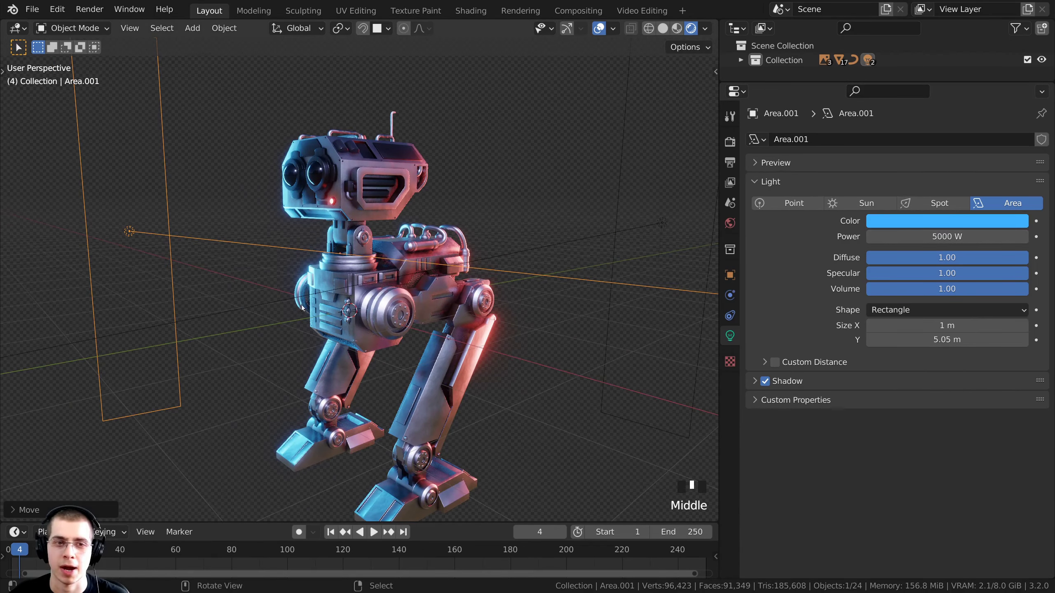
- Duplicate the blue side light and place the copy higher up, in front of the robot
scroll(320, 255, "down", 1)
middle_click_drag(288, 269, 190, 102)
key("alt+a")
scroll(342, 199, "down", 1)
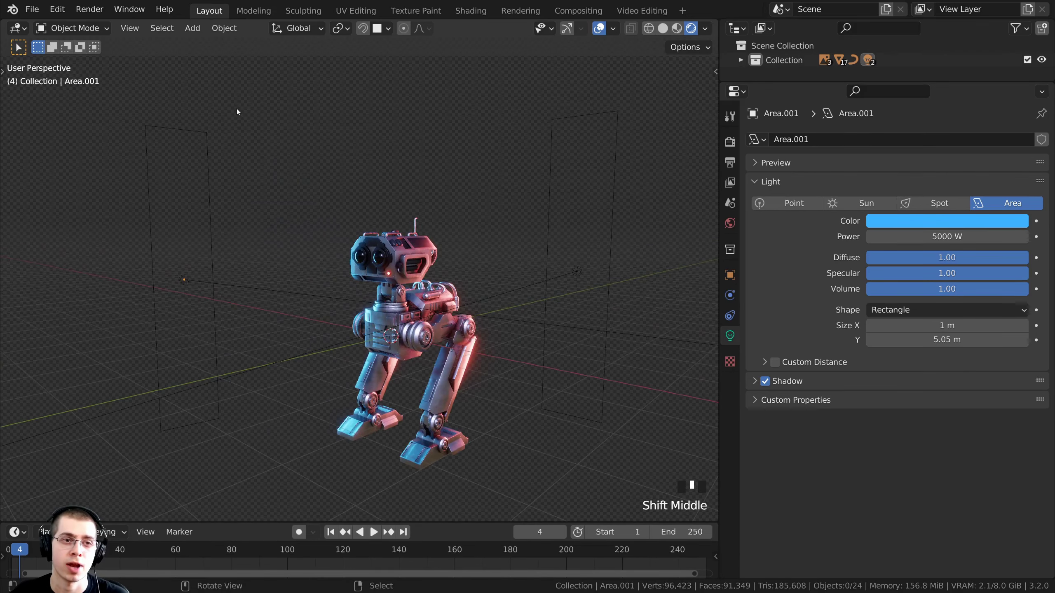
left_click(184, 280)
scroll(195, 286, "down", 2)
middle_click_drag(207, 290, 313, 284)
scroll(270, 266, "down", 2)
key("shift+d")
left_click(386, 167)
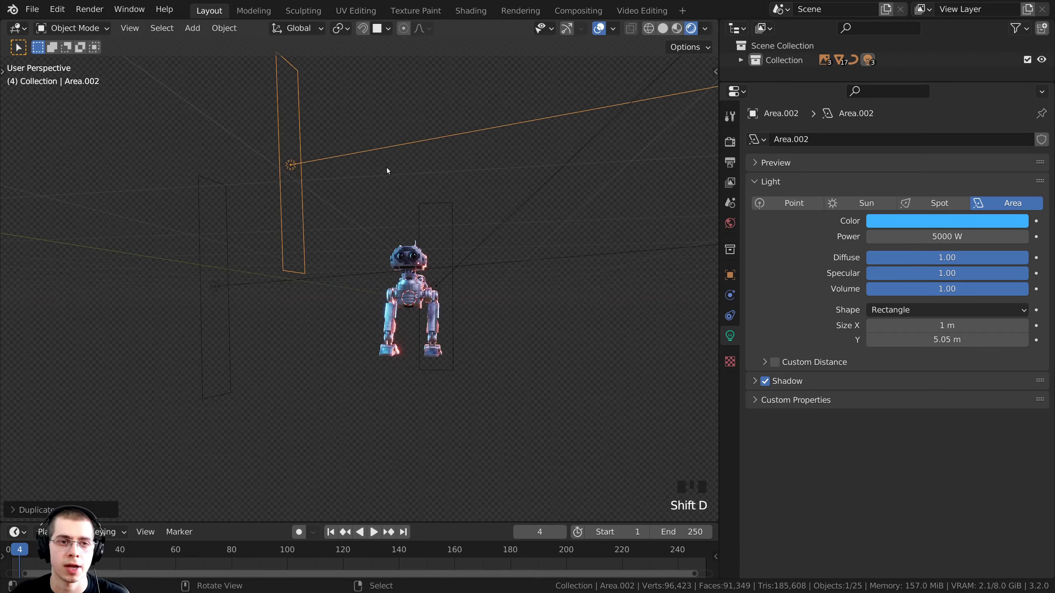
- Tilt the duplicated blue light down toward the robot, adjust its position overhead and save the file
mouse_move(387, 167)
middle_mouse_down()
mouse_move(279, 206)
mouse_move(372, 160)
middle_mouse_up()
key("ctrl+s")
key("r")
left_click(335, 260)
middle_click_drag(335, 261, 456, 299)
key("r")
key("r")
left_click(407, 296)
key("g")
left_click(420, 290)
key("ctrl+s")
- Change the overhead light's shape to Square, and move and rotate it to aim at the robot
left_click(880, 310)
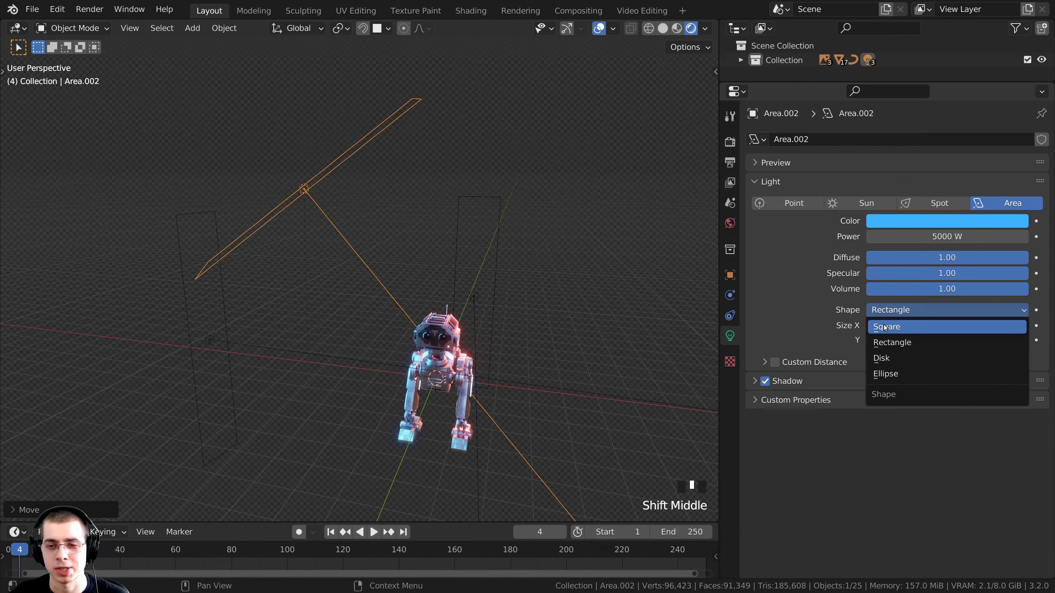
left_click(885, 328)
middle_click_drag(366, 245, 365, 316)
key("g")
left_click(596, 324)
key("r")
left_click(587, 330)
- Shift the square overhead light relative to the robot and check its reflection in the eye lenses
middle_click_drag(586, 330, 475, 385)
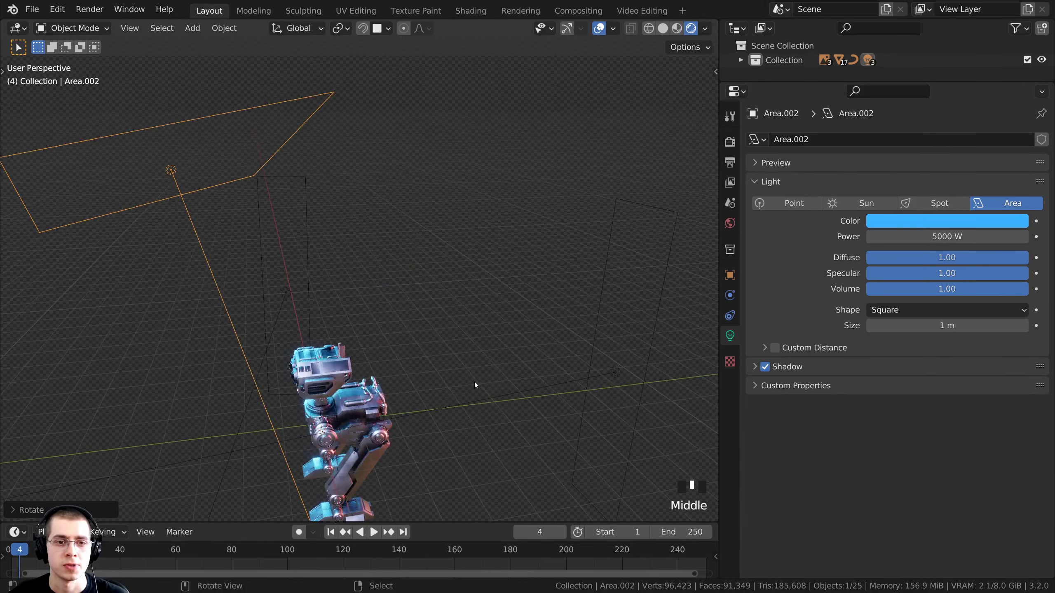
key("g")
left_click(501, 326)
middle_click_drag(502, 326, 410, 280)
scroll(411, 280, "up", 4)
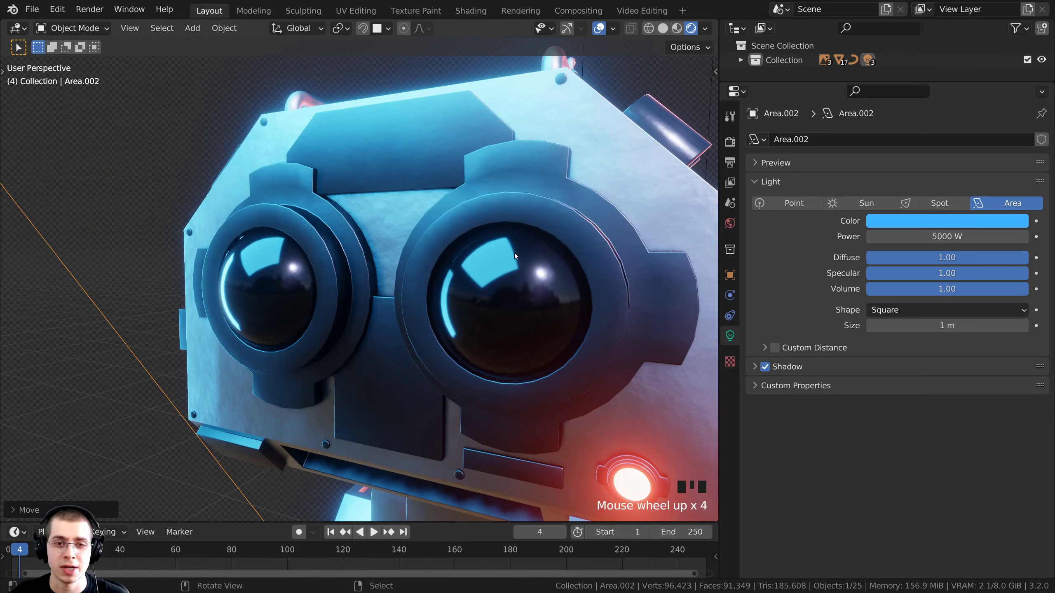
scroll(501, 243, "down", 4)
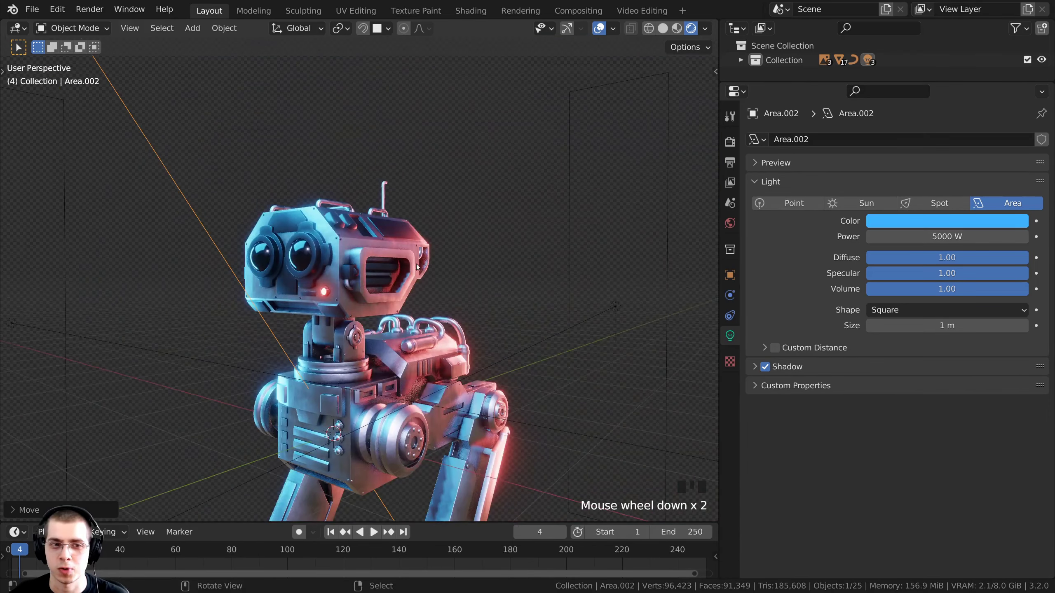
middle_click_drag(417, 266, 313, 272)
scroll(312, 272, "down", 1)
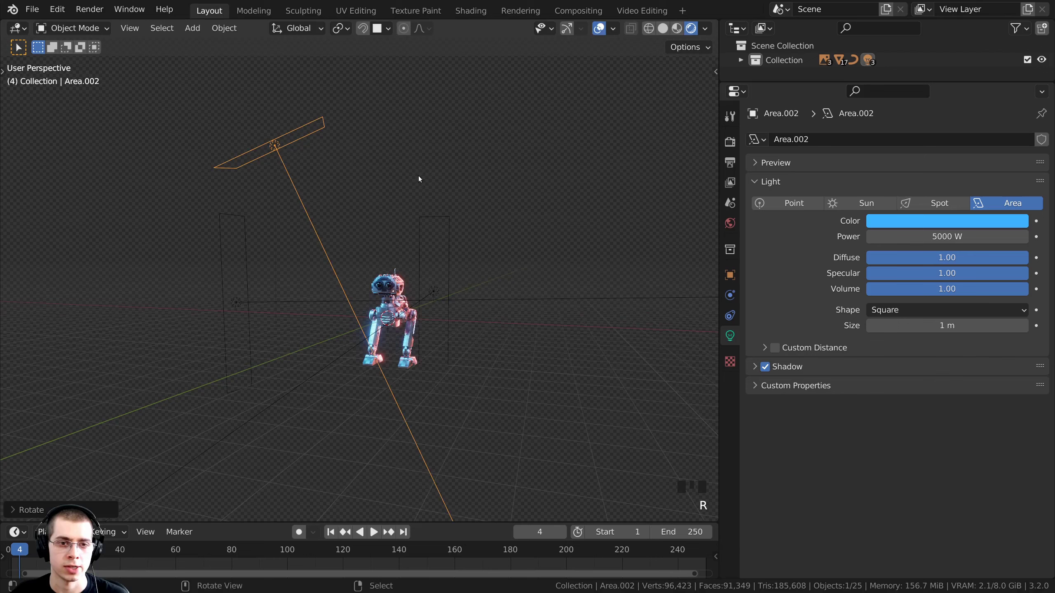
- Rotate the overhead light to refine its aim at the robot
key("r")
left_click(424, 153)
middle_click_drag(411, 152, 414, 213)
key("r")
left_click(418, 153)
scroll(435, 272, "up", 5)
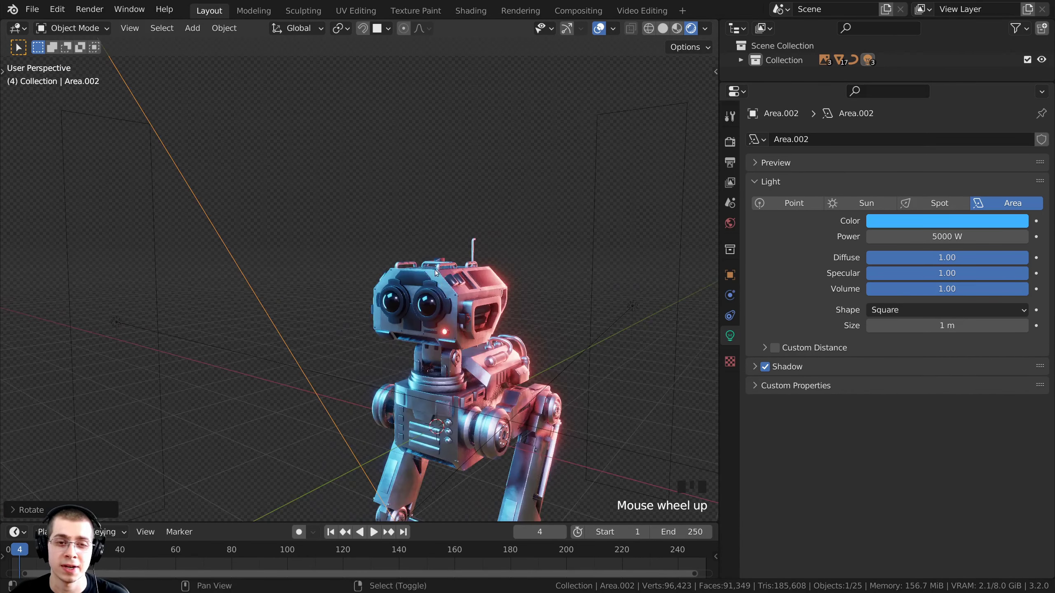
middle_click_drag(435, 270, 425, 246, "shift")
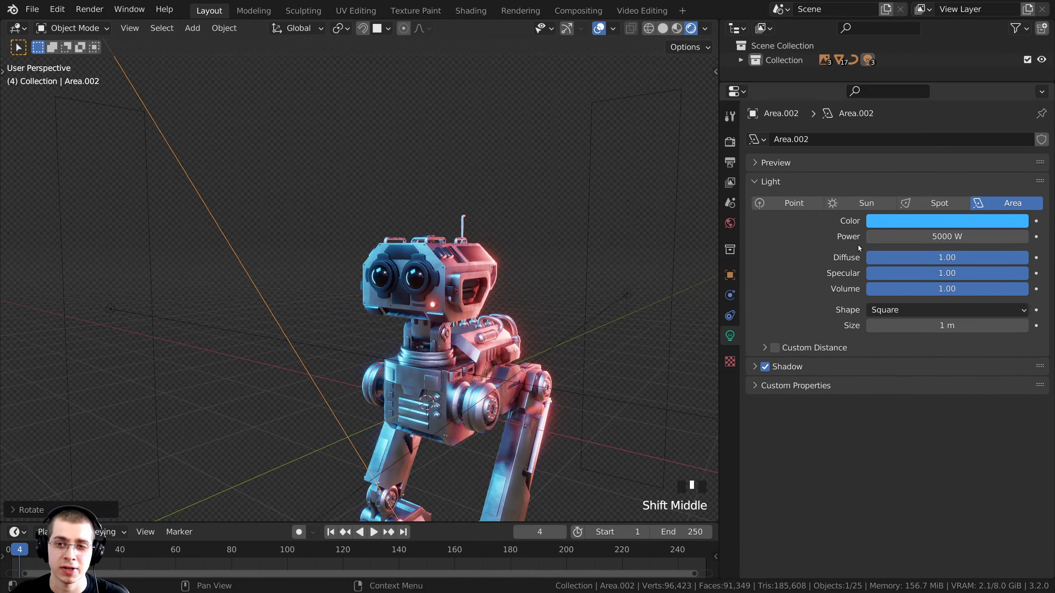
- Change the overhead light's color to a pale blue, near hex B9DCFF, and fine-tune the tint
left_click(889, 223)
left_click_drag(959, 65, 959, 69)
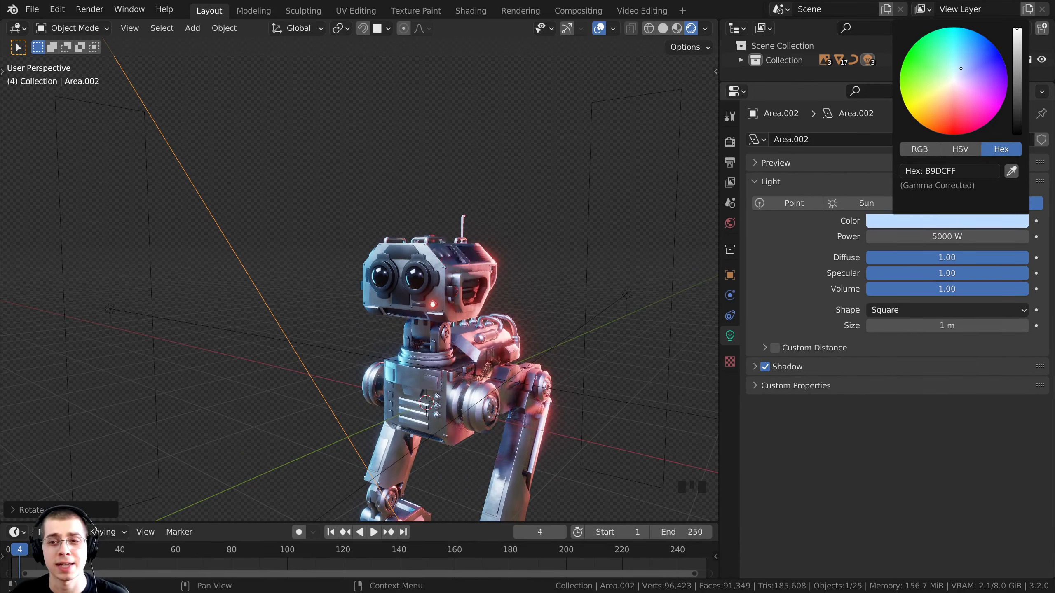
scroll(614, 241, "up", 2)
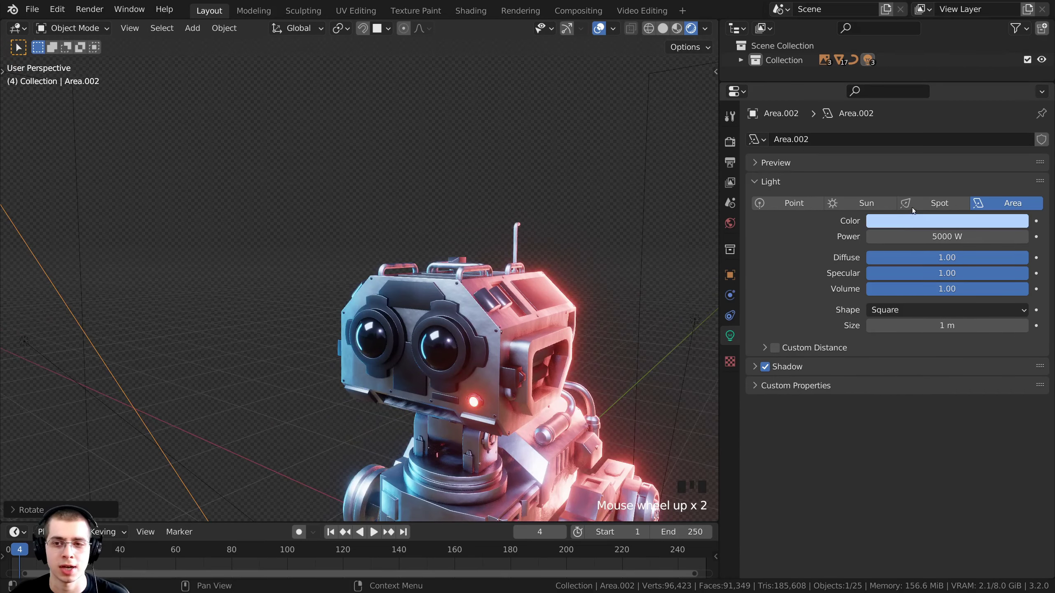
left_click(921, 220)
left_click(963, 73)
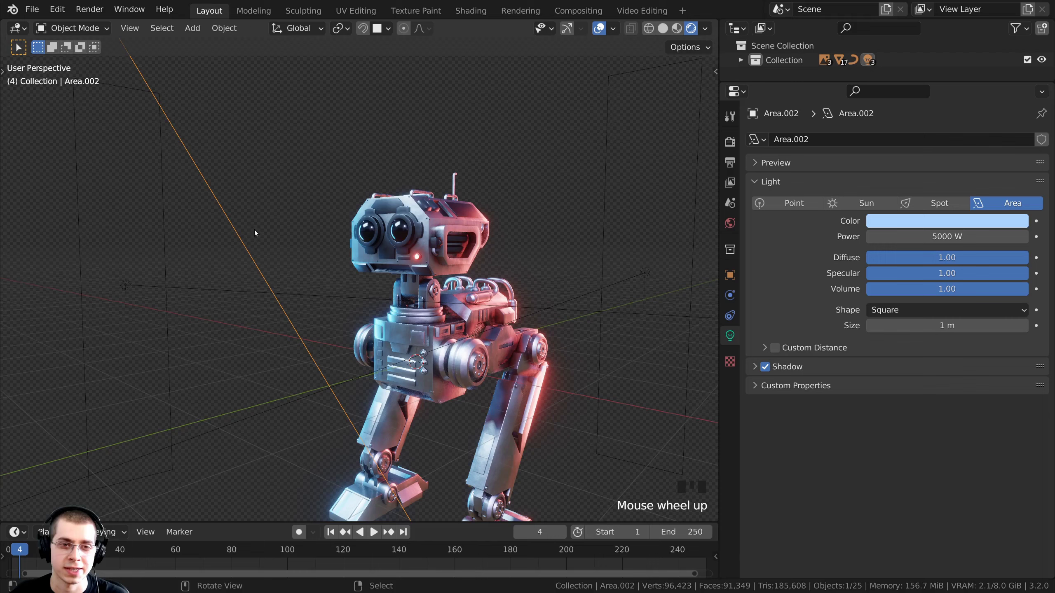
scroll(255, 233, "up", 1)
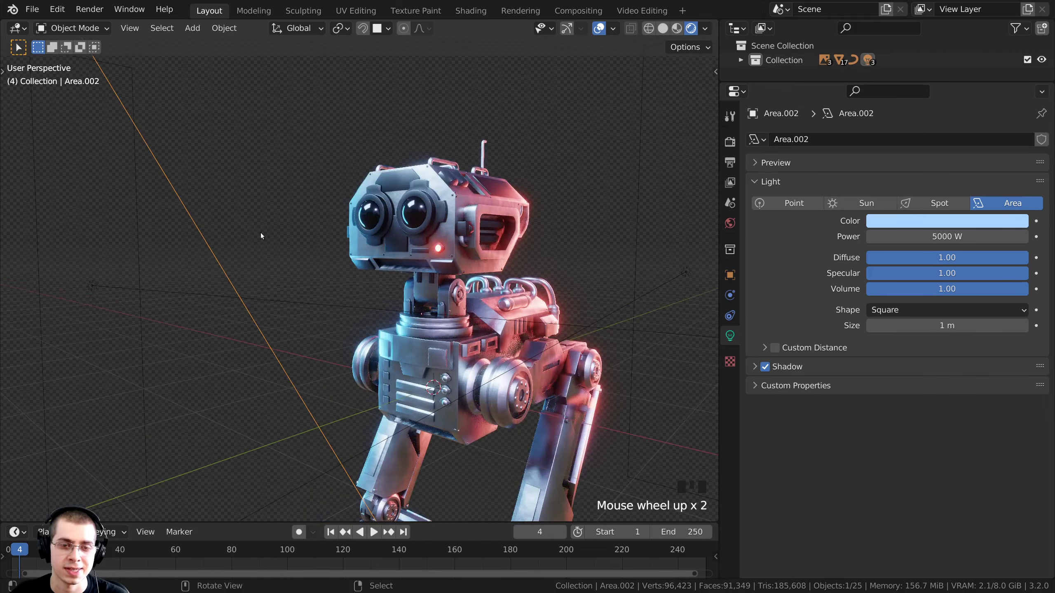
- Hide and unhide the overhead light repeatedly to compare the robot's lighting with and without it
key("h")
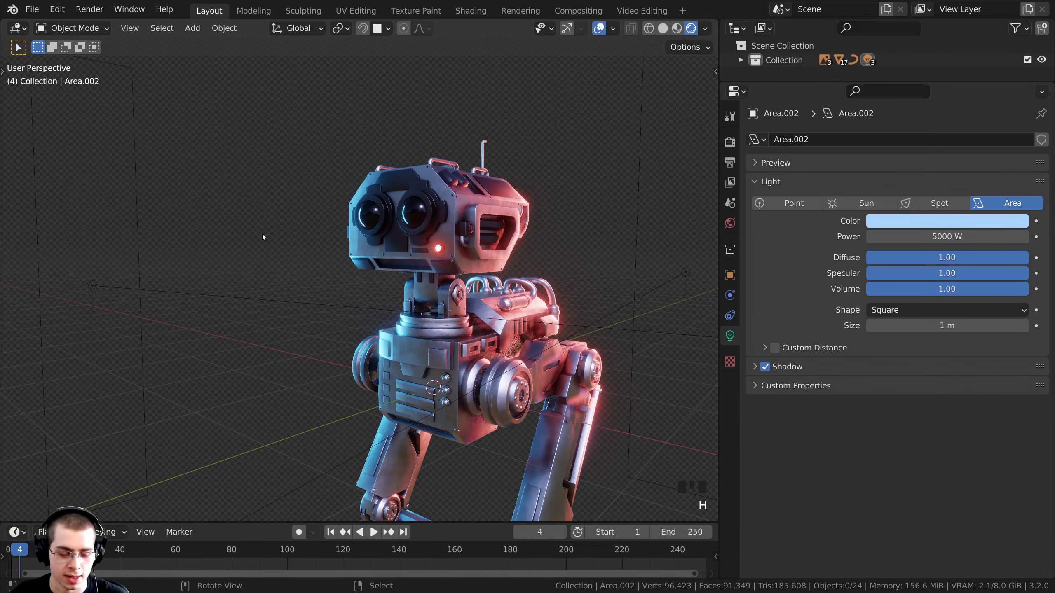
key("alt+h")
key("h")
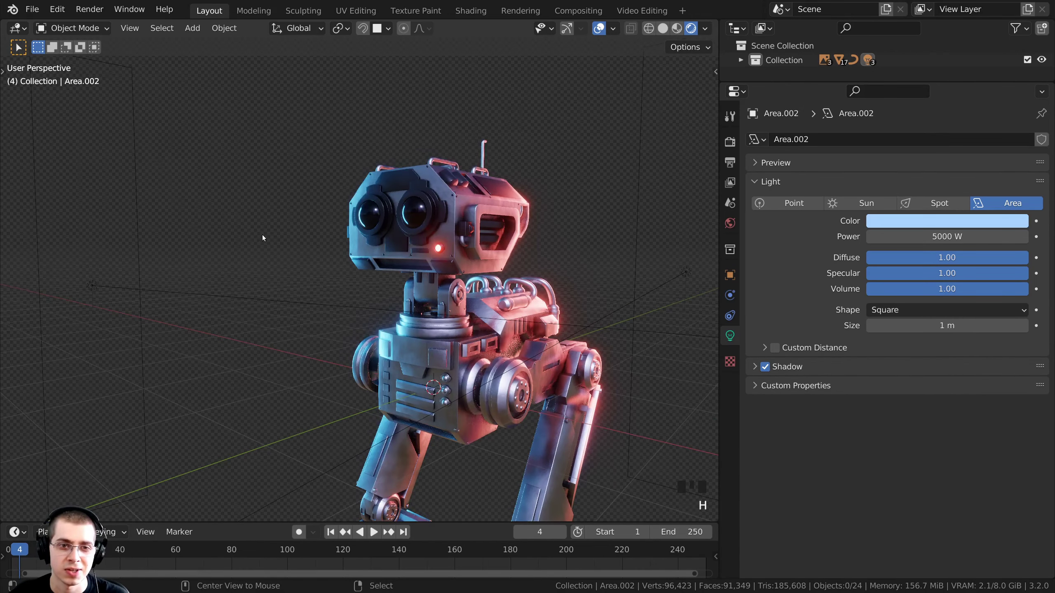
key("alt+h")
key("h")
key("alt+h")
scroll(468, 222, "down", 2)
middle_click_drag(468, 222, 367, 251)
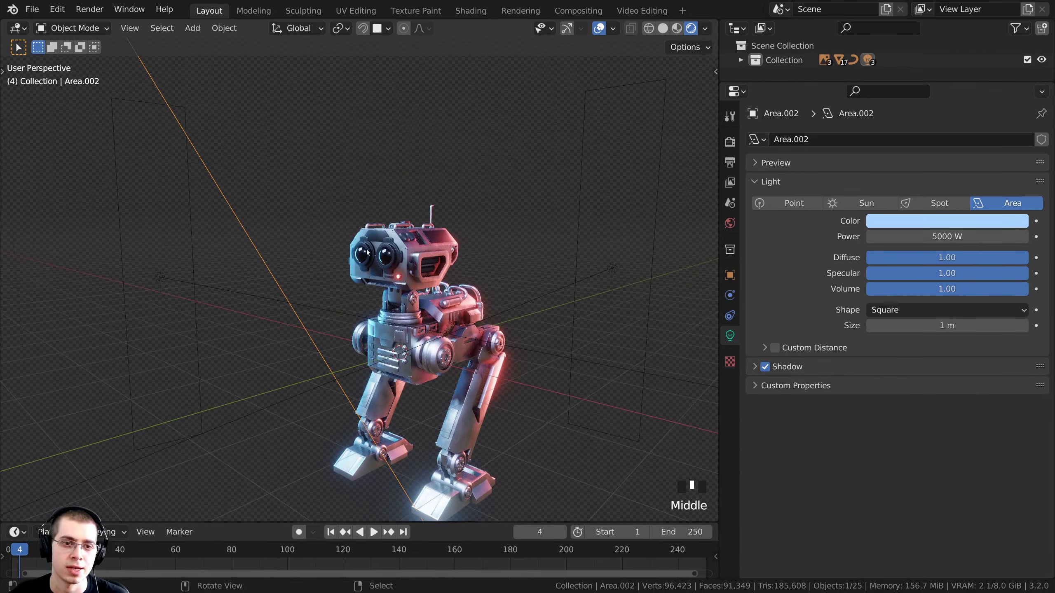
- Deselect everything and examine the three-light setup on the robot from several angles
scroll(439, 331, "down", 1)
key("a")
middle_click_drag(439, 330, 421, 312)
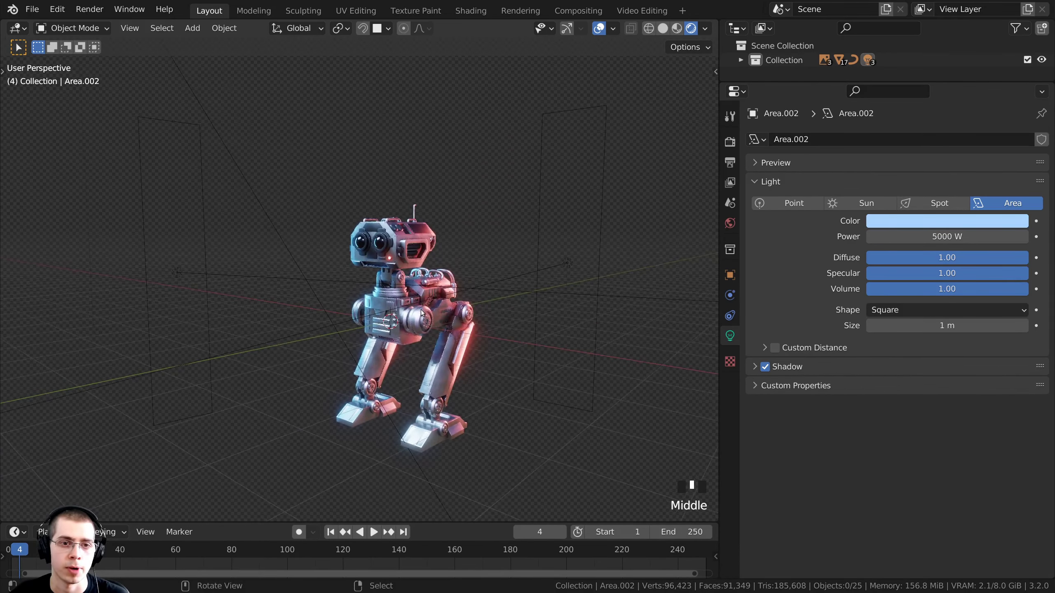
scroll(269, 312, "down", 2)
middle_click_drag(270, 311, 332, 428)
middle_click_drag(547, 404, 493, 324)
scroll(316, 248, "up", 2)
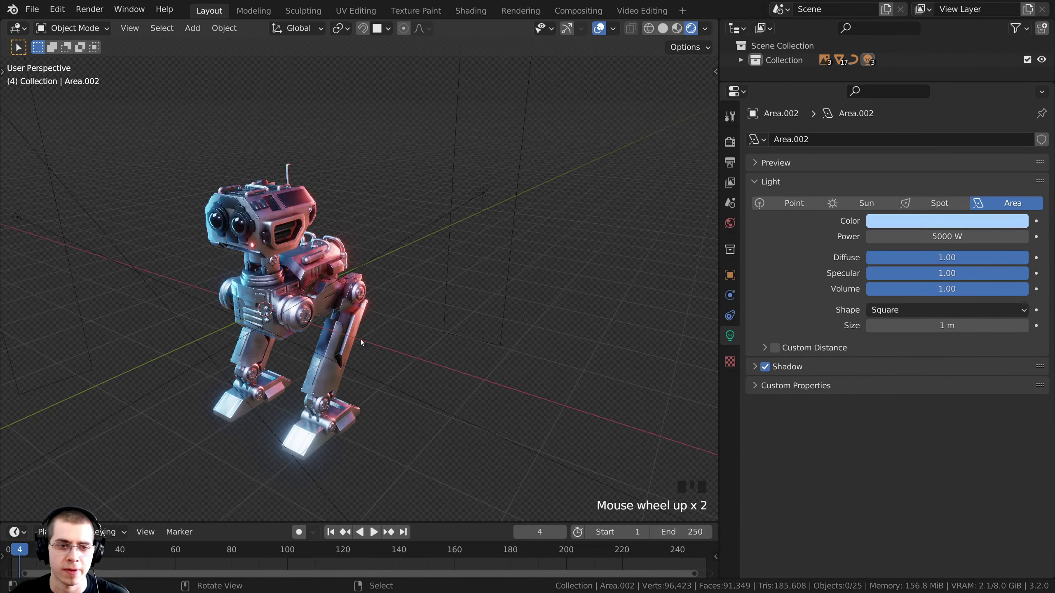
scroll(337, 352, "down", 2)
middle_click_drag(337, 352, 376, 341)
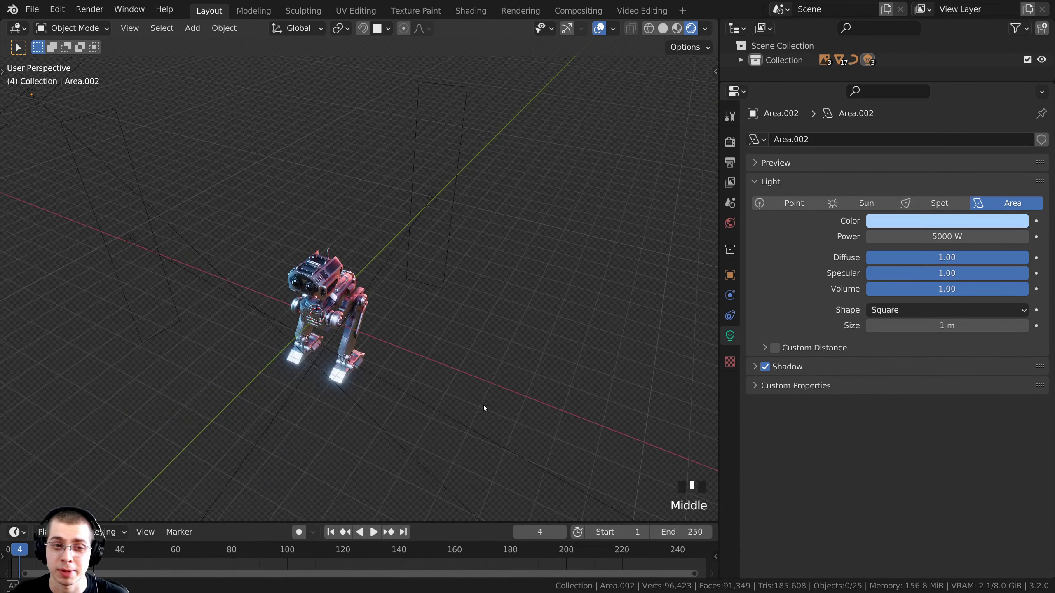
- Add a point light and move it in top view out to the robot's unlit side
middle_click_drag(483, 405, 371, 267)
key("shift+a")
mouse_move(370, 268)
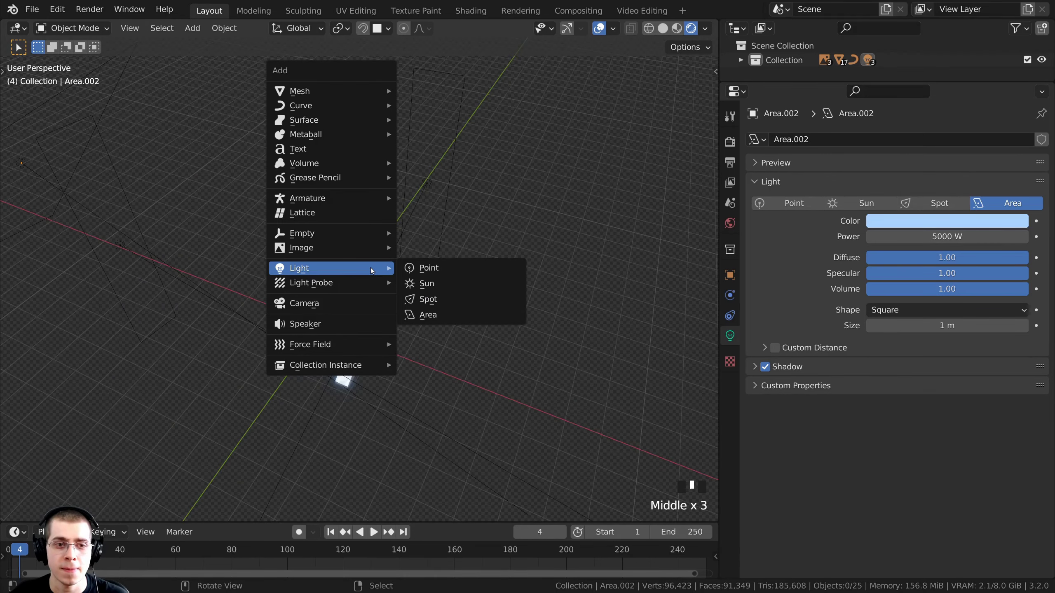
left_click(425, 271)
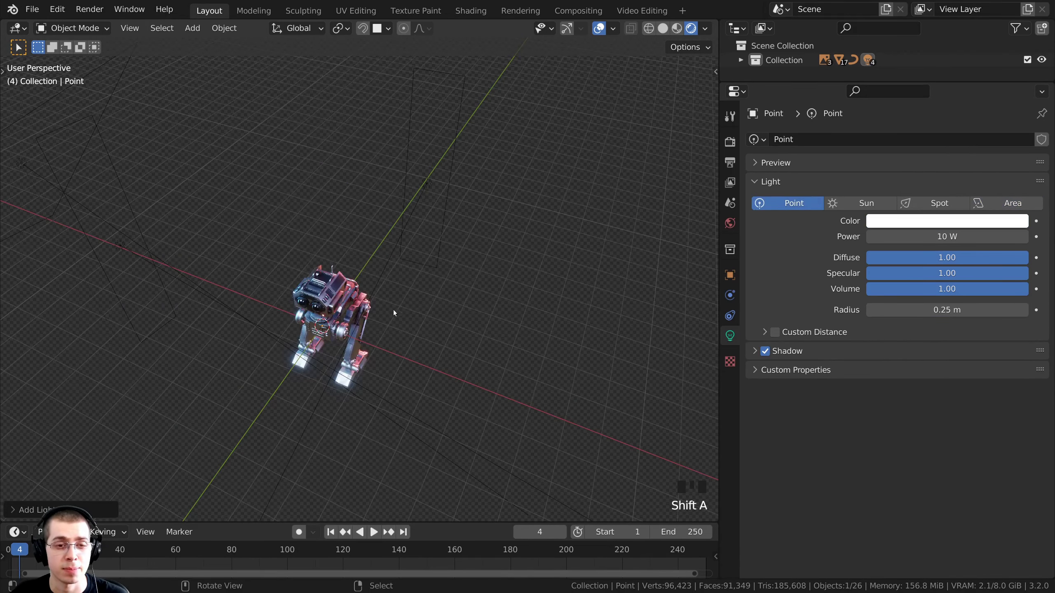
middle_click_drag(393, 310, 329, 336)
key("KP_7")
key("g")
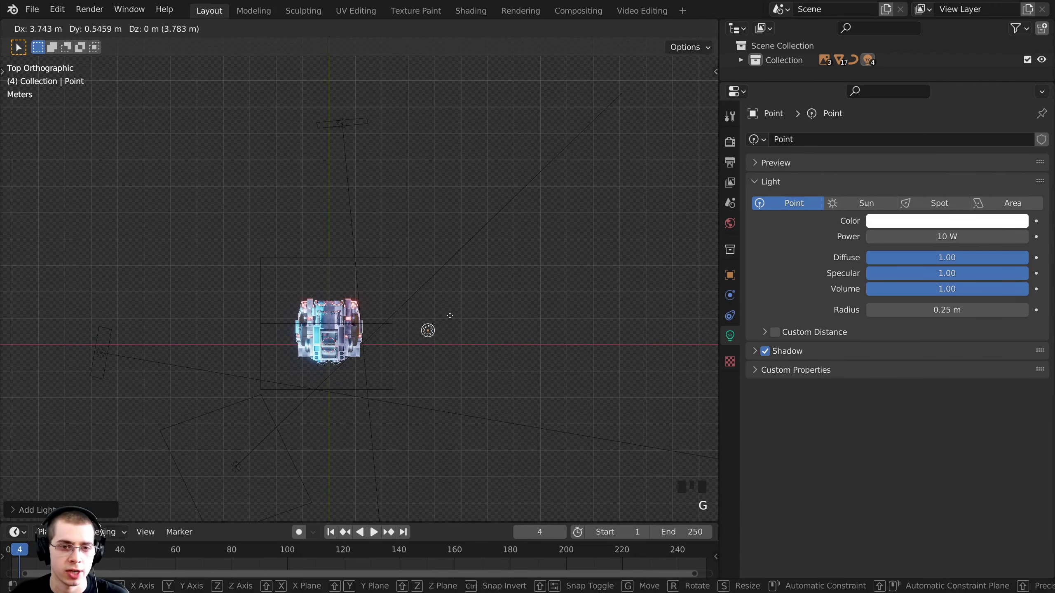
left_click(531, 314)
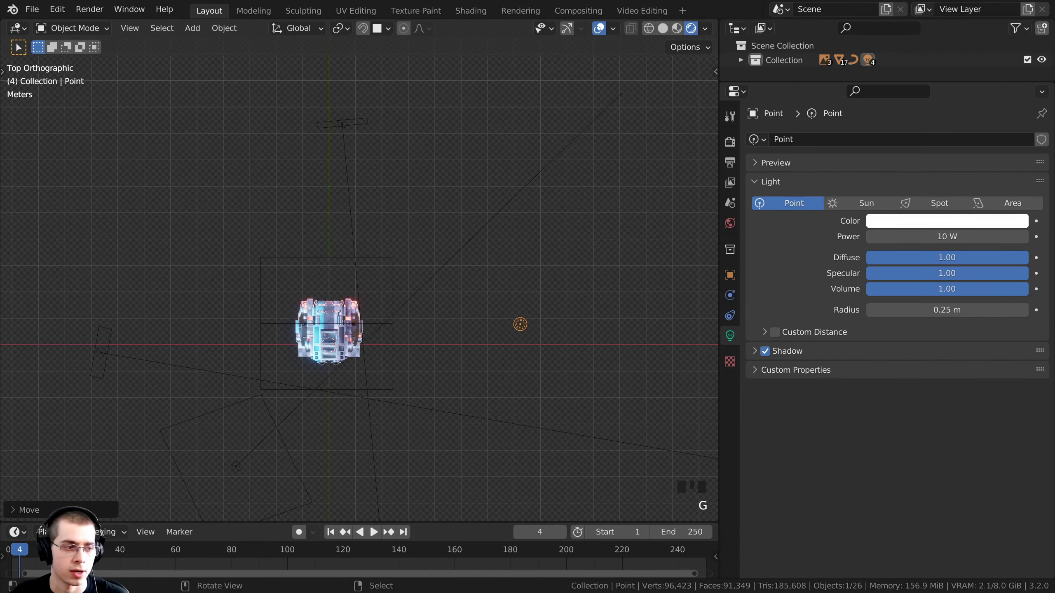
- Set the point light's power to 1000 W and nudge it slightly farther from the robot
left_click(910, 238)
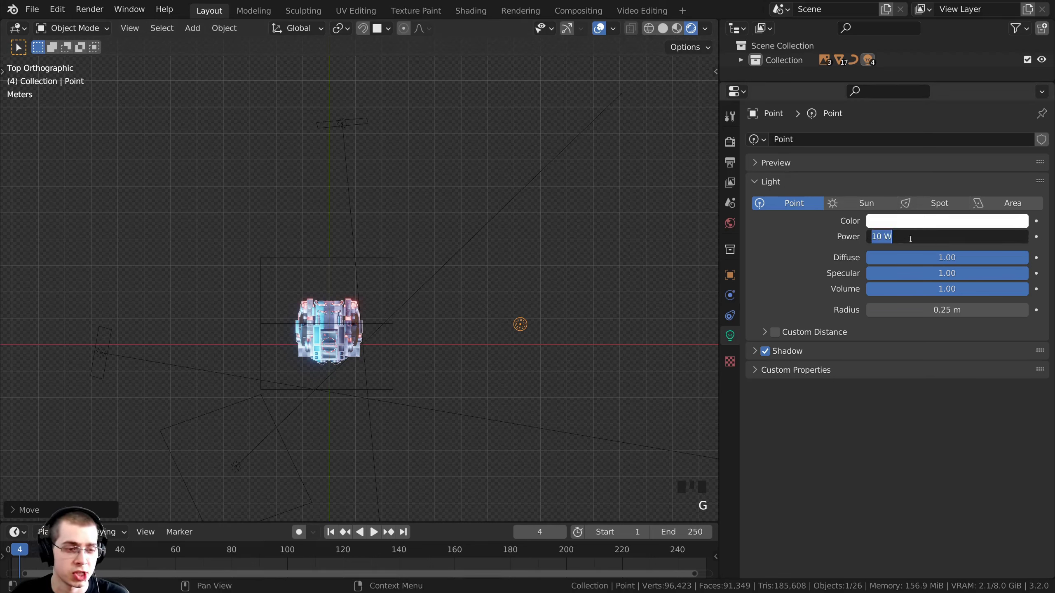
type("1000")
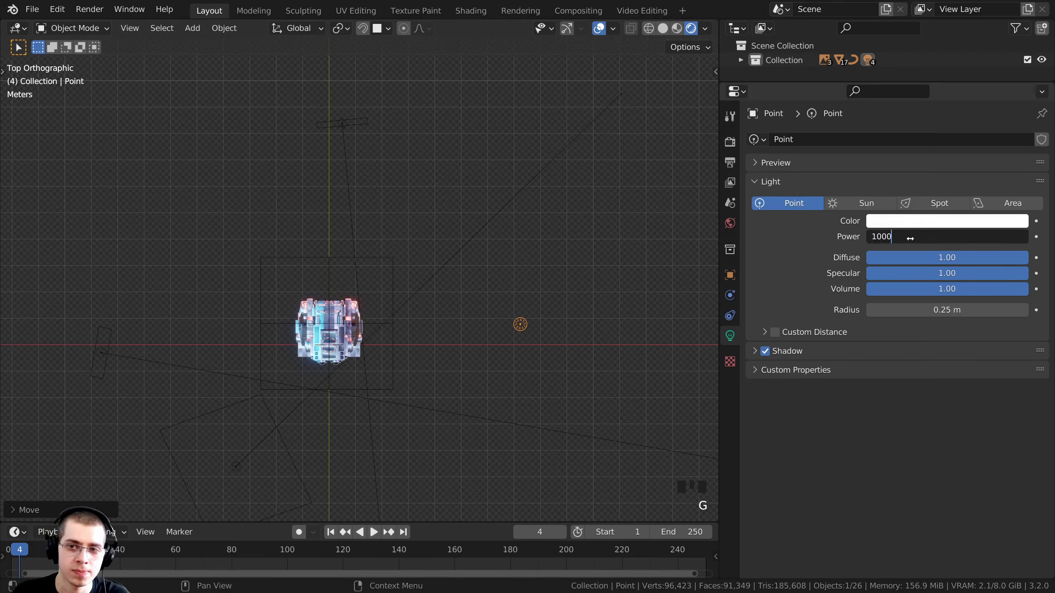
key("Return")
key("g")
left_click(566, 338)
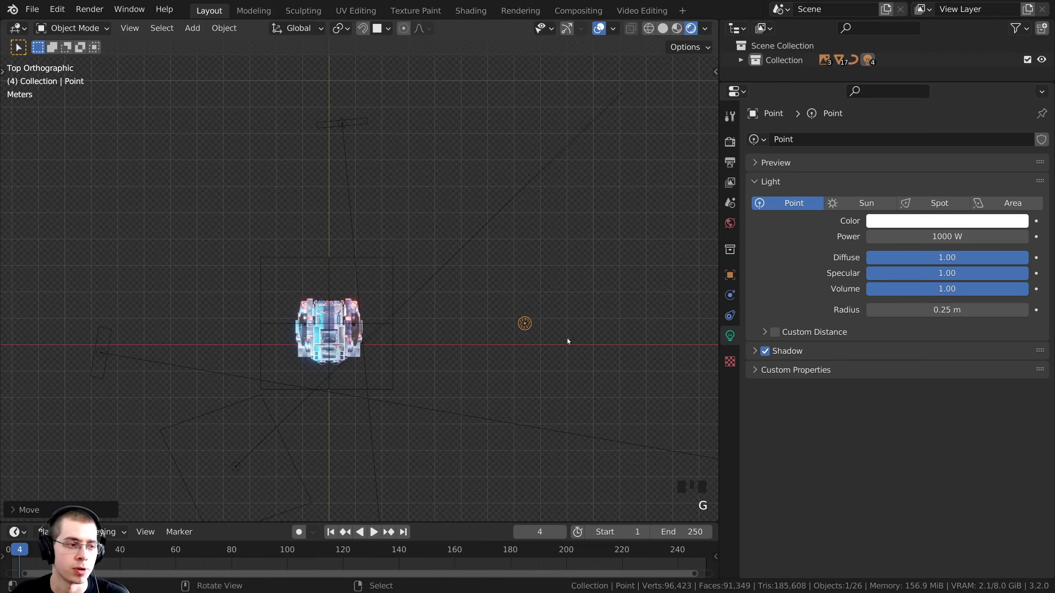
key("g")
left_click(576, 336)
- Set the point light's color to a very pale blue, hex DAEBFF, and inspect the robot up close
left_click(905, 220)
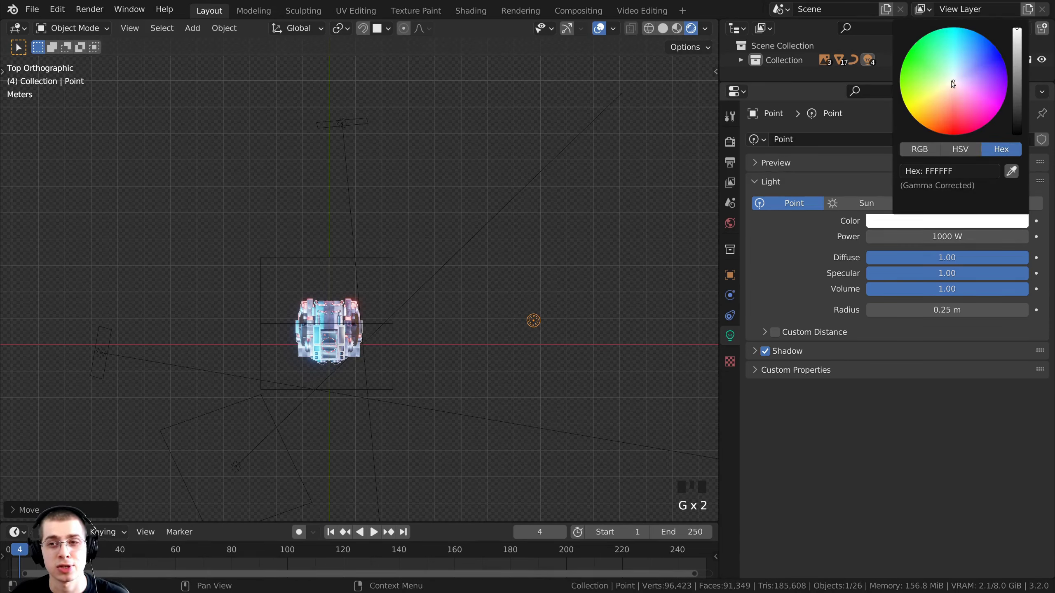
left_click_drag(951, 80, 957, 75)
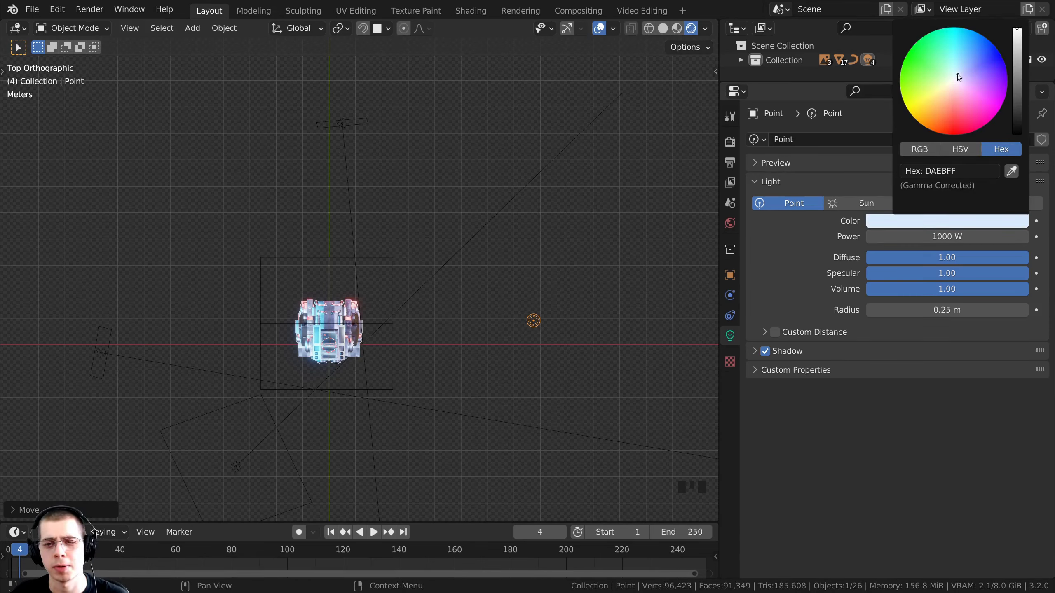
middle_click_drag(477, 283, 439, 236)
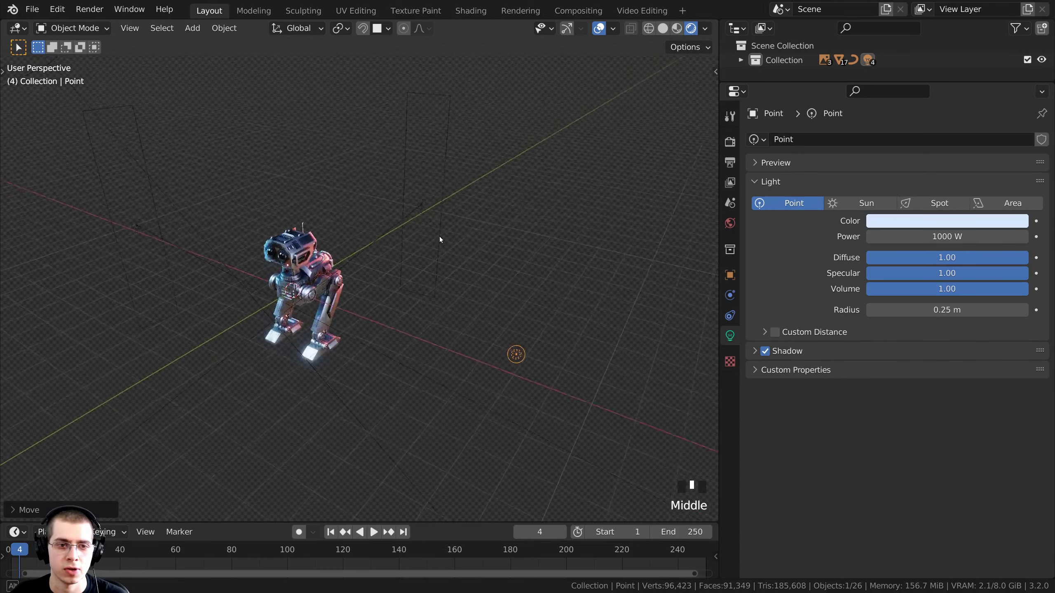
scroll(445, 310, "up", 6)
middle_click_drag(305, 286, 360, 224, "shift")
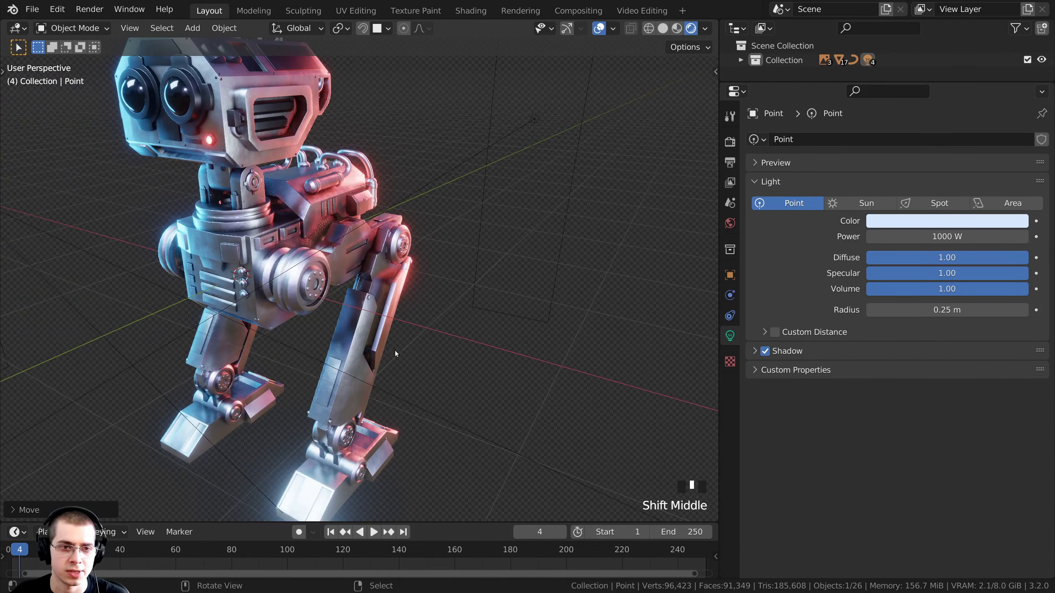
- Shift the point light slightly to refine its position beside the robot
scroll(368, 307, "down", 6)
middle_click_drag(373, 309, 386, 334)
scroll(488, 283, "down", 1)
middle_click_drag(487, 283, 442, 382)
scroll(438, 348, "up", 1)
key("g")
left_click(445, 366)
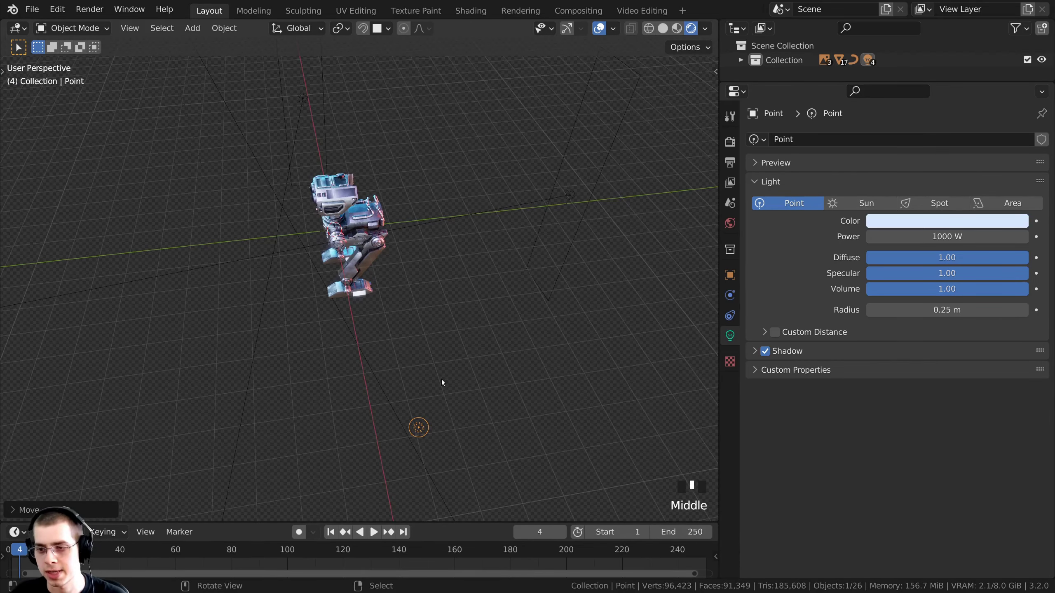
- Duplicate the point light twice in top view, placing the copies in an arc toward the robot's front, and deselect everything
key("KP_7")
middle_click_drag(558, 290, 546, 250, "shift")
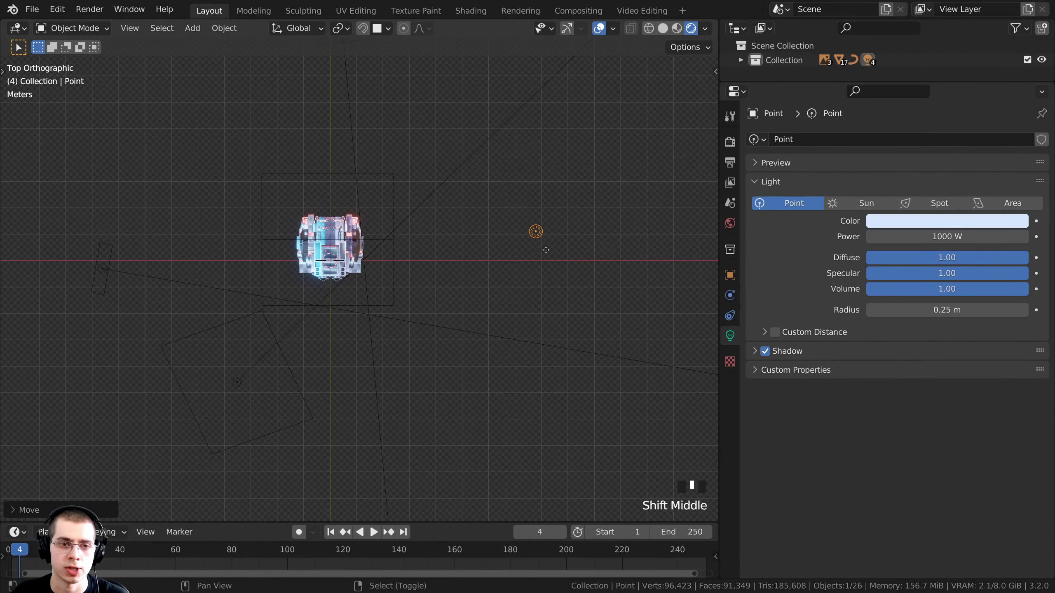
key("shift+d")
left_click(543, 327)
key("shift+d")
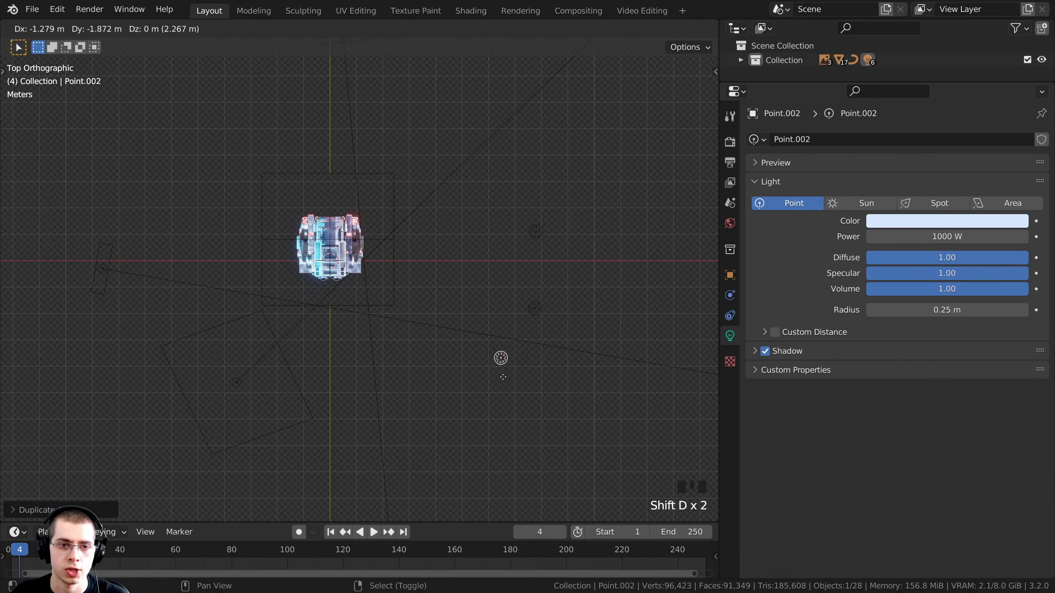
left_click(474, 400)
right_click(538, 244)
key("a")
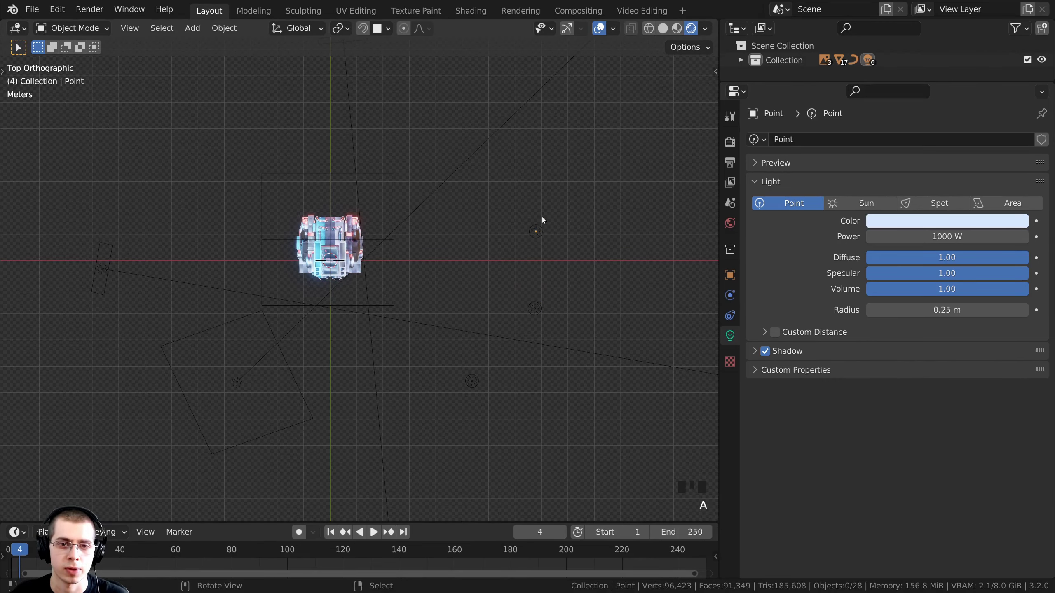
- Examine the red rear light, the overhead light and the point lights around the robot by selecting them in turn
scroll(401, 163, "down", 2)
middle_click_drag(403, 421, 463, 223)
right_click(488, 218)
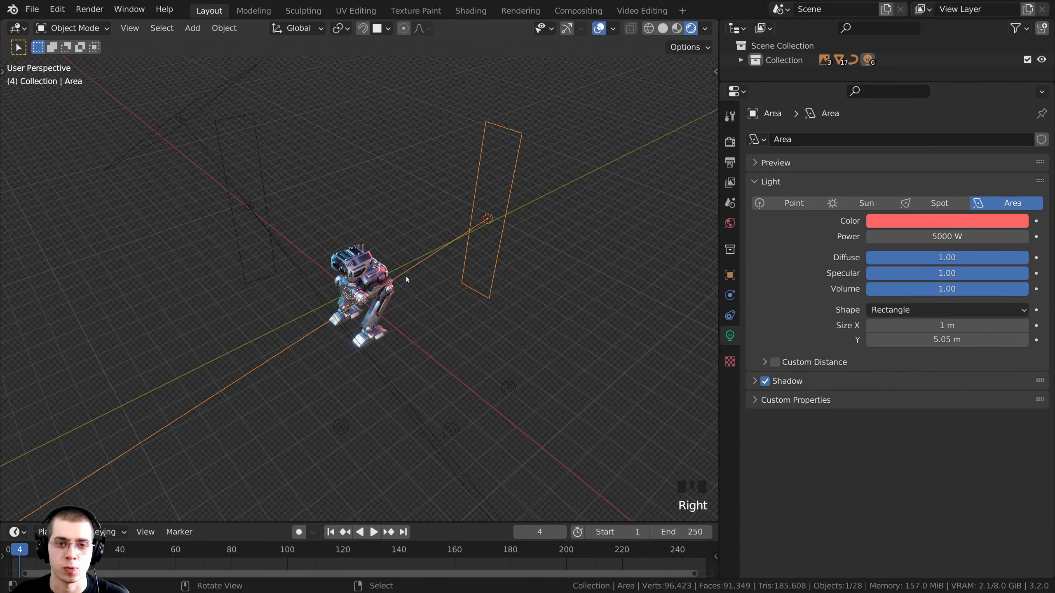
right_click(257, 204)
middle_click_drag(285, 202, 281, 196)
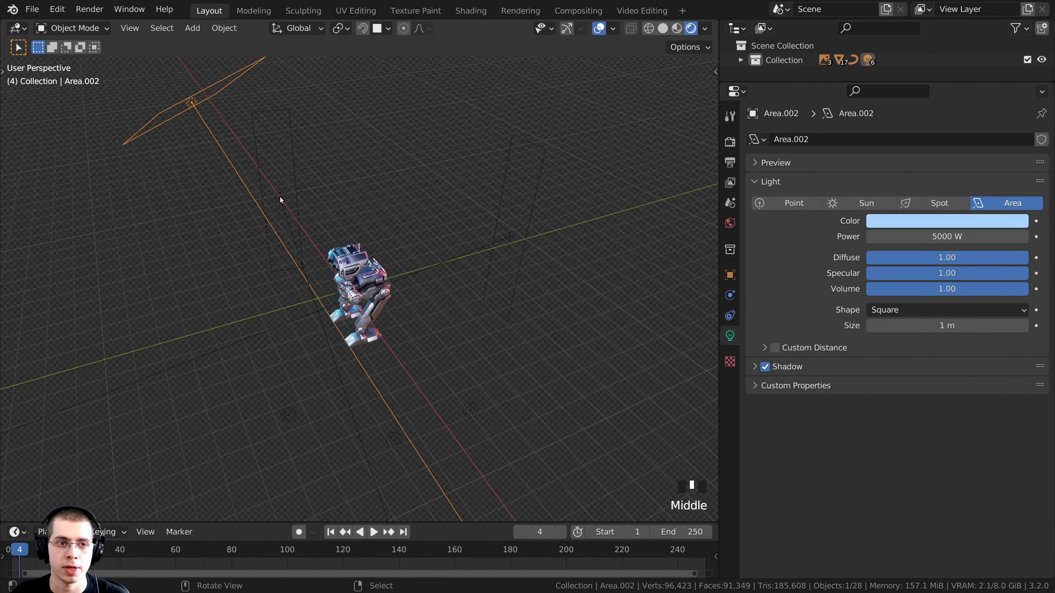
right_click(280, 196)
right_click(192, 101)
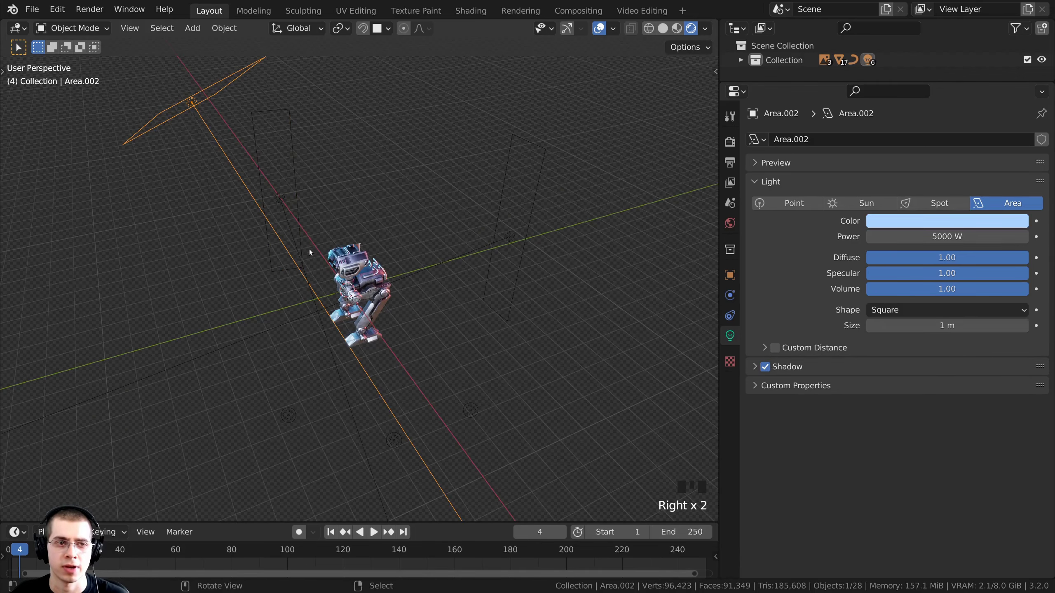
middle_click_drag(310, 252, 145, 104)
middle_click_drag(326, 254, 544, 288)
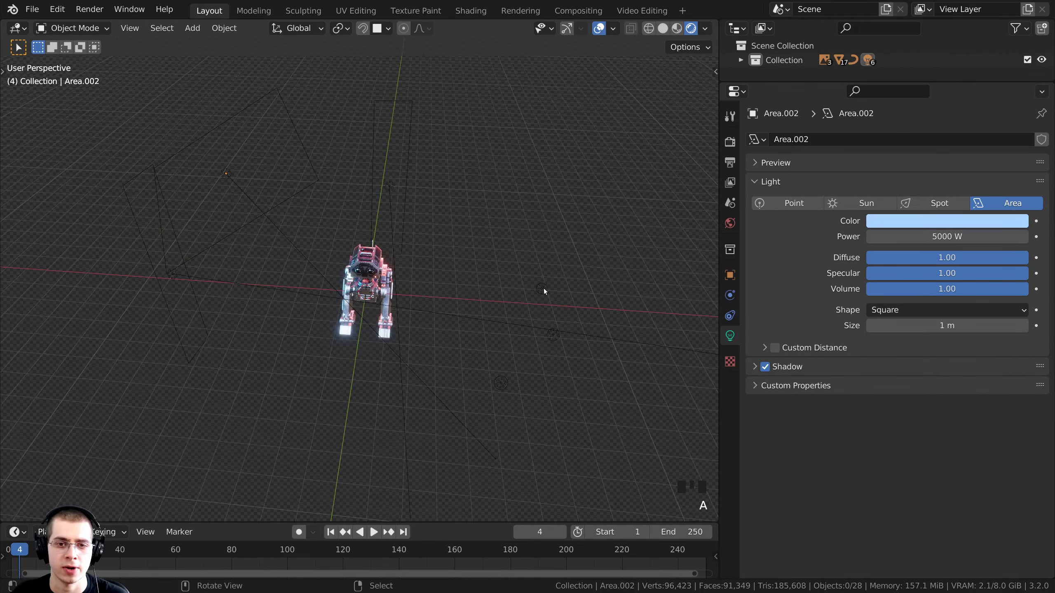
right_click(553, 335)
right_click(553, 335)
right_click(503, 383)
scroll(423, 355, "up", 4)
middle_click_drag(510, 381, 374, 290)
- Deselect everything and save the file with the robot framed up close
key("a")
key("a")
key("alt+a")
scroll(384, 254, "up", 3)
key("ctrl+s")
middle_click_drag(497, 295, 507, 295, "ctrl")
scroll(365, 125, "up", 2)
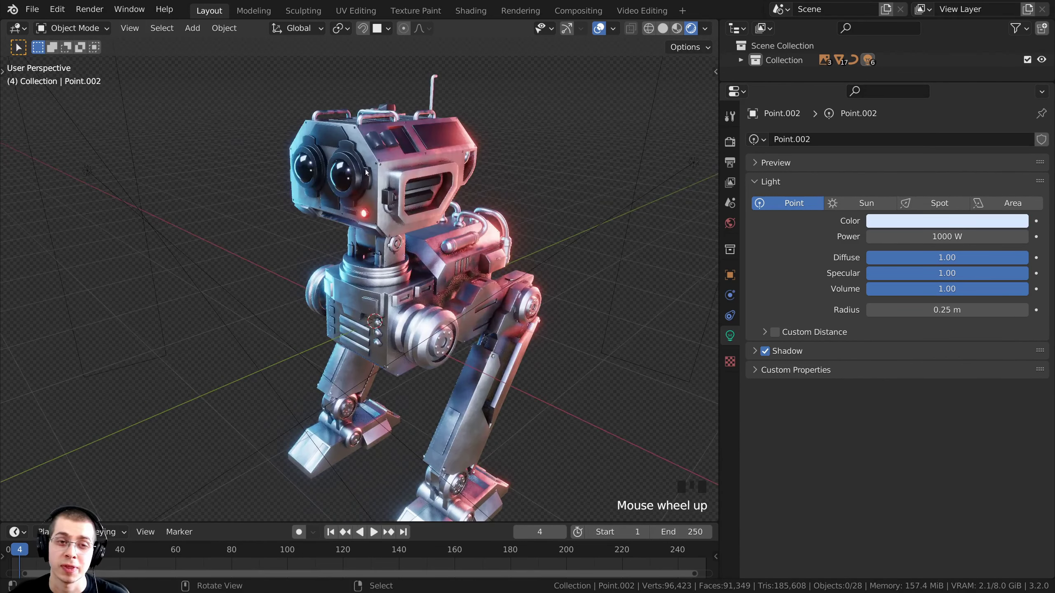
- Examine the robot's head and body under the completed lighting from the front and at an angle
right_click(346, 118)
middle_click_drag(353, 137, 644, 351)
right_click(435, 237)
right_click(434, 237)
right_click(435, 237)
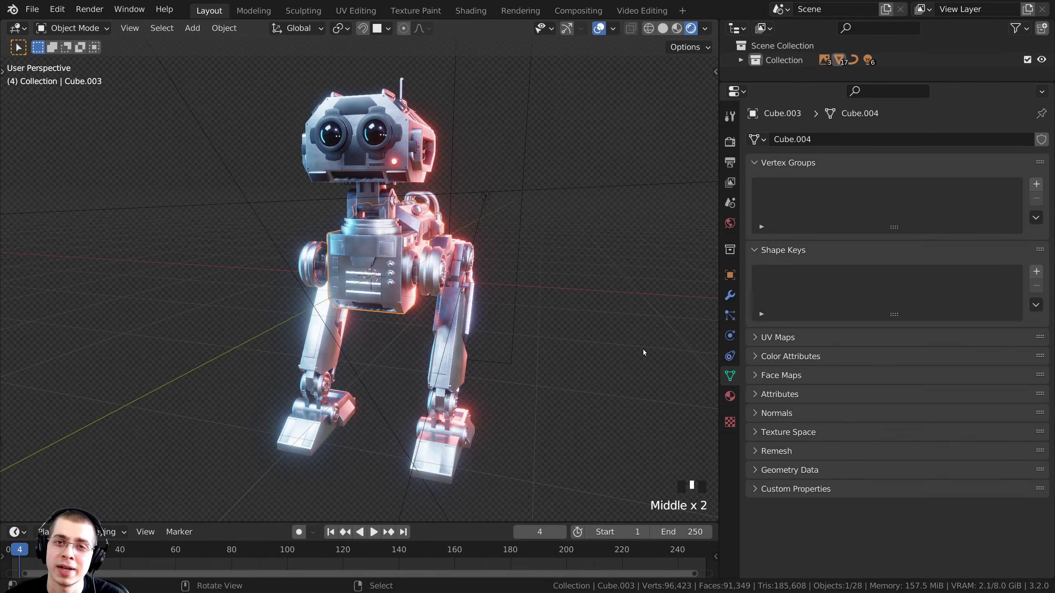
middle_click_drag(644, 349, 431, 279)
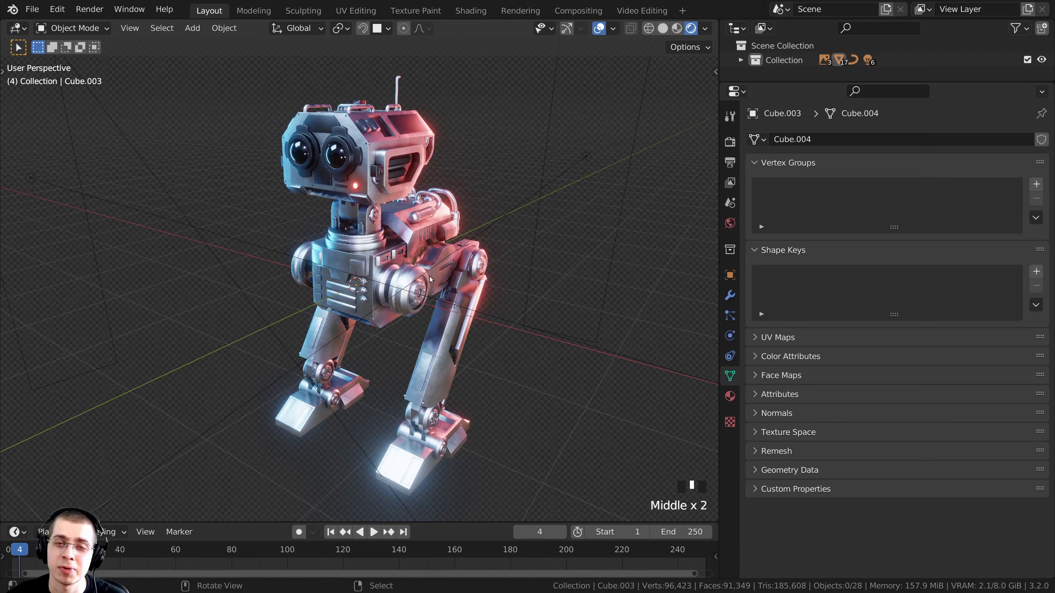